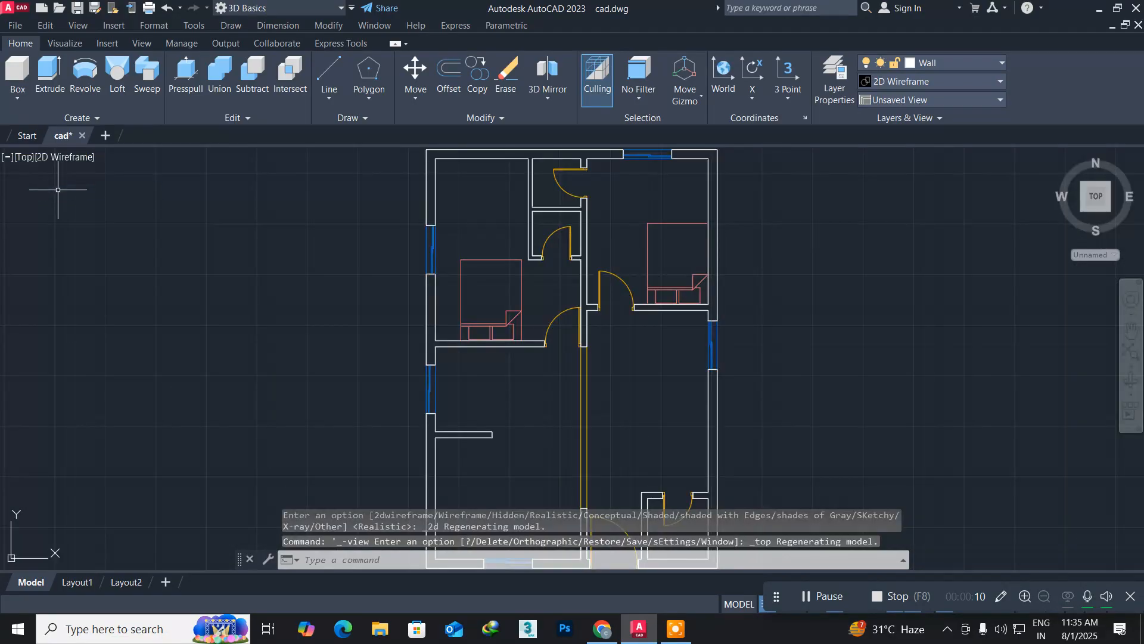
Draw a rectangle across the front window opening, from the lower corner of one wall end to the opposite wall end's inner corner
{"action": "middle_click_drag", "start_coordinate": [511, 384], "coordinate": [248, 307]}
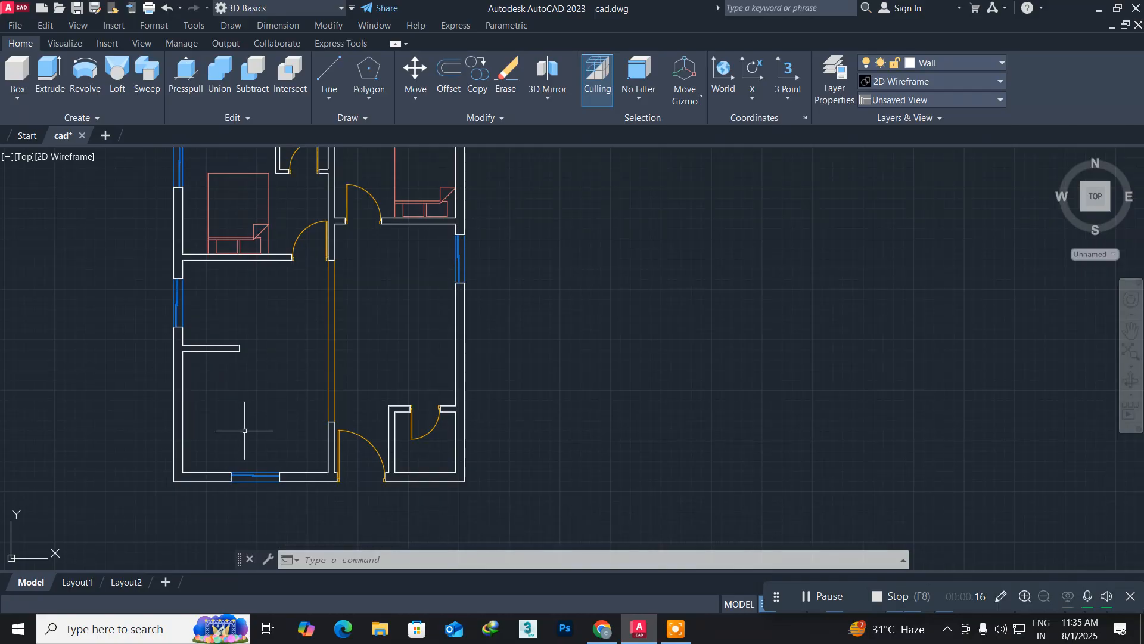
{"action": "middle_click_drag", "start_coordinate": [244, 431], "coordinate": [249, 363]}
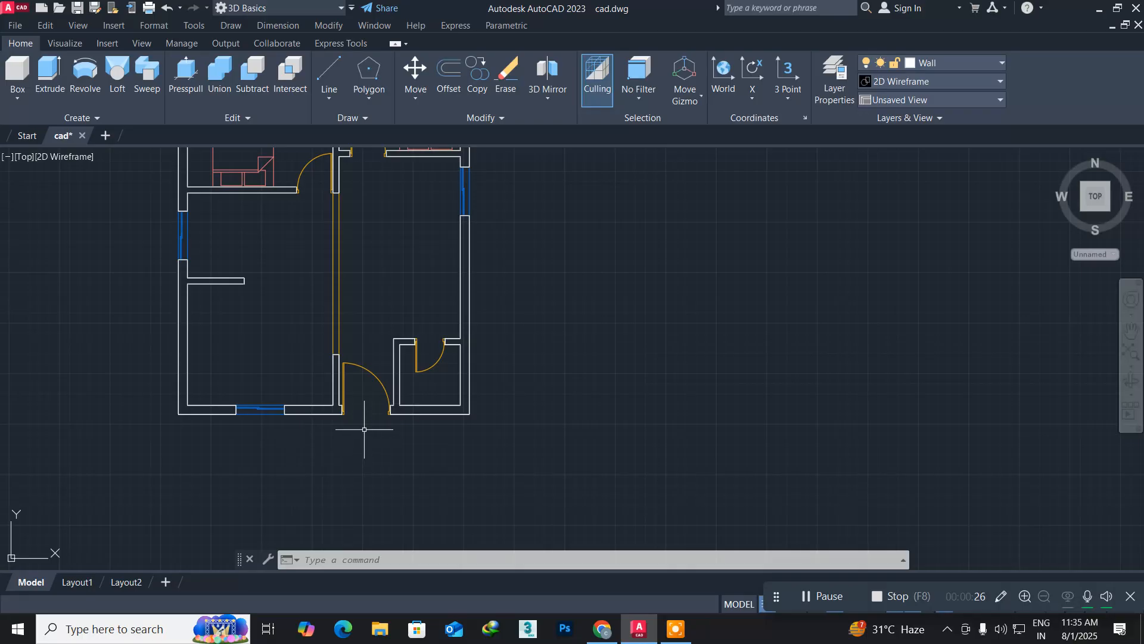
{"action": "scroll", "coordinate": [364, 416], "scroll_direction": "up", "scroll_amount": 6}
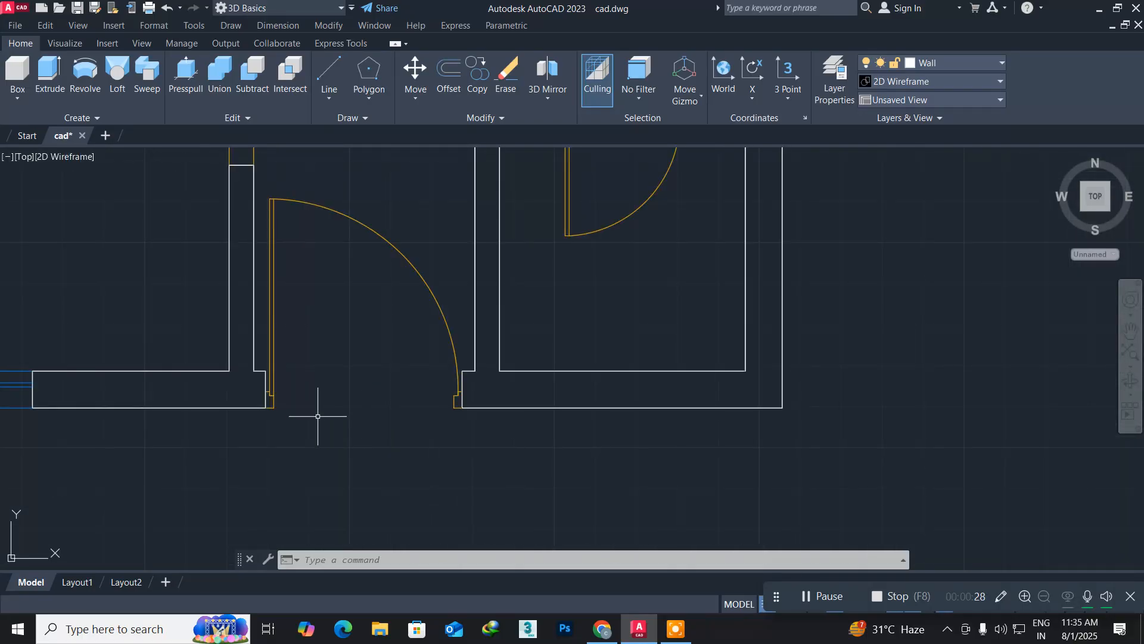
{"action": "middle_click_drag", "start_coordinate": [285, 428], "coordinate": [598, 419]}
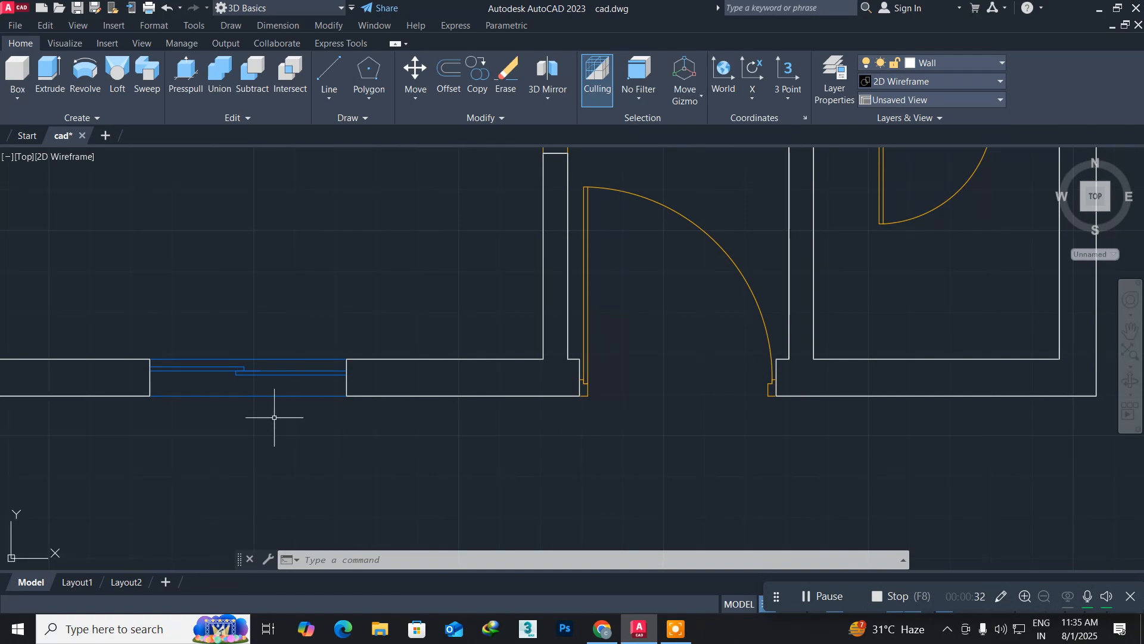
{"action": "middle_click_drag", "start_coordinate": [225, 435], "coordinate": [302, 410]}
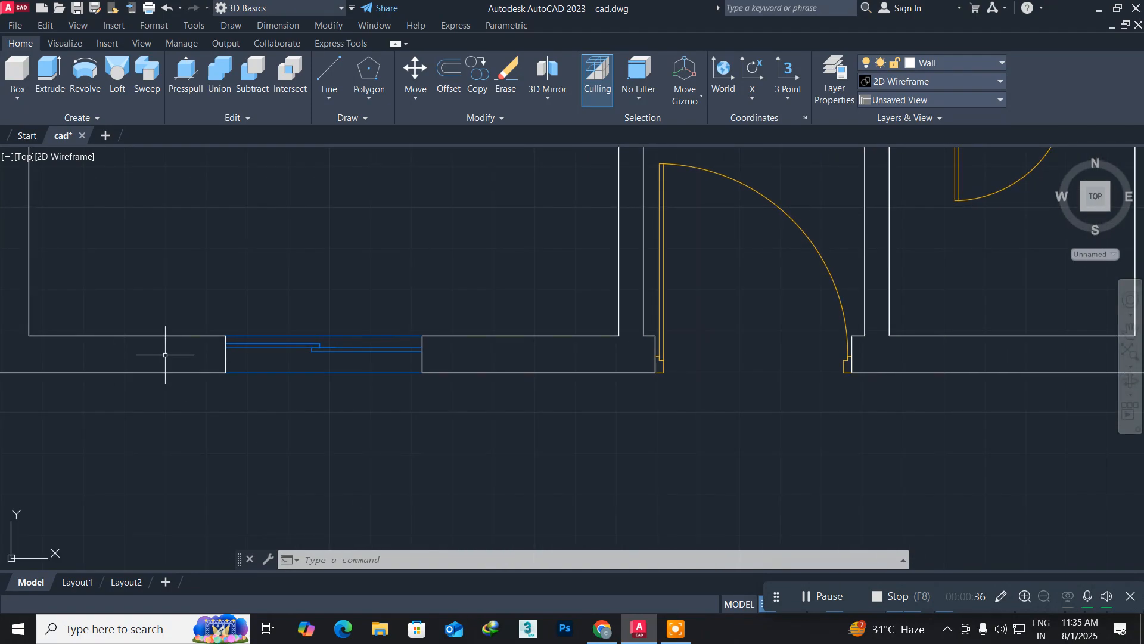
{"action": "type", "text": "e"}
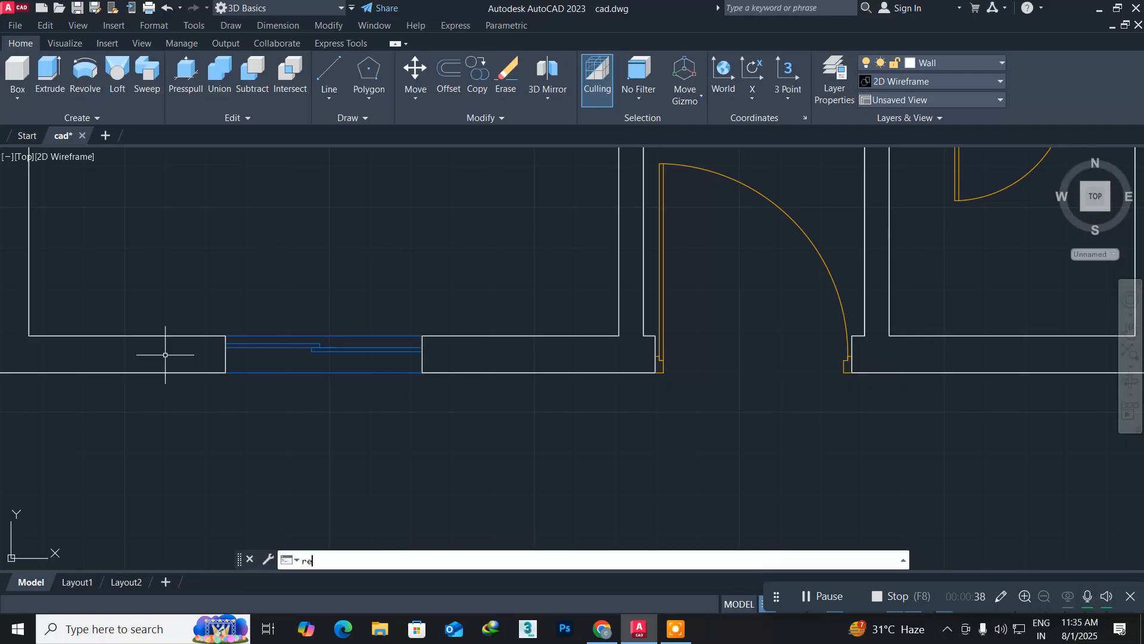
{"action": "type", "text": "c"}
{"action": "key", "text": "Return"}
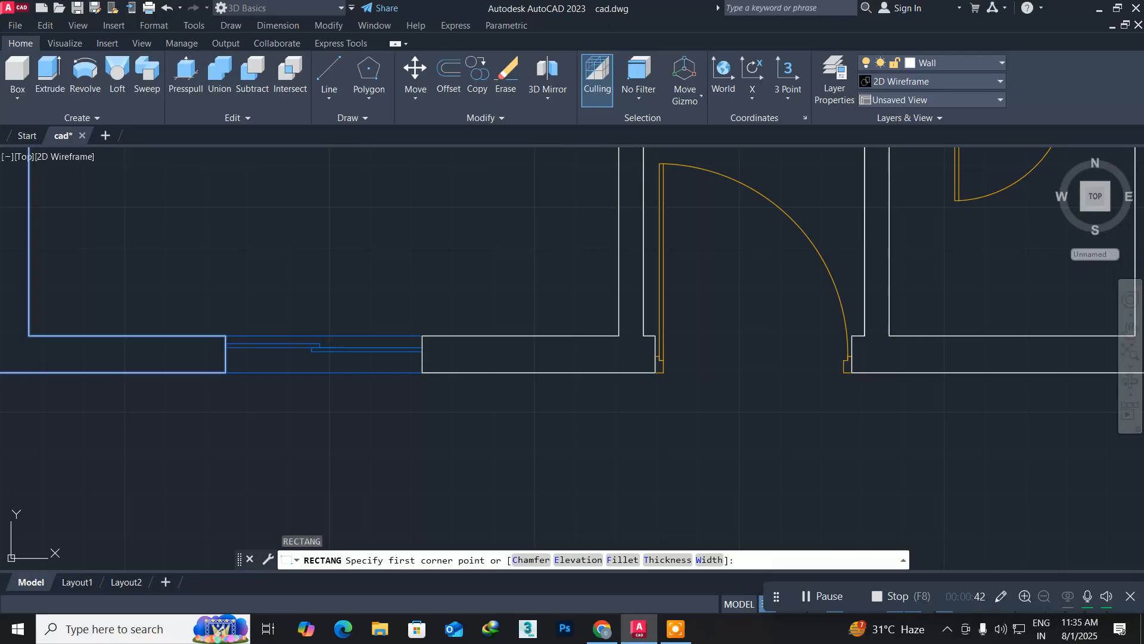
{"action": "left_click", "coordinate": [225, 373]}
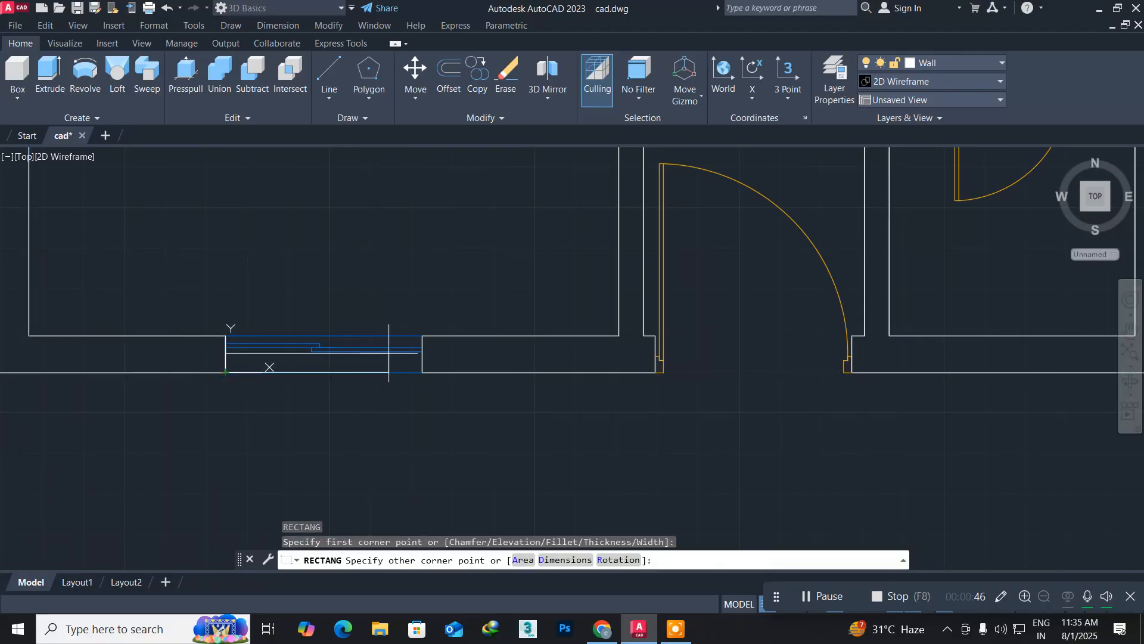
{"action": "left_click", "coordinate": [423, 336]}
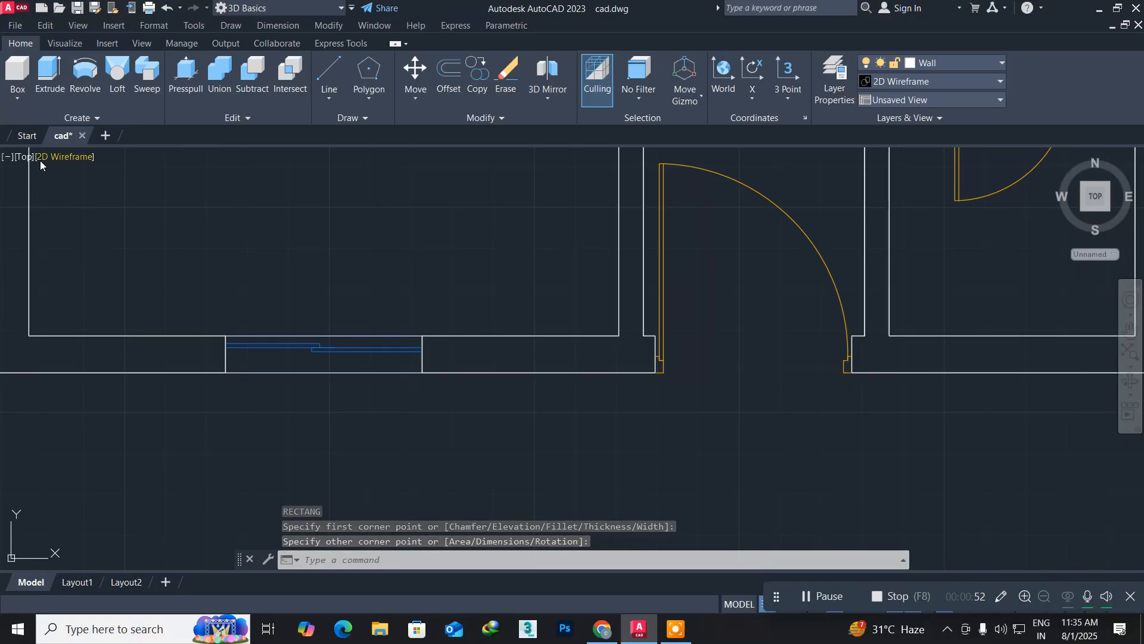
Switch to the SW Isometric view and extrude the front window rectangle to a height of 3'
{"action": "left_click", "coordinate": [25, 156]}
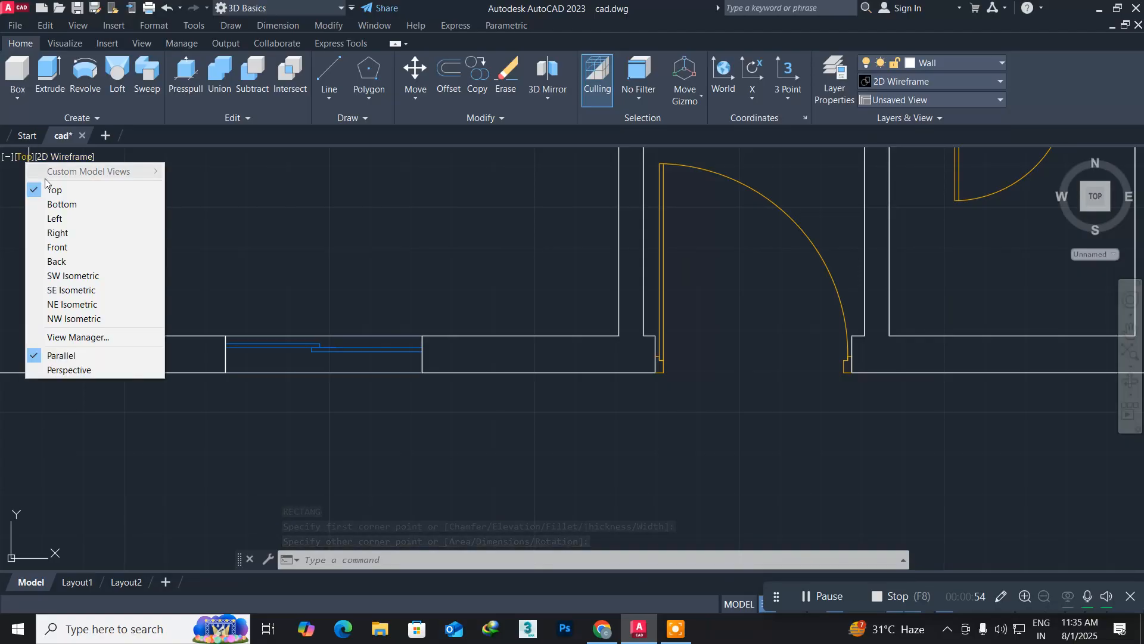
{"action": "left_click", "coordinate": [73, 276]}
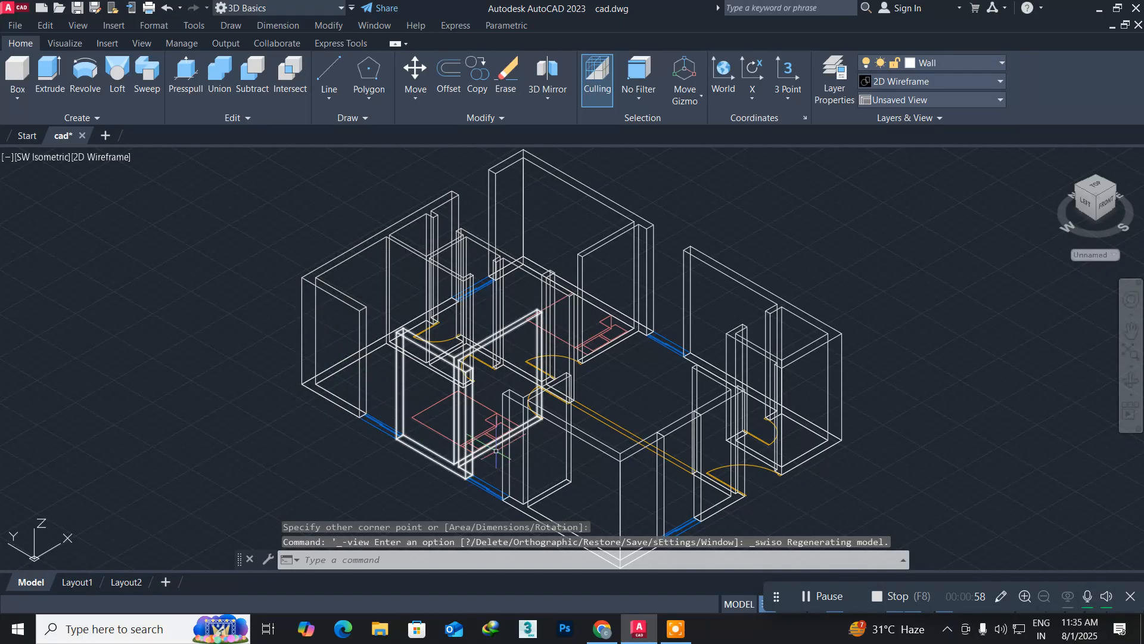
{"action": "middle_click_drag", "start_coordinate": [512, 449], "coordinate": [452, 419]}
{"action": "scroll", "coordinate": [452, 419], "scroll_direction": "up", "scroll_amount": 6}
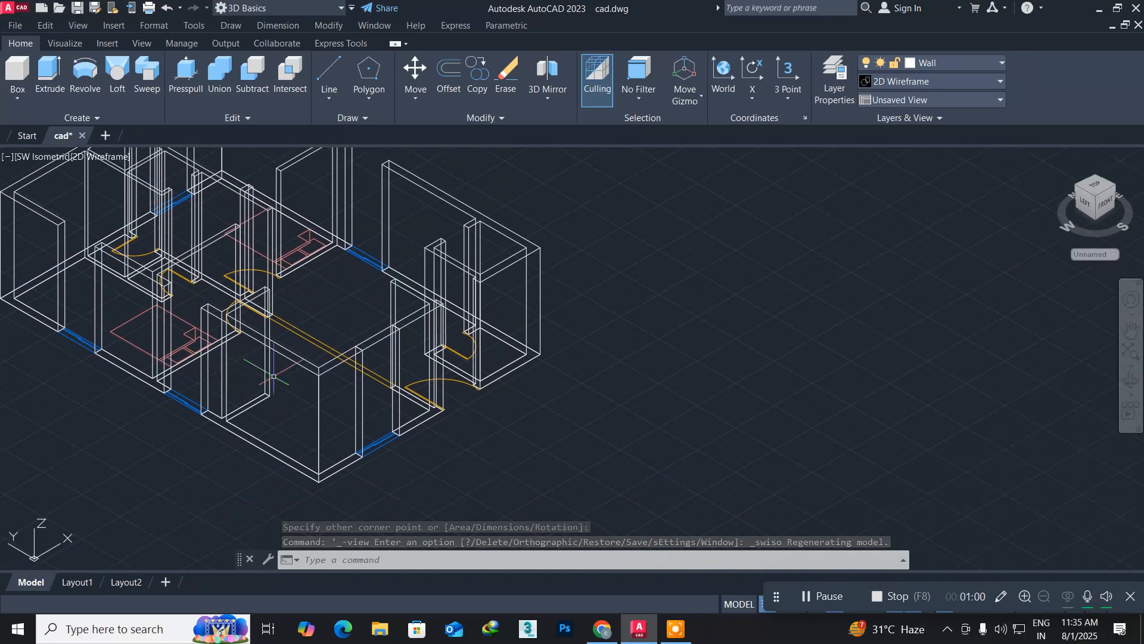
{"action": "scroll", "coordinate": [387, 354], "scroll_direction": "up", "scroll_amount": 2}
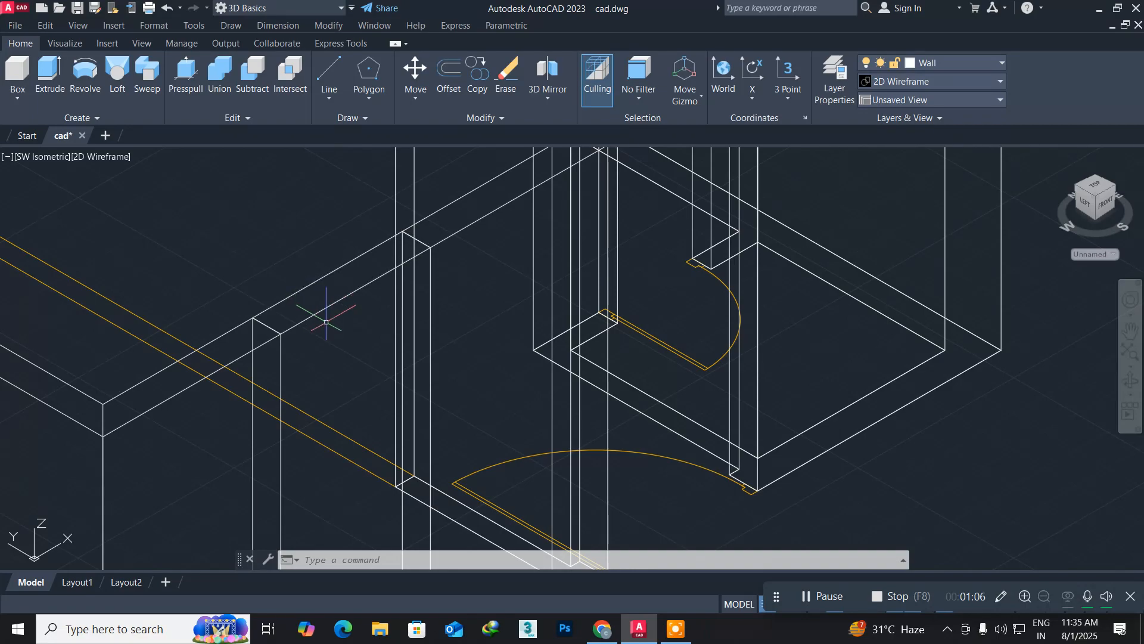
{"action": "middle_click_drag", "start_coordinate": [326, 322], "coordinate": [342, 273]}
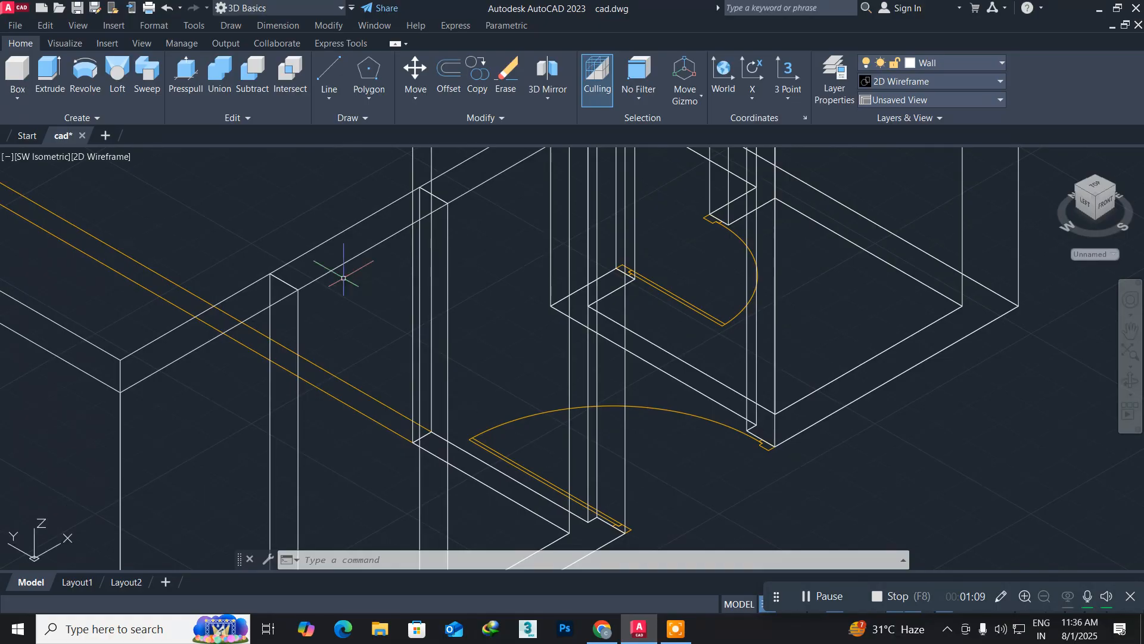
{"action": "left_click", "coordinate": [50, 70]}
{"action": "left_click", "coordinate": [331, 270]}
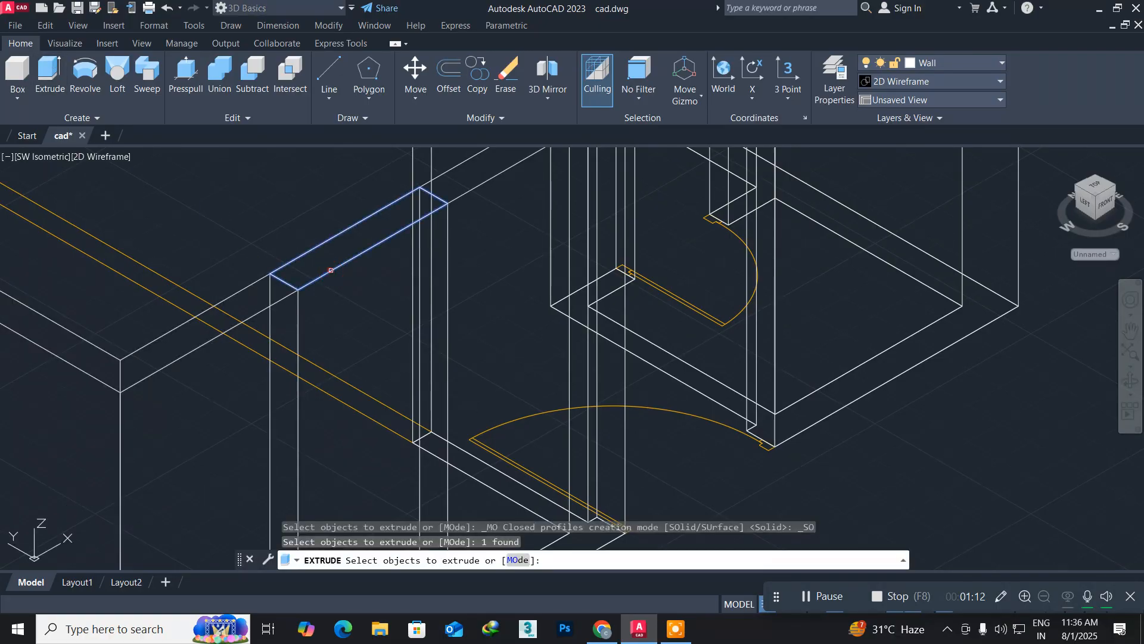
{"action": "key", "text": "Return"}
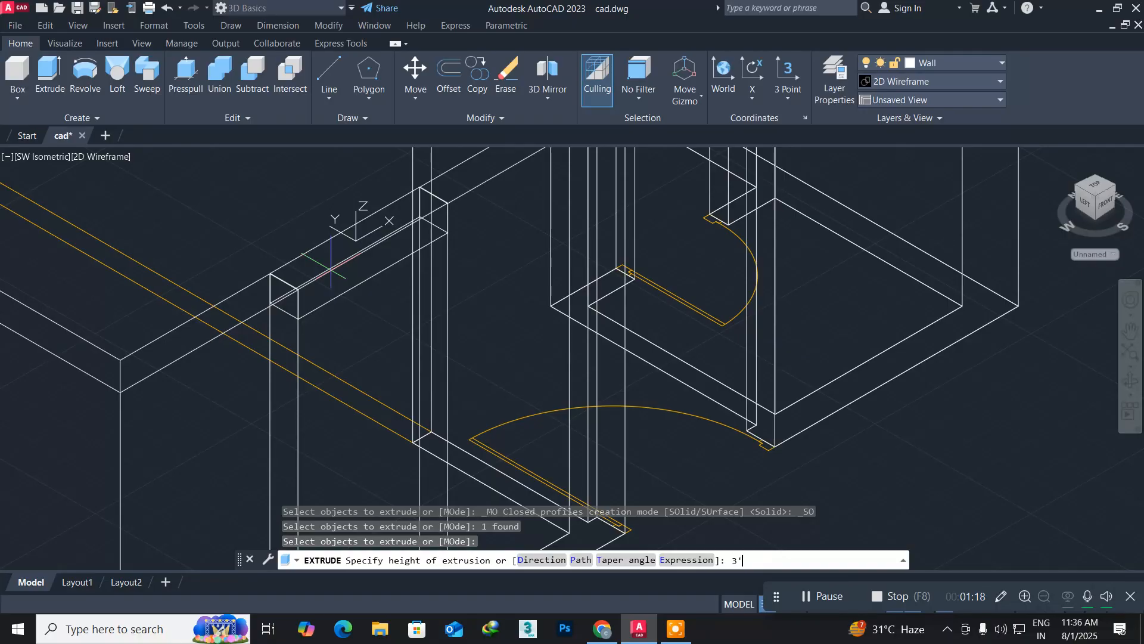
{"action": "key", "text": "Return"}
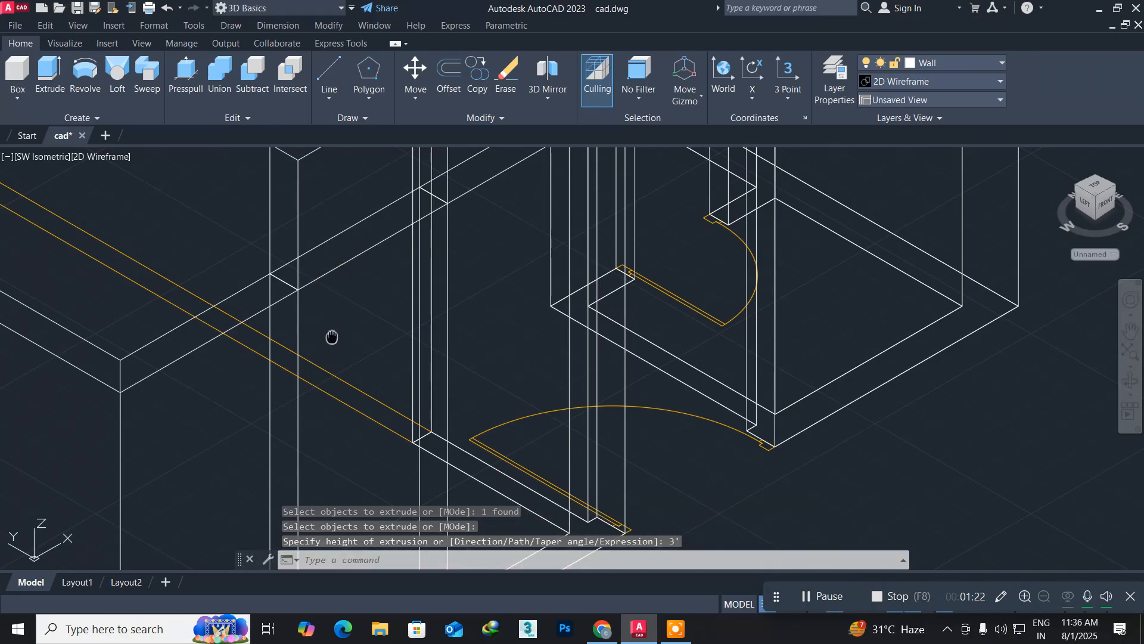
Move the extruded window block straight down so its upper face is flush with the tops of the adjoining walls
{"action": "middle_click_drag", "start_coordinate": [332, 335], "coordinate": [323, 447]}
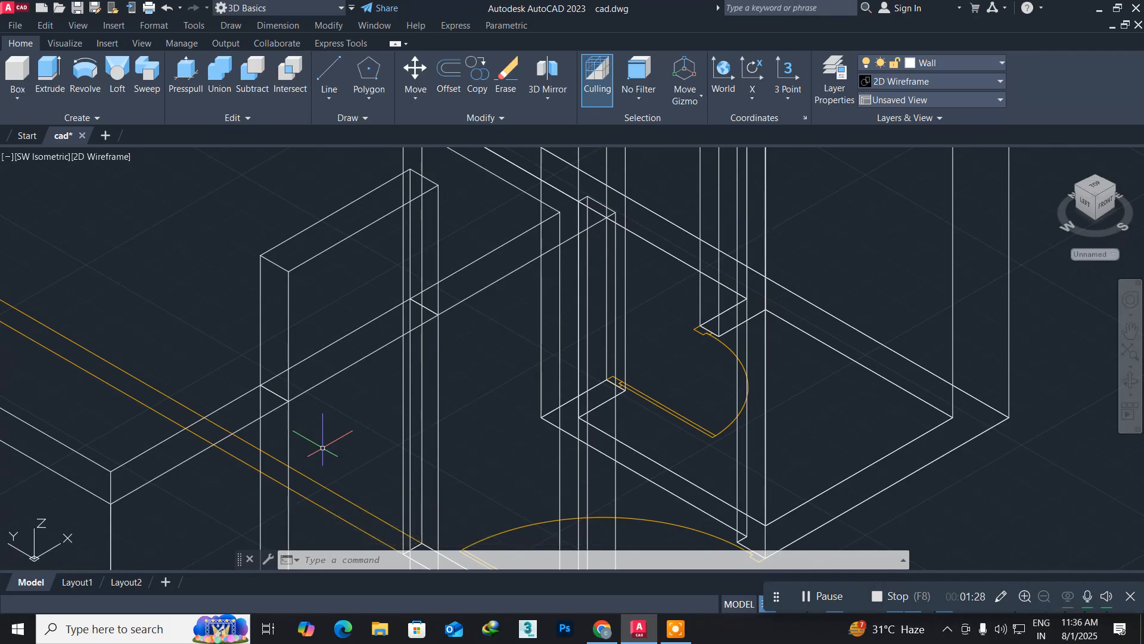
{"action": "type", "text": "m"}
{"action": "key", "text": "Return"}
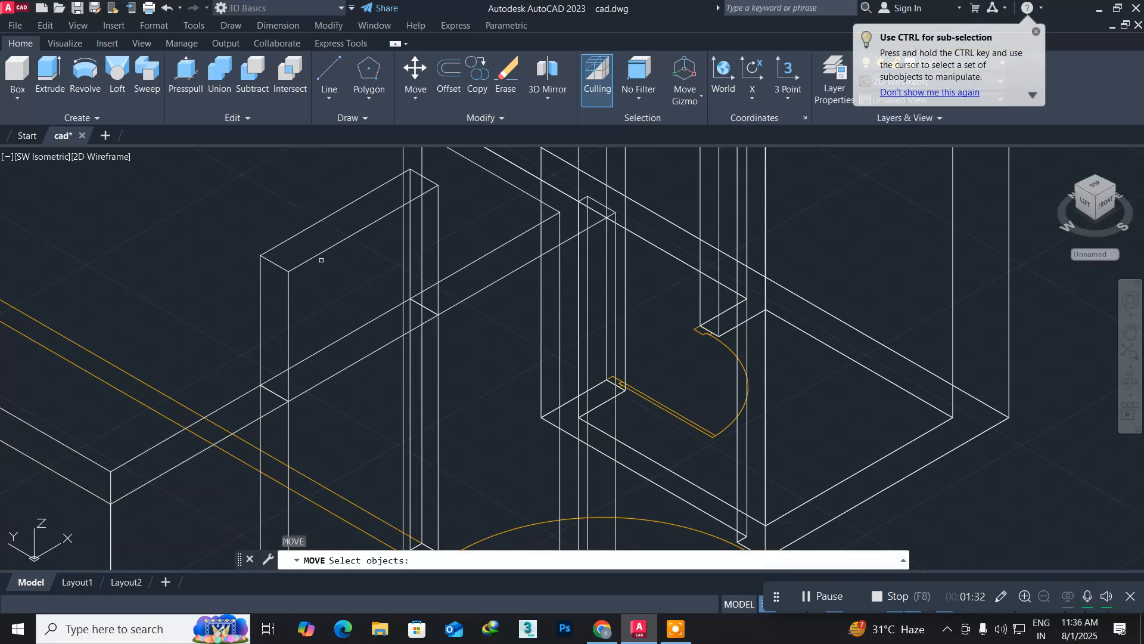
{"action": "left_click", "coordinate": [320, 255]}
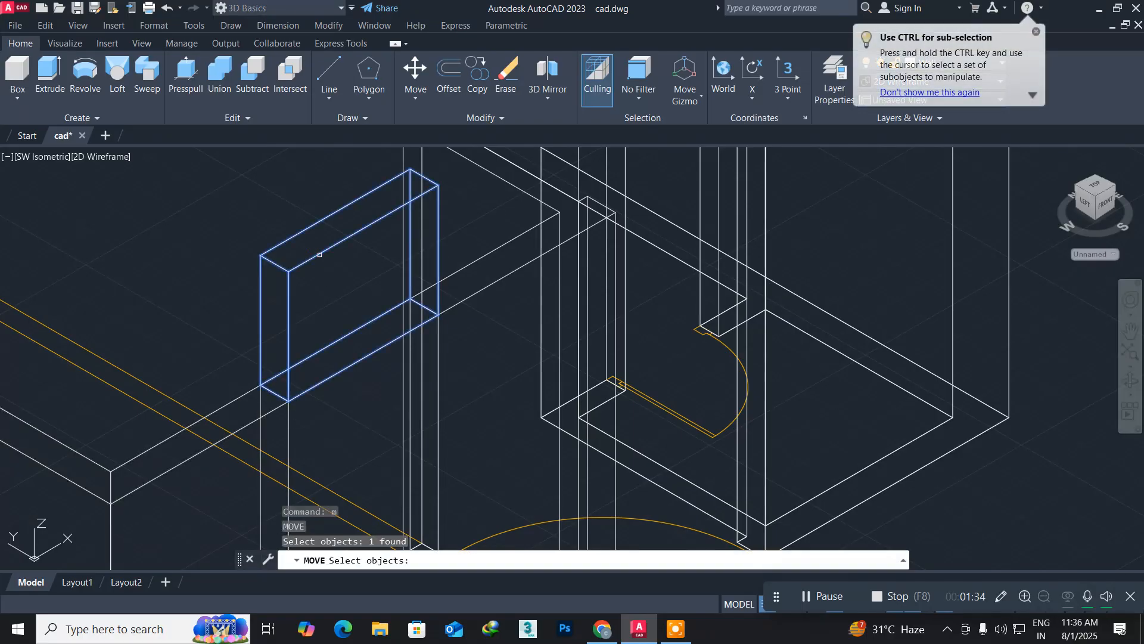
{"action": "key", "text": "Return"}
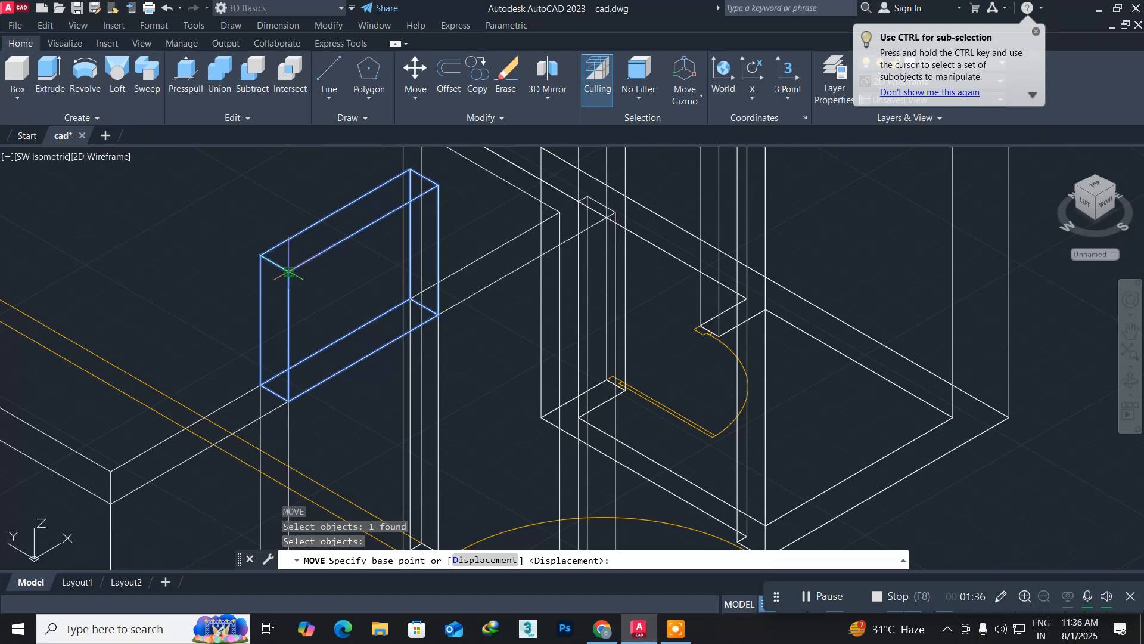
{"action": "left_click", "coordinate": [288, 272]}
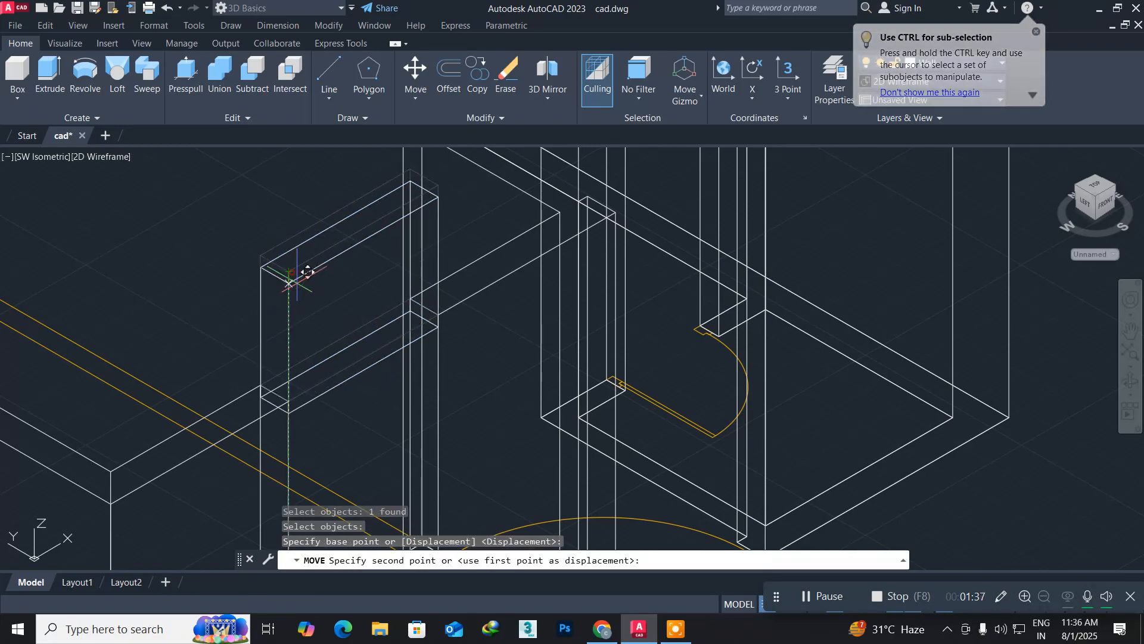
{"action": "left_click", "coordinate": [299, 389]}
Copy the block above the front window to the base of the same opening, using its lower corner as base point
{"action": "middle_click_drag", "start_coordinate": [331, 432], "coordinate": [344, 257]}
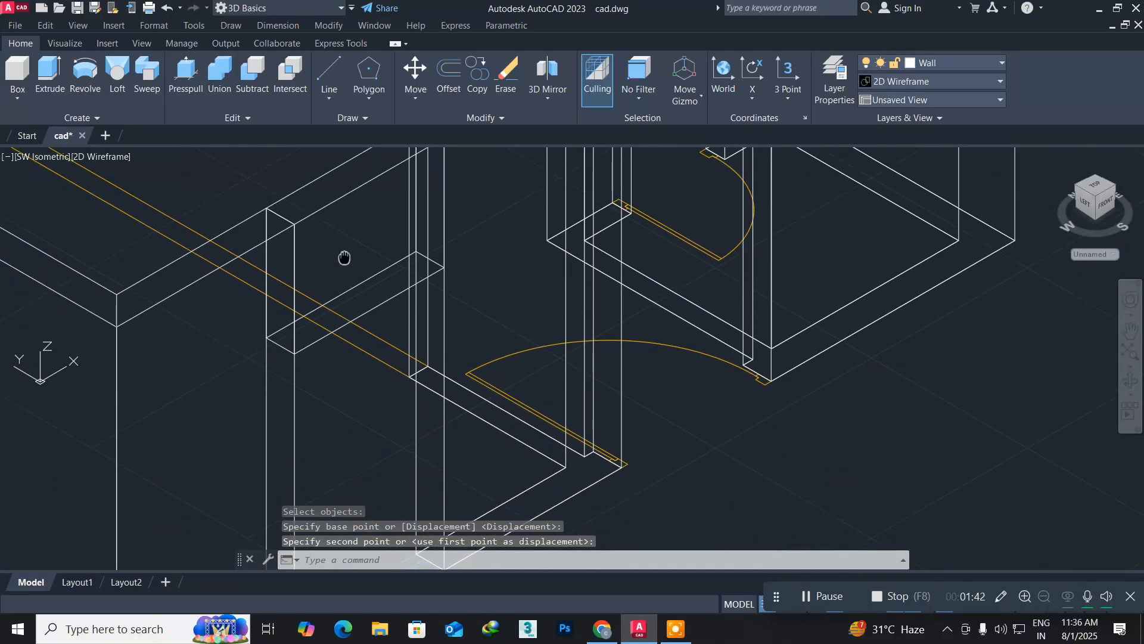
{"action": "scroll", "coordinate": [339, 307], "scroll_direction": "down", "scroll_amount": 4}
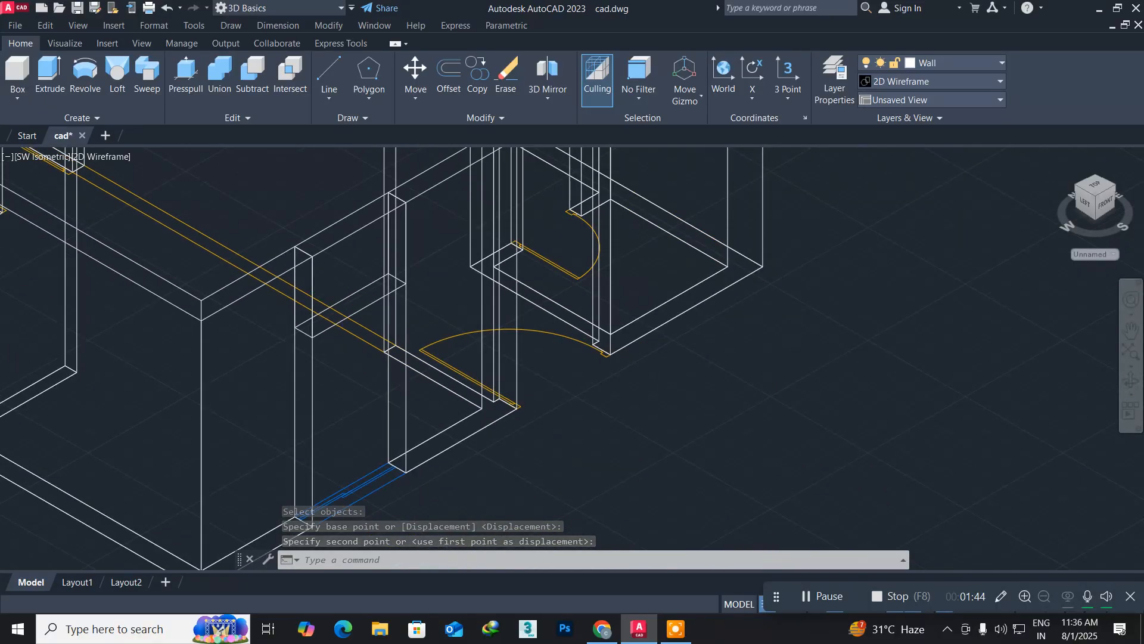
{"action": "middle_click_drag", "start_coordinate": [342, 309], "coordinate": [322, 290]}
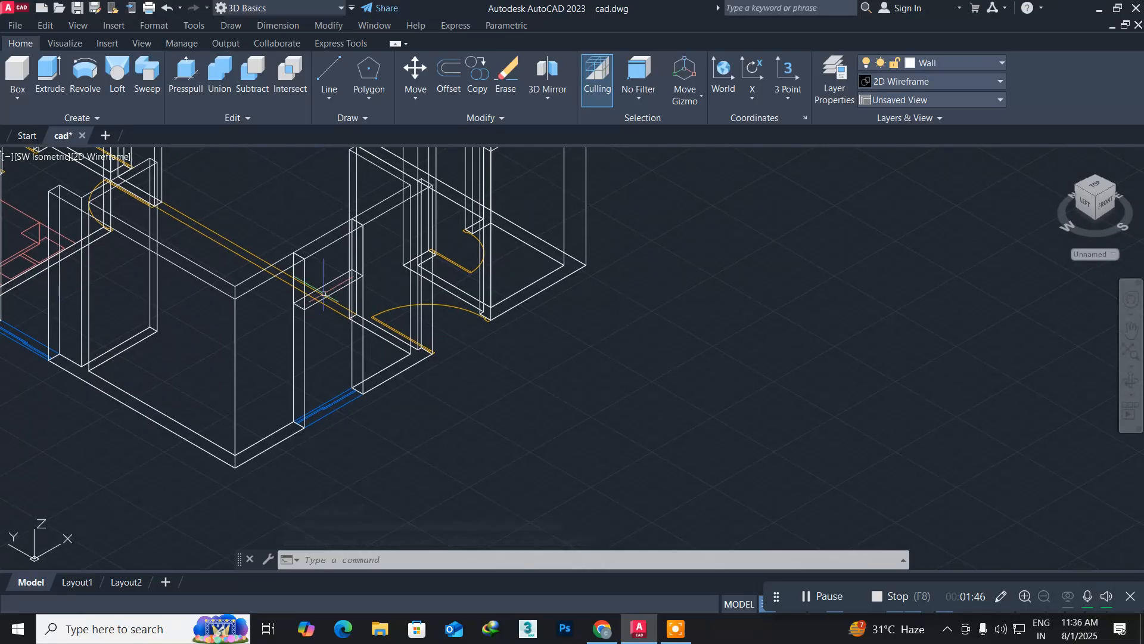
{"action": "scroll", "coordinate": [328, 308], "scroll_direction": "up", "scroll_amount": 2}
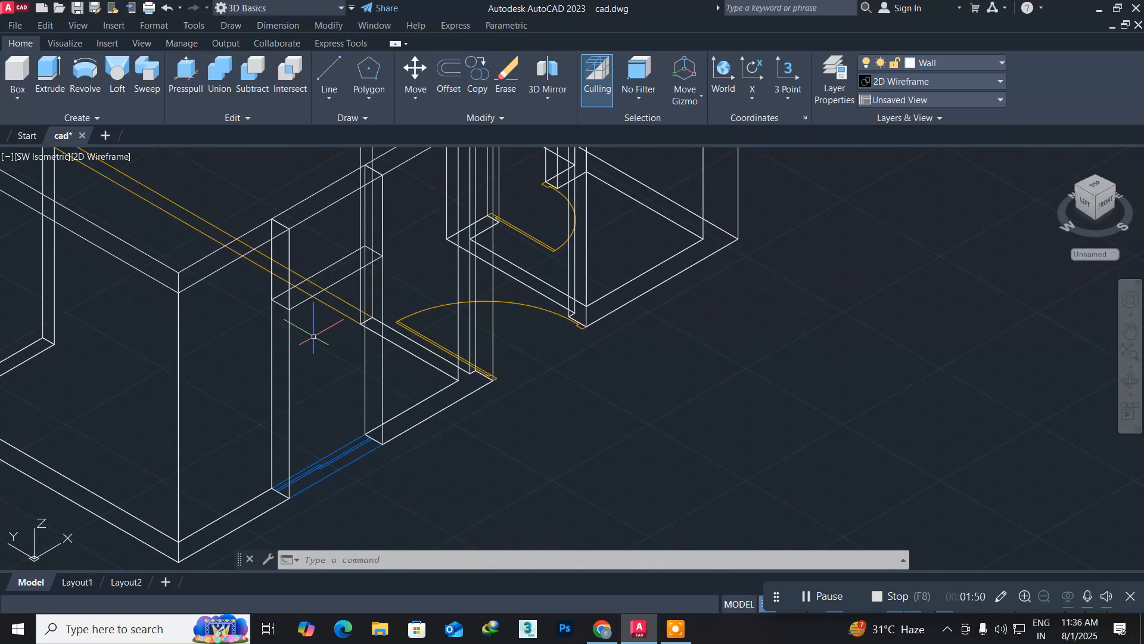
{"action": "type", "text": "o"}
{"action": "key", "text": "Return"}
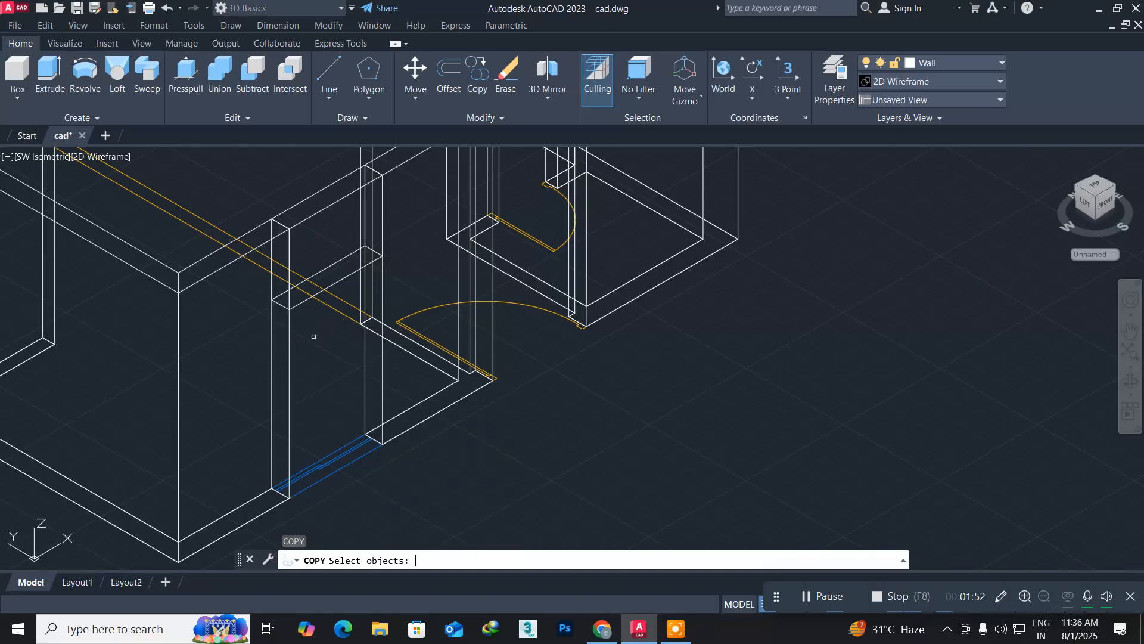
{"action": "left_click", "coordinate": [298, 304]}
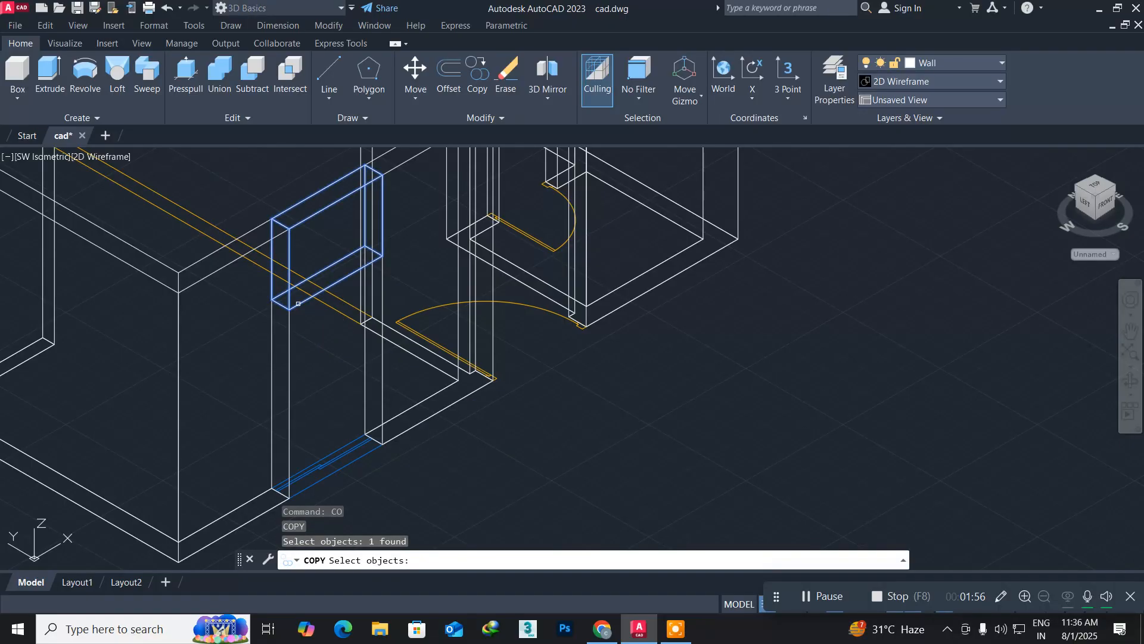
{"action": "key", "text": "Return"}
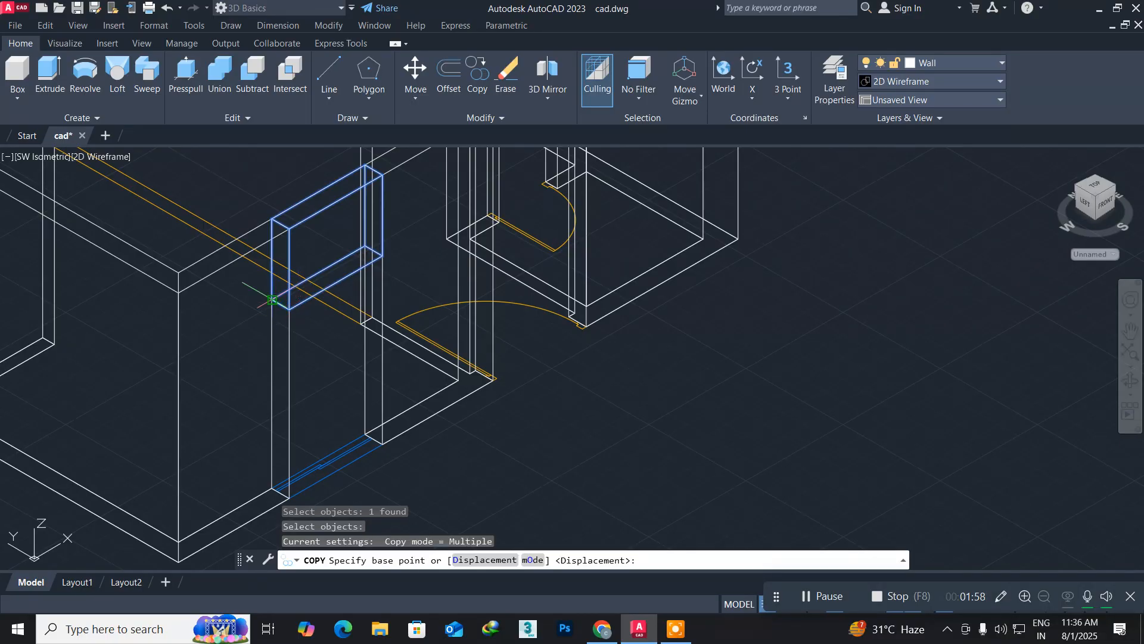
{"action": "left_click", "coordinate": [272, 300]}
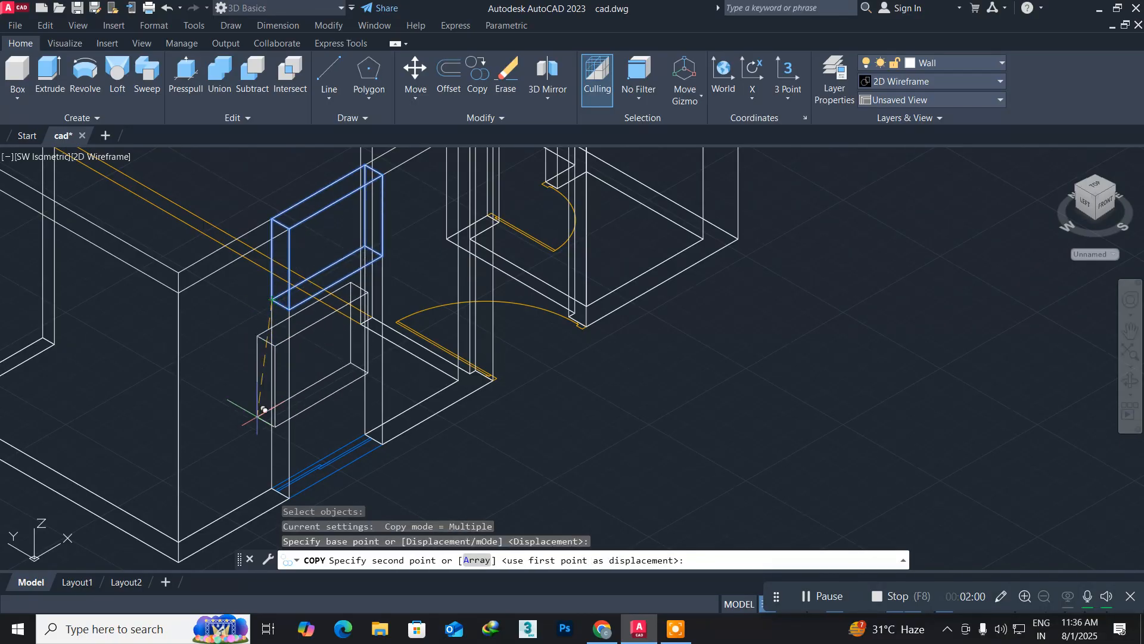
{"action": "left_click", "coordinate": [273, 486]}
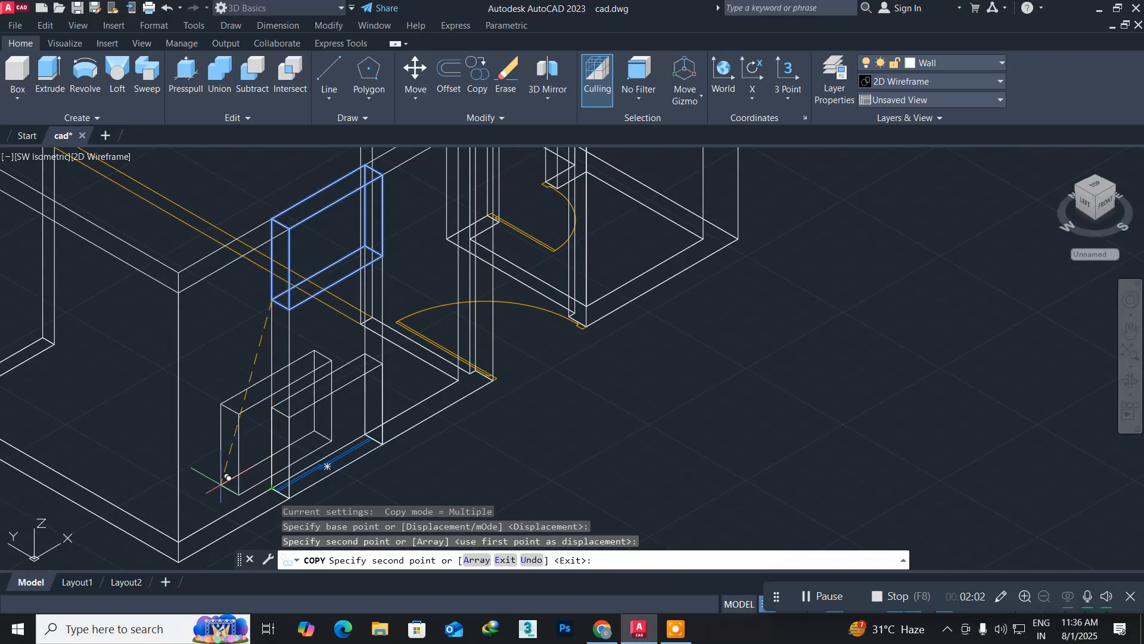
{"action": "key", "text": "Return"}
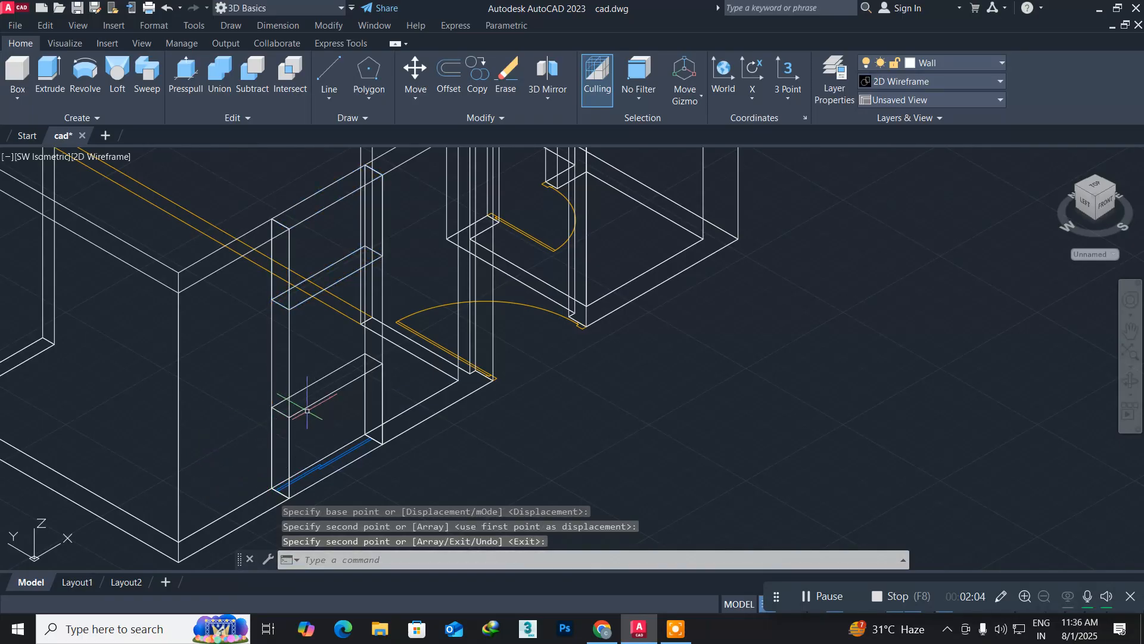
Union the two front wall solids with the blocks above and below the front window opening
{"action": "scroll", "coordinate": [322, 390], "scroll_direction": "down", "scroll_amount": 2}
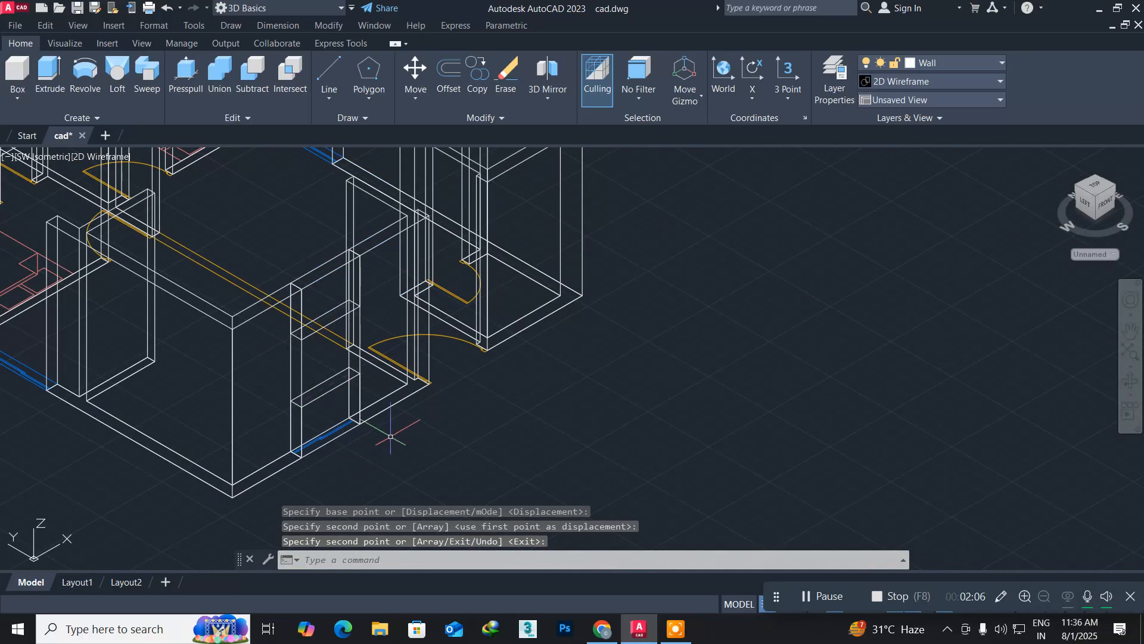
{"action": "scroll", "coordinate": [386, 434], "scroll_direction": "up", "scroll_amount": 2}
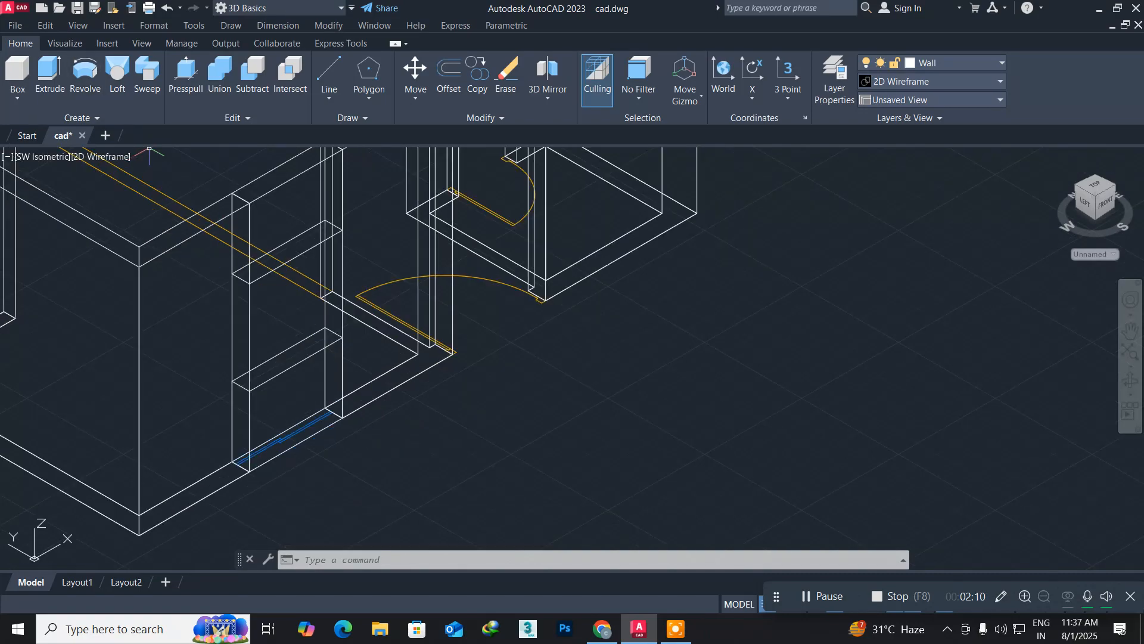
{"action": "left_click", "coordinate": [220, 84]}
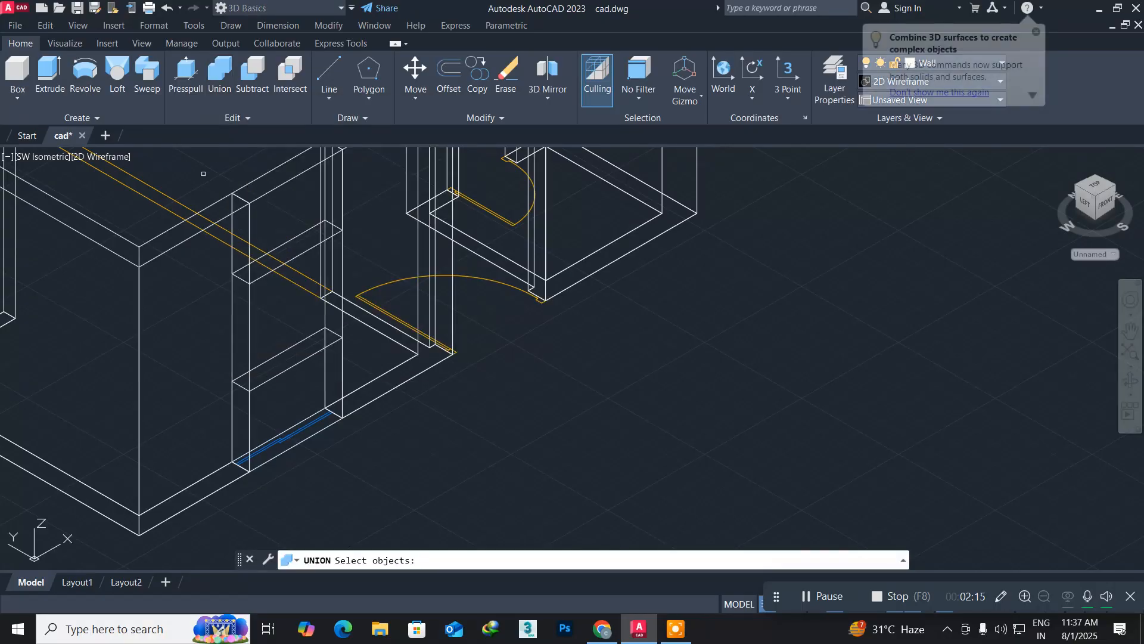
{"action": "left_click", "coordinate": [189, 239]}
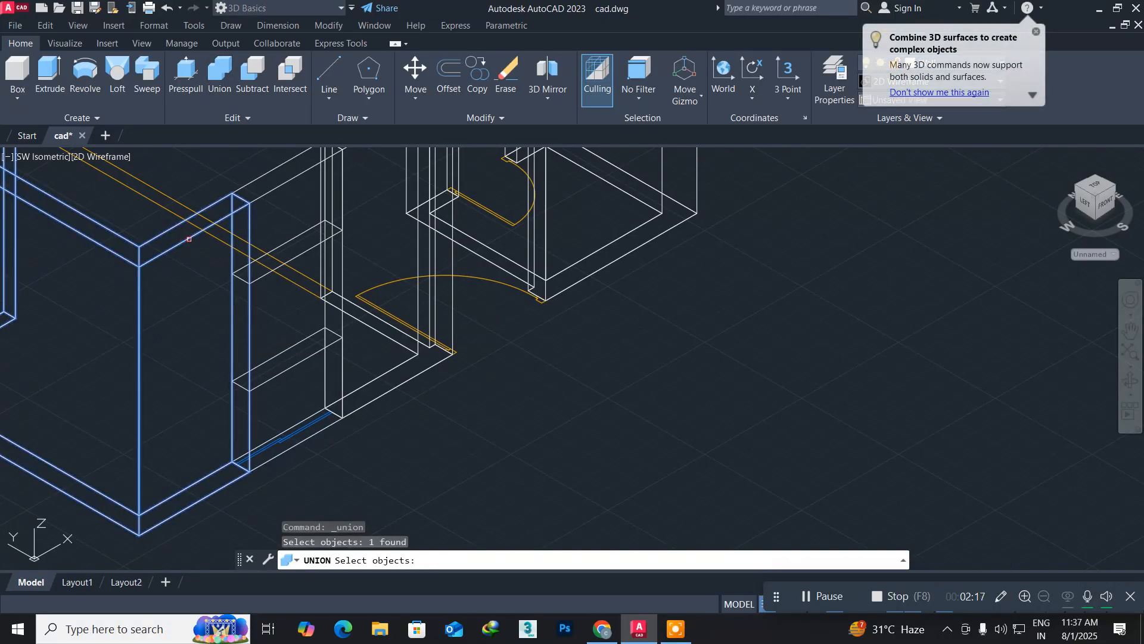
{"action": "left_click", "coordinate": [294, 177]}
{"action": "middle_click_drag", "start_coordinate": [327, 224], "coordinate": [310, 301]}
{"action": "left_click", "coordinate": [338, 220]}
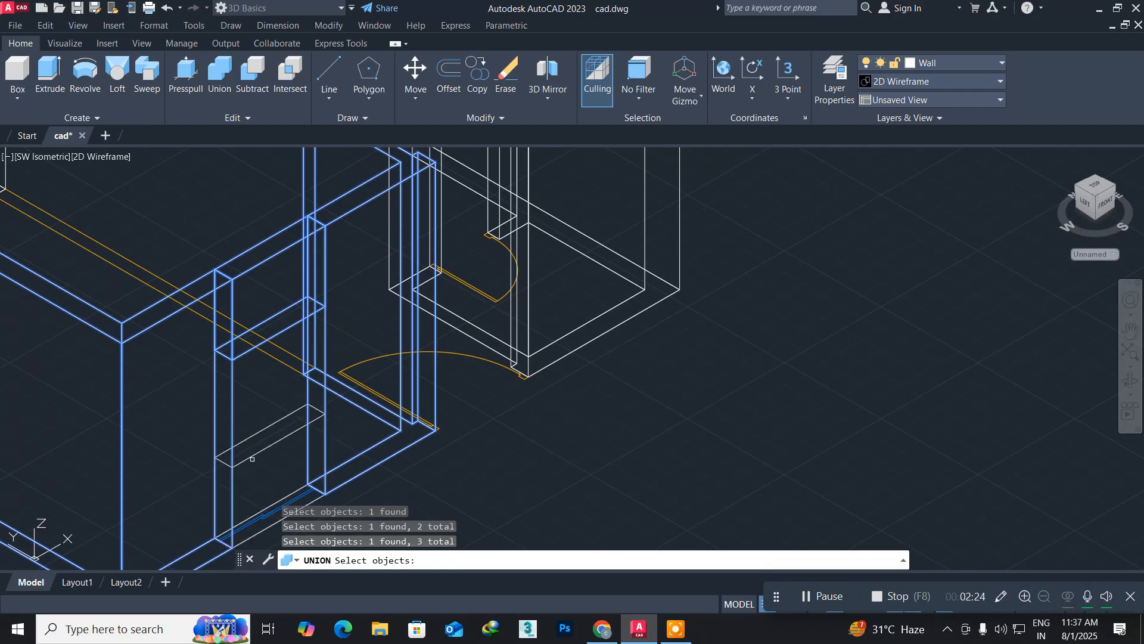
{"action": "left_click", "coordinate": [252, 459]}
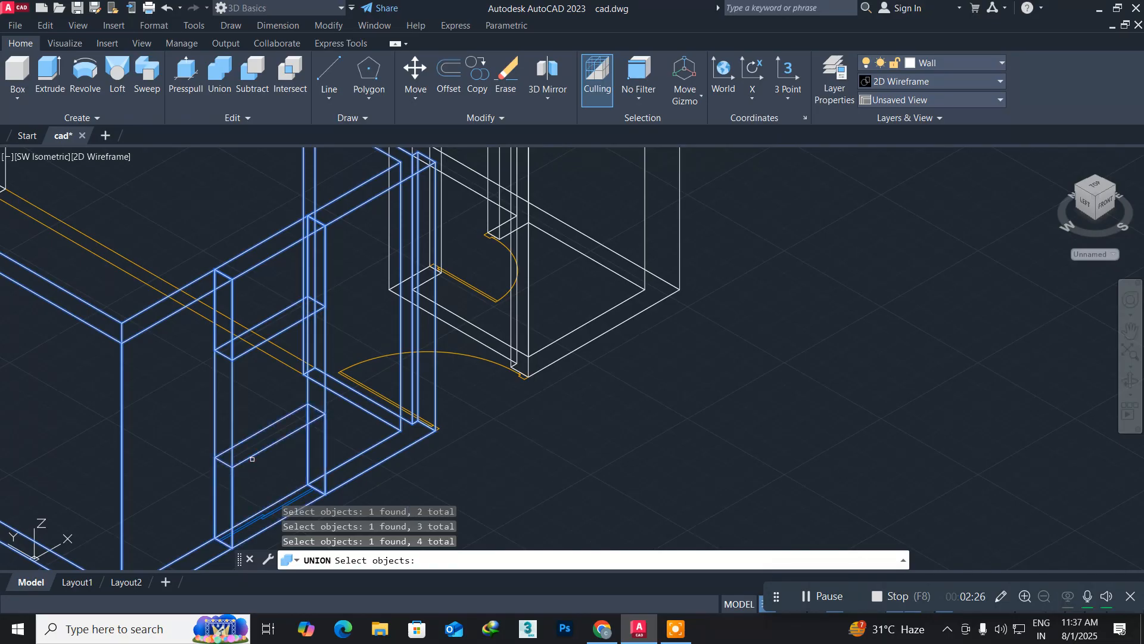
{"action": "key", "text": "Return"}
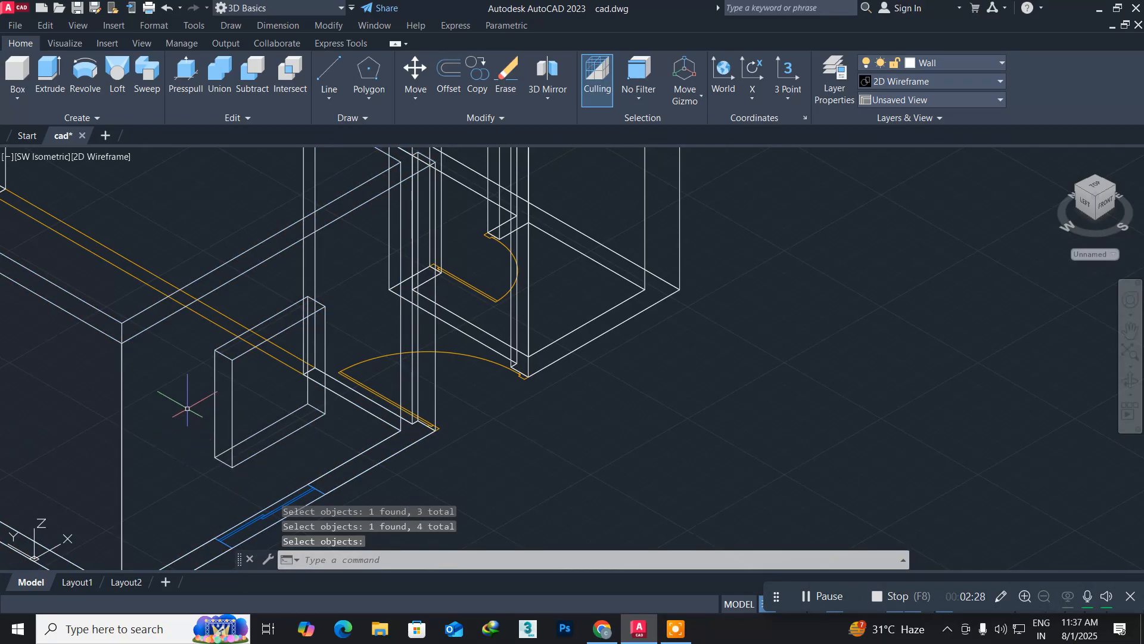
Display the model in the Realistic visual style to inspect the front window opening
{"action": "left_click", "coordinate": [111, 158]}
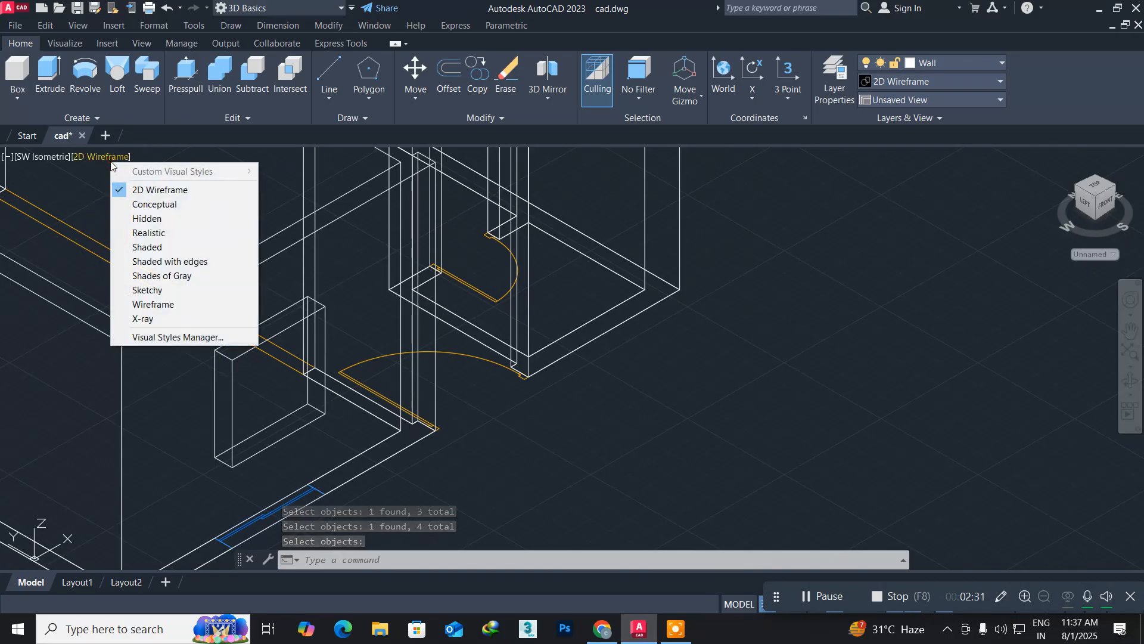
{"action": "left_click", "coordinate": [164, 233]}
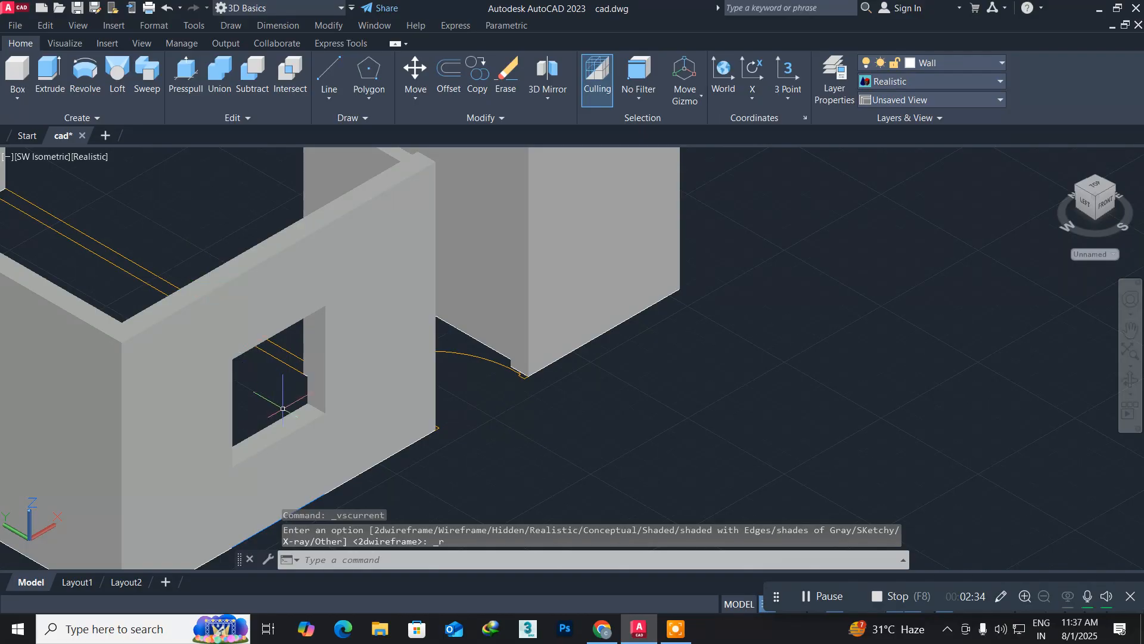
{"action": "scroll", "coordinate": [284, 412], "scroll_direction": "down", "scroll_amount": 4}
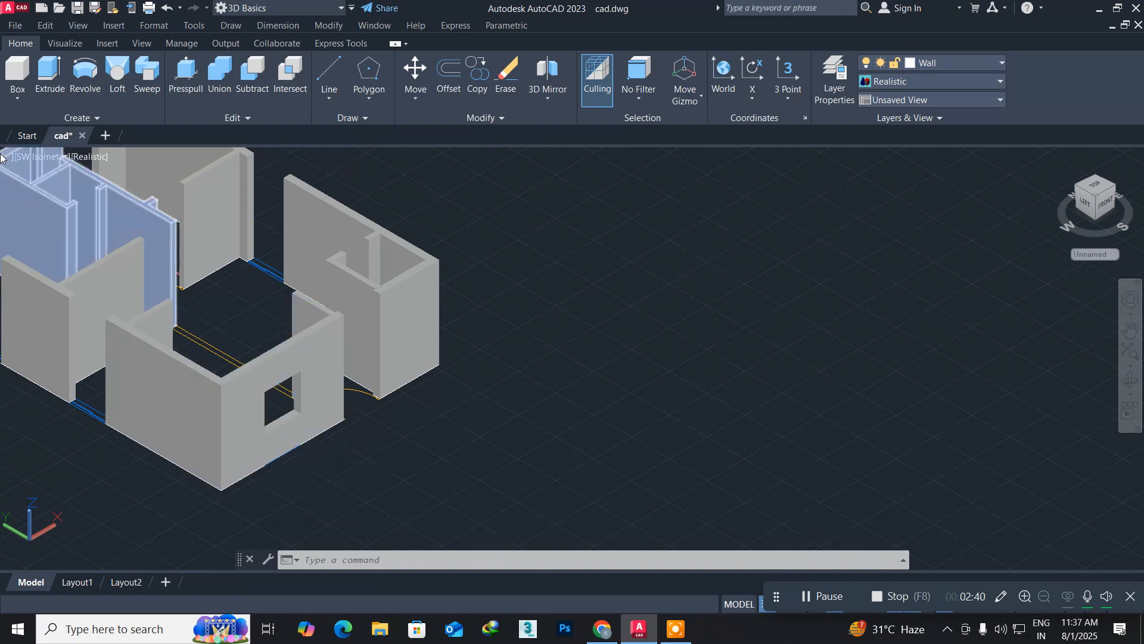
Set the visual style to 2D Wireframe and switch to the Top view
{"action": "left_click", "coordinate": [89, 157]}
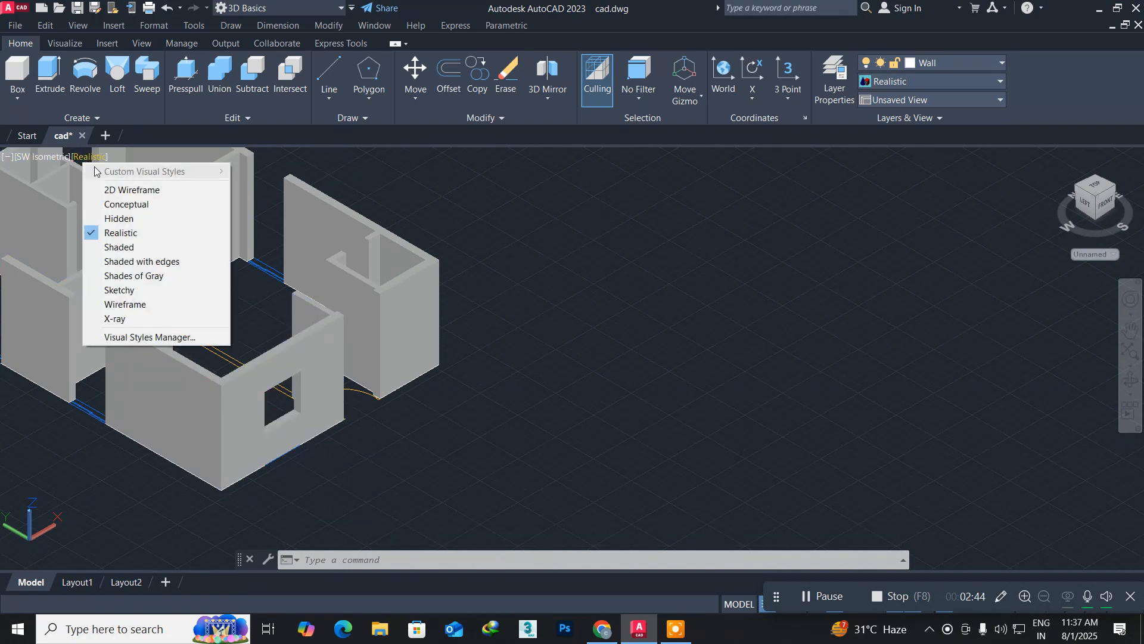
{"action": "left_click", "coordinate": [115, 190]}
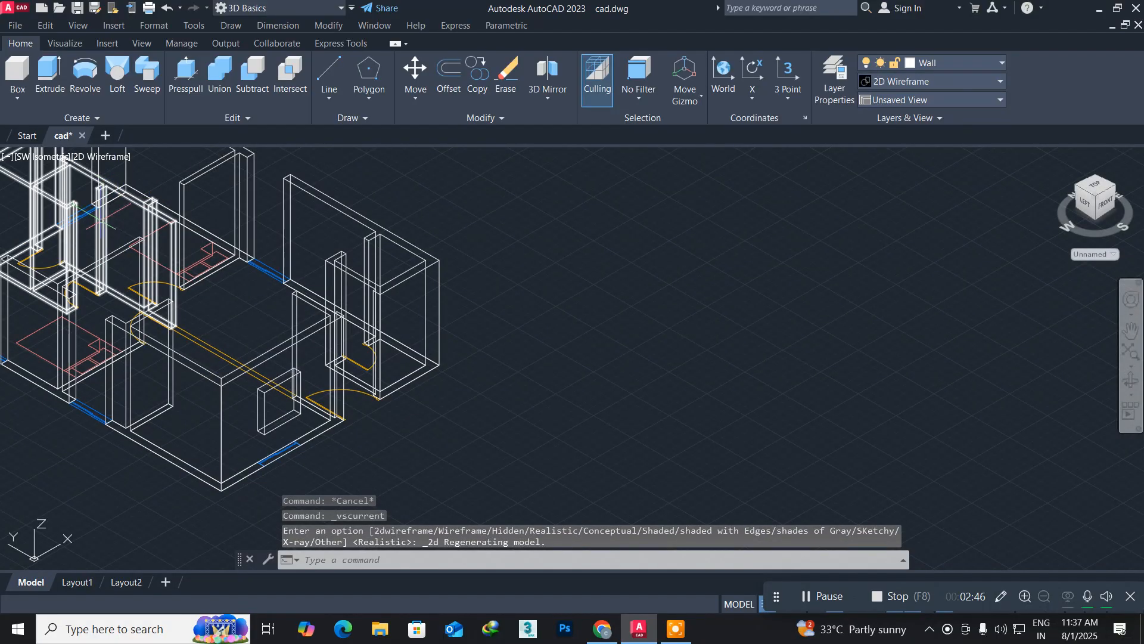
{"action": "left_click", "coordinate": [24, 156]}
{"action": "left_click", "coordinate": [46, 189]}
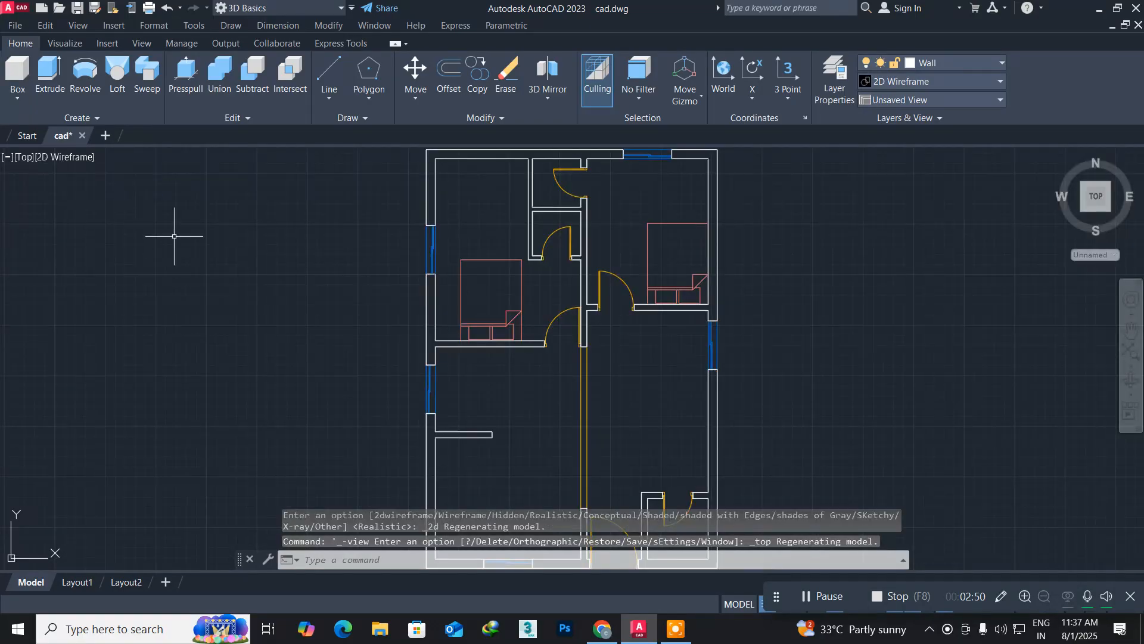
Draw a rectangle across the front door opening, from one wall end's inner corner to the opposite wall end's outer corner
{"action": "middle_click_drag", "start_coordinate": [441, 407], "coordinate": [190, 168]}
{"action": "scroll", "coordinate": [347, 348], "scroll_direction": "up", "scroll_amount": 5}
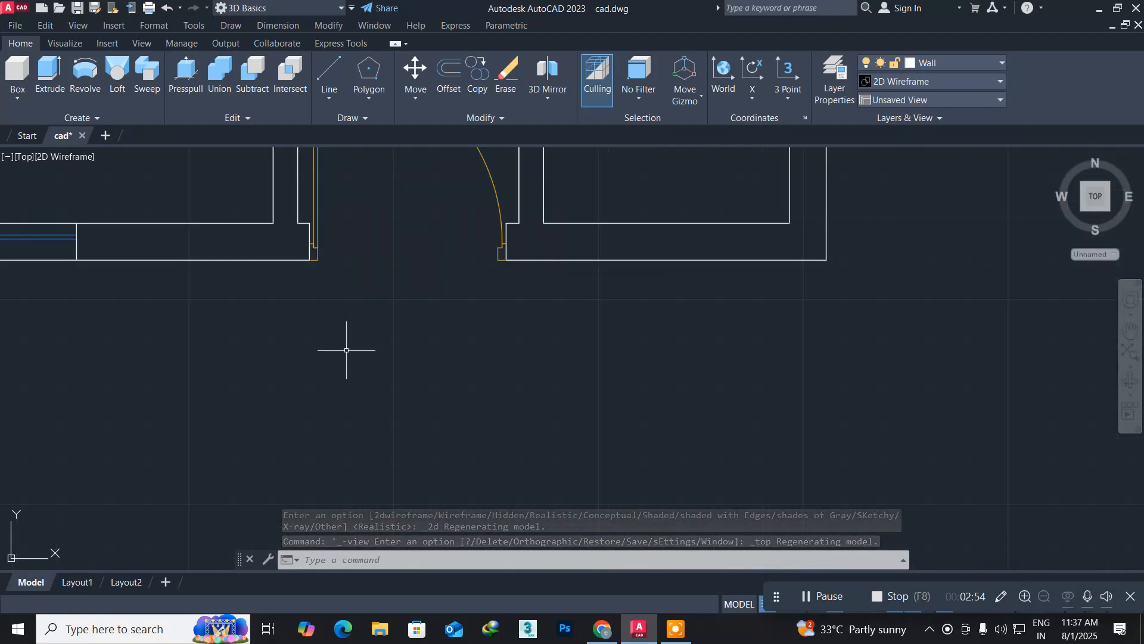
{"action": "middle_click_drag", "start_coordinate": [340, 258], "coordinate": [314, 357]}
{"action": "scroll", "coordinate": [338, 334], "scroll_direction": "up", "scroll_amount": 4}
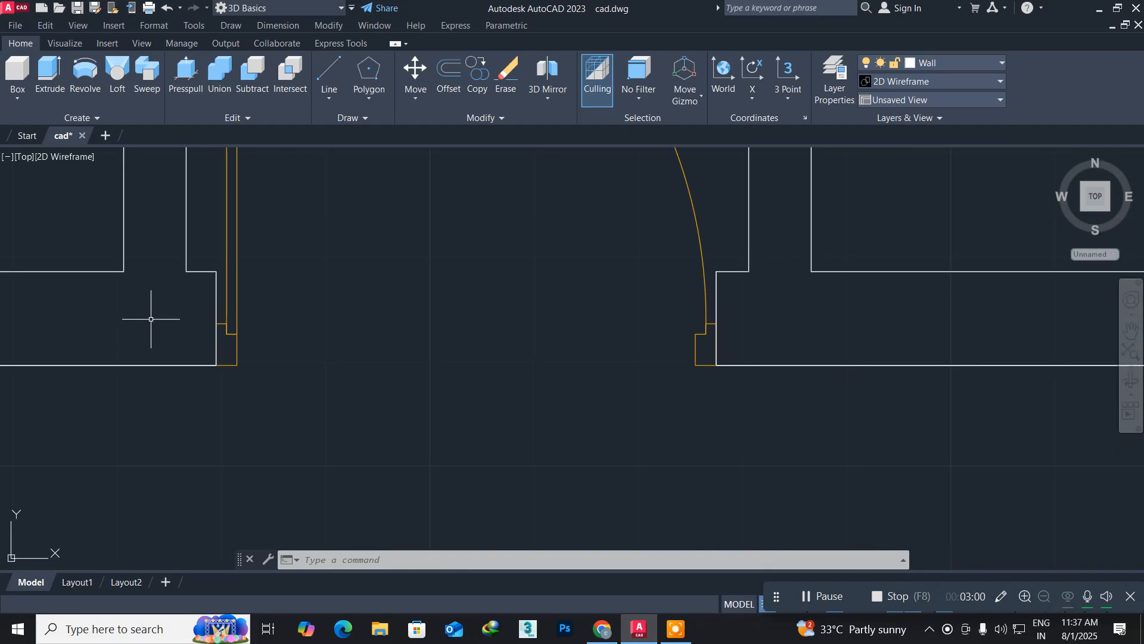
{"action": "type", "text": "rec"}
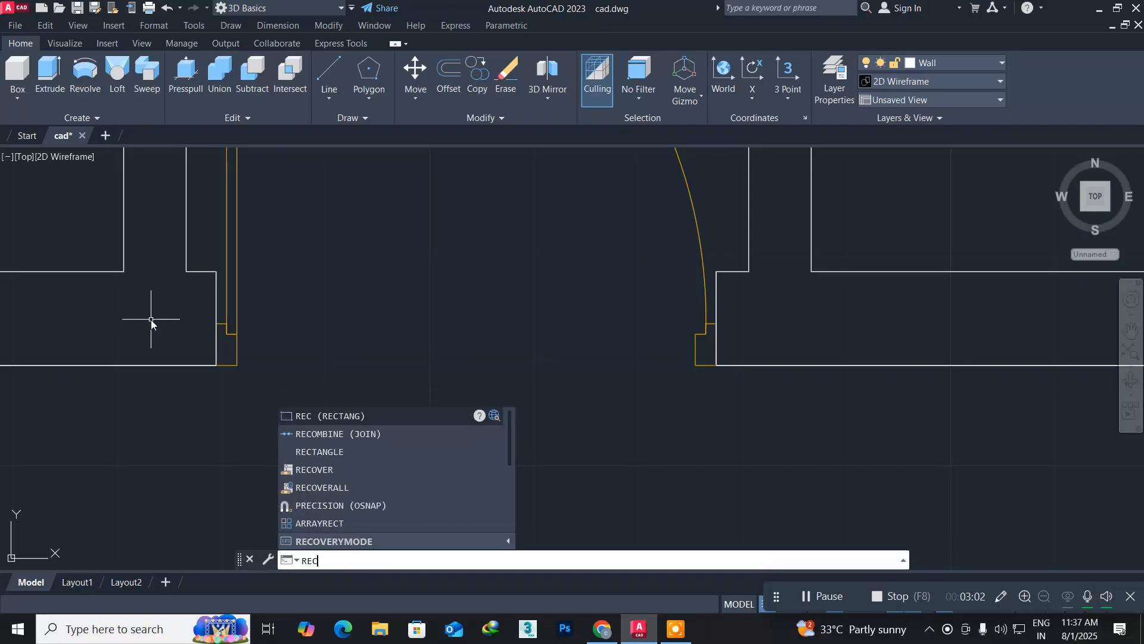
{"action": "key", "text": "Return"}
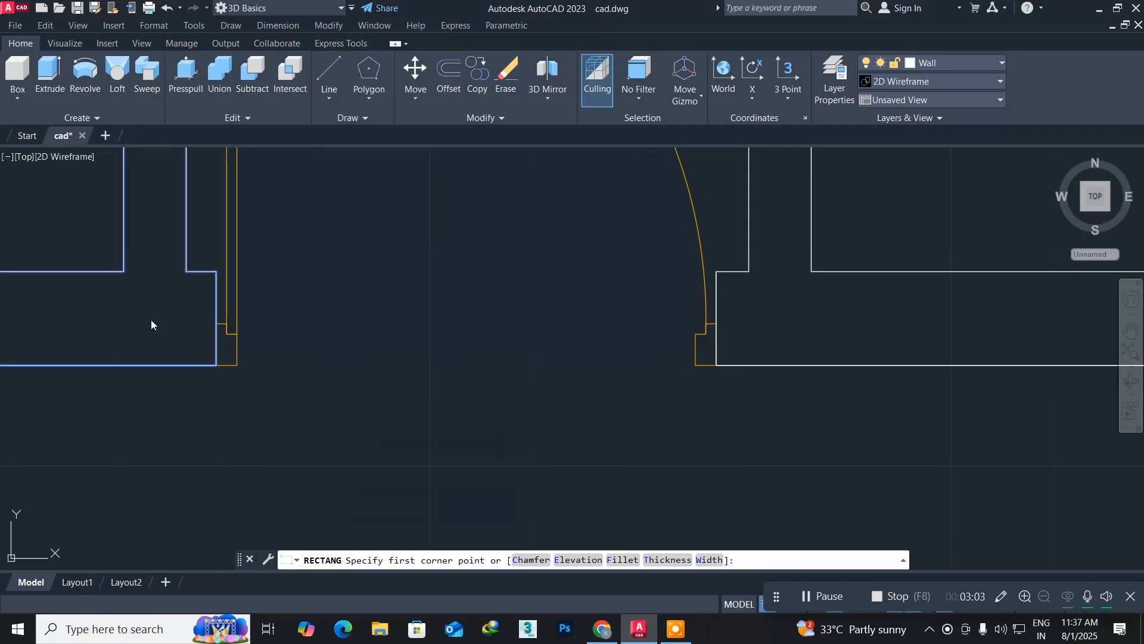
{"action": "left_click", "coordinate": [216, 271]}
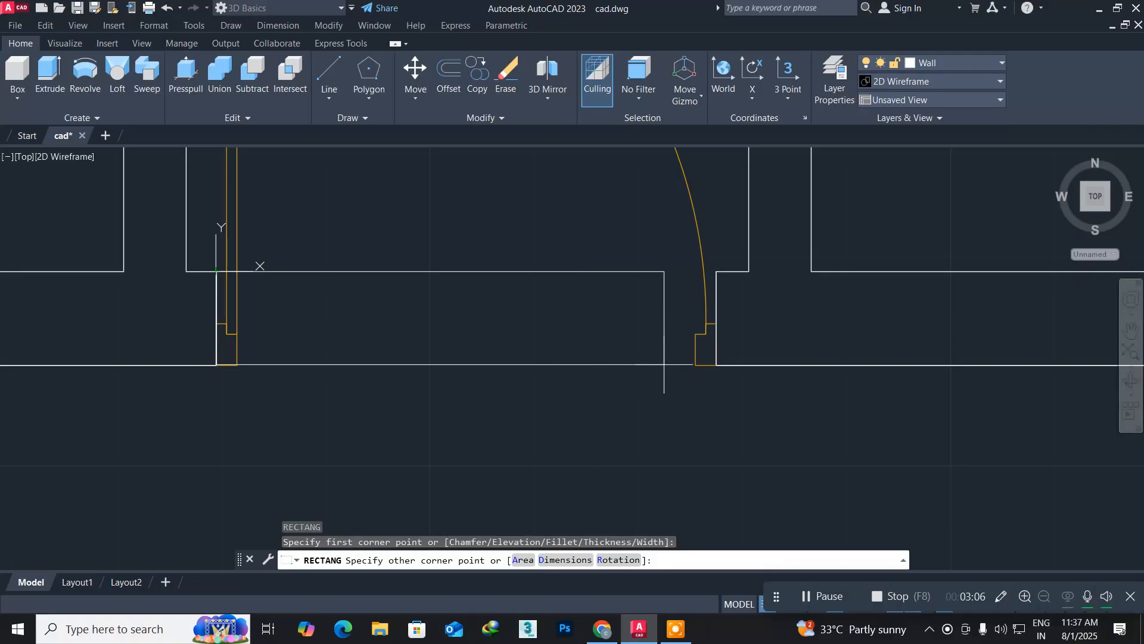
{"action": "left_click", "coordinate": [716, 364]}
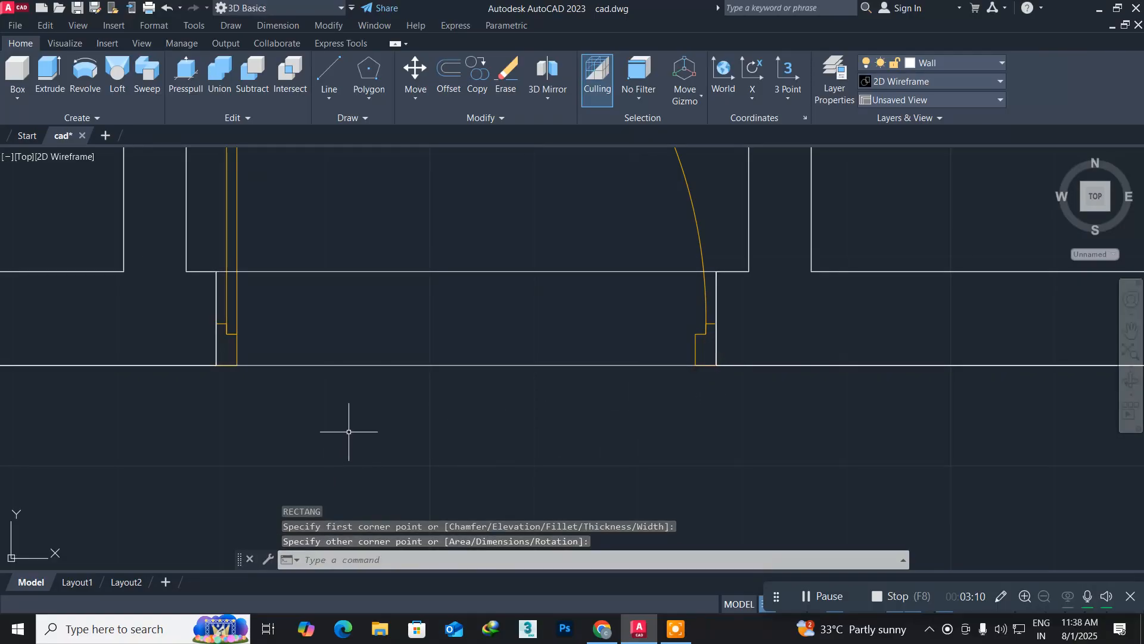
Extrude the front door rectangle downward with a height of -3'
{"action": "type", "text": "EXT"}
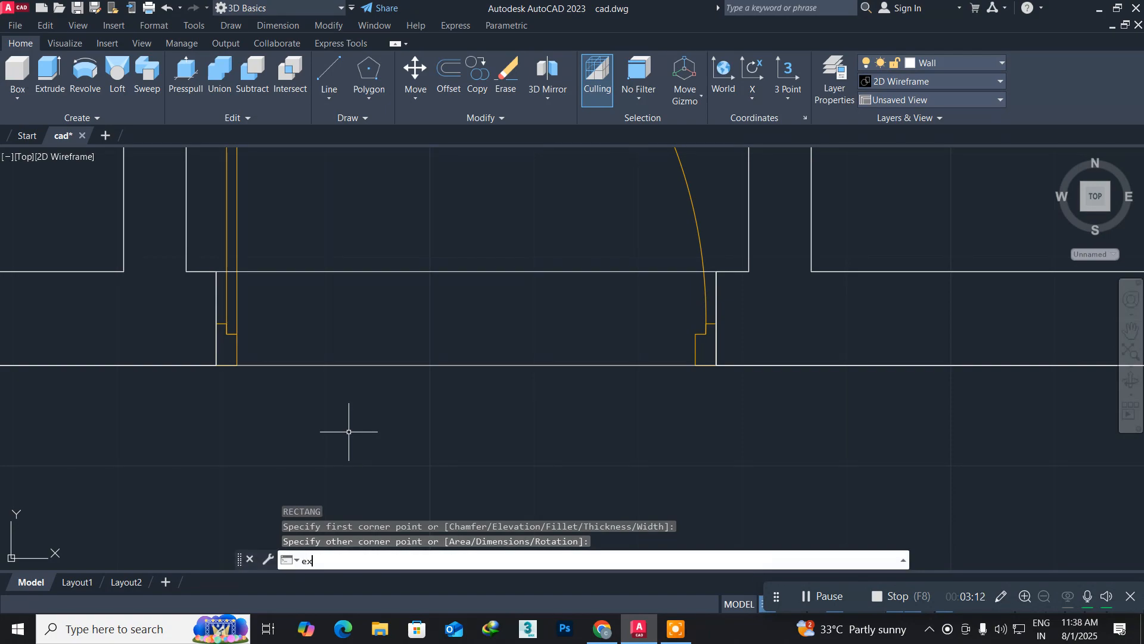
{"action": "key", "text": "Return"}
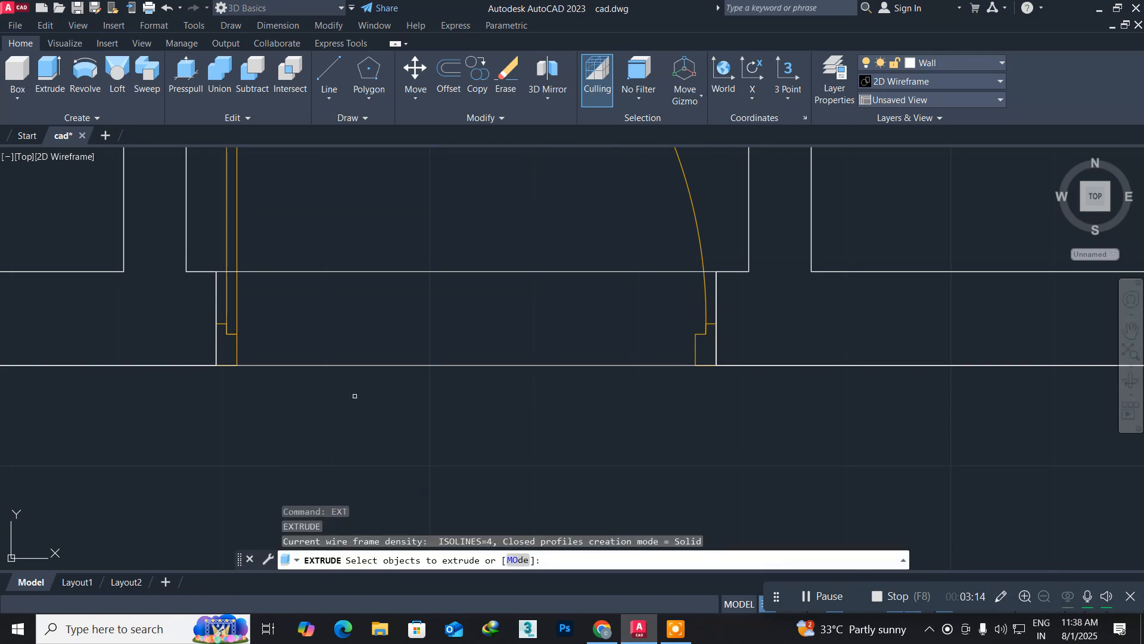
{"action": "left_click", "coordinate": [359, 365]}
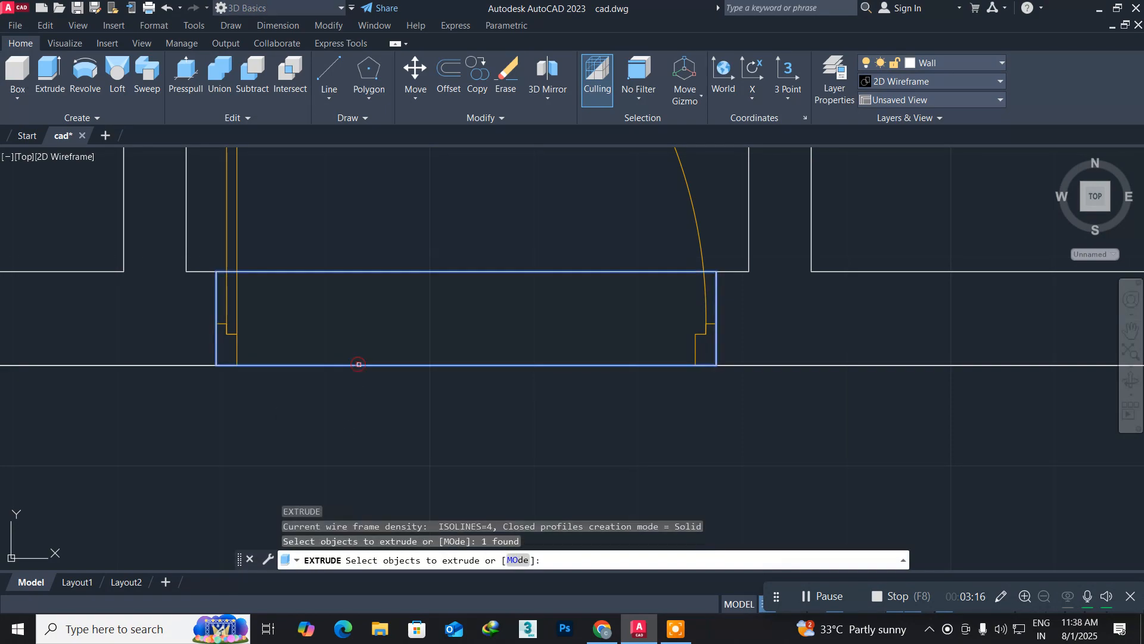
{"action": "key", "text": "Return"}
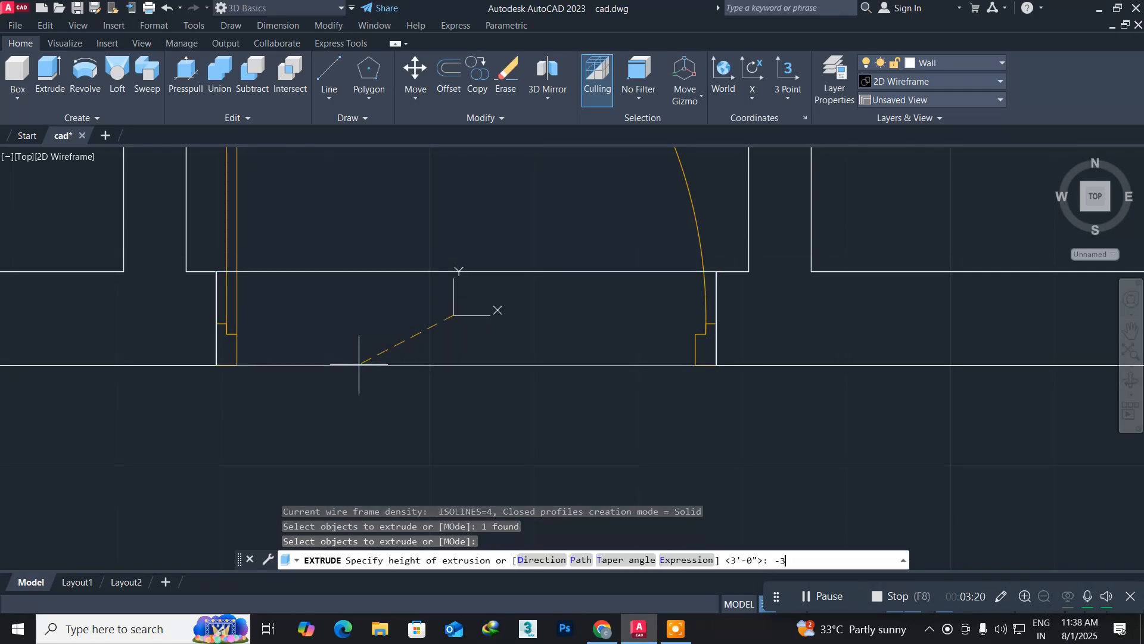
{"action": "key", "text": "Return"}
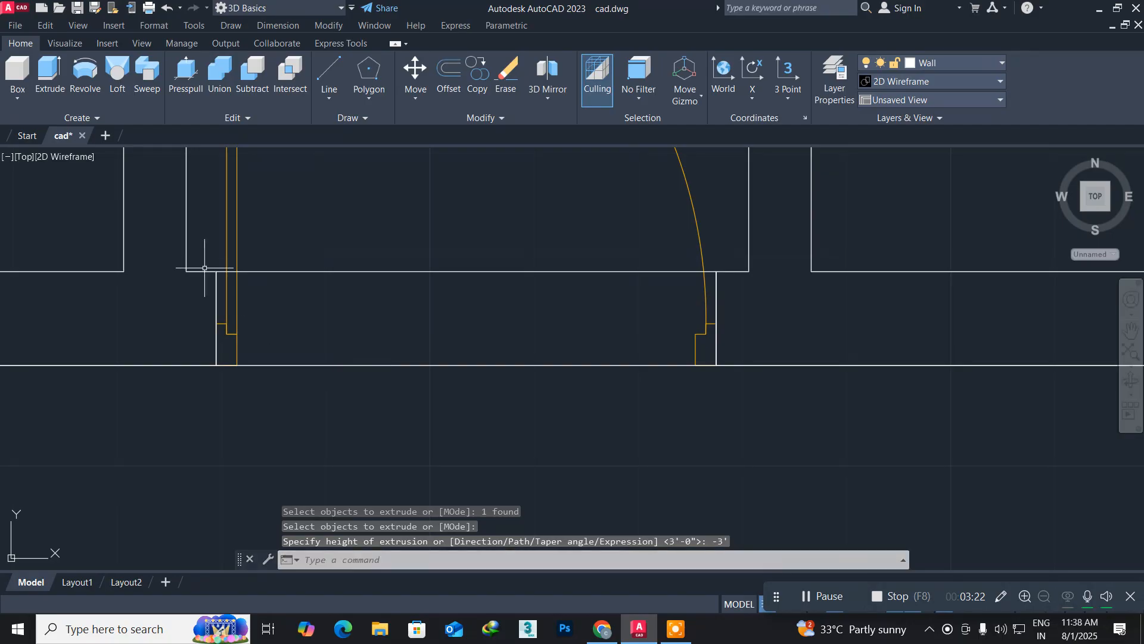
Switch to the SW Isometric view and union the block above the front door with the wall solids on both sides
{"action": "left_click", "coordinate": [20, 159]}
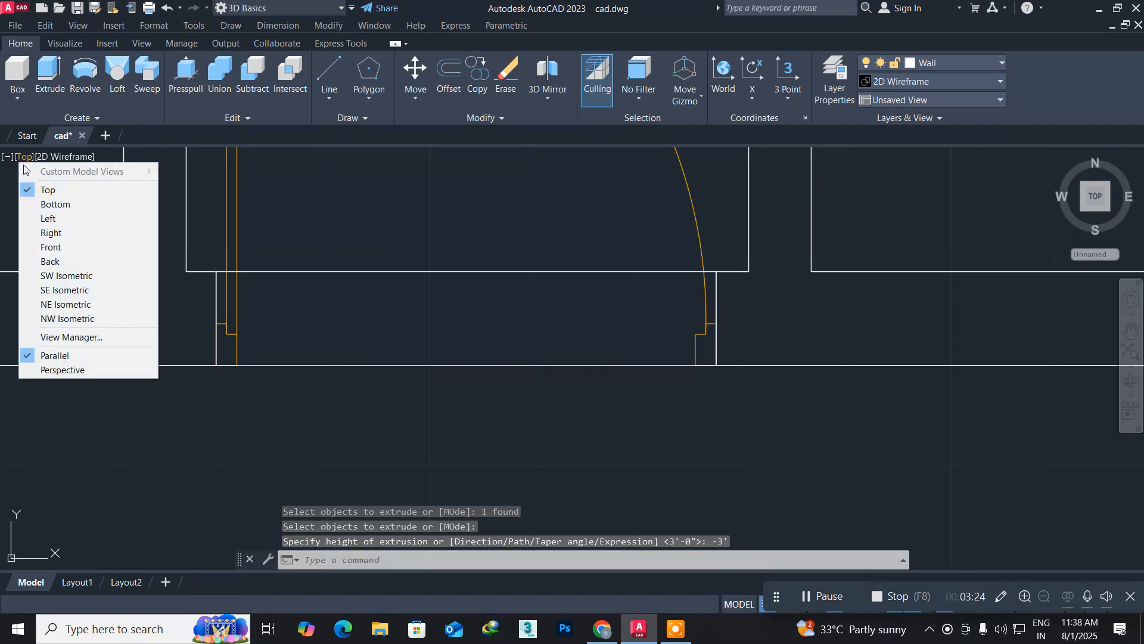
{"action": "left_click", "coordinate": [90, 278]}
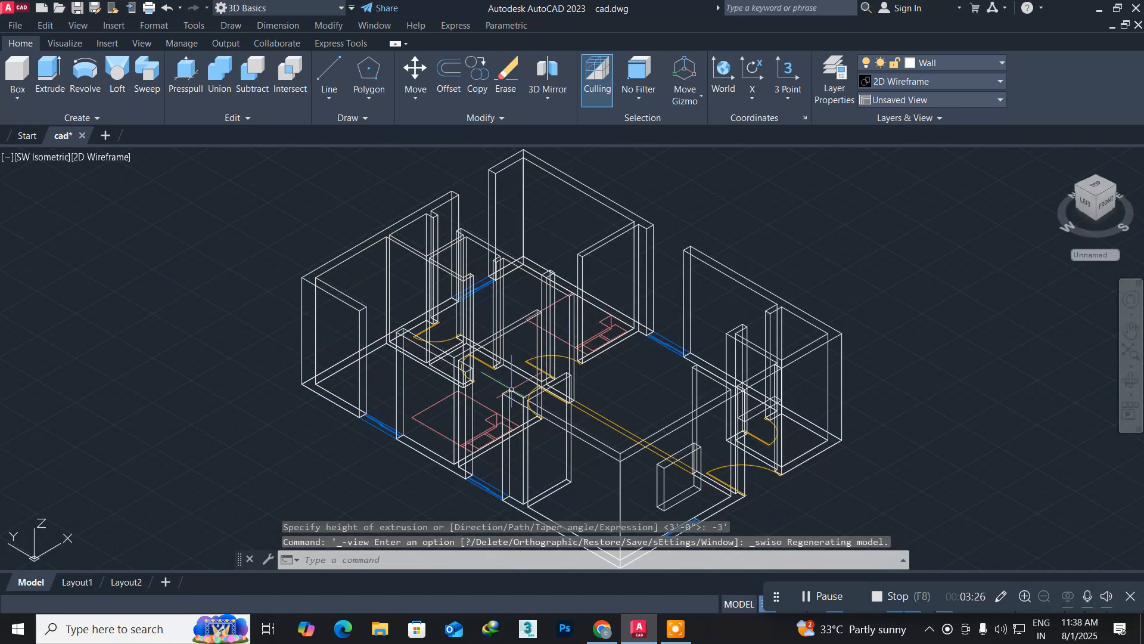
{"action": "middle_click_drag", "start_coordinate": [726, 439], "coordinate": [331, 377]}
{"action": "scroll", "coordinate": [369, 368], "scroll_direction": "up", "scroll_amount": 3}
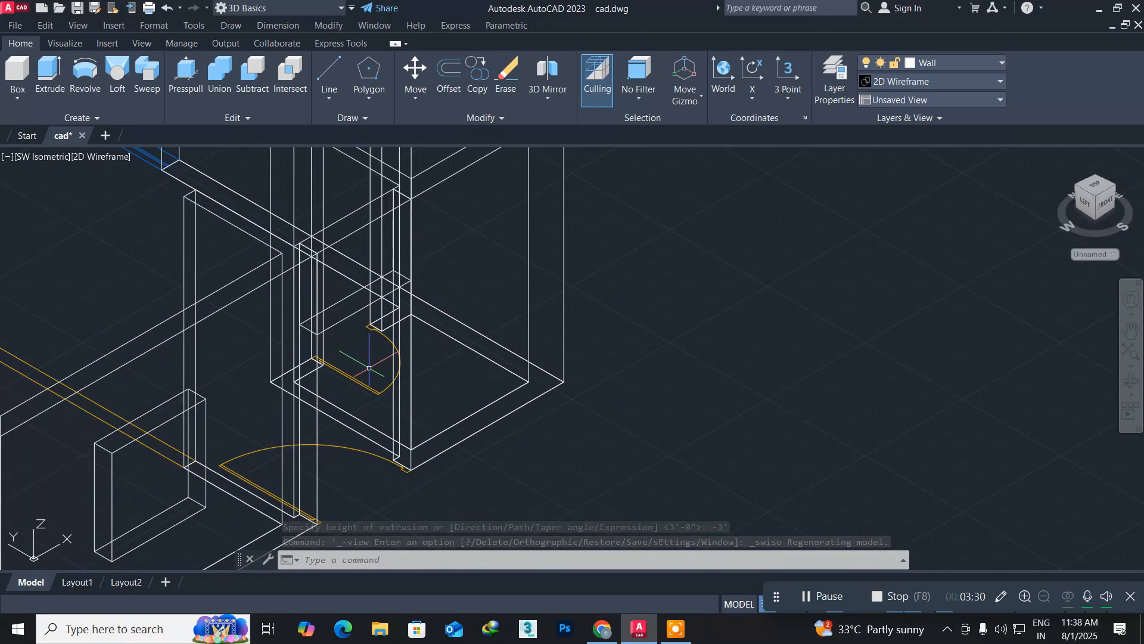
{"action": "scroll", "coordinate": [369, 368], "scroll_direction": "down", "scroll_amount": 2}
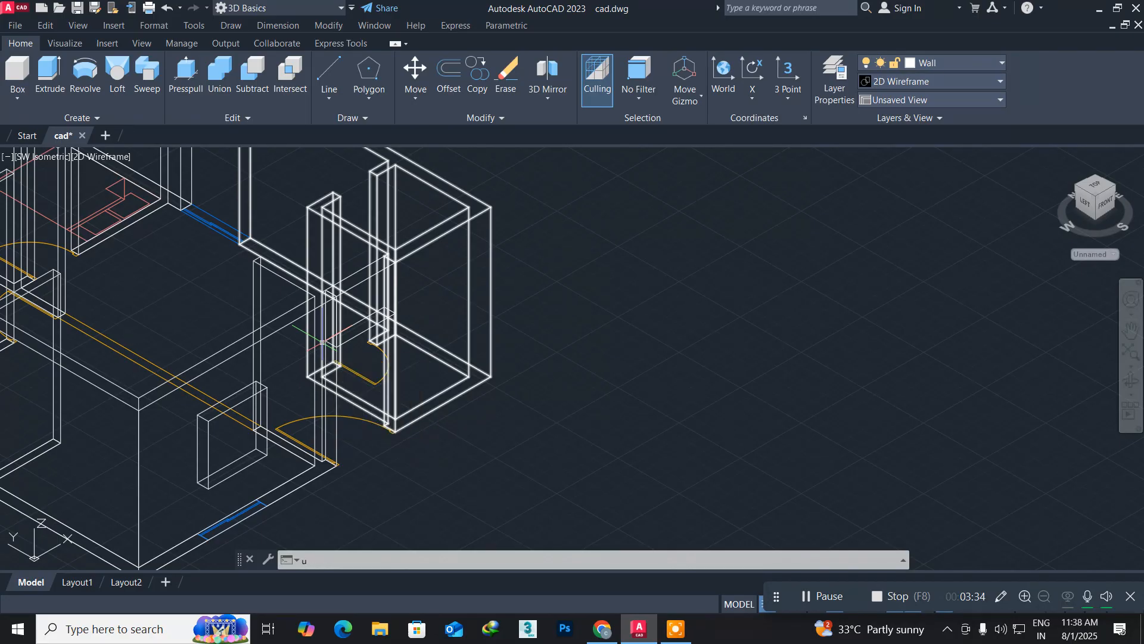
{"action": "type", "text": "uni"}
{"action": "key", "text": "Return"}
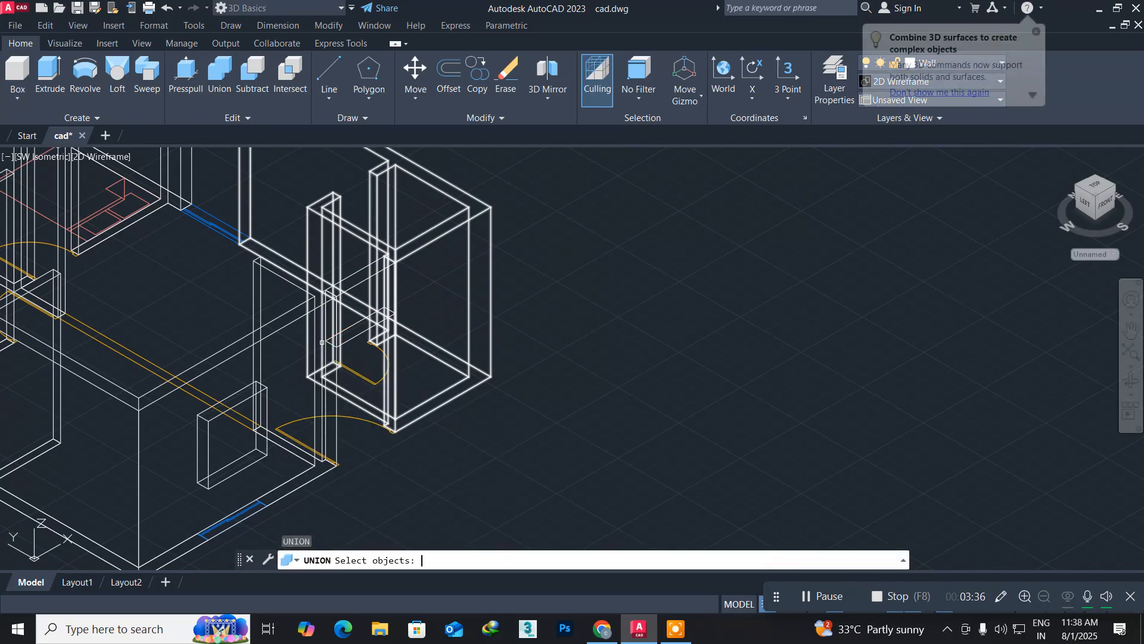
{"action": "left_click", "coordinate": [415, 247]}
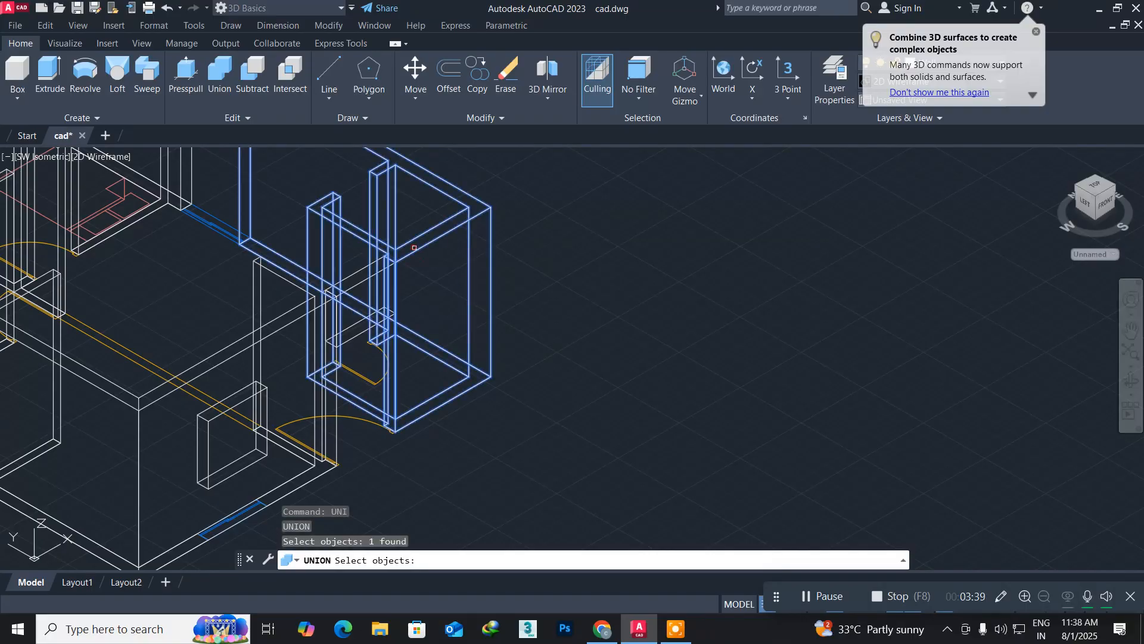
{"action": "left_click", "coordinate": [363, 280]}
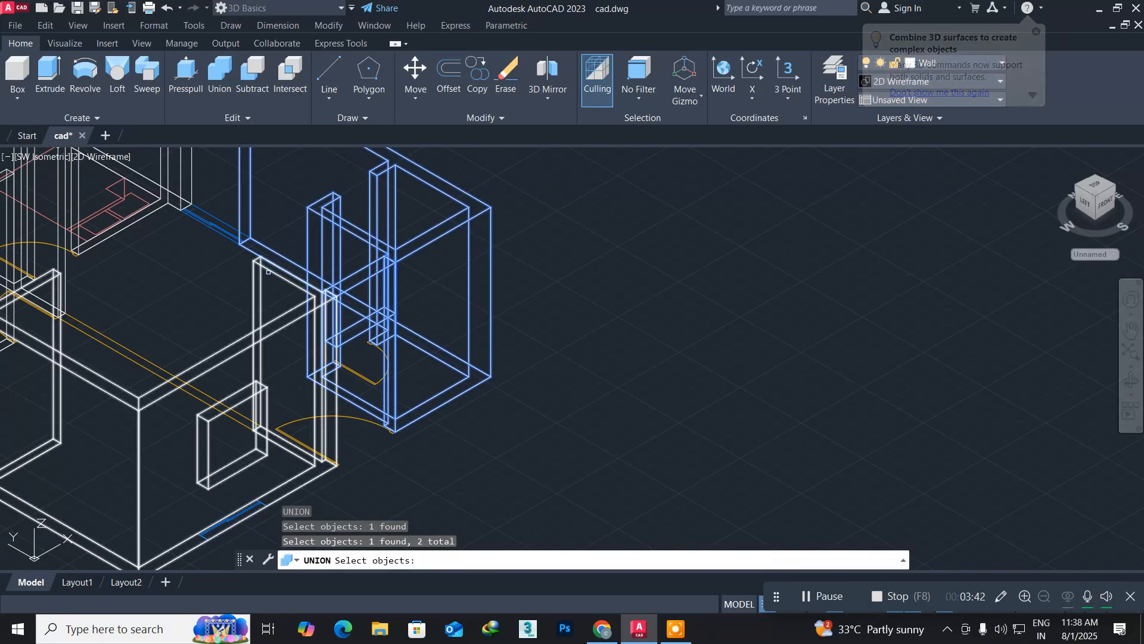
{"action": "left_click", "coordinate": [255, 299]}
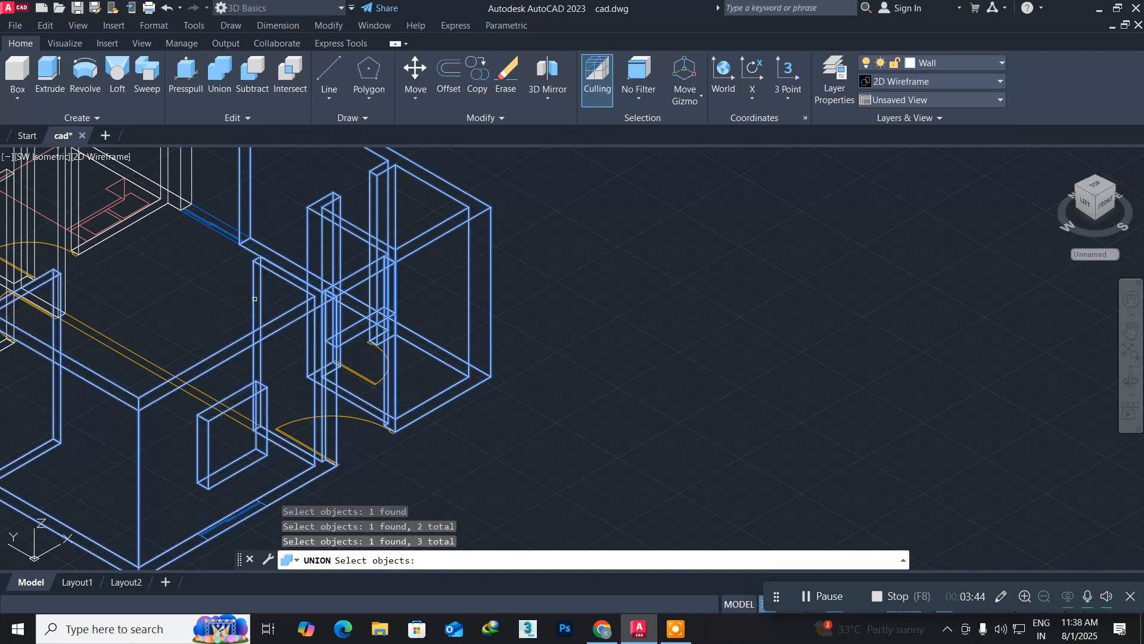
{"action": "key", "text": "Return"}
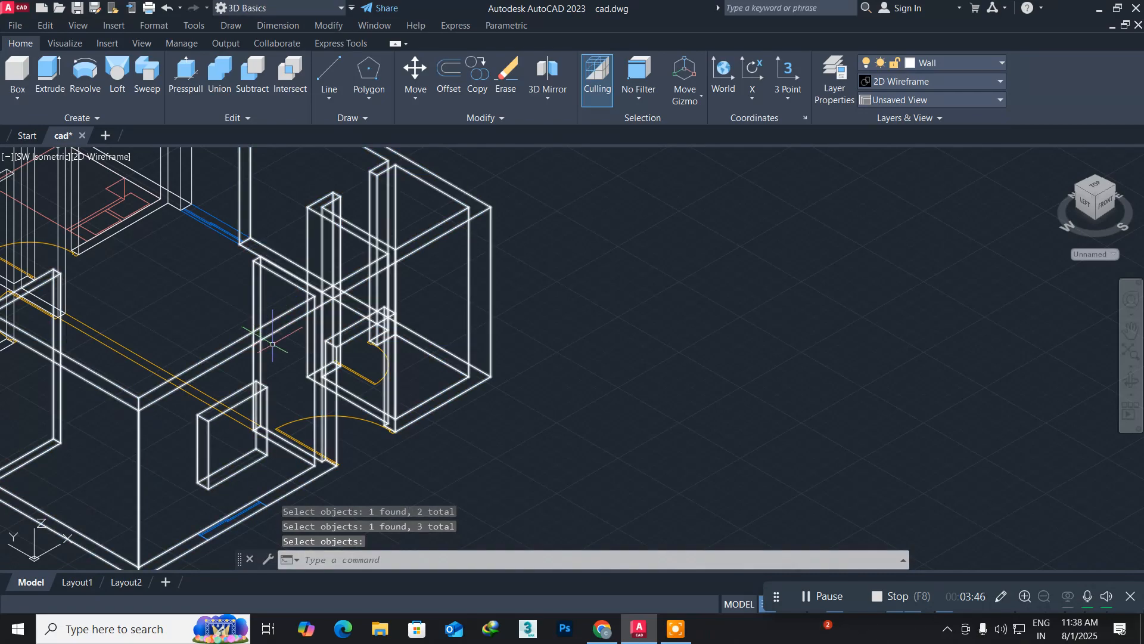
Show the joined walls in the Realistic visual style to inspect the front door and window openings
{"action": "left_click", "coordinate": [95, 155]}
{"action": "left_click", "coordinate": [135, 233]}
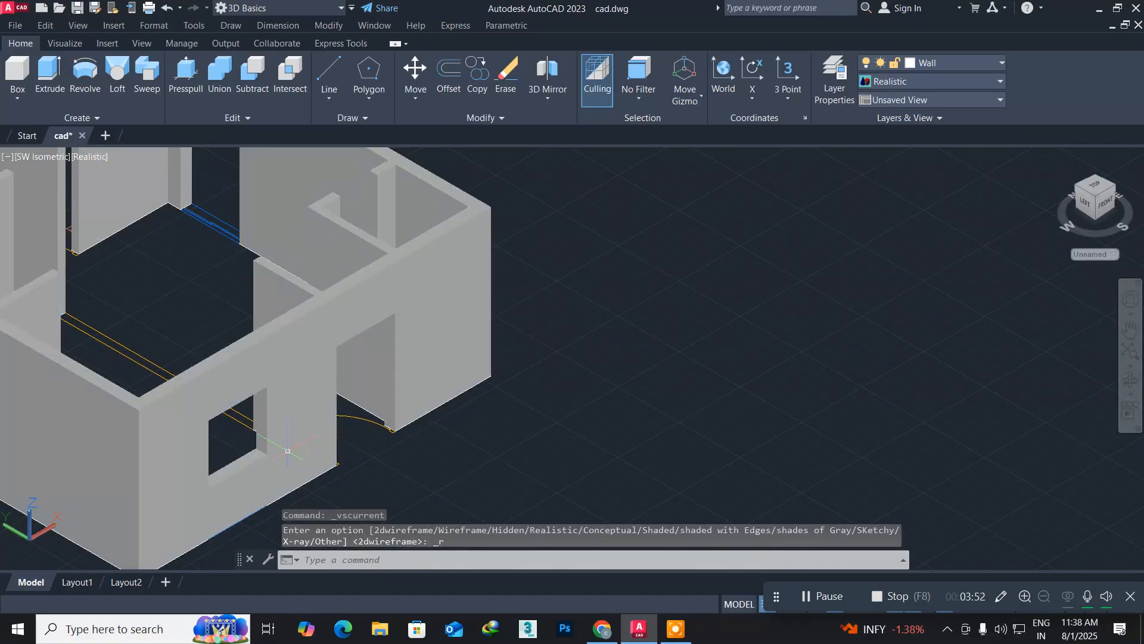
{"action": "middle_click_drag", "start_coordinate": [351, 403], "coordinate": [470, 373]}
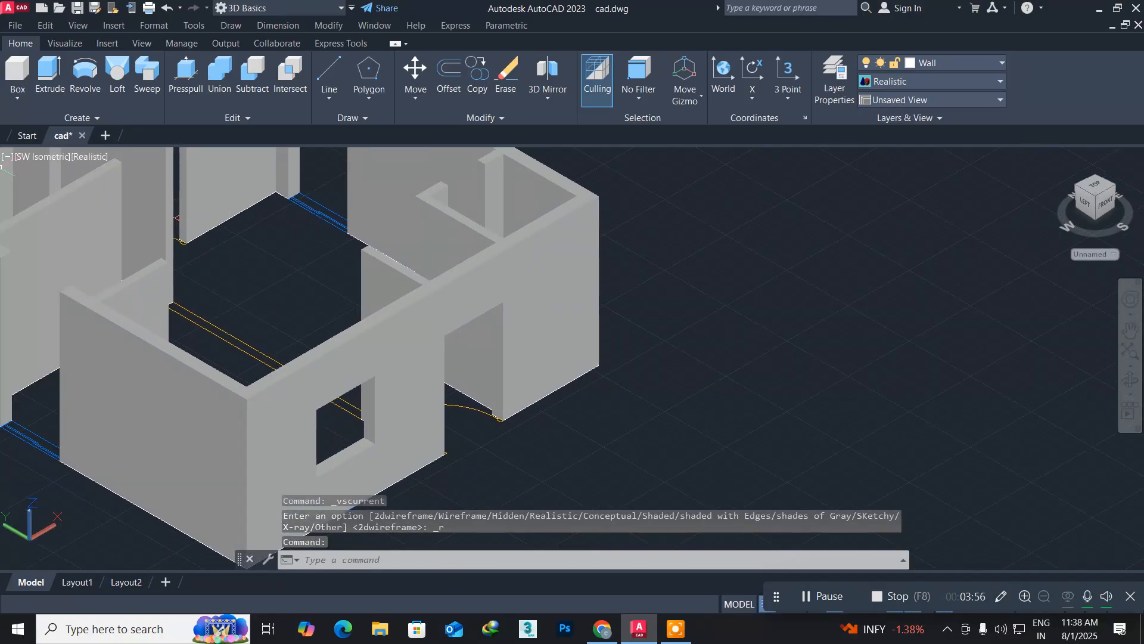
Return the model to the 2D Wireframe visual style in the Top view
{"action": "left_click", "coordinate": [92, 157]}
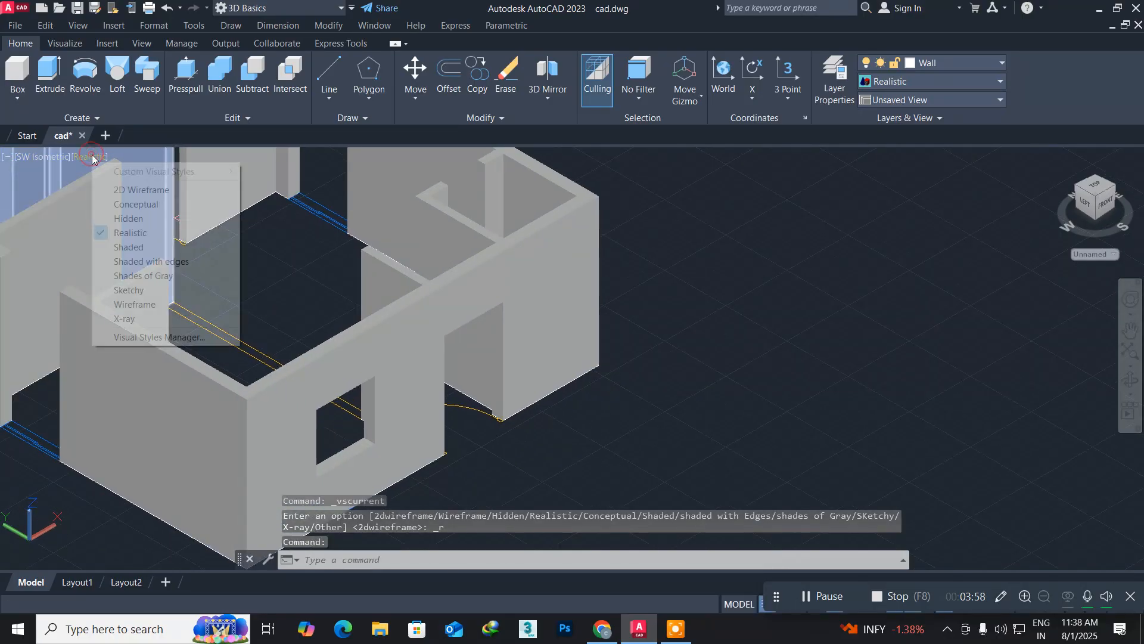
{"action": "left_click", "coordinate": [139, 190]}
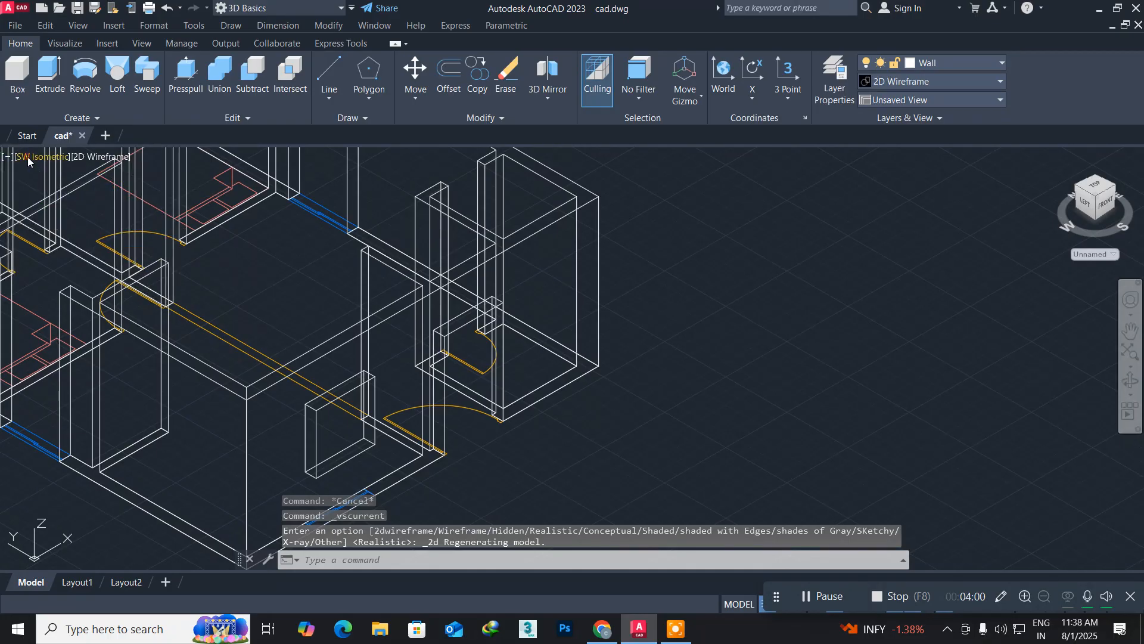
{"action": "left_click", "coordinate": [28, 156]}
{"action": "left_click", "coordinate": [52, 189]}
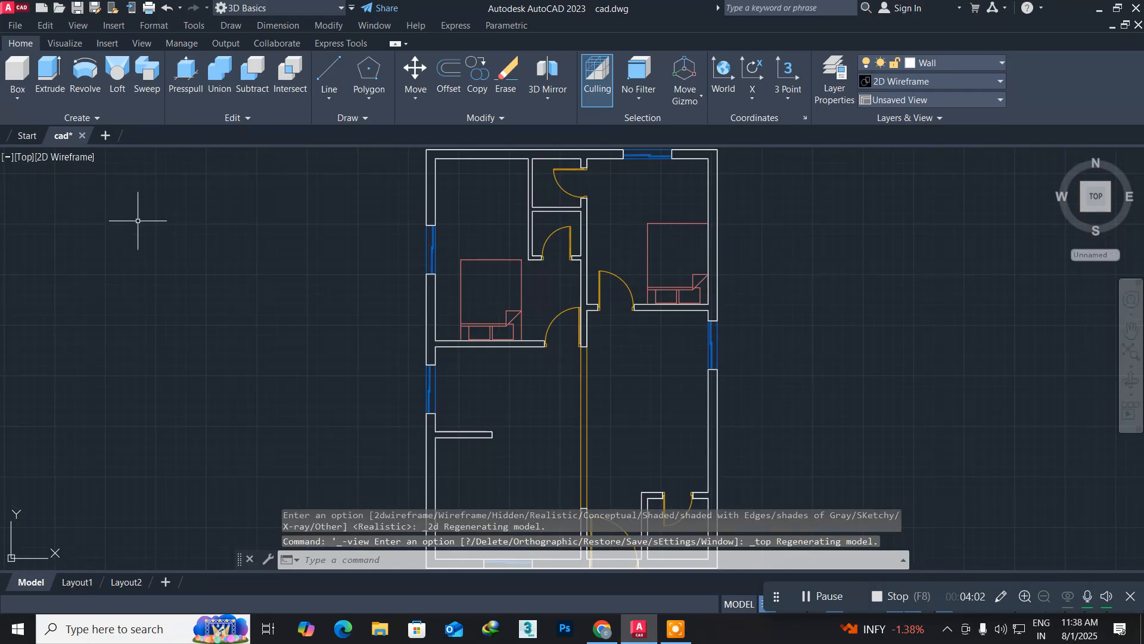
Draw a rectangle over the west wall window just north of the short partition, from the upper outer wall corner to the lower inner one
{"action": "middle_click_drag", "start_coordinate": [453, 388], "coordinate": [280, 285]}
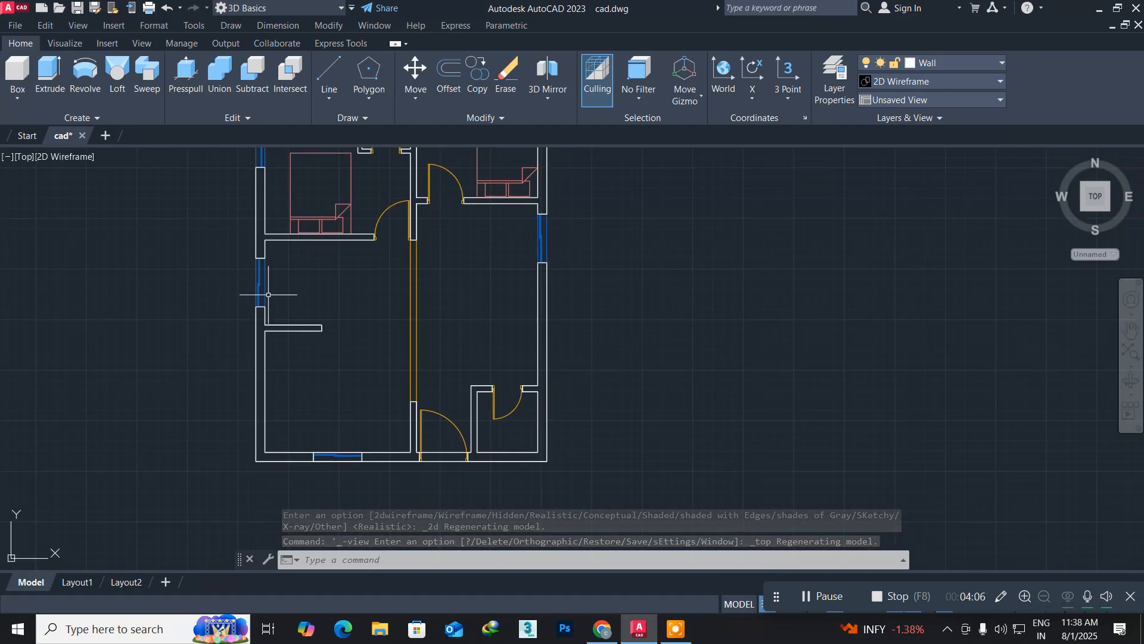
{"action": "scroll", "coordinate": [257, 271], "scroll_direction": "up", "scroll_amount": 6}
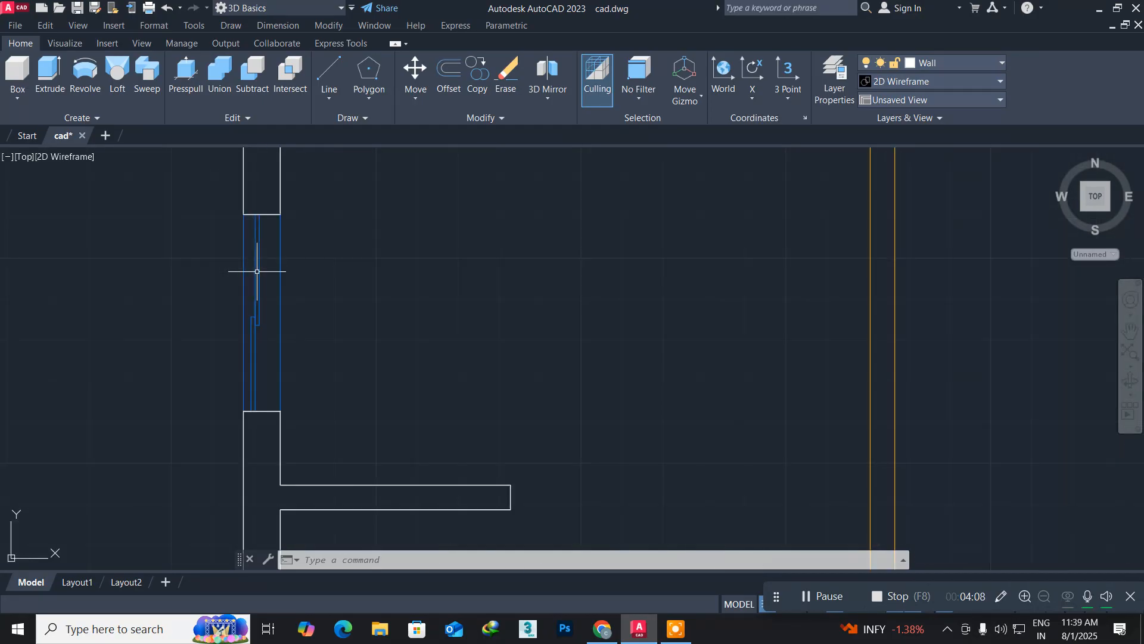
{"action": "middle_click_drag", "start_coordinate": [257, 271], "coordinate": [219, 302]}
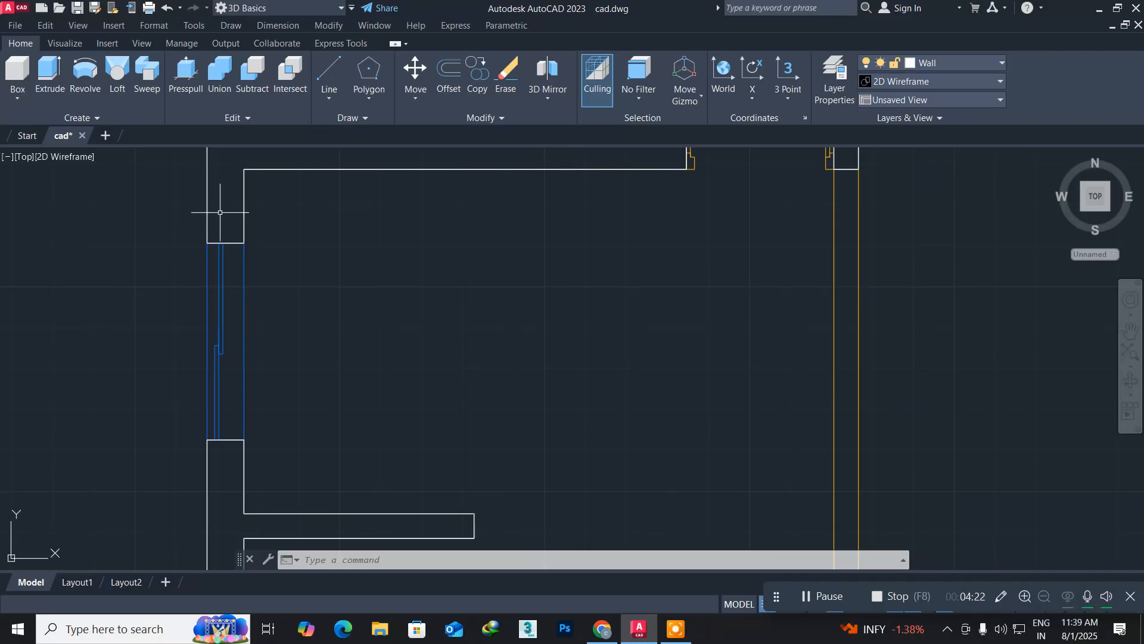
{"action": "type", "text": "REC"}
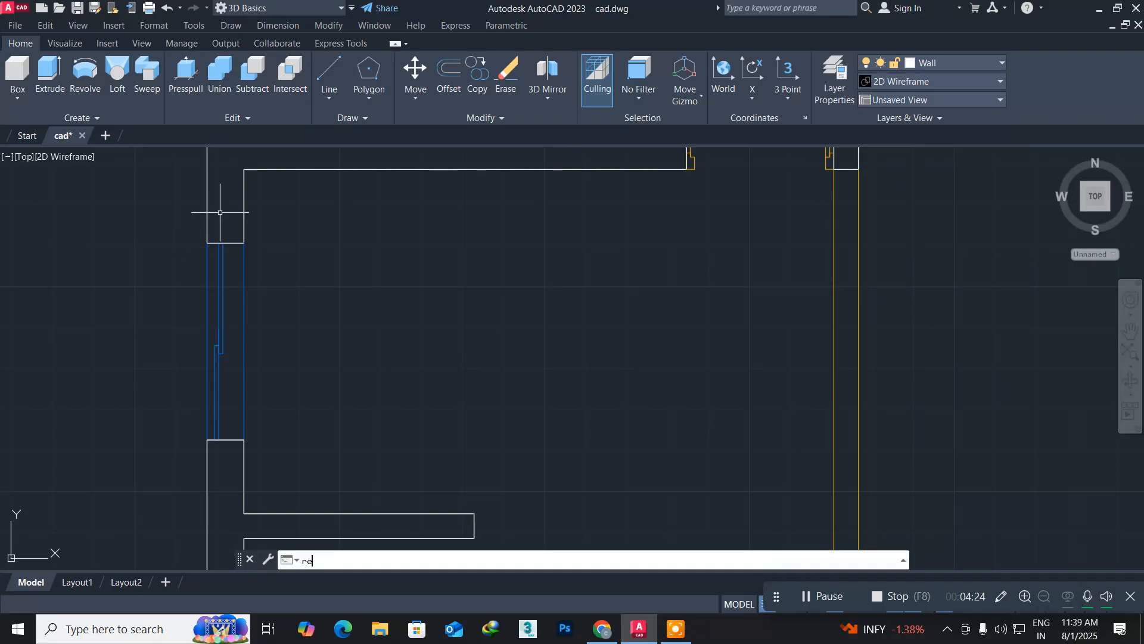
{"action": "key", "text": "Return"}
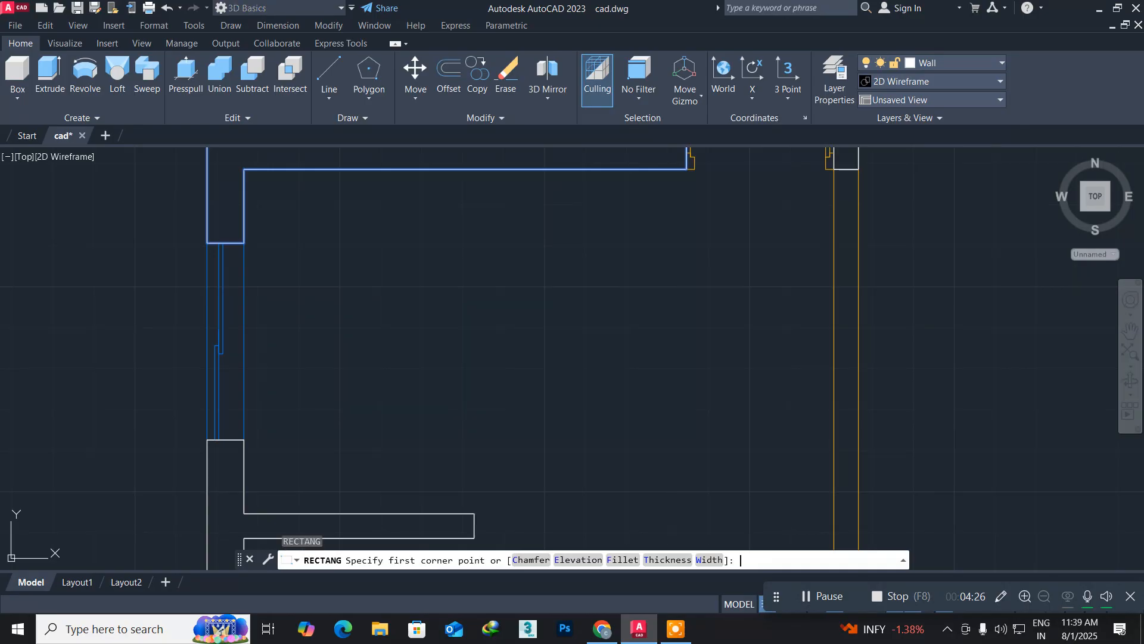
{"action": "left_click", "coordinate": [207, 243]}
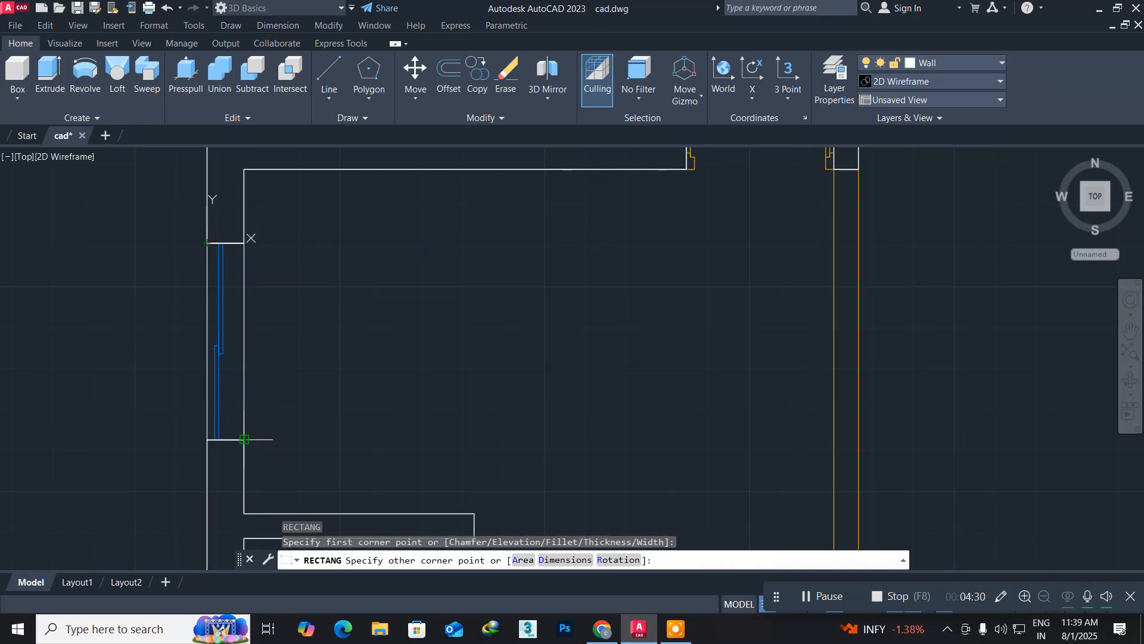
{"action": "left_click", "coordinate": [244, 439]}
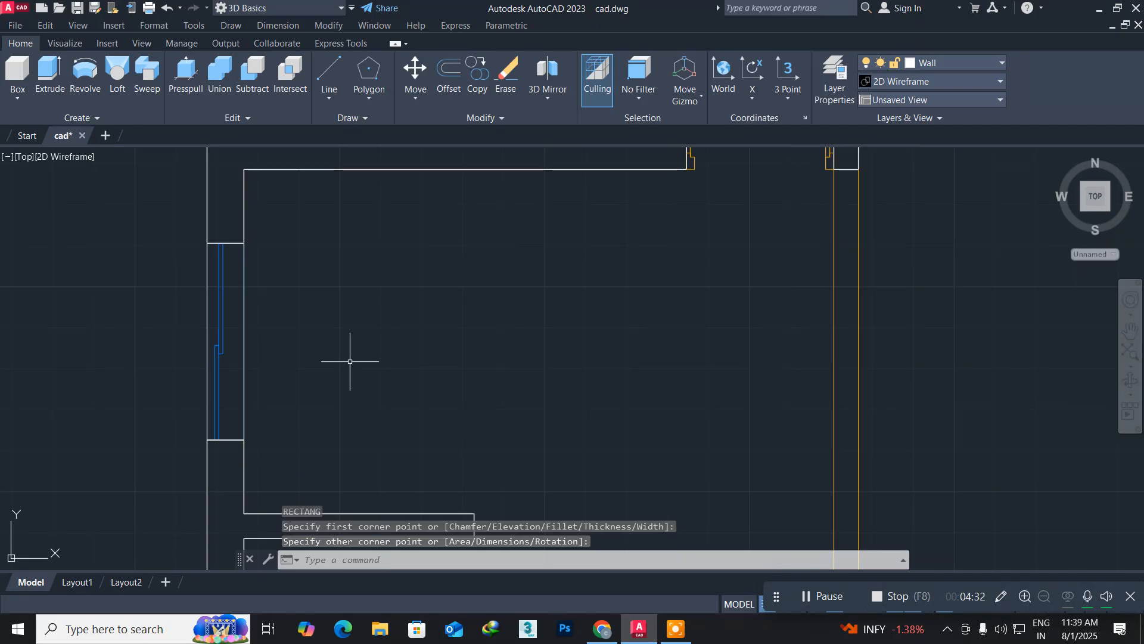
Extrude the rectangle over the west wall window near the short partition with a height of -3'
{"action": "type", "text": "EXT"}
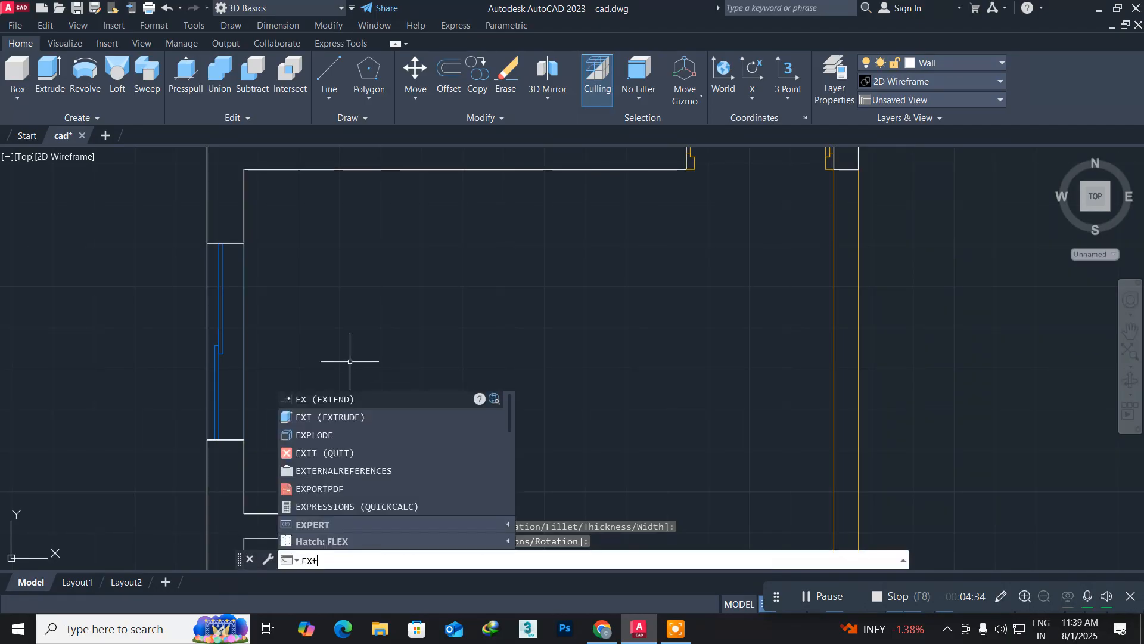
{"action": "key", "text": "Return"}
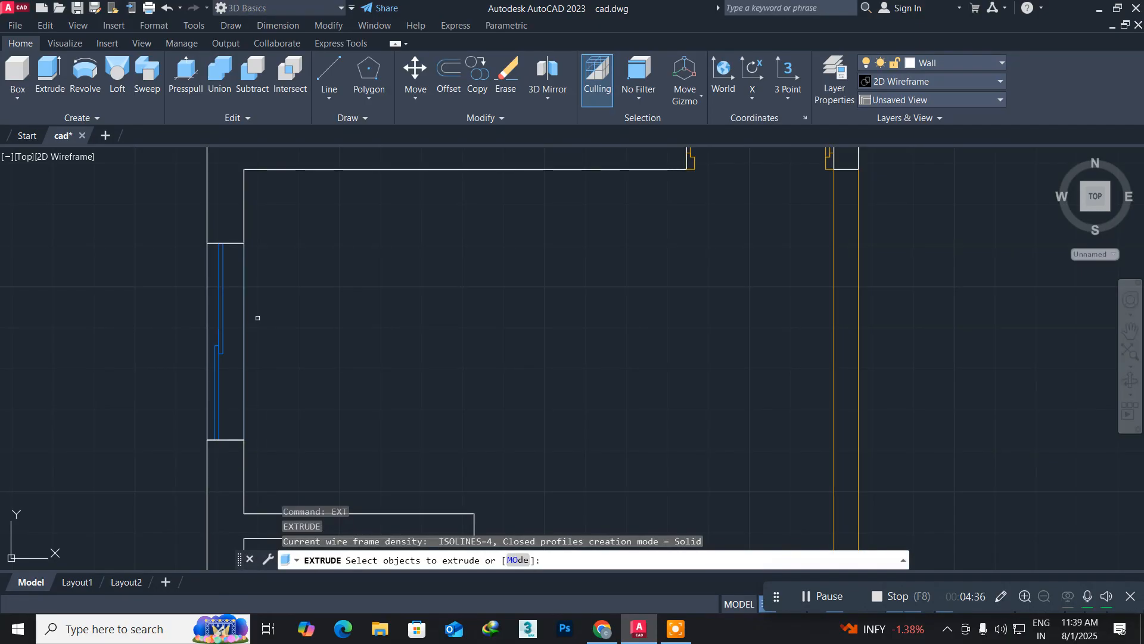
{"action": "left_click", "coordinate": [246, 311]}
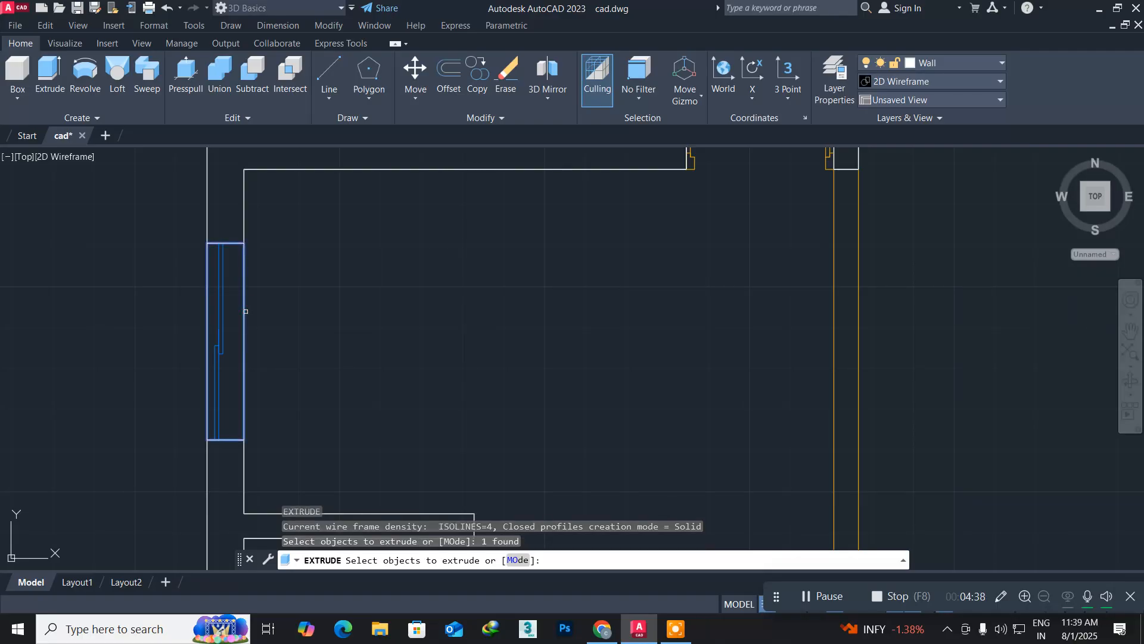
{"action": "key", "text": "Return"}
{"action": "type", "text": "-3"}
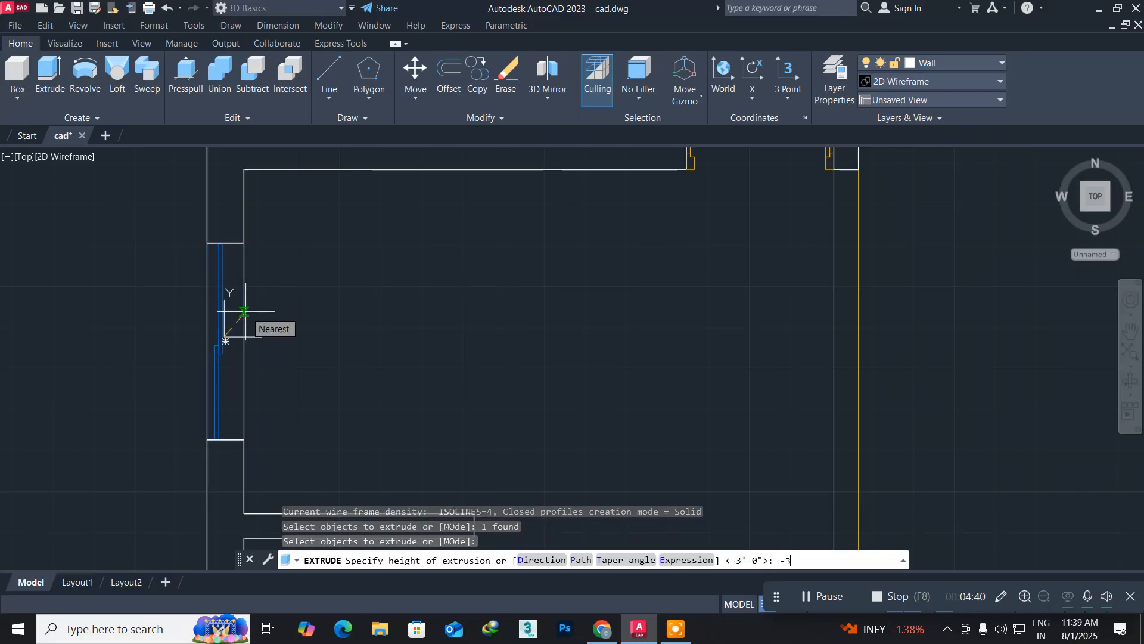
{"action": "type", "text": "'"}
{"action": "key", "text": "Return"}
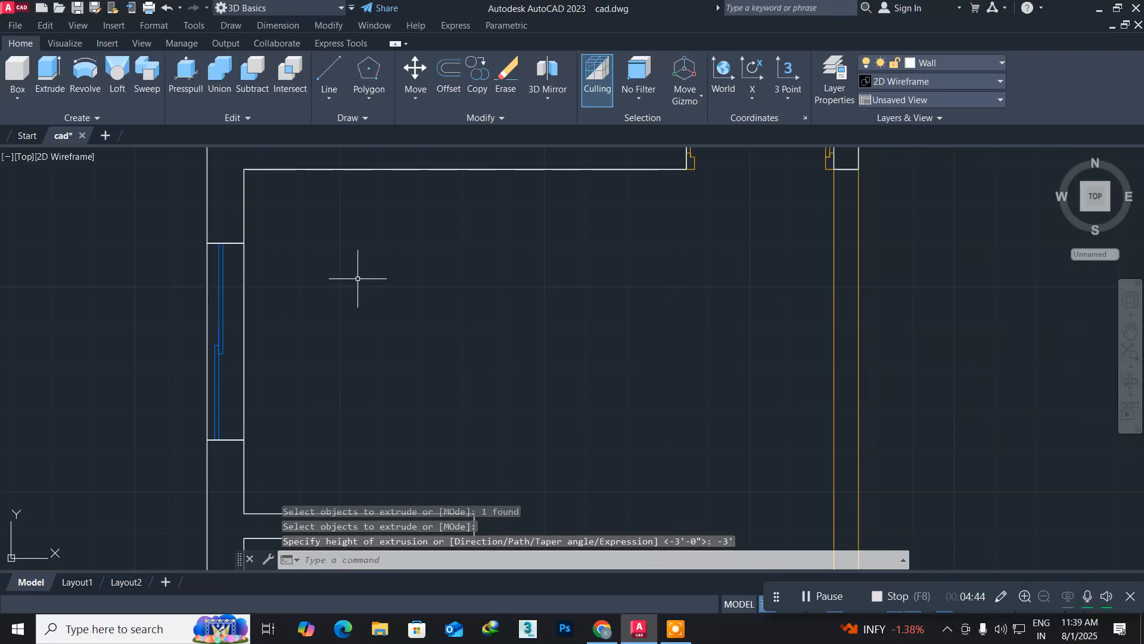
Draw a rectangle across the west bedroom's door opening, from the wall end's upper corner to the lower near corner of the central wall
{"action": "scroll", "coordinate": [316, 365], "scroll_direction": "down", "scroll_amount": 3}
{"action": "scroll", "coordinate": [292, 401], "scroll_direction": "down", "scroll_amount": 1}
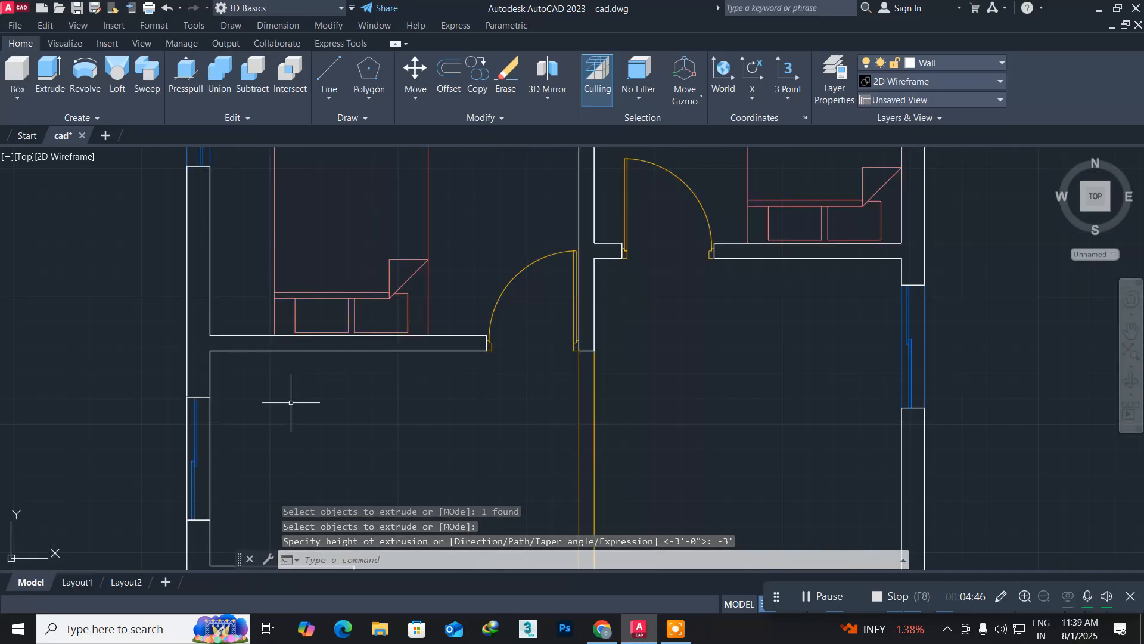
{"action": "middle_click_drag", "start_coordinate": [522, 390], "coordinate": [438, 458]}
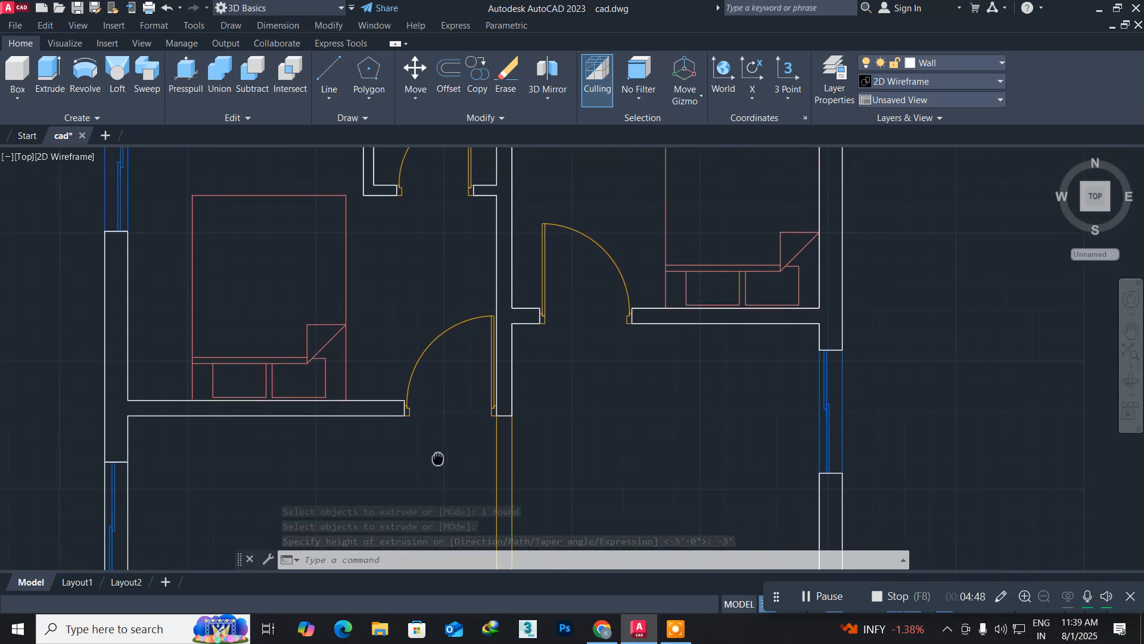
{"action": "scroll", "coordinate": [428, 429], "scroll_direction": "up", "scroll_amount": 5}
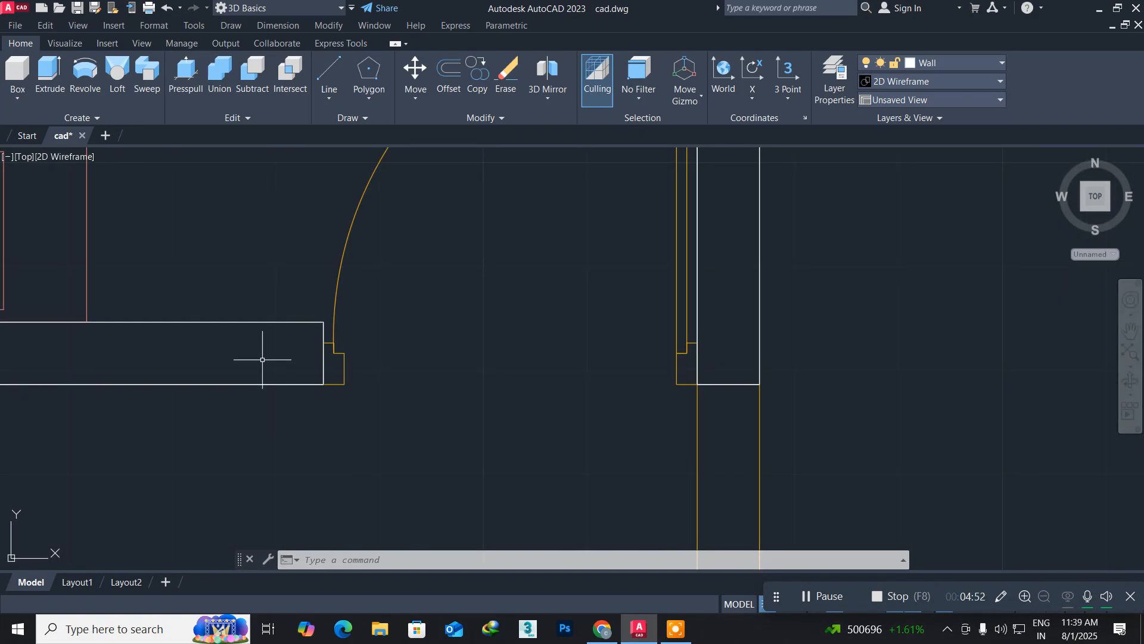
{"action": "type", "text": "rec"}
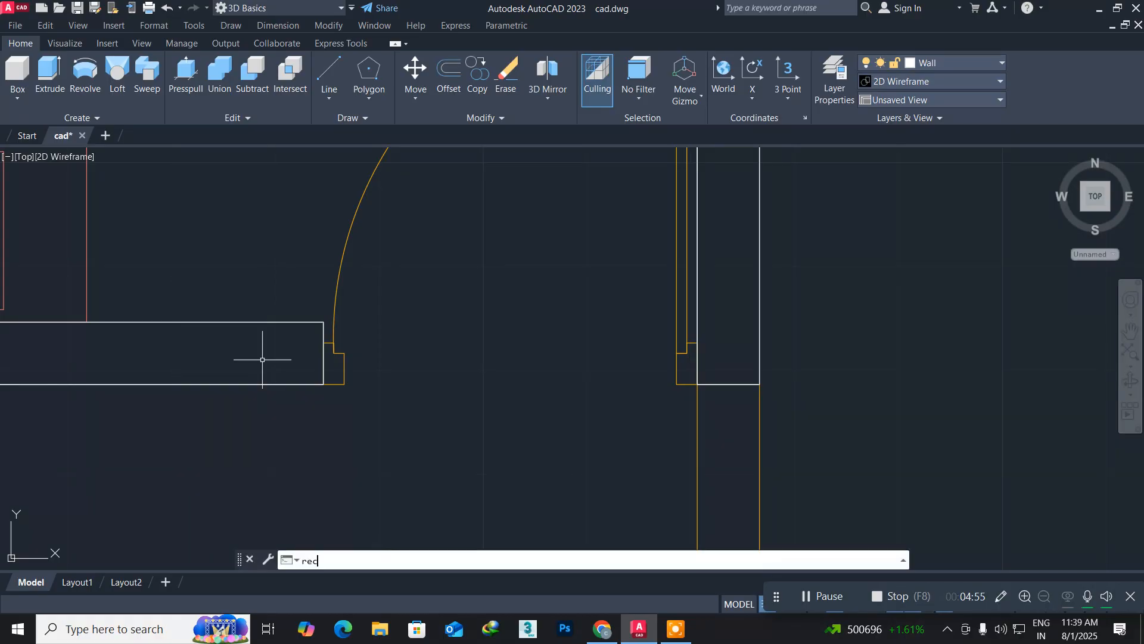
{"action": "key", "text": "Return"}
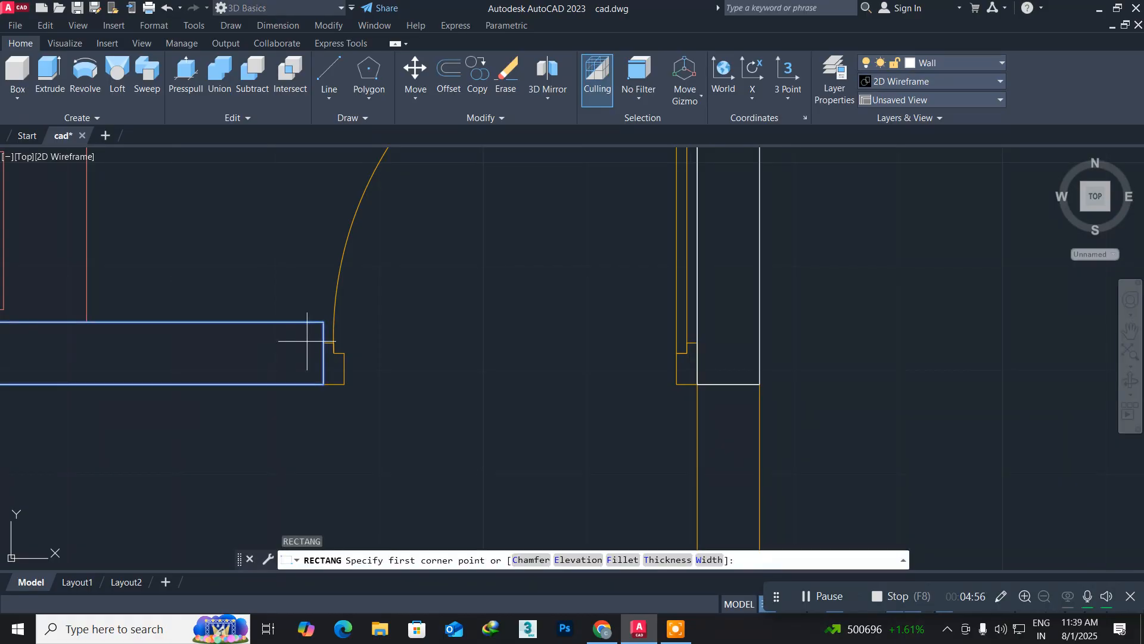
{"action": "left_click", "coordinate": [323, 322]}
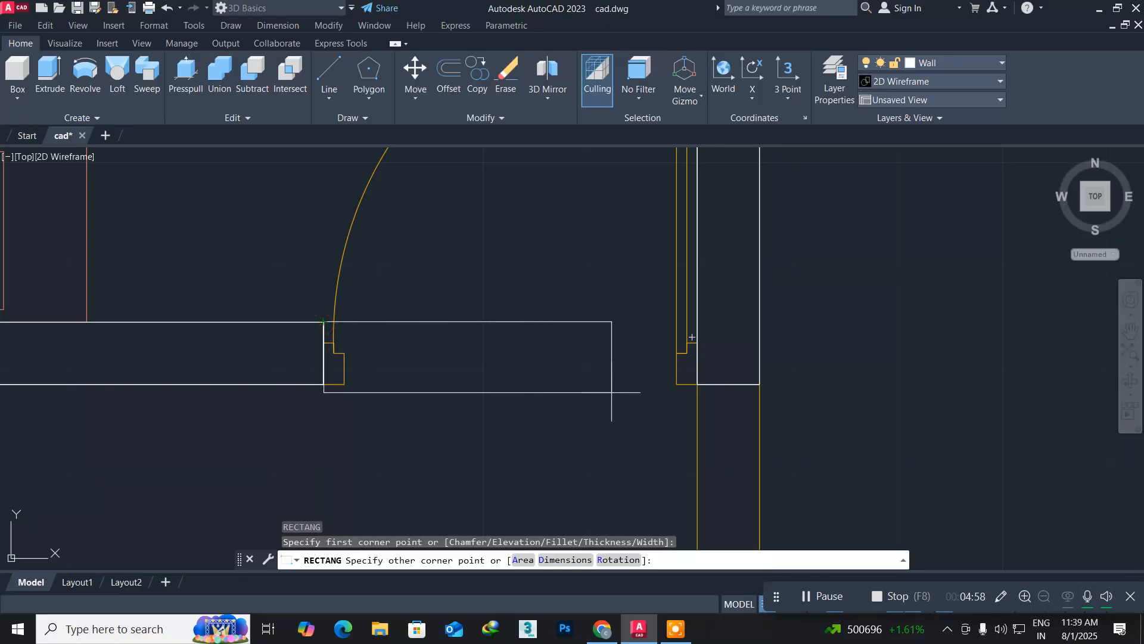
{"action": "left_click", "coordinate": [697, 384]}
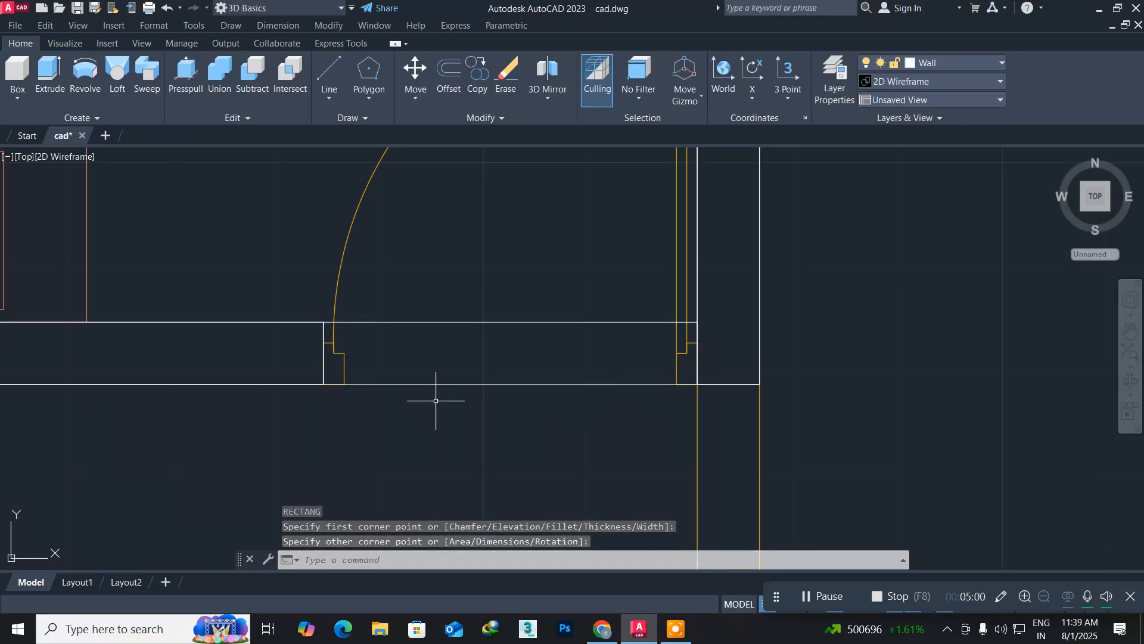
Extrude the west bedroom door rectangle downward with a height of -3'
{"action": "type", "text": "EXT"}
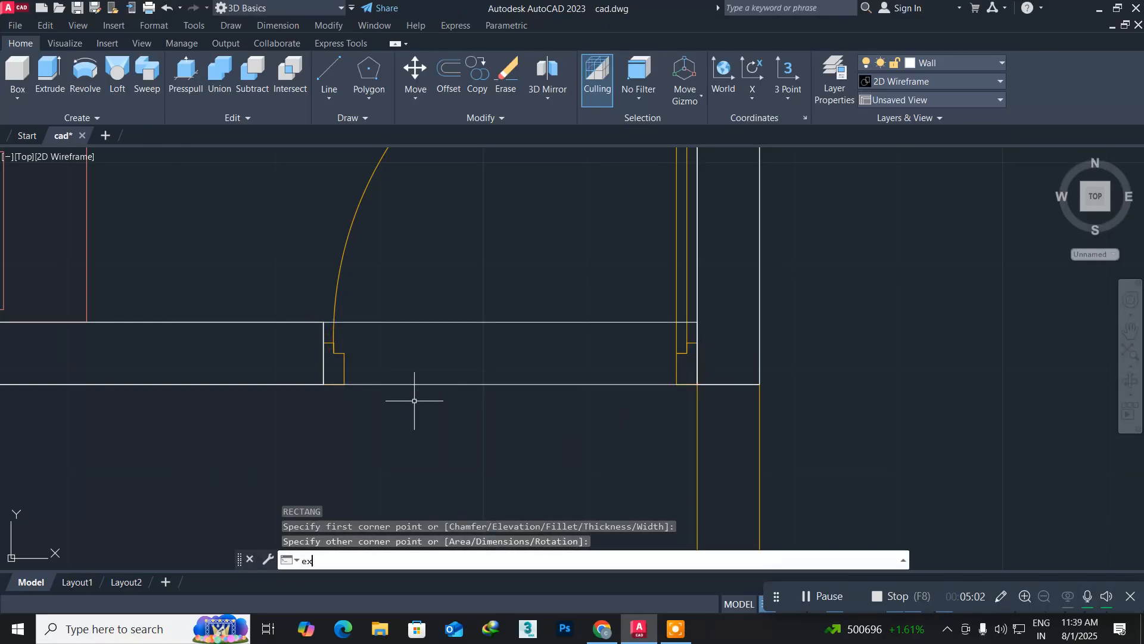
{"action": "key", "text": "Return"}
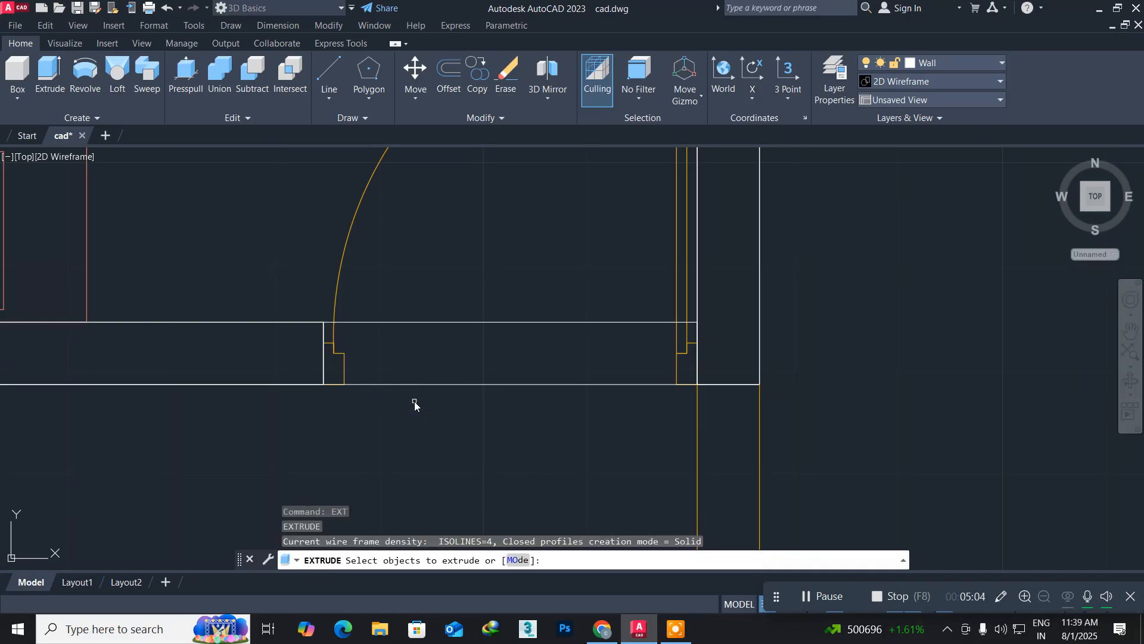
{"action": "left_click", "coordinate": [407, 385]}
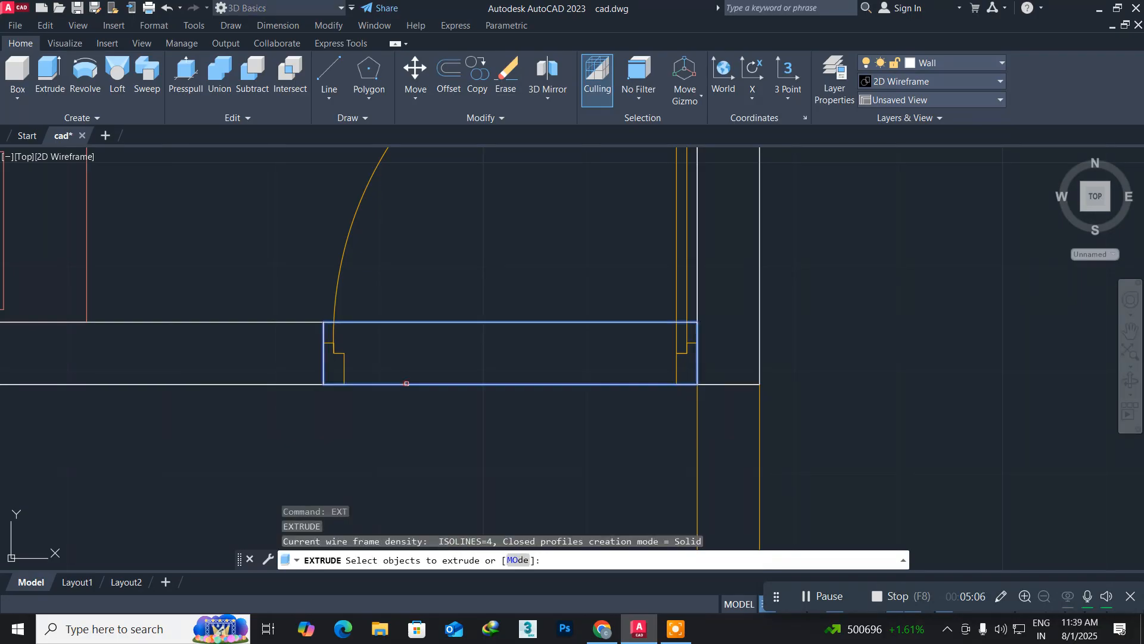
{"action": "key", "text": "Return"}
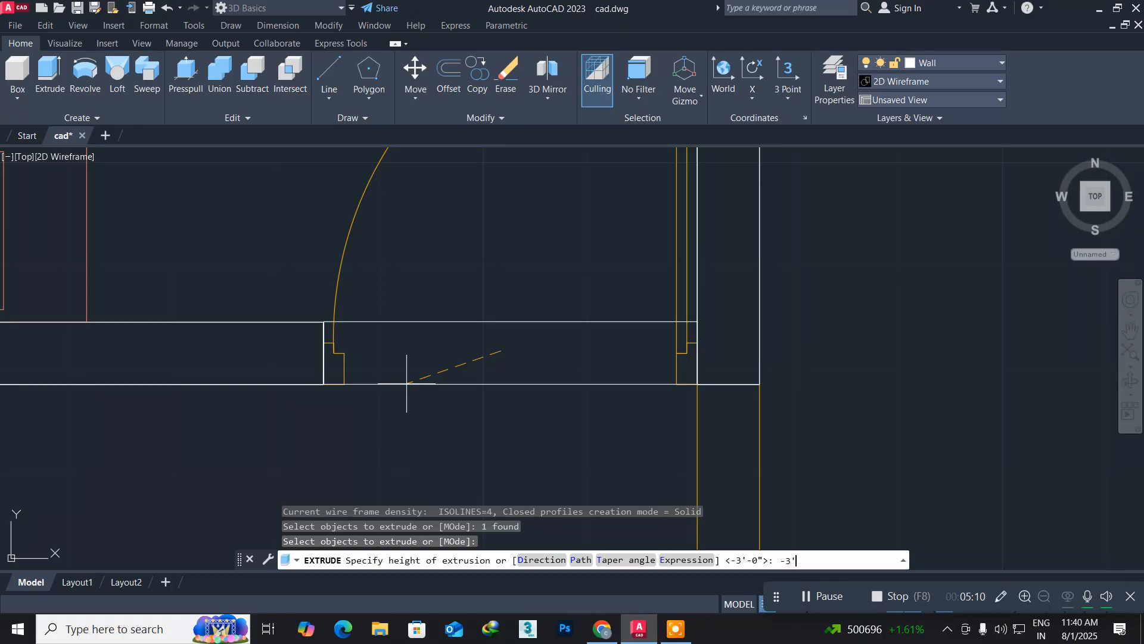
{"action": "key", "text": "Return"}
Draw a rectangle over the west bedroom's window opening, from the upper wall end's outer corner to the lower wall end's inner corner
{"action": "scroll", "coordinate": [444, 385], "scroll_direction": "down", "scroll_amount": 5}
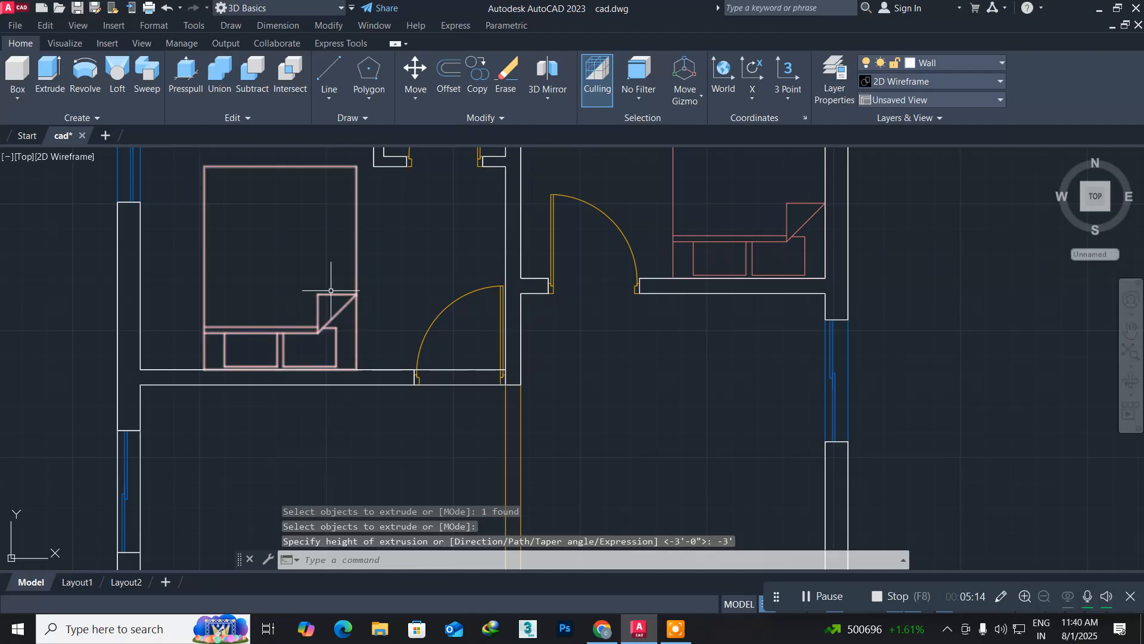
{"action": "middle_click_drag", "start_coordinate": [180, 255], "coordinate": [306, 439]}
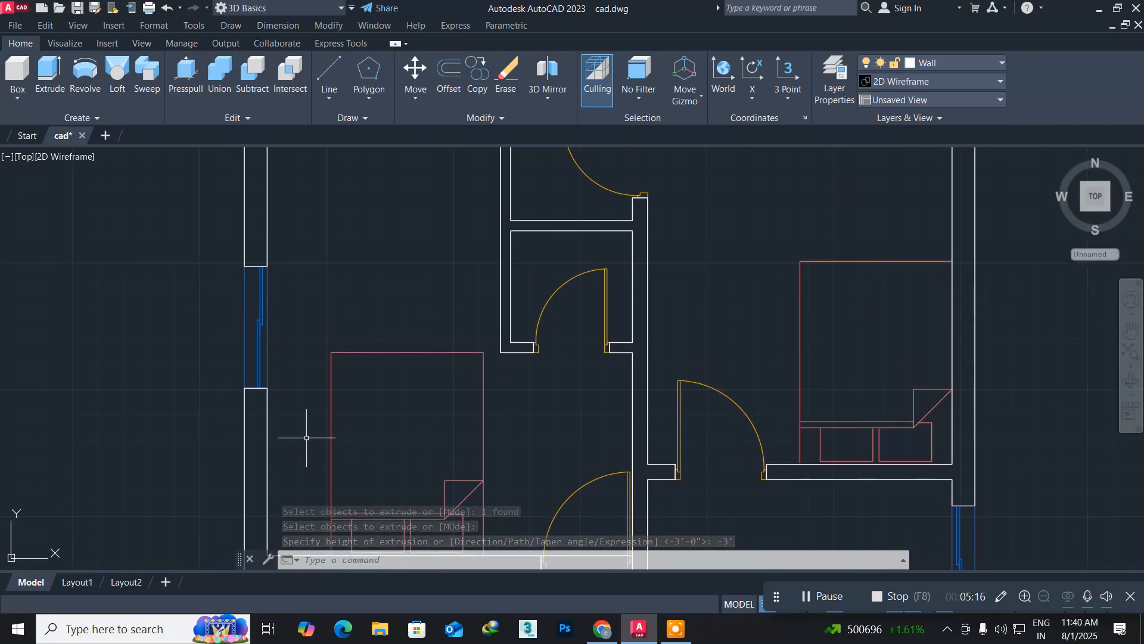
{"action": "scroll", "coordinate": [287, 340], "scroll_direction": "up", "scroll_amount": 2}
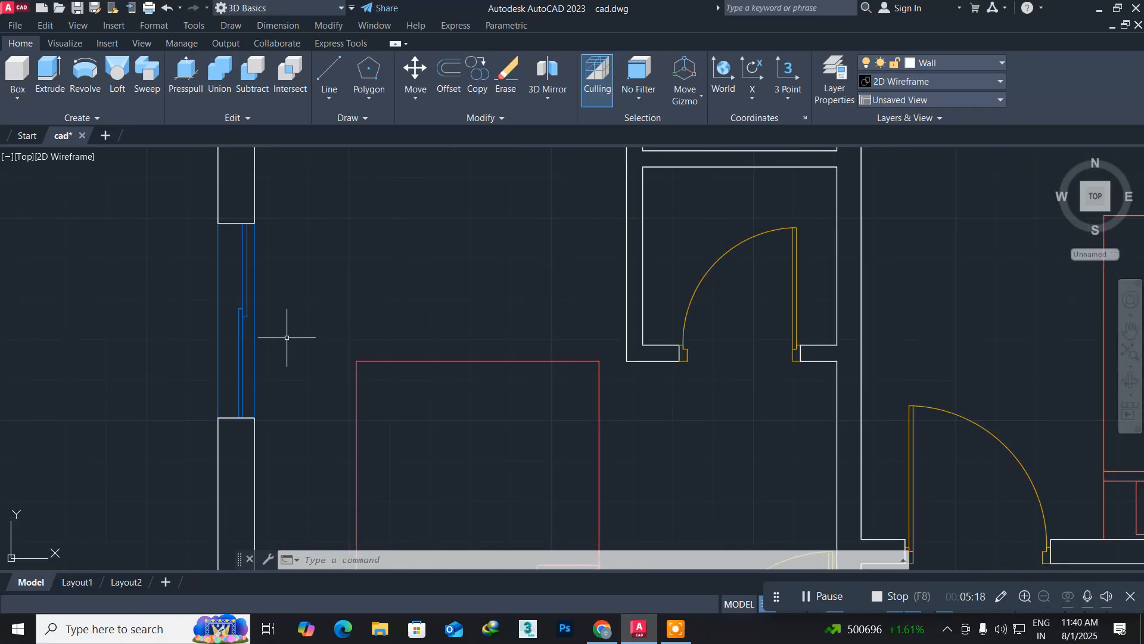
{"action": "scroll", "coordinate": [287, 336], "scroll_direction": "up", "scroll_amount": 2}
{"action": "middle_click_drag", "start_coordinate": [288, 332], "coordinate": [302, 376]}
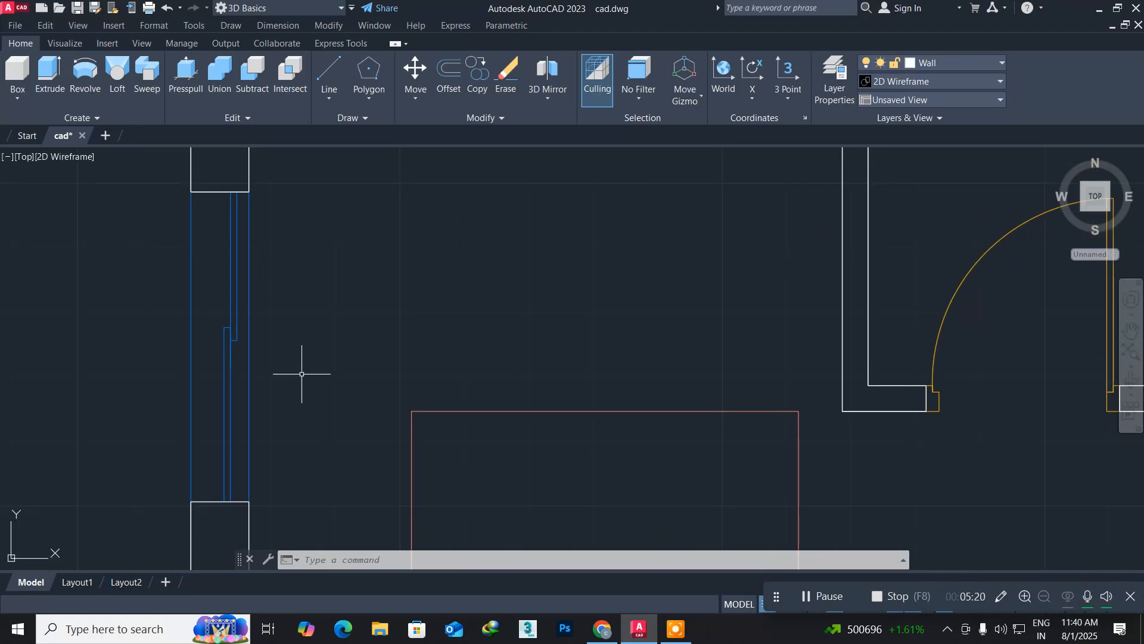
{"action": "scroll", "coordinate": [302, 374], "scroll_direction": "down", "scroll_amount": 2}
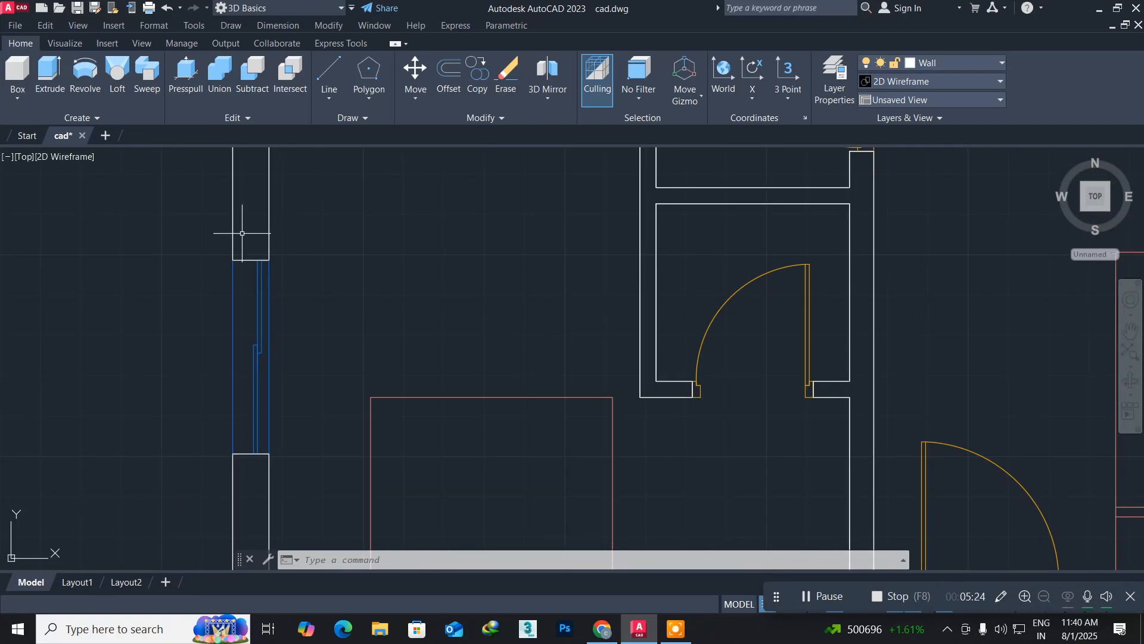
{"action": "type", "text": "rec"}
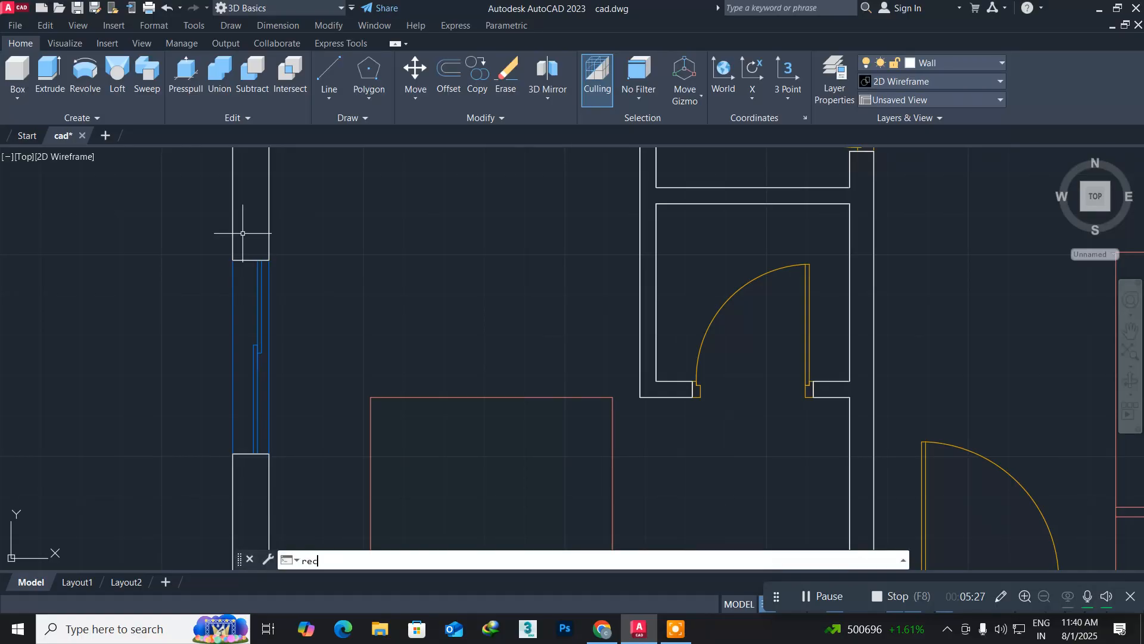
{"action": "key", "text": "Return"}
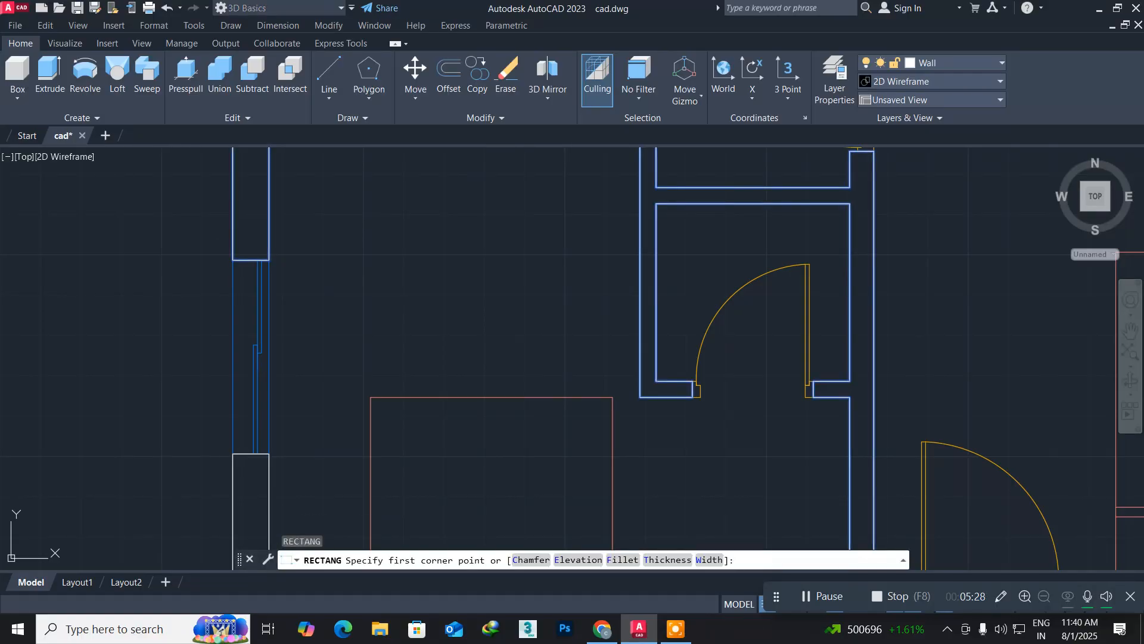
{"action": "left_click", "coordinate": [233, 260]}
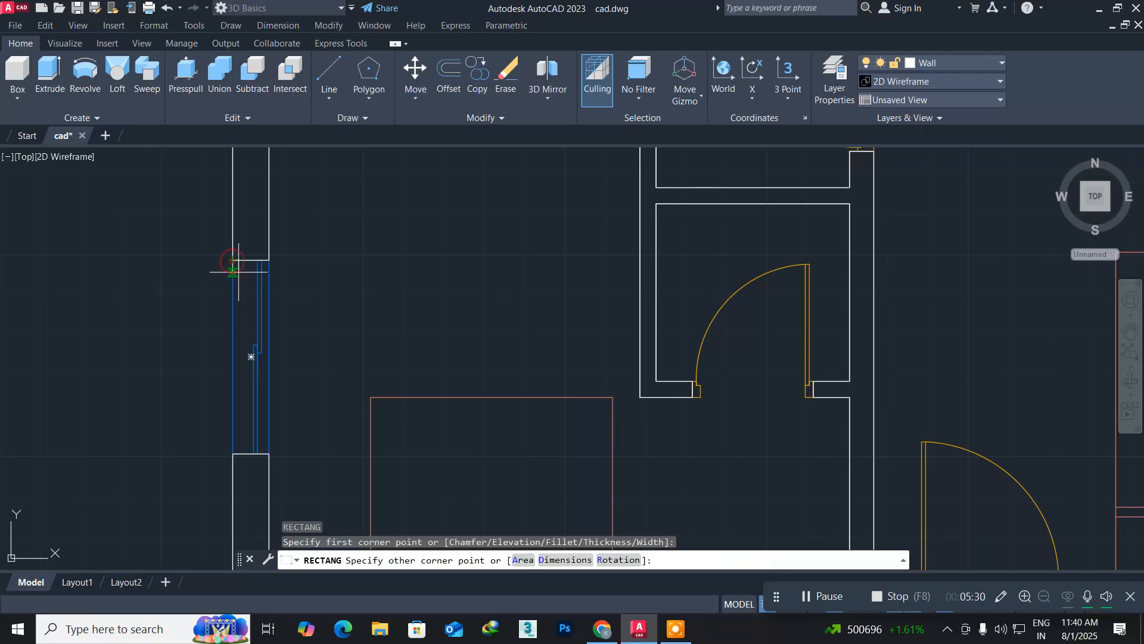
{"action": "left_click", "coordinate": [270, 454]}
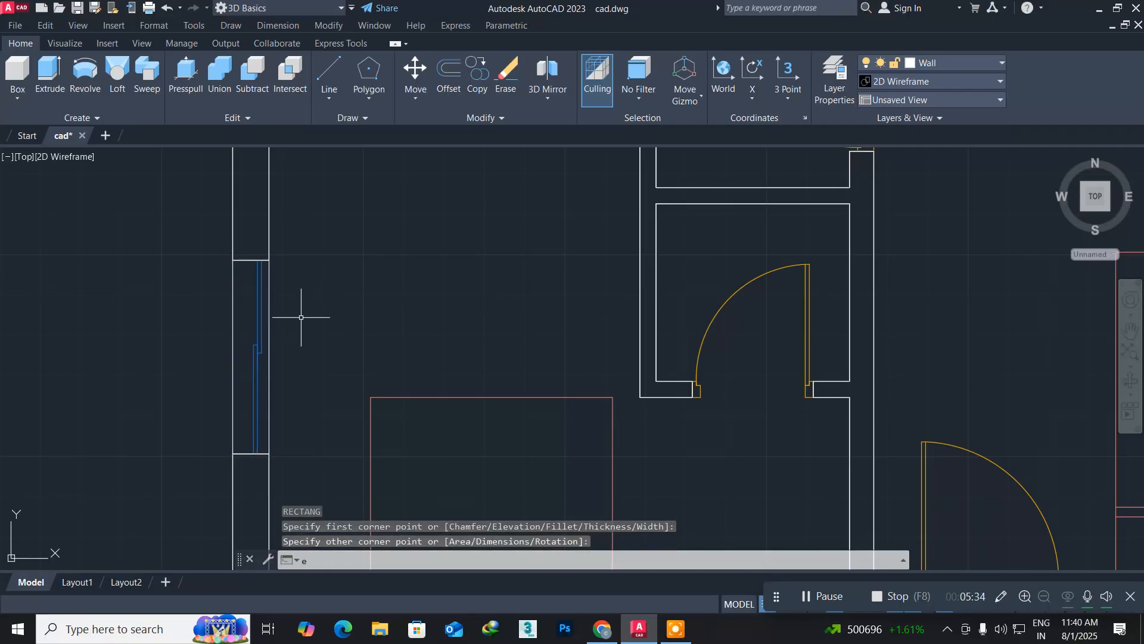
Extrude the rectangle over the west bedroom's window opening with a height of -3'
{"action": "type", "text": "ext"}
{"action": "key", "text": "Return"}
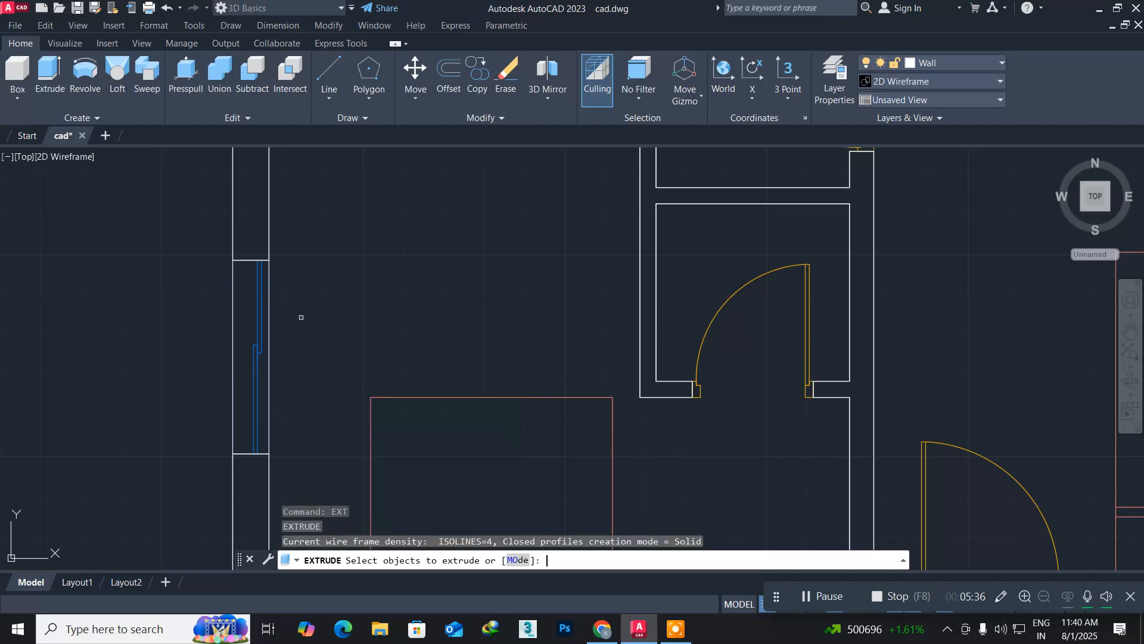
{"action": "left_click", "coordinate": [268, 316]}
{"action": "key", "text": "Return"}
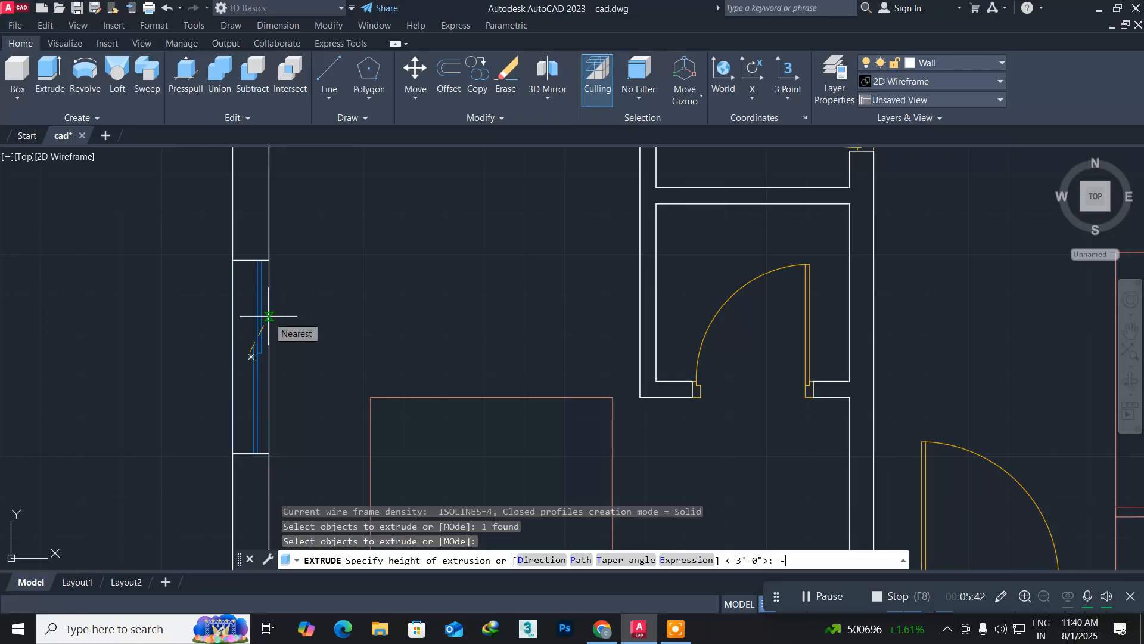
{"action": "type", "text": "-3'"}
{"action": "key", "text": "Return"}
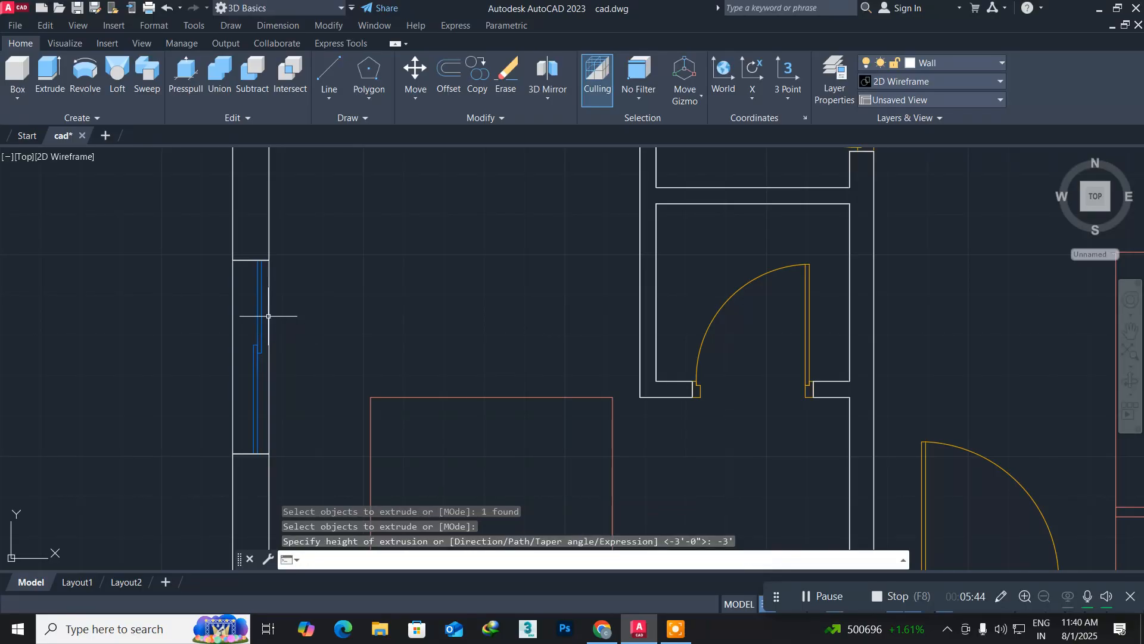
Draw a rectangle across the lower small room's door opening, from the west wall end's upper corner to the east wall end's lower corner
{"action": "scroll", "coordinate": [524, 249], "scroll_direction": "down", "scroll_amount": 4}
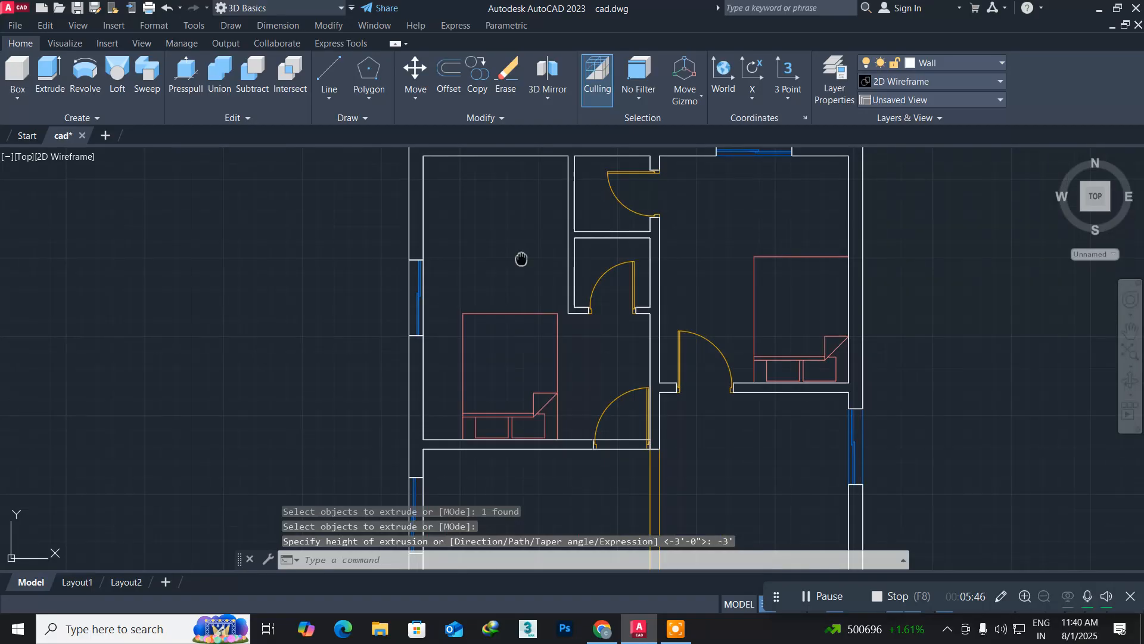
{"action": "middle_click_drag", "start_coordinate": [522, 259], "coordinate": [288, 362]}
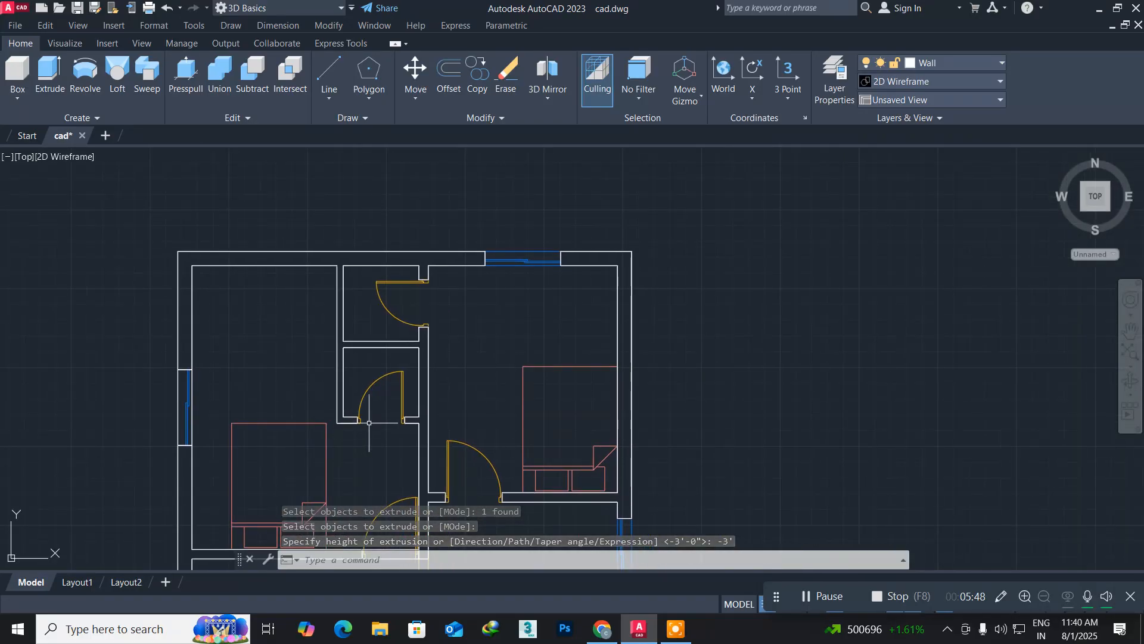
{"action": "scroll", "coordinate": [369, 422], "scroll_direction": "up", "scroll_amount": 5}
{"action": "middle_click_drag", "start_coordinate": [370, 422], "coordinate": [352, 409]}
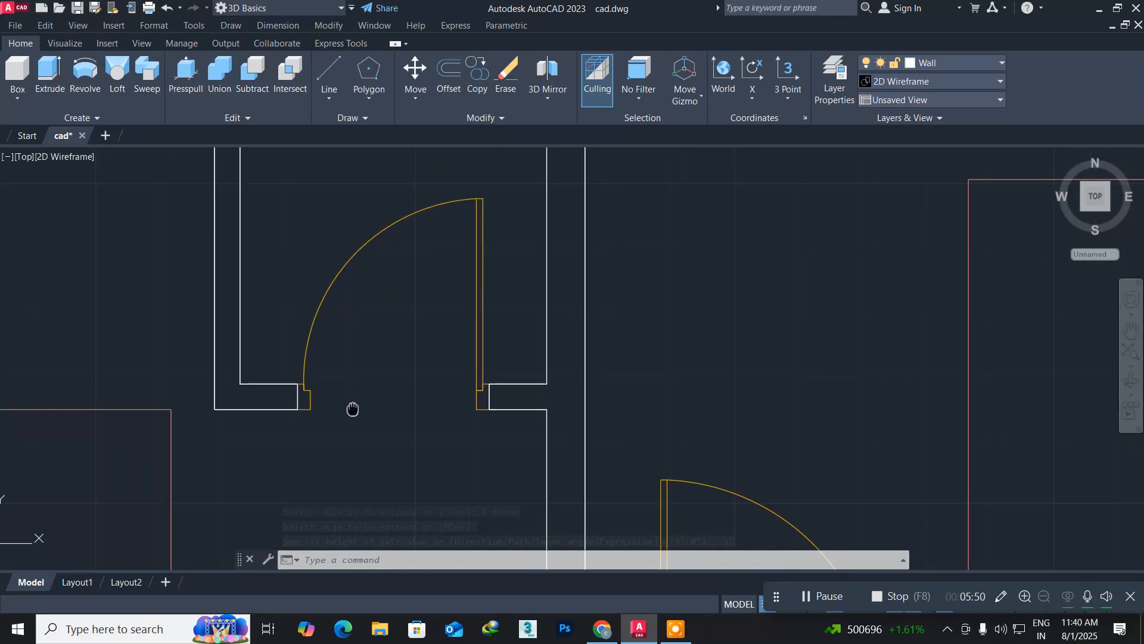
{"action": "scroll", "coordinate": [376, 396], "scroll_direction": "up", "scroll_amount": 2}
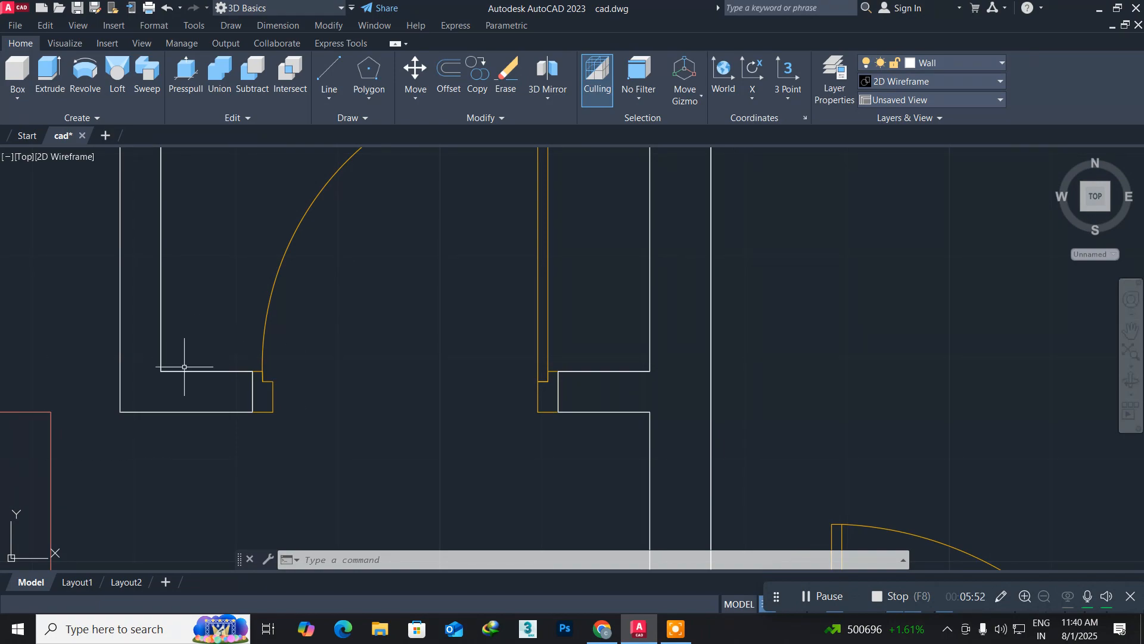
{"action": "type", "text": "rec"}
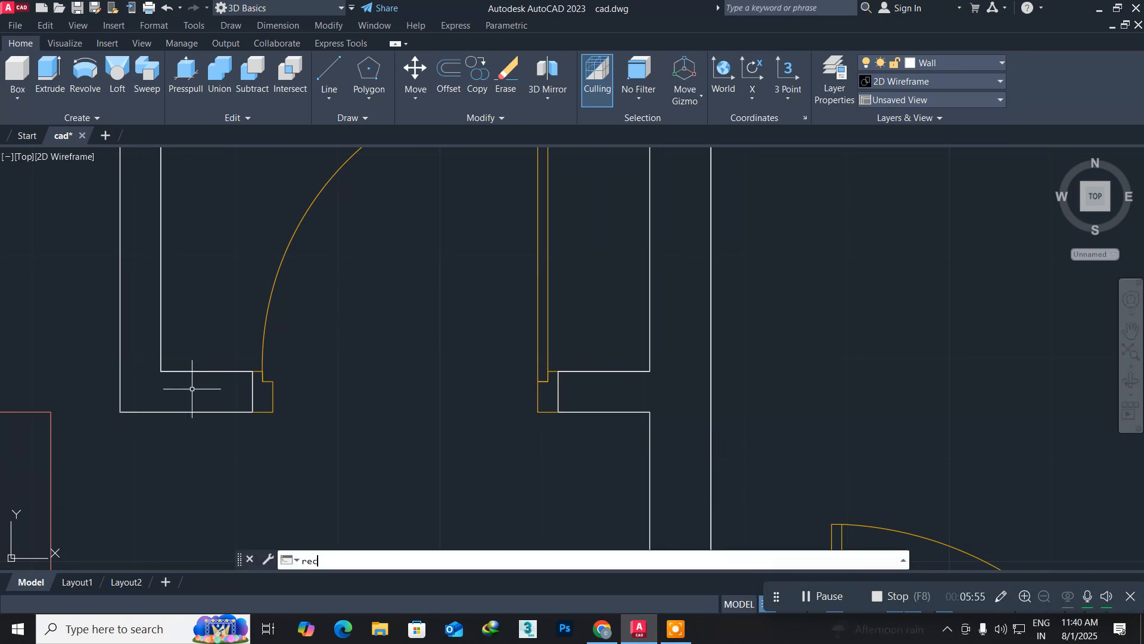
{"action": "key", "text": "Return"}
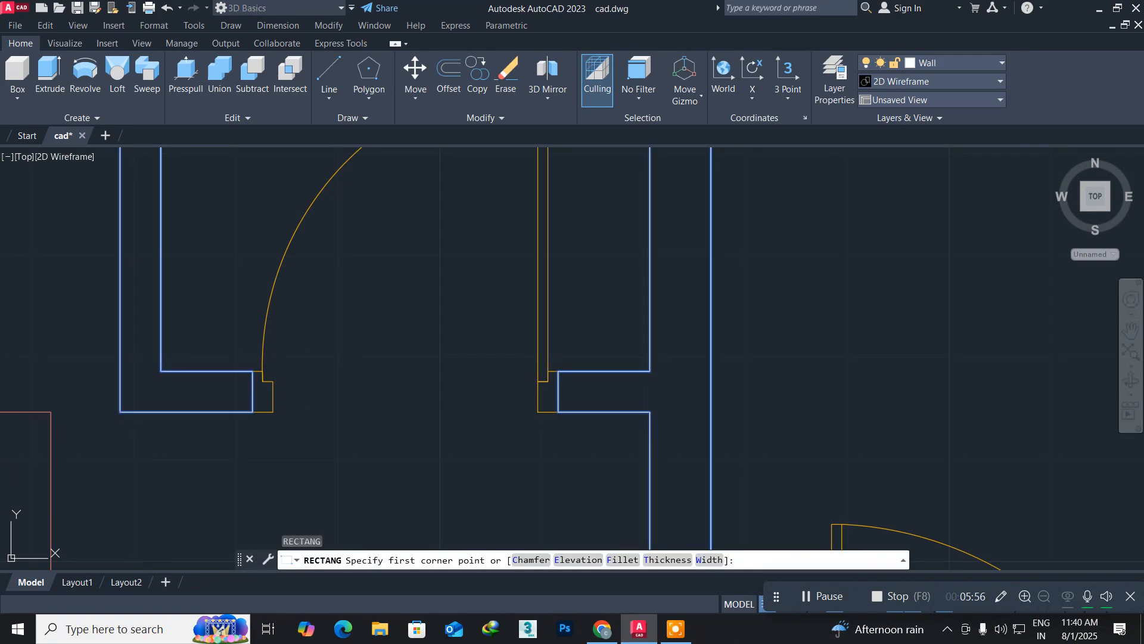
{"action": "left_click", "coordinate": [253, 371]}
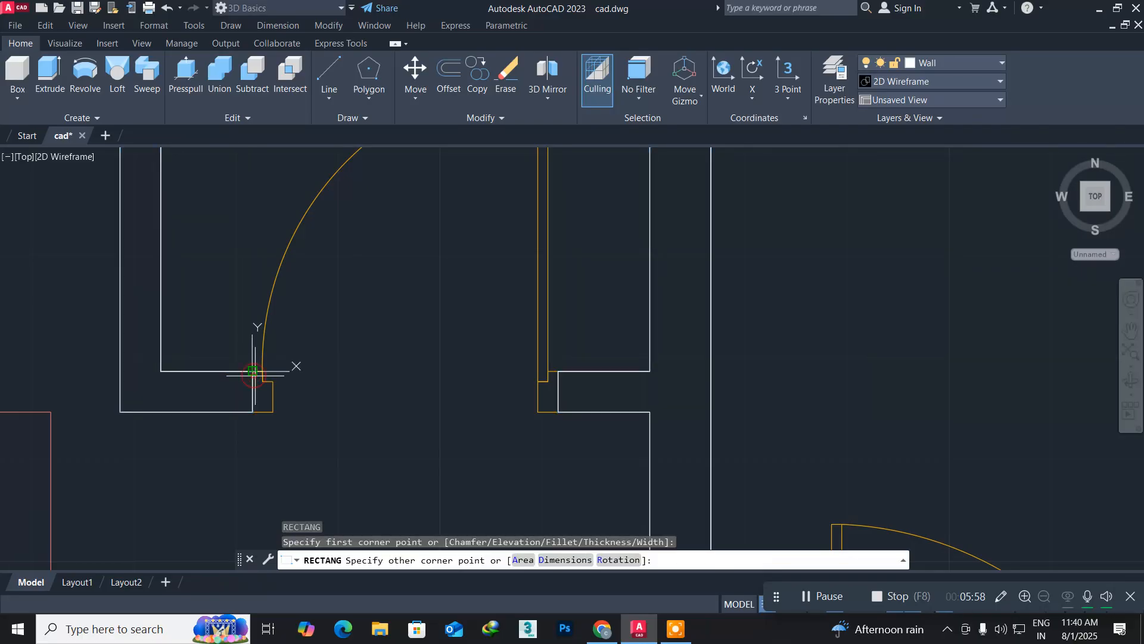
{"action": "left_click", "coordinate": [559, 411]}
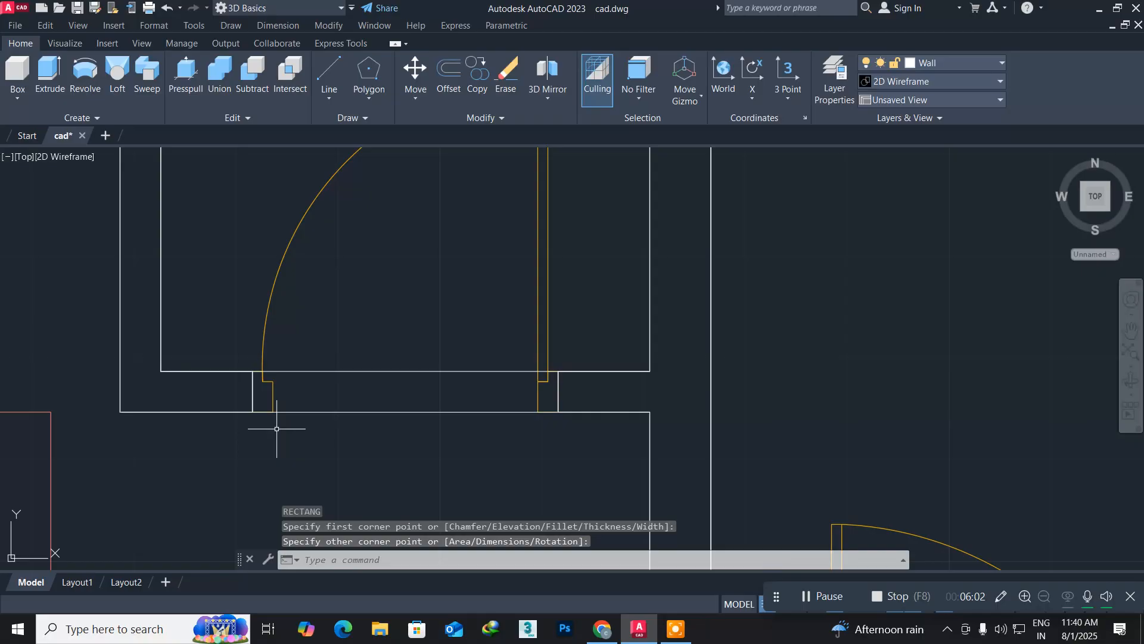
Extrude the lower small room's door rectangle with a height of -3'
{"action": "type", "text": "EXT"}
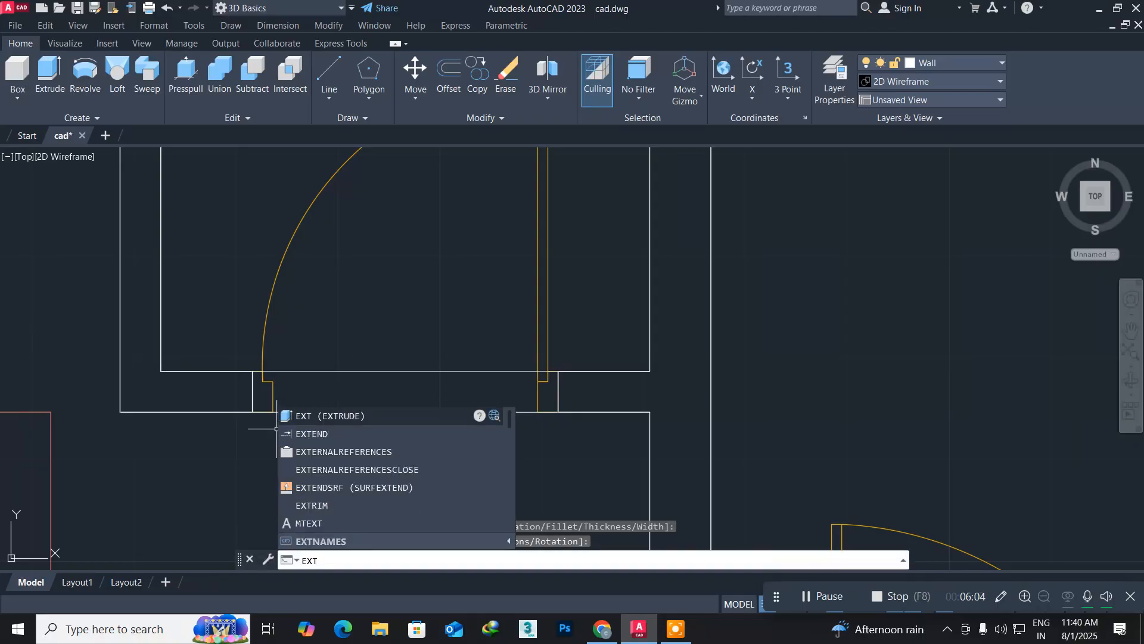
{"action": "key", "text": "Return"}
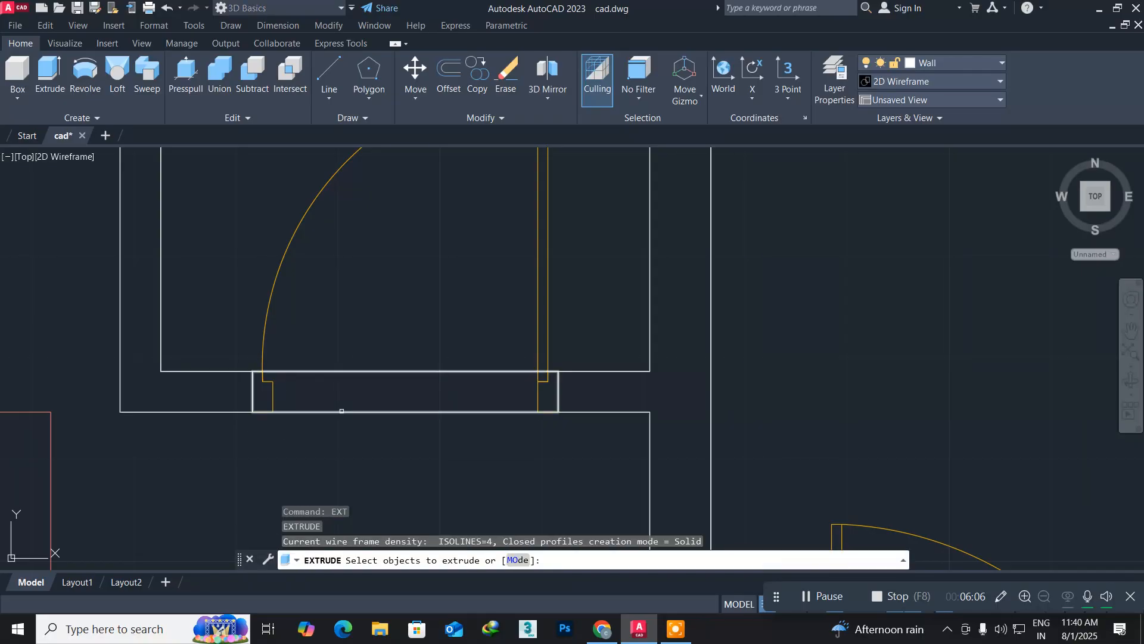
{"action": "left_click", "coordinate": [341, 412]}
{"action": "key", "text": "Return"}
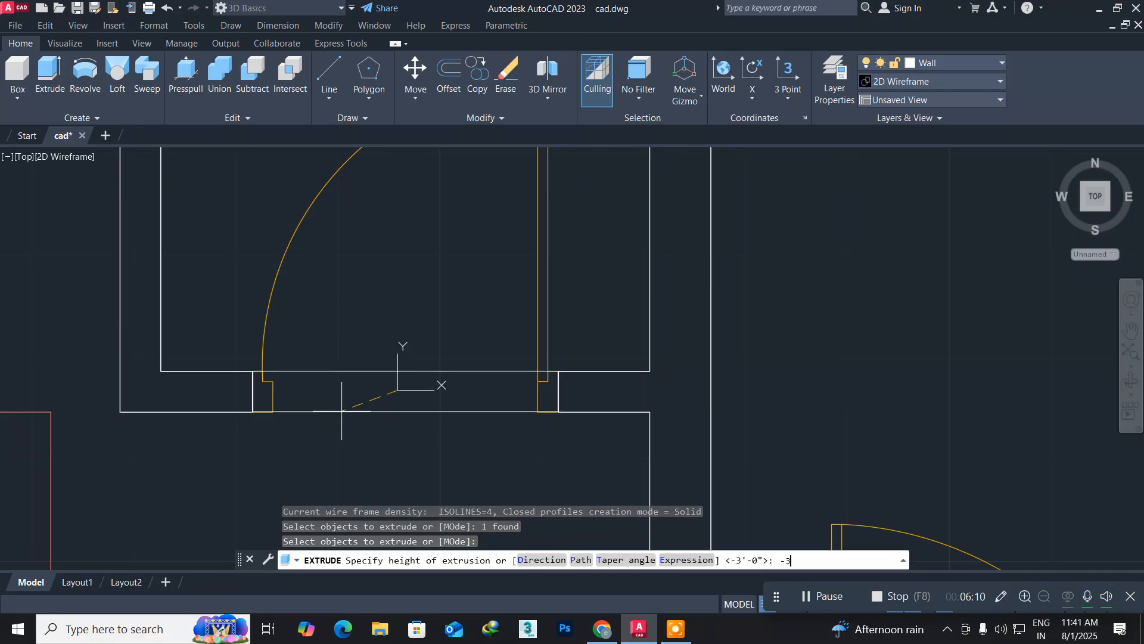
{"action": "key", "text": "Return"}
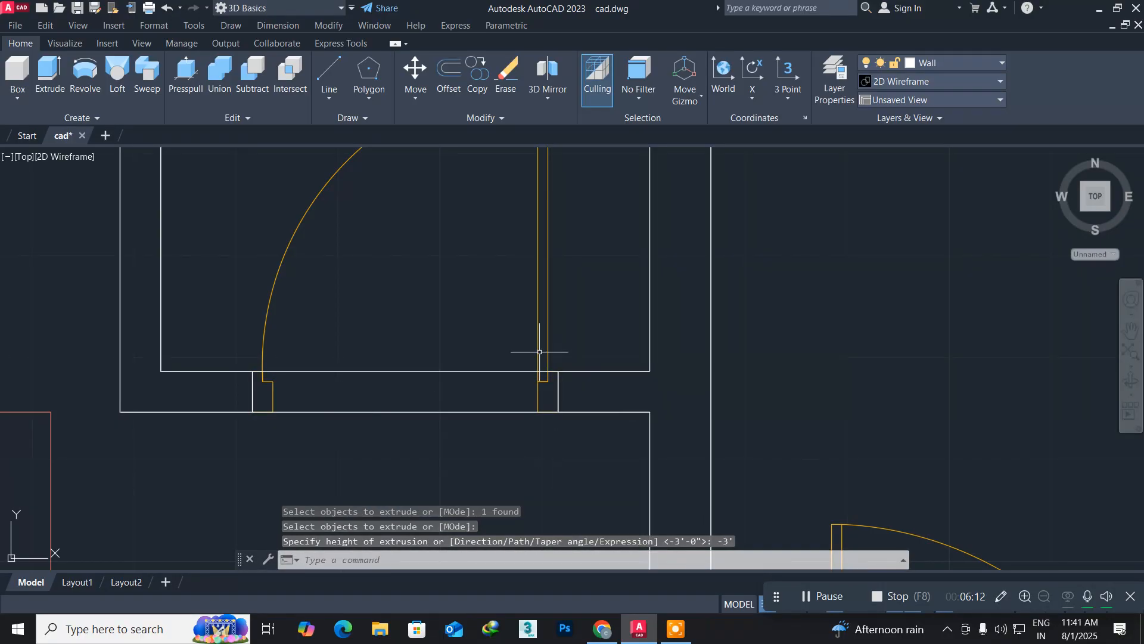
Draw a rectangle across the upper small room's door opening, from the upper wall end's west corner to the lower wall end's east corner
{"action": "scroll", "coordinate": [536, 350], "scroll_direction": "down", "scroll_amount": 5}
{"action": "middle_click_drag", "start_coordinate": [493, 282], "coordinate": [451, 483]}
{"action": "scroll", "coordinate": [530, 369], "scroll_direction": "up", "scroll_amount": 2}
{"action": "scroll", "coordinate": [530, 369], "scroll_direction": "up", "scroll_amount": 2}
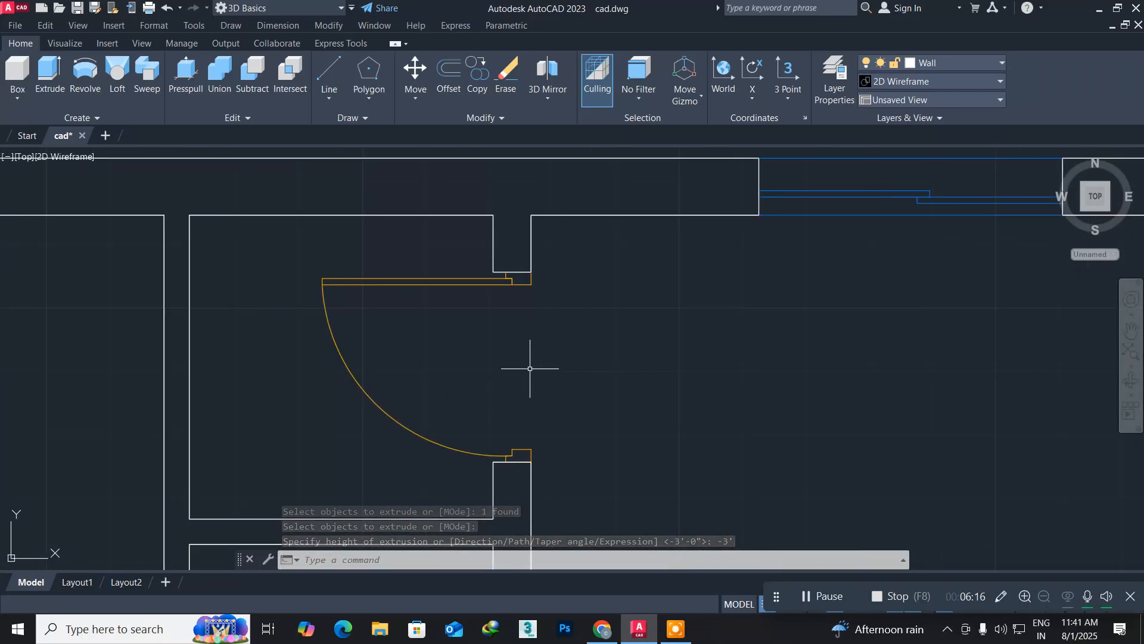
{"action": "middle_click_drag", "start_coordinate": [529, 373], "coordinate": [435, 339]}
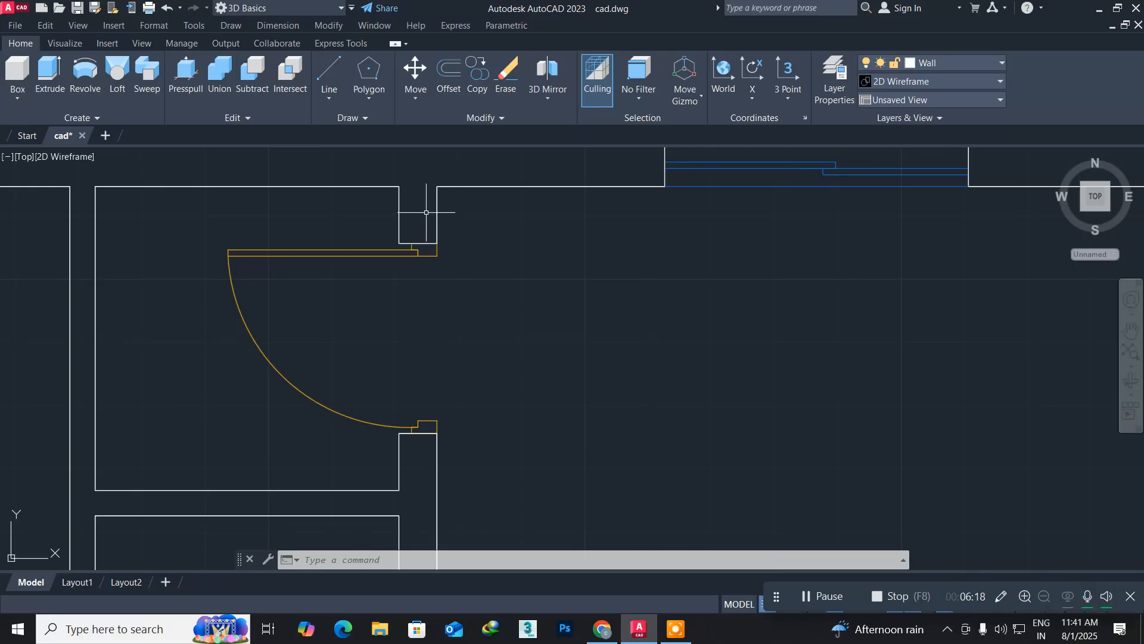
{"action": "type", "text": "r"}
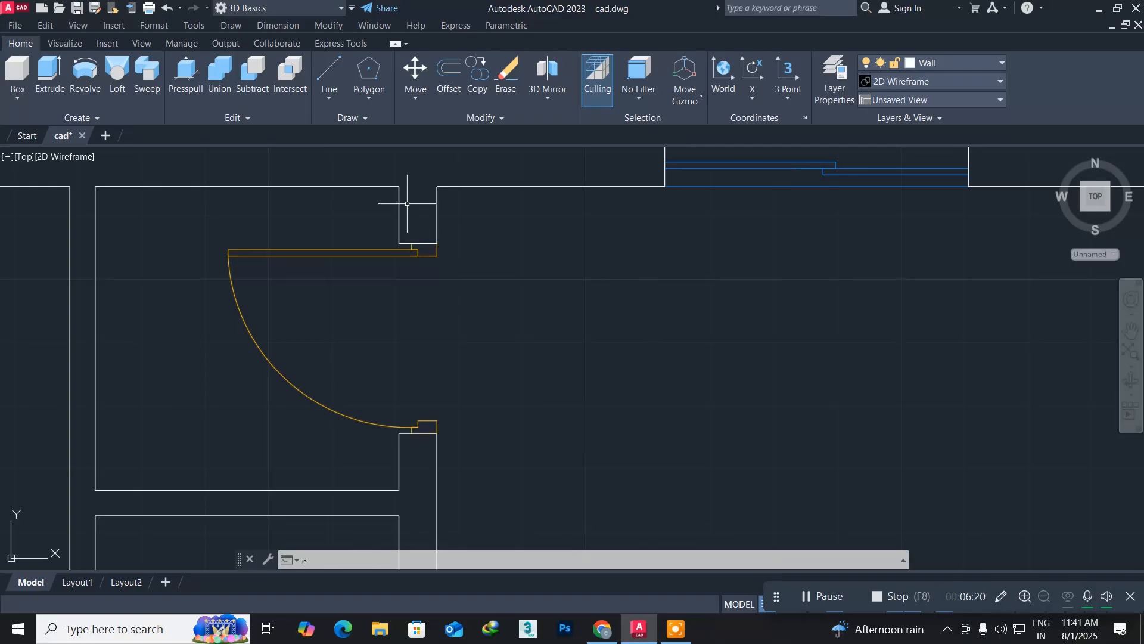
{"action": "type", "text": "erec"}
{"action": "key", "text": "Return"}
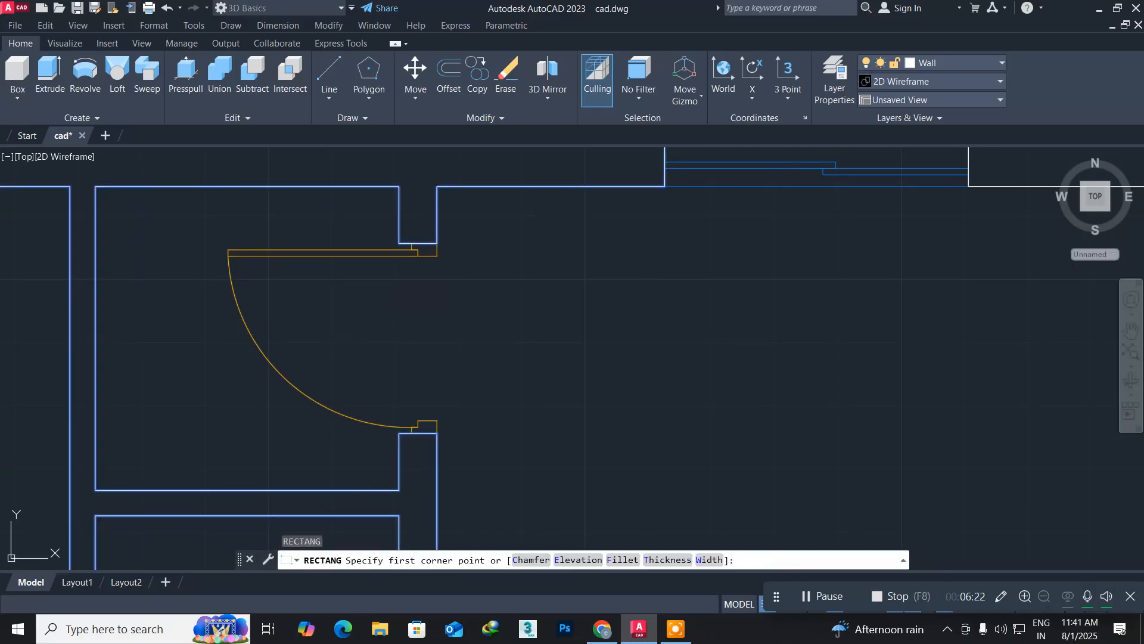
{"action": "left_click", "coordinate": [399, 243]}
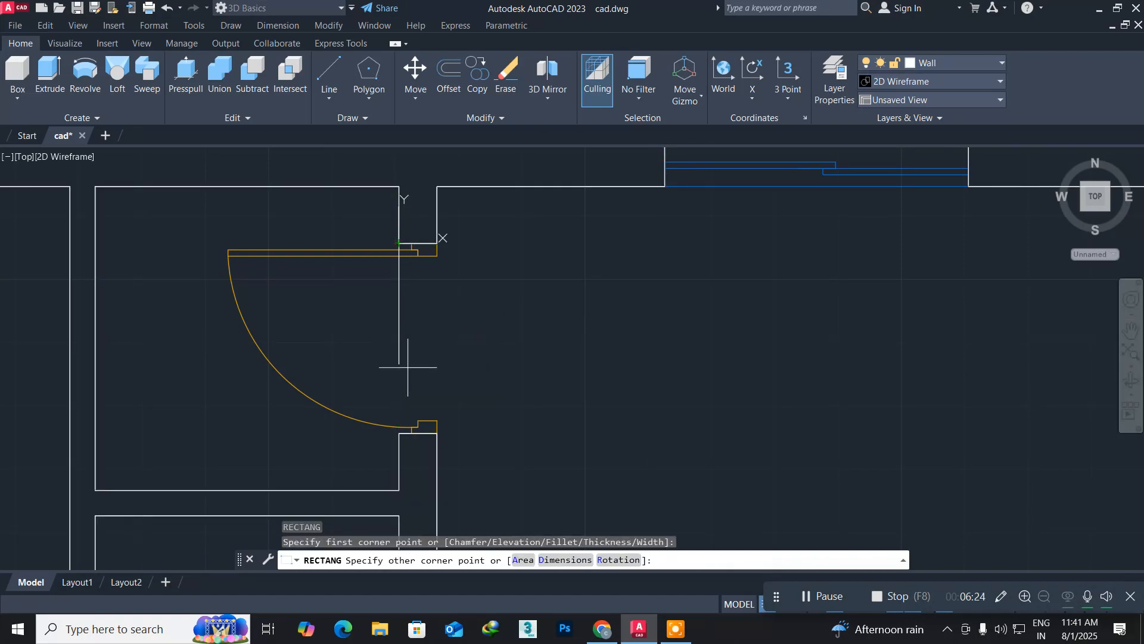
{"action": "left_click", "coordinate": [437, 433]}
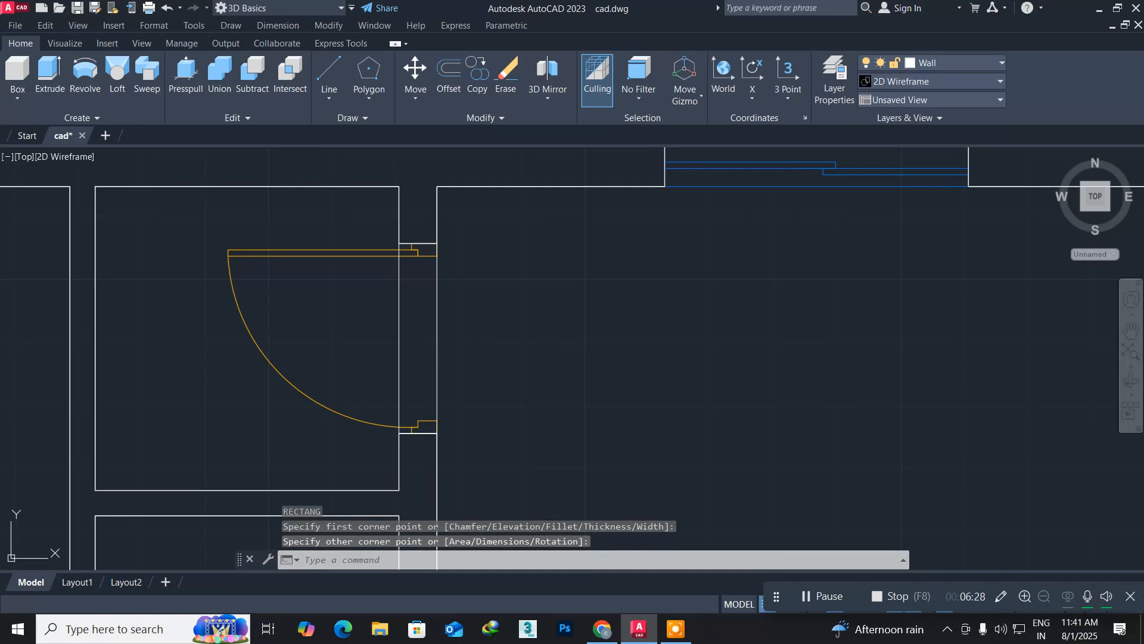
Extrude the upper small room's door rectangle with a height of -3'
{"action": "type", "text": "EXT"}
{"action": "key", "text": "Return"}
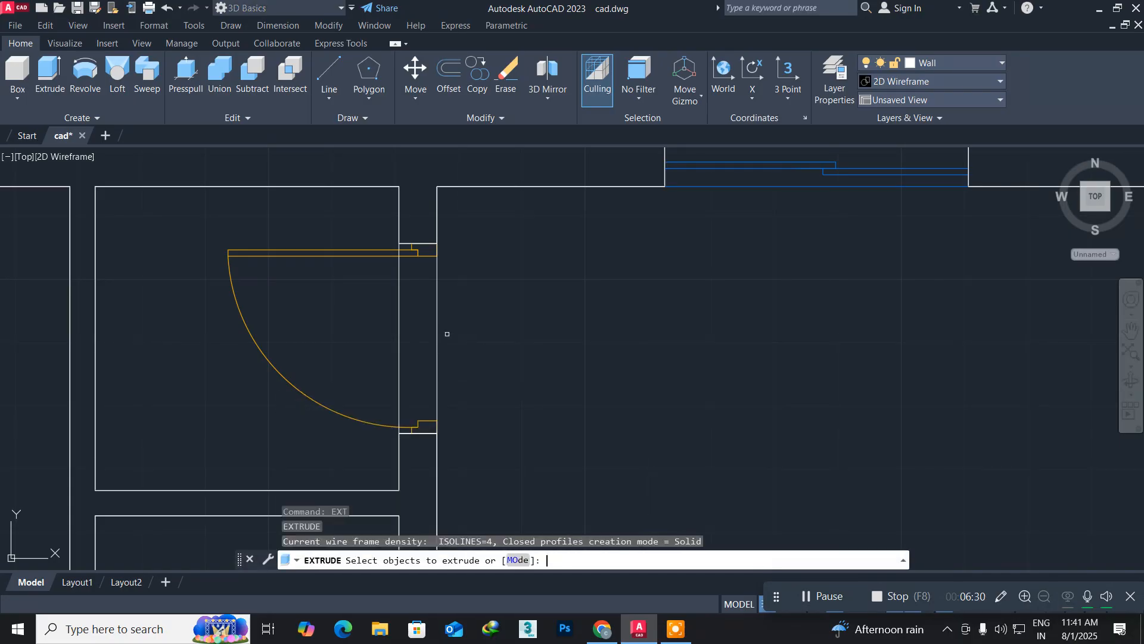
{"action": "left_click", "coordinate": [435, 347]}
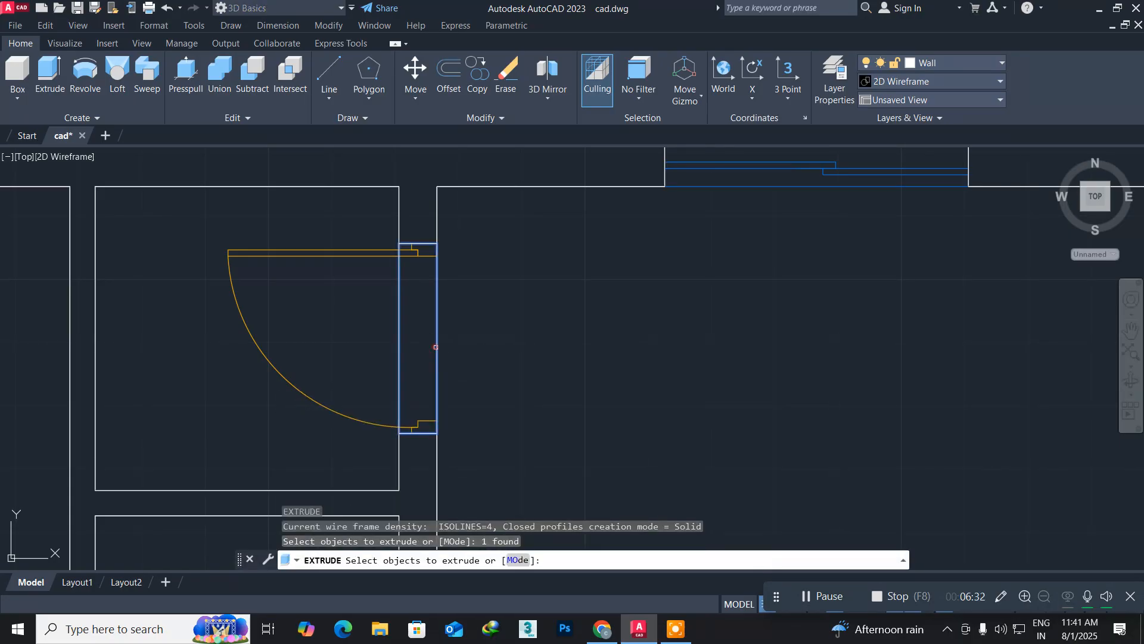
{"action": "key", "text": "Return"}
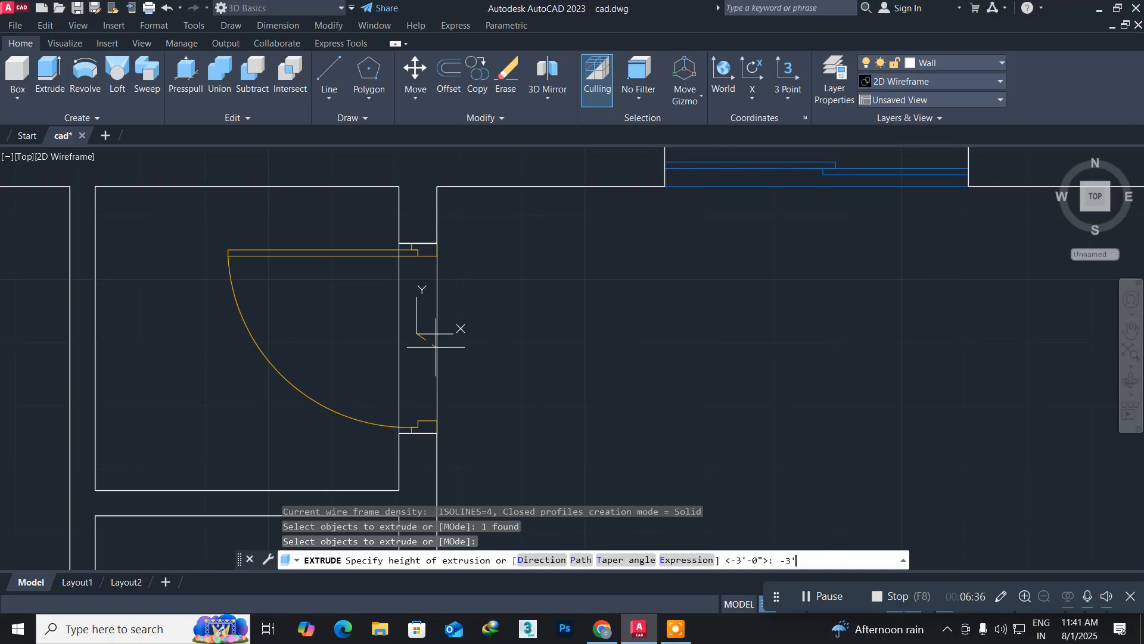
{"action": "key", "text": "Return"}
Draw a rectangle over the north wall's window opening, from the west wall end's outer corner to the east wall end's inner corner
{"action": "scroll", "coordinate": [541, 346], "scroll_direction": "down", "scroll_amount": 4}
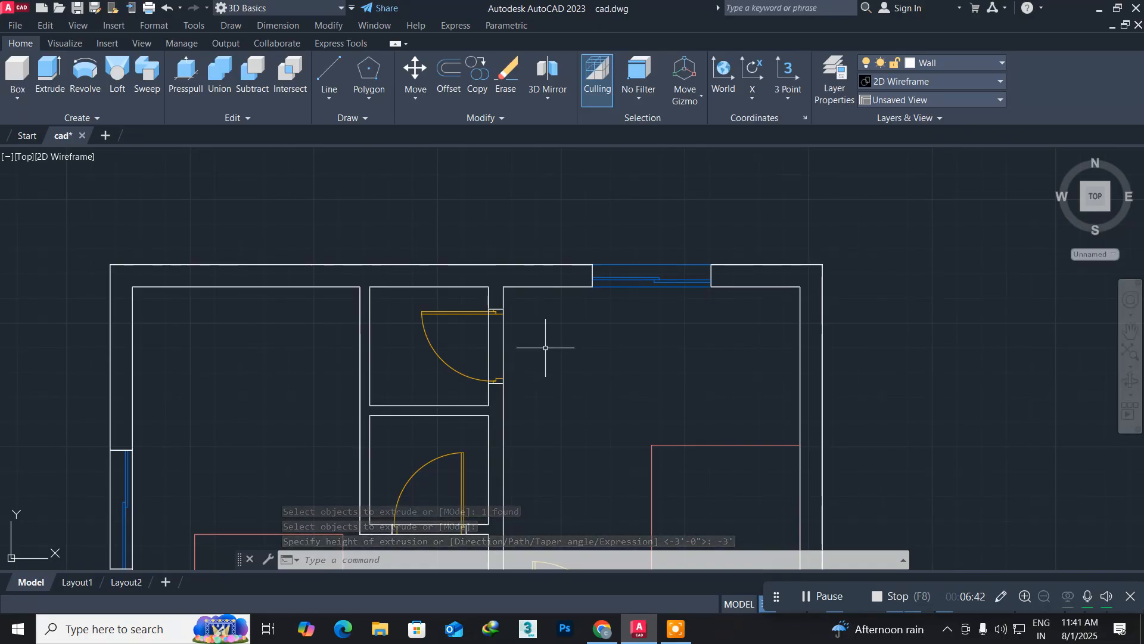
{"action": "middle_click_drag", "start_coordinate": [633, 327], "coordinate": [330, 413]}
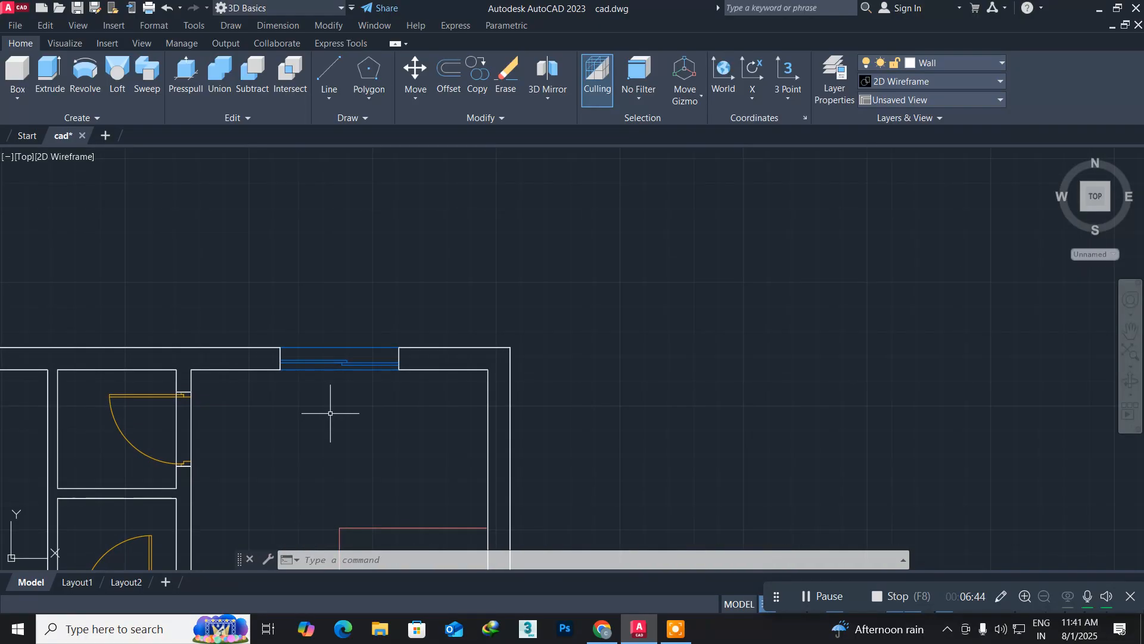
{"action": "scroll", "coordinate": [334, 389], "scroll_direction": "up", "scroll_amount": 4}
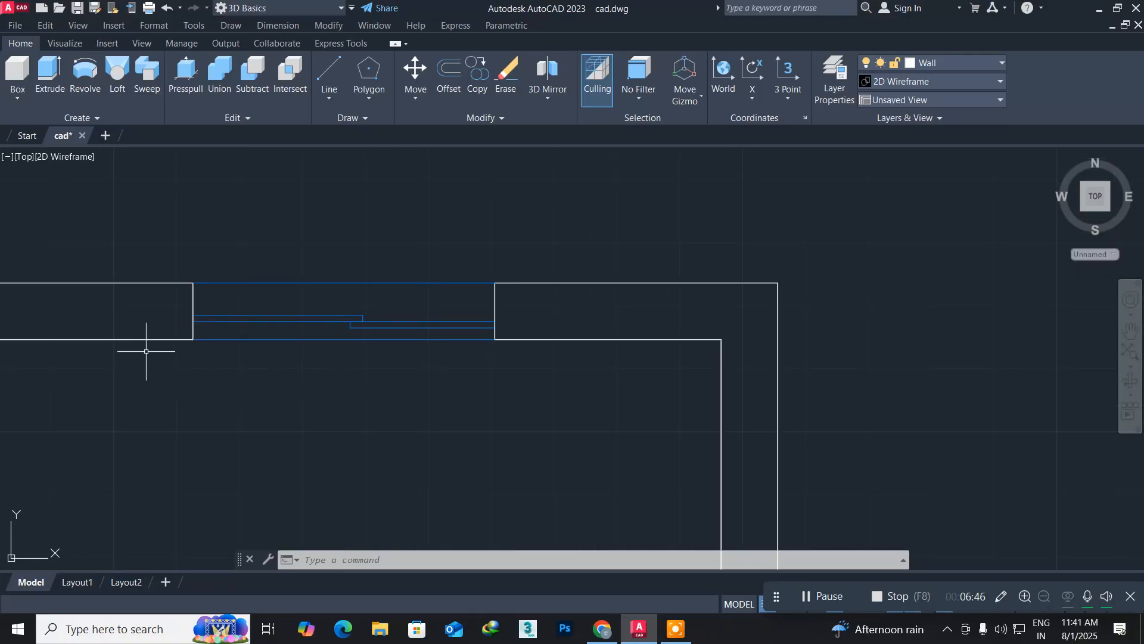
{"action": "type", "text": "re"}
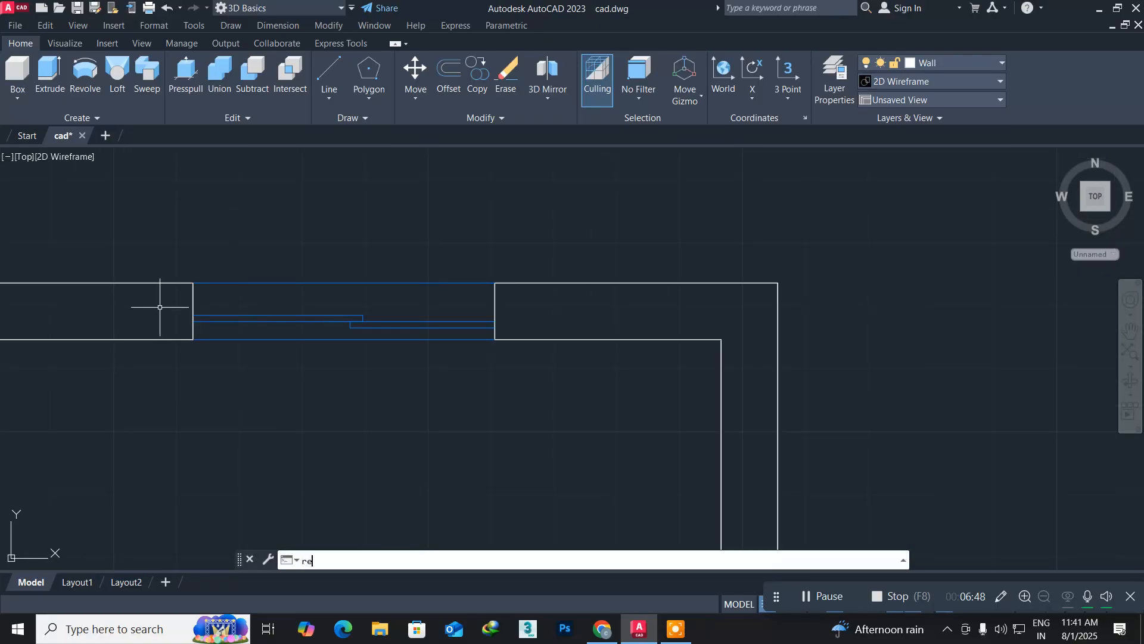
{"action": "type", "text": "c"}
{"action": "key", "text": "Return"}
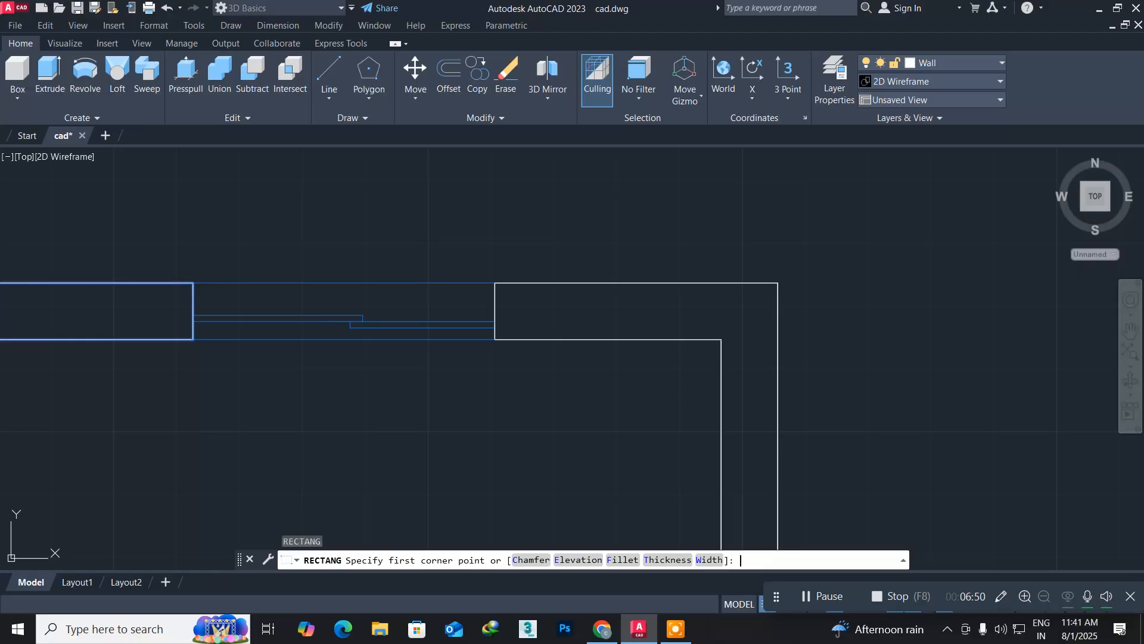
{"action": "left_click", "coordinate": [193, 282]}
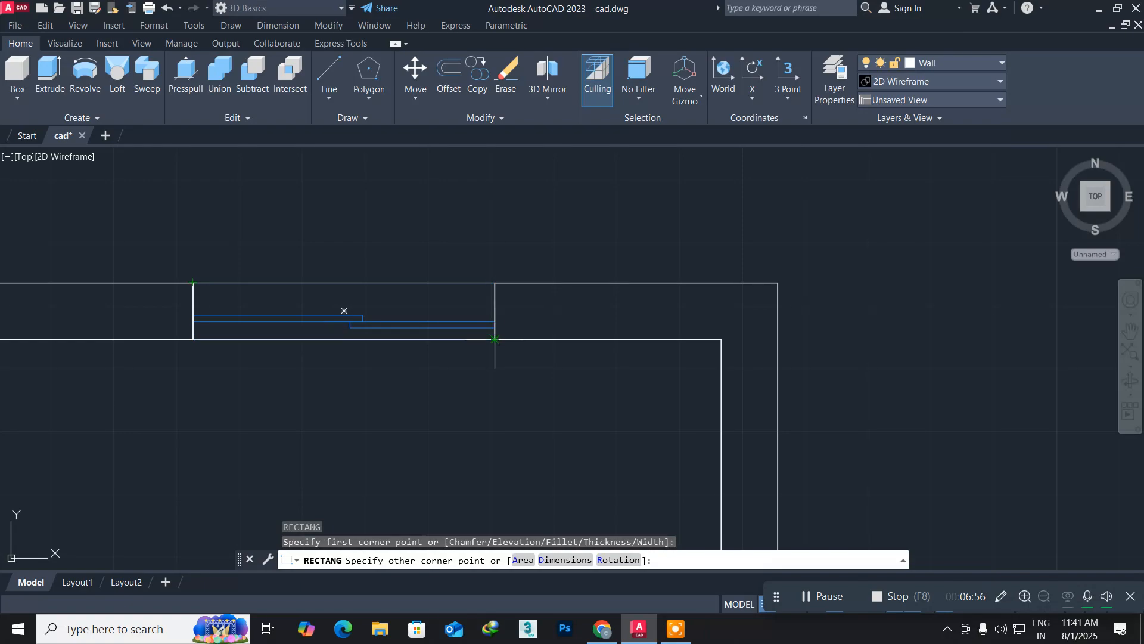
{"action": "left_click", "coordinate": [495, 339]}
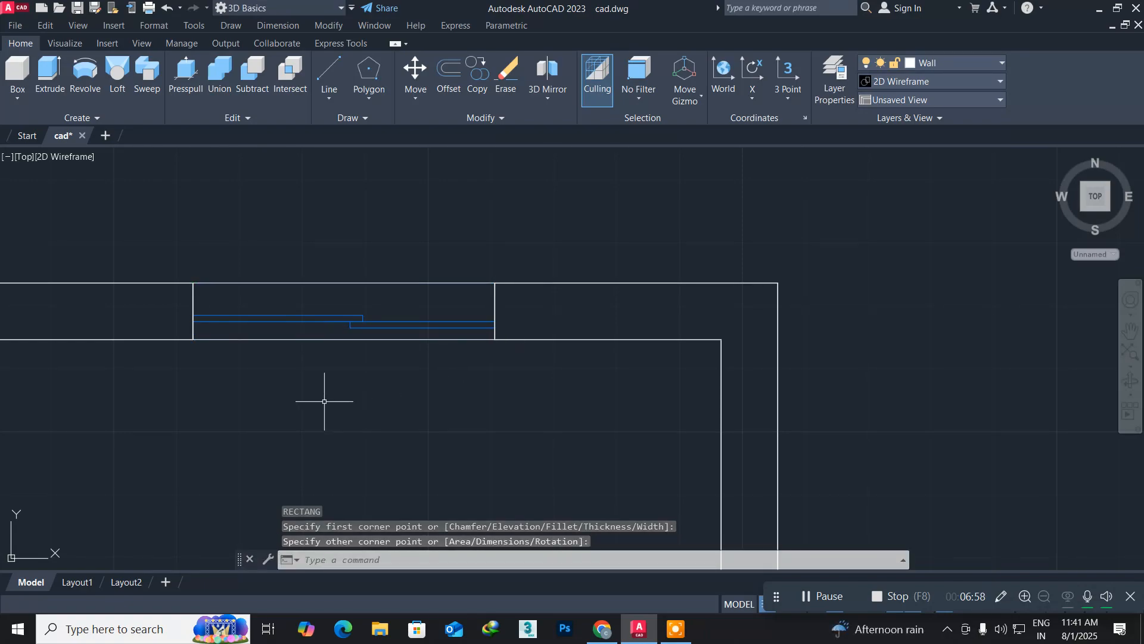
{"action": "type", "text": "re"}
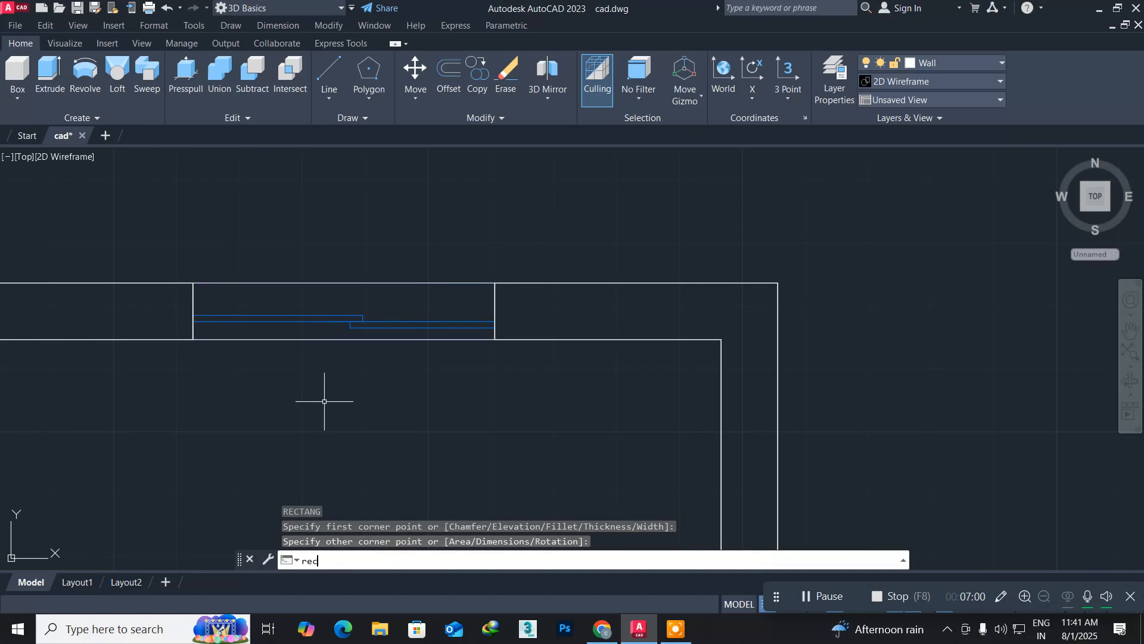
{"action": "type", "text": "c"}
{"action": "key", "text": "Return"}
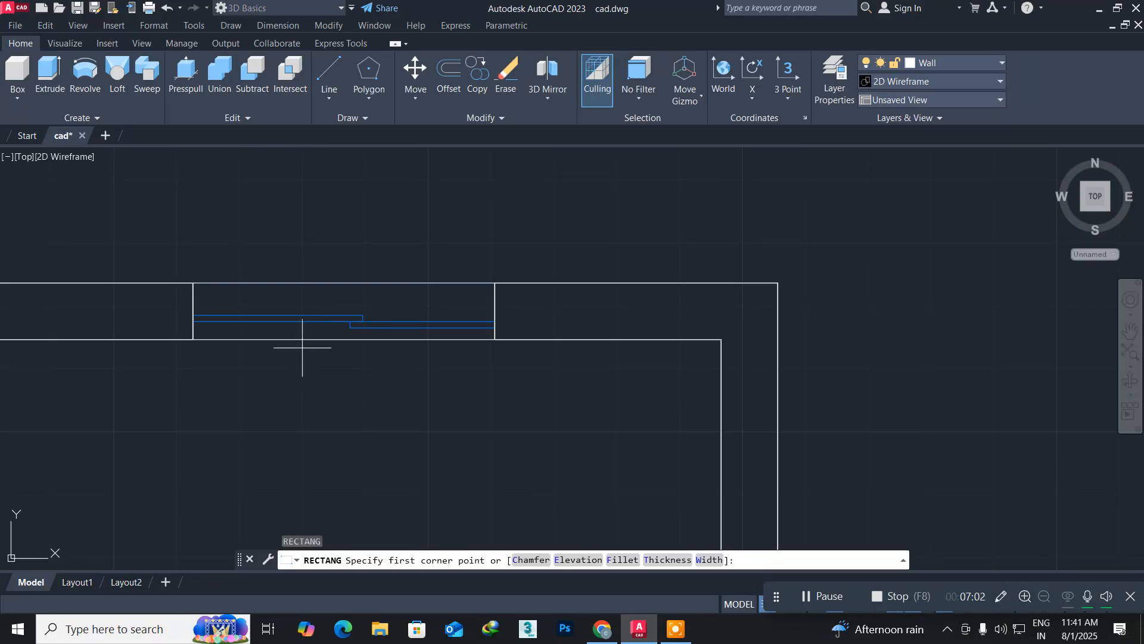
{"action": "key", "text": "Escape"}
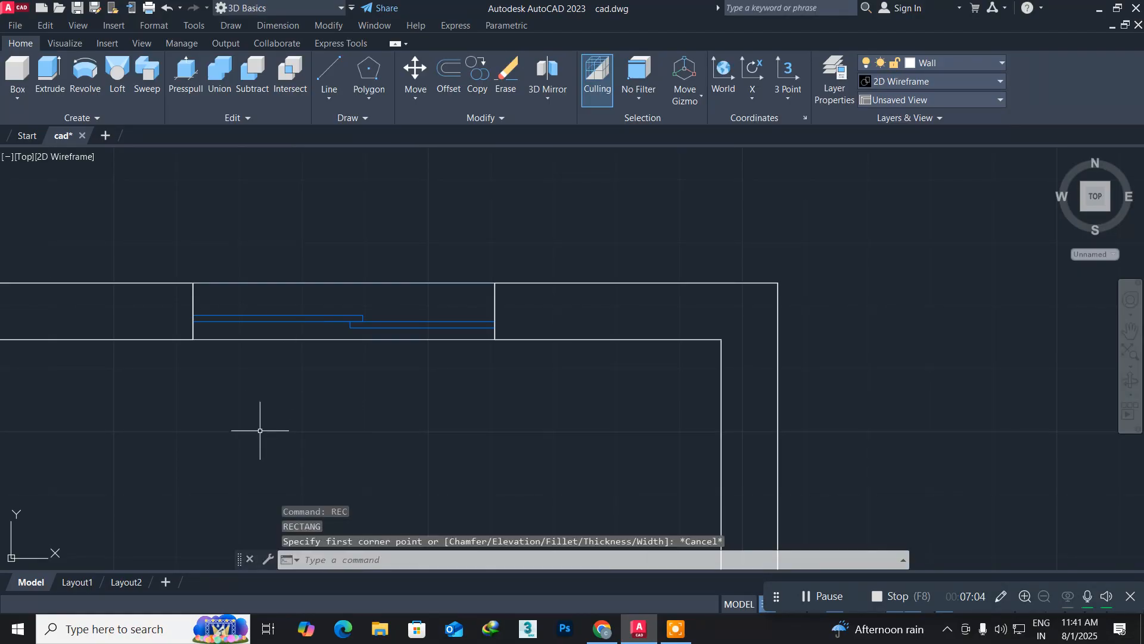
Extrude the north wall's window rectangle with a height of -3'
{"action": "type", "text": "ext"}
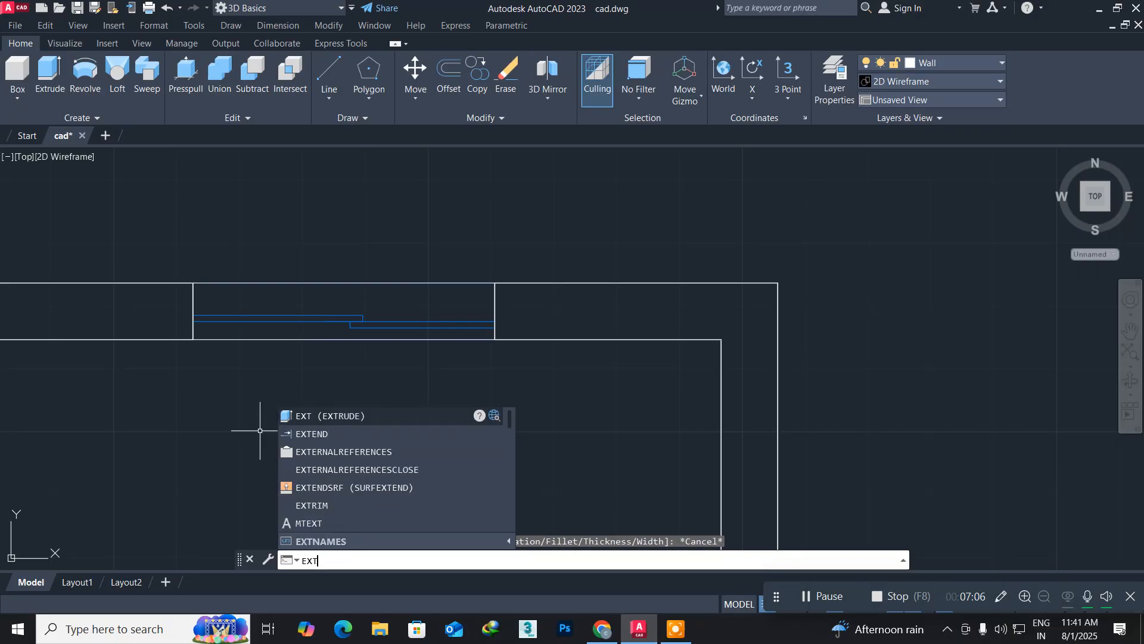
{"action": "key", "text": "Return"}
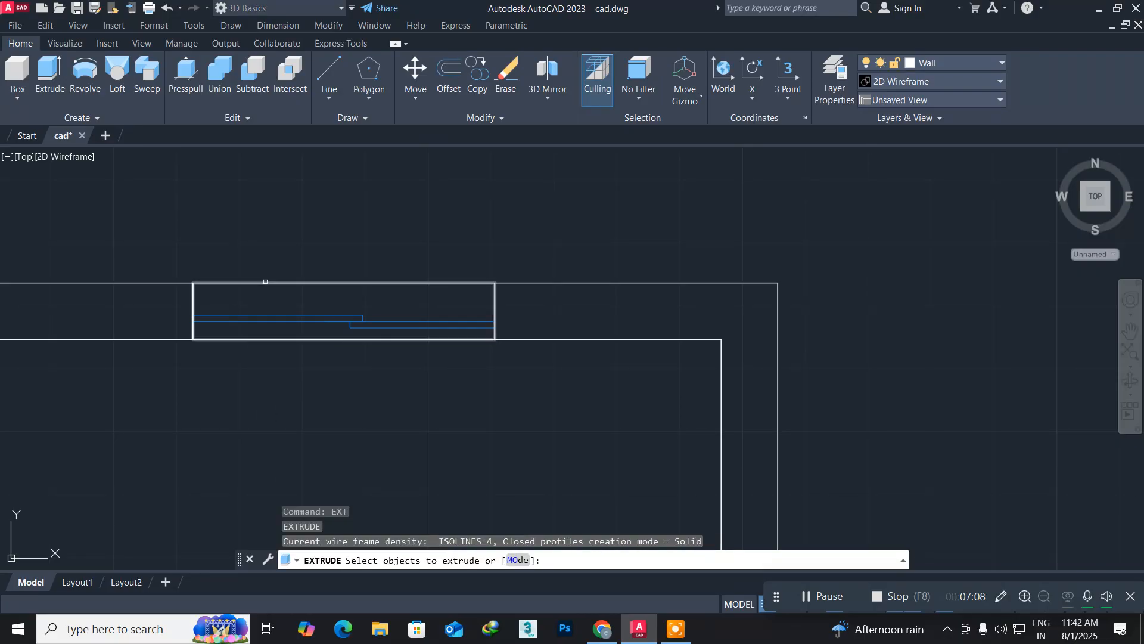
{"action": "left_click", "coordinate": [265, 282]}
{"action": "key", "text": "Return"}
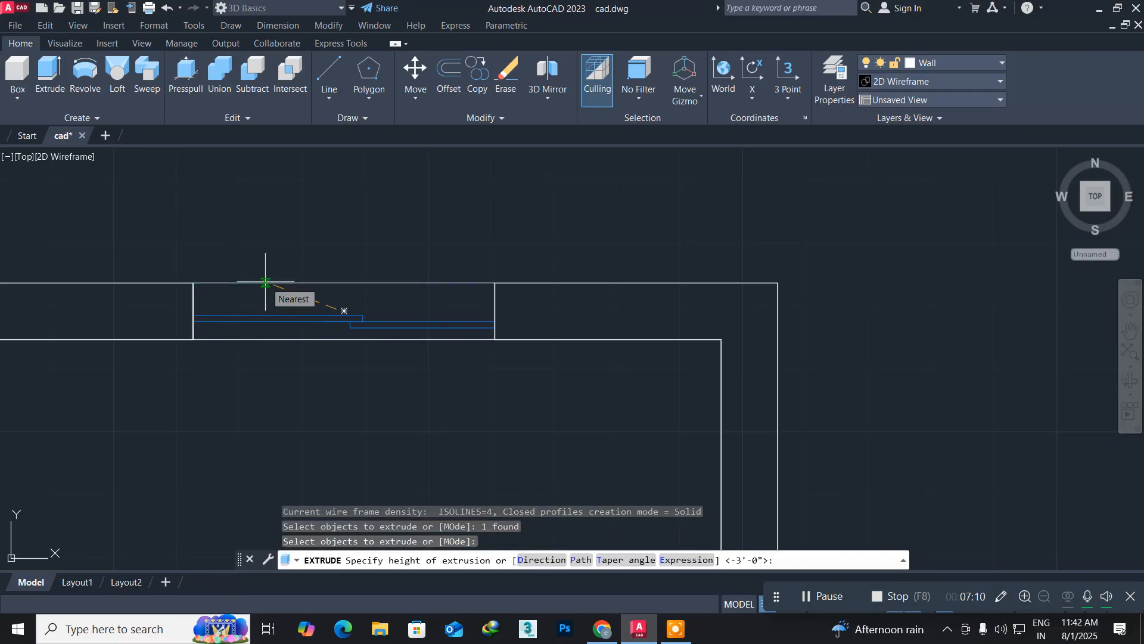
{"action": "key", "text": "Return"}
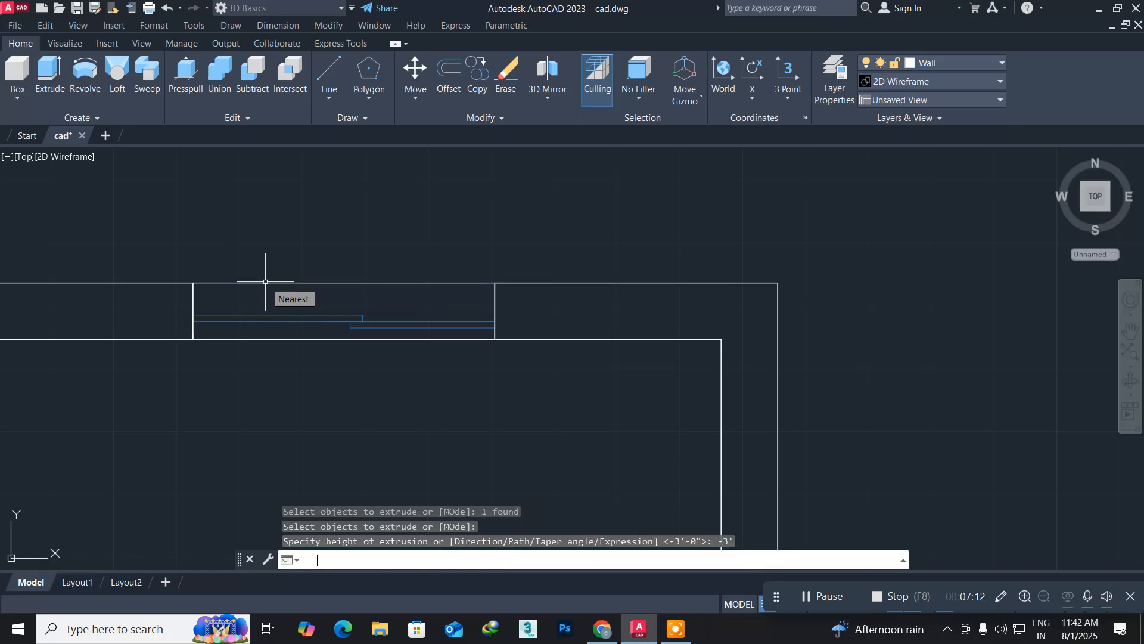
Draw a rectangle across the northeast bedroom's south door opening, from the west wall end's north corner to the east wall end's south corner
{"action": "scroll", "coordinate": [345, 357], "scroll_direction": "down", "scroll_amount": 5}
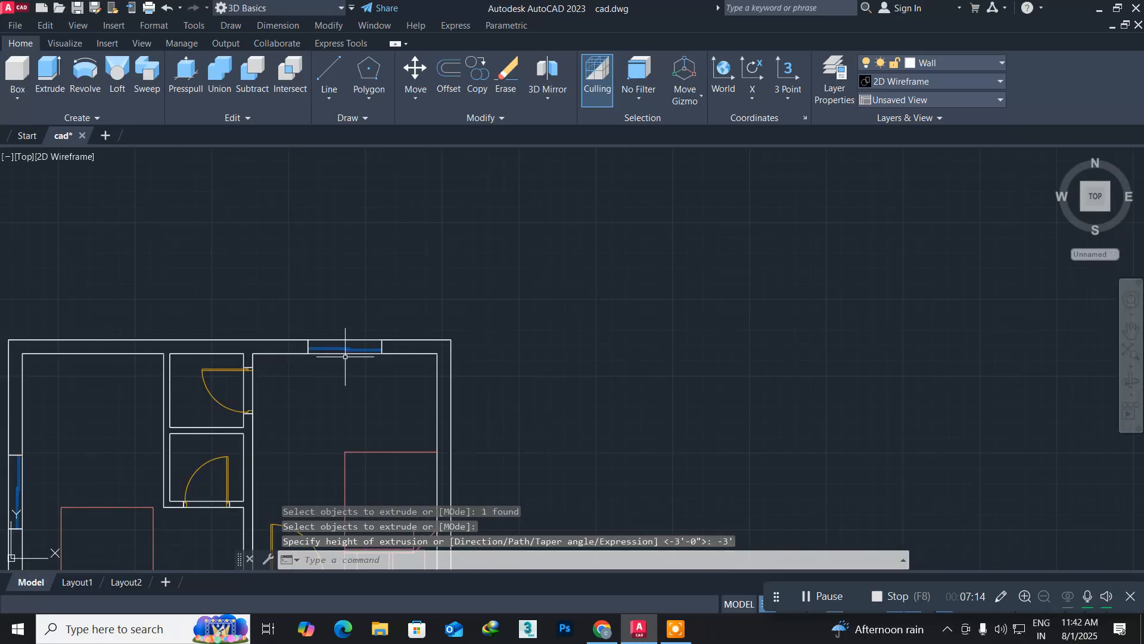
{"action": "middle_click_drag", "start_coordinate": [345, 414], "coordinate": [336, 187]}
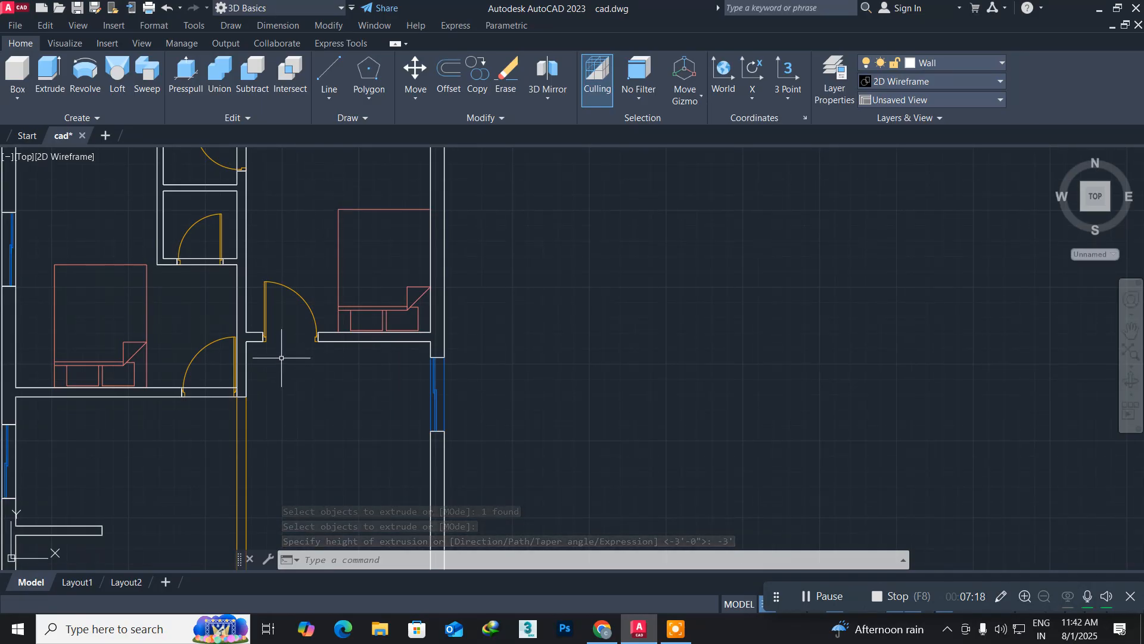
{"action": "scroll", "coordinate": [276, 350], "scroll_direction": "up", "scroll_amount": 8}
{"action": "middle_click_drag", "start_coordinate": [272, 317], "coordinate": [334, 373]}
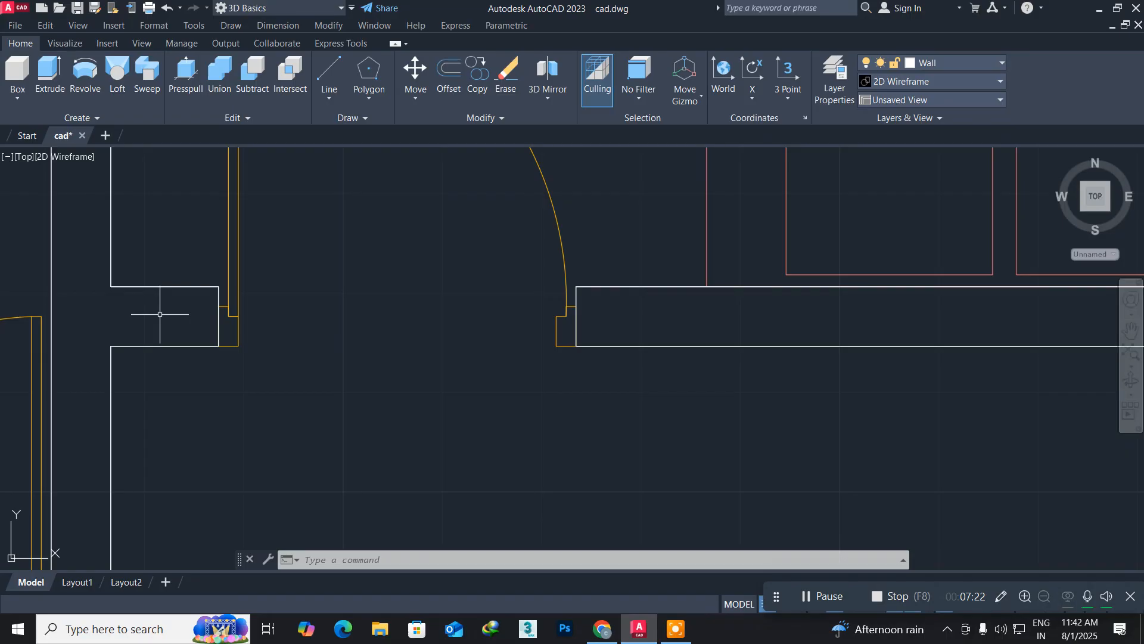
{"action": "type", "text": "ec"}
{"action": "key", "text": "Return"}
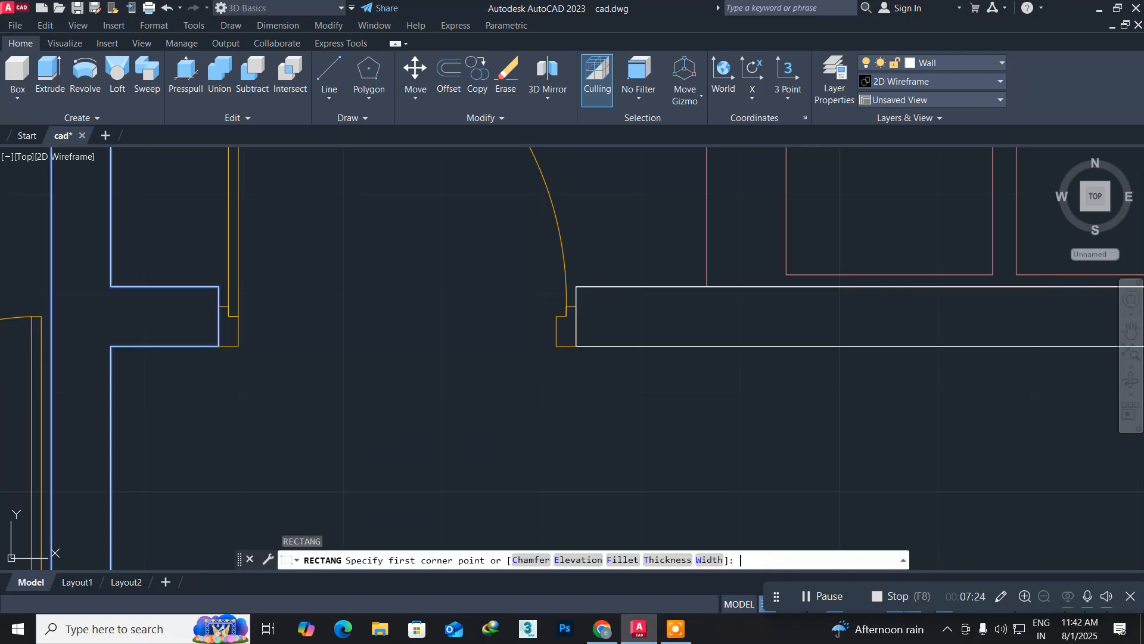
{"action": "left_click", "coordinate": [218, 287]}
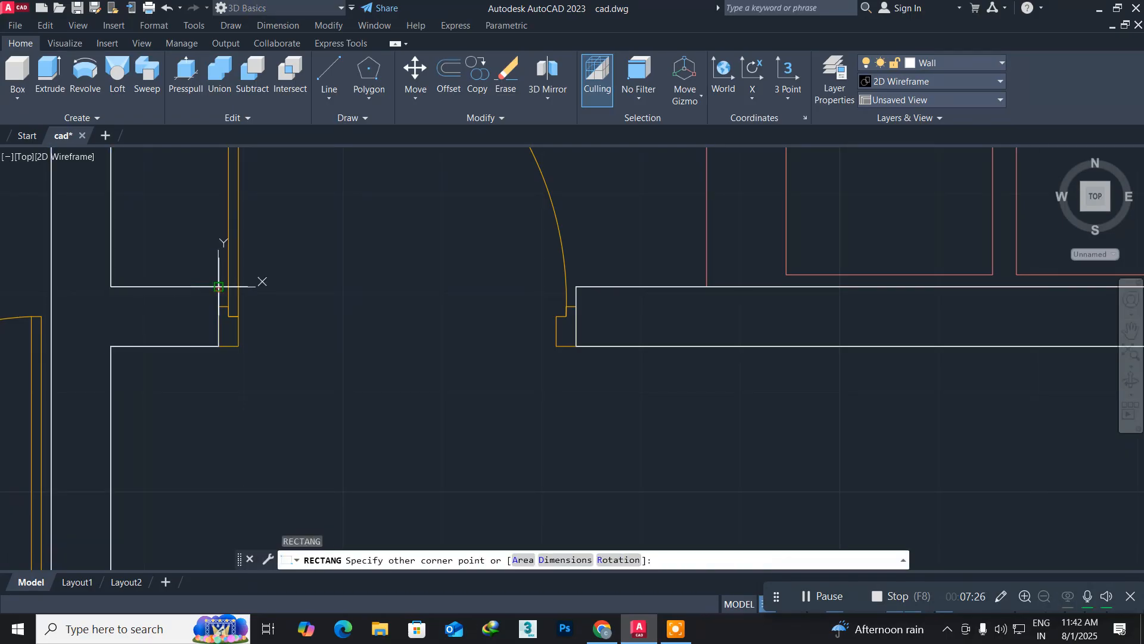
{"action": "left_click", "coordinate": [577, 346]}
Extrude the northeast bedroom's south door rectangle with a height of -3'
{"action": "type", "text": "e"}
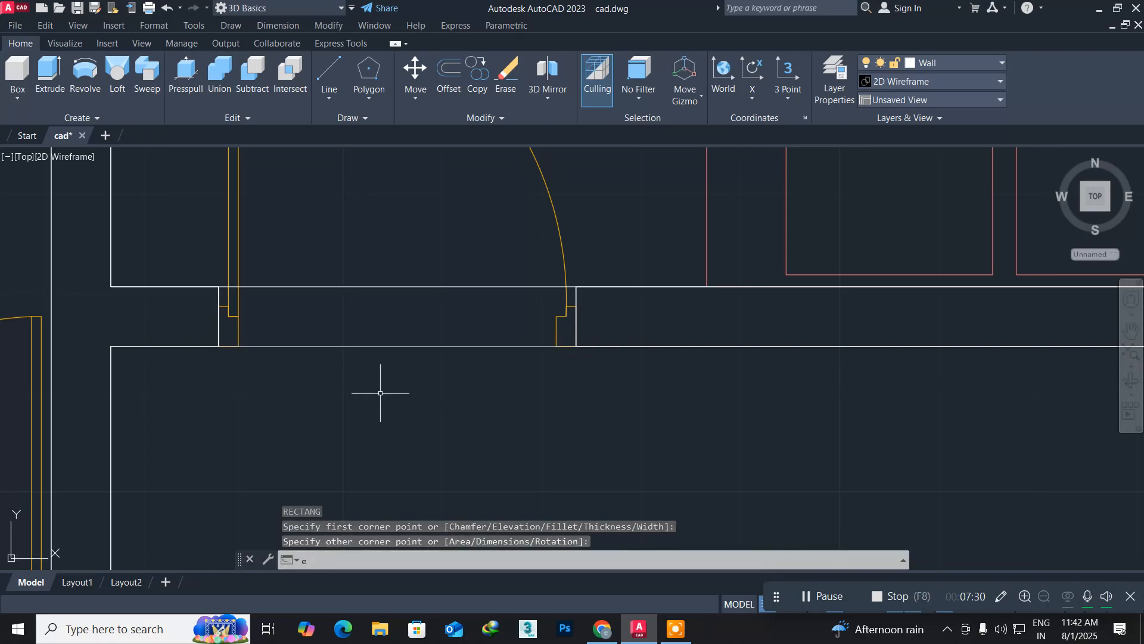
{"action": "type", "text": "xt"}
{"action": "key", "text": "Return"}
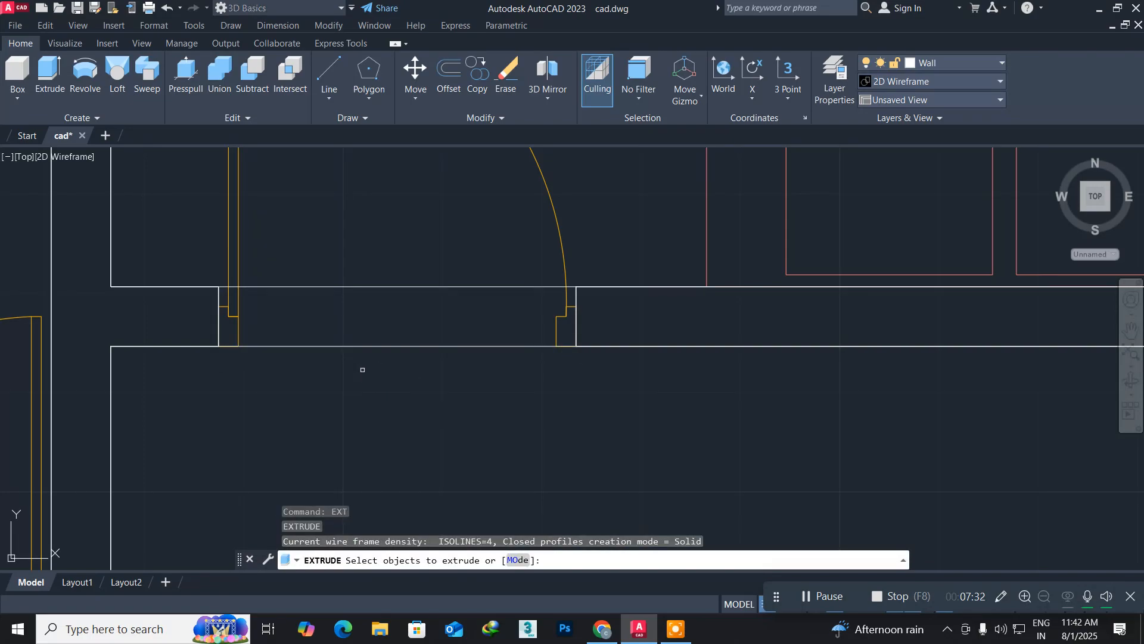
{"action": "left_click", "coordinate": [358, 346]}
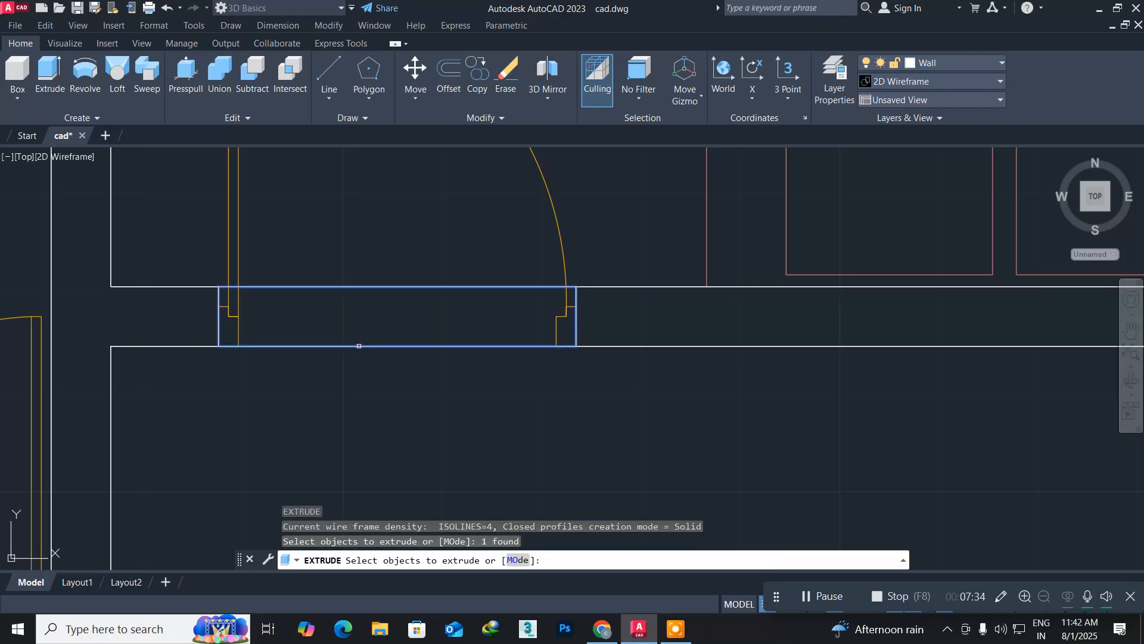
{"action": "key", "text": "Return"}
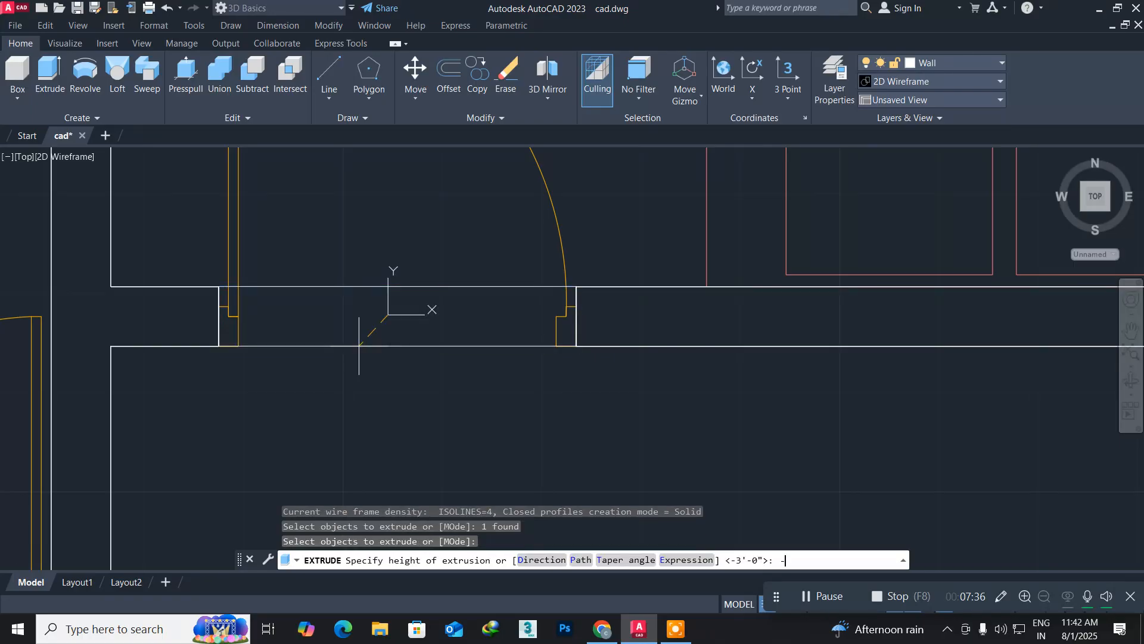
{"action": "type", "text": "-3'"}
{"action": "key", "text": "Return"}
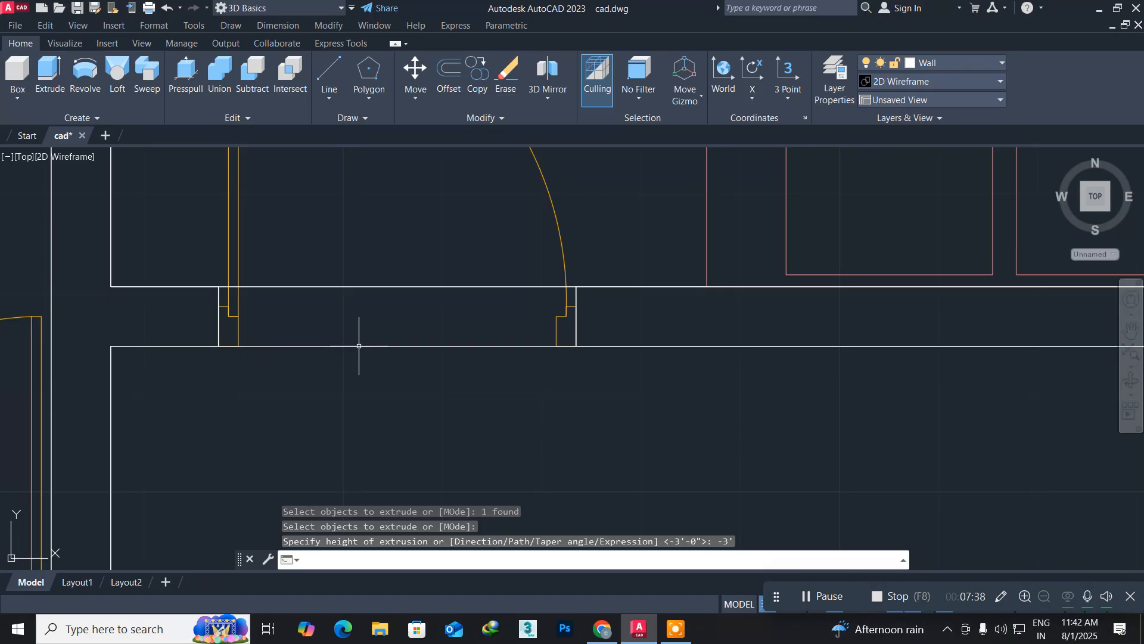
Draw a rectangle over the east wall's window opening, from the north wall end's inner corner to the south wall end's outer corner
{"action": "scroll", "coordinate": [834, 435], "scroll_direction": "down", "scroll_amount": 5}
{"action": "middle_click_drag", "start_coordinate": [835, 431], "coordinate": [237, 264]}
{"action": "scroll", "coordinate": [327, 320], "scroll_direction": "up", "scroll_amount": 5}
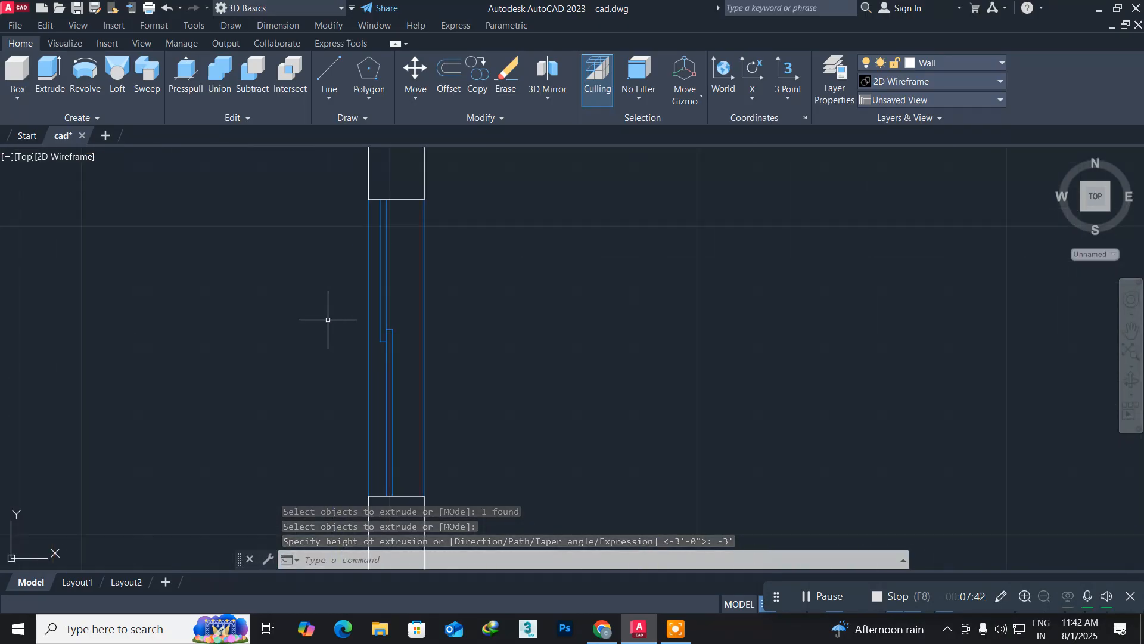
{"action": "scroll", "coordinate": [328, 320], "scroll_direction": "down", "scroll_amount": 2}
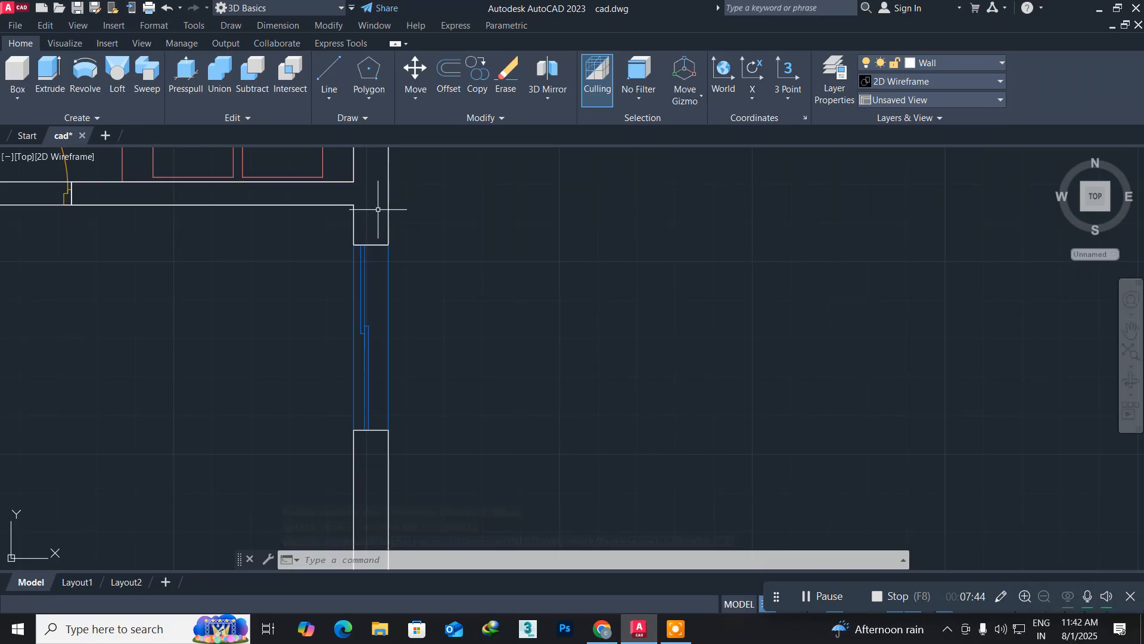
{"action": "type", "text": "re"}
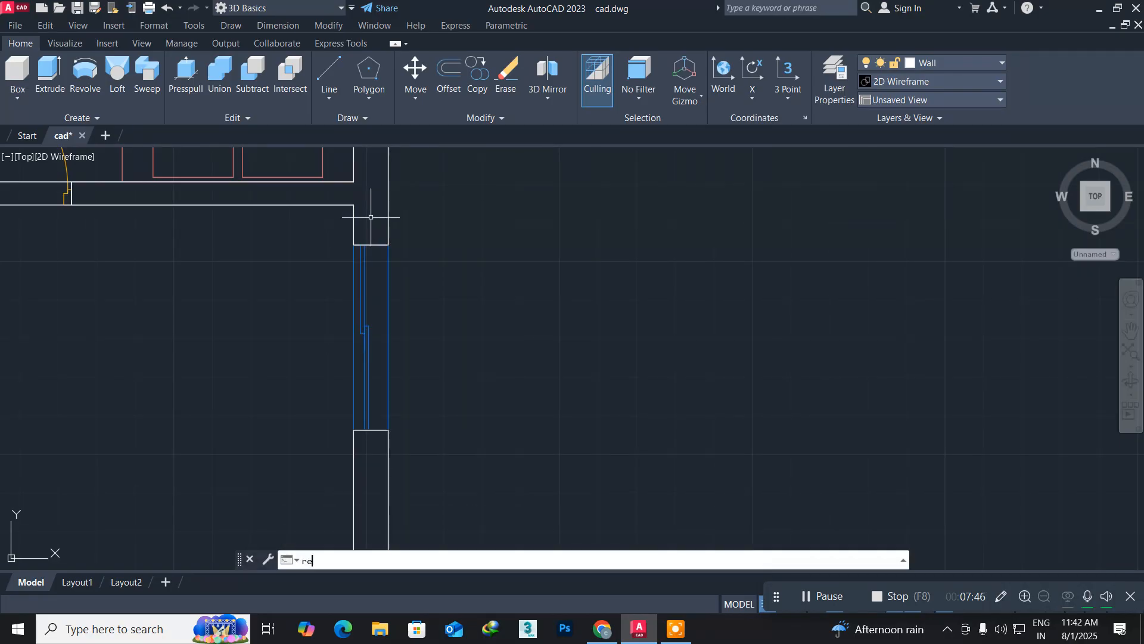
{"action": "key", "text": "Return"}
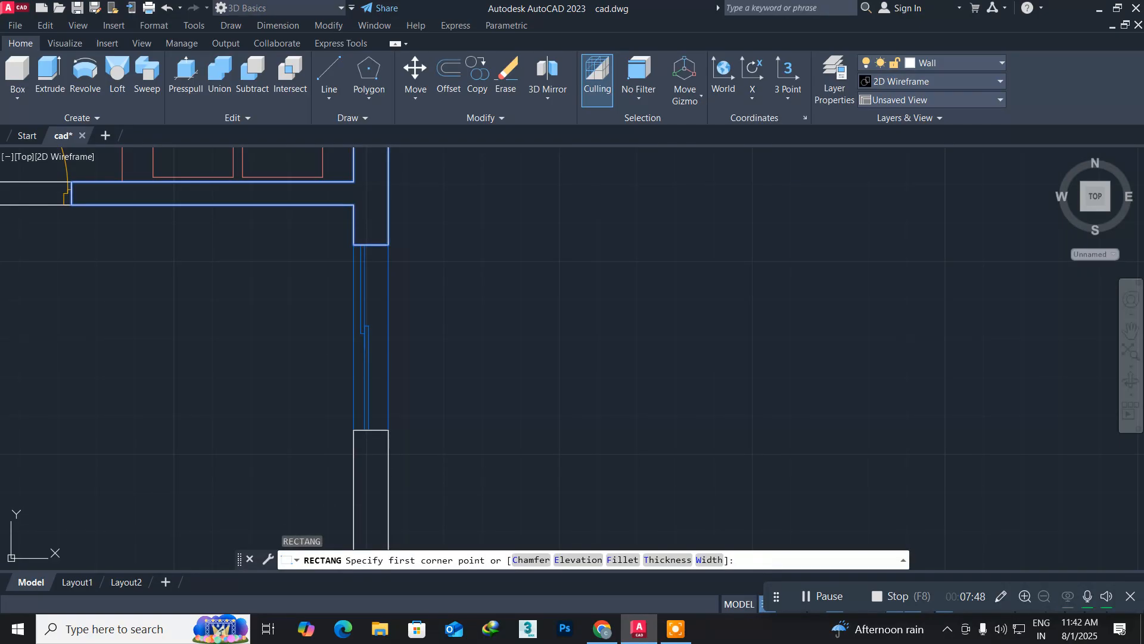
{"action": "left_click", "coordinate": [354, 245]}
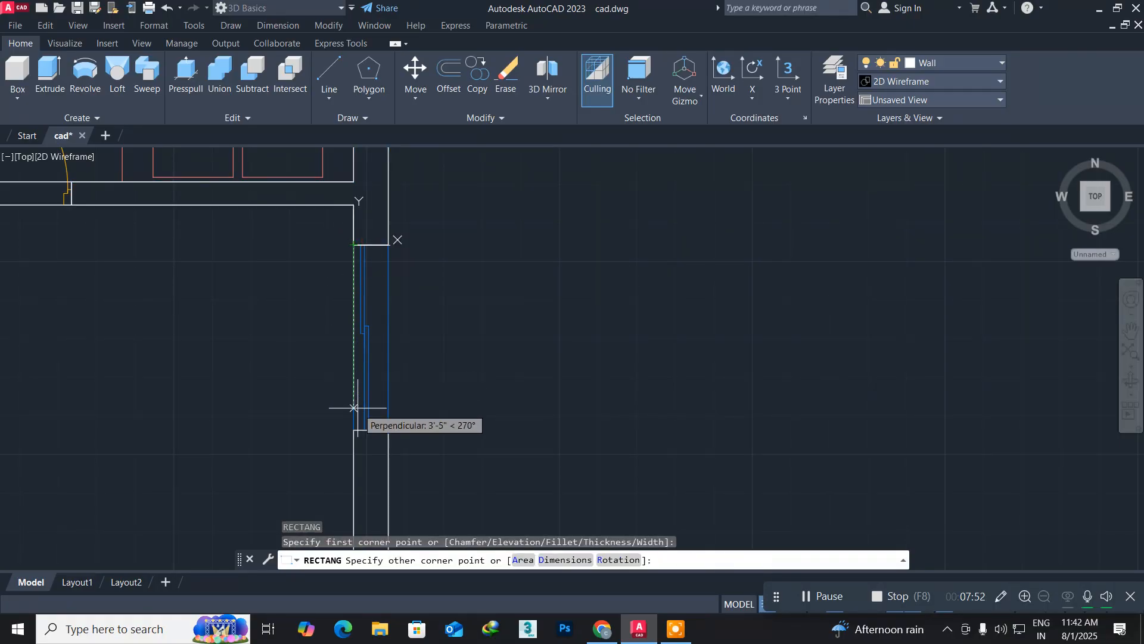
{"action": "left_click", "coordinate": [384, 429]}
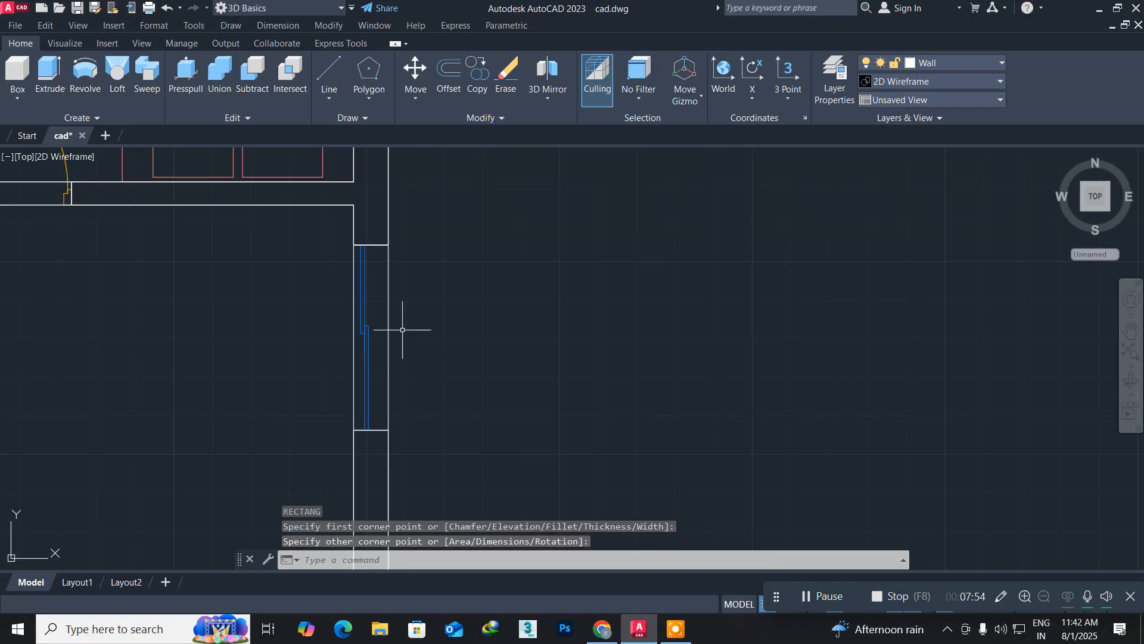
Extrude the east wall's window rectangle with a height of -3'
{"action": "type", "text": "ex"}
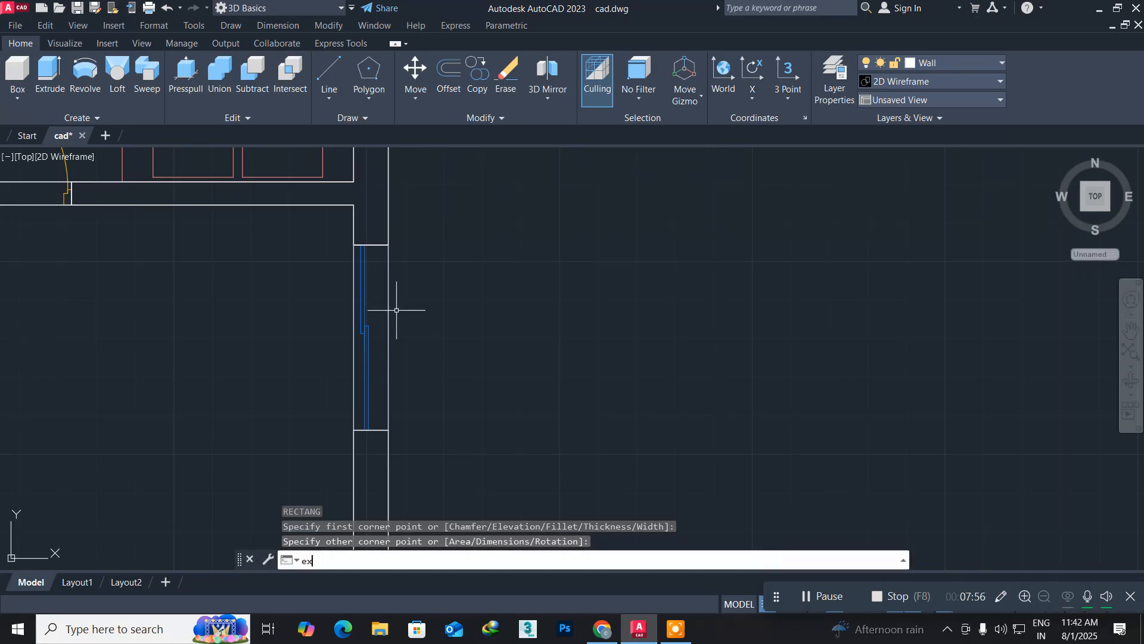
{"action": "type", "text": "t"}
{"action": "key", "text": "Return"}
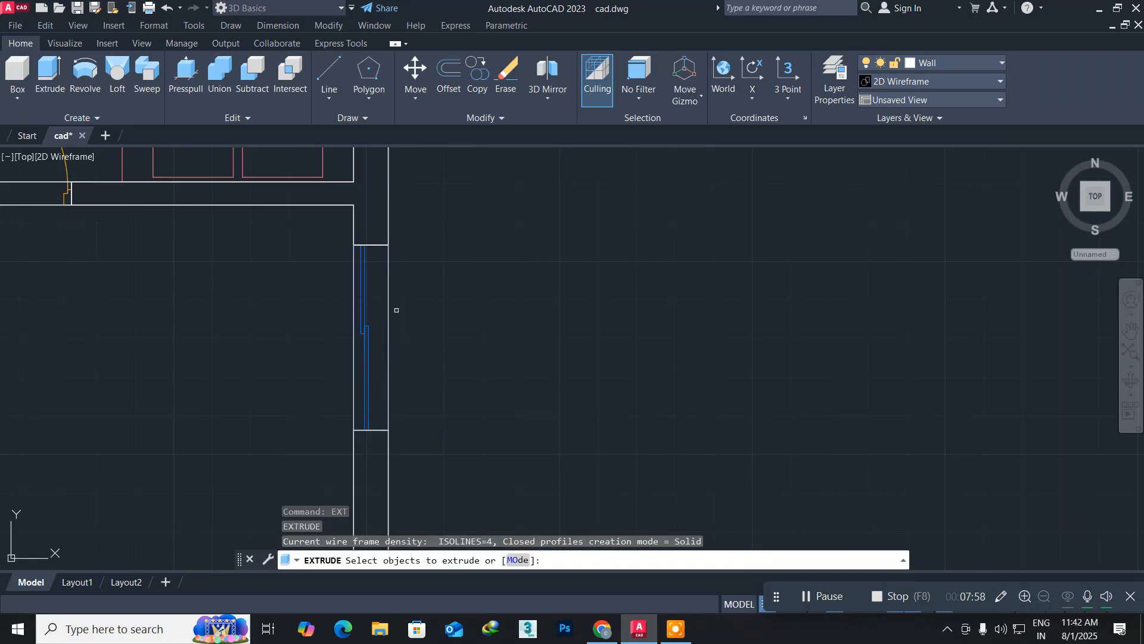
{"action": "left_click", "coordinate": [388, 315]}
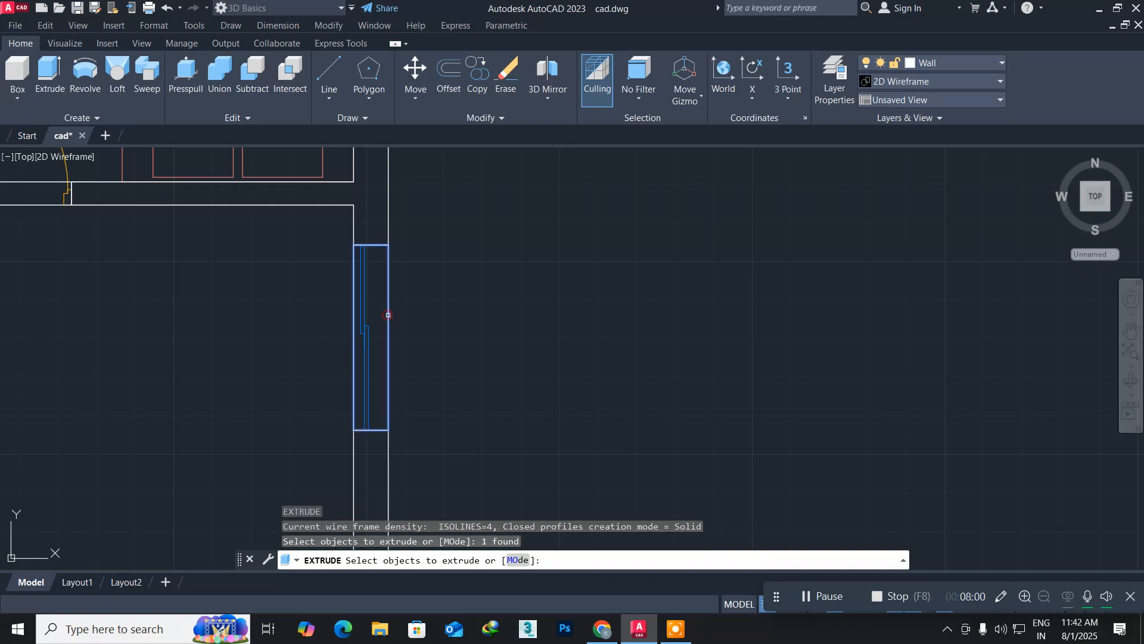
{"action": "key", "text": "Return"}
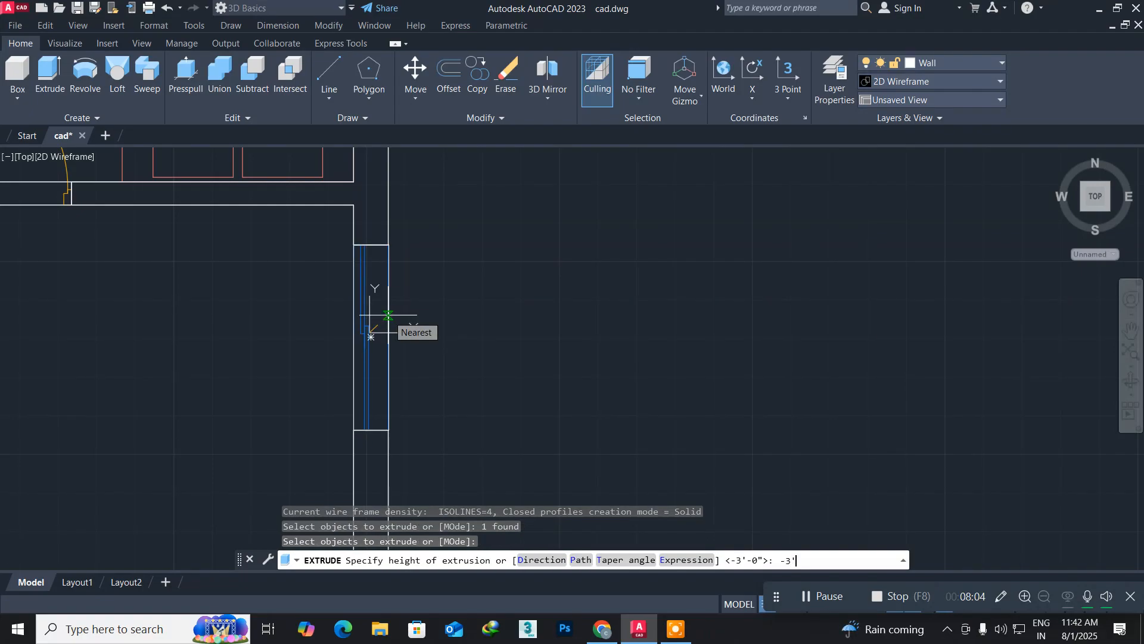
{"action": "key", "text": "Return"}
Draw a rectangle across the door opening south of the east window, from the west wall end's north corner to the east wall end's south corner
{"action": "scroll", "coordinate": [369, 358], "scroll_direction": "down", "scroll_amount": 5}
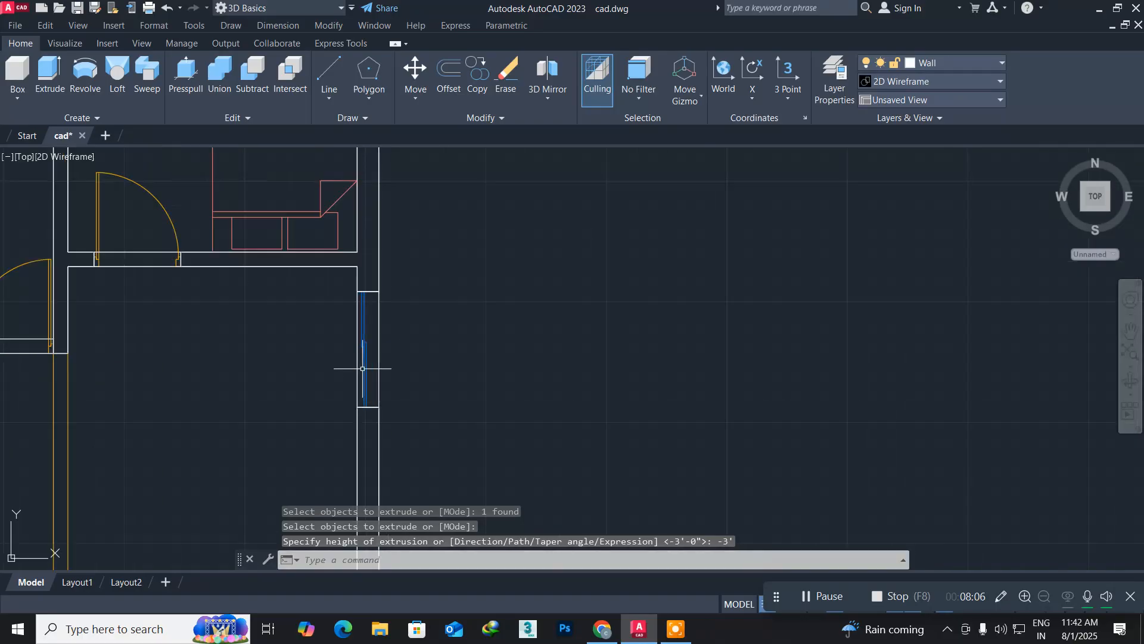
{"action": "middle_click_drag", "start_coordinate": [307, 441], "coordinate": [304, 345]}
{"action": "scroll", "coordinate": [341, 363], "scroll_direction": "up", "scroll_amount": 5}
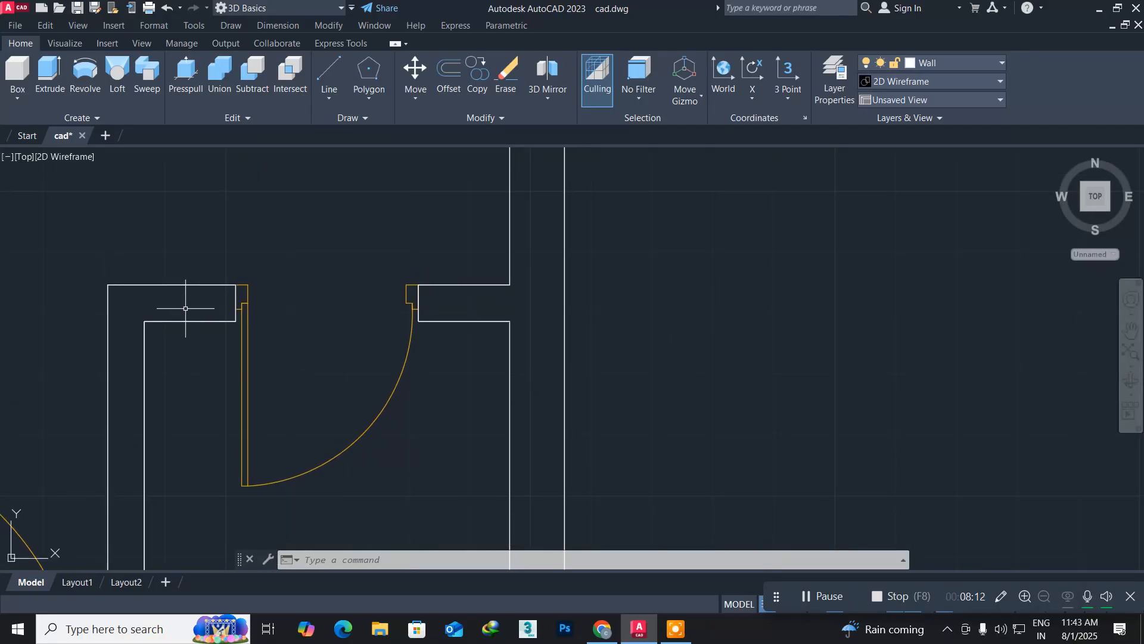
{"action": "scroll", "coordinate": [189, 307], "scroll_direction": "up", "scroll_amount": 4}
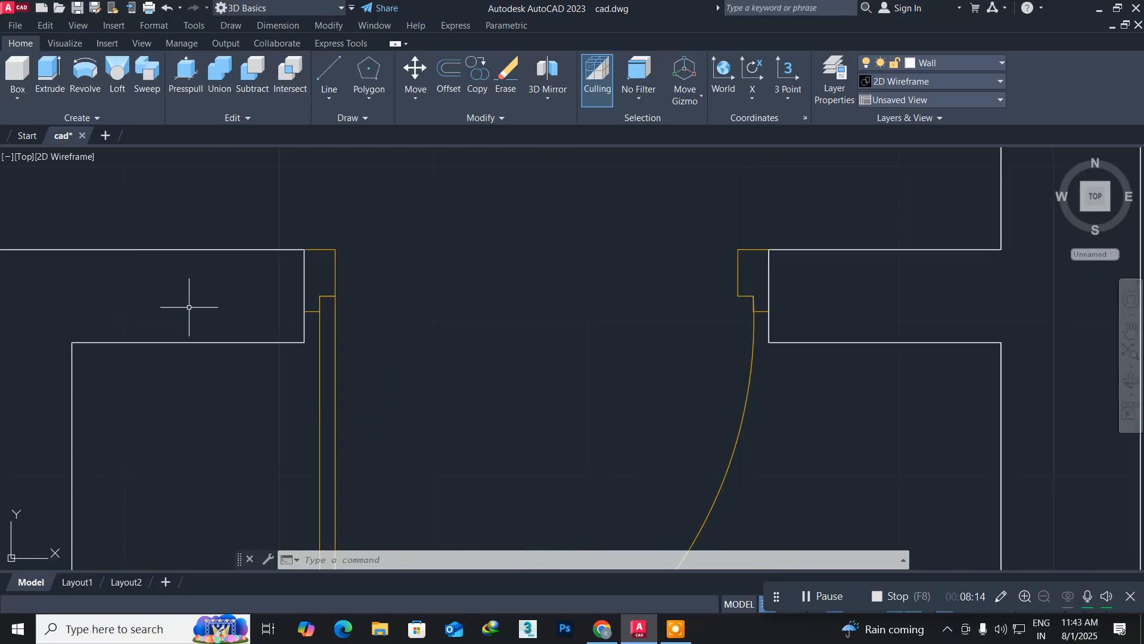
{"action": "type", "text": "rec"}
{"action": "key", "text": "Return"}
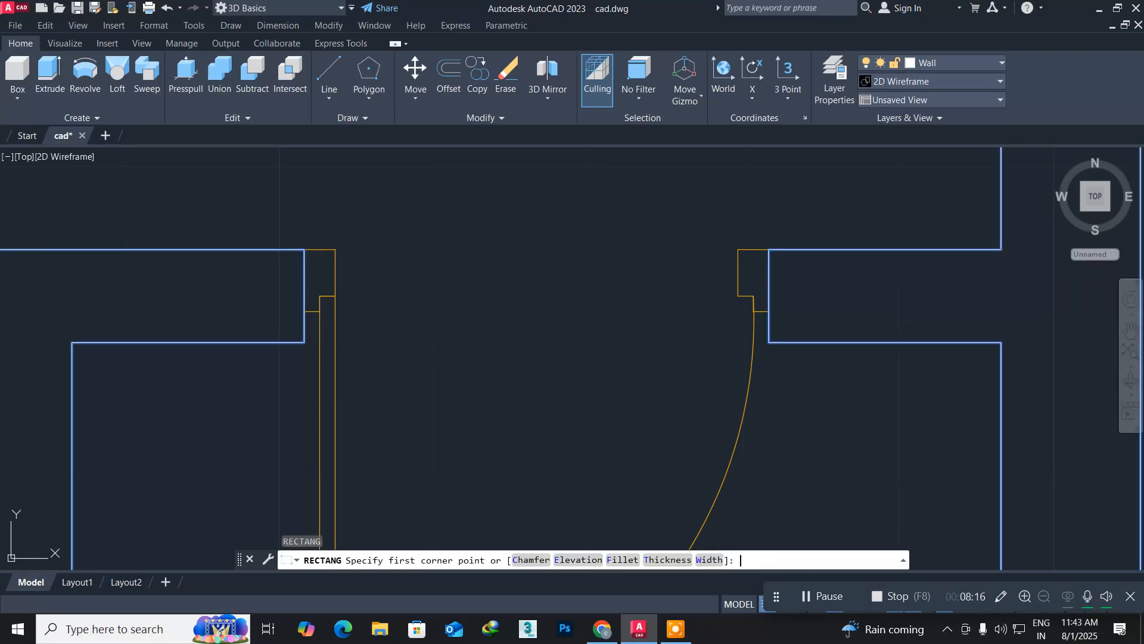
{"action": "left_click", "coordinate": [304, 249]}
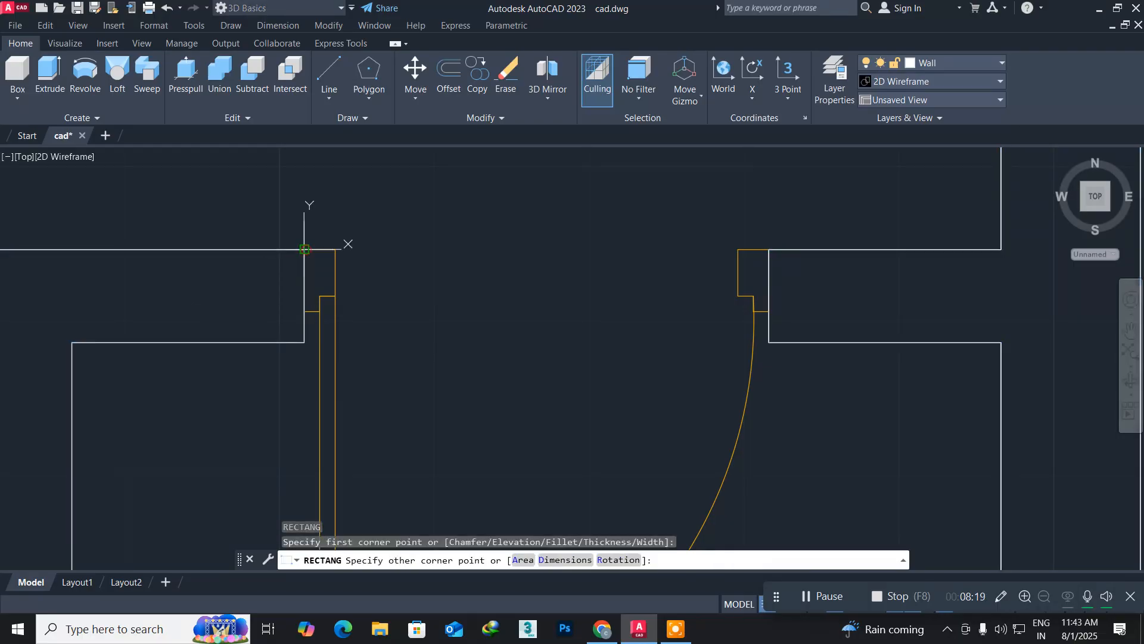
{"action": "left_click", "coordinate": [769, 342]}
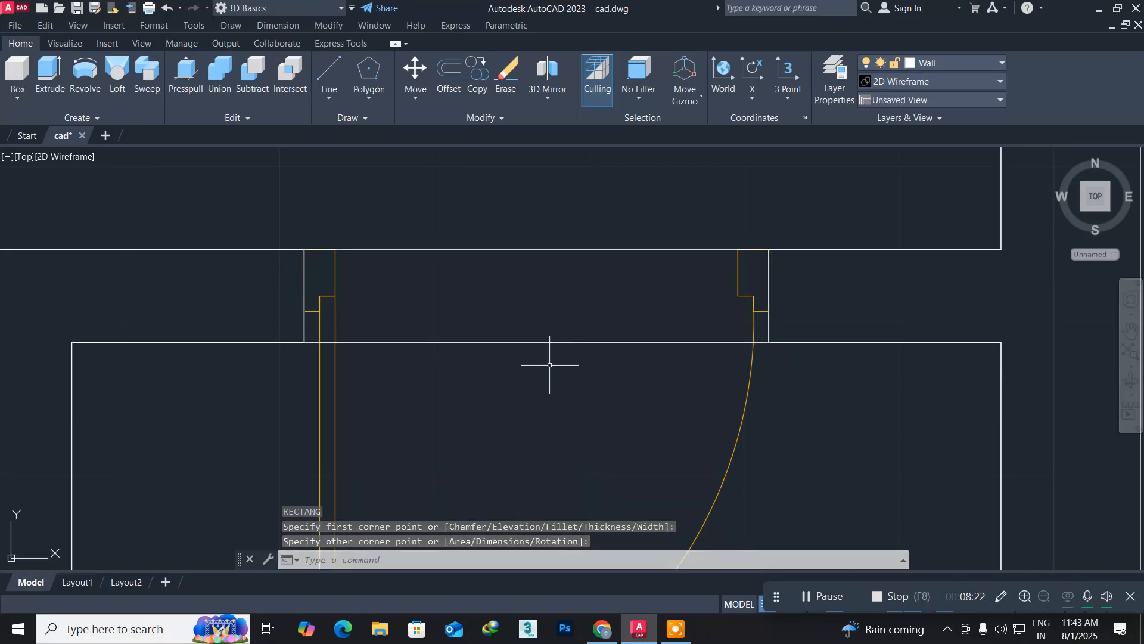
Extrude the rectangle across the door opening south of the east window with a height of -3'
{"action": "type", "text": "EXT"}
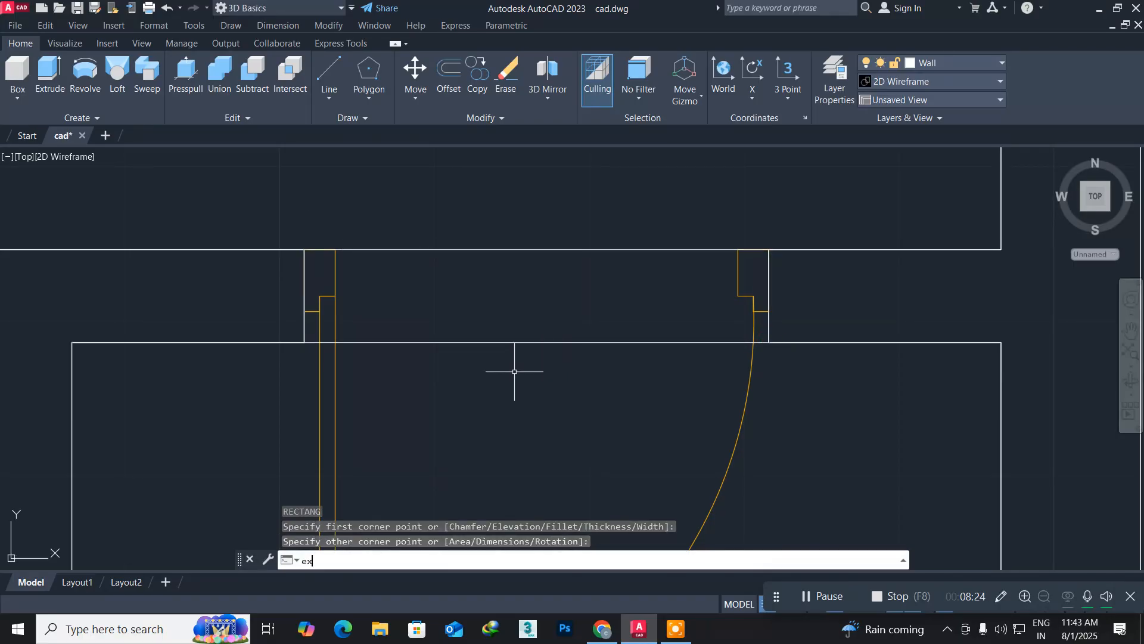
{"action": "key", "text": "Return"}
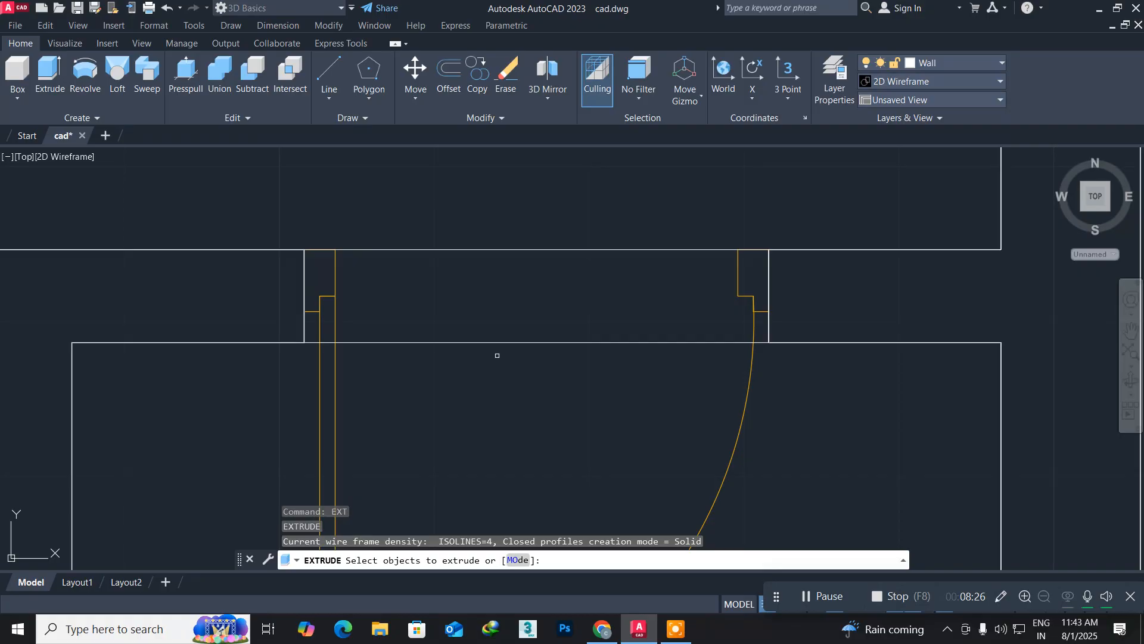
{"action": "left_click", "coordinate": [495, 342]}
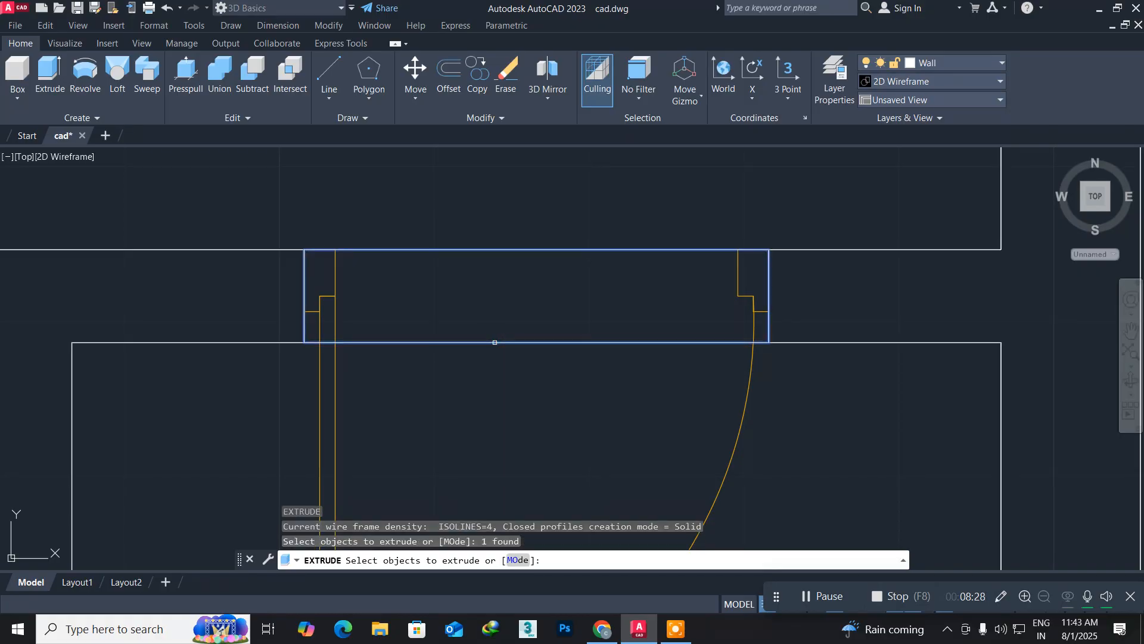
{"action": "key", "text": "Return"}
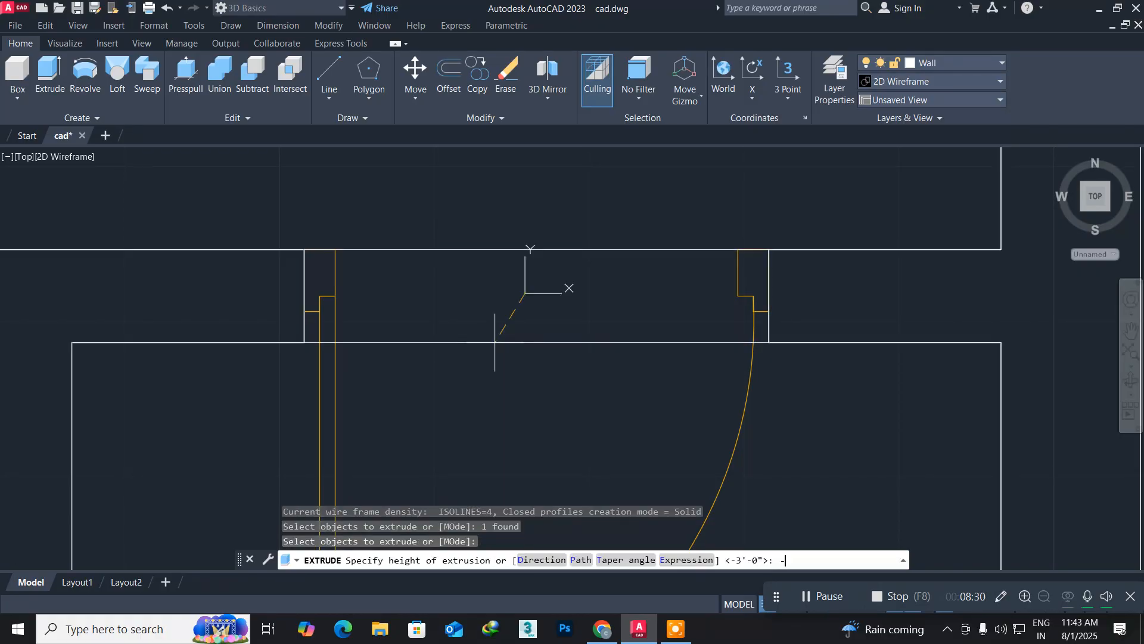
{"action": "key", "text": "Return"}
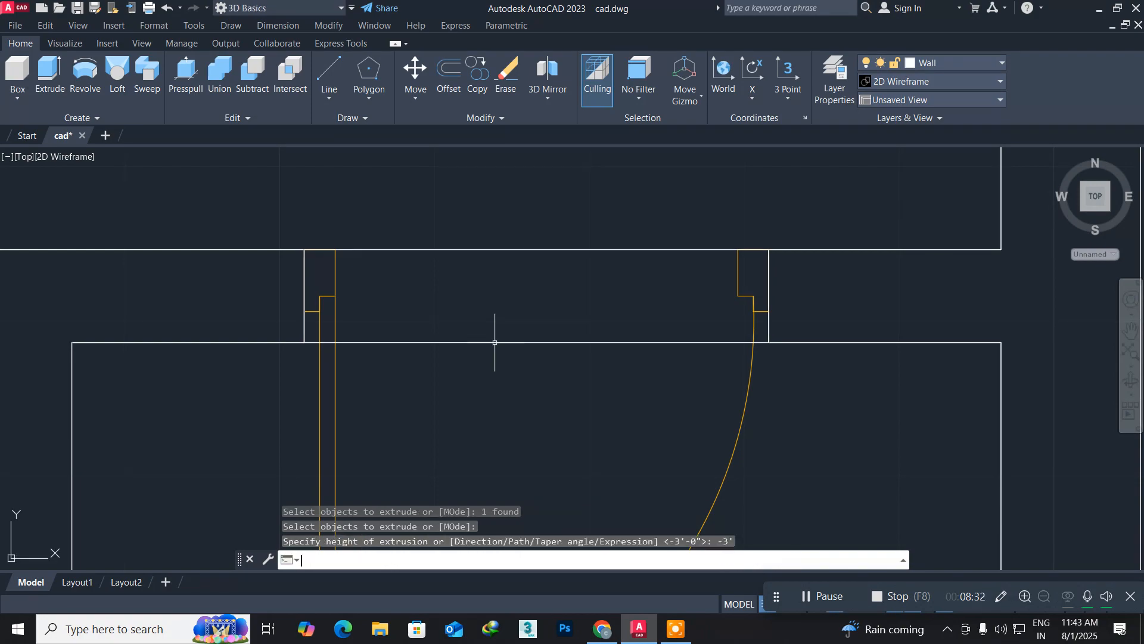
Switch the model from the top view to the SW Isometric view
{"action": "scroll", "coordinate": [453, 338], "scroll_direction": "down", "scroll_amount": 5}
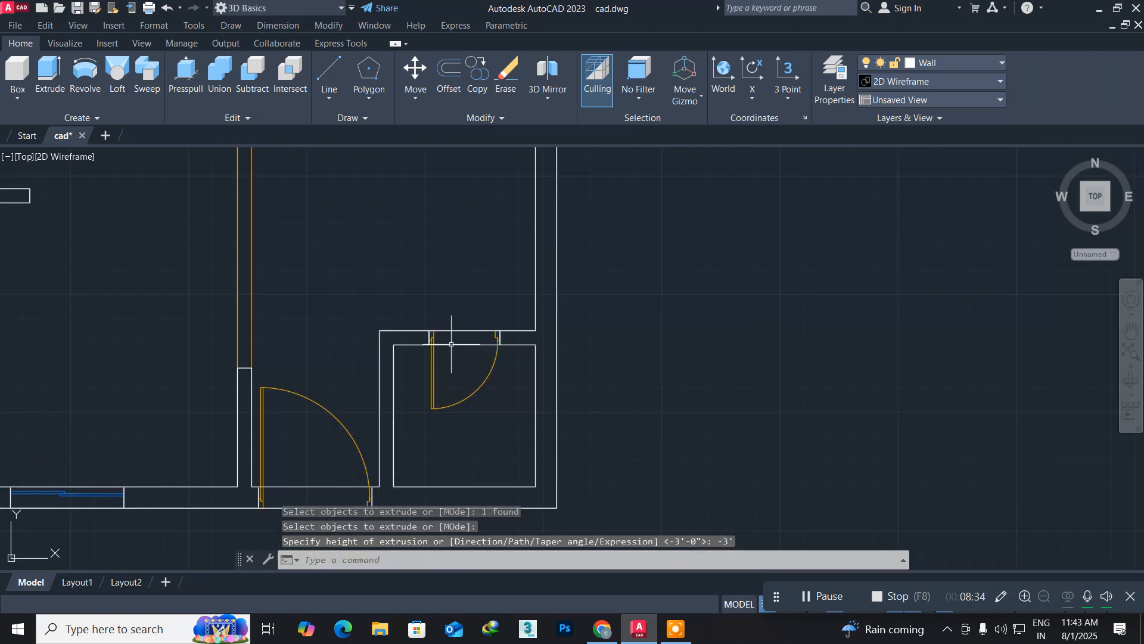
{"action": "scroll", "coordinate": [450, 346], "scroll_direction": "down", "scroll_amount": 2}
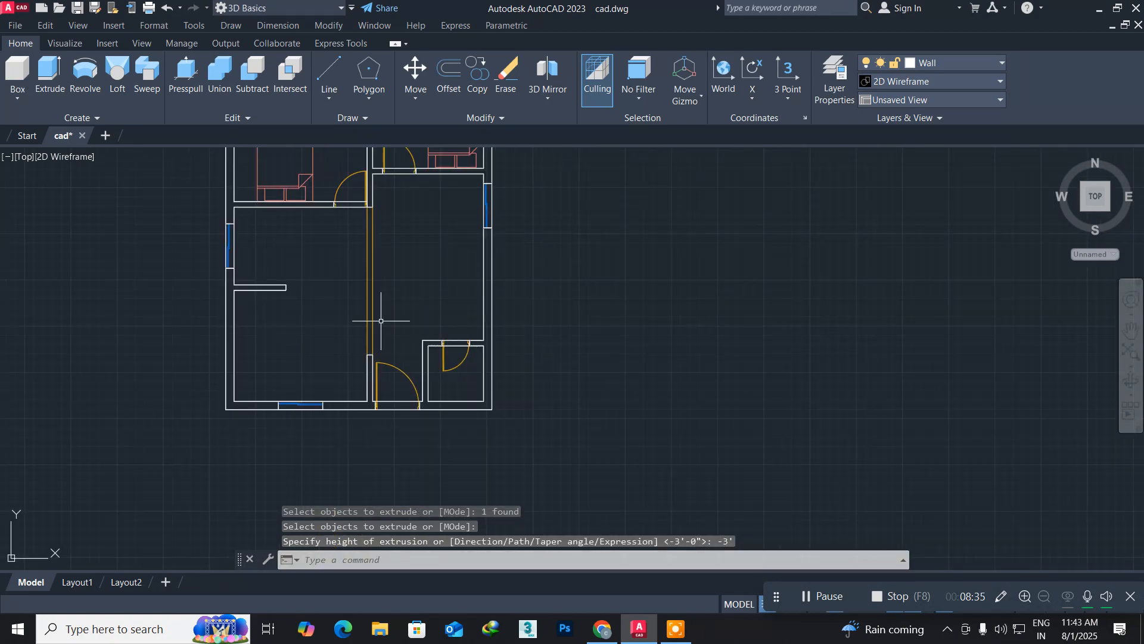
{"action": "left_click", "coordinate": [23, 158]}
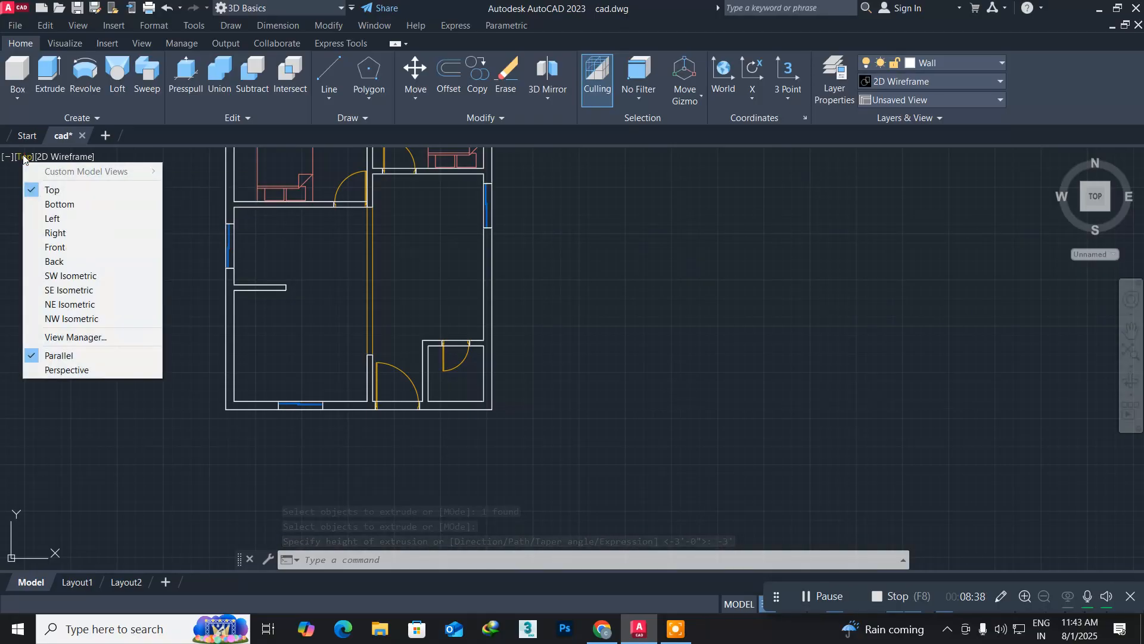
{"action": "left_click", "coordinate": [77, 275]}
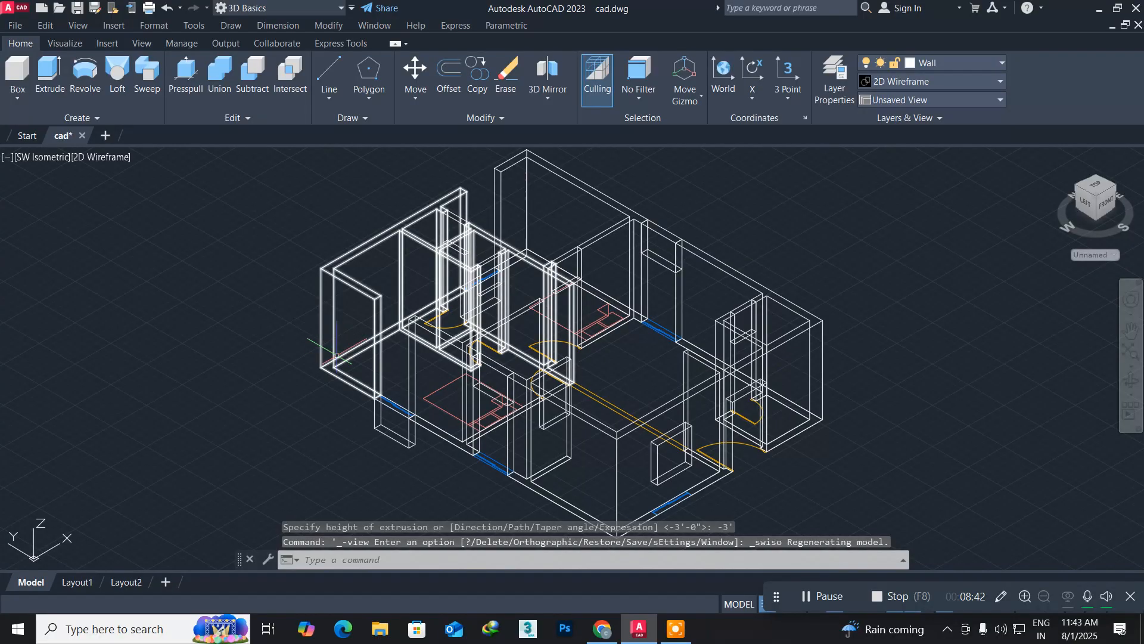
Move the west wall's northern window solid up from its lower outer north corner to the wall's base corner at floor level
{"action": "scroll", "coordinate": [366, 428], "scroll_direction": "up", "scroll_amount": 4}
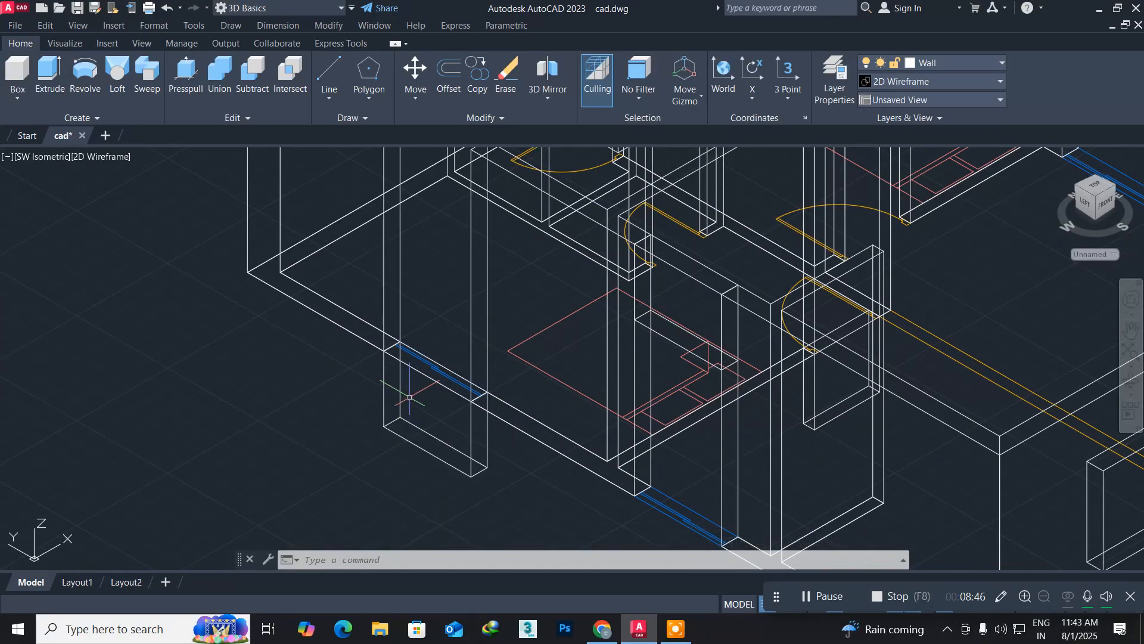
{"action": "scroll", "coordinate": [409, 396], "scroll_direction": "up", "scroll_amount": 2}
{"action": "scroll", "coordinate": [410, 397], "scroll_direction": "up", "scroll_amount": 2}
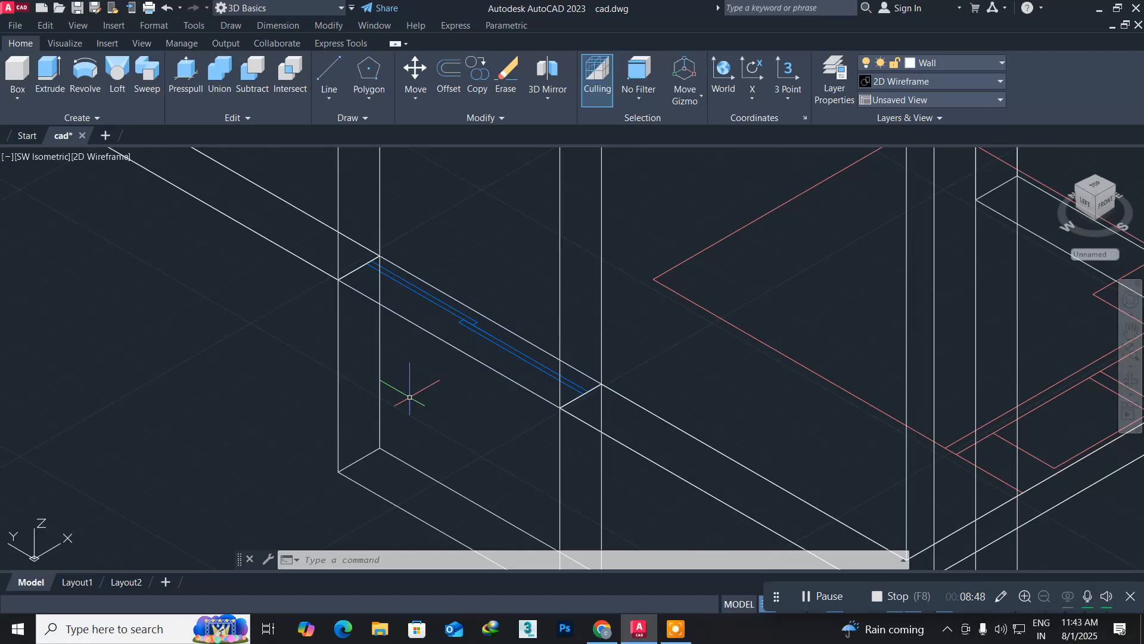
{"action": "middle_click_drag", "start_coordinate": [409, 396], "coordinate": [317, 393]}
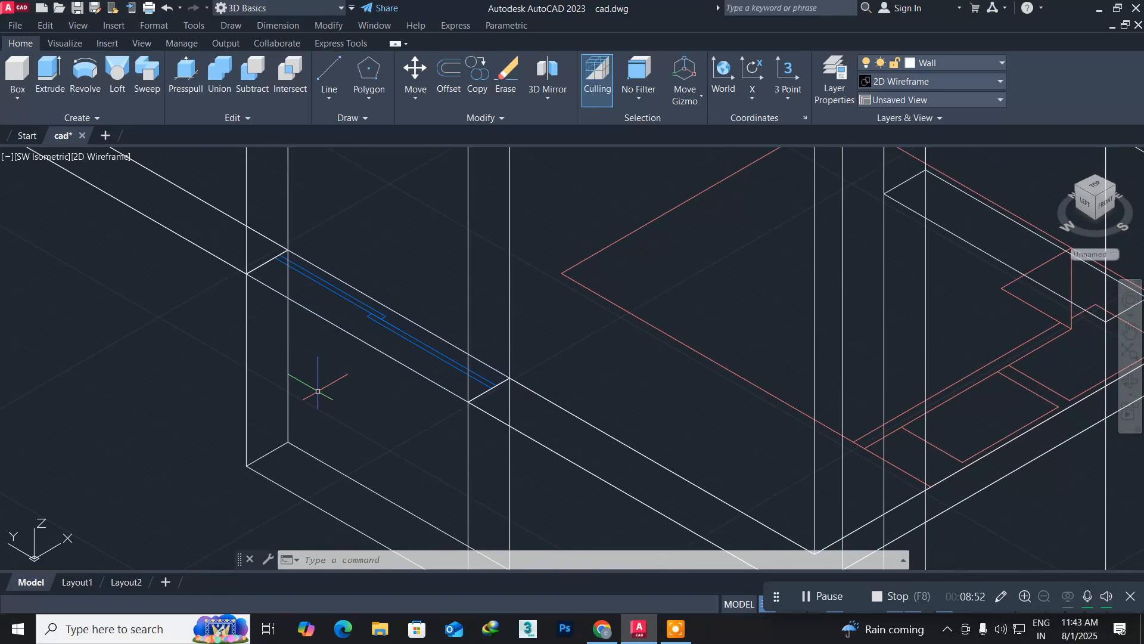
{"action": "type", "text": "m"}
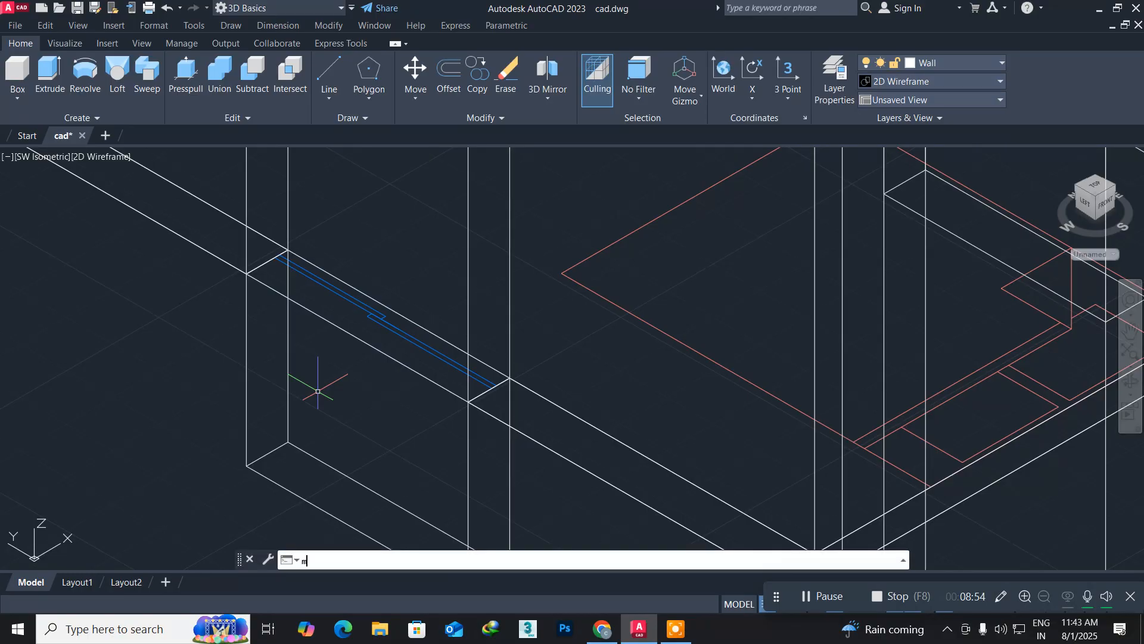
{"action": "key", "text": "Return"}
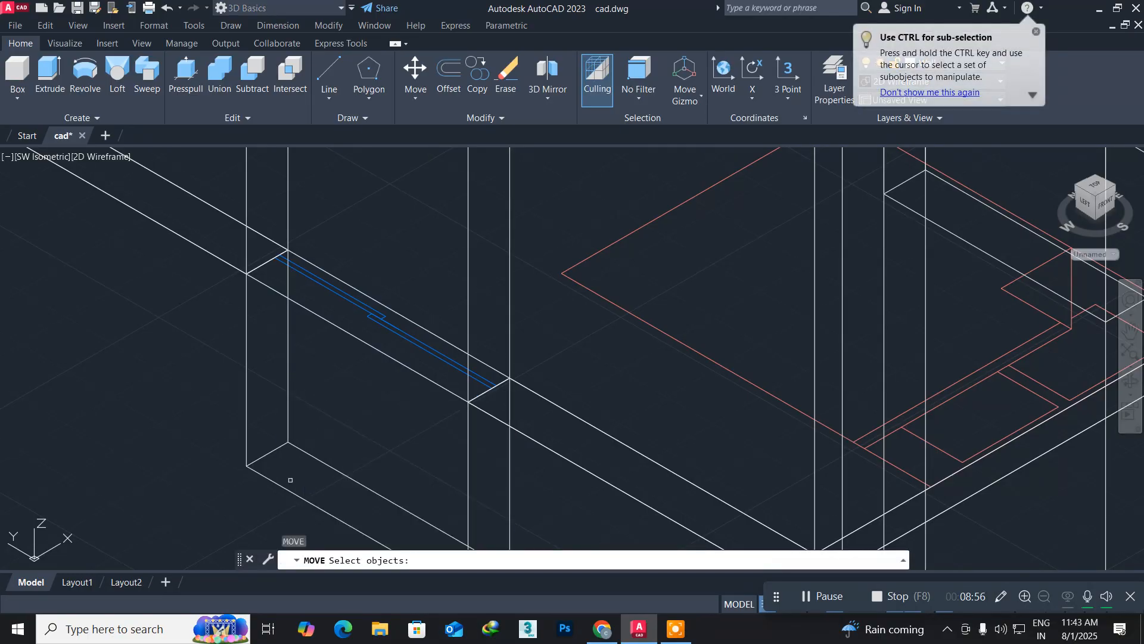
{"action": "left_click", "coordinate": [281, 485]}
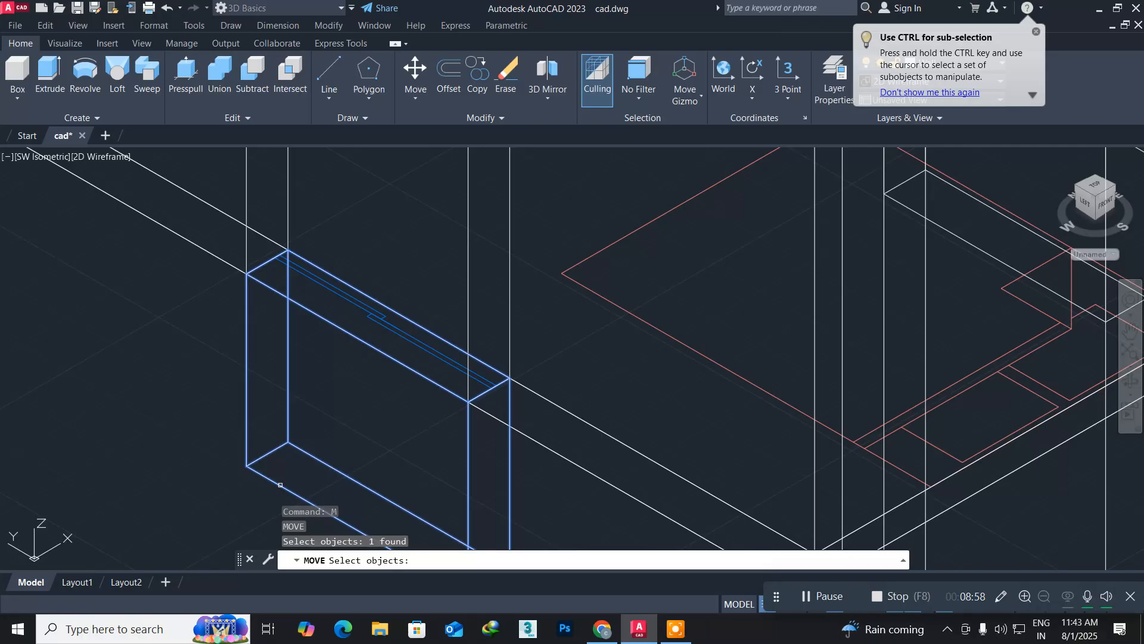
{"action": "key", "text": "Return"}
{"action": "left_click", "coordinate": [246, 466]}
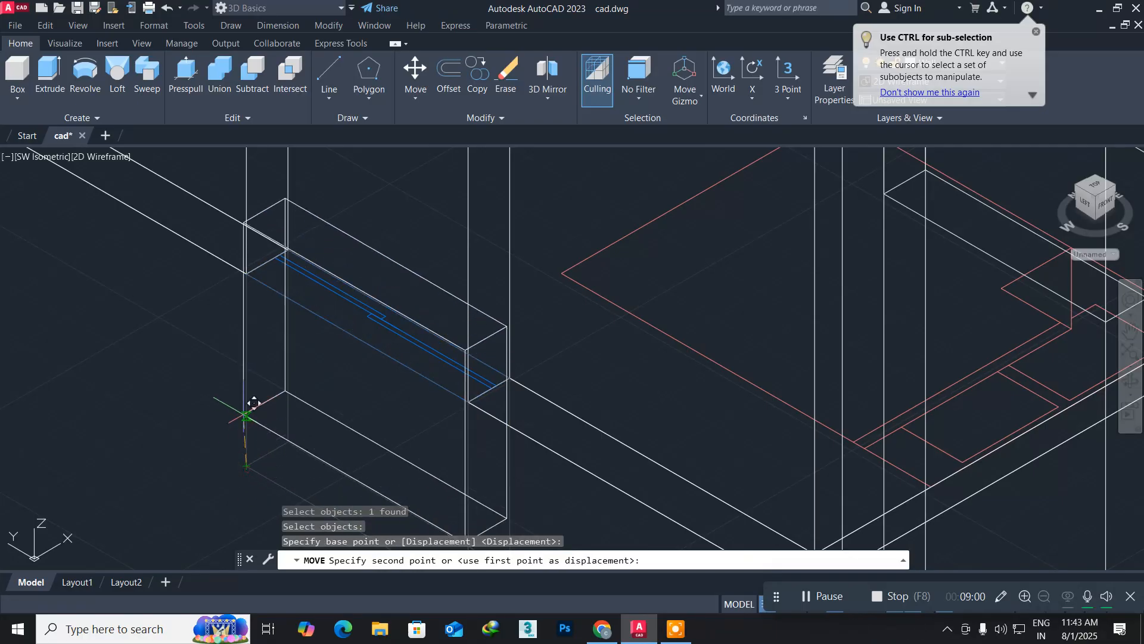
{"action": "left_click", "coordinate": [246, 273]}
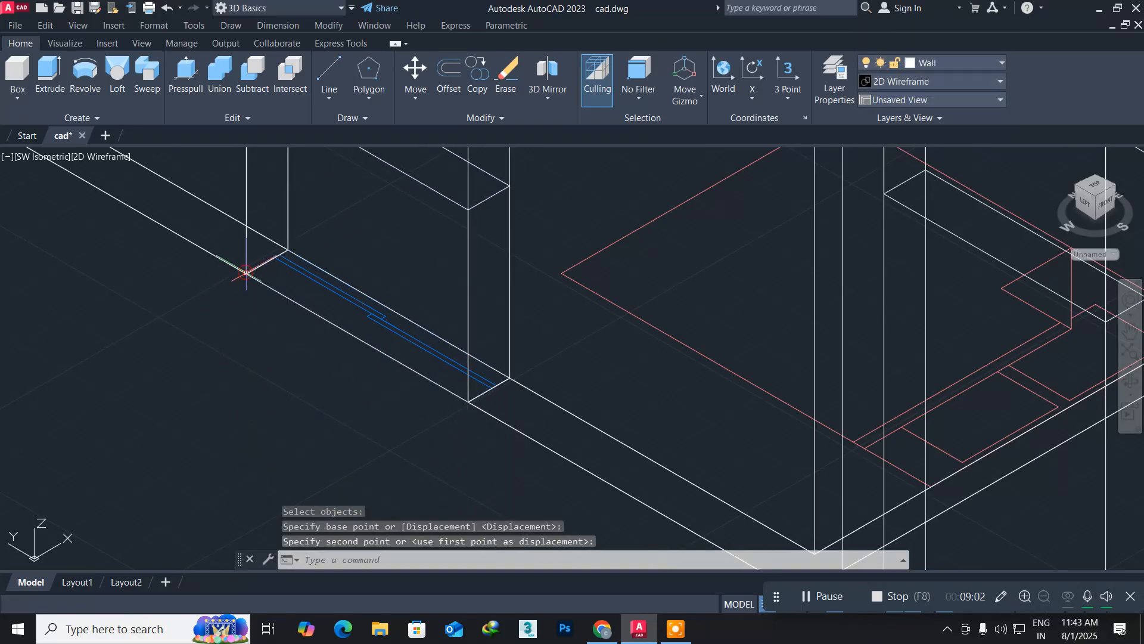
Copy the northern west window's sill solid from its upper outer north corner to the wall's top corner above the opening
{"action": "scroll", "coordinate": [303, 308], "scroll_direction": "down", "scroll_amount": 2}
{"action": "middle_click_drag", "start_coordinate": [297, 292], "coordinate": [312, 441]}
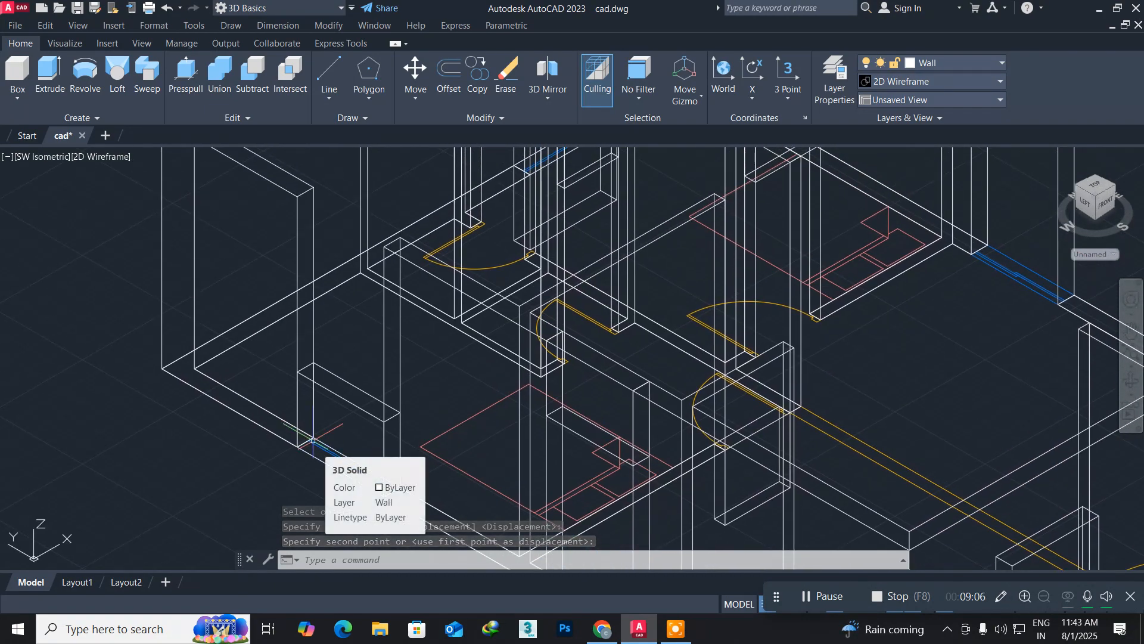
{"action": "type", "text": "co"}
{"action": "key", "text": "Return"}
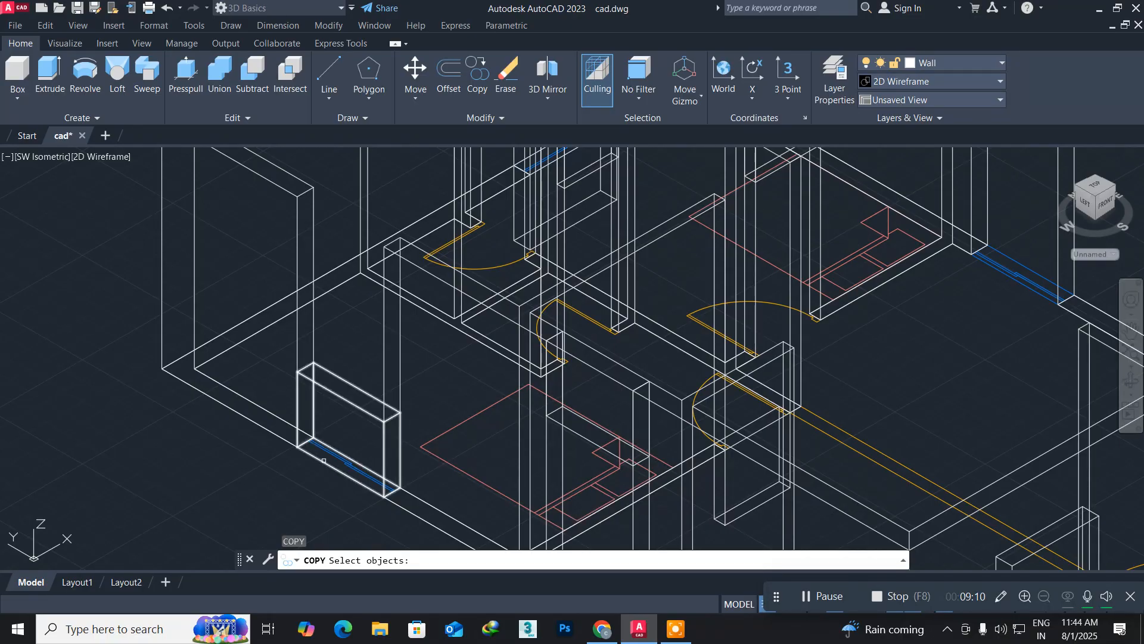
{"action": "left_click", "coordinate": [323, 460]}
{"action": "key", "text": "Return"}
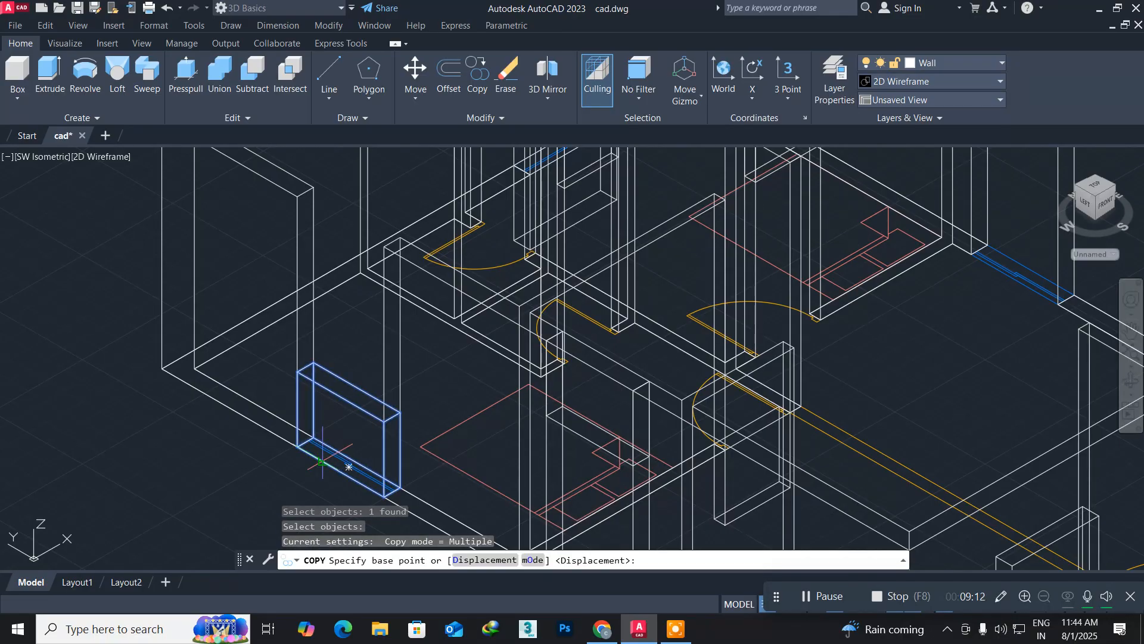
{"action": "left_click", "coordinate": [297, 372]}
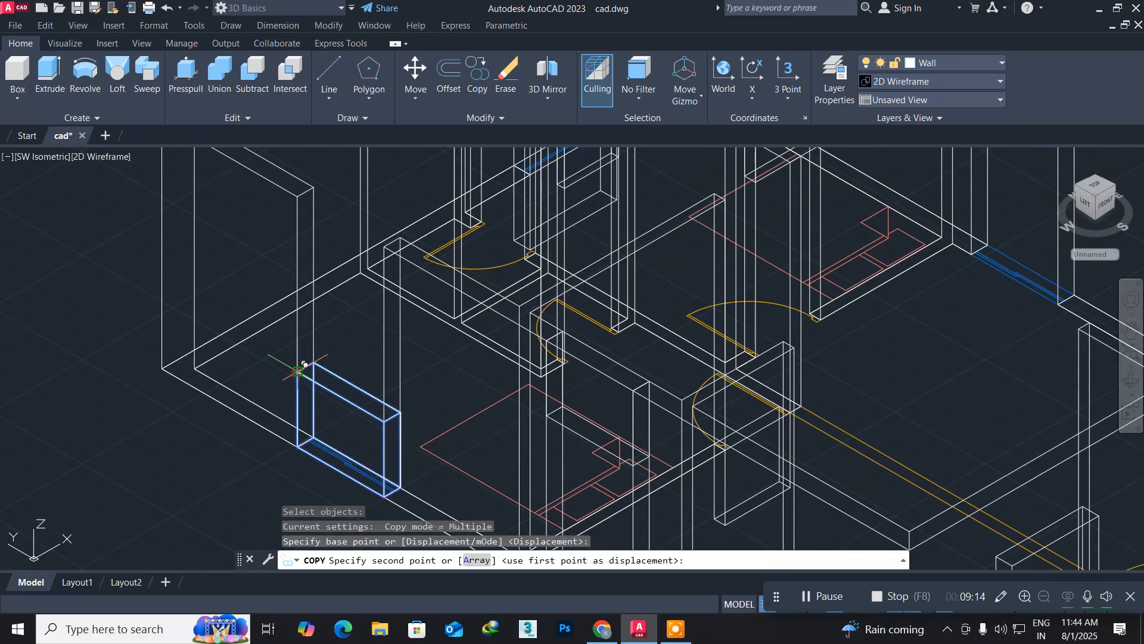
{"action": "left_click", "coordinate": [298, 188]}
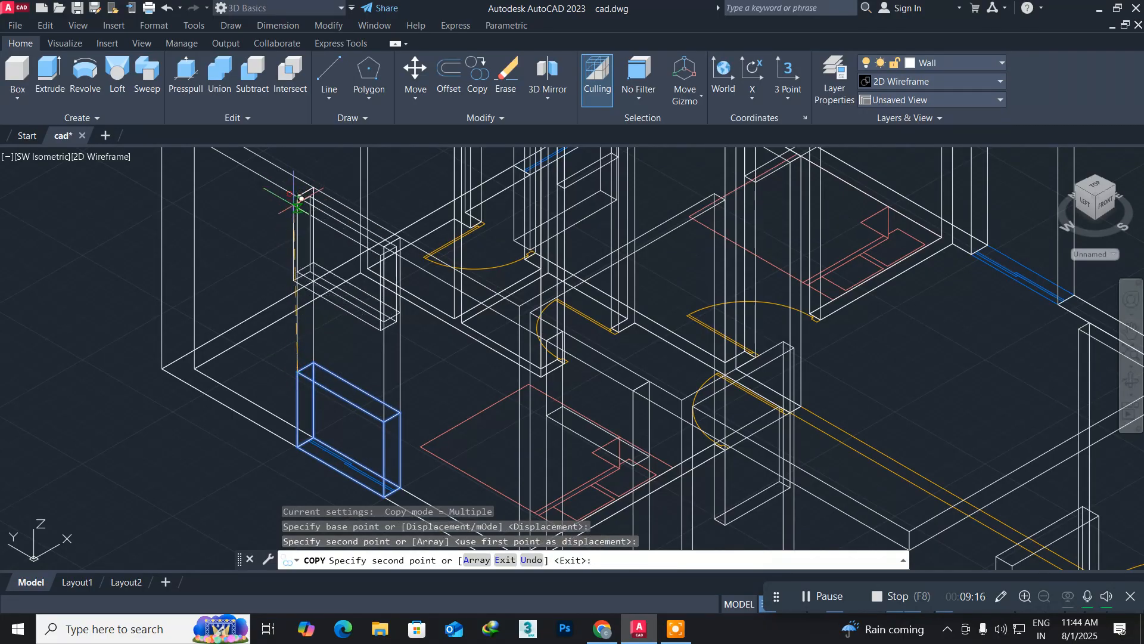
{"action": "key", "text": "Return"}
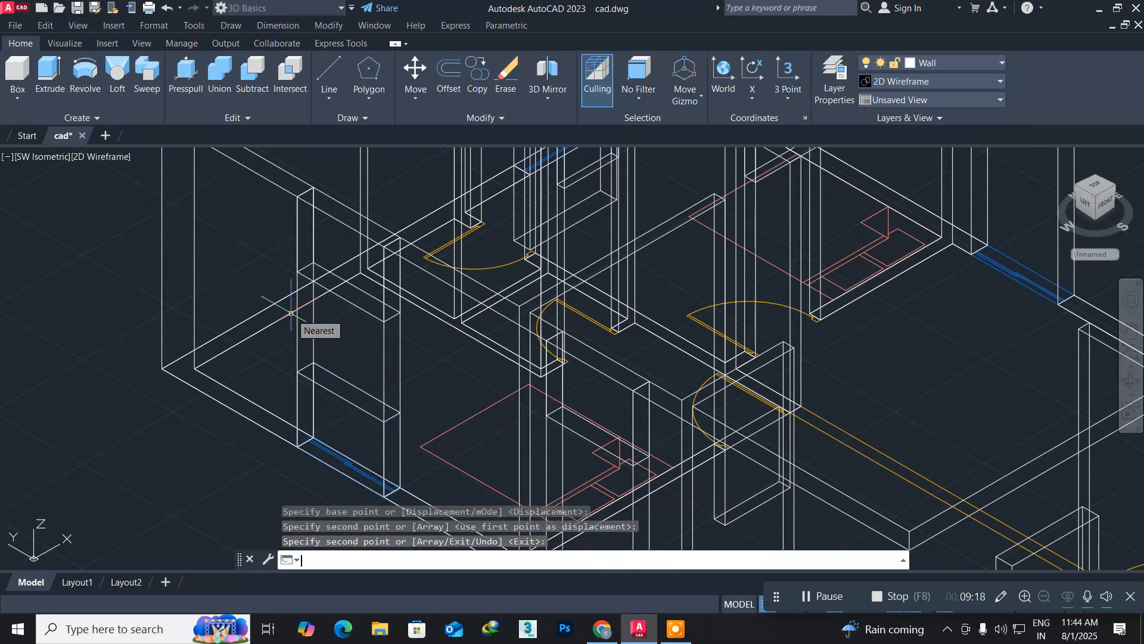
Copy the solid above the west wall's southern window from its lower outer north corner to the opening's base corner at floor level
{"action": "middle_click_drag", "start_coordinate": [447, 396], "coordinate": [288, 242]}
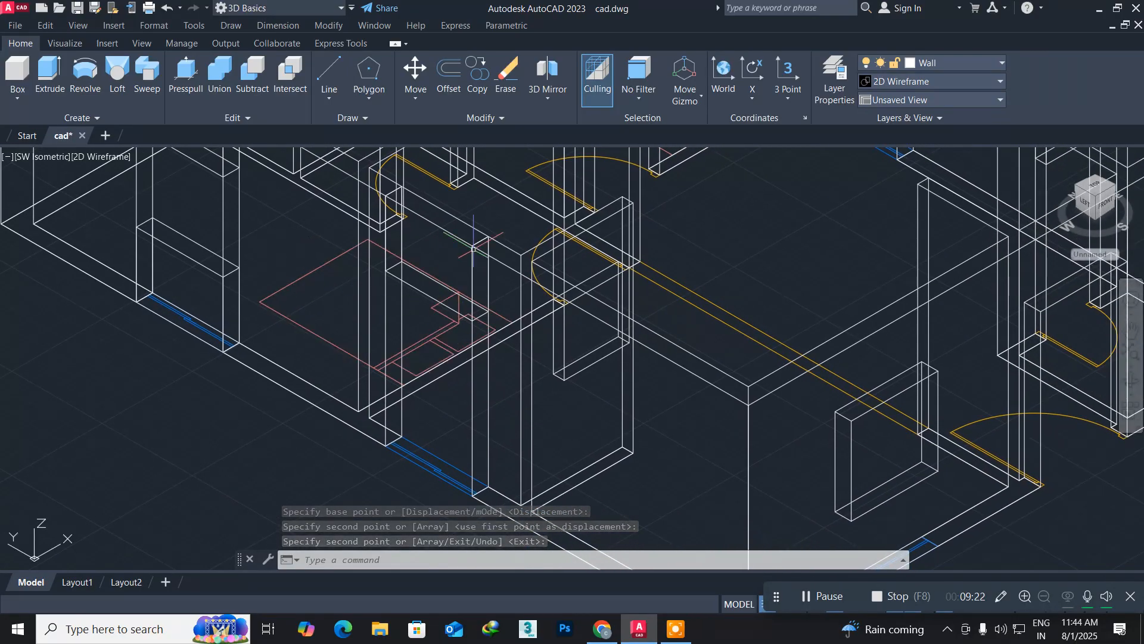
{"action": "scroll", "coordinate": [454, 244], "scroll_direction": "up", "scroll_amount": 2}
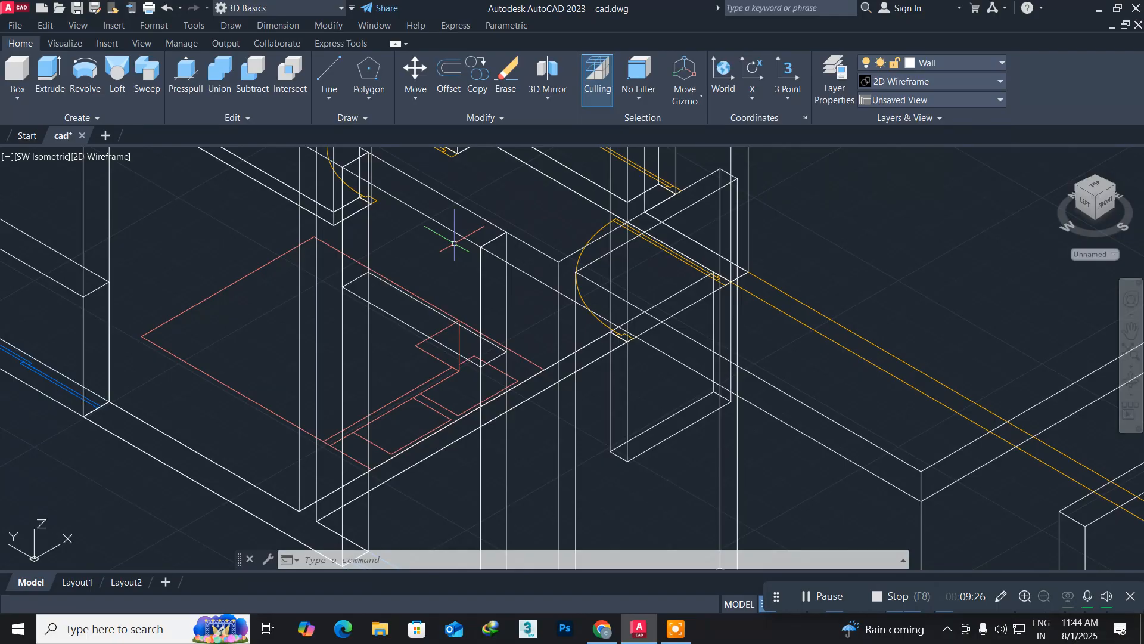
{"action": "type", "text": "o"}
{"action": "key", "text": "Return"}
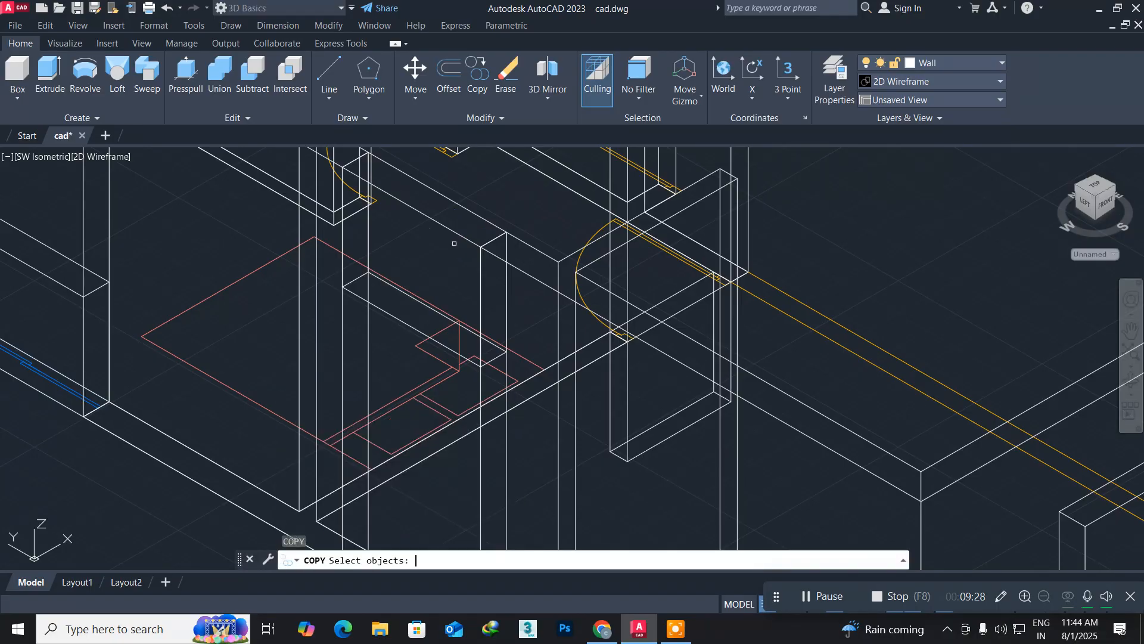
{"action": "left_click", "coordinate": [392, 311]}
{"action": "key", "text": "Return"}
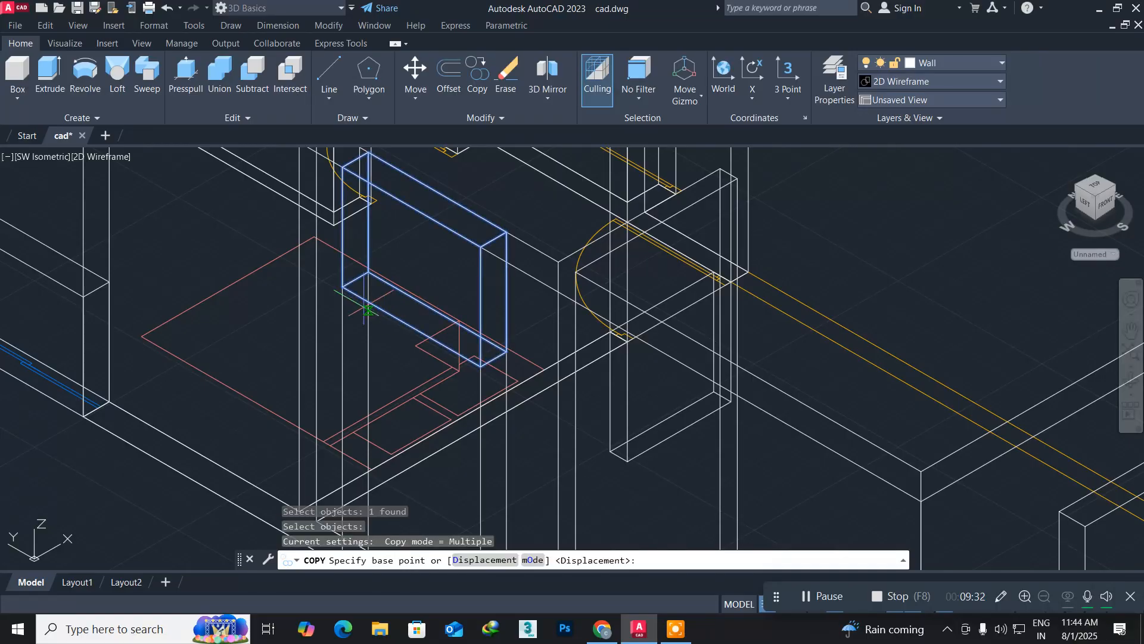
{"action": "left_click", "coordinate": [343, 287]}
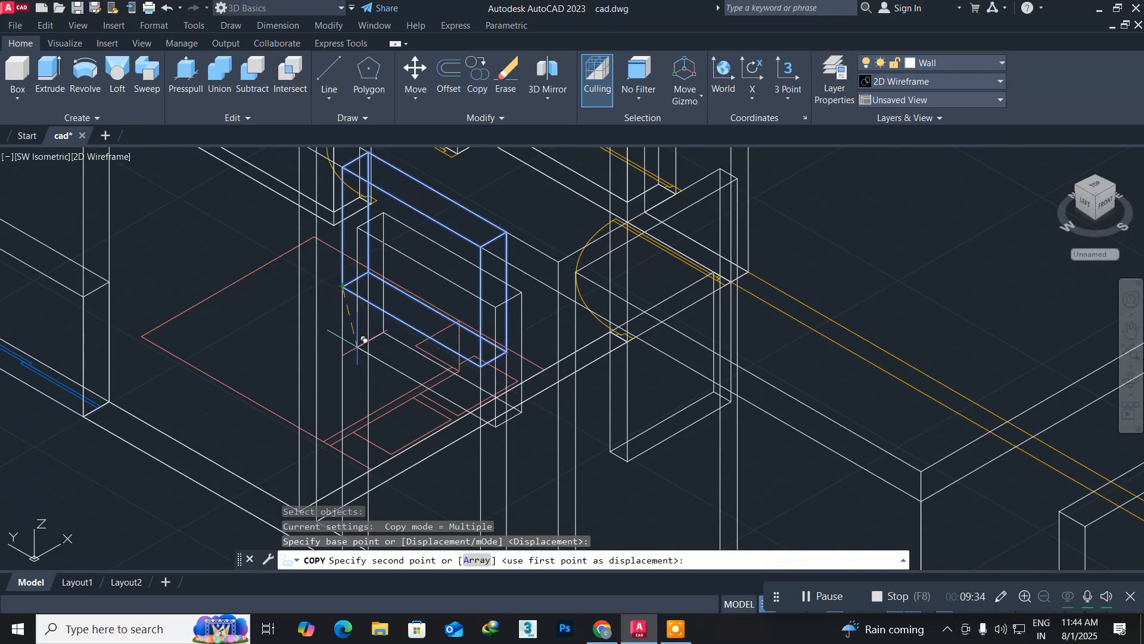
{"action": "scroll", "coordinate": [362, 293], "scroll_direction": "down", "scroll_amount": 5}
{"action": "scroll", "coordinate": [366, 334], "scroll_direction": "up", "scroll_amount": 5}
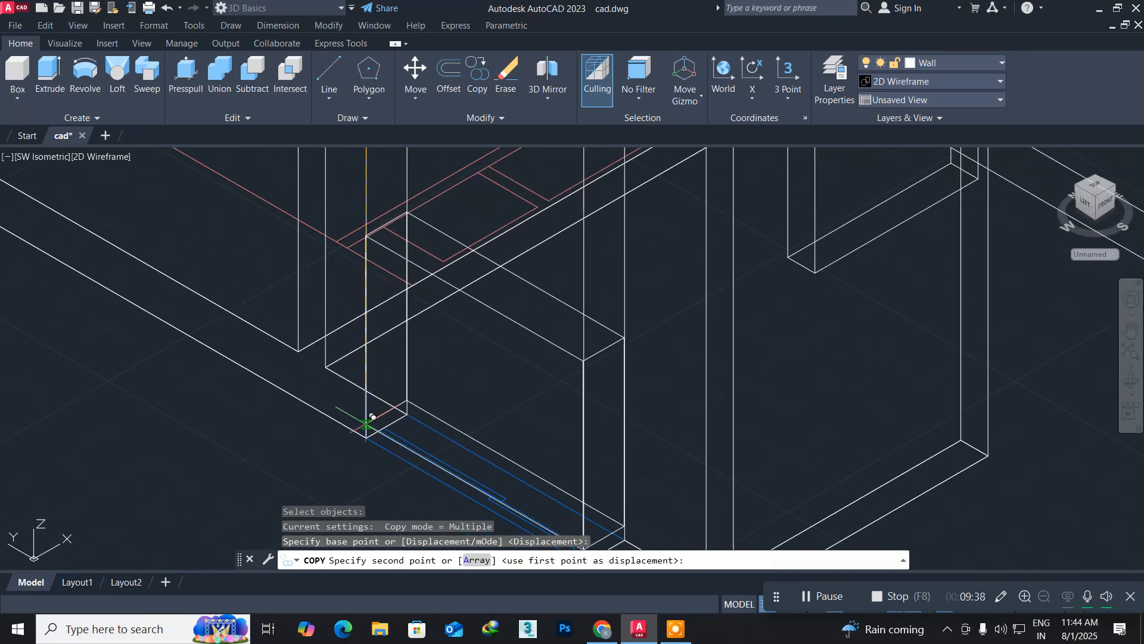
{"action": "left_click", "coordinate": [367, 436]}
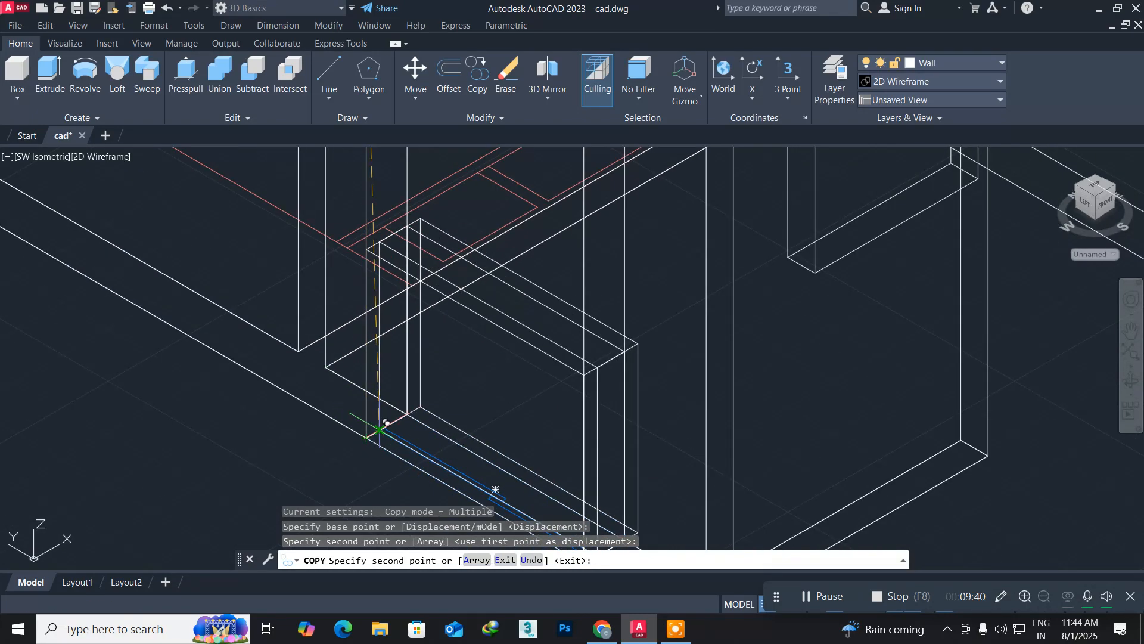
{"action": "key", "text": "Return"}
{"action": "scroll", "coordinate": [357, 388], "scroll_direction": "down", "scroll_amount": 5}
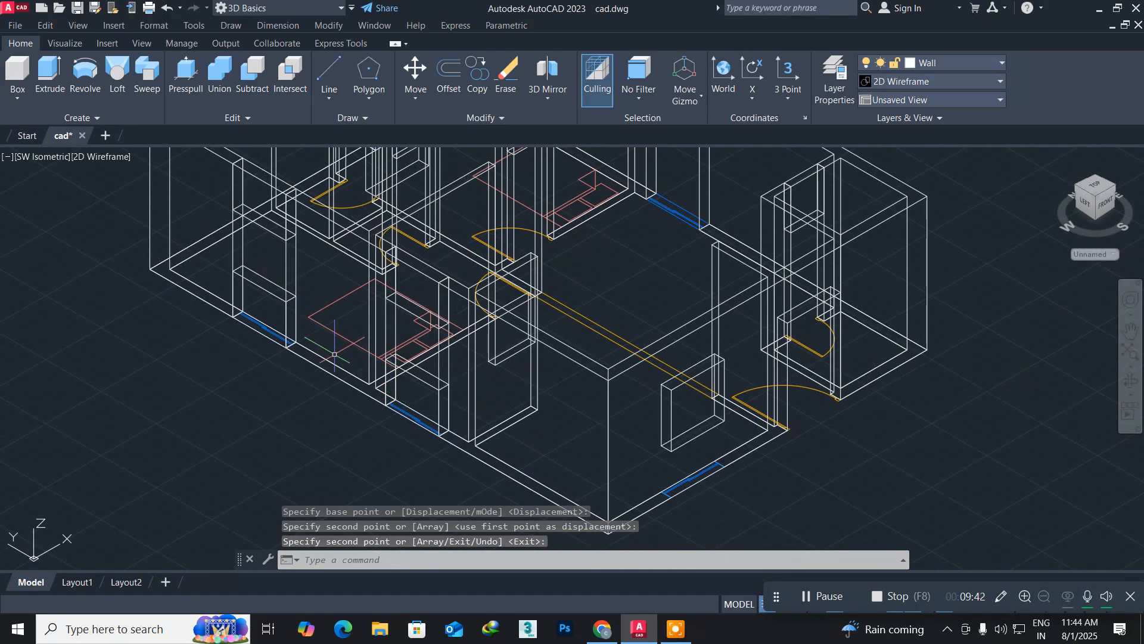
Union the north wall solid, the northern west window's upper and lower fill solids, and the adjoining west wall segment
{"action": "middle_click_drag", "start_coordinate": [334, 354], "coordinate": [384, 452]}
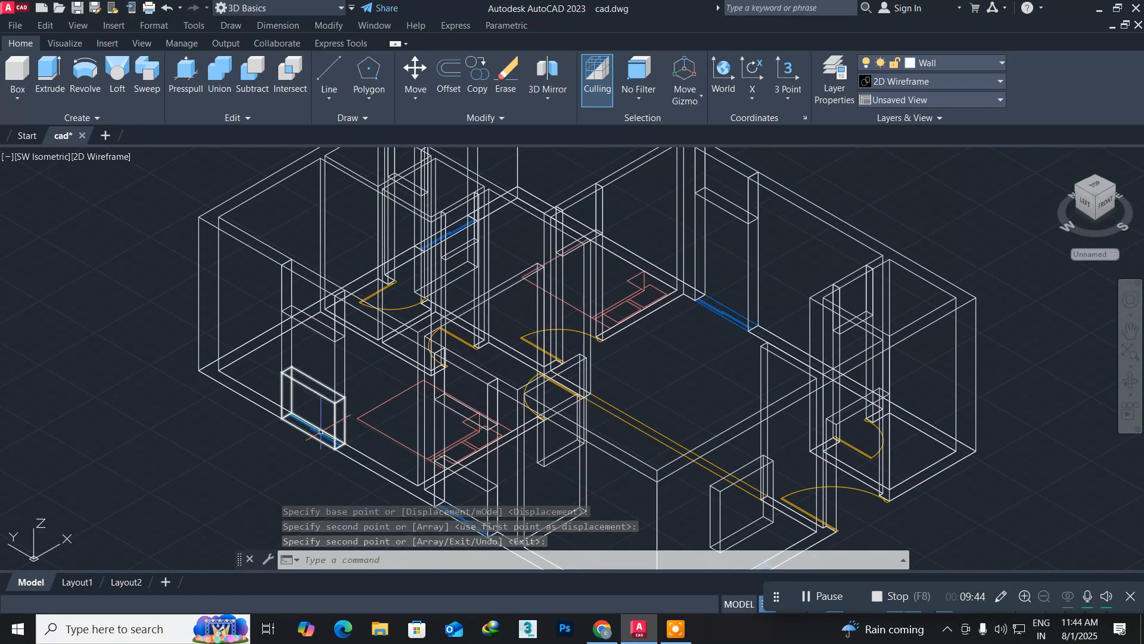
{"action": "type", "text": "u"}
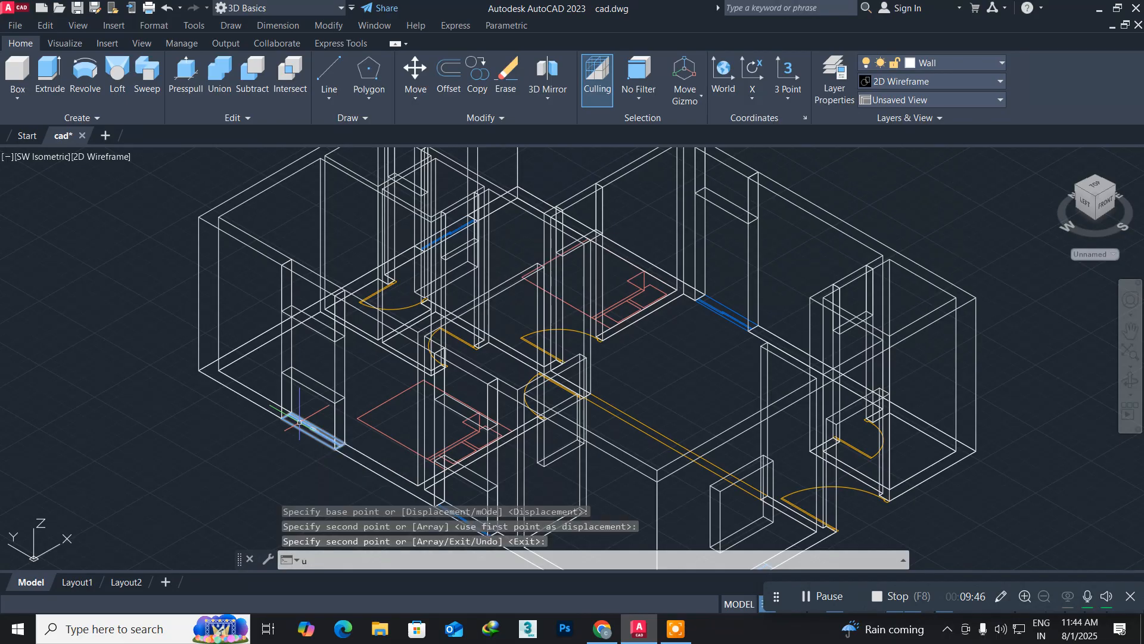
{"action": "type", "text": "ni"}
{"action": "key", "text": "Return"}
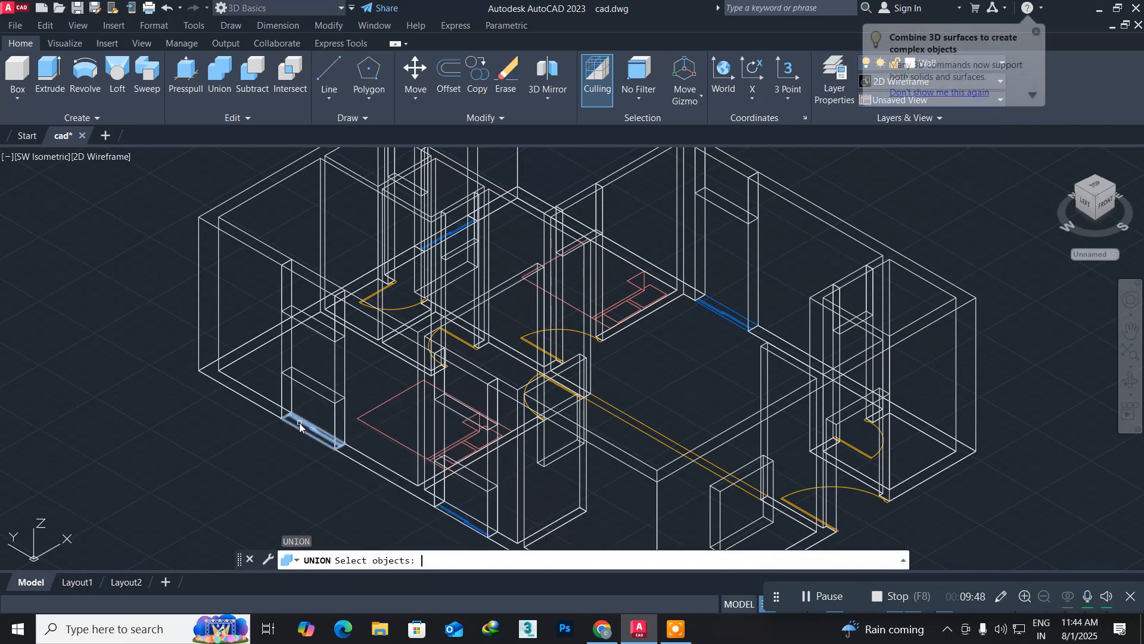
{"action": "left_click", "coordinate": [257, 249]}
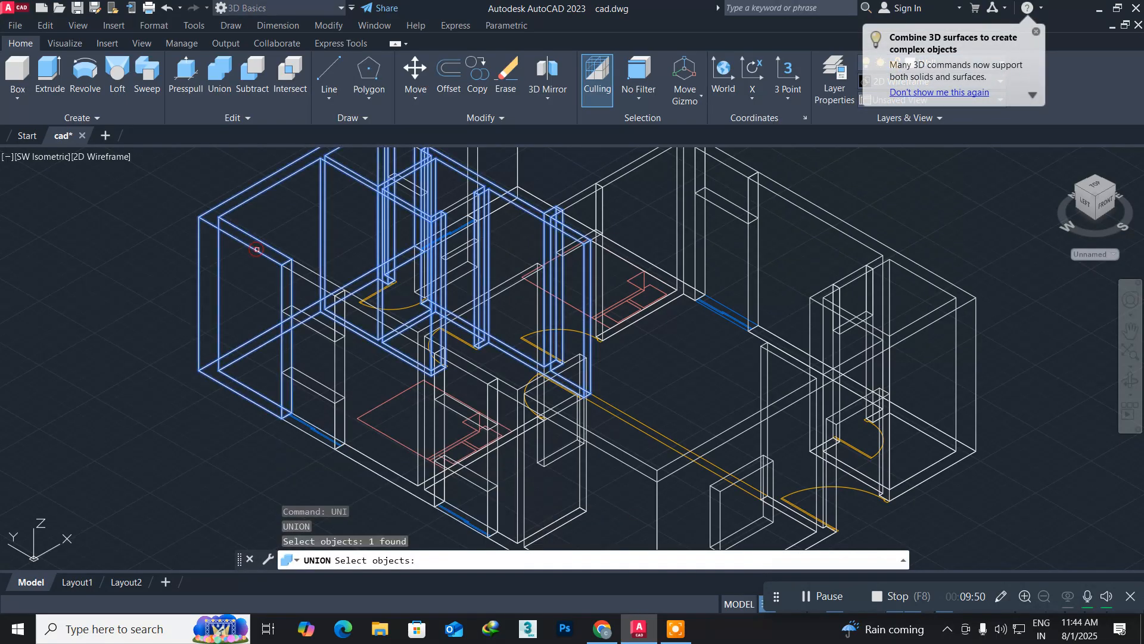
{"action": "left_click", "coordinate": [312, 279]}
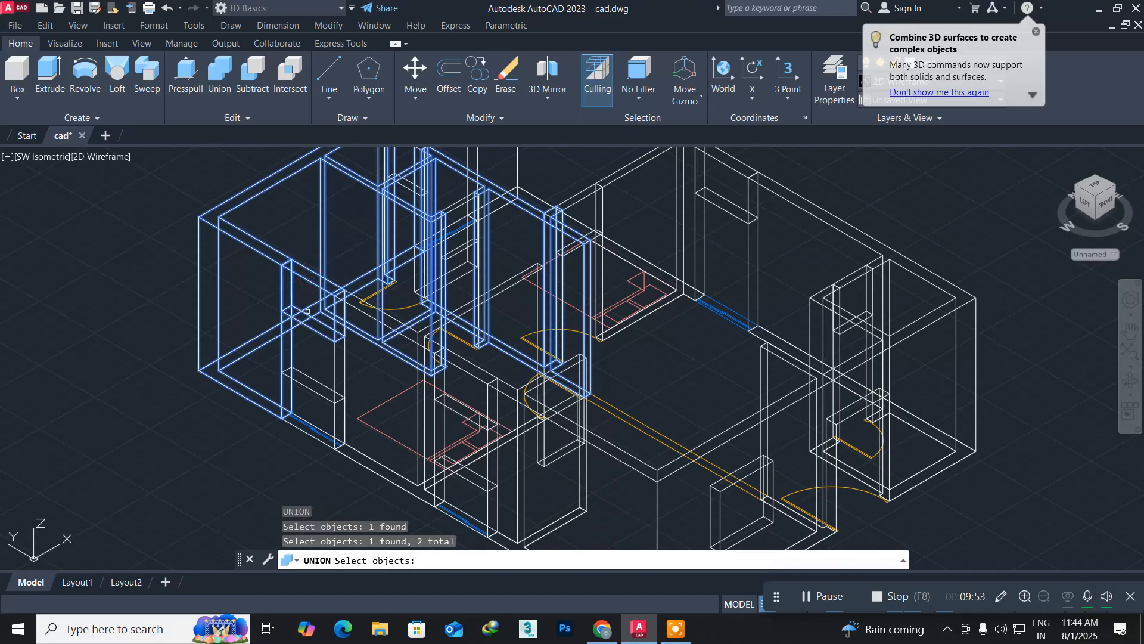
{"action": "left_click", "coordinate": [303, 386]}
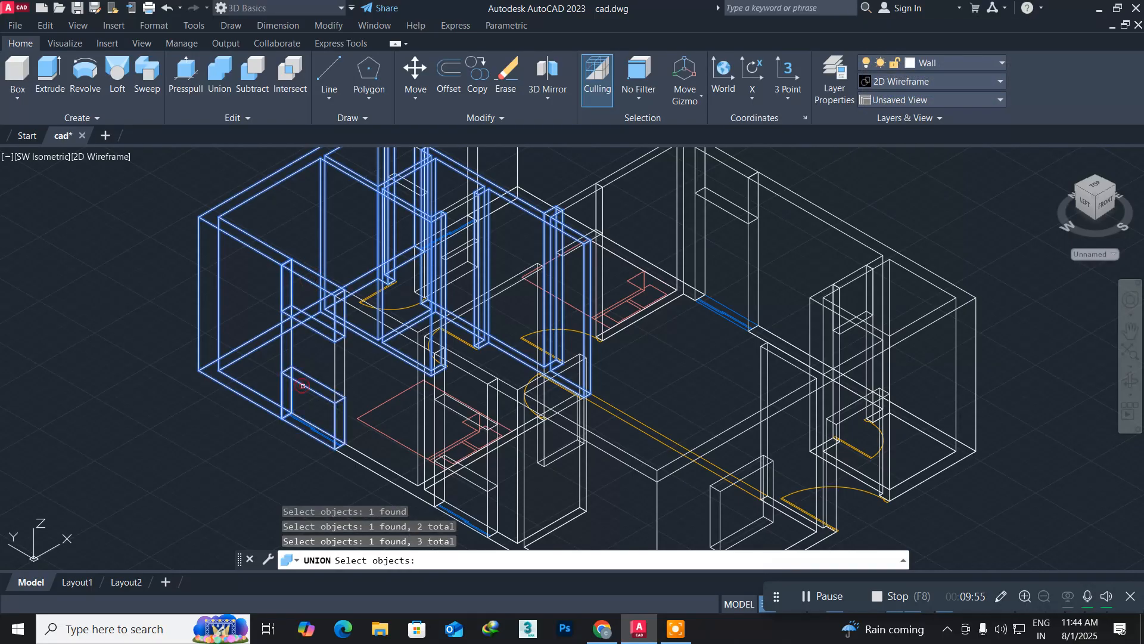
{"action": "left_click", "coordinate": [358, 308]}
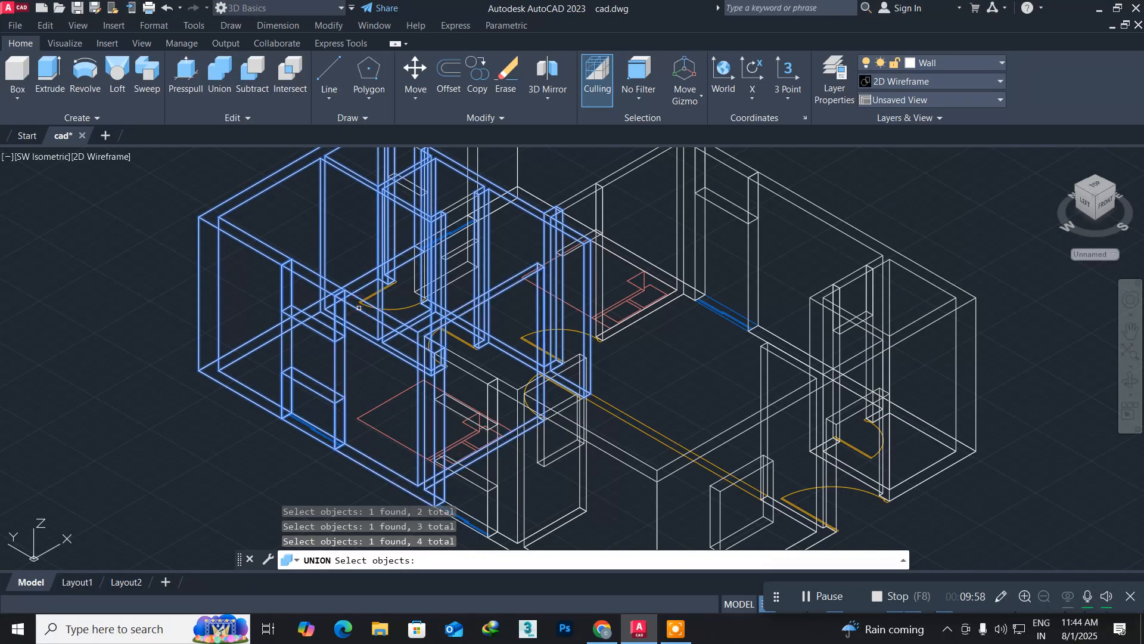
{"action": "key", "text": "Return"}
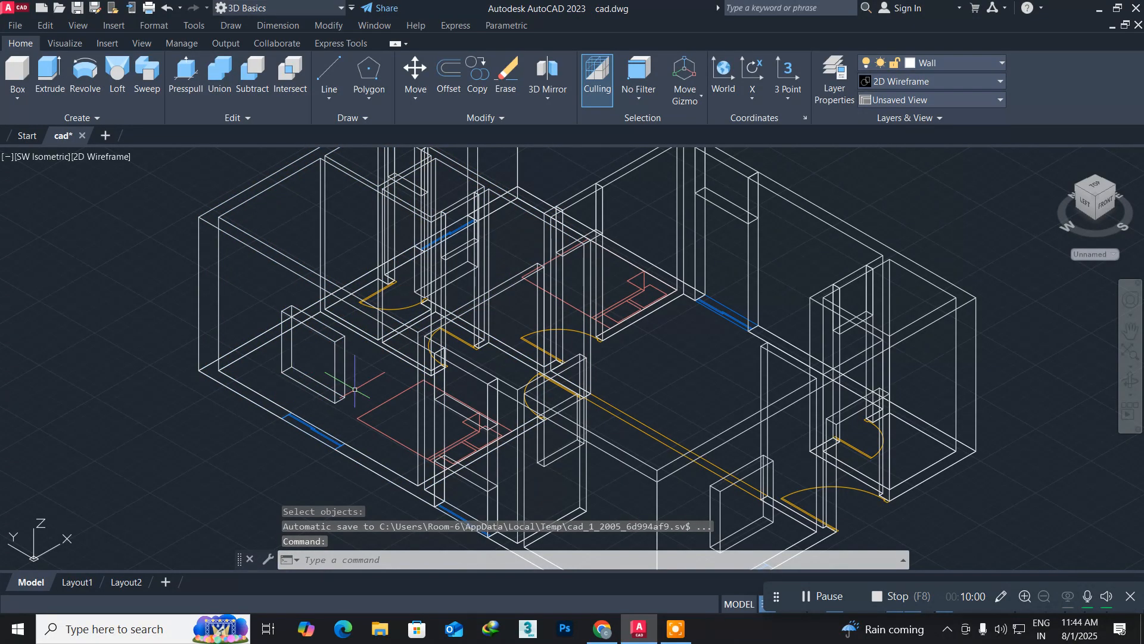
{"action": "middle_click_drag", "start_coordinate": [422, 420], "coordinate": [295, 352]}
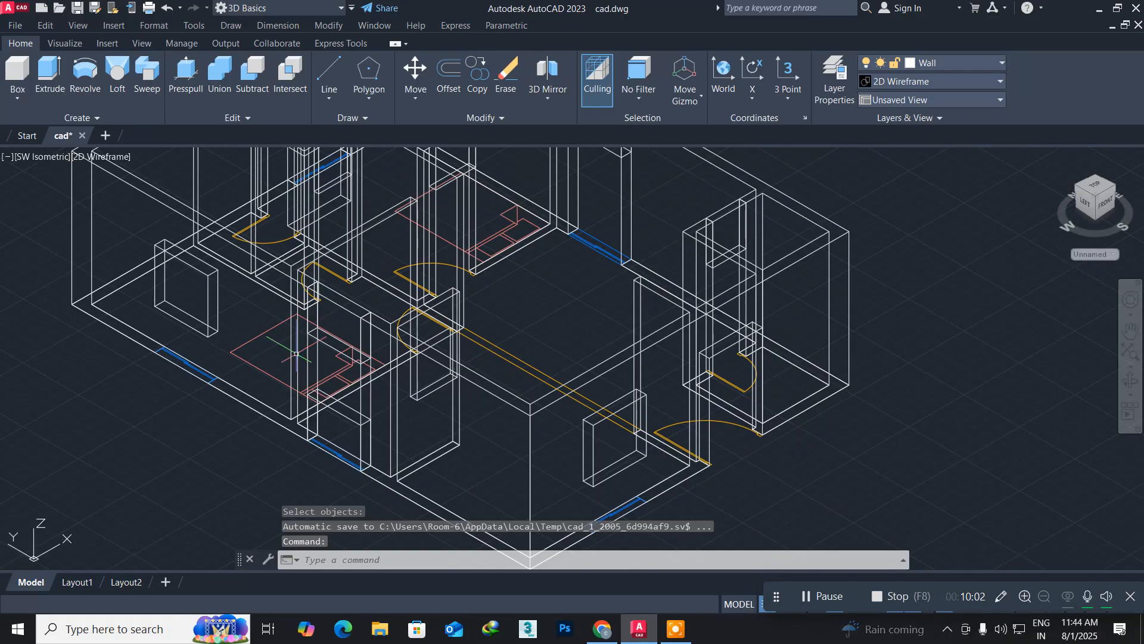
Union the combined north and west wall solid, the southern west window's upper and lower fill solids, and the adjoining southern wall segment
{"action": "scroll", "coordinate": [288, 389], "scroll_direction": "up", "scroll_amount": 2}
{"action": "scroll", "coordinate": [287, 389], "scroll_direction": "down", "scroll_amount": 2}
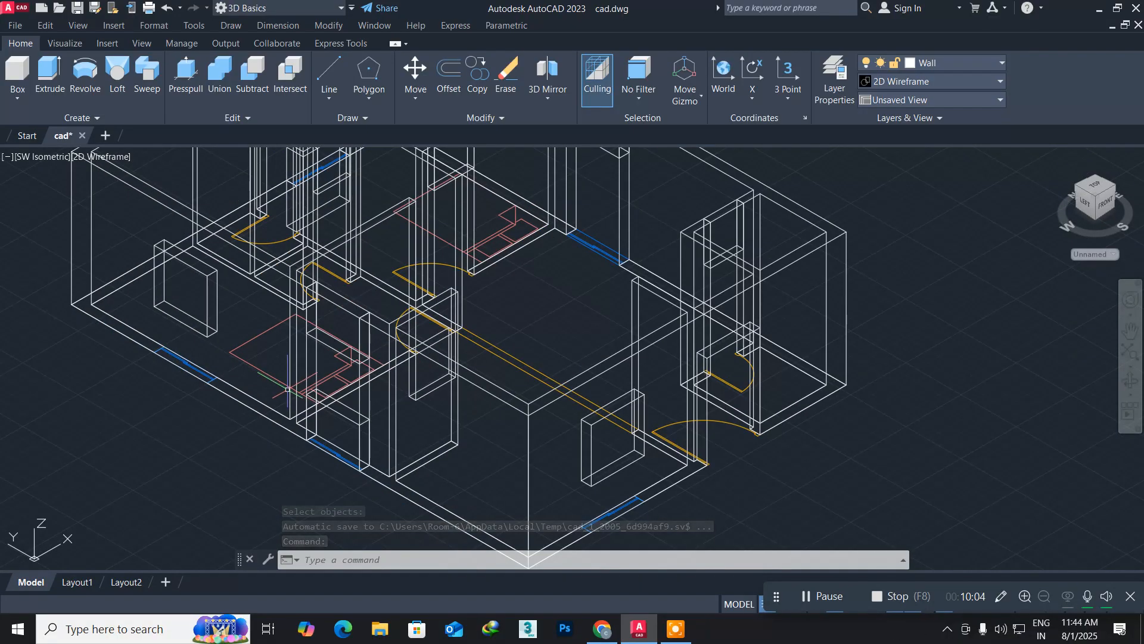
{"action": "type", "text": "un"}
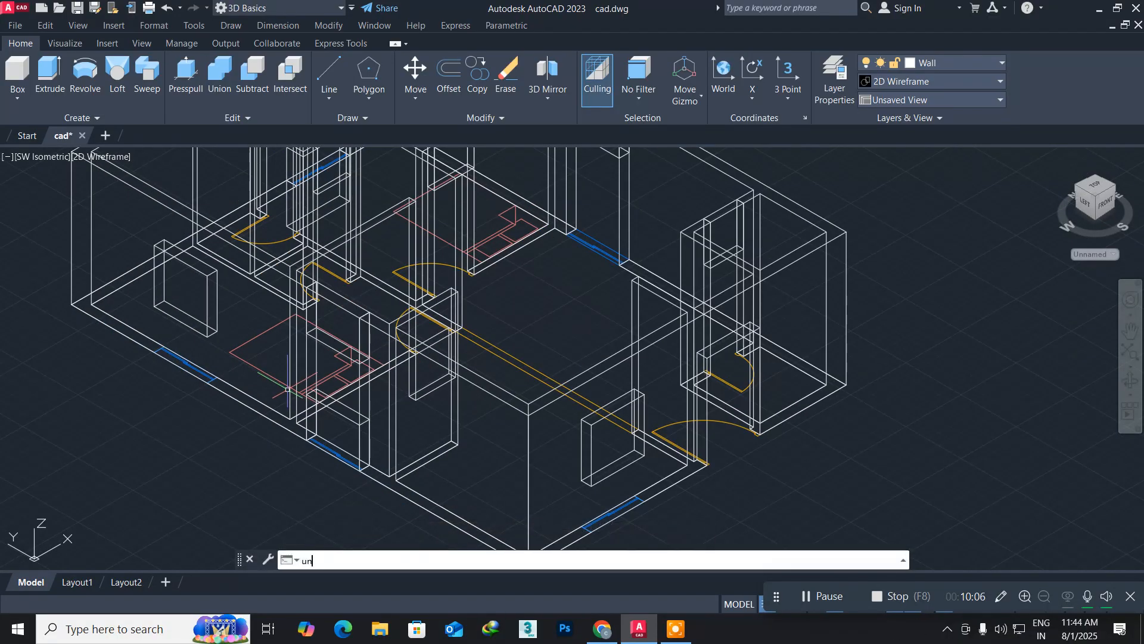
{"action": "type", "text": "i"}
{"action": "key", "text": "Return"}
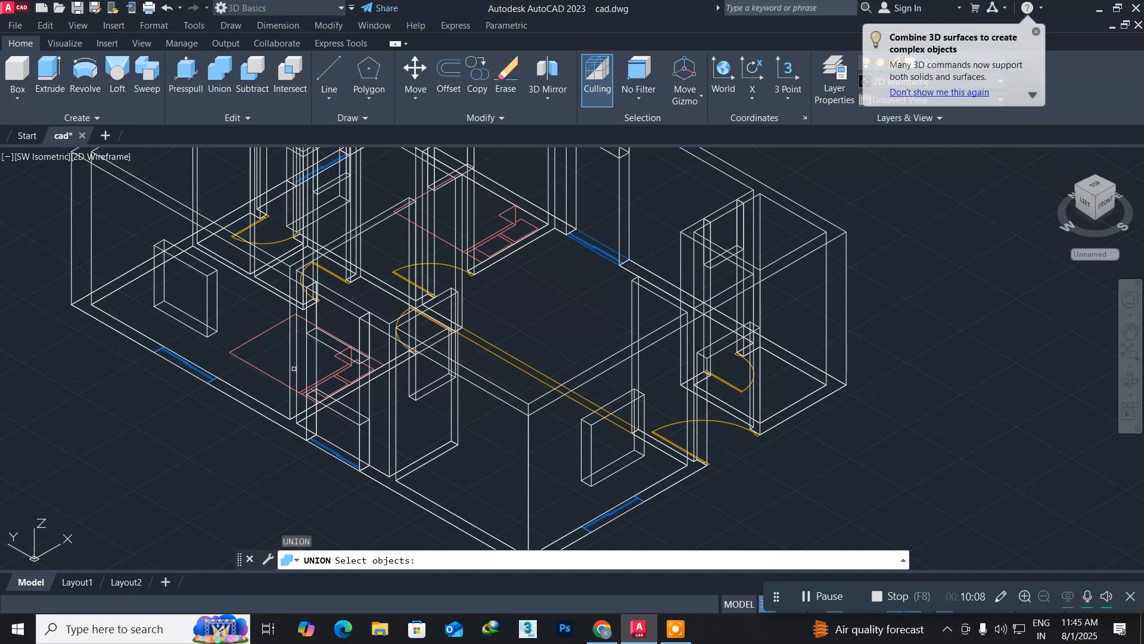
{"action": "left_click", "coordinate": [260, 261]}
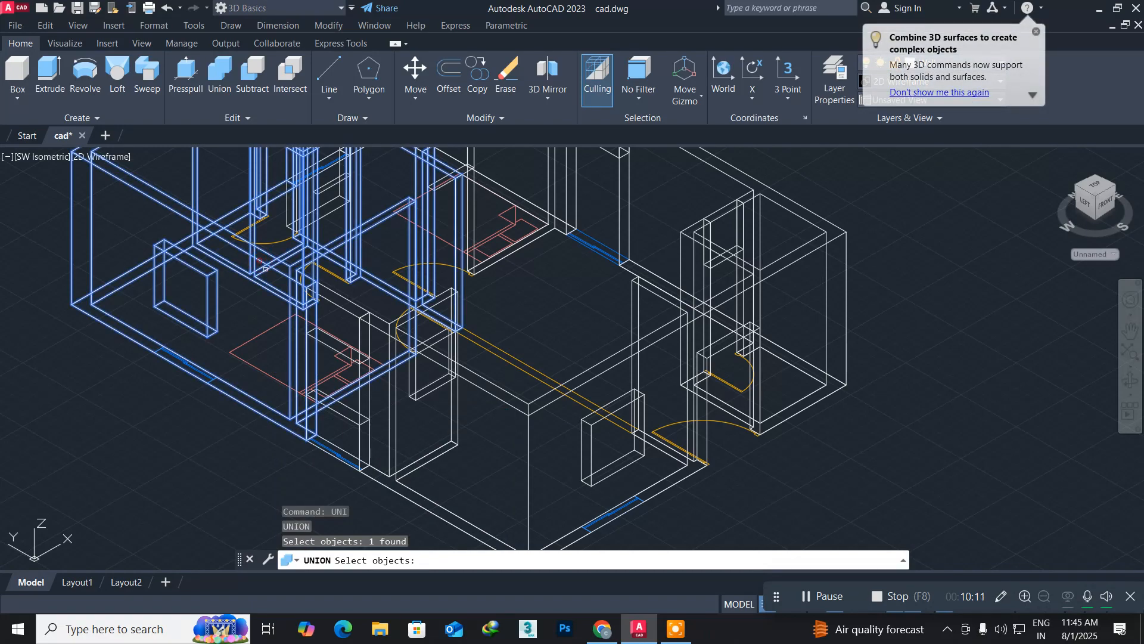
{"action": "left_click", "coordinate": [329, 350]}
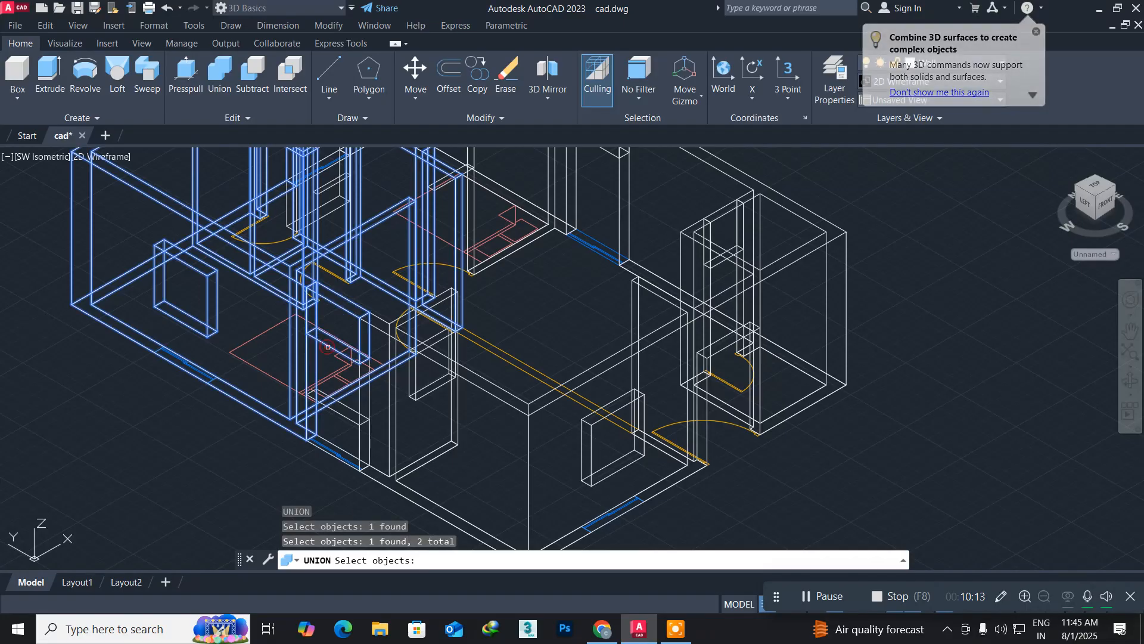
{"action": "left_click", "coordinate": [337, 412]}
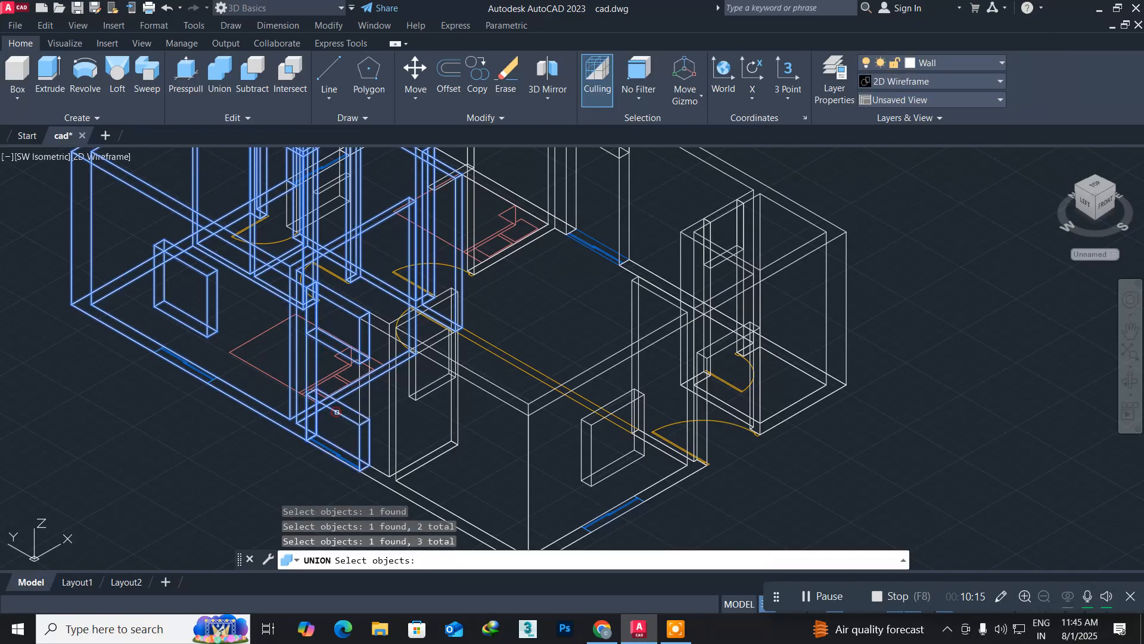
{"action": "left_click", "coordinate": [433, 359]}
{"action": "key", "text": "Return"}
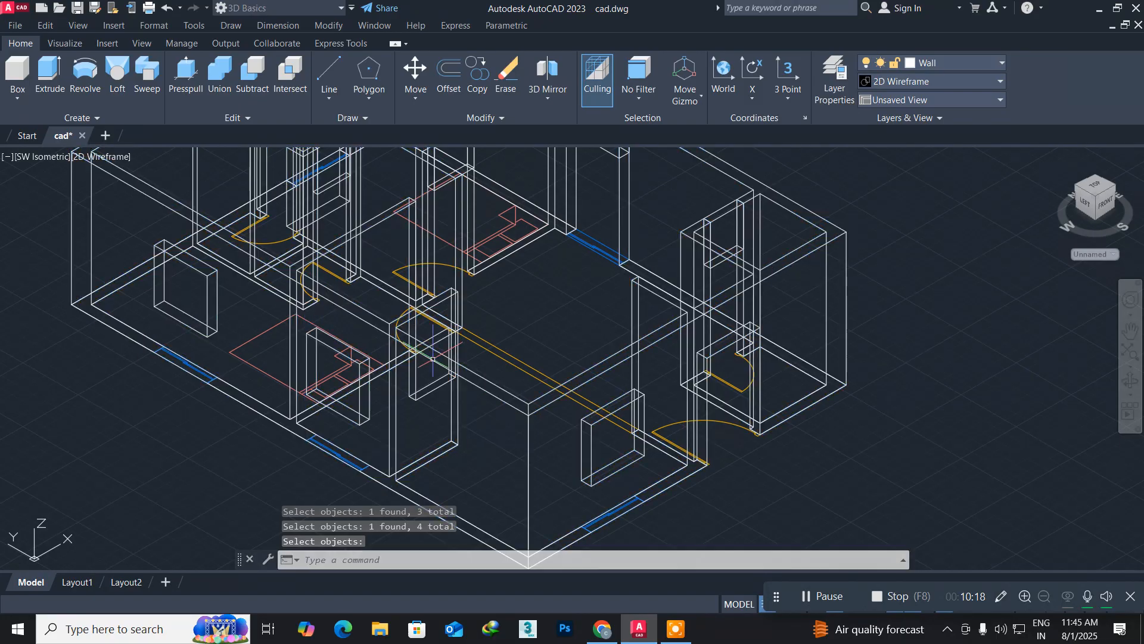
In the NW Isometric view, move the north wall's window solid up from its lower outer east corner to the wall's base corner
{"action": "scroll", "coordinate": [283, 330], "scroll_direction": "down", "scroll_amount": 4}
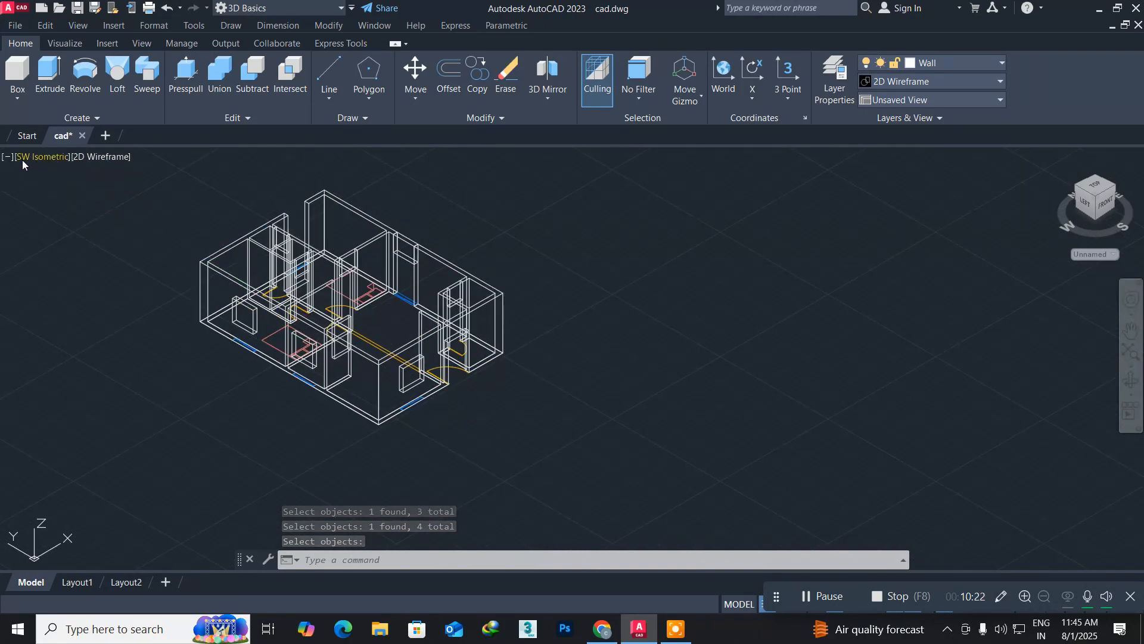
{"action": "left_click", "coordinate": [23, 159]}
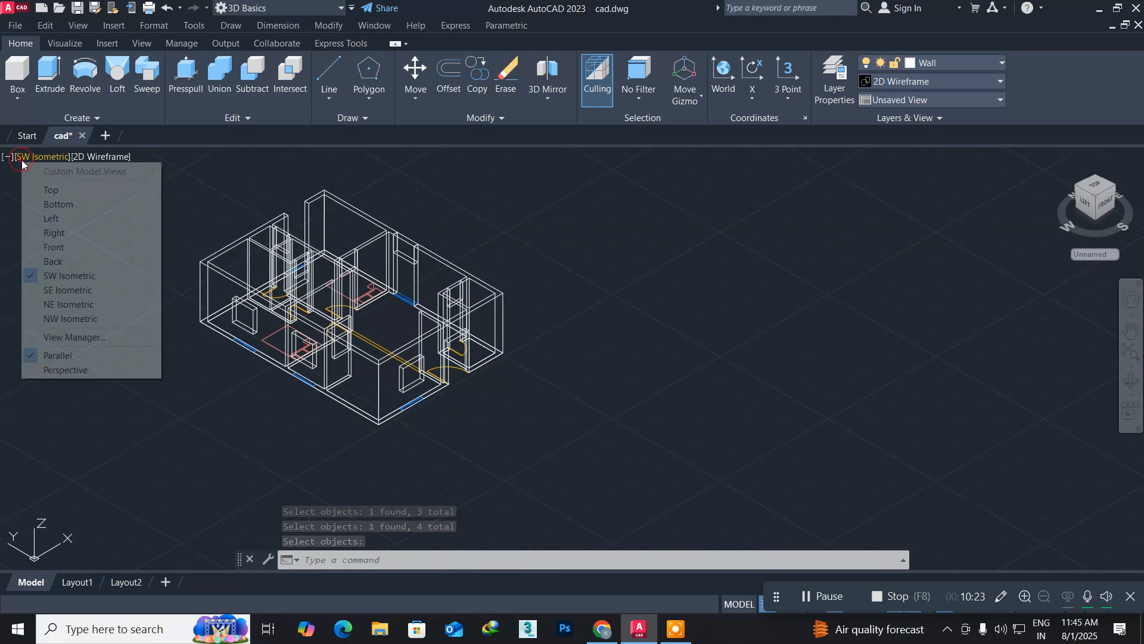
{"action": "left_click", "coordinate": [55, 318]}
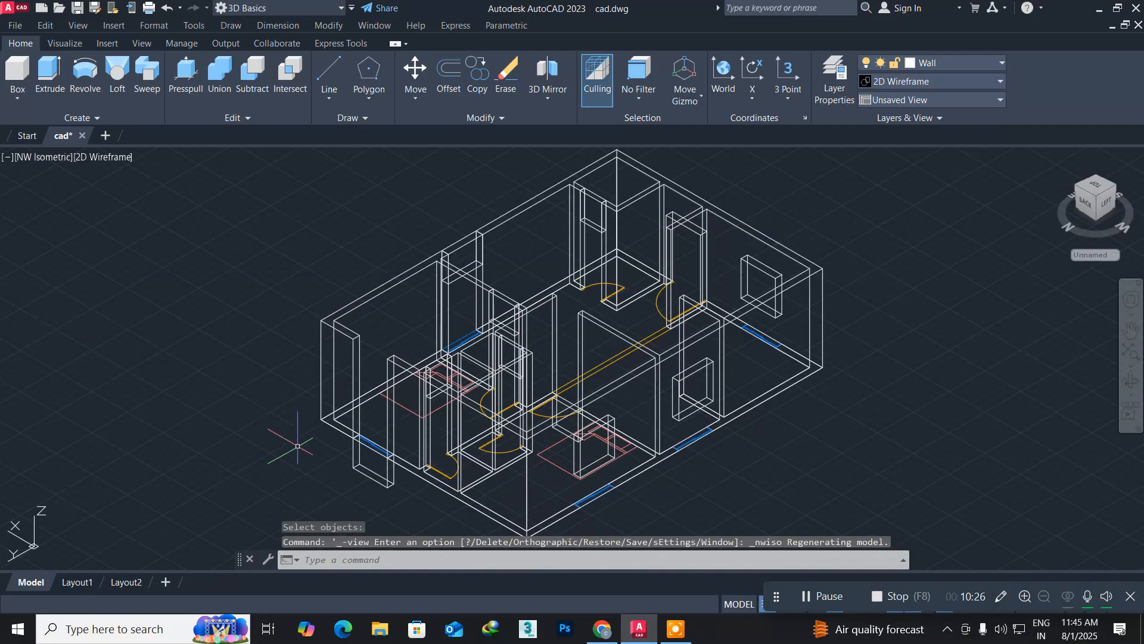
{"action": "scroll", "coordinate": [356, 457], "scroll_direction": "up", "scroll_amount": 5}
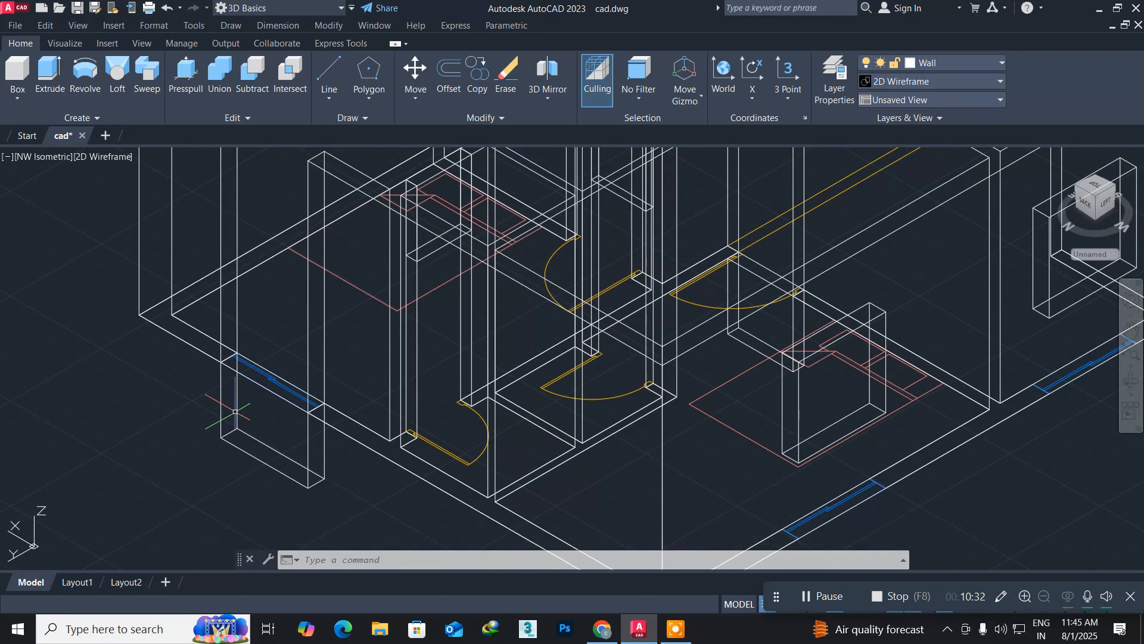
{"action": "type", "text": "m"}
{"action": "key", "text": "Return"}
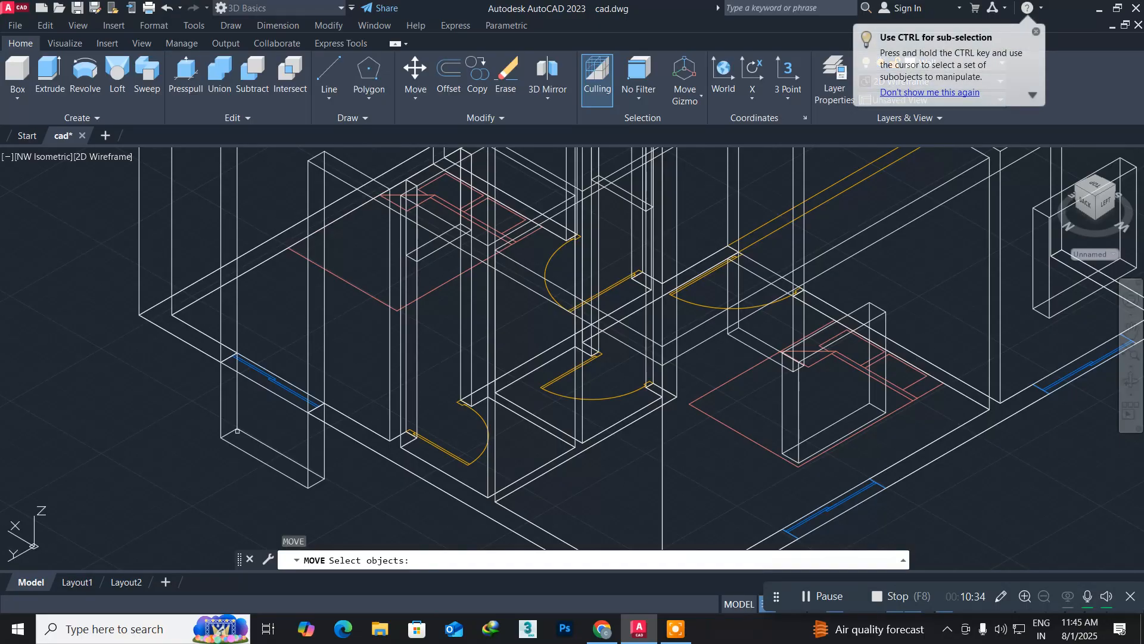
{"action": "left_click", "coordinate": [233, 444]}
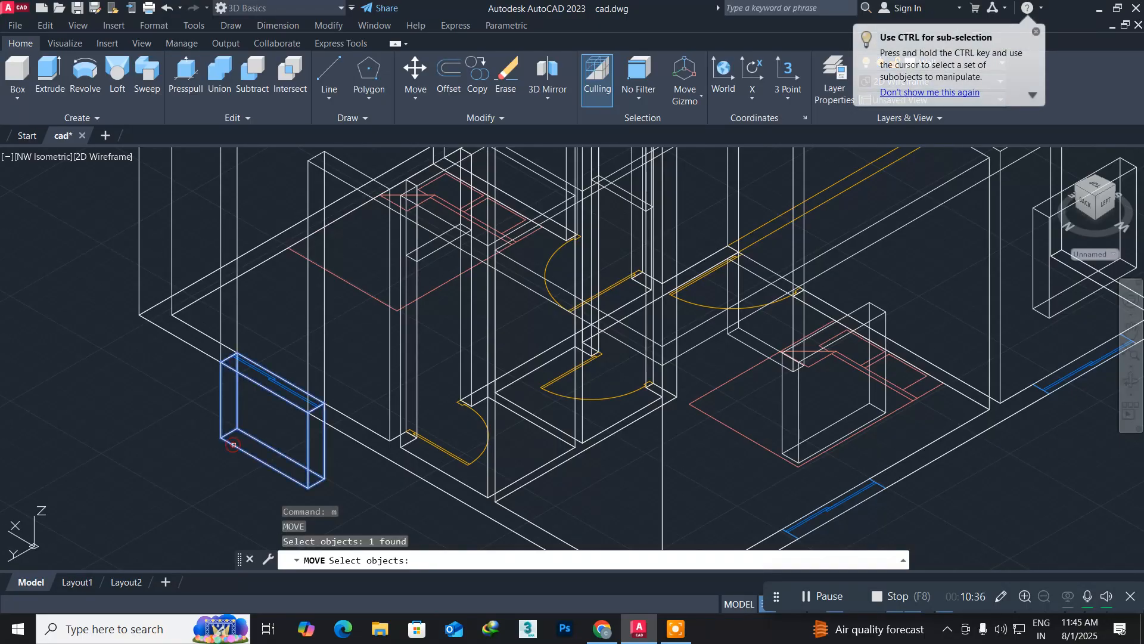
{"action": "key", "text": "Return"}
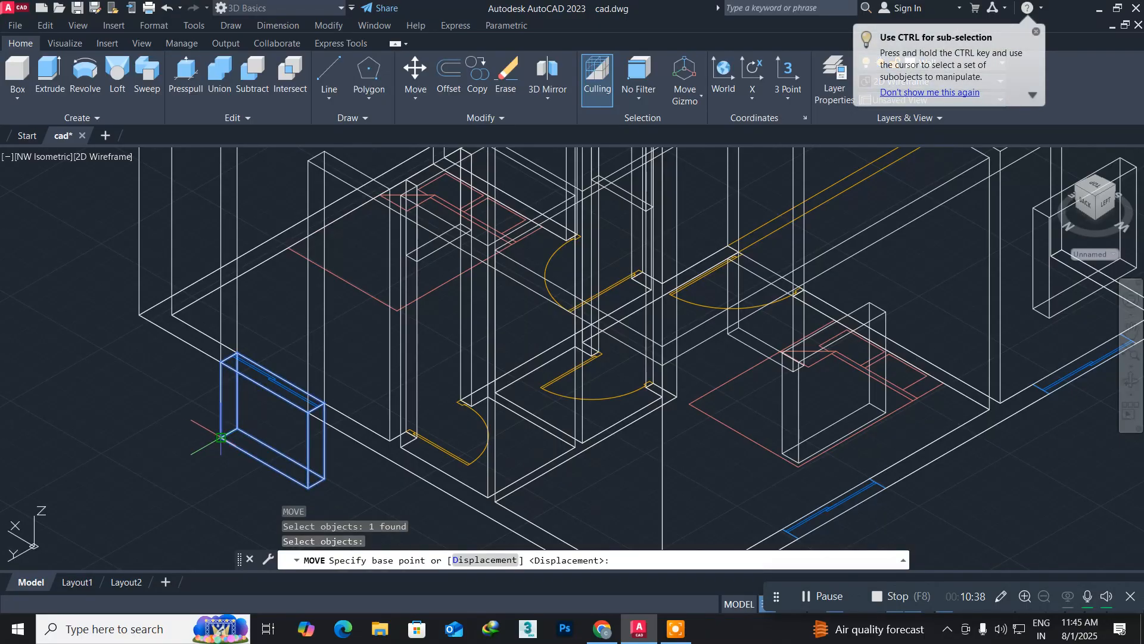
{"action": "left_click", "coordinate": [231, 425]}
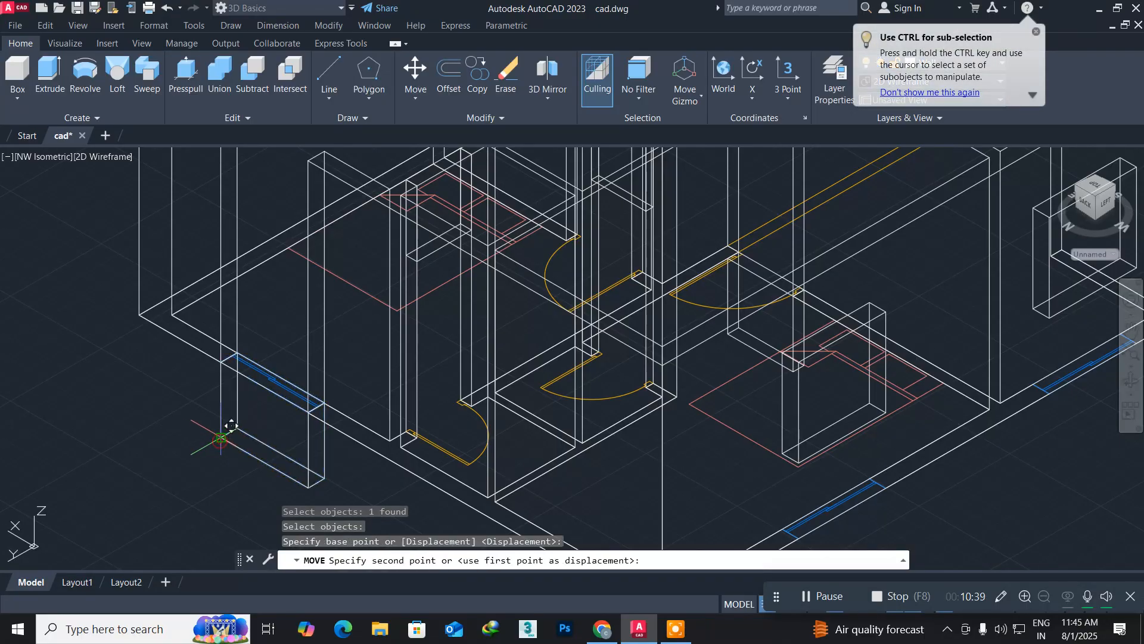
{"action": "left_click", "coordinate": [231, 351]}
Copy the north window's sill solid from its upper outer east corner to the wall's top corner above the opening
{"action": "middle_click_drag", "start_coordinate": [262, 358], "coordinate": [194, 452]}
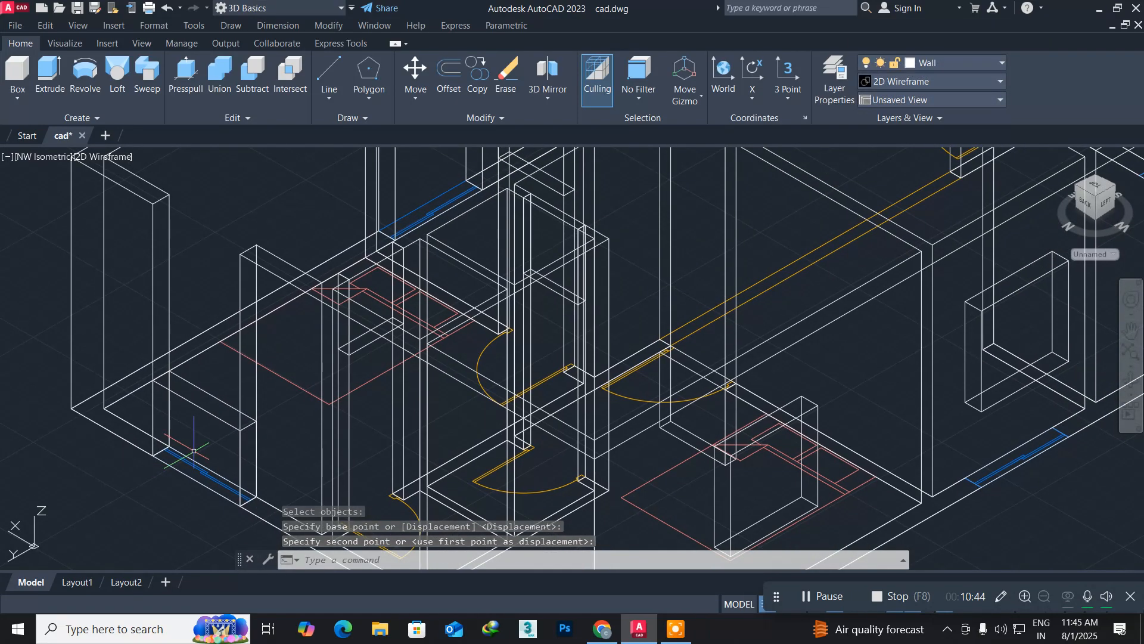
{"action": "type", "text": "co"}
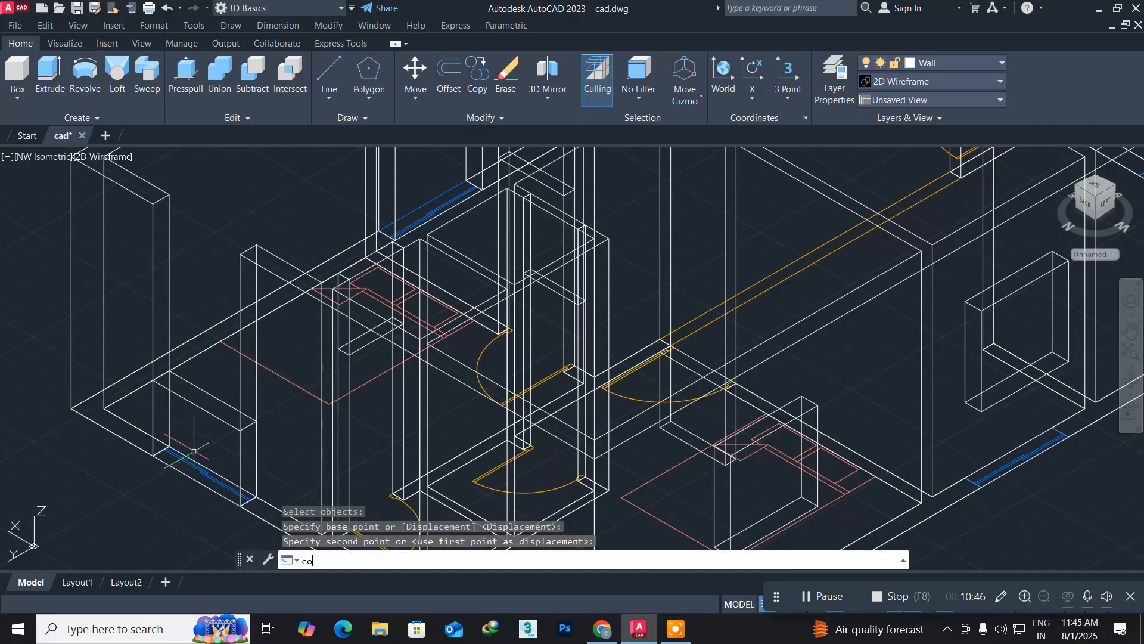
{"action": "key", "text": "Return"}
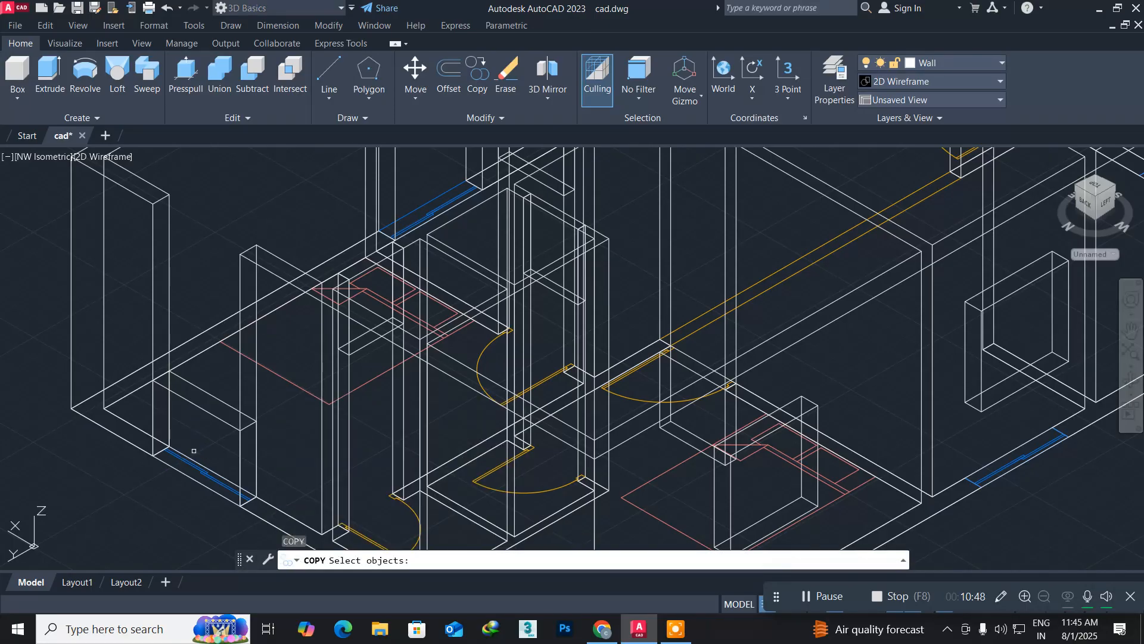
{"action": "left_click", "coordinate": [200, 407]}
{"action": "key", "text": "Return"}
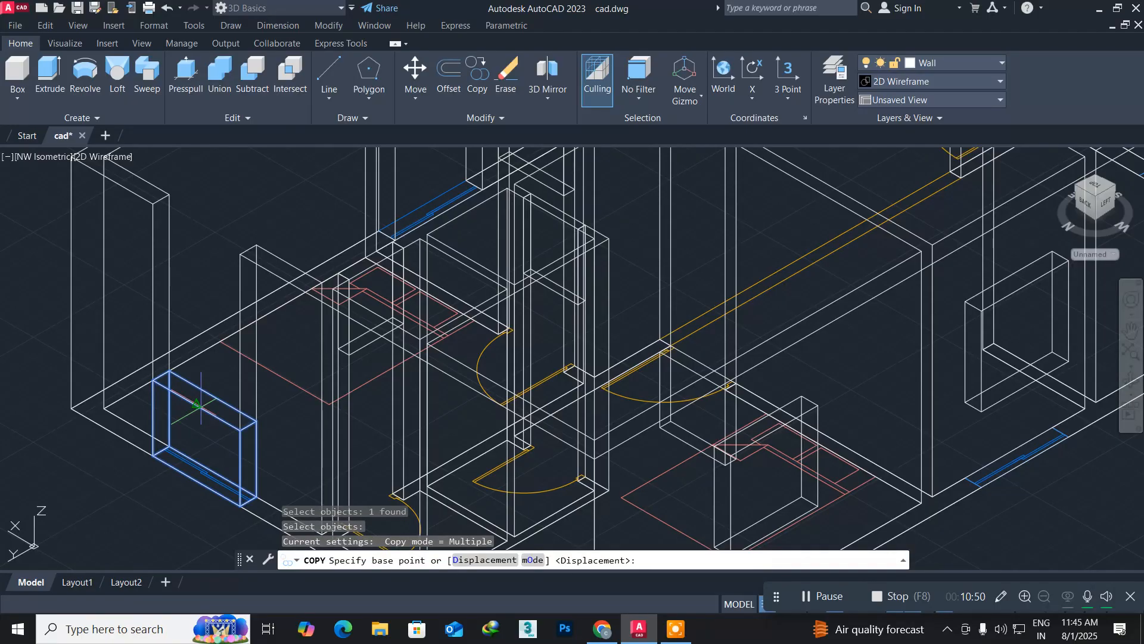
{"action": "left_click", "coordinate": [153, 379]}
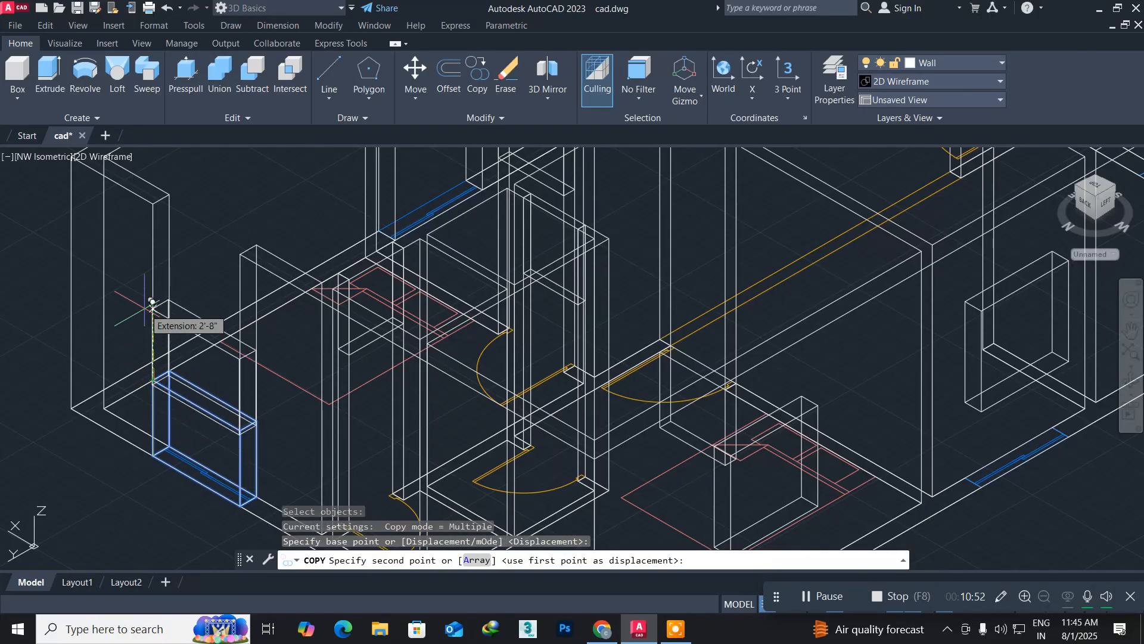
{"action": "left_click", "coordinate": [153, 204]}
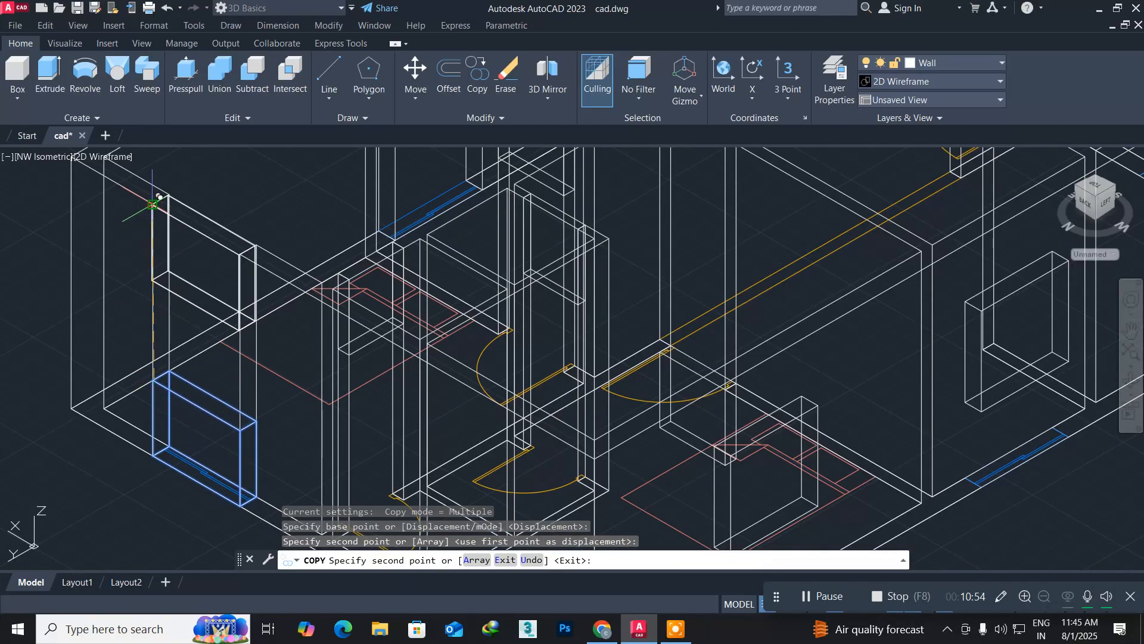
{"action": "key", "text": "Return"}
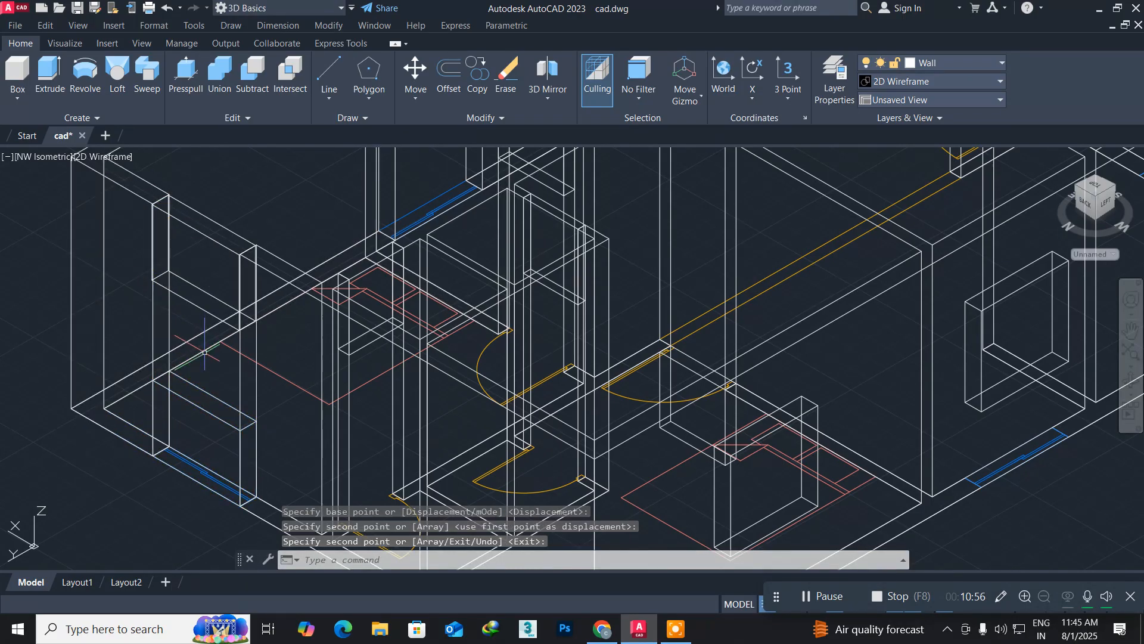
Union the eastern wall solid, the north window's upper and lower fill solids, and the joined west wall solid
{"action": "scroll", "coordinate": [205, 352], "scroll_direction": "down", "scroll_amount": 4}
{"action": "scroll", "coordinate": [204, 352], "scroll_direction": "up", "scroll_amount": 4}
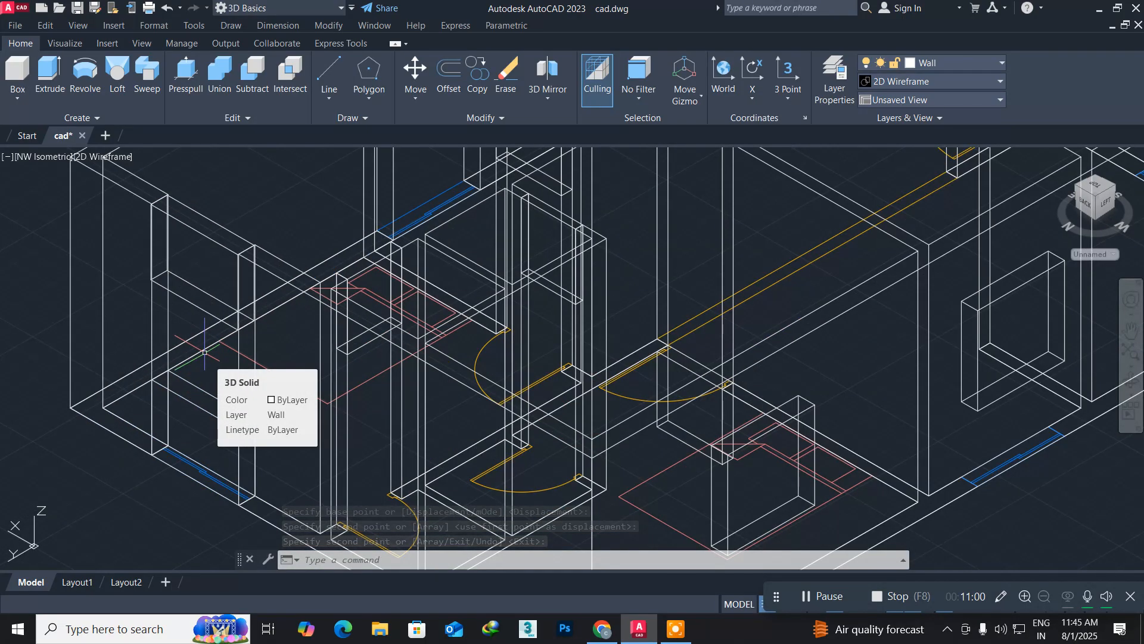
{"action": "type", "text": "UNI"}
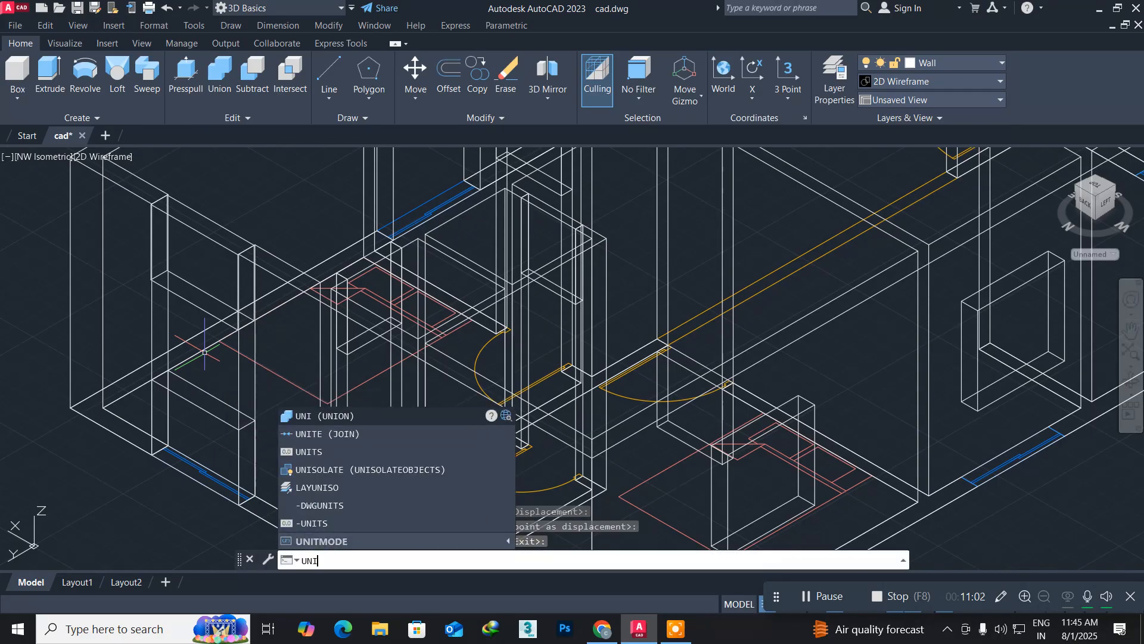
{"action": "key", "text": "Return"}
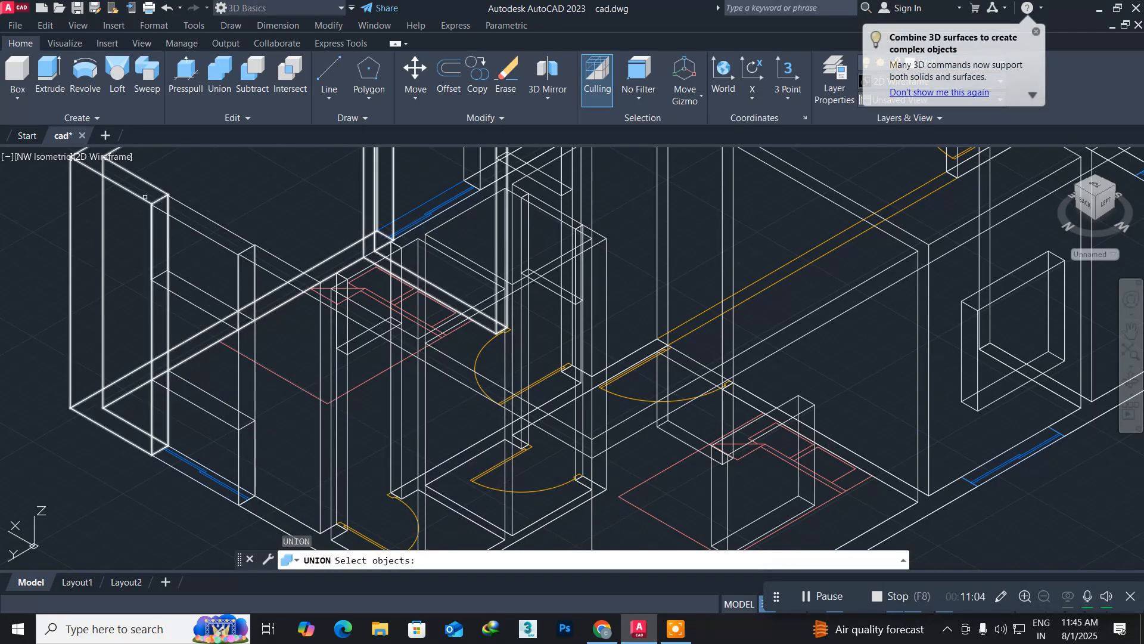
{"action": "left_click", "coordinate": [144, 197]}
{"action": "left_click", "coordinate": [242, 280]}
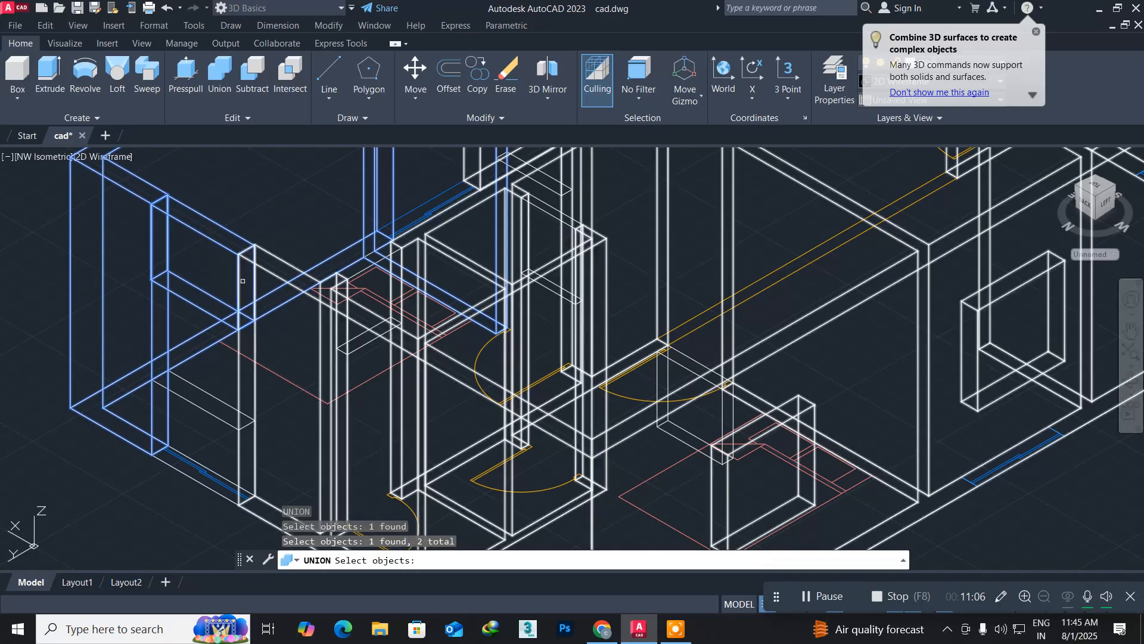
{"action": "left_click", "coordinate": [283, 280]}
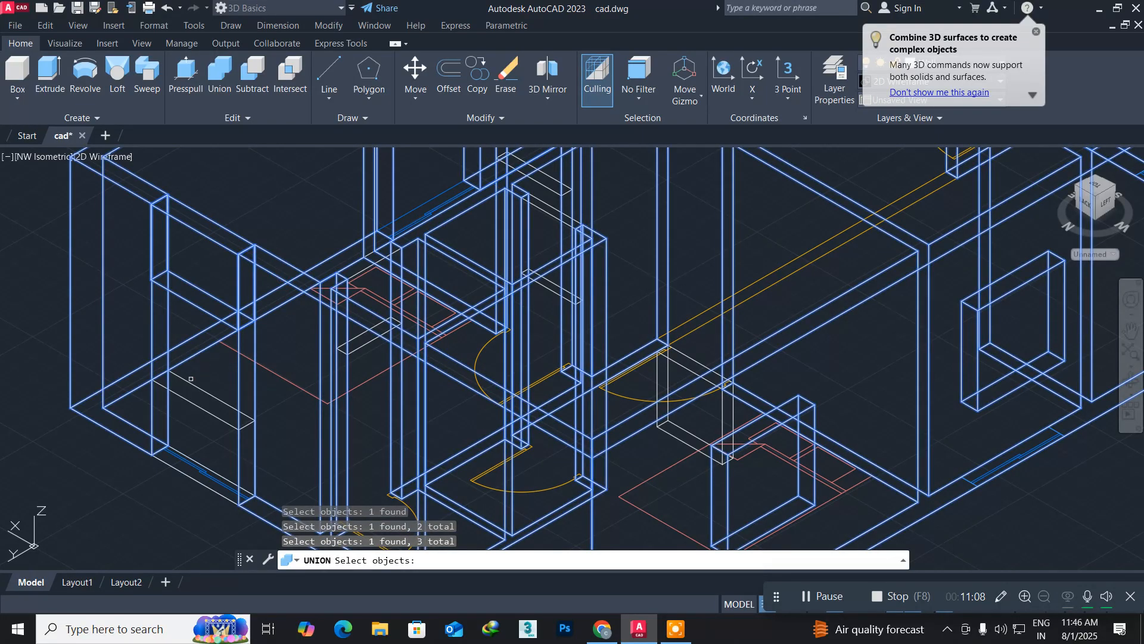
{"action": "left_click", "coordinate": [191, 401]}
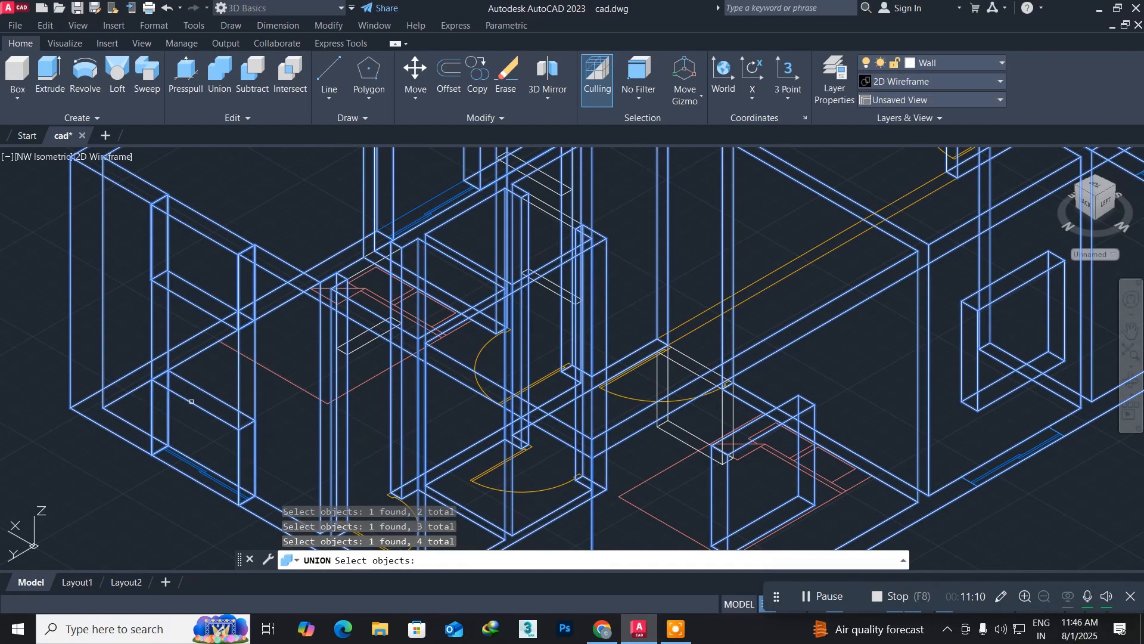
{"action": "key", "text": "Return"}
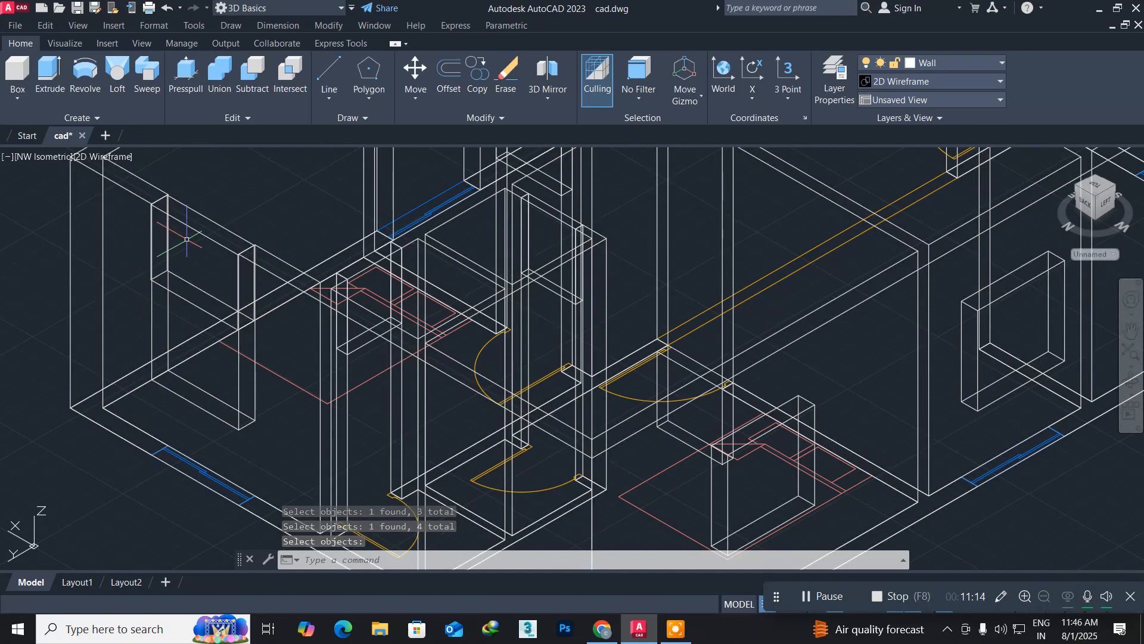
Undo the last union and delete the copied solid above the north wall's window
{"action": "scroll", "coordinate": [205, 313], "scroll_direction": "up", "scroll_amount": 3}
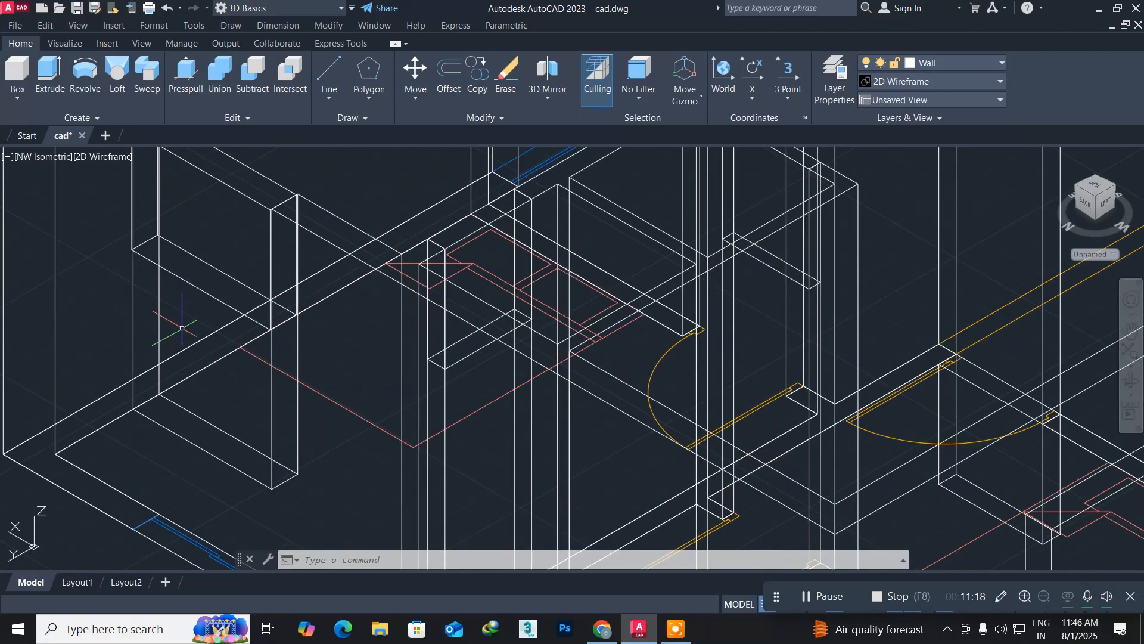
{"action": "scroll", "coordinate": [182, 328], "scroll_direction": "down", "scroll_amount": 2}
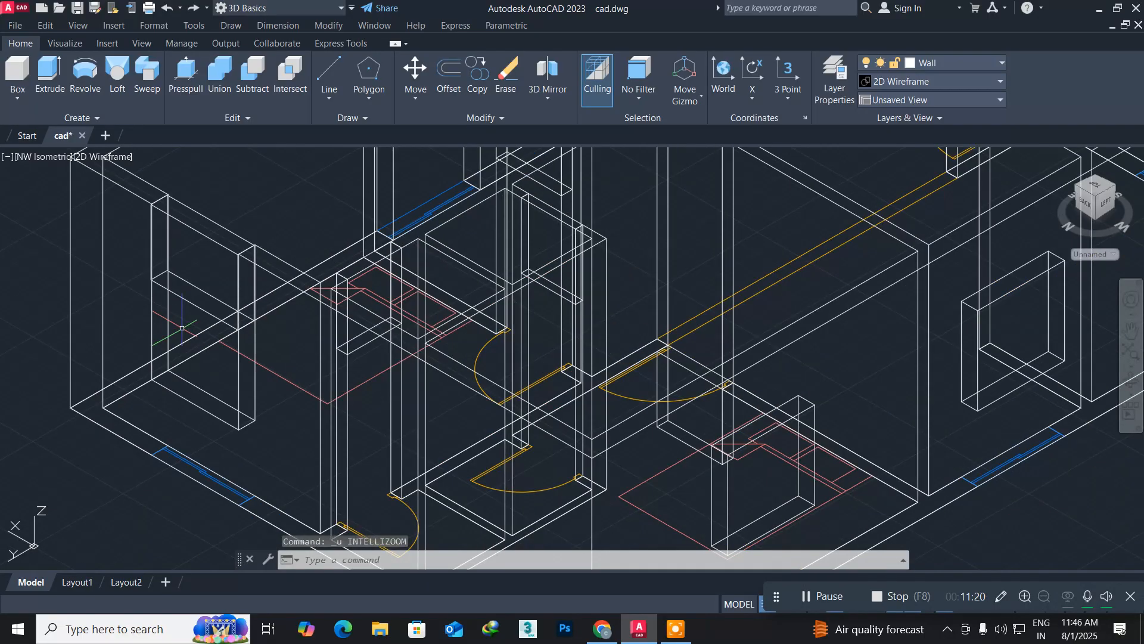
{"action": "key", "text": "ctrl+z"}
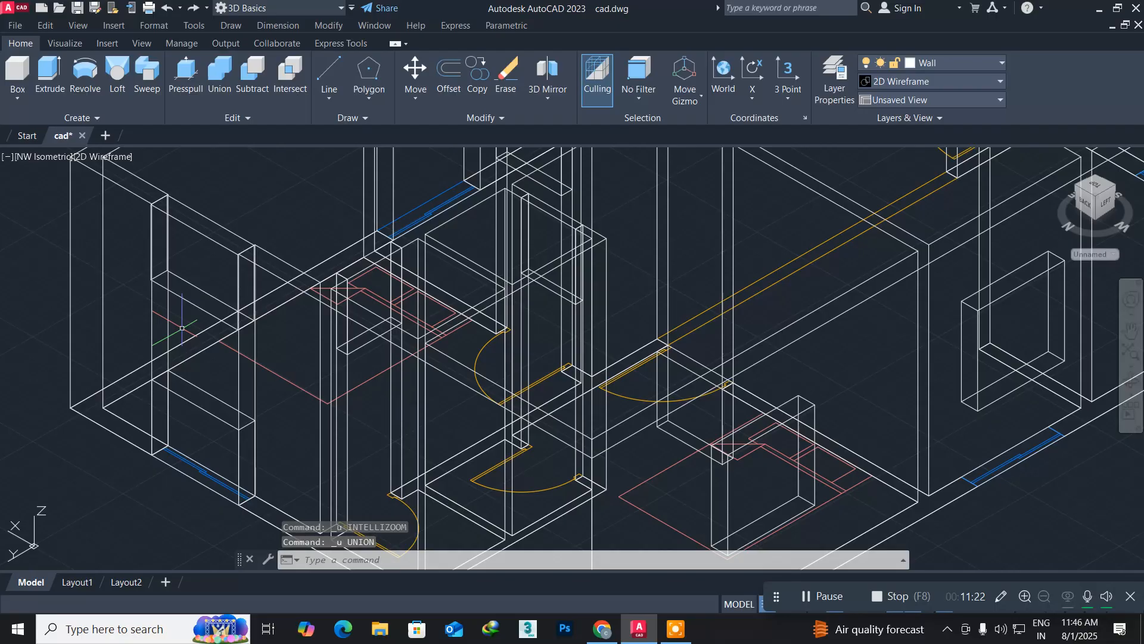
{"action": "left_click", "coordinate": [176, 294]}
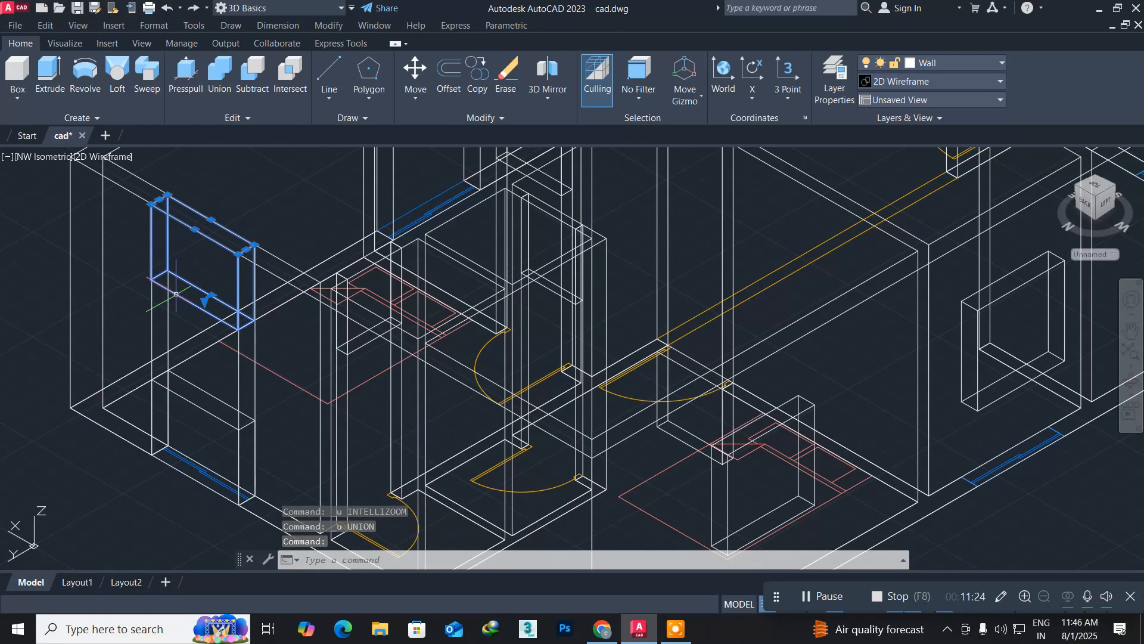
{"action": "key", "text": "Delete"}
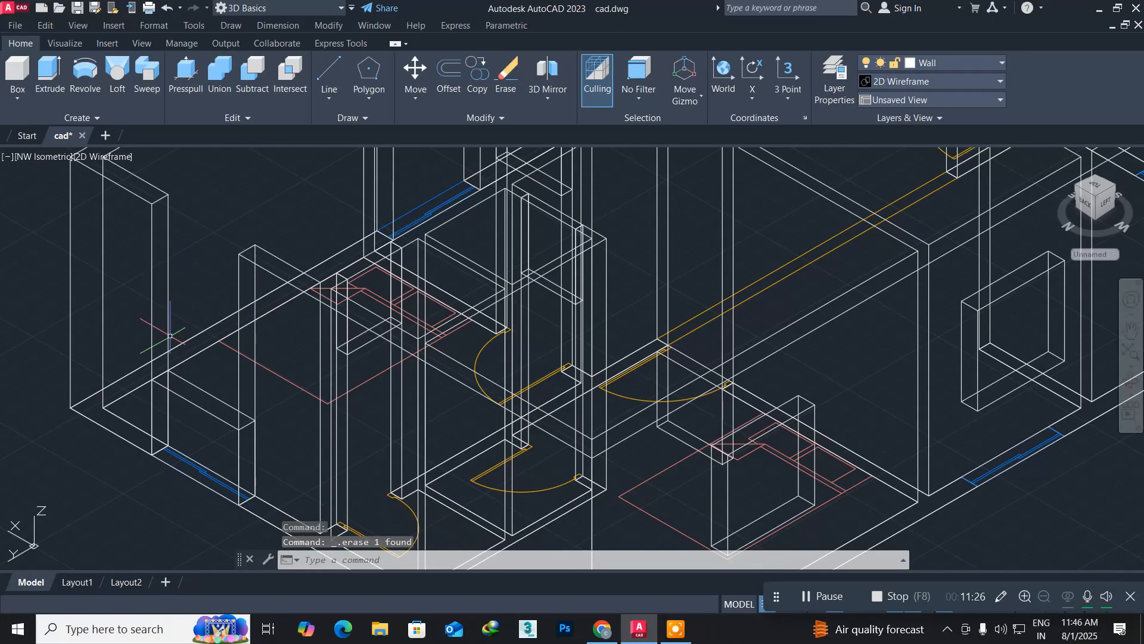
Copy the north window's sill solid from its upper outer east corner to the matching top wall corner above the opening
{"action": "type", "text": "ct o"}
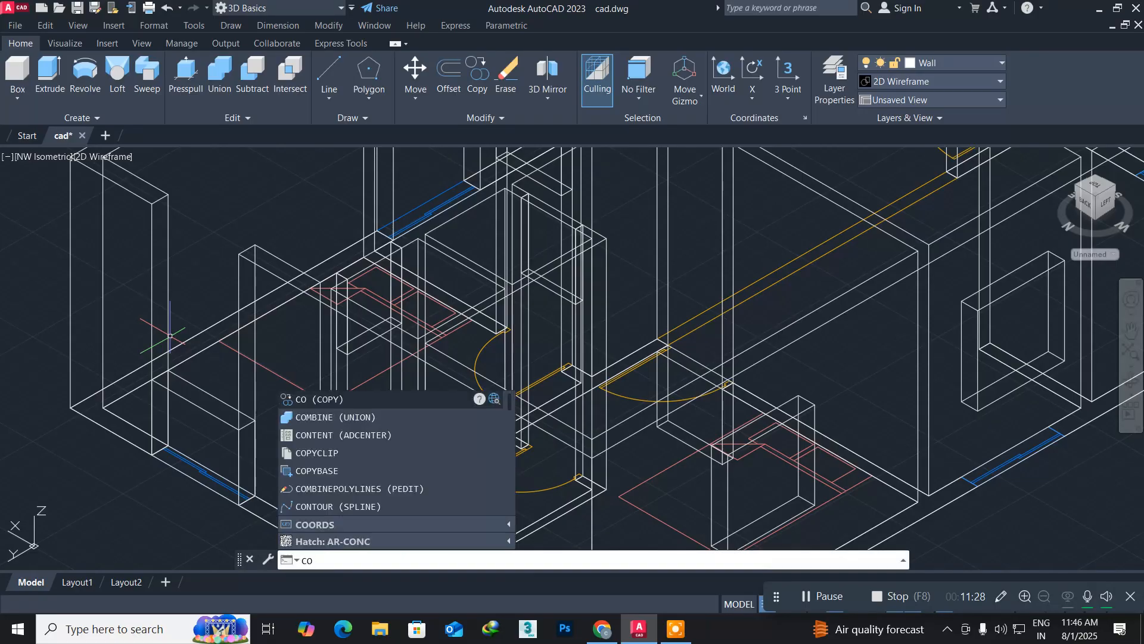
{"action": "key", "text": "Return"}
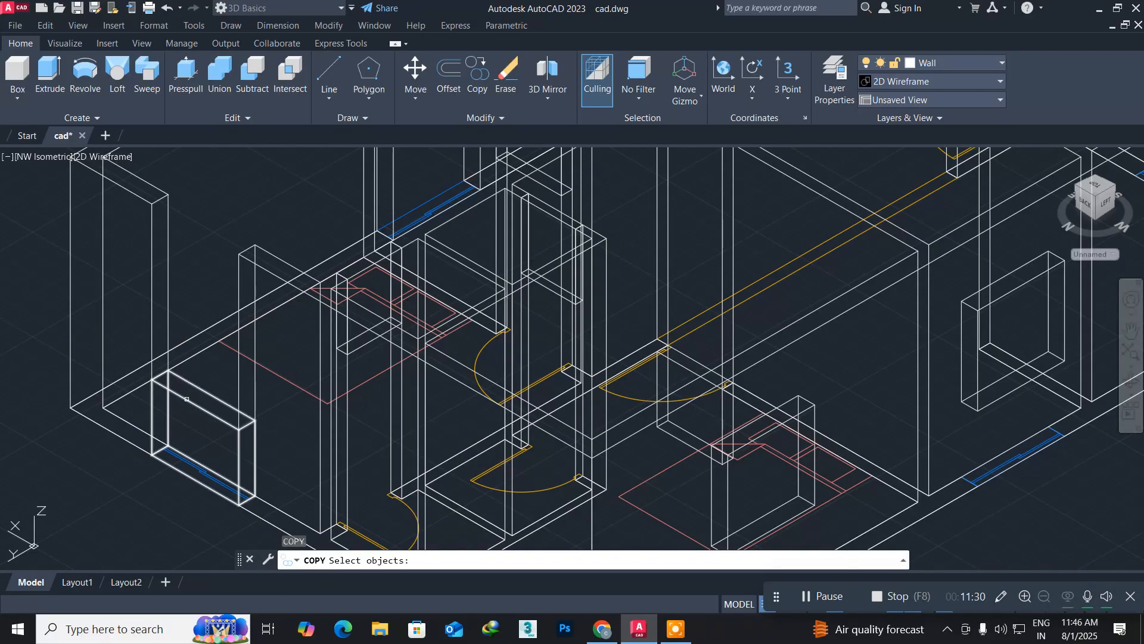
{"action": "left_click", "coordinate": [187, 398]}
{"action": "key", "text": "Return"}
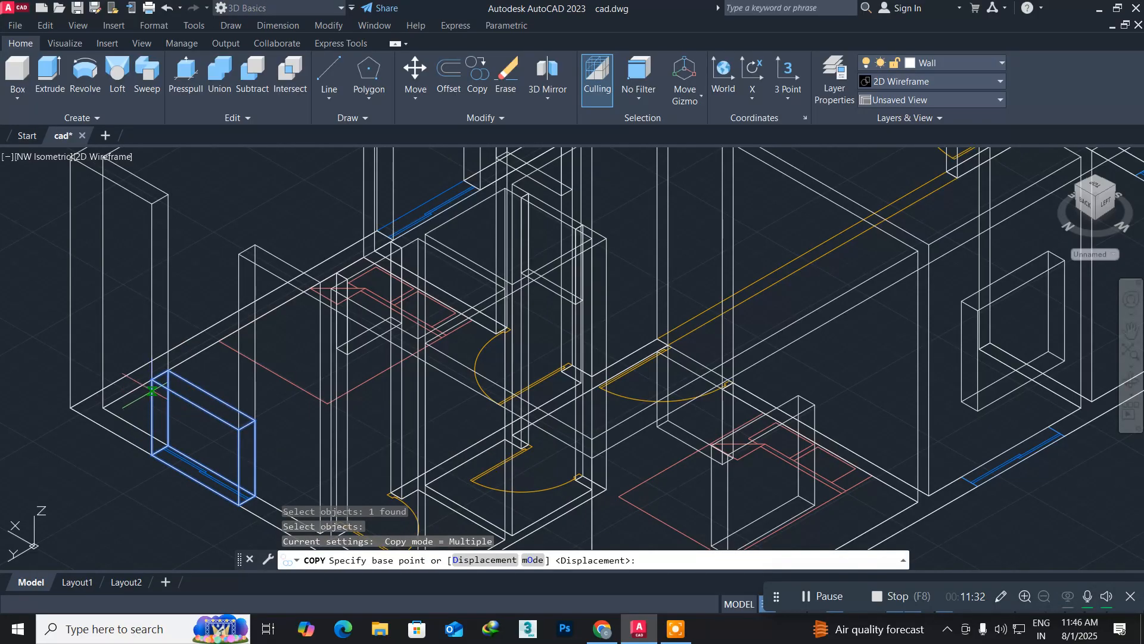
{"action": "scroll", "coordinate": [154, 389], "scroll_direction": "up", "scroll_amount": 5}
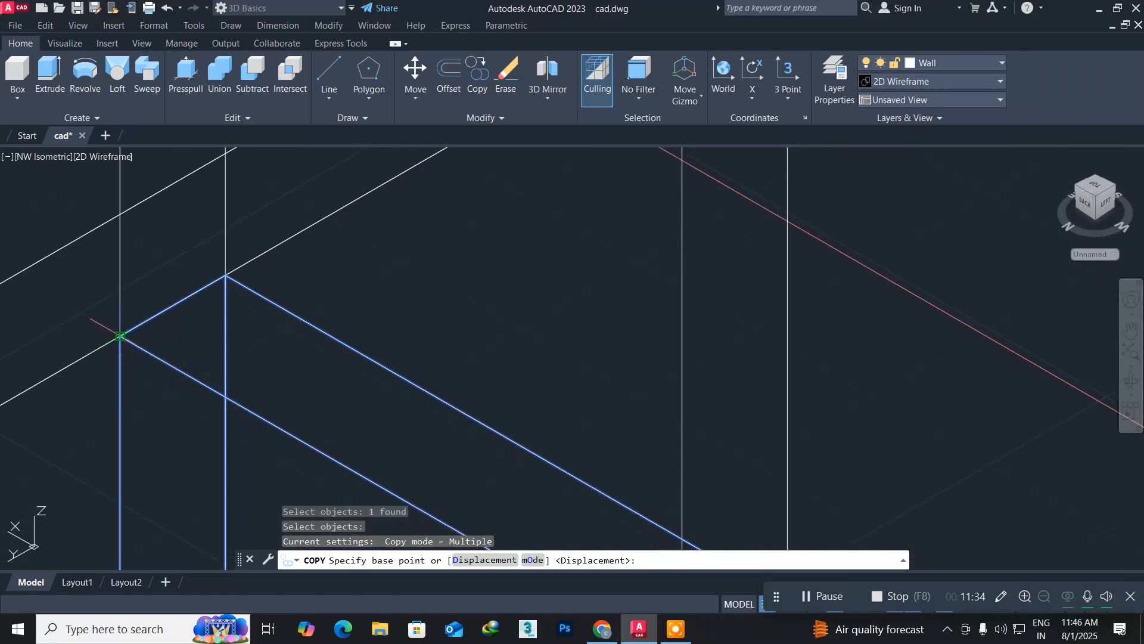
{"action": "left_click", "coordinate": [120, 336]}
{"action": "scroll", "coordinate": [122, 334], "scroll_direction": "down", "scroll_amount": 5}
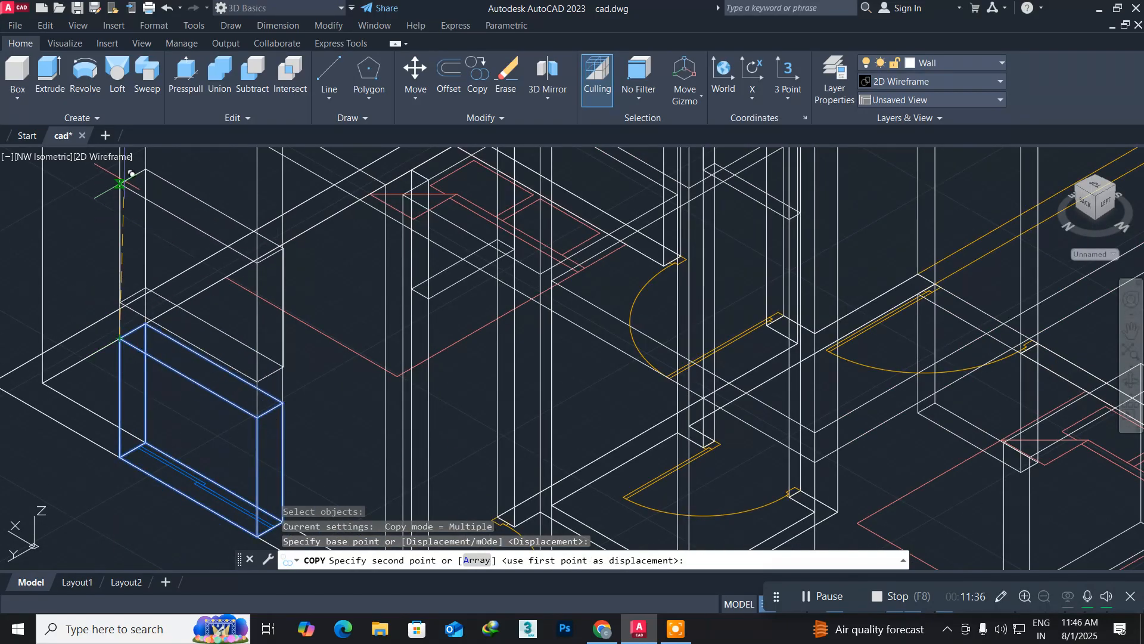
{"action": "middle_click_drag", "start_coordinate": [128, 286], "coordinate": [146, 397]}
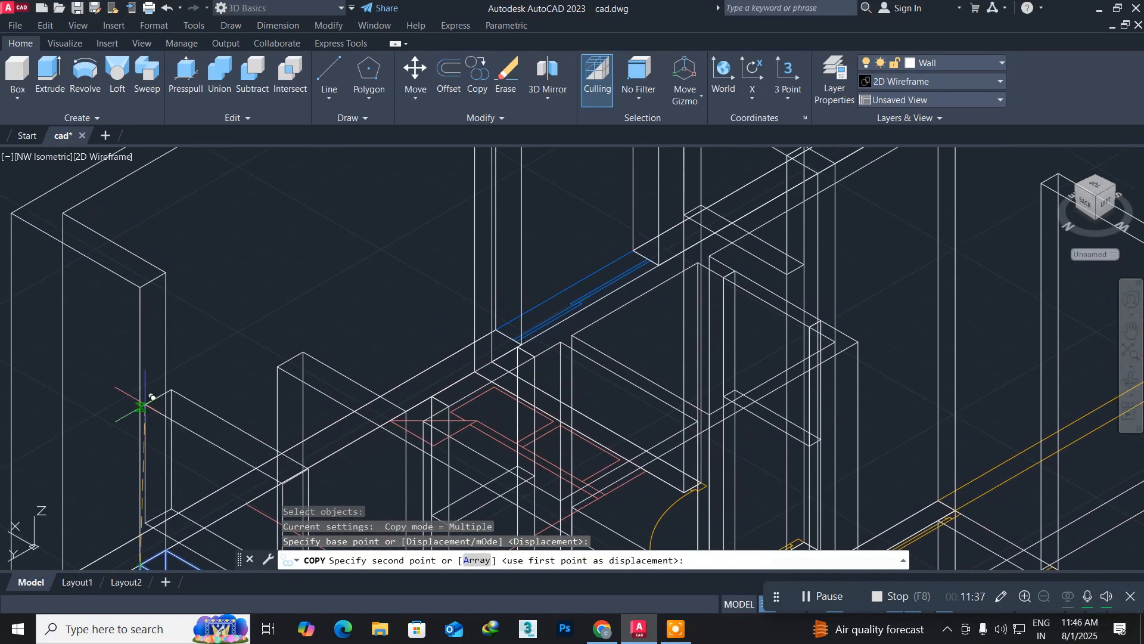
{"action": "left_click", "coordinate": [141, 287]}
{"action": "key", "text": "Return"}
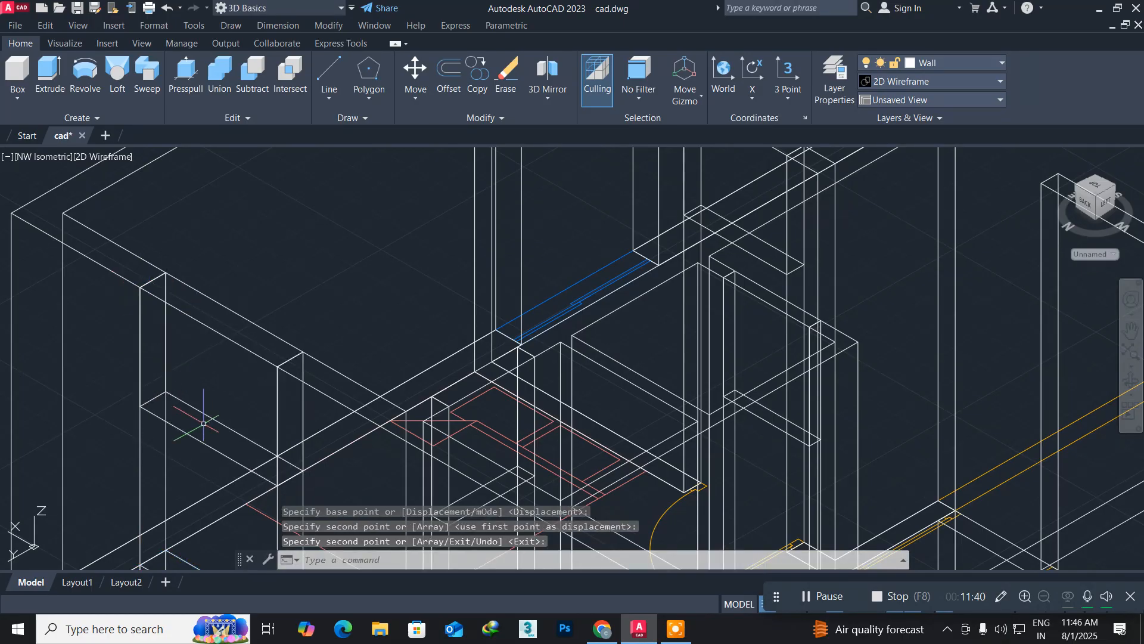
Union the joined west walls, the north window's upper and lower fill solids, and the eastern wall solid
{"action": "middle_click_drag", "start_coordinate": [203, 423], "coordinate": [241, 351]}
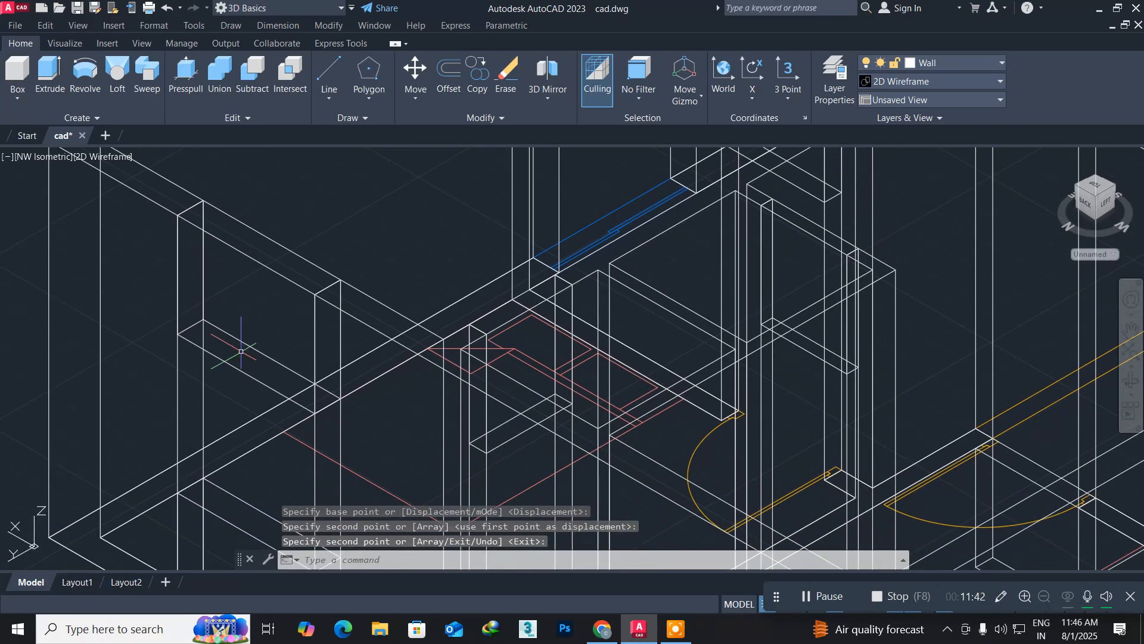
{"action": "type", "text": "uni"}
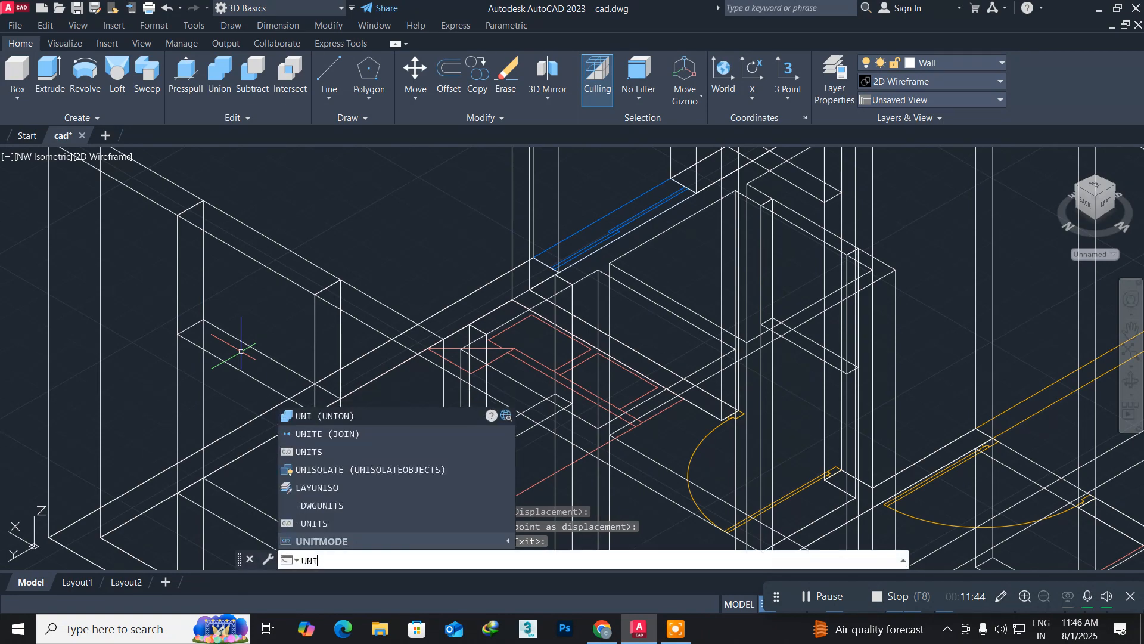
{"action": "key", "text": "Return"}
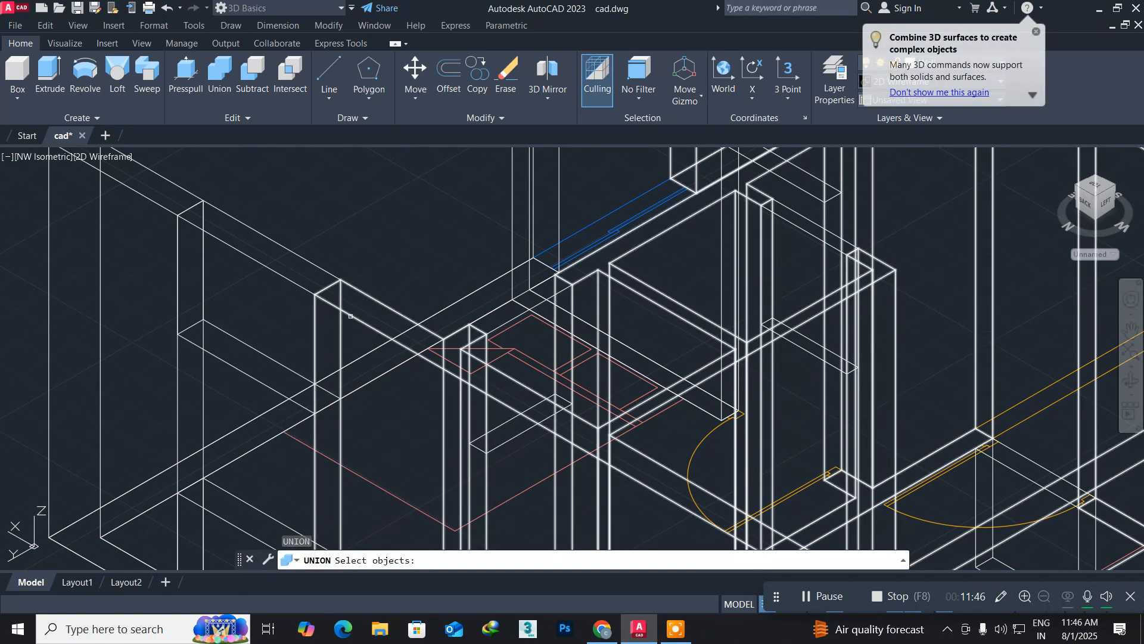
{"action": "left_click", "coordinate": [351, 316]}
{"action": "left_click", "coordinate": [273, 271]}
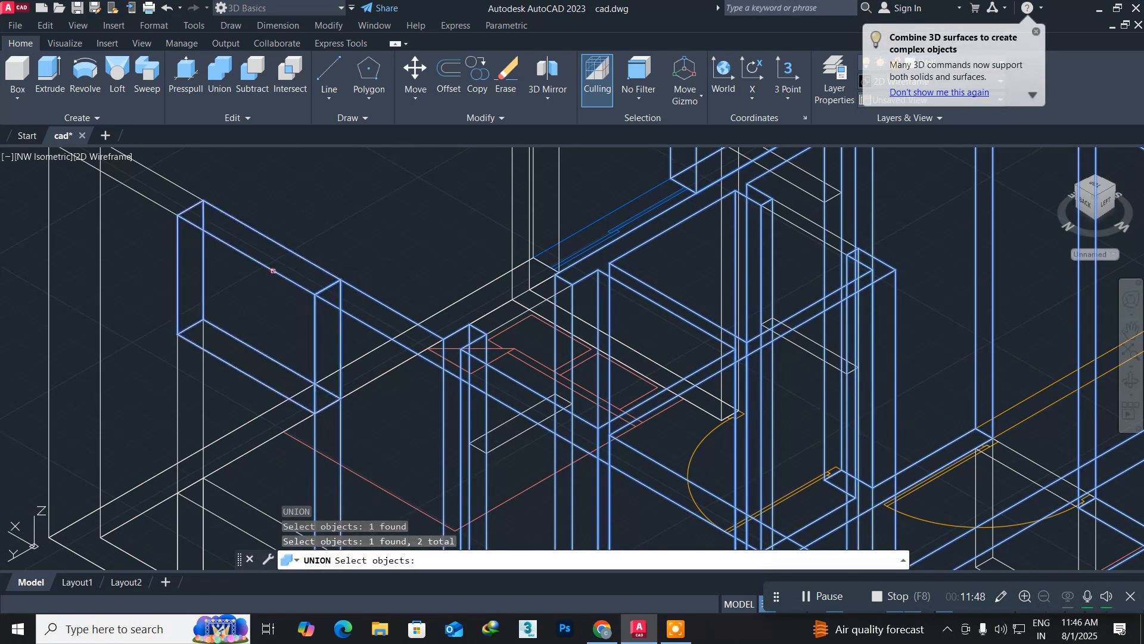
{"action": "left_click", "coordinate": [156, 199]}
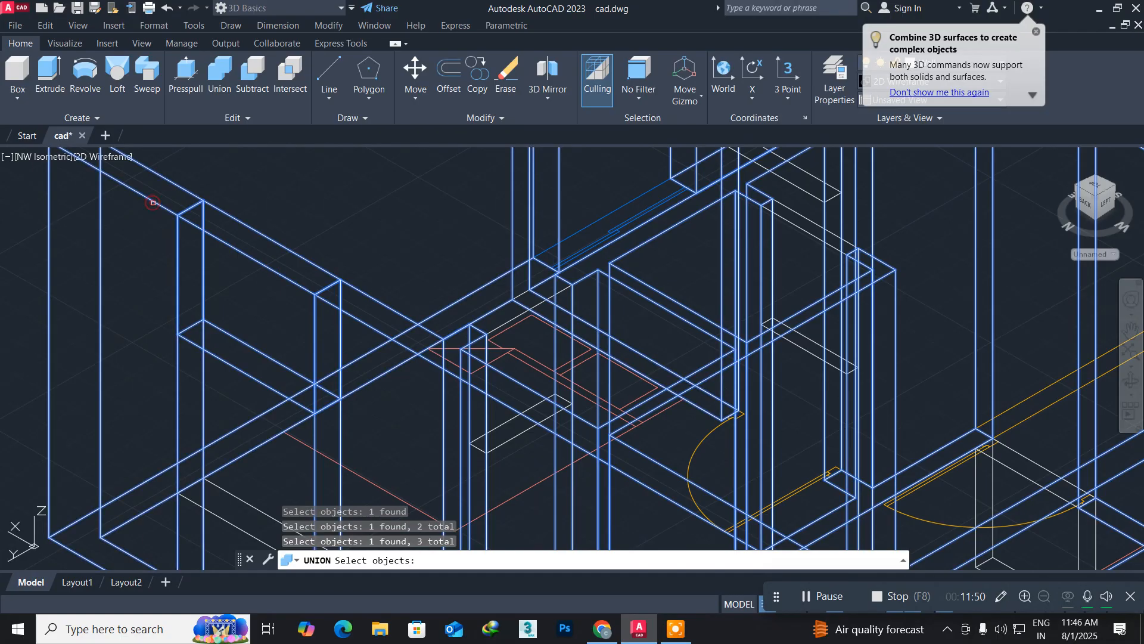
{"action": "left_click", "coordinate": [230, 524]}
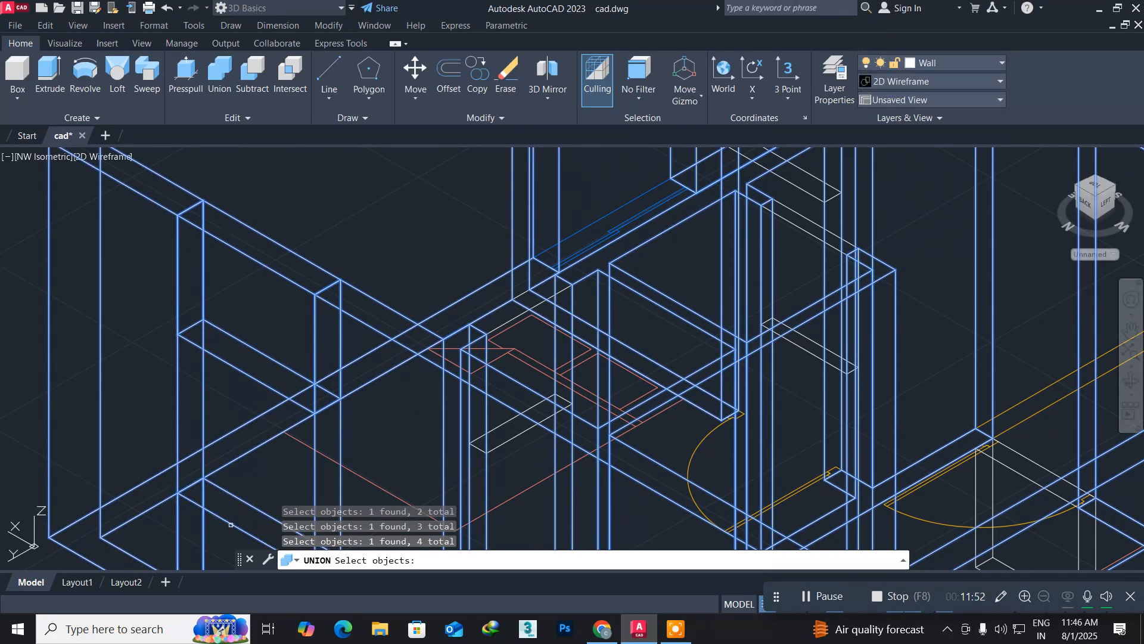
{"action": "key", "text": "Return"}
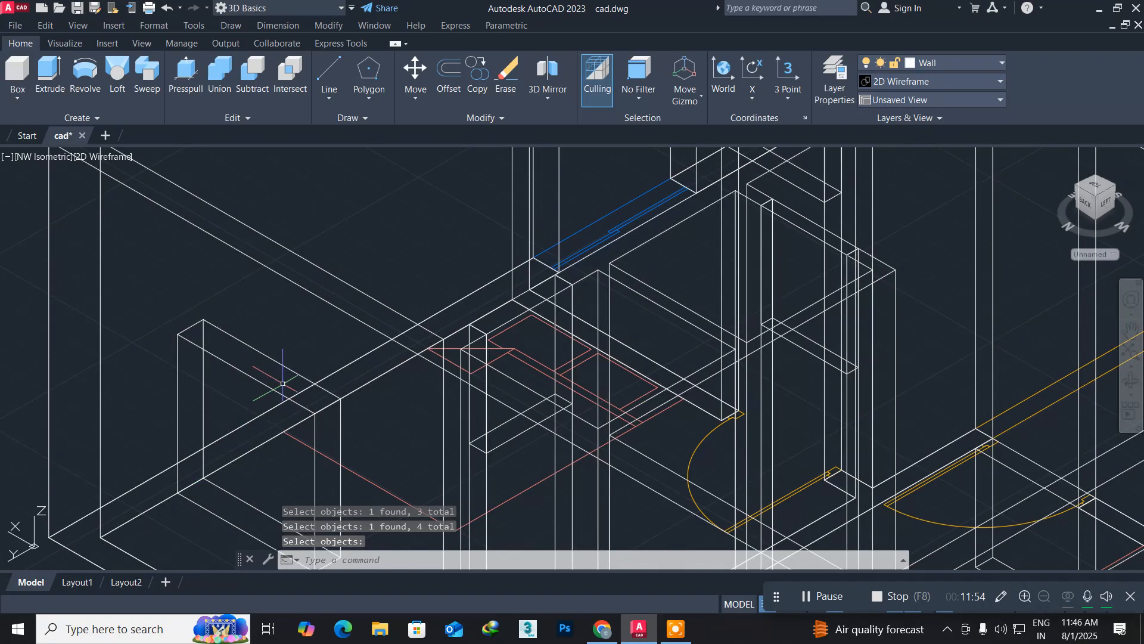
Union the solid above the door opening nearest the north wall with the joined house walls
{"action": "scroll", "coordinate": [283, 381], "scroll_direction": "down", "scroll_amount": 2}
{"action": "middle_click_drag", "start_coordinate": [432, 379], "coordinate": [287, 364]}
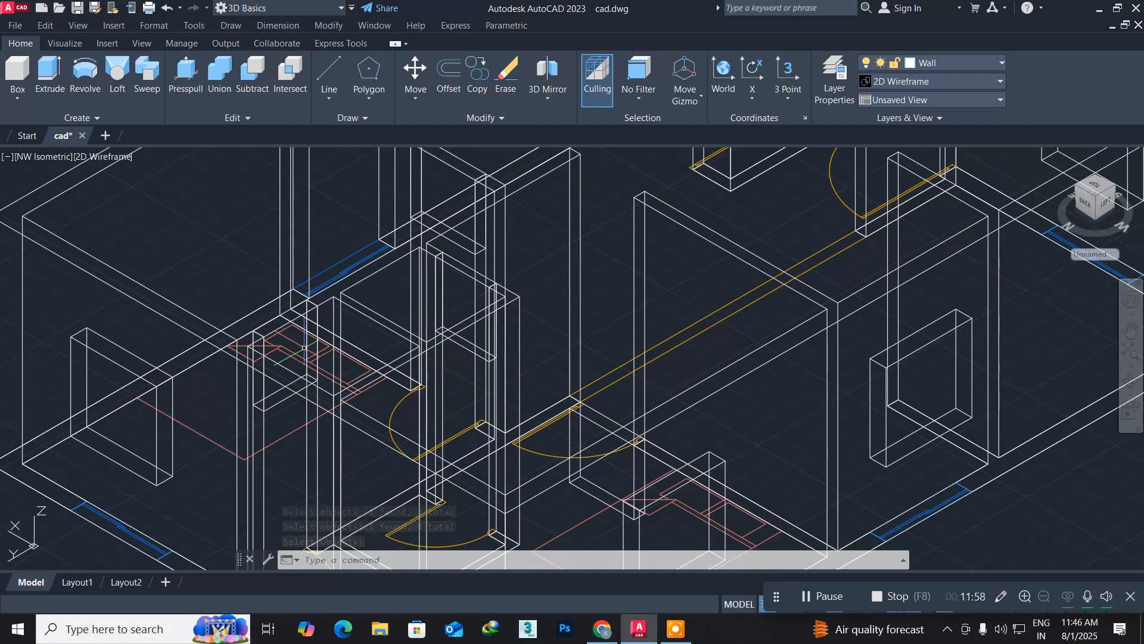
{"action": "scroll", "coordinate": [304, 348], "scroll_direction": "up", "scroll_amount": 3}
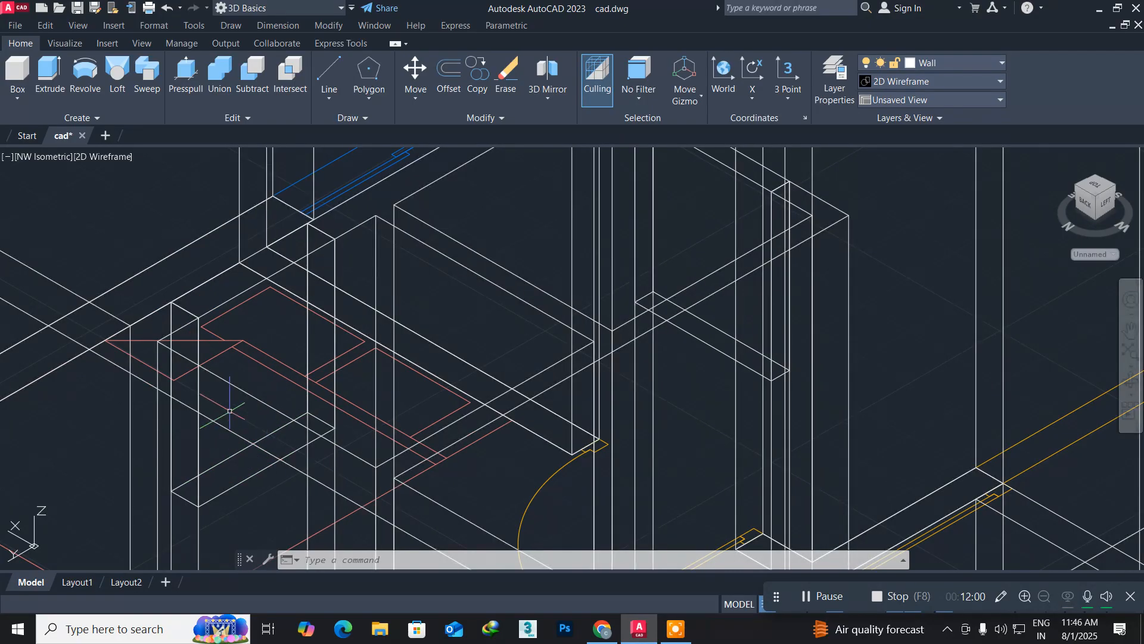
{"action": "type", "text": "n"}
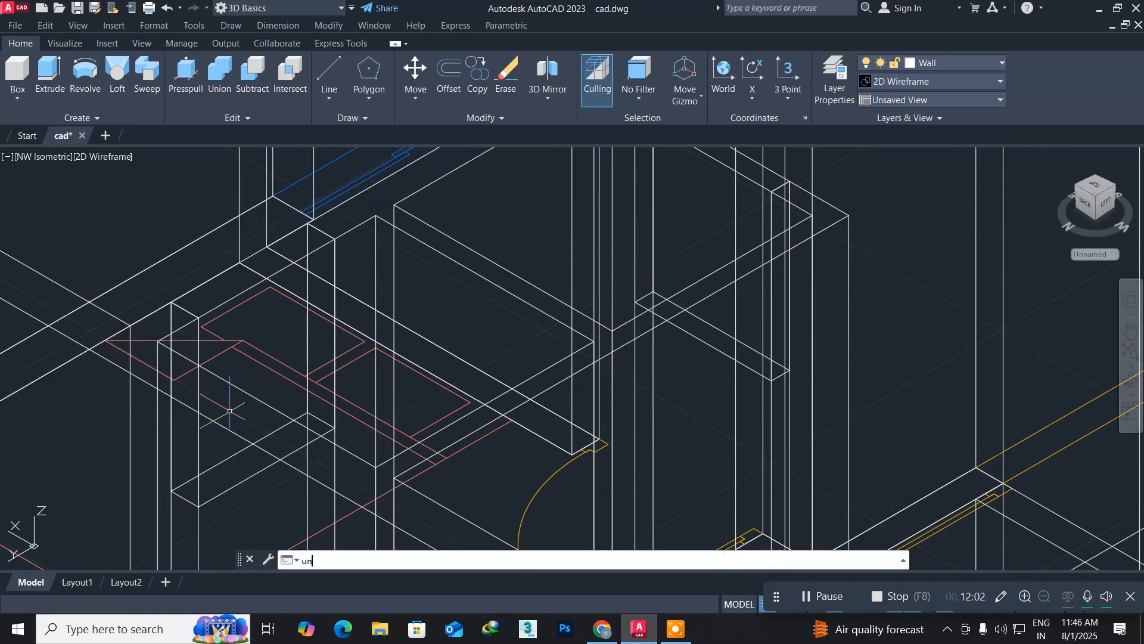
{"action": "type", "text": "i"}
{"action": "key", "text": "Return"}
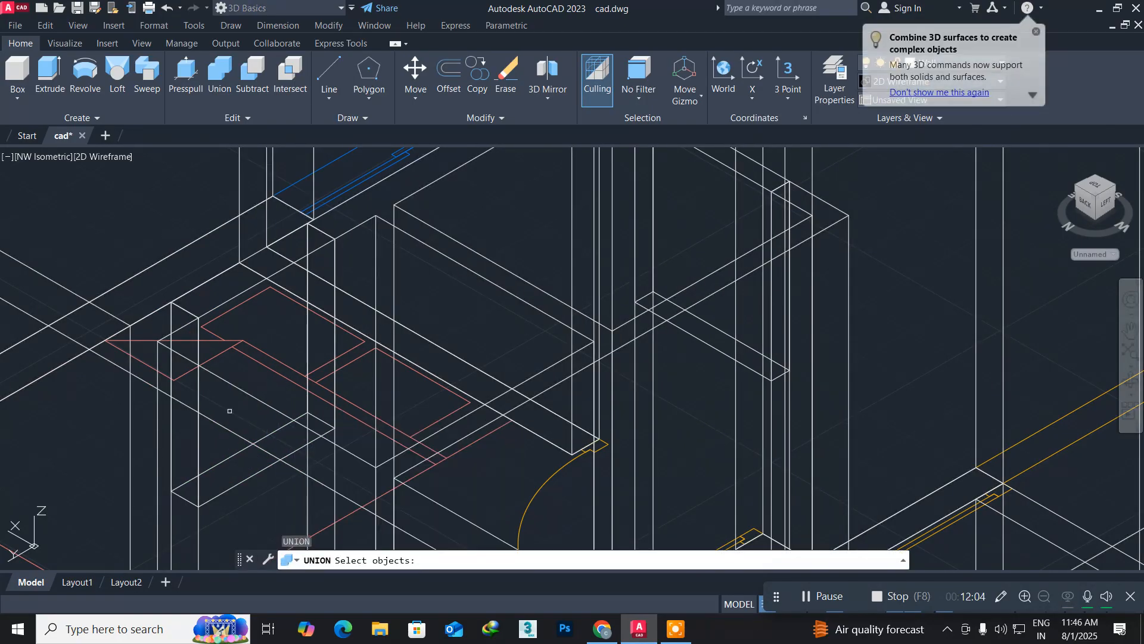
{"action": "left_click", "coordinate": [252, 287]}
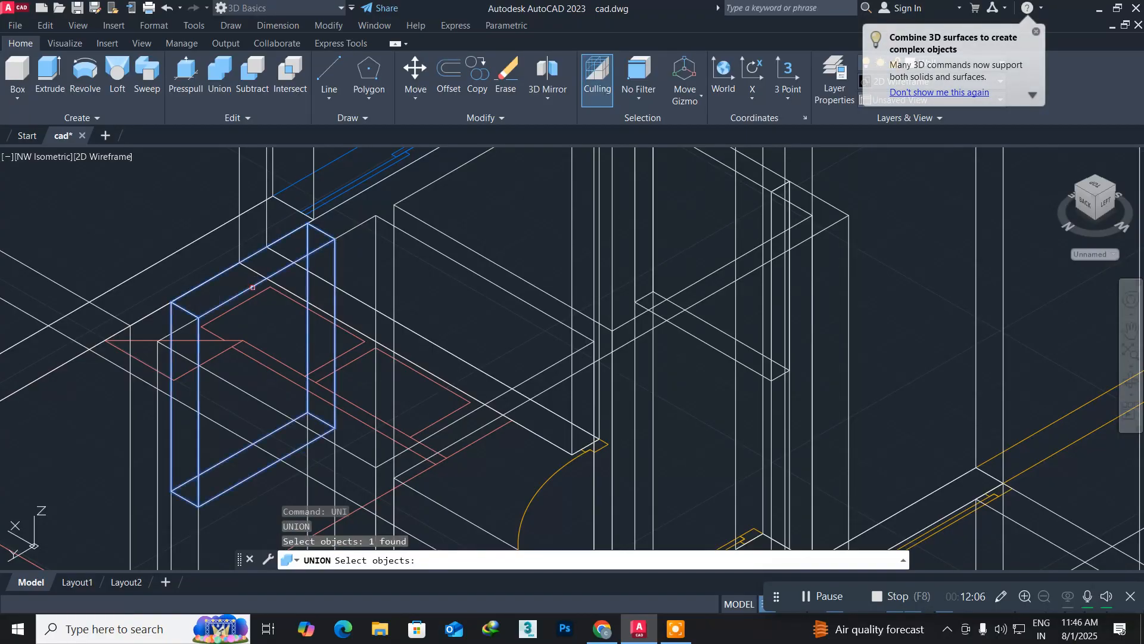
{"action": "left_click", "coordinate": [357, 227]}
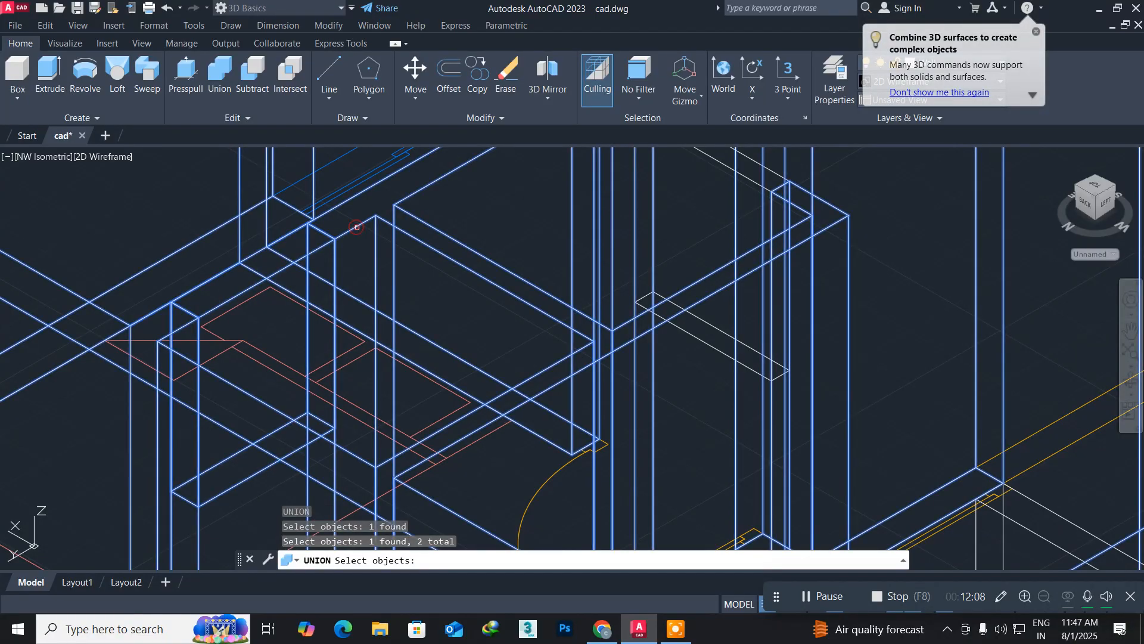
{"action": "key", "text": "Return"}
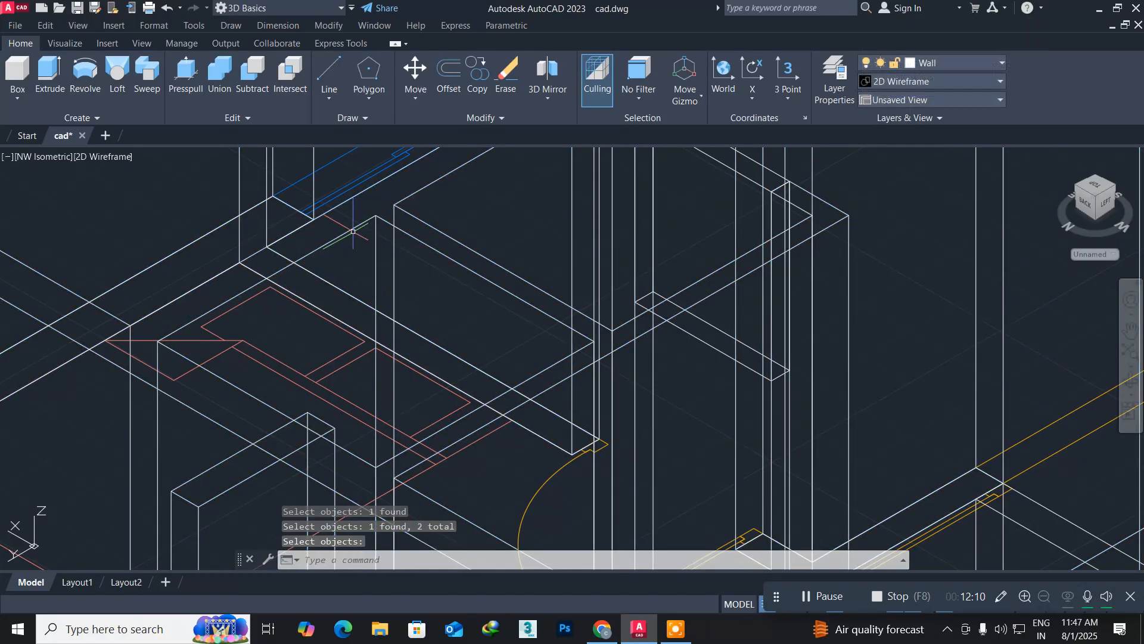
Set the visual style of the NW Isometric view to Realistic
{"action": "scroll", "coordinate": [302, 309], "scroll_direction": "down", "scroll_amount": 2}
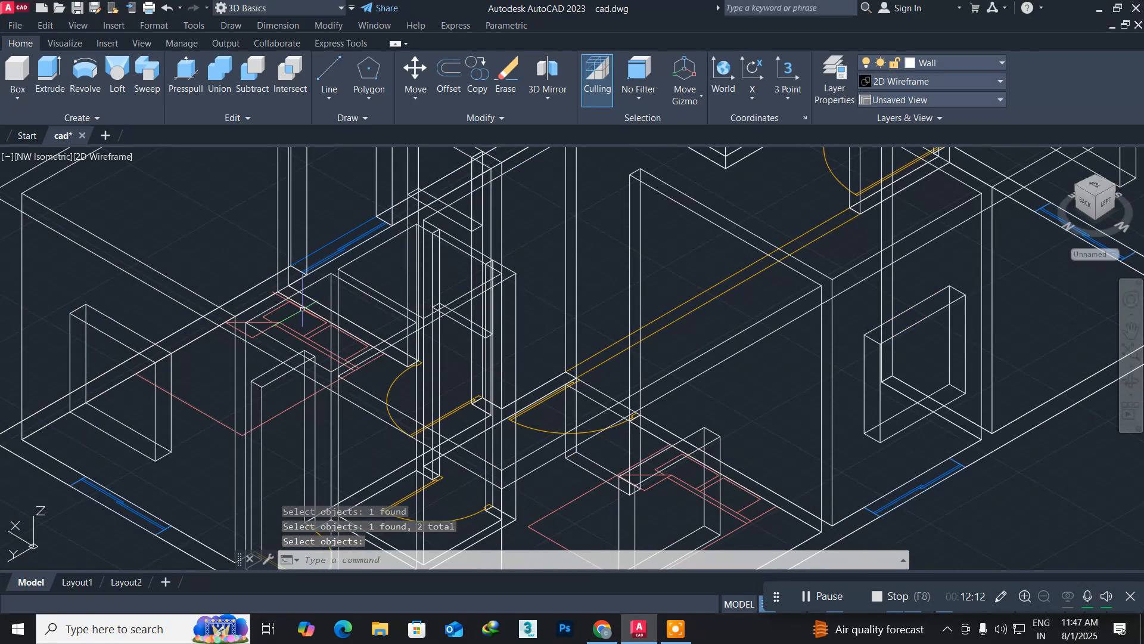
{"action": "scroll", "coordinate": [302, 309], "scroll_direction": "down", "scroll_amount": 2}
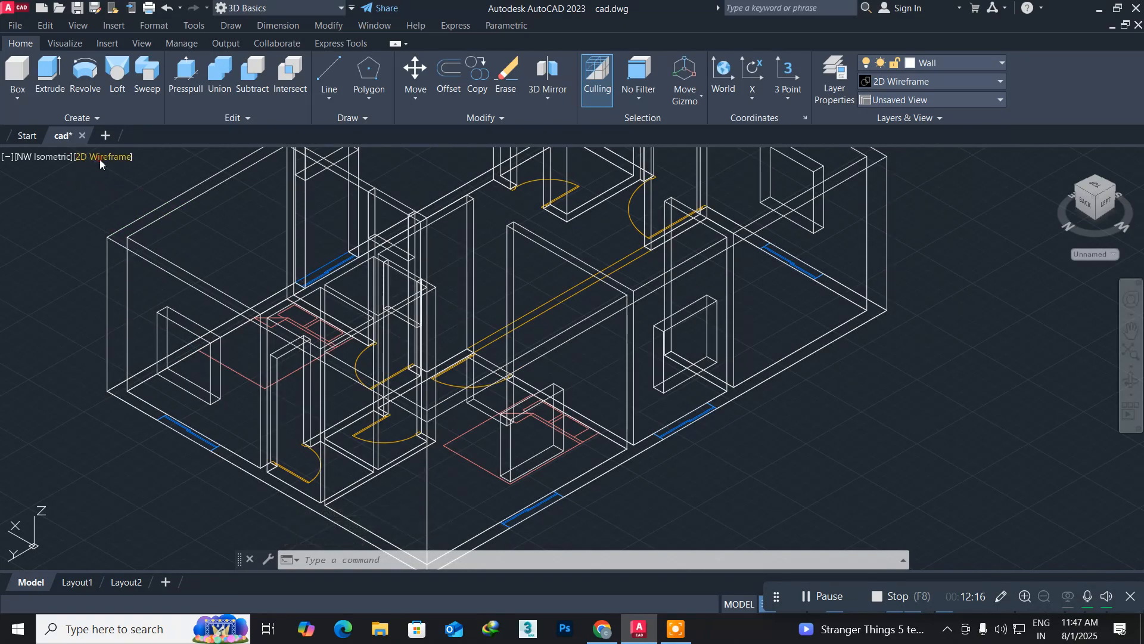
{"action": "left_click", "coordinate": [99, 159]}
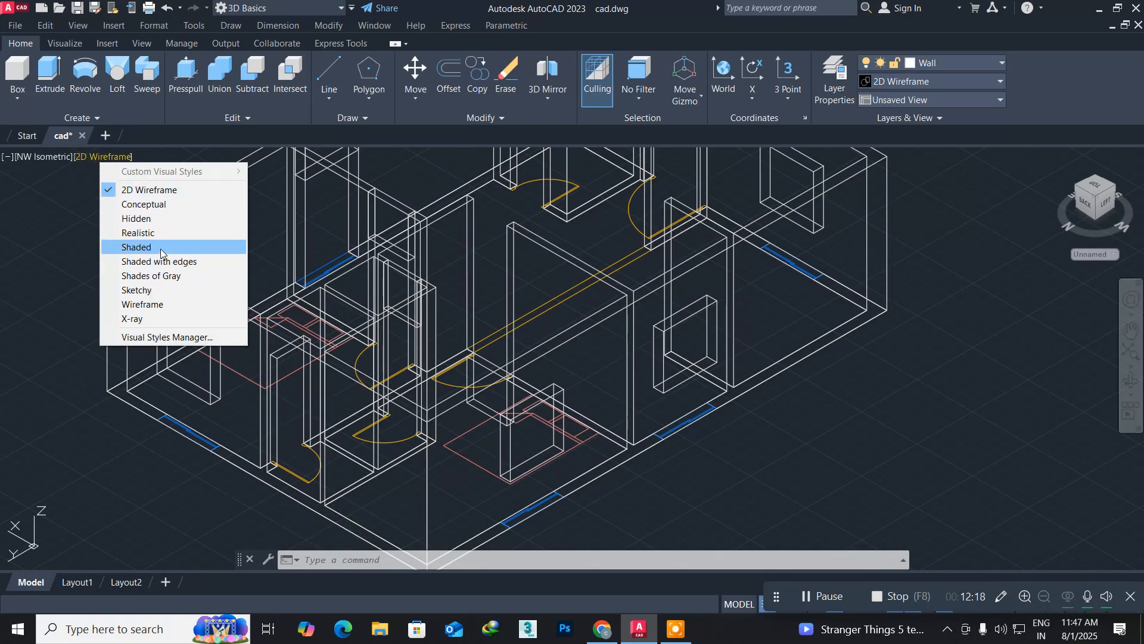
{"action": "left_click", "coordinate": [162, 233]}
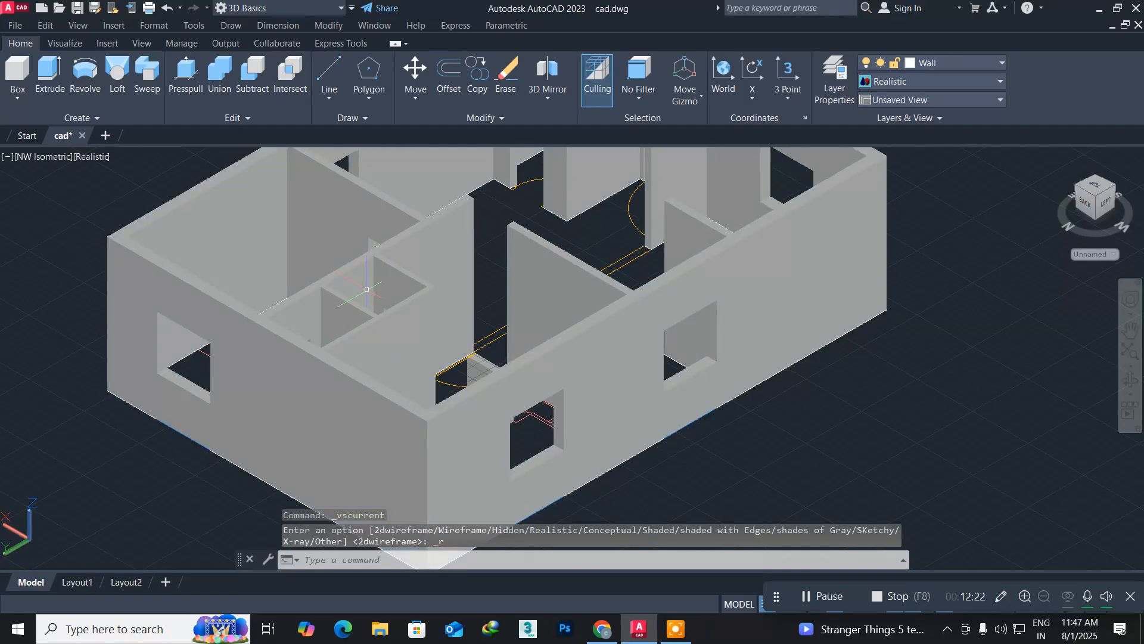
Union the joined walls with the separate solid above the door of the inner small room
{"action": "scroll", "coordinate": [395, 272], "scroll_direction": "up", "scroll_amount": 6}
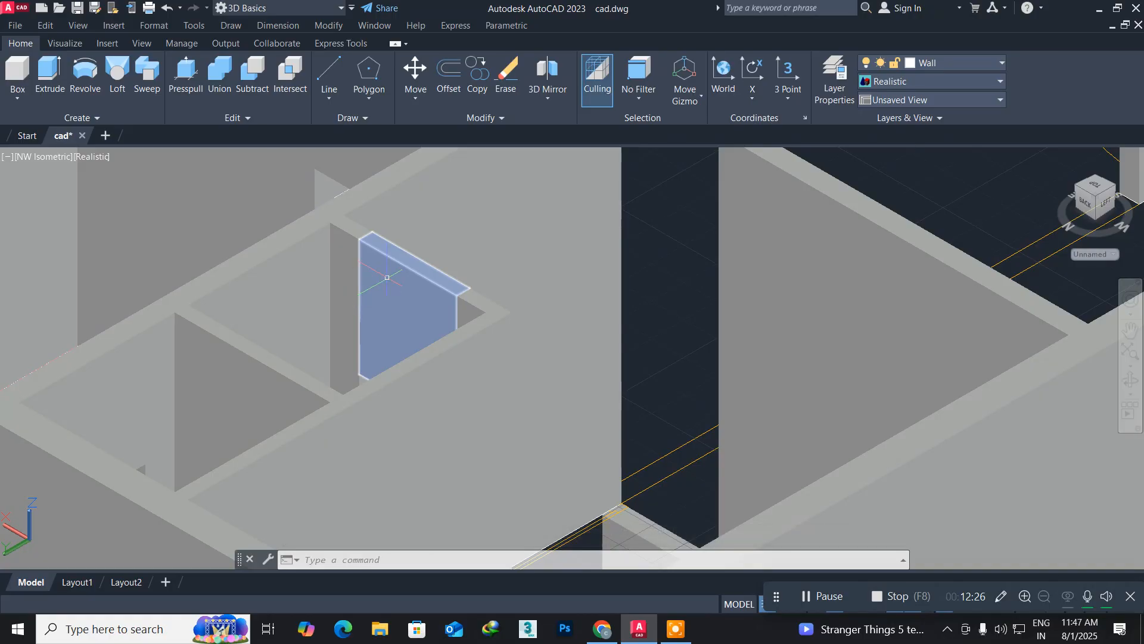
{"action": "type", "text": "un"}
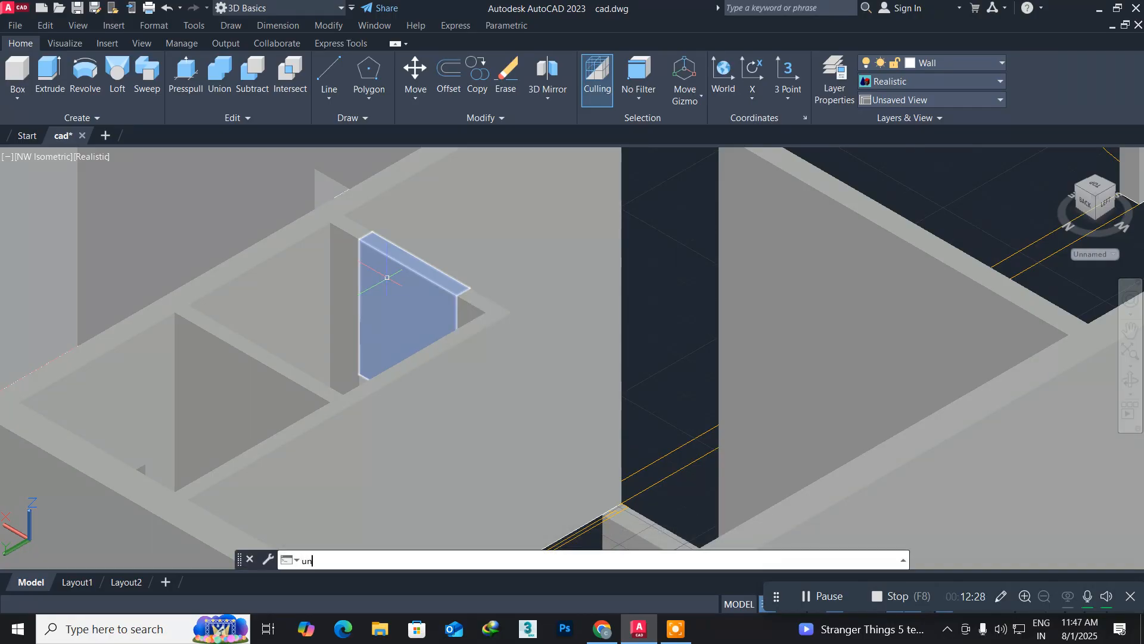
{"action": "type", "text": "i"}
{"action": "key", "text": "Return"}
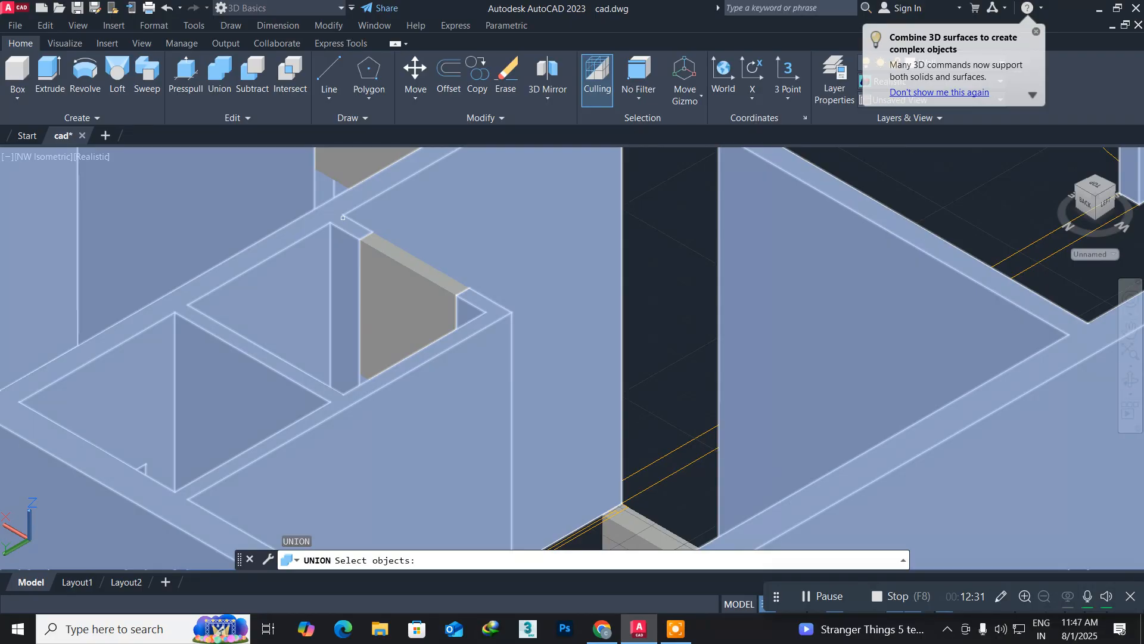
{"action": "left_click", "coordinate": [341, 218]}
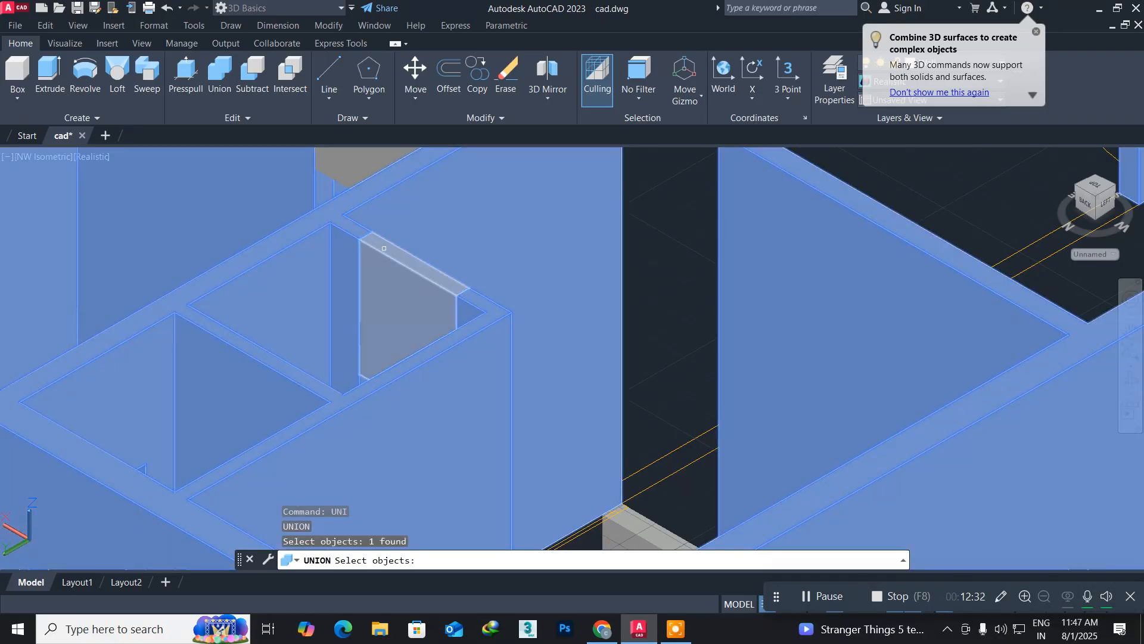
{"action": "left_click", "coordinate": [385, 250]}
{"action": "key", "text": "Return"}
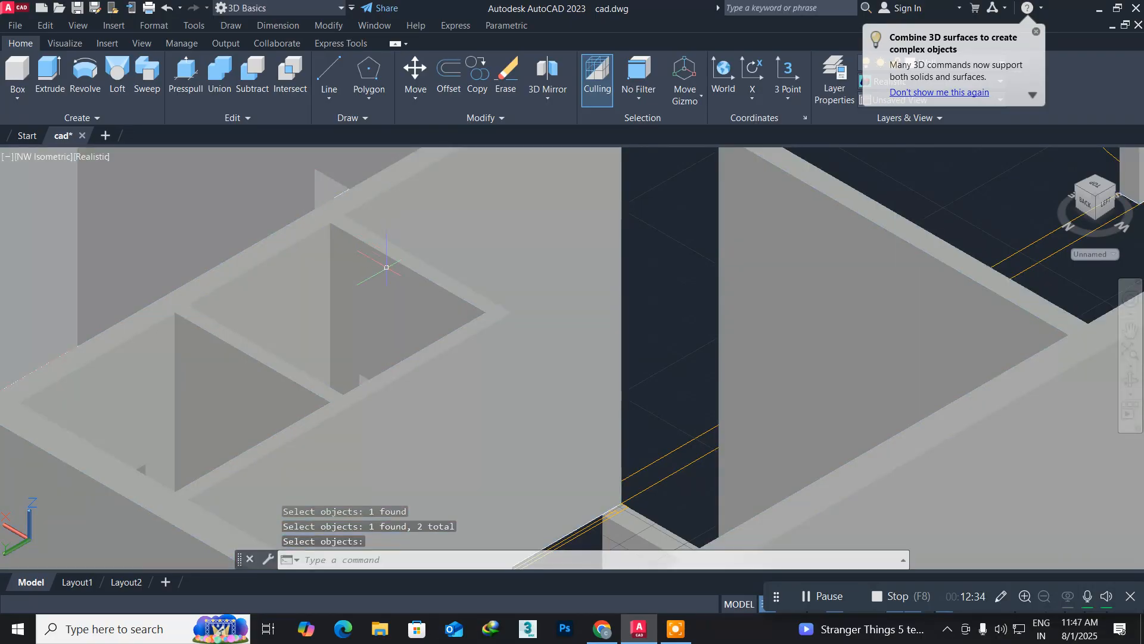
Union the joined walls with the solids above the east exterior wall's opening and the small southeast room's door
{"action": "scroll", "coordinate": [390, 292], "scroll_direction": "down", "scroll_amount": 5}
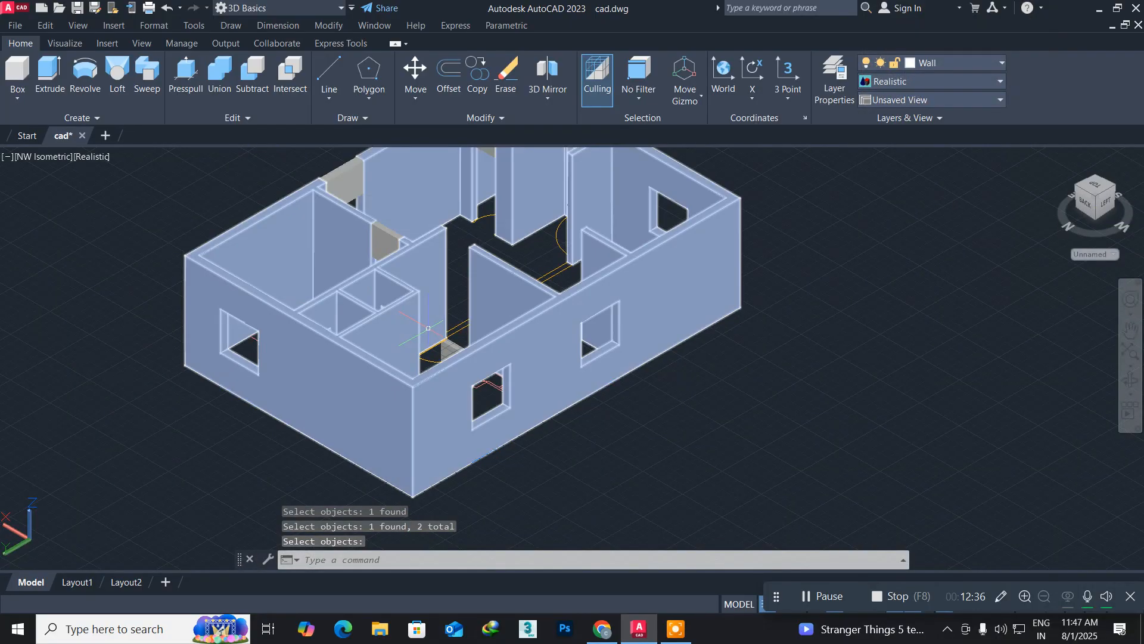
{"action": "scroll", "coordinate": [391, 357], "scroll_direction": "up", "scroll_amount": 3}
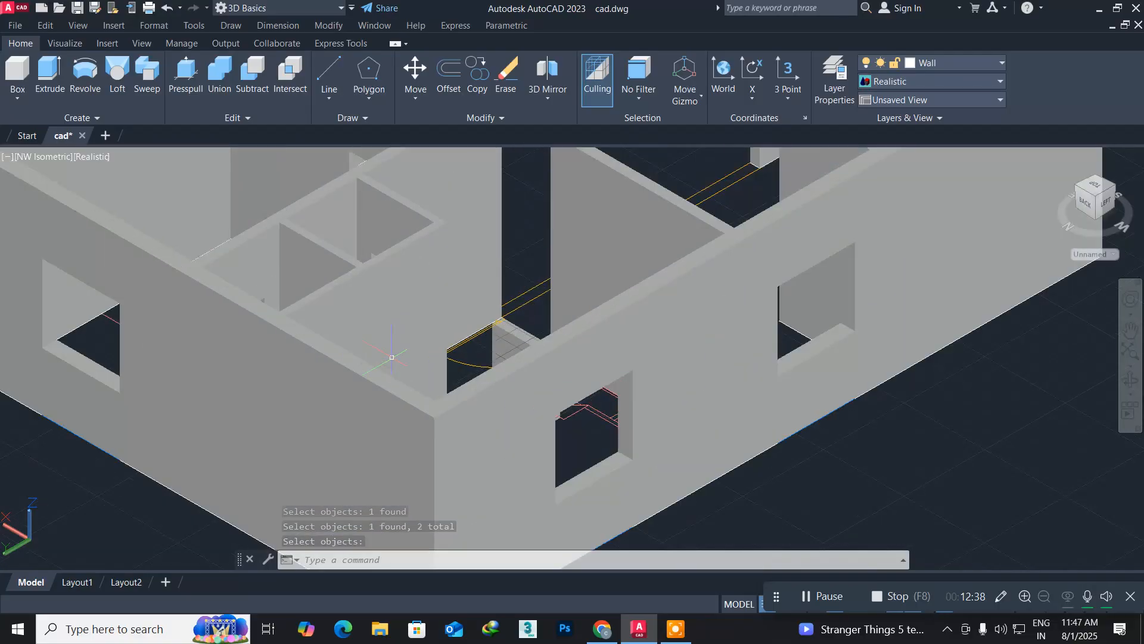
{"action": "scroll", "coordinate": [392, 357], "scroll_direction": "down", "scroll_amount": 4}
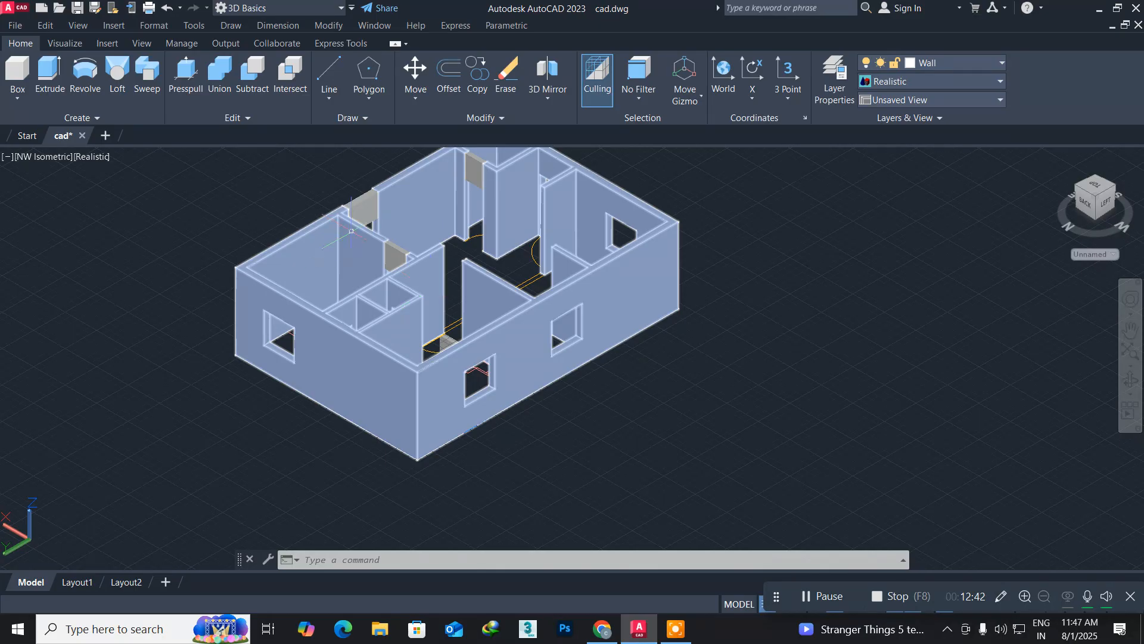
{"action": "scroll", "coordinate": [366, 214], "scroll_direction": "up", "scroll_amount": 2}
{"action": "middle_click_drag", "start_coordinate": [365, 215], "coordinate": [301, 312]}
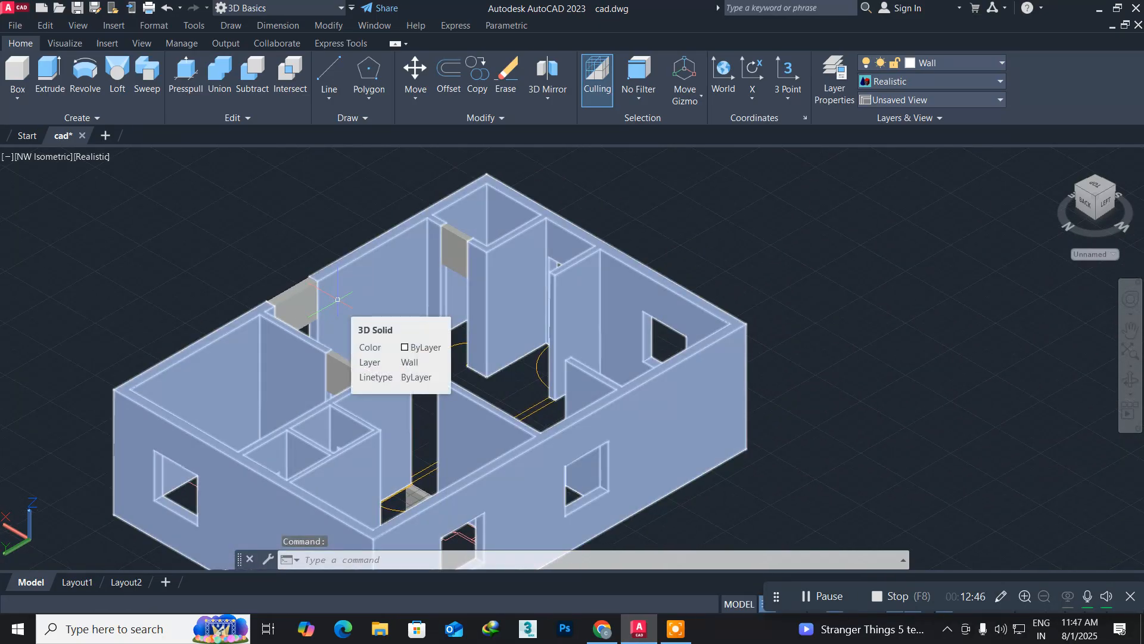
{"action": "type", "text": "uni"}
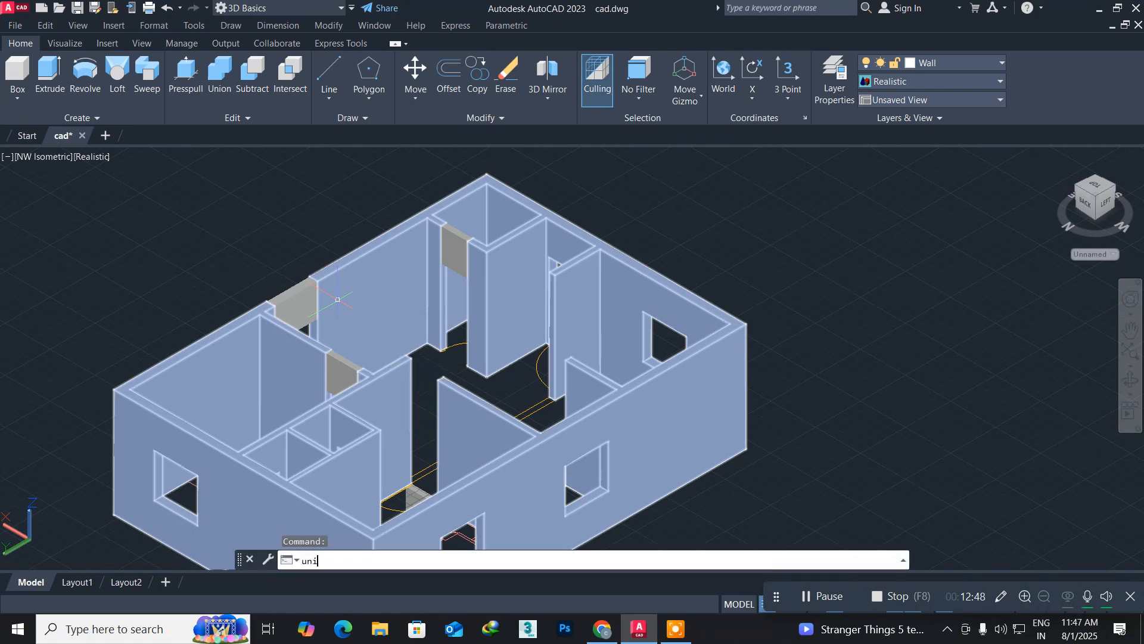
{"action": "key", "text": "Return"}
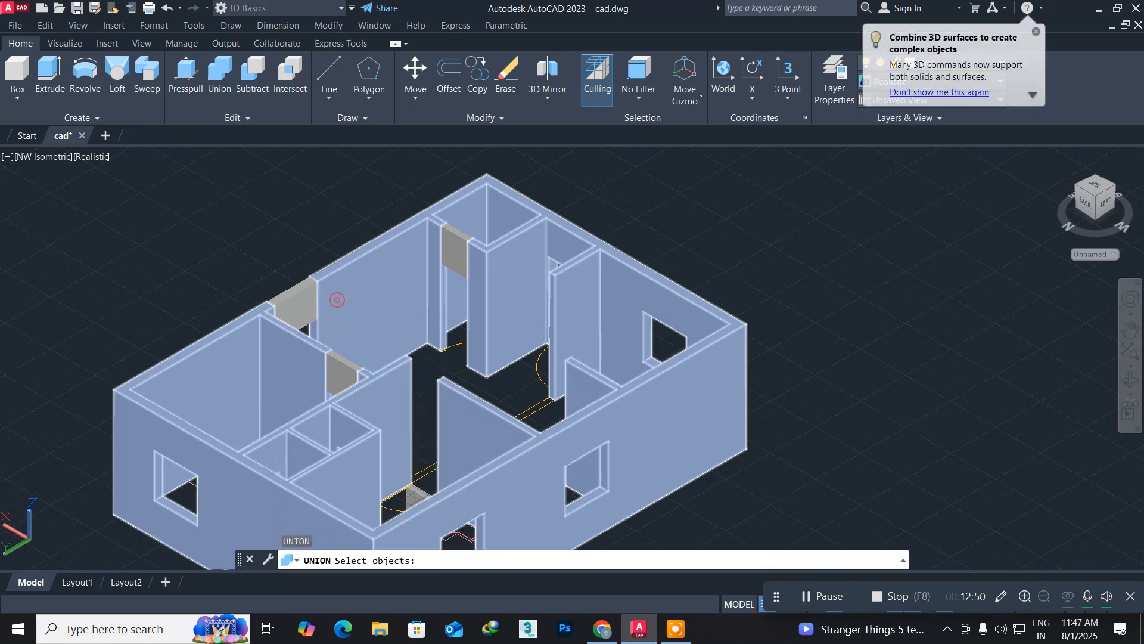
{"action": "left_click", "coordinate": [298, 295]}
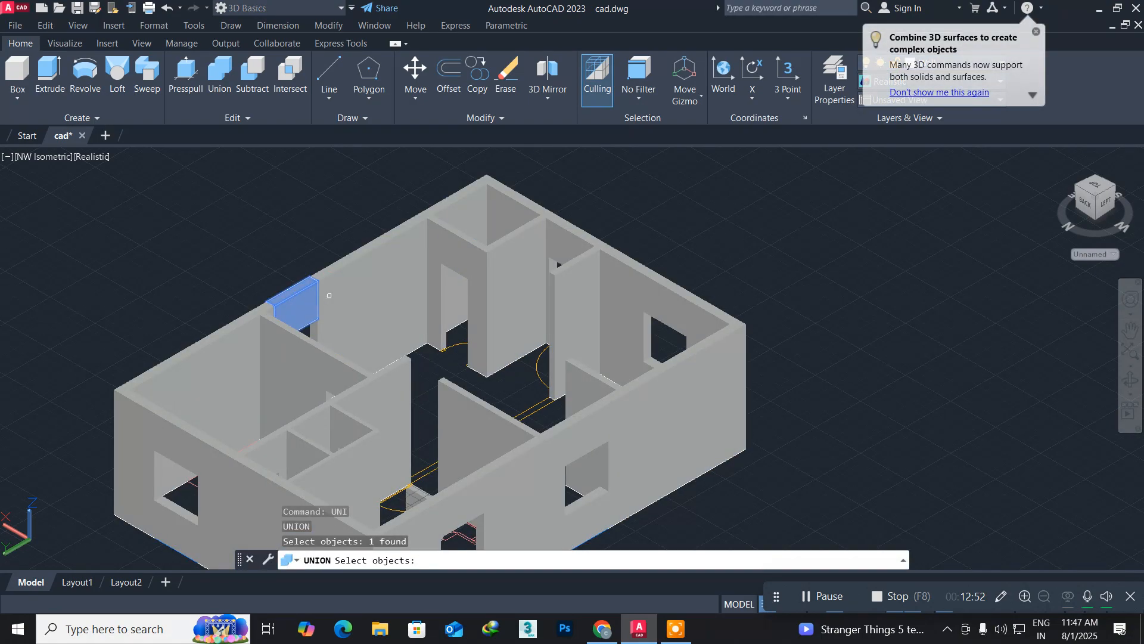
{"action": "left_click", "coordinate": [336, 284]}
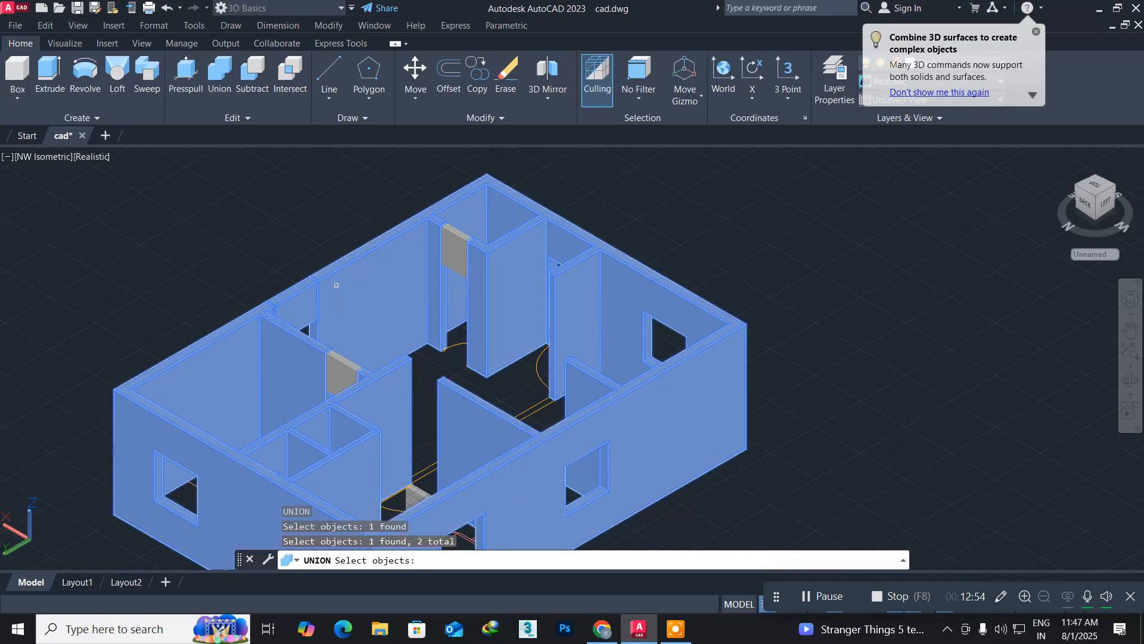
{"action": "left_click", "coordinate": [451, 240]}
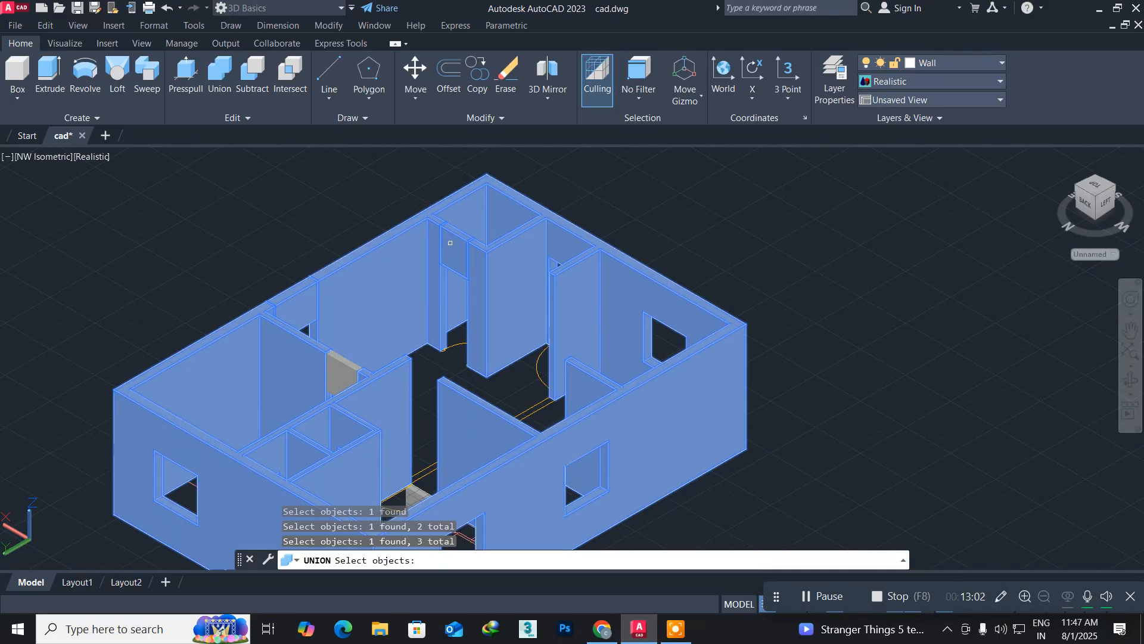
{"action": "key", "text": "Return"}
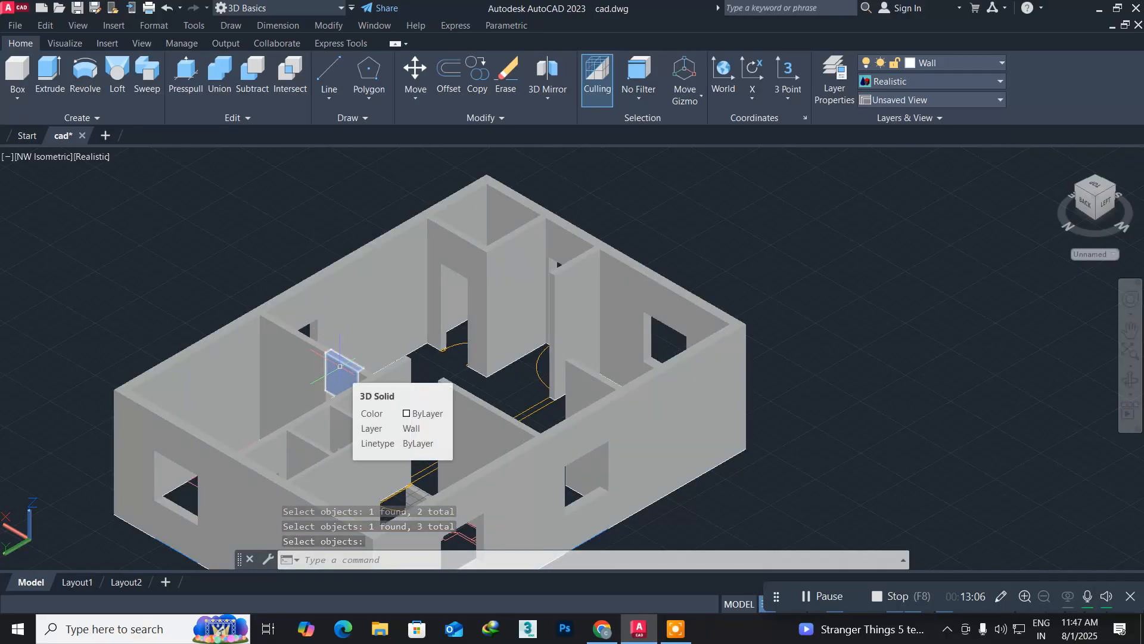
Union the joined walls with the separate solid above the northeast room's door
{"action": "type", "text": "UNi"}
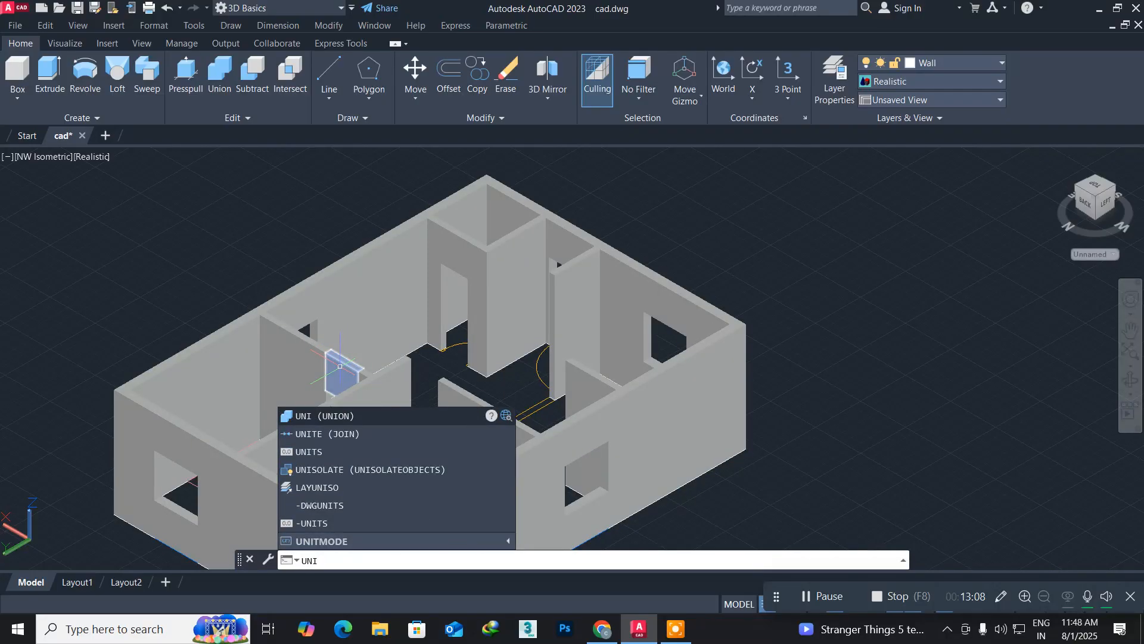
{"action": "key", "text": "Return"}
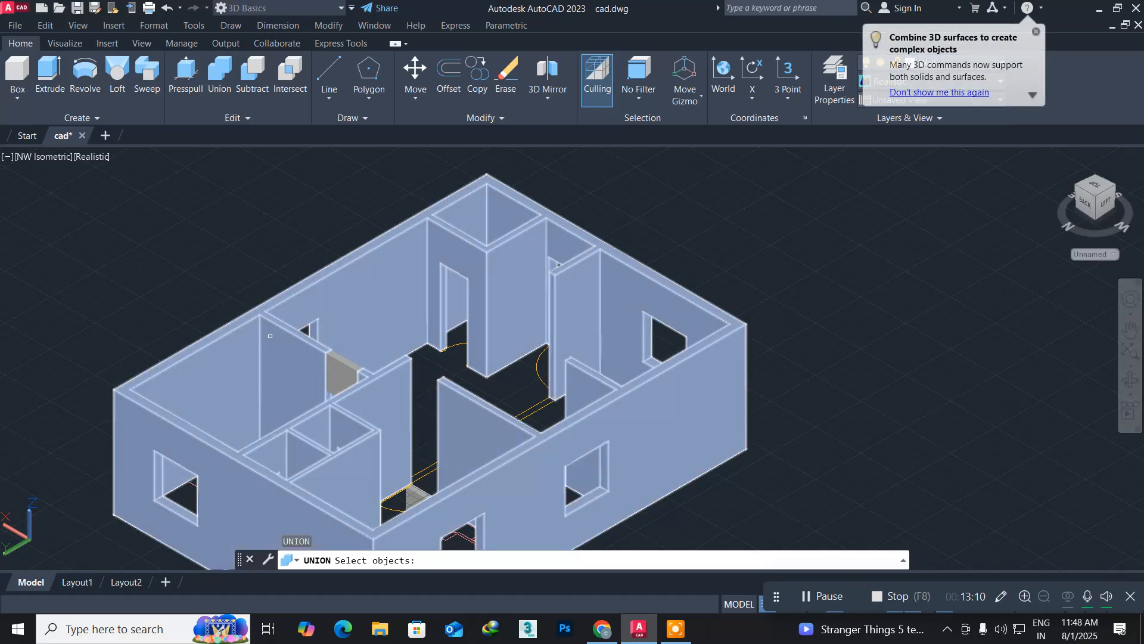
{"action": "left_click", "coordinate": [275, 330]}
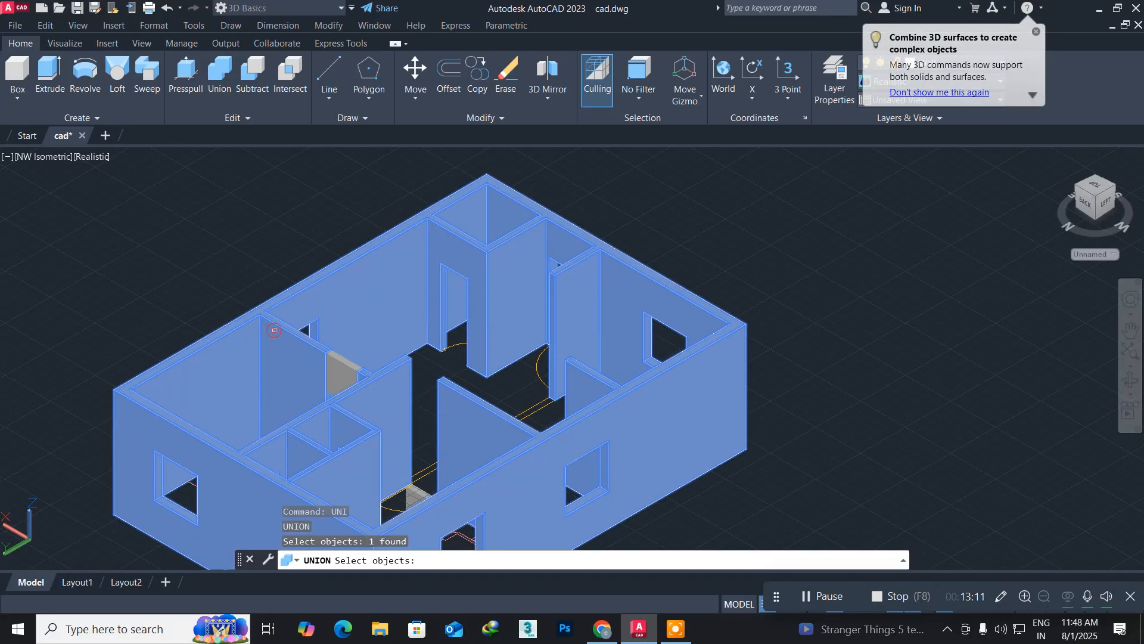
{"action": "left_click", "coordinate": [348, 369]}
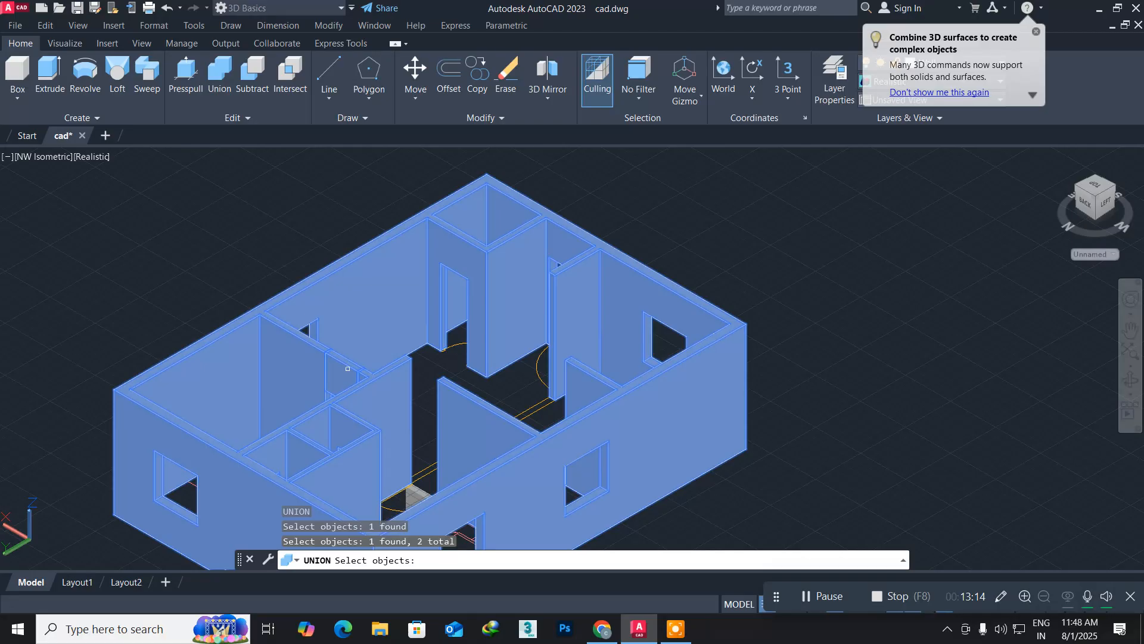
{"action": "key", "text": "Return"}
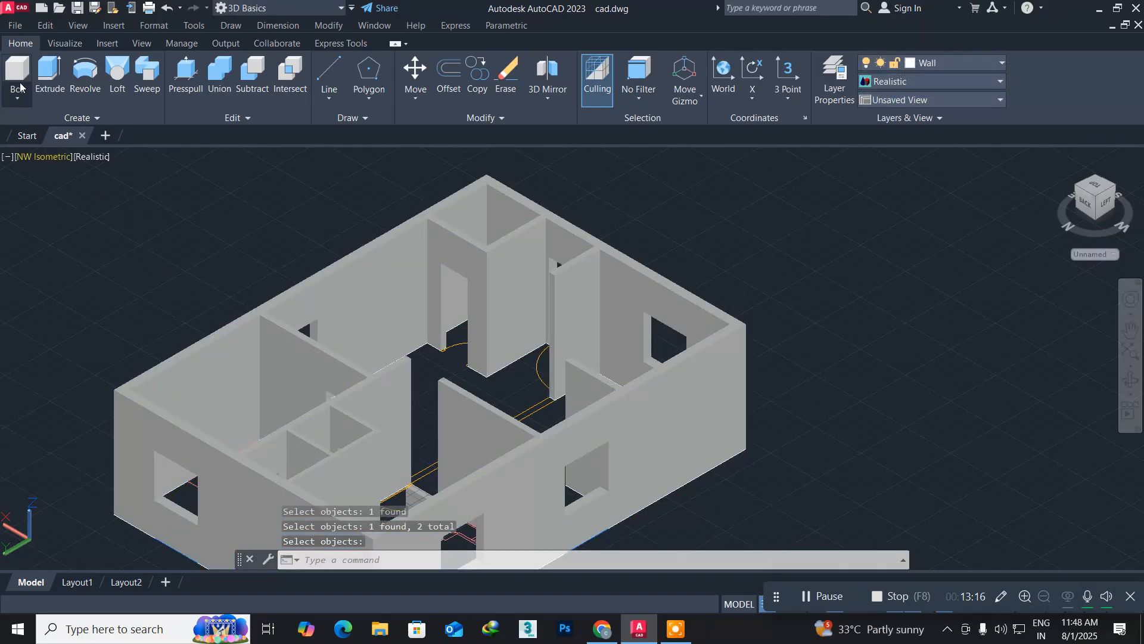
Move the misplaced fill solid at the foot of the northwest room's doorway up to the top corner of the adjoining wall
{"action": "left_click", "coordinate": [88, 24]}
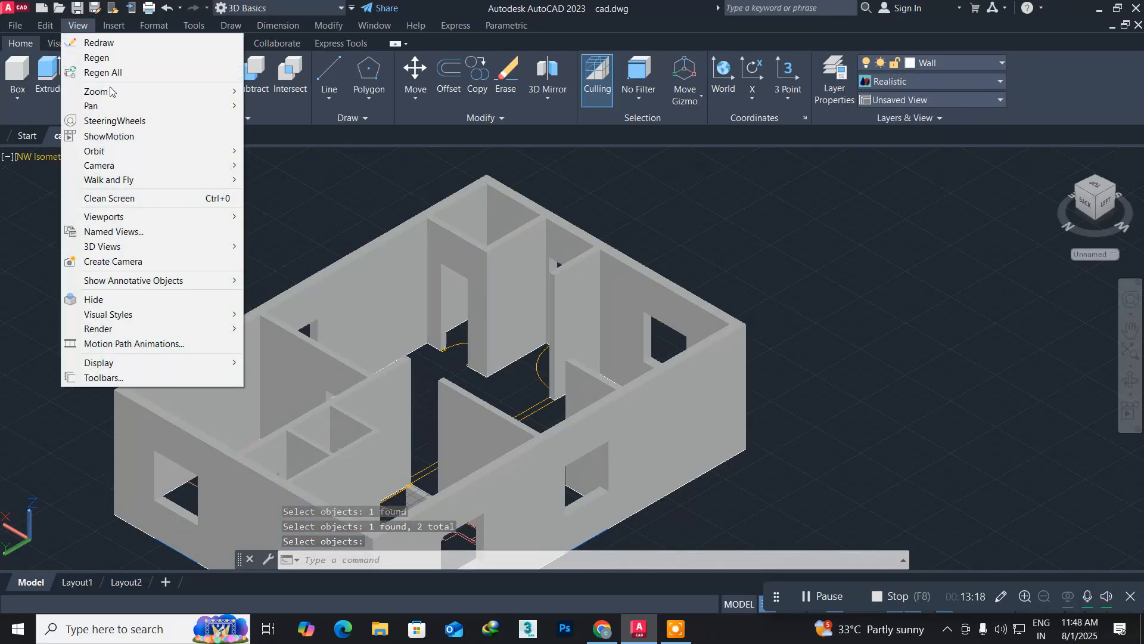
{"action": "mouse_move", "coordinate": [128, 151]}
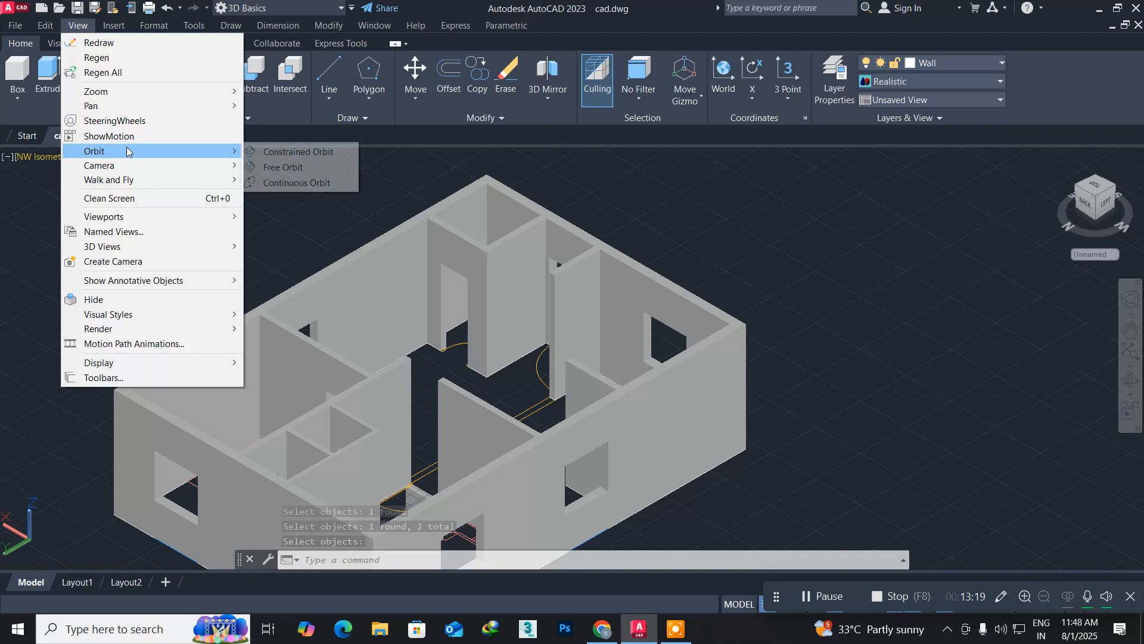
{"action": "left_click", "coordinate": [275, 151]}
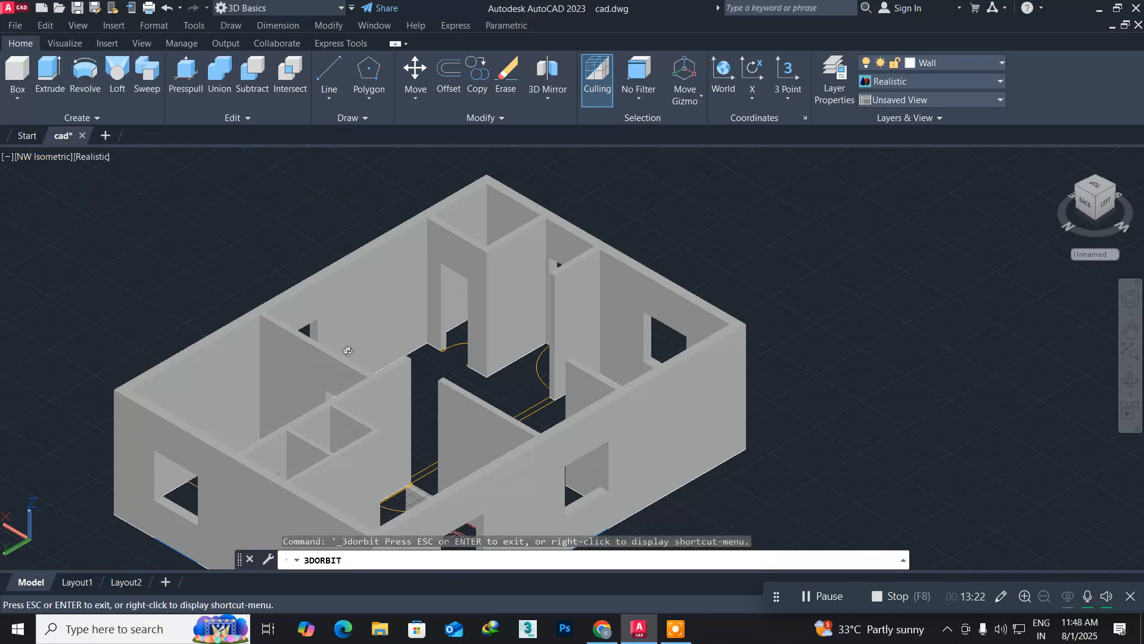
{"action": "left_click_drag", "start_coordinate": [347, 352], "coordinate": [94, 383]}
{"action": "left_click_drag", "start_coordinate": [186, 406], "coordinate": [52, 389]}
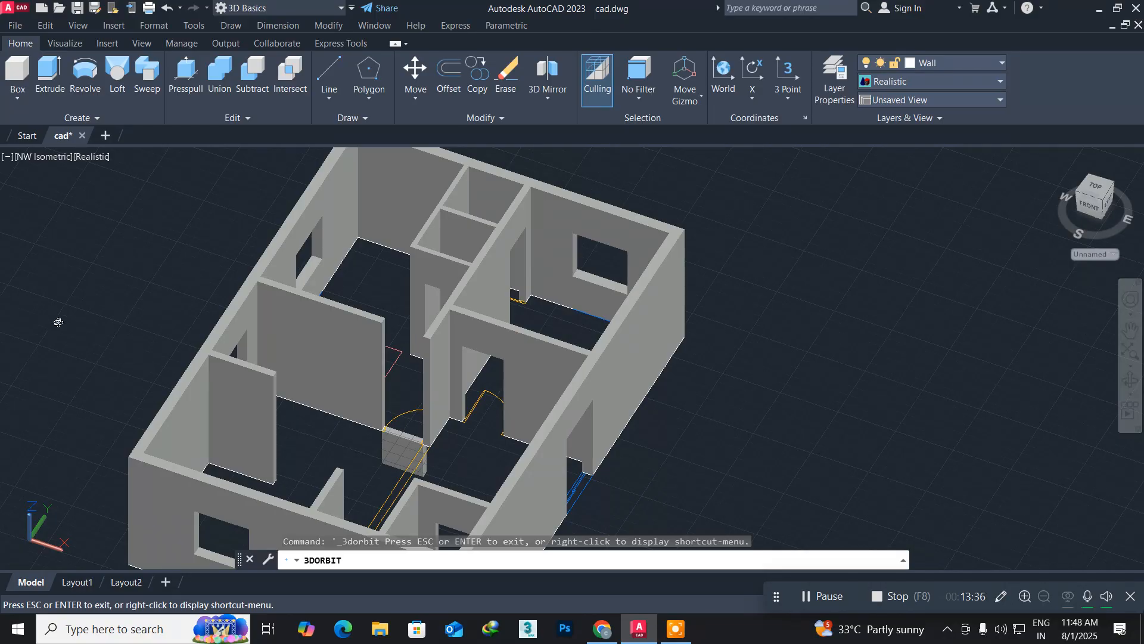
{"action": "scroll", "coordinate": [388, 424], "scroll_direction": "up", "scroll_amount": 5}
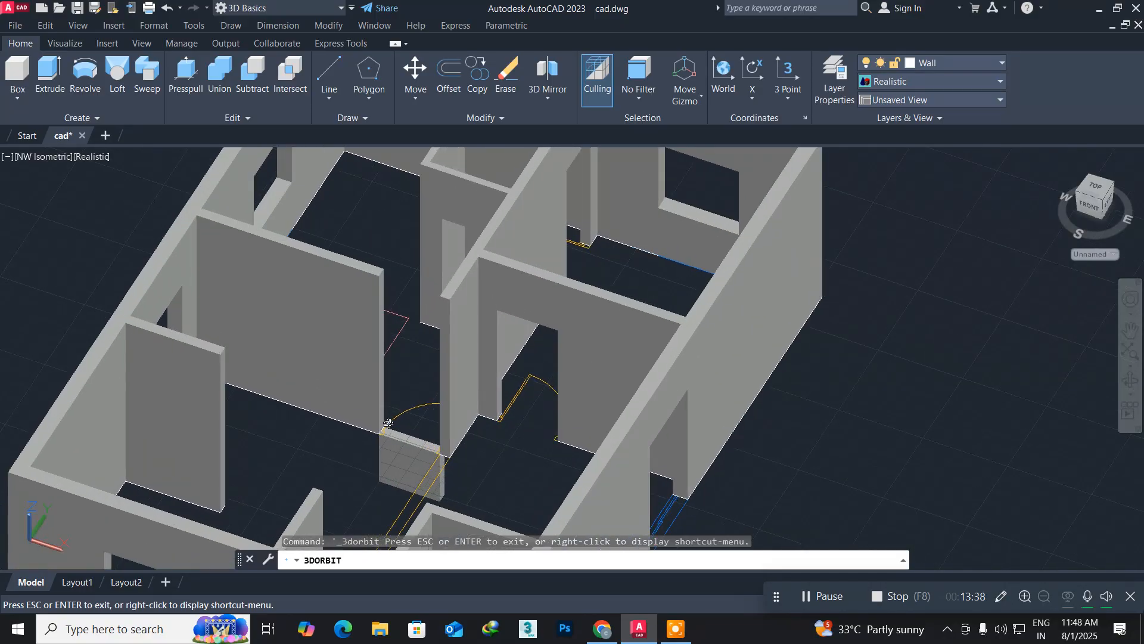
{"action": "key", "text": "Escape"}
{"action": "left_click", "coordinate": [411, 481]}
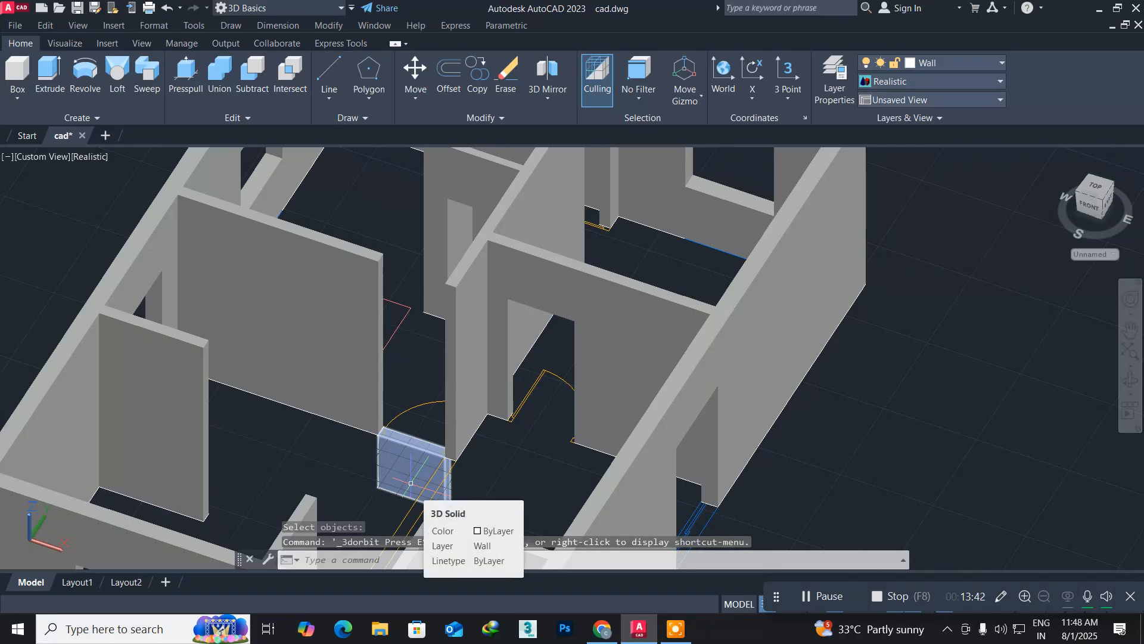
{"action": "type", "text": "m"}
{"action": "key", "text": "Return"}
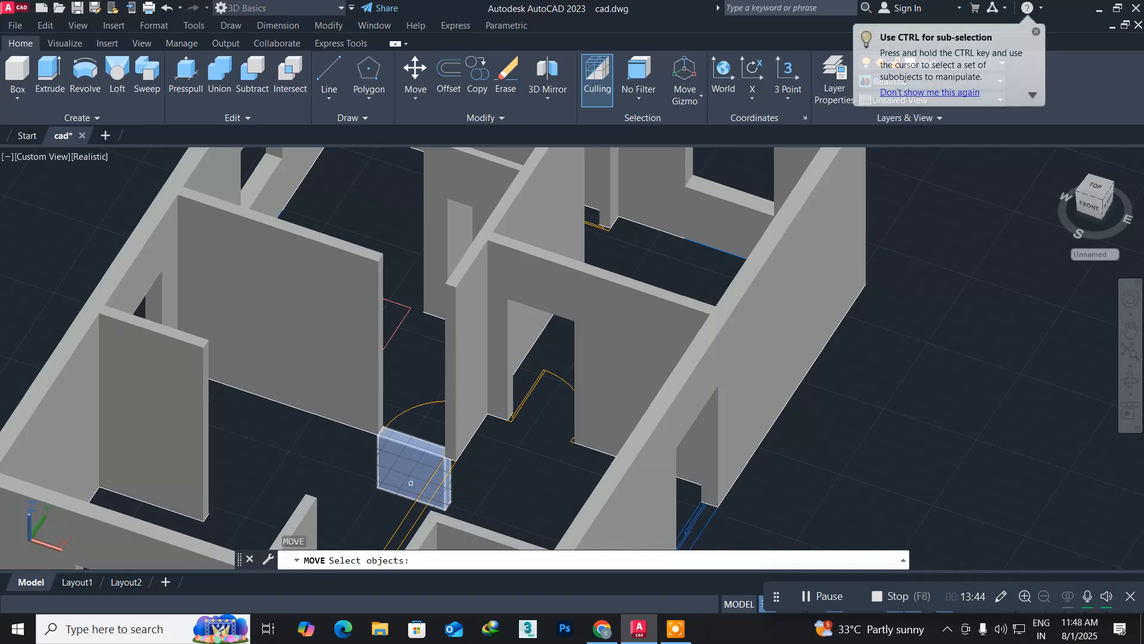
{"action": "left_click", "coordinate": [385, 439]}
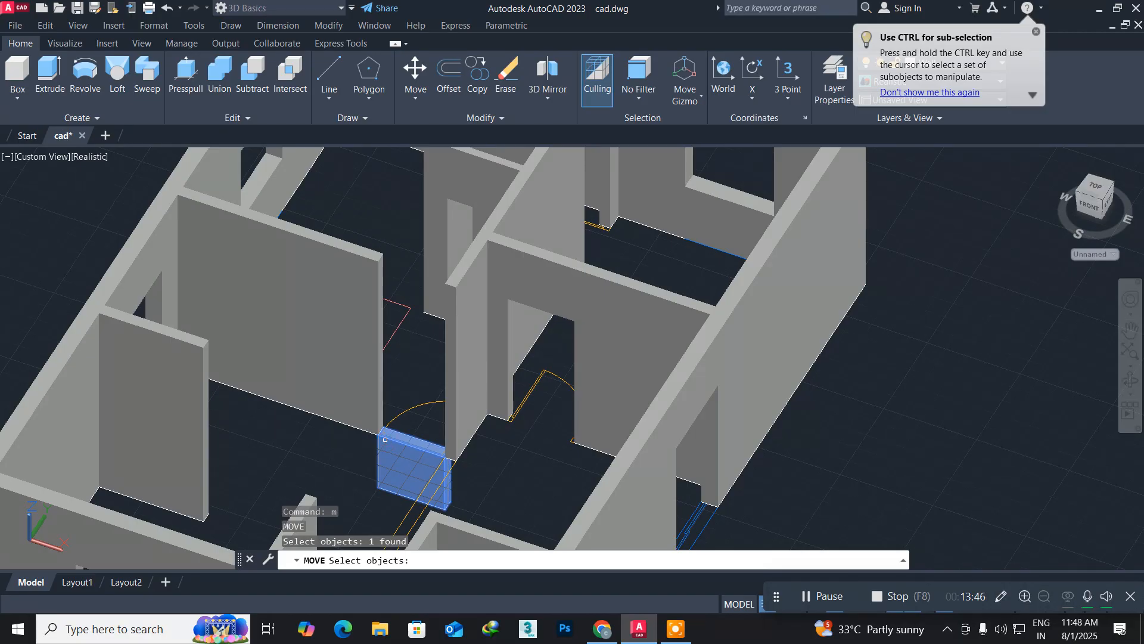
{"action": "key", "text": "Return"}
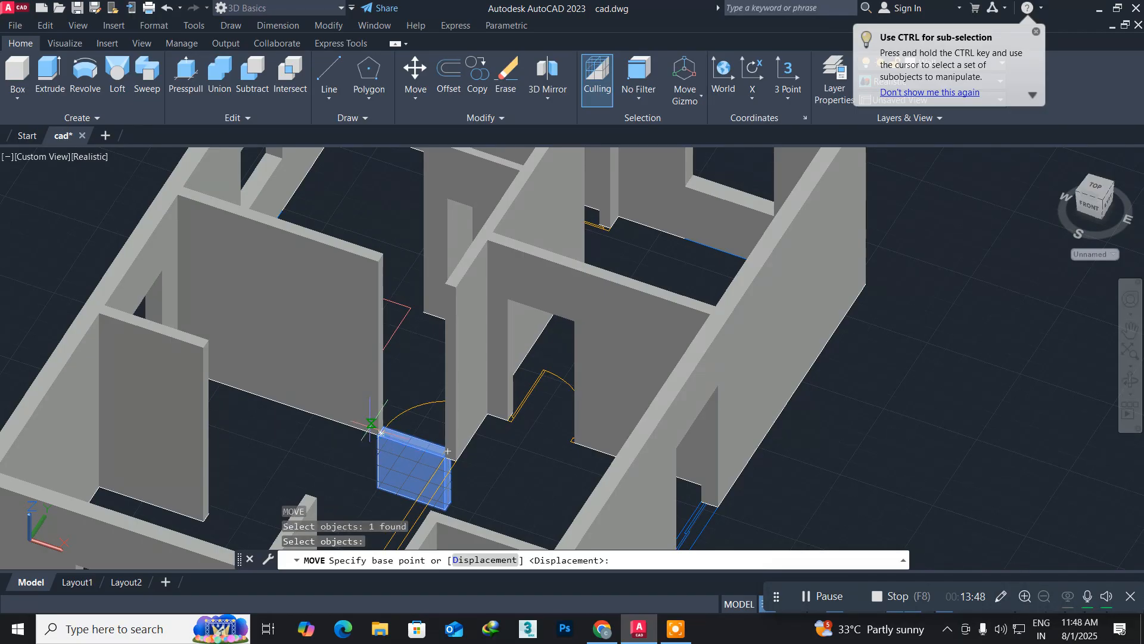
{"action": "scroll", "coordinate": [379, 437], "scroll_direction": "up", "scroll_amount": 8}
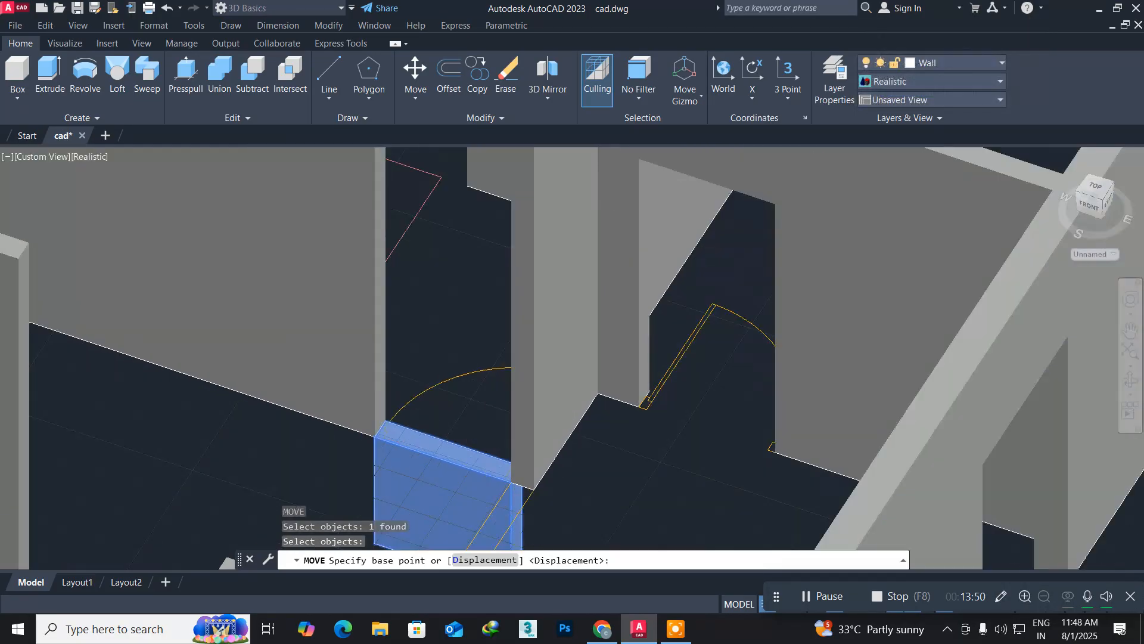
{"action": "left_click", "coordinate": [381, 434]}
{"action": "scroll", "coordinate": [381, 433], "scroll_direction": "down", "scroll_amount": 8}
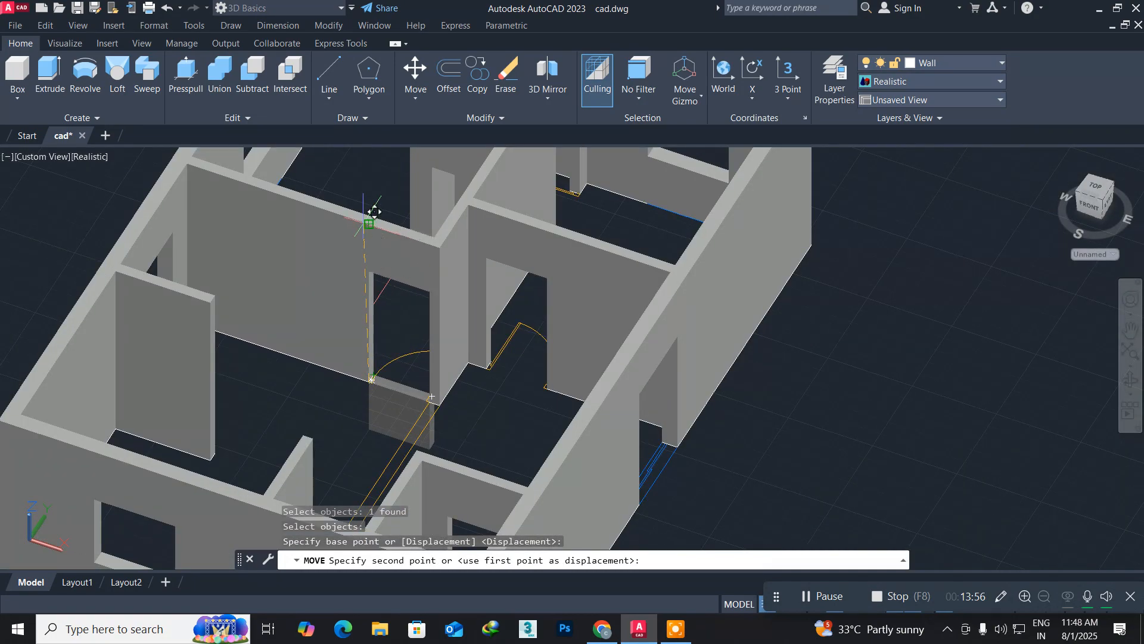
{"action": "scroll", "coordinate": [374, 212], "scroll_direction": "up", "scroll_amount": 5}
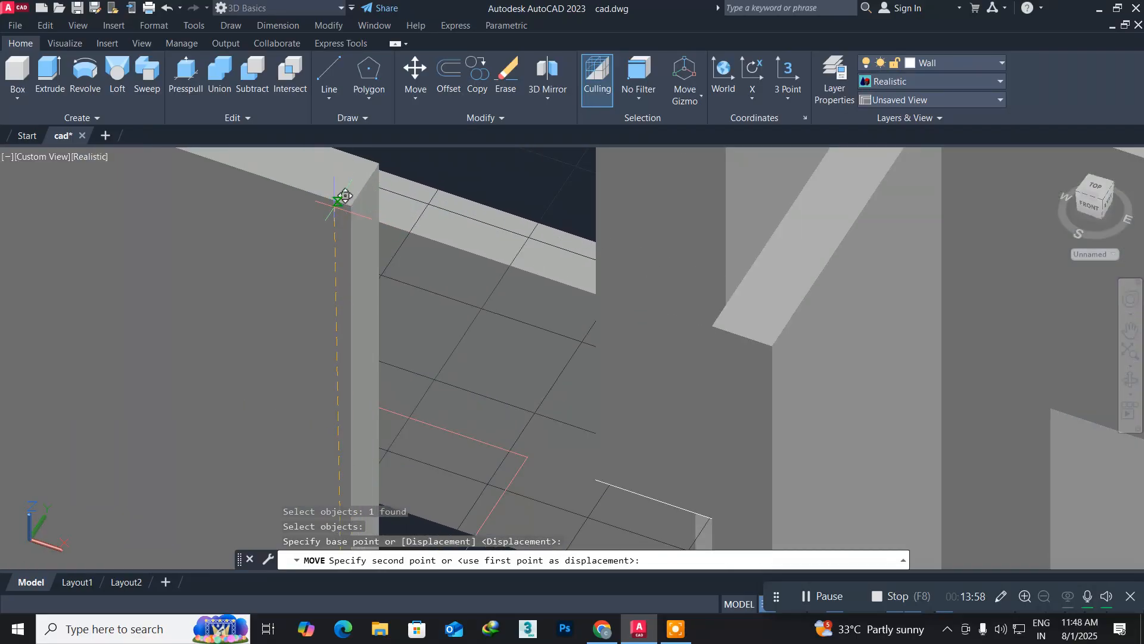
{"action": "left_click", "coordinate": [349, 208]}
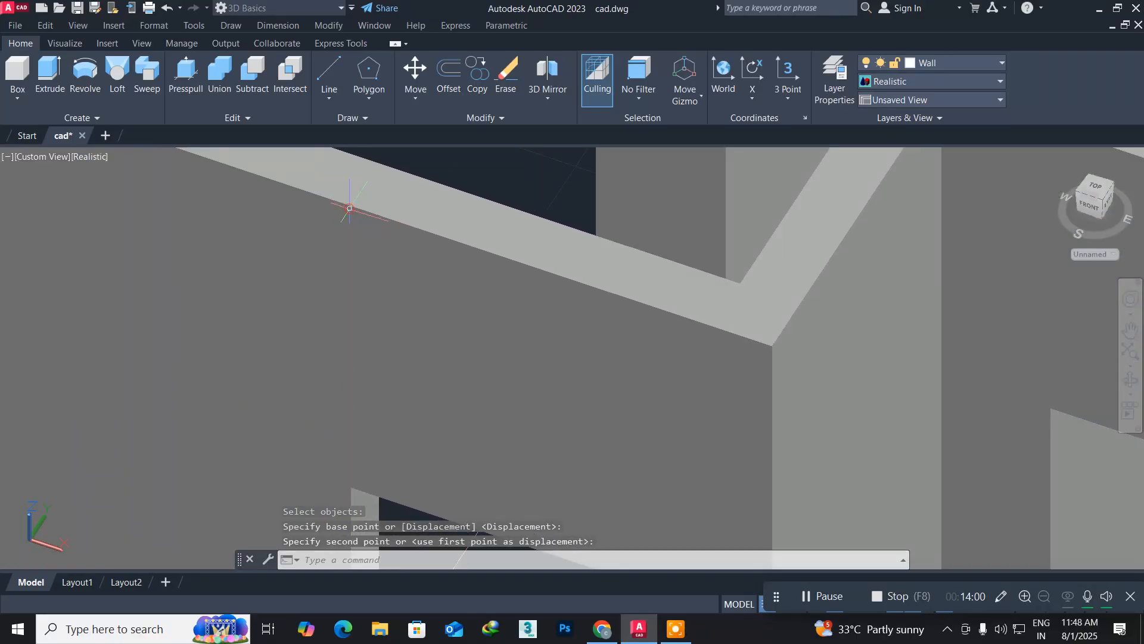
Union the joined walls with the fill solid above the northwest room's doorway
{"action": "scroll", "coordinate": [376, 286], "scroll_direction": "down", "scroll_amount": 6}
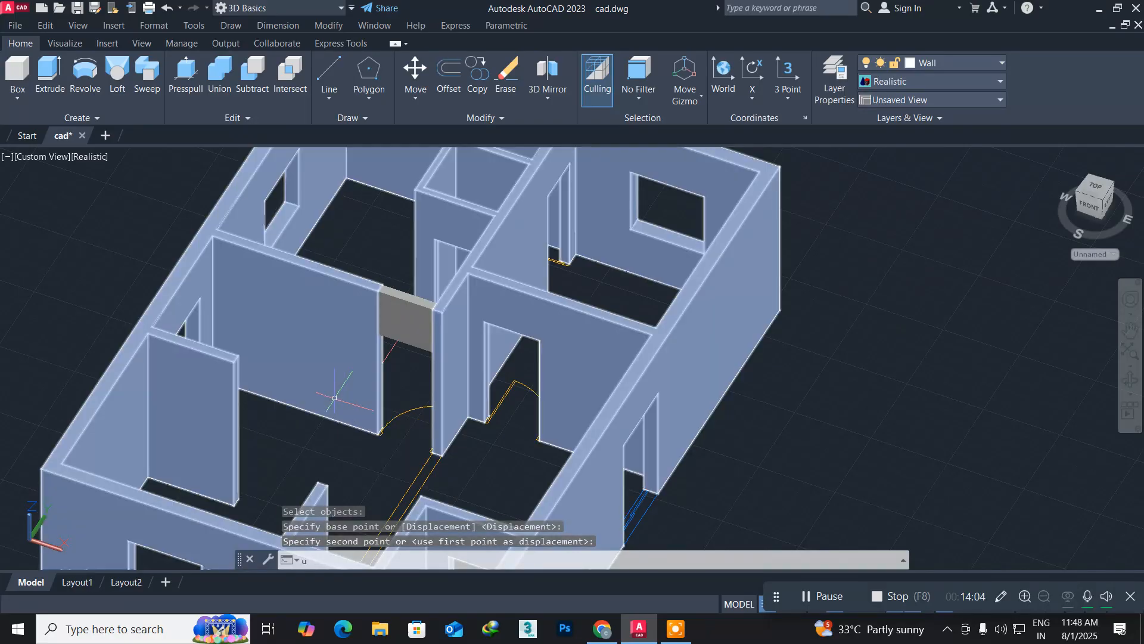
{"action": "type", "text": "uni"}
{"action": "key", "text": "Return"}
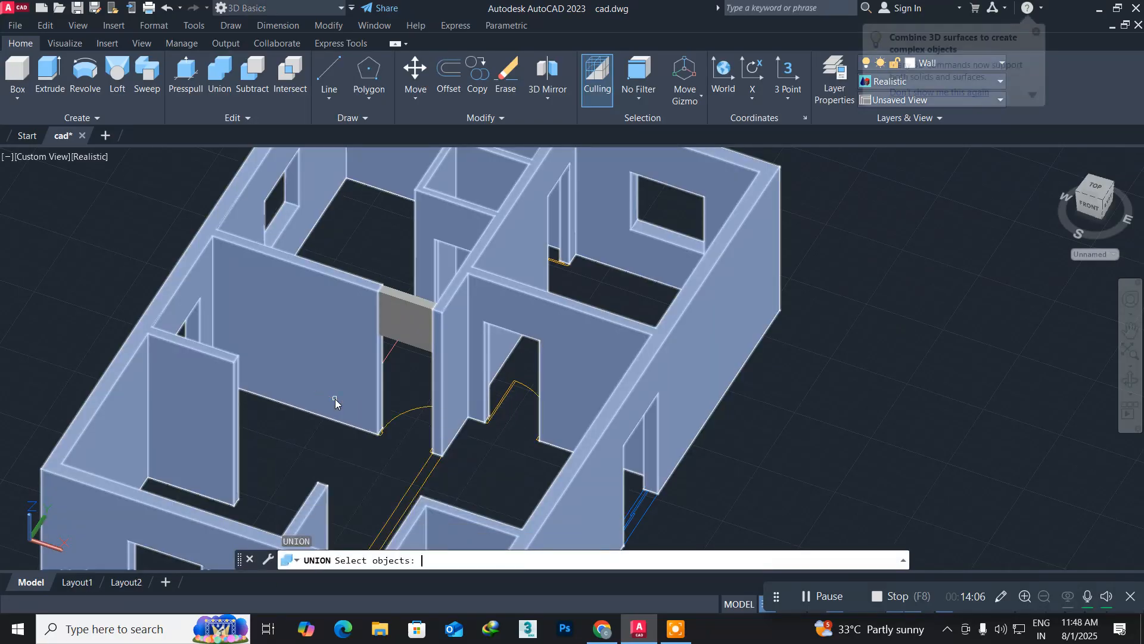
{"action": "left_click", "coordinate": [357, 279]}
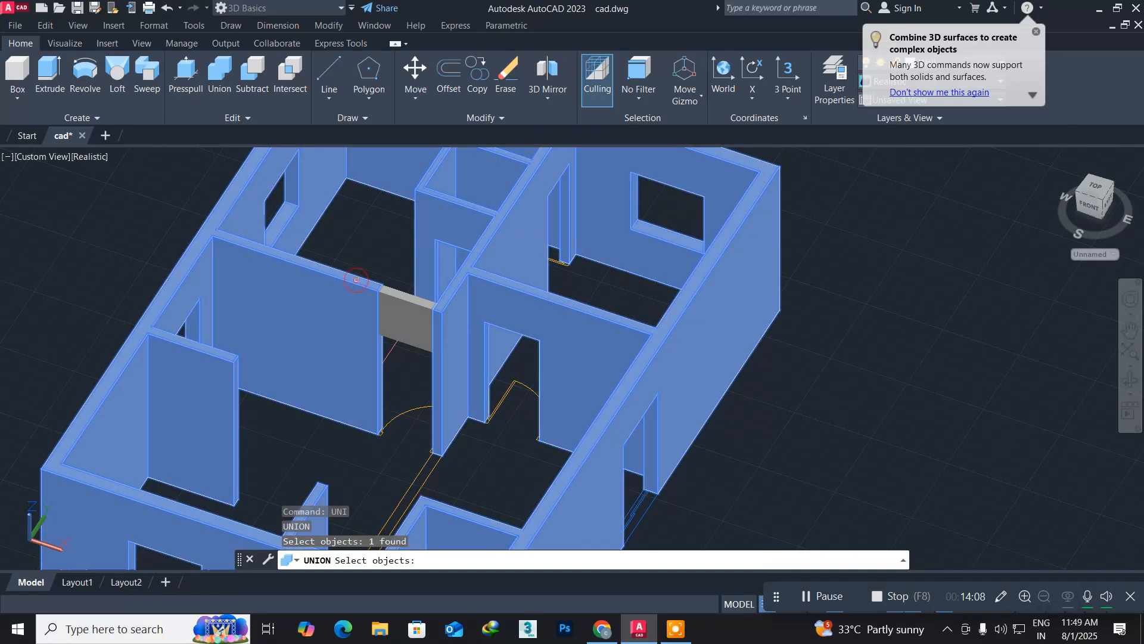
{"action": "left_click", "coordinate": [408, 296]}
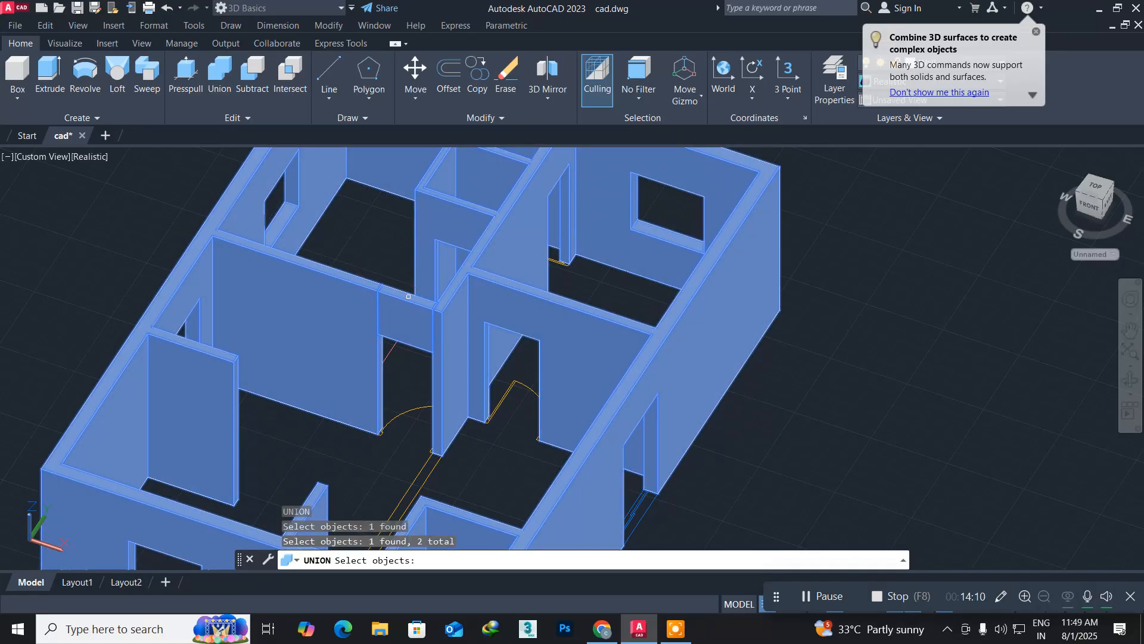
{"action": "key", "text": "Return"}
{"action": "scroll", "coordinate": [331, 390], "scroll_direction": "down", "scroll_amount": 4}
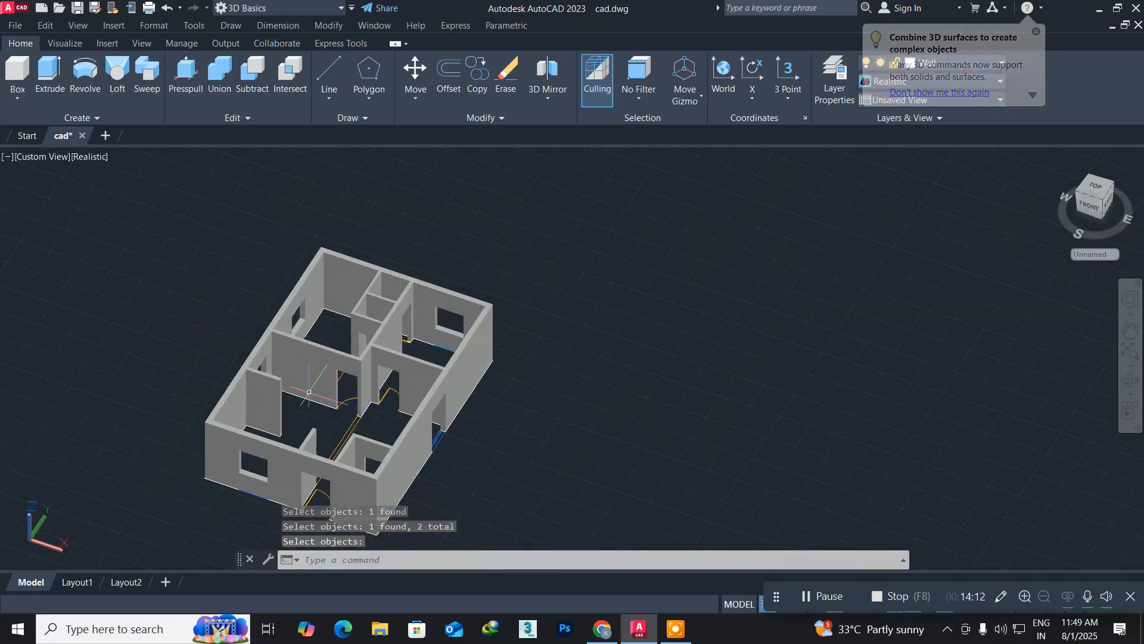
{"action": "scroll", "coordinate": [308, 399], "scroll_direction": "up", "scroll_amount": 2}
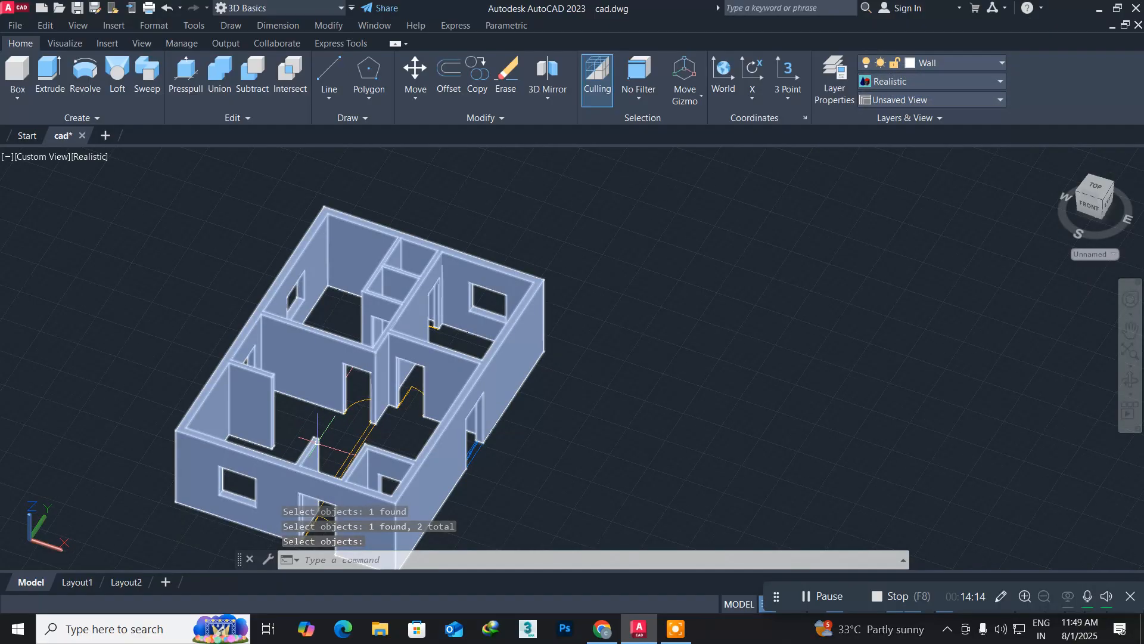
{"action": "middle_click_drag", "start_coordinate": [316, 442], "coordinate": [325, 334]}
{"action": "key", "text": "Return"}
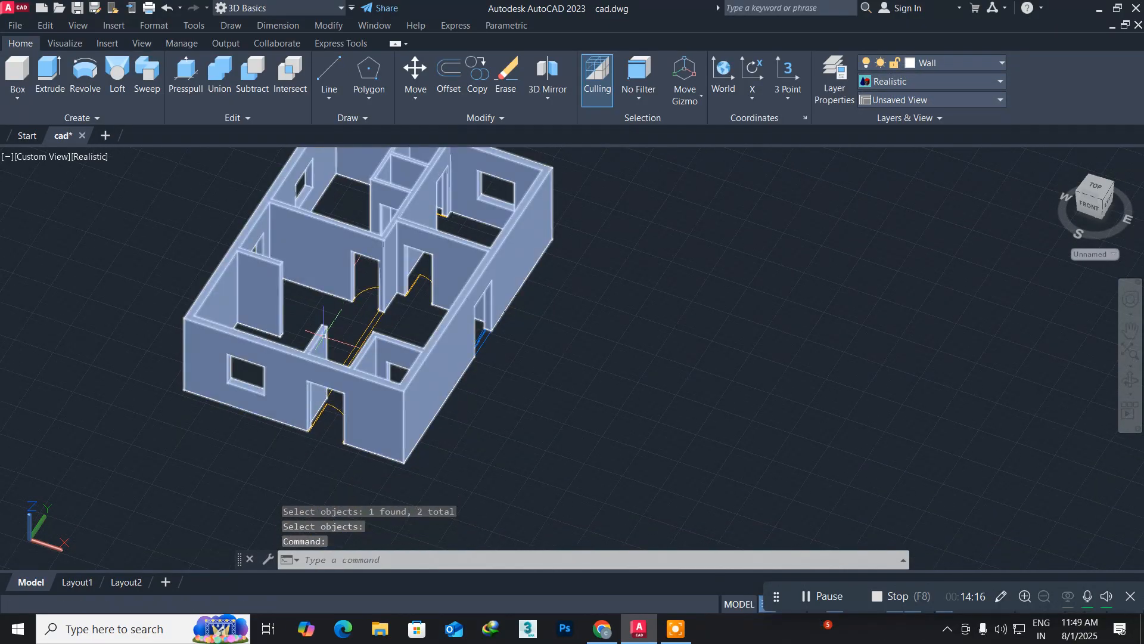
In the Top view, draw a rectangle over the house's outer wall outline from its northwest corner to its southeast corner
{"action": "left_click", "coordinate": [18, 158]}
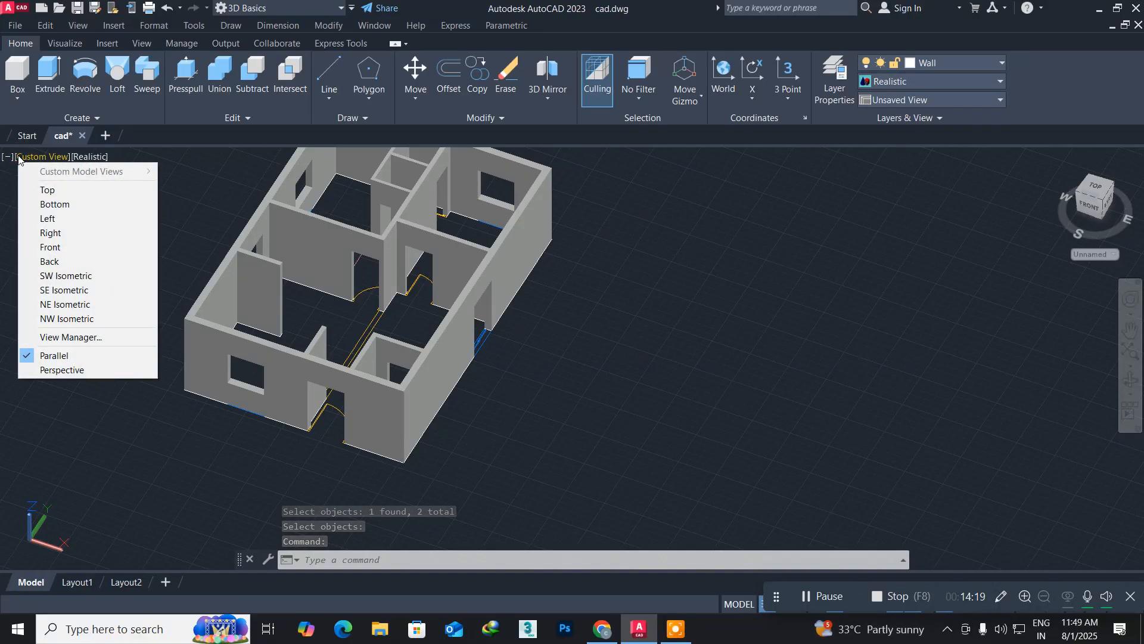
{"action": "left_click", "coordinate": [44, 186]}
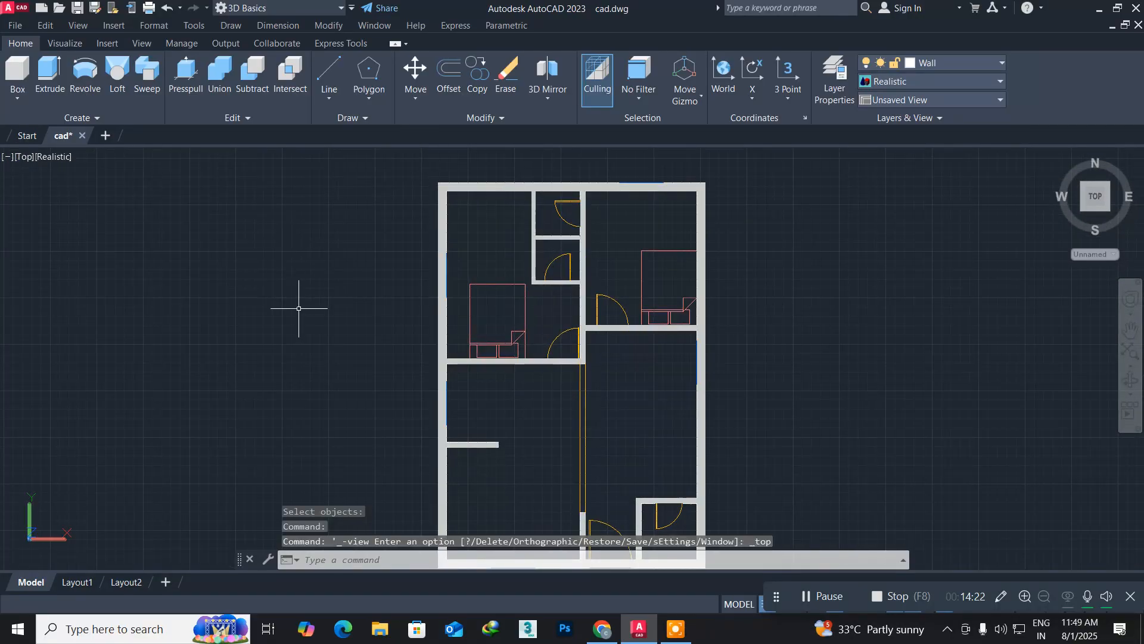
{"action": "middle_click_drag", "start_coordinate": [298, 309], "coordinate": [79, 276]}
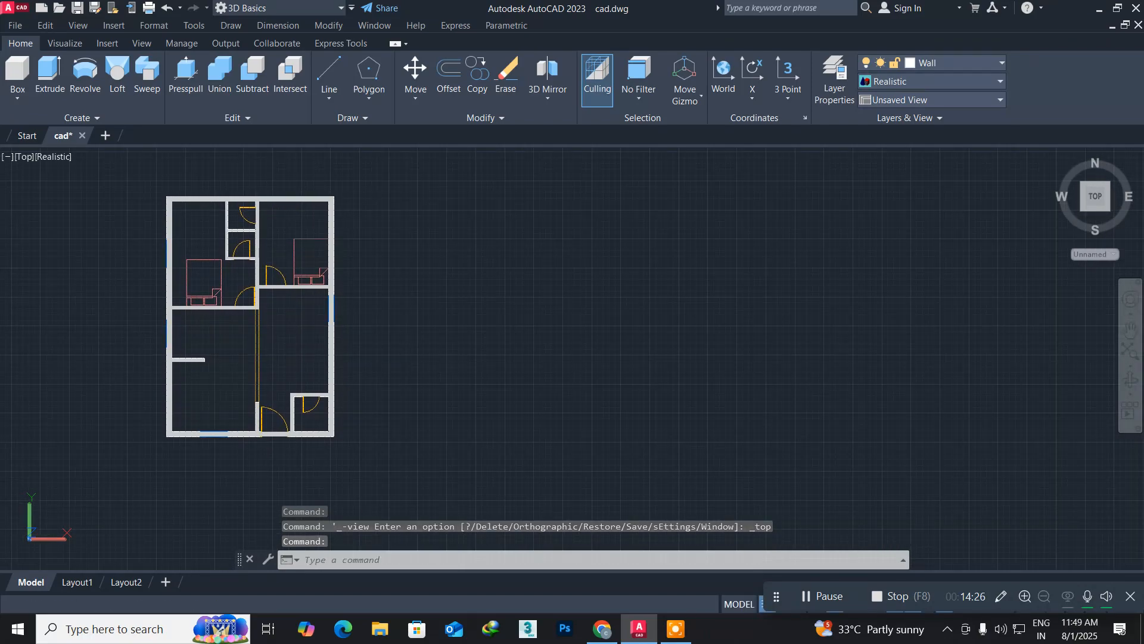
{"action": "scroll", "coordinate": [118, 252], "scroll_direction": "up", "scroll_amount": 2}
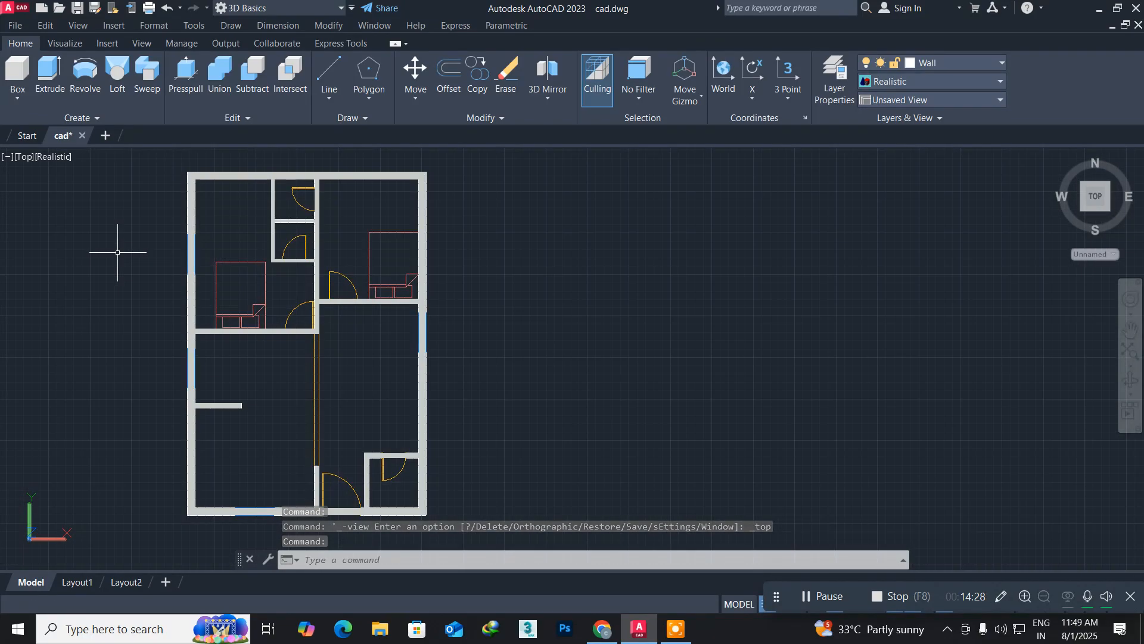
{"action": "middle_click_drag", "start_coordinate": [116, 301], "coordinate": [56, 320]}
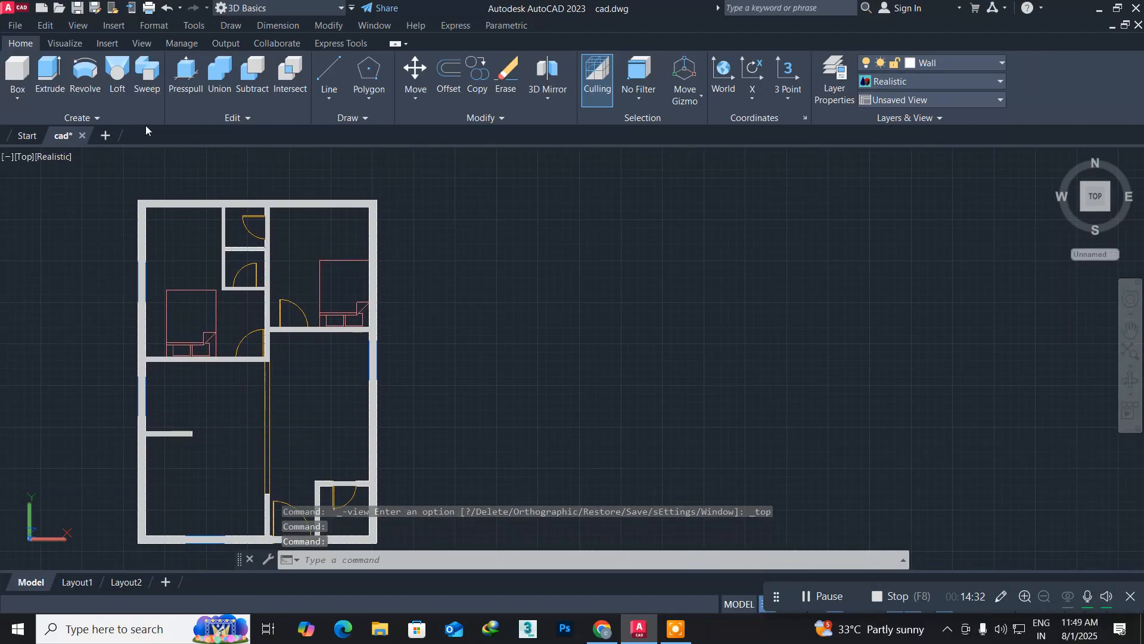
{"action": "left_click", "coordinate": [77, 222]}
{"action": "left_click", "coordinate": [93, 255]}
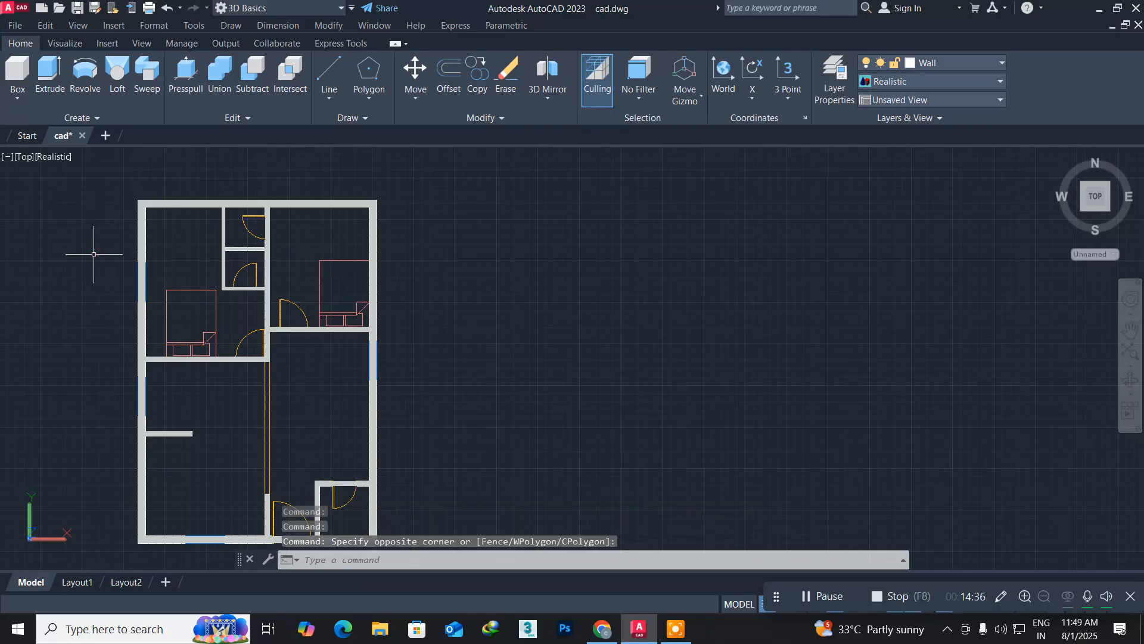
{"action": "type", "text": "rec"}
{"action": "key", "text": "Return"}
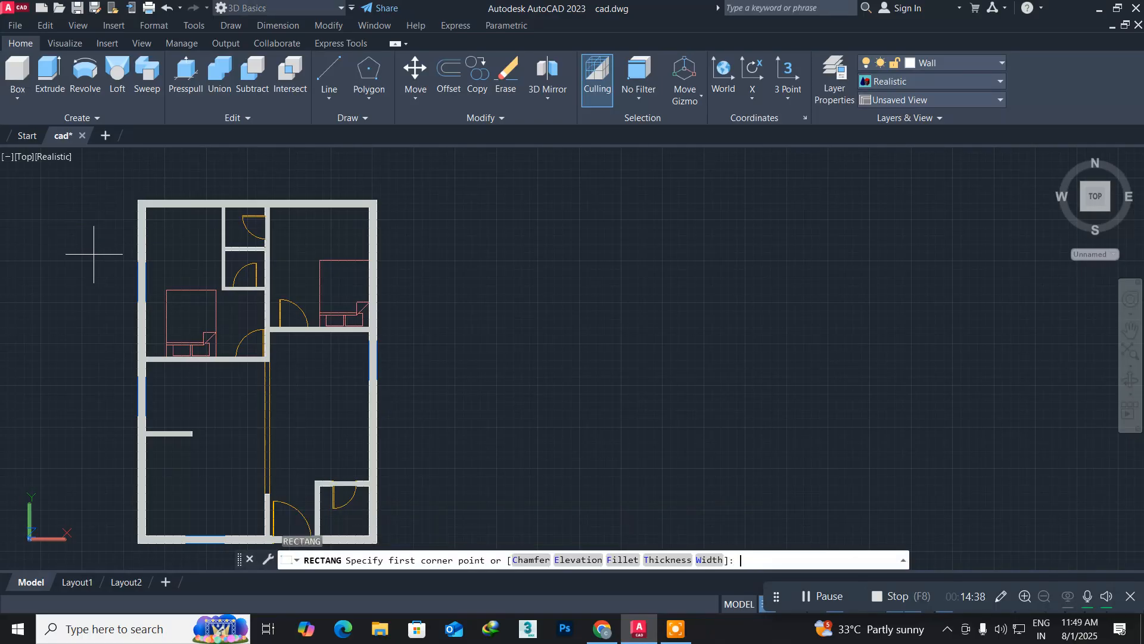
{"action": "left_click", "coordinate": [136, 201]}
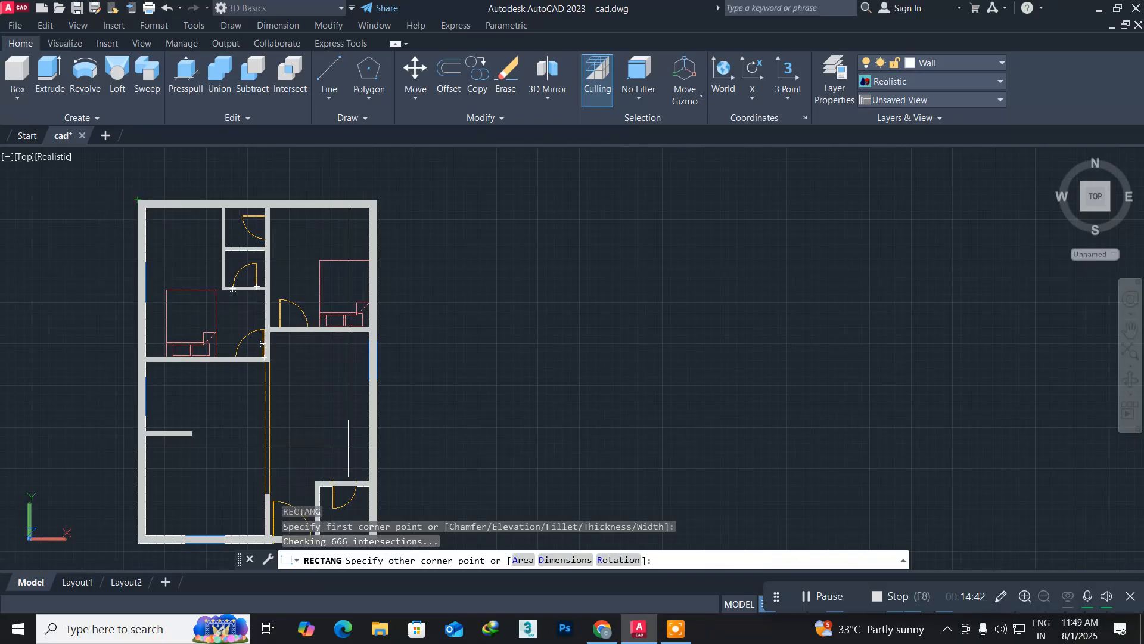
{"action": "middle_click_drag", "start_coordinate": [349, 447], "coordinate": [310, 291]}
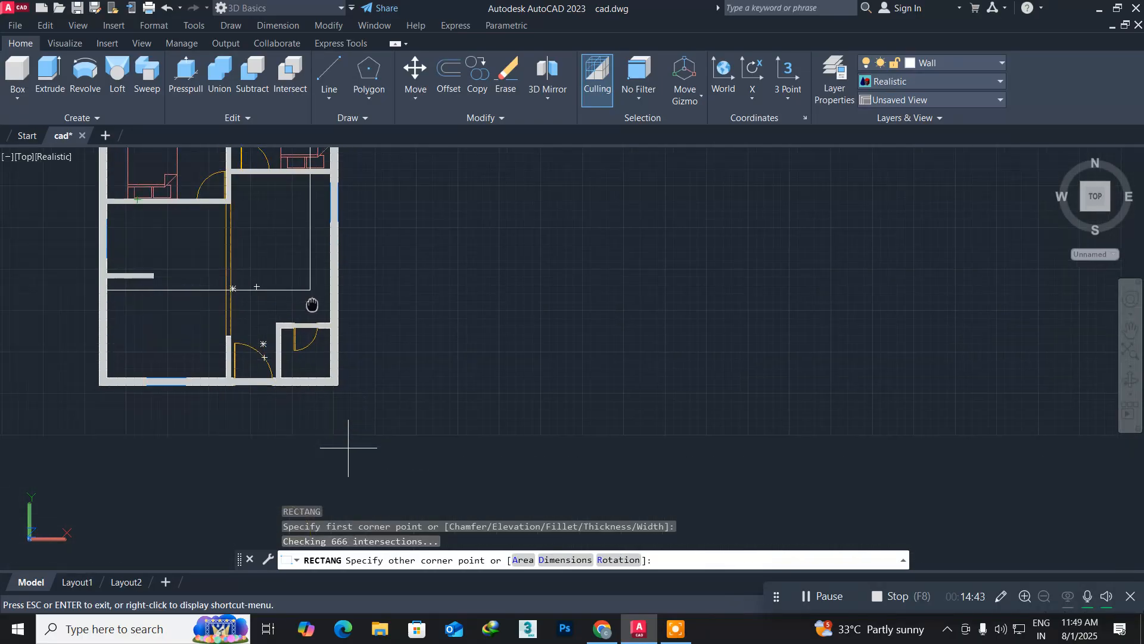
{"action": "left_click", "coordinate": [340, 383]}
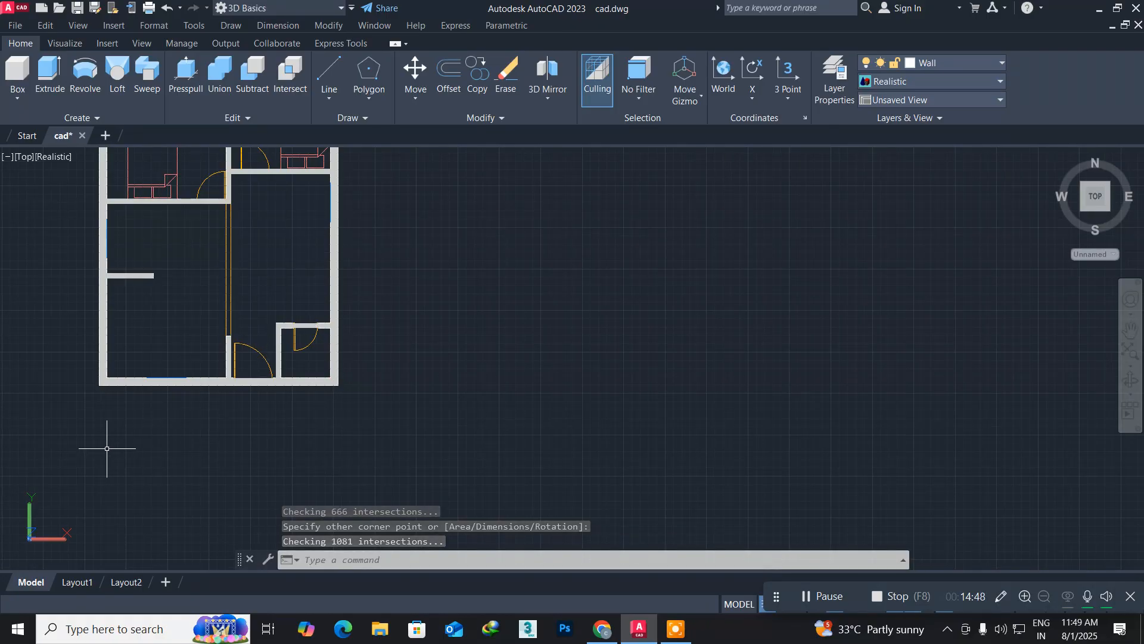
{"action": "key", "text": "Escape"}
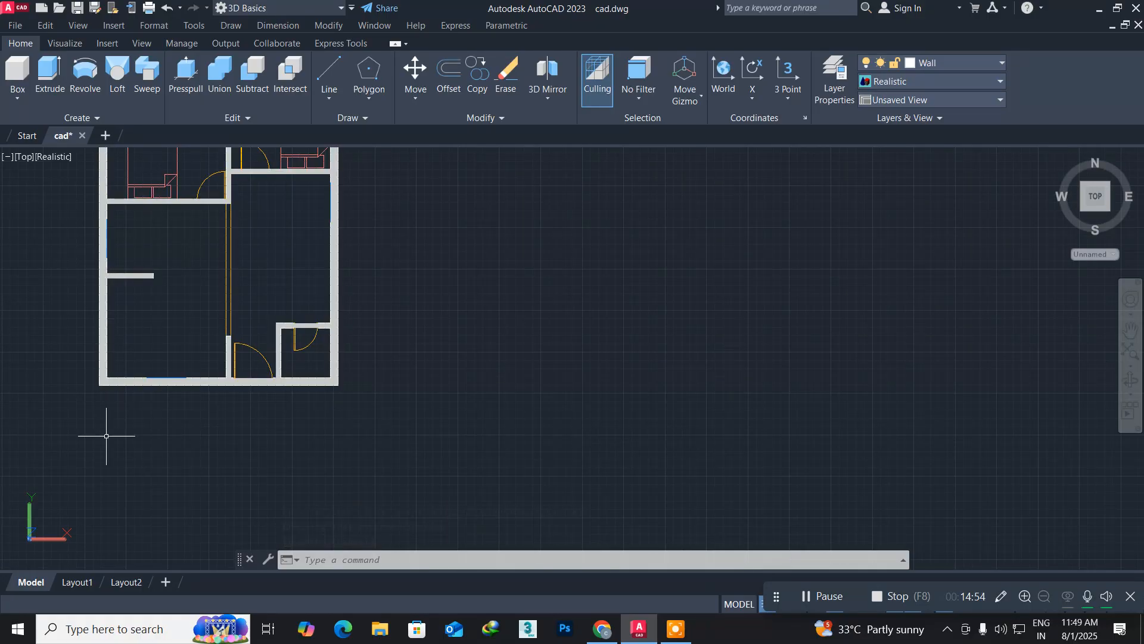
{"action": "type", "text": "m"}
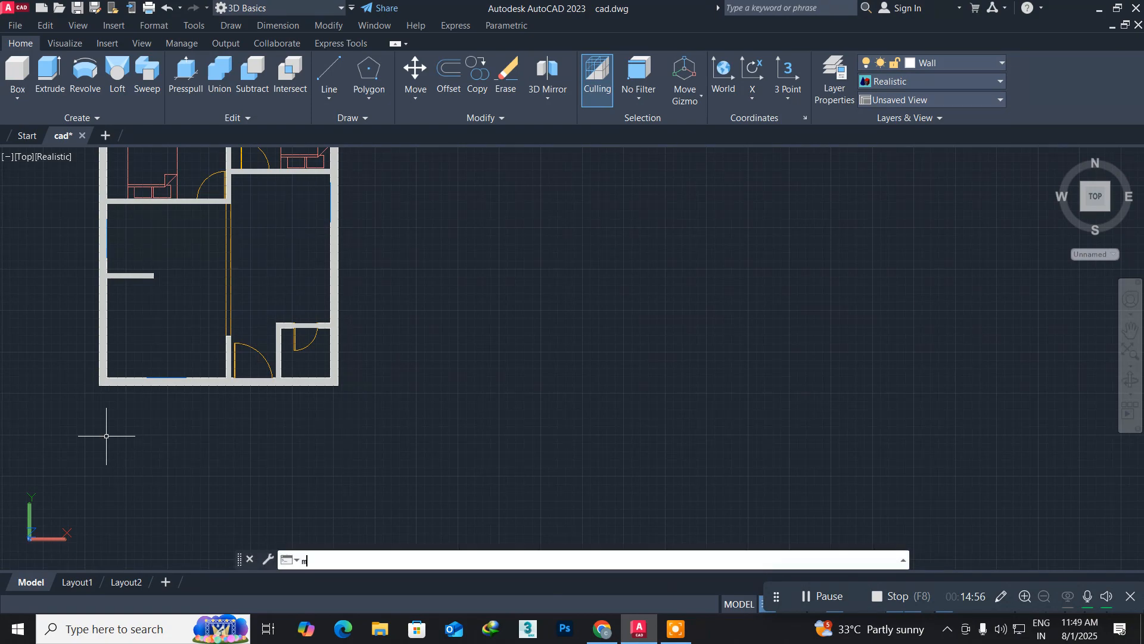
{"action": "key", "text": "Return"}
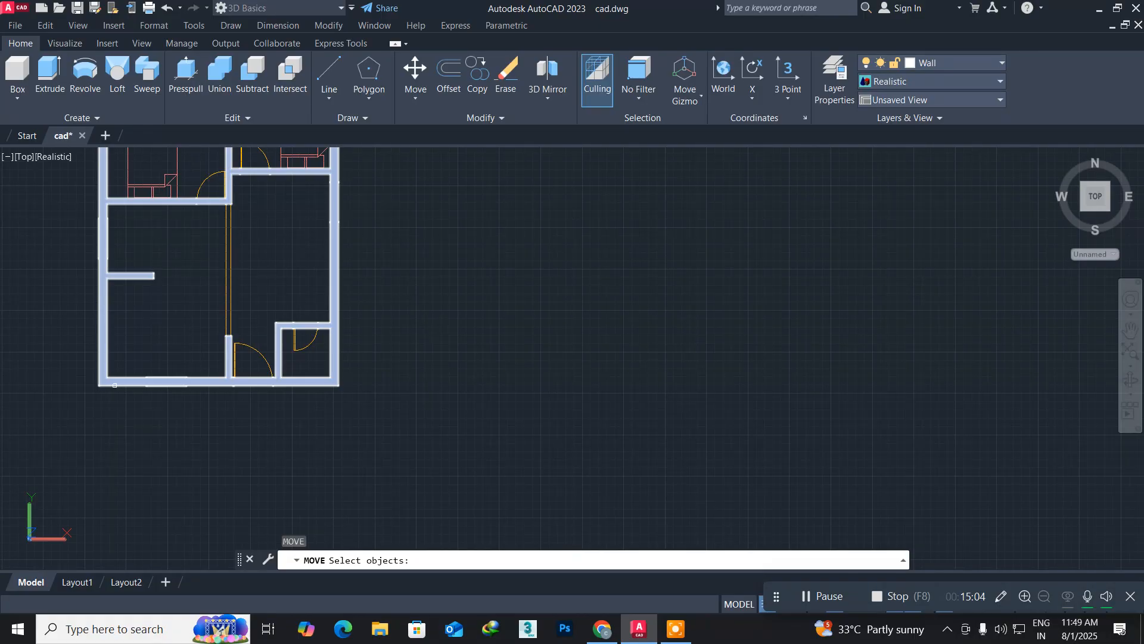
{"action": "key", "text": "Escape"}
Show the model in the SW Isometric view with the foot of the west exterior wall in sight
{"action": "scroll", "coordinate": [133, 409], "scroll_direction": "down", "scroll_amount": 3}
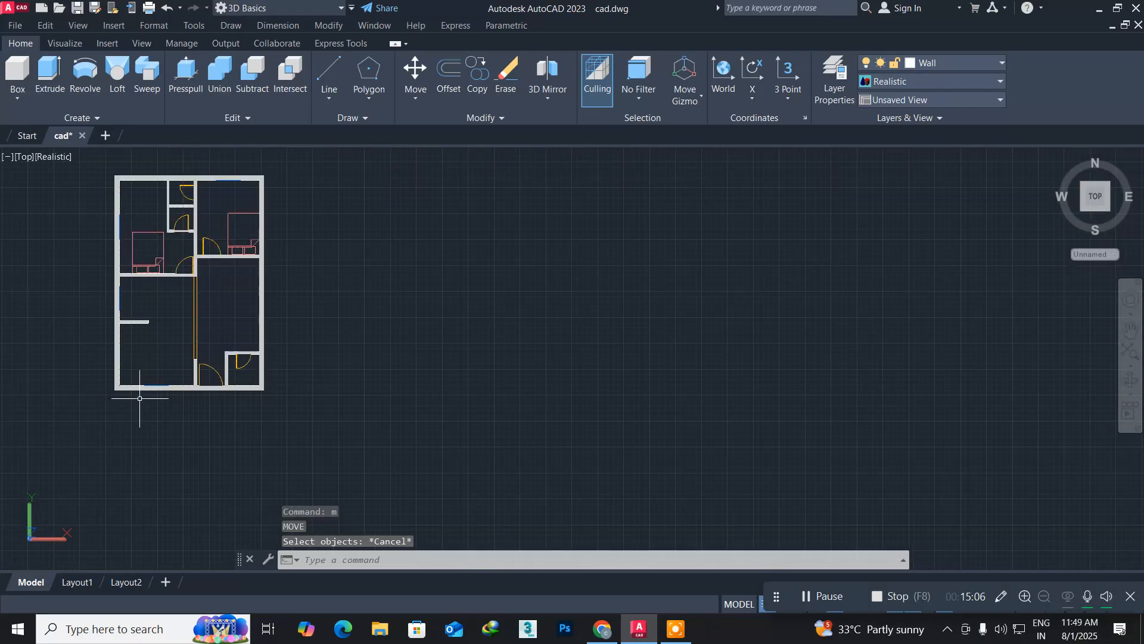
{"action": "left_click", "coordinate": [22, 157]}
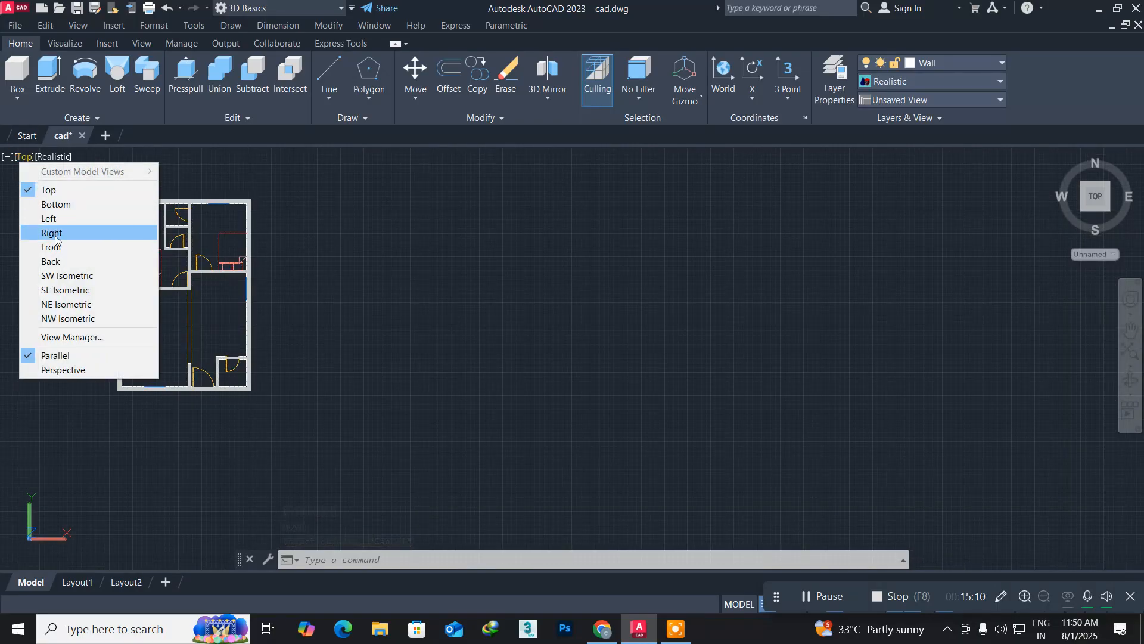
{"action": "left_click", "coordinate": [52, 276]}
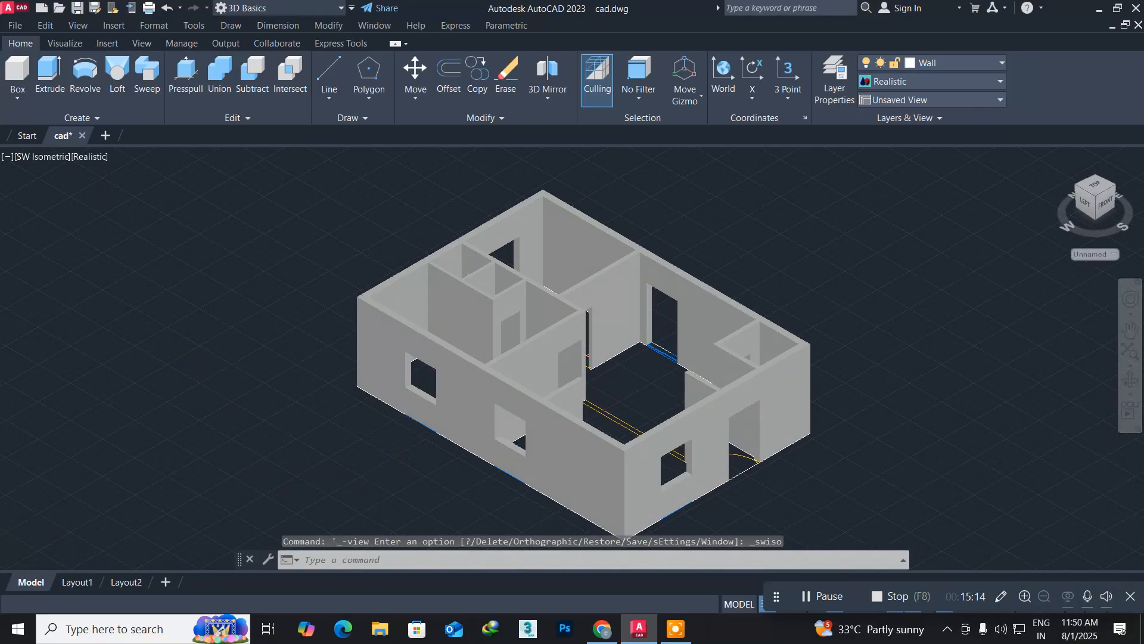
{"action": "scroll", "coordinate": [395, 441], "scroll_direction": "up", "scroll_amount": 5}
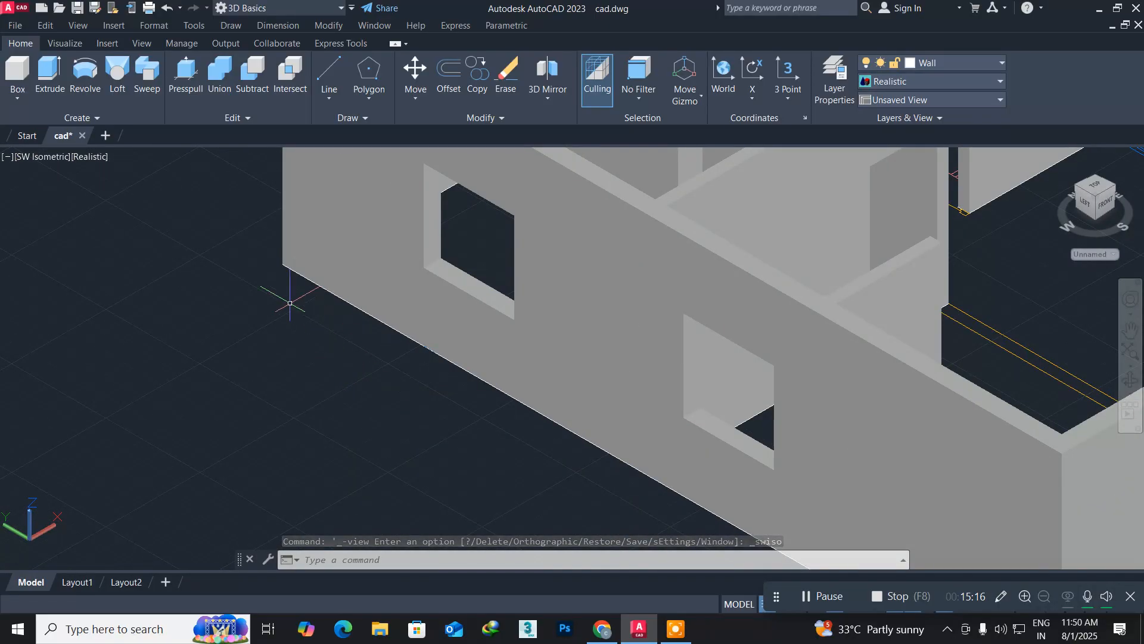
{"action": "type", "text": "EXt"}
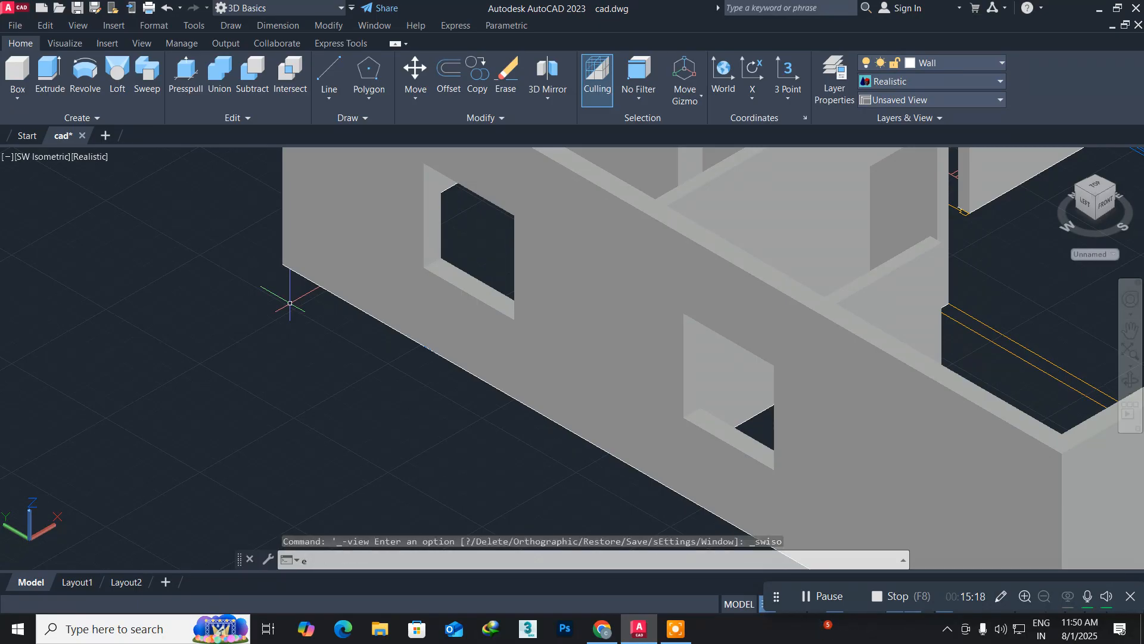
{"action": "key", "text": "Return"}
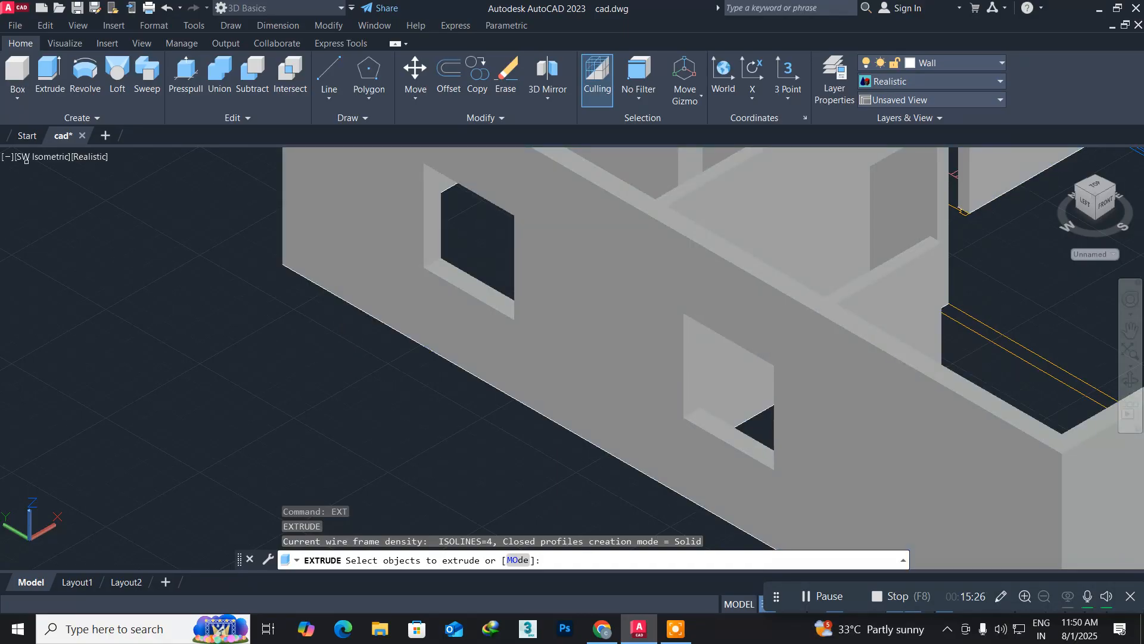
{"action": "key", "text": "Return"}
{"action": "scroll", "coordinate": [307, 271], "scroll_direction": "down", "scroll_amount": 2}
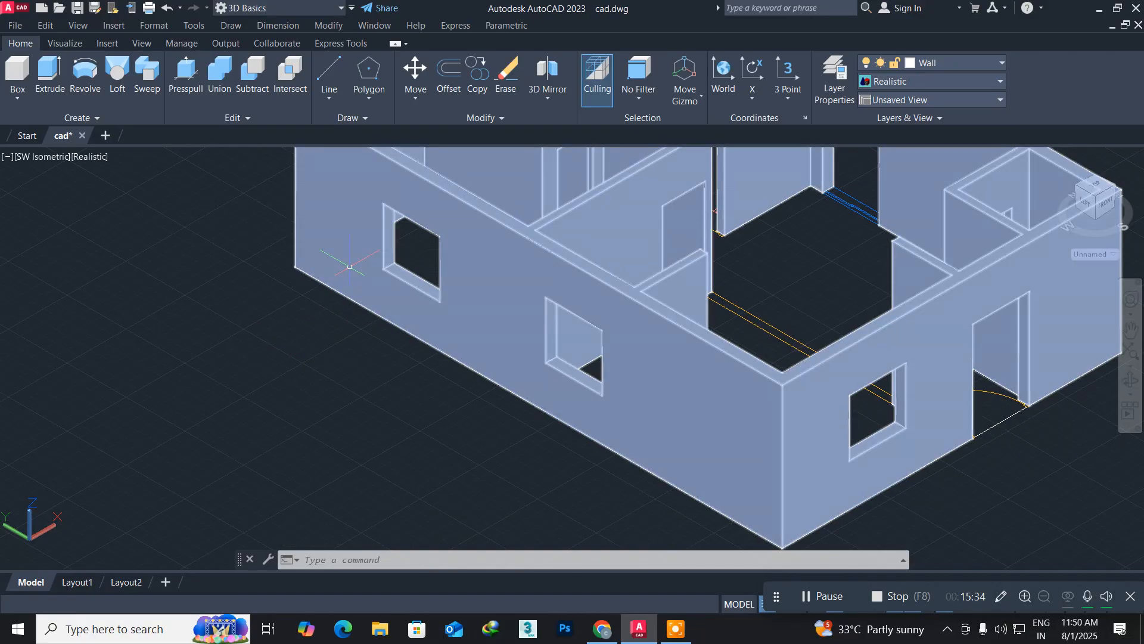
{"action": "middle_click_drag", "start_coordinate": [384, 358], "coordinate": [291, 308]}
{"action": "key", "text": "Escape"}
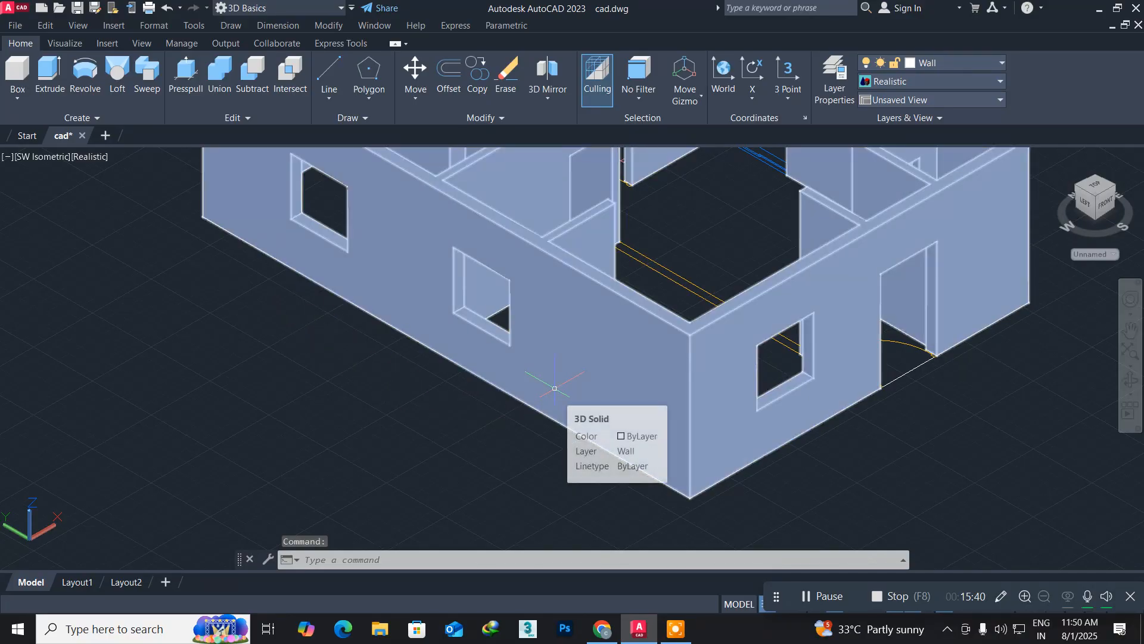
Move the joined wall solid 6" straight up from its bottom southwest corner, off the plan outline
{"action": "type", "text": "m"}
{"action": "key", "text": "Return"}
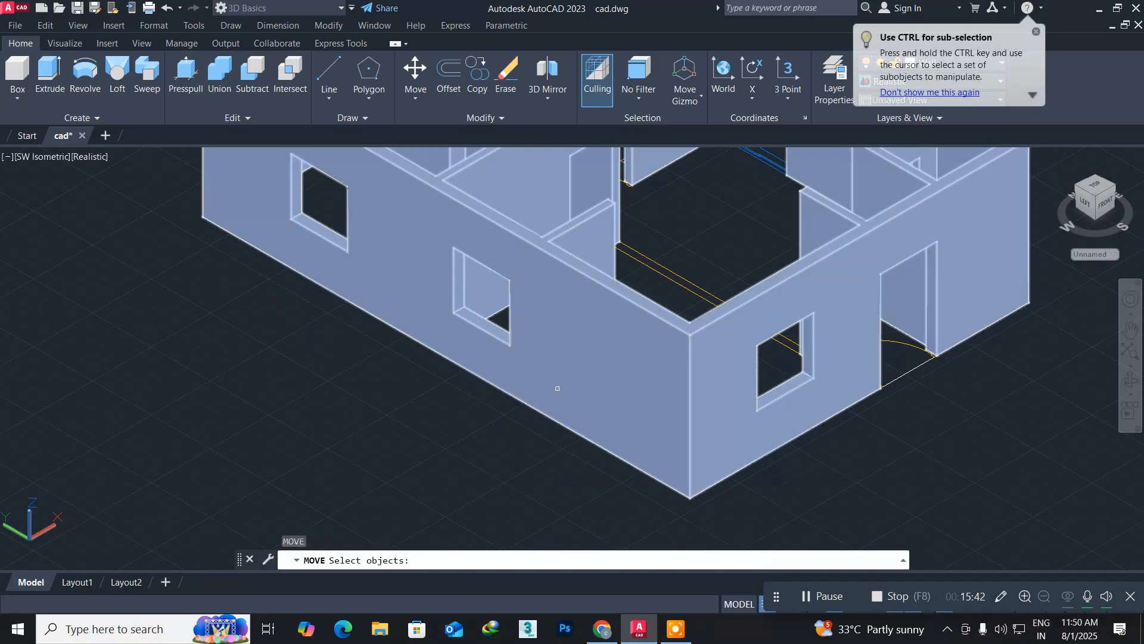
{"action": "left_click", "coordinate": [558, 388]}
{"action": "key", "text": "Return"}
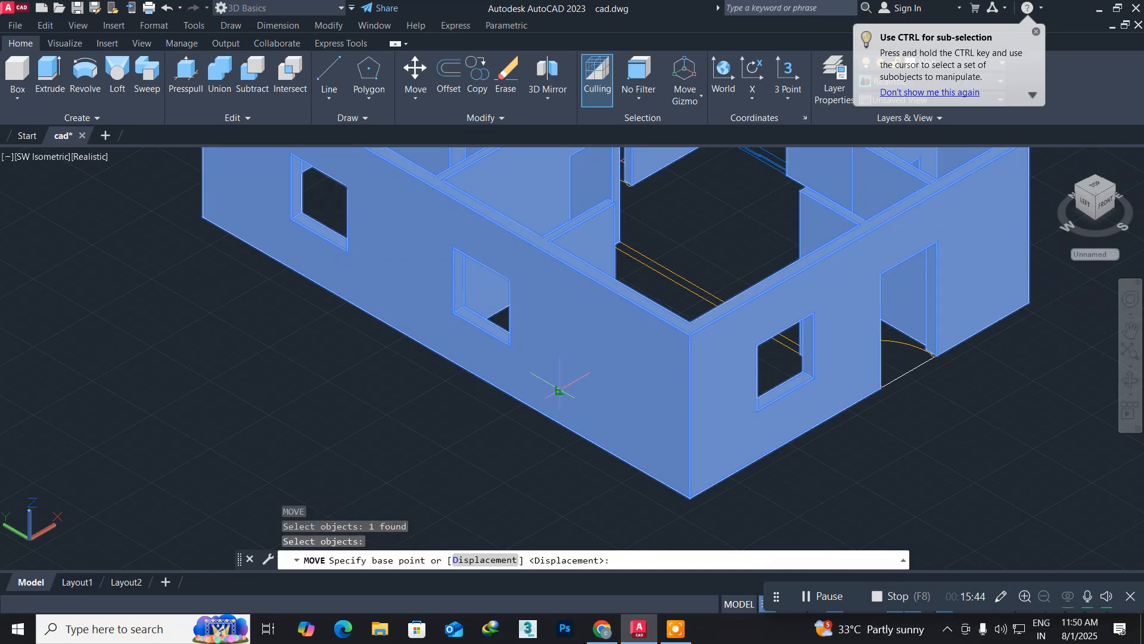
{"action": "left_click", "coordinate": [689, 498]}
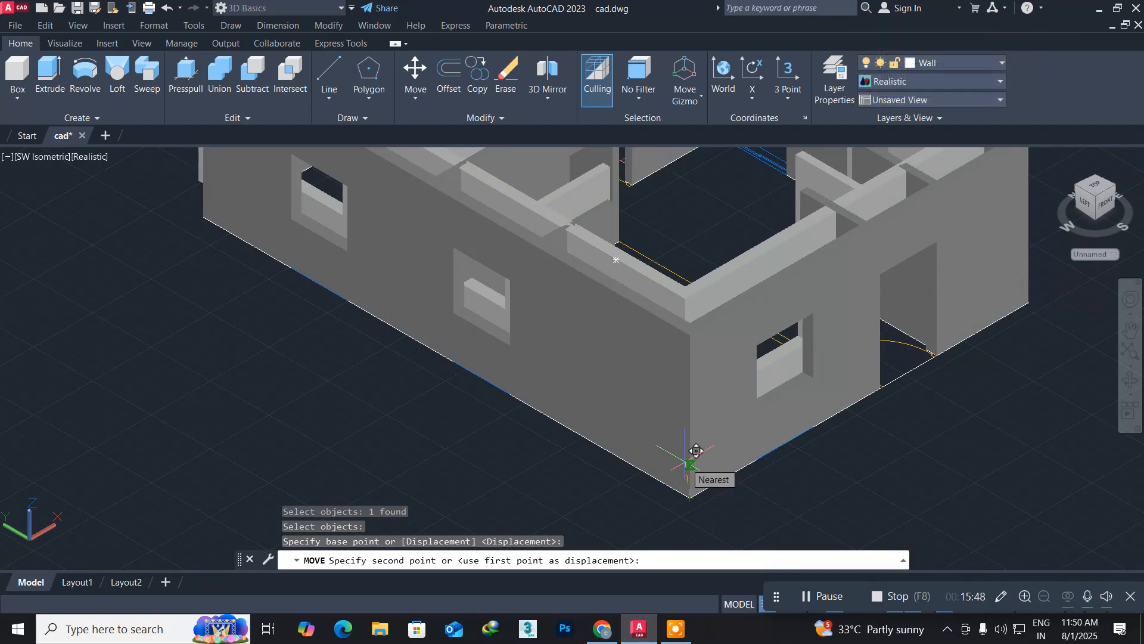
{"action": "type", "text": "6\""}
{"action": "key", "text": "Return"}
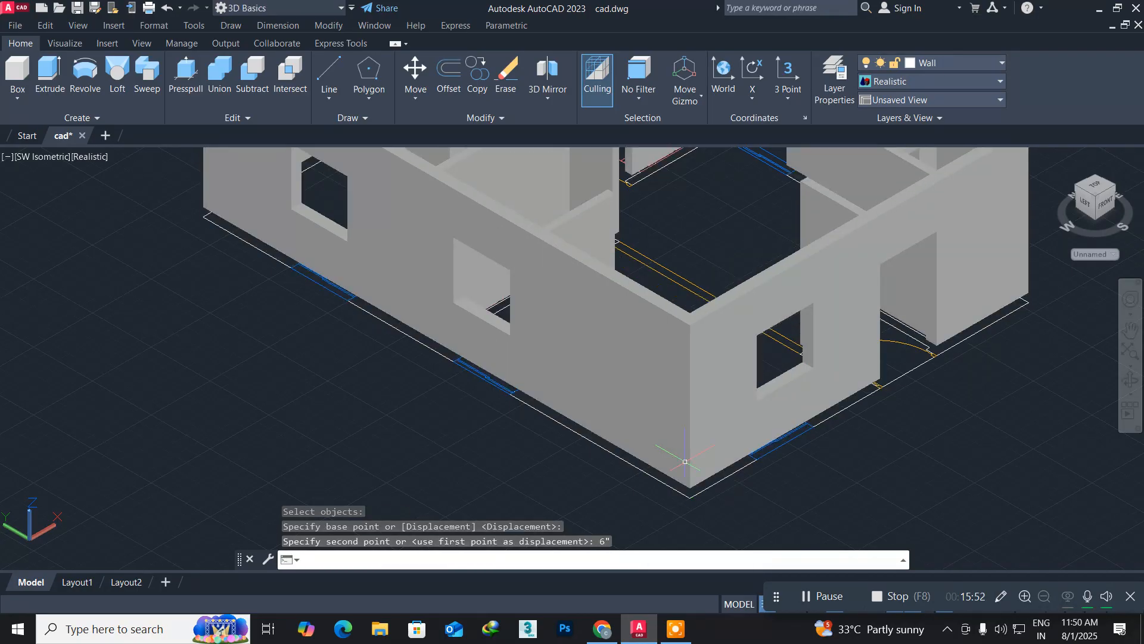
{"action": "middle_click_drag", "start_coordinate": [607, 503], "coordinate": [570, 465]}
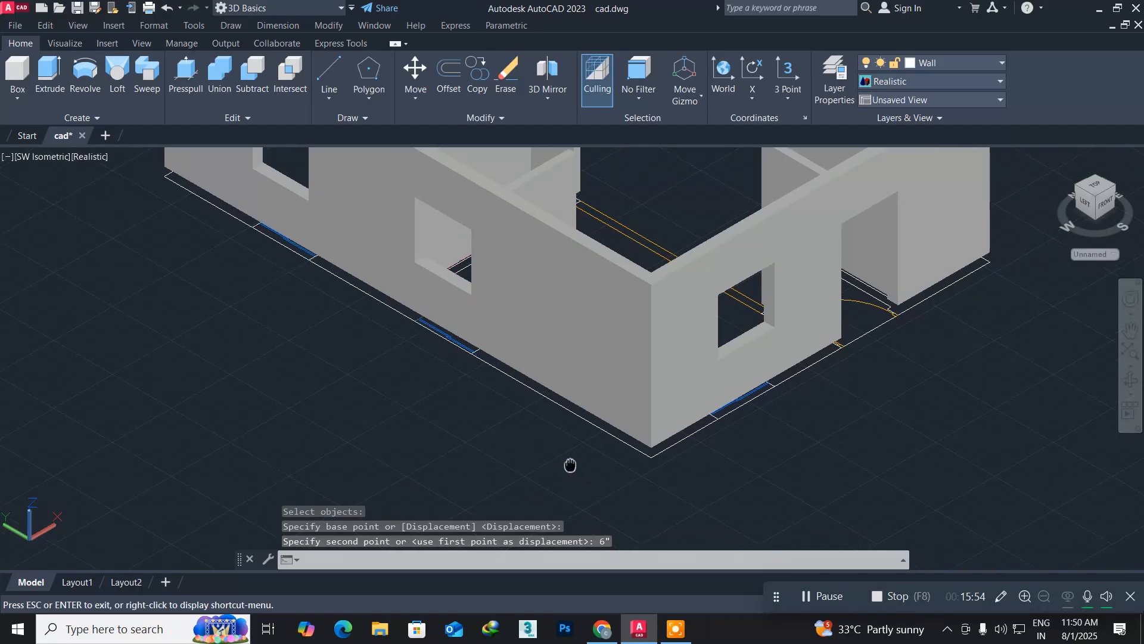
{"action": "key", "text": "Escape"}
Delete the separate plan line at the foot of the west wall between the window and the southwest corner
{"action": "scroll", "coordinate": [579, 450], "scroll_direction": "up", "scroll_amount": 3}
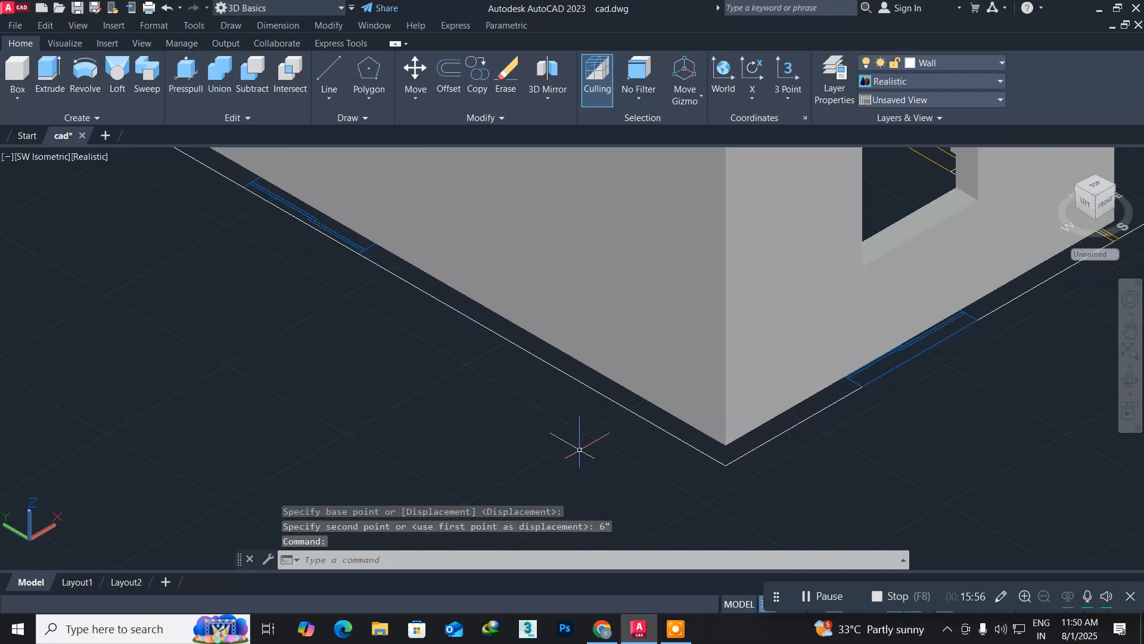
{"action": "left_click", "coordinate": [603, 392]}
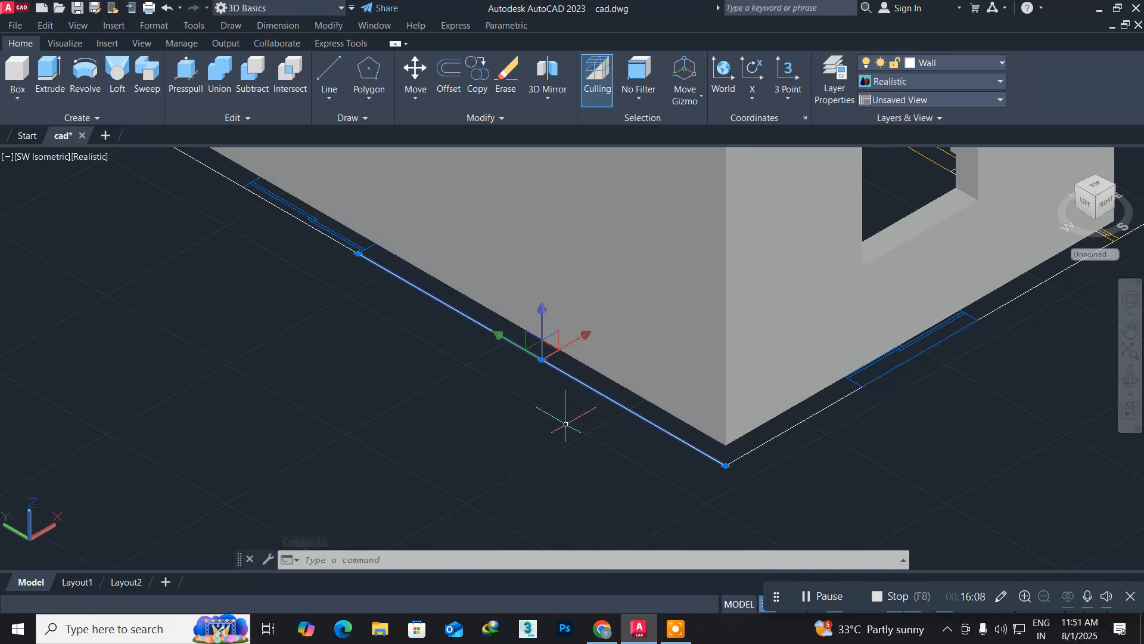
{"action": "left_click", "coordinate": [525, 425]}
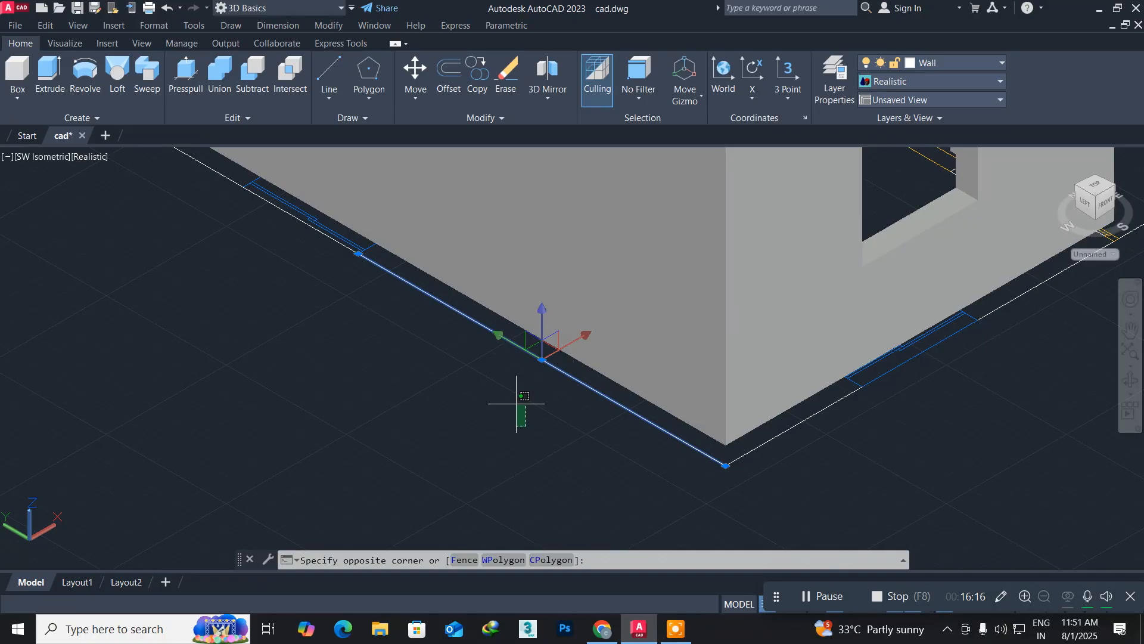
{"action": "key", "text": "Delete"}
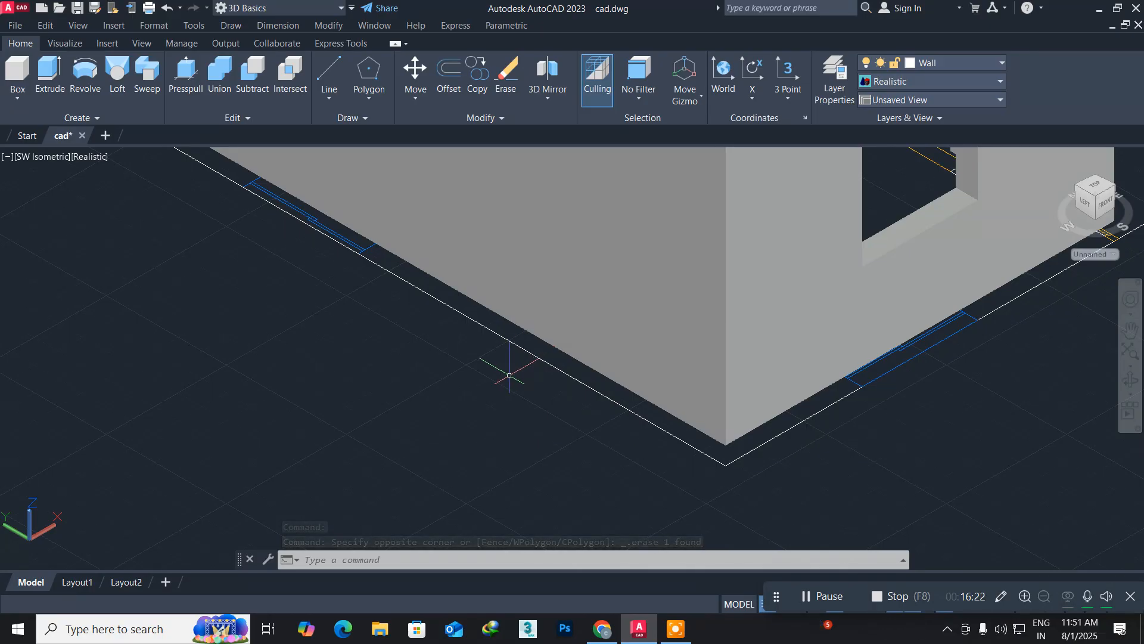
Extrude the rectangle around the house outline by -6" to form a floor slab
{"action": "type", "text": "ext"}
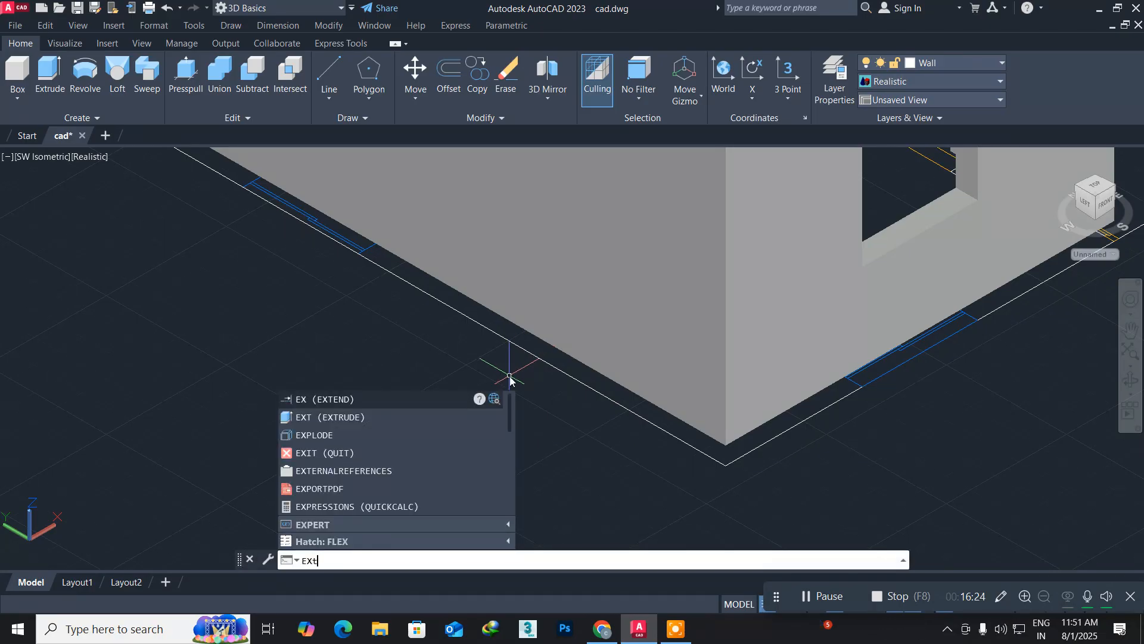
{"action": "key", "text": "Return"}
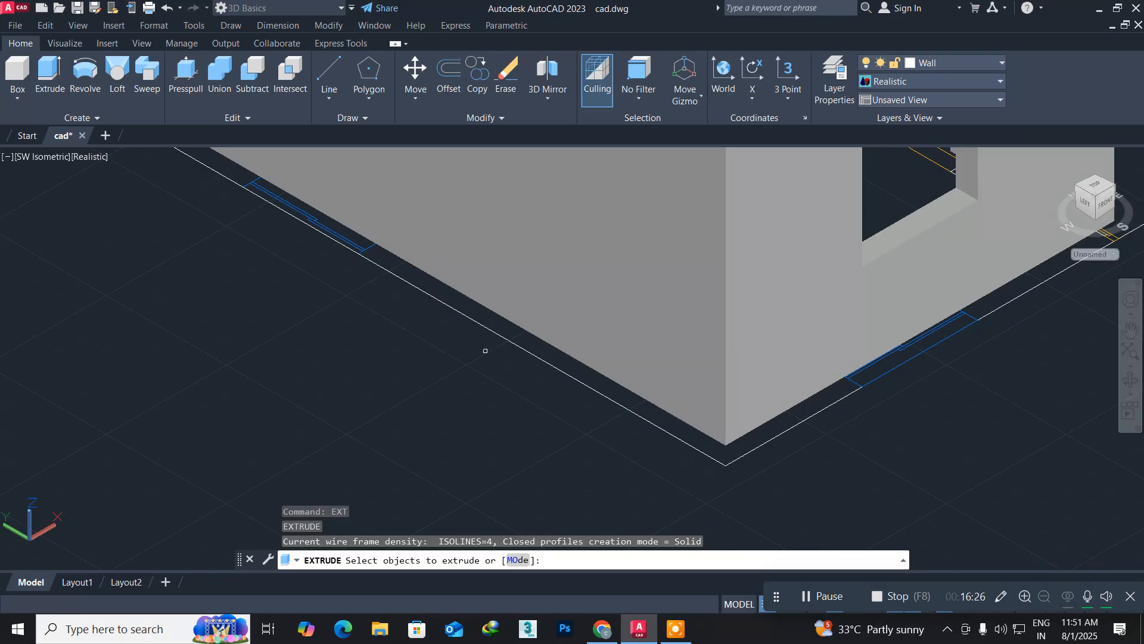
{"action": "left_click", "coordinate": [492, 331]}
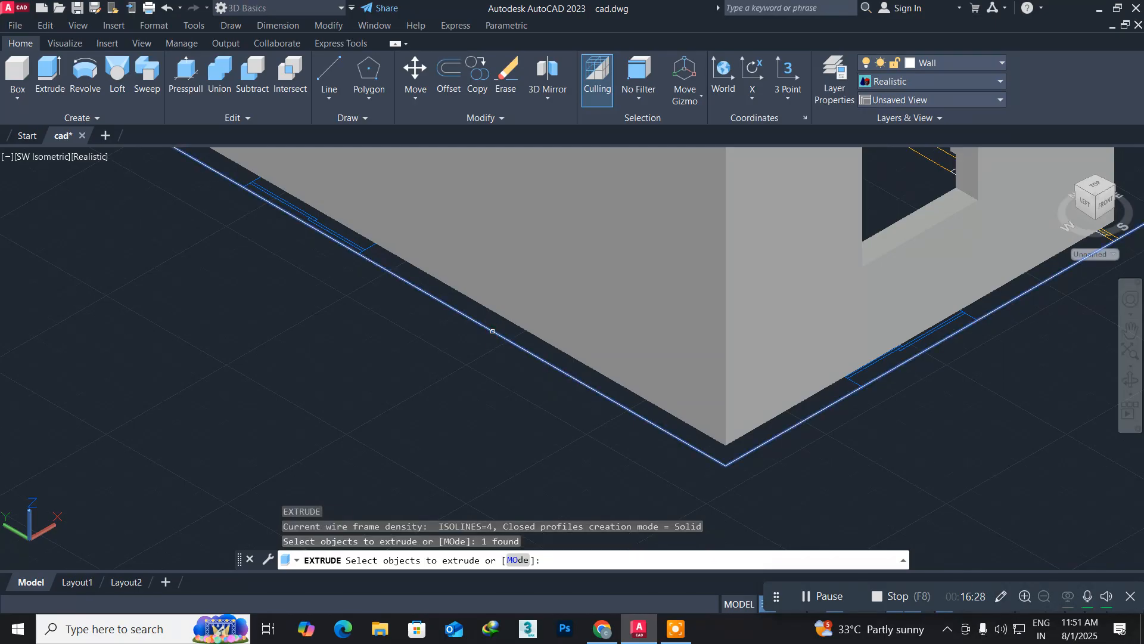
{"action": "key", "text": "Return"}
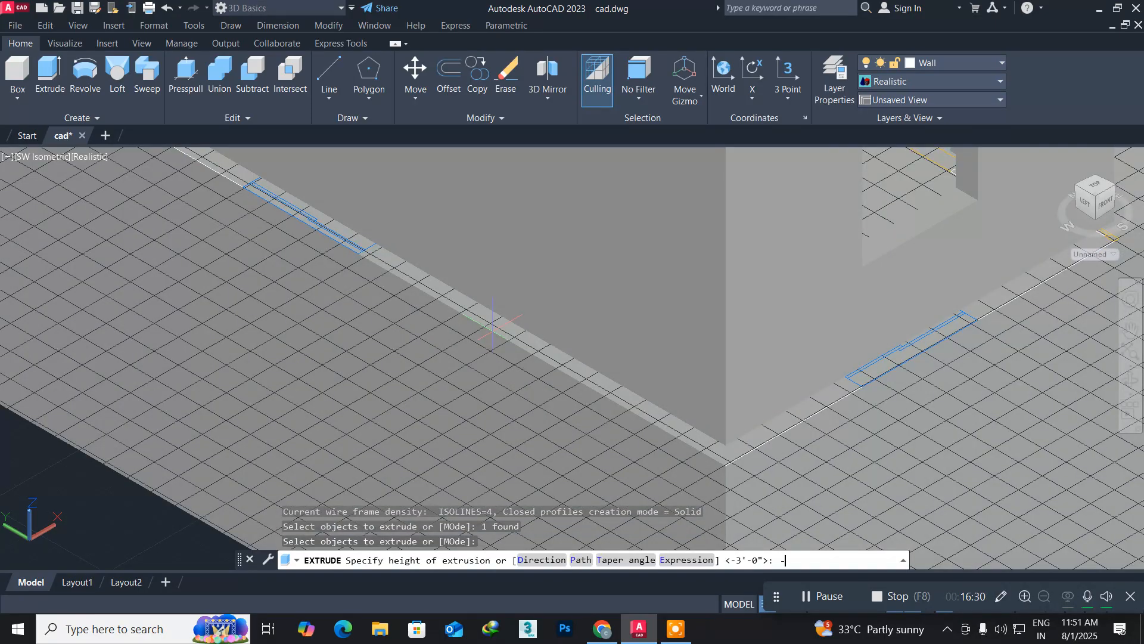
{"action": "key", "text": "Return"}
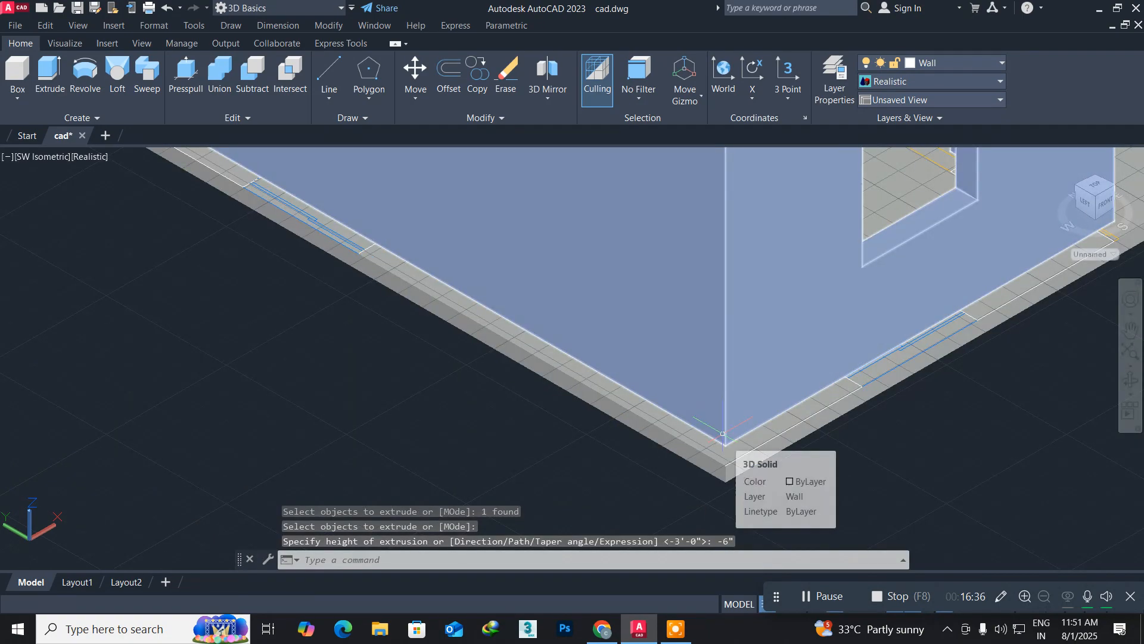
Start moving the joined wall solid, using its bottom southwest corner as the base point
{"action": "type", "text": "m"}
{"action": "key", "text": "Return"}
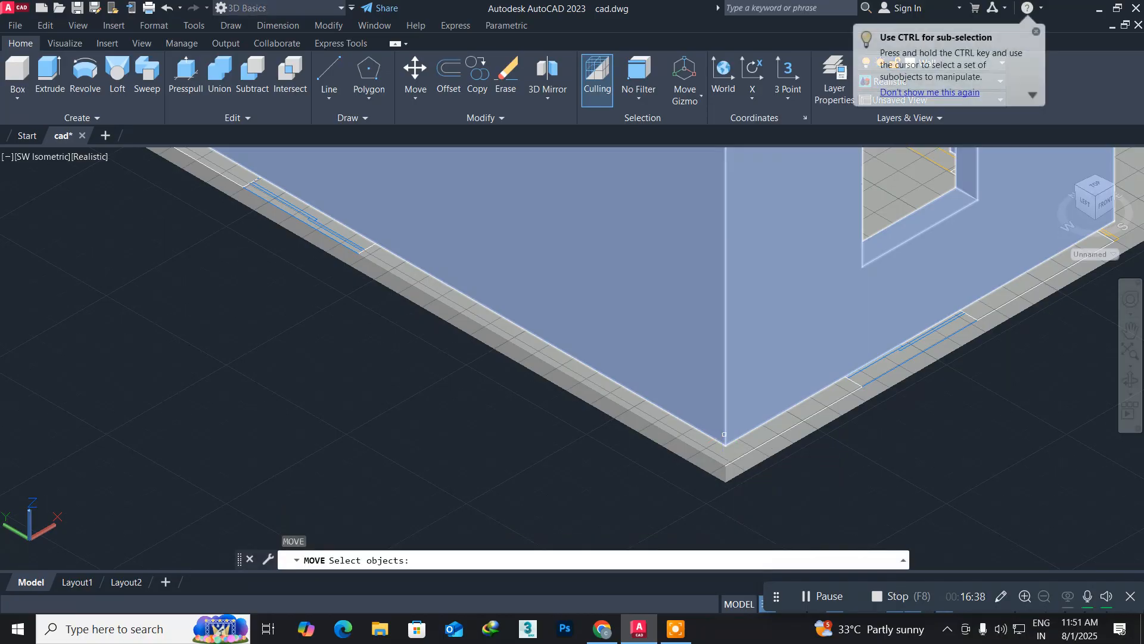
{"action": "left_click", "coordinate": [721, 438]}
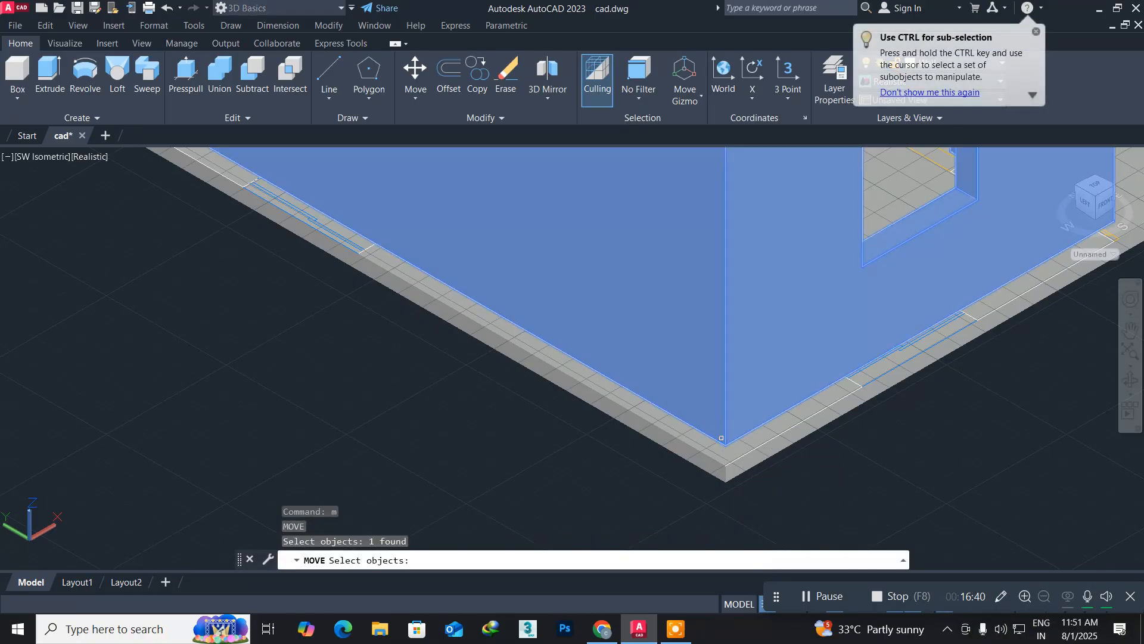
{"action": "key", "text": "Return"}
{"action": "scroll", "coordinate": [727, 462], "scroll_direction": "up", "scroll_amount": 3}
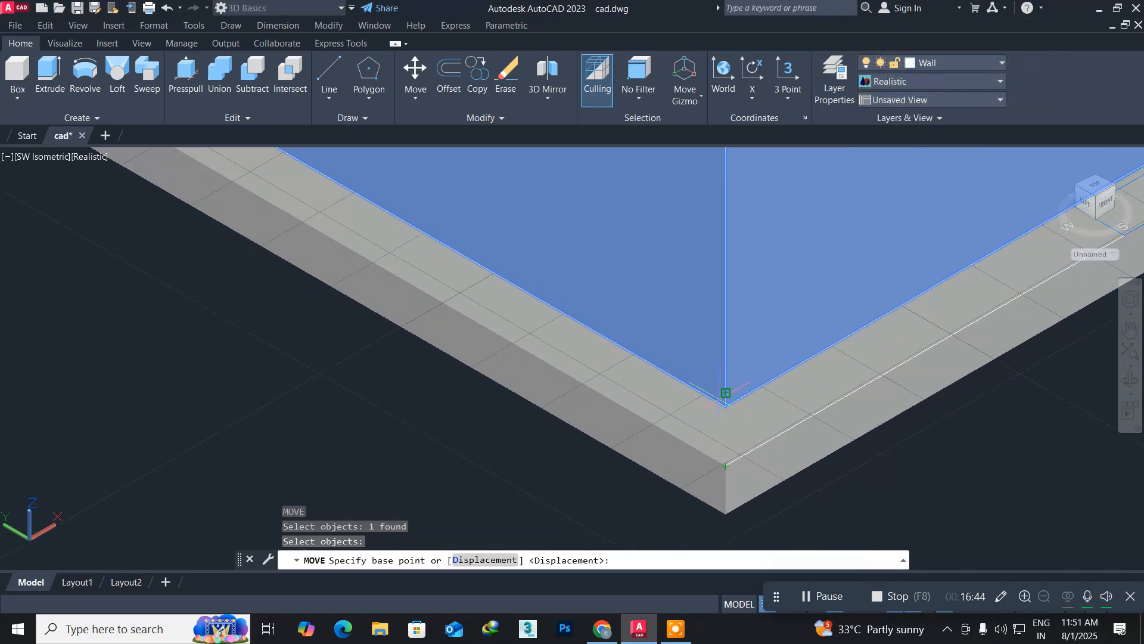
{"action": "left_click", "coordinate": [726, 406]}
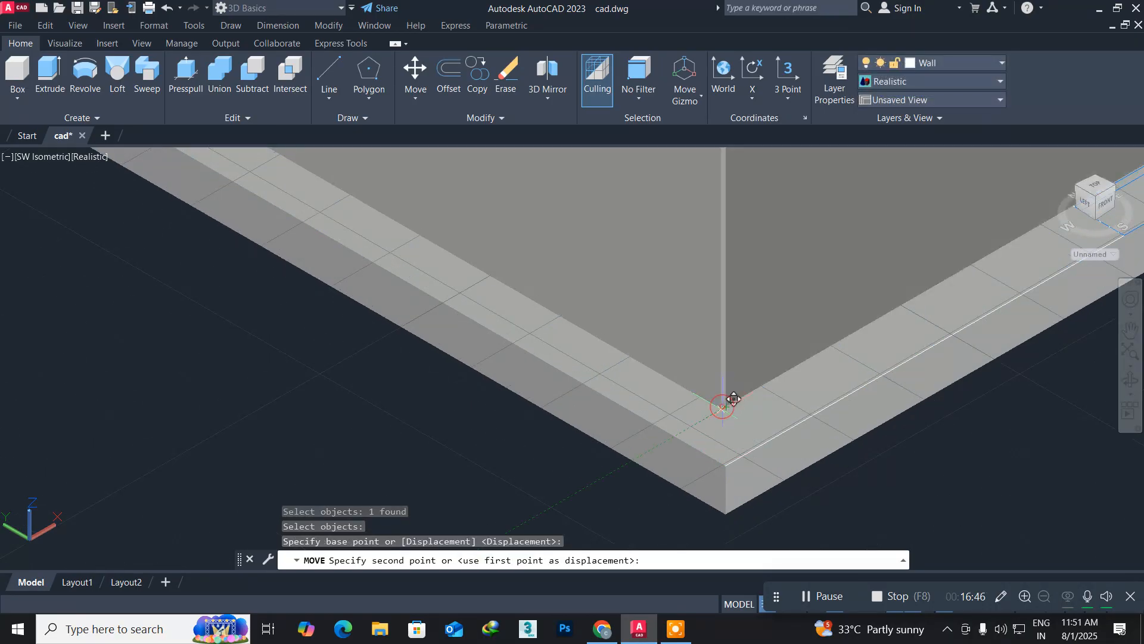
Place the wall solid being moved at the front corner of the floor
{"action": "left_click", "coordinate": [737, 455]}
{"action": "scroll", "coordinate": [701, 487], "scroll_direction": "up", "scroll_amount": 5}
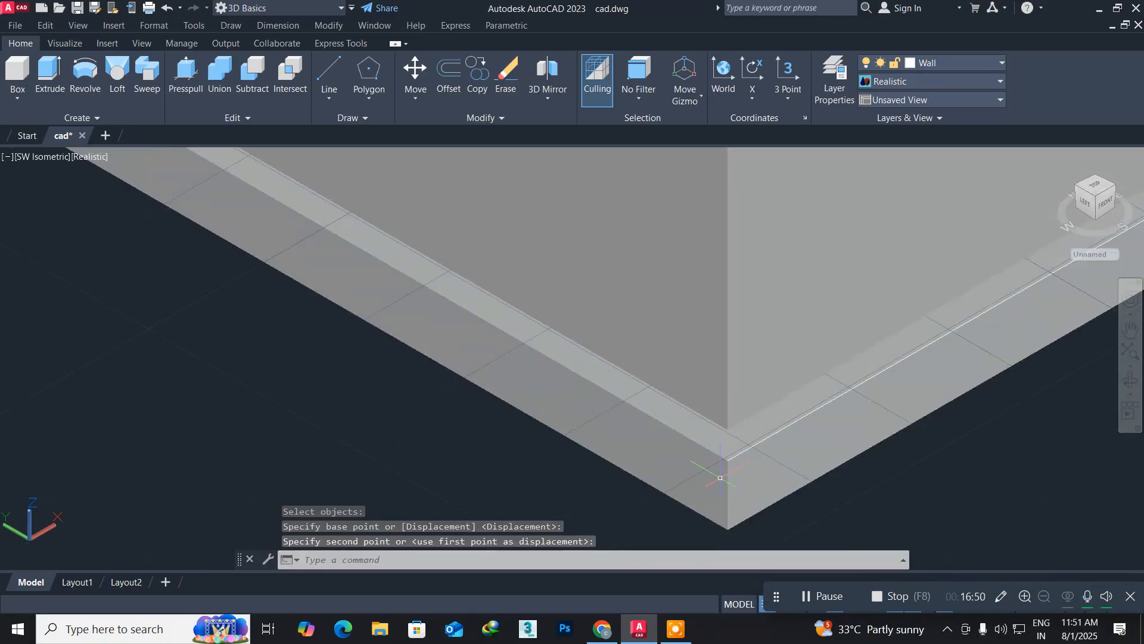
{"action": "middle_click_drag", "start_coordinate": [721, 472], "coordinate": [562, 396]}
{"action": "key", "text": "Escape"}
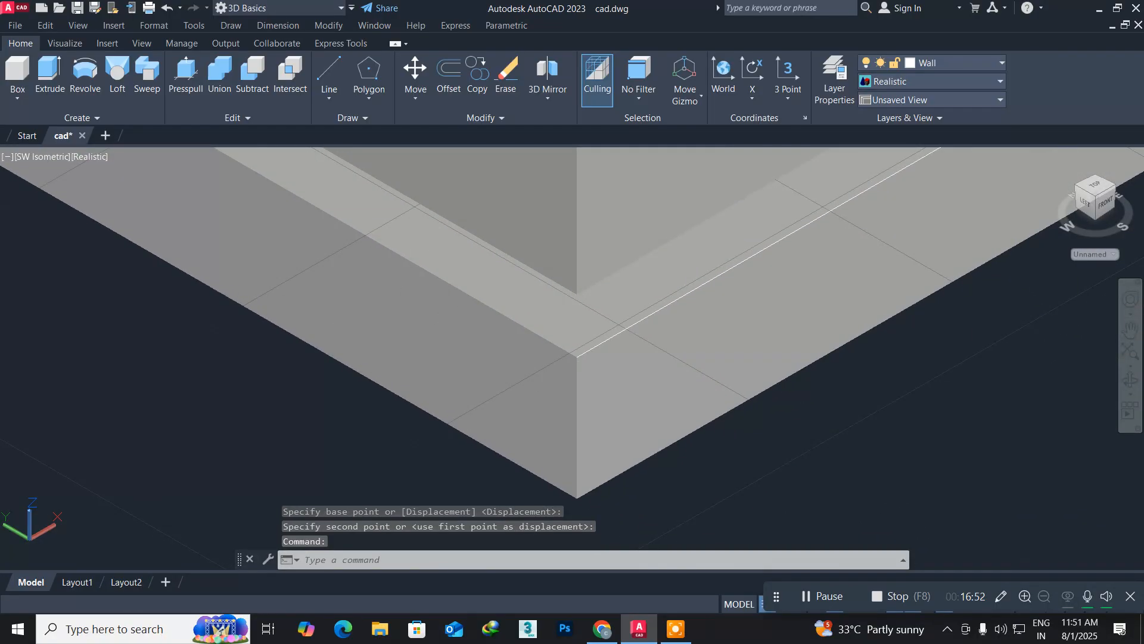
Move the wall solid by its lower front corner straight down onto the floor's outer front corner
{"action": "type", "text": "m"}
{"action": "key", "text": "Return"}
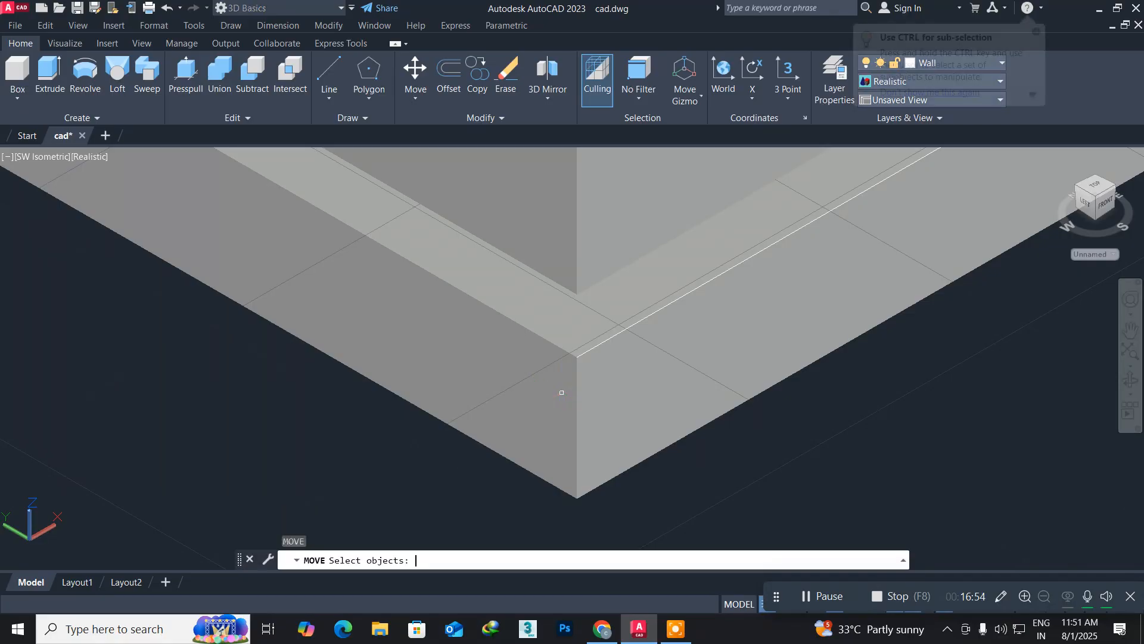
{"action": "left_click", "coordinate": [584, 286]}
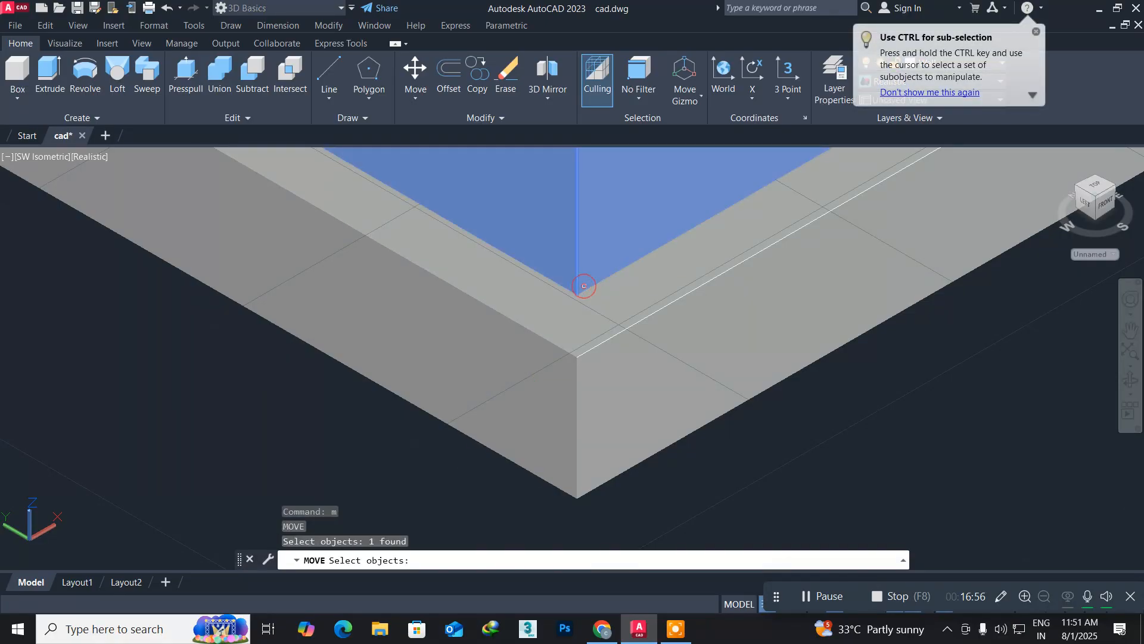
{"action": "key", "text": "Return"}
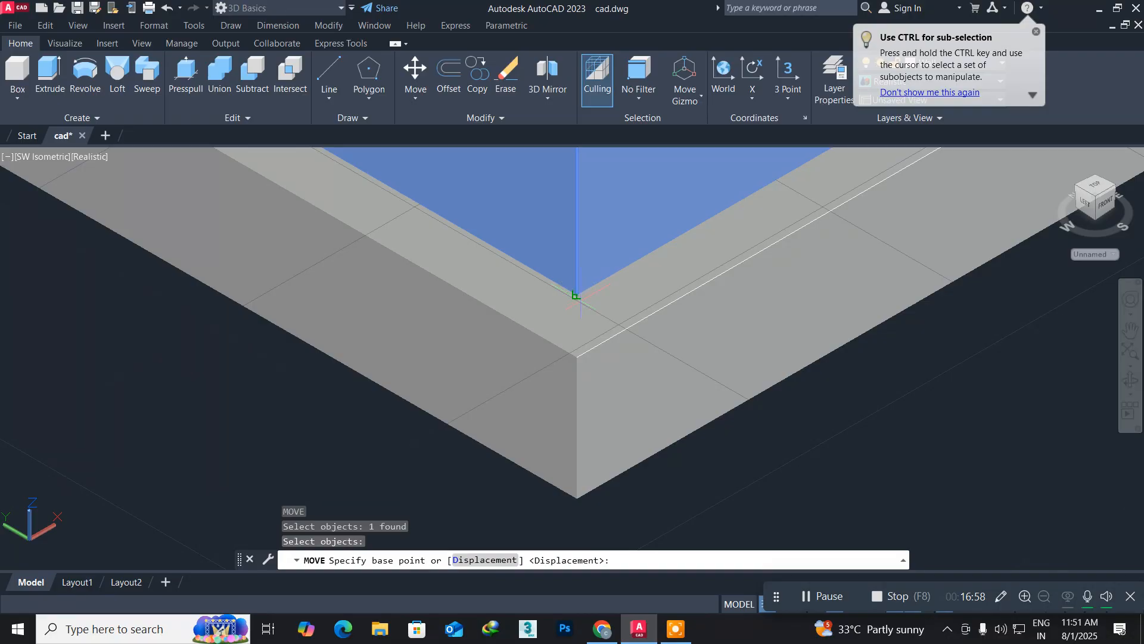
{"action": "left_click", "coordinate": [576, 295]}
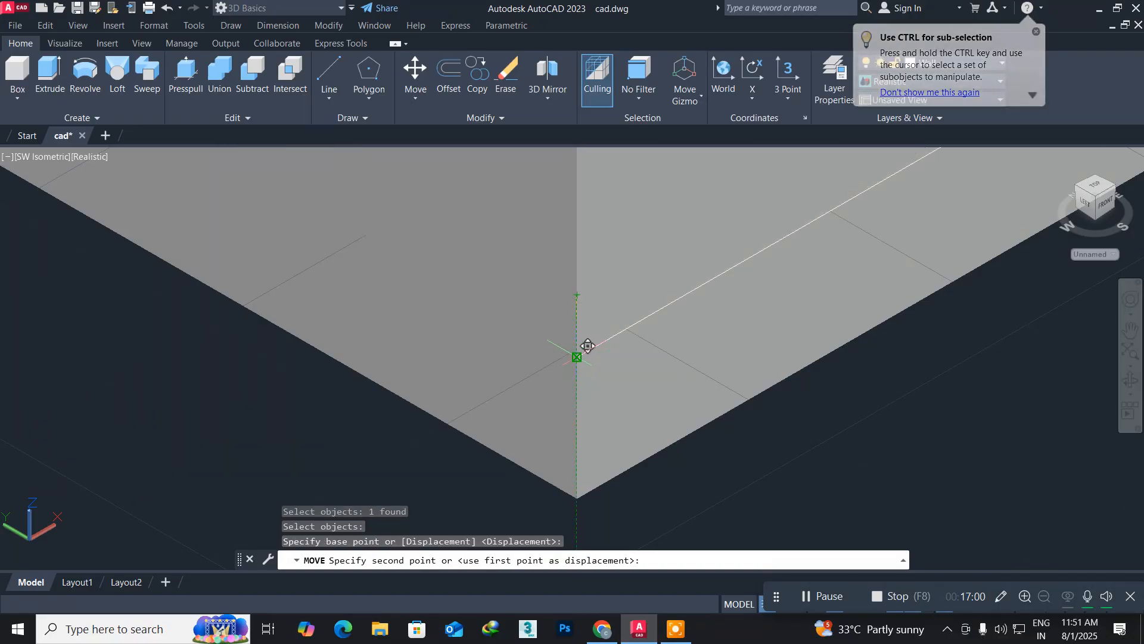
{"action": "left_click", "coordinate": [613, 429]}
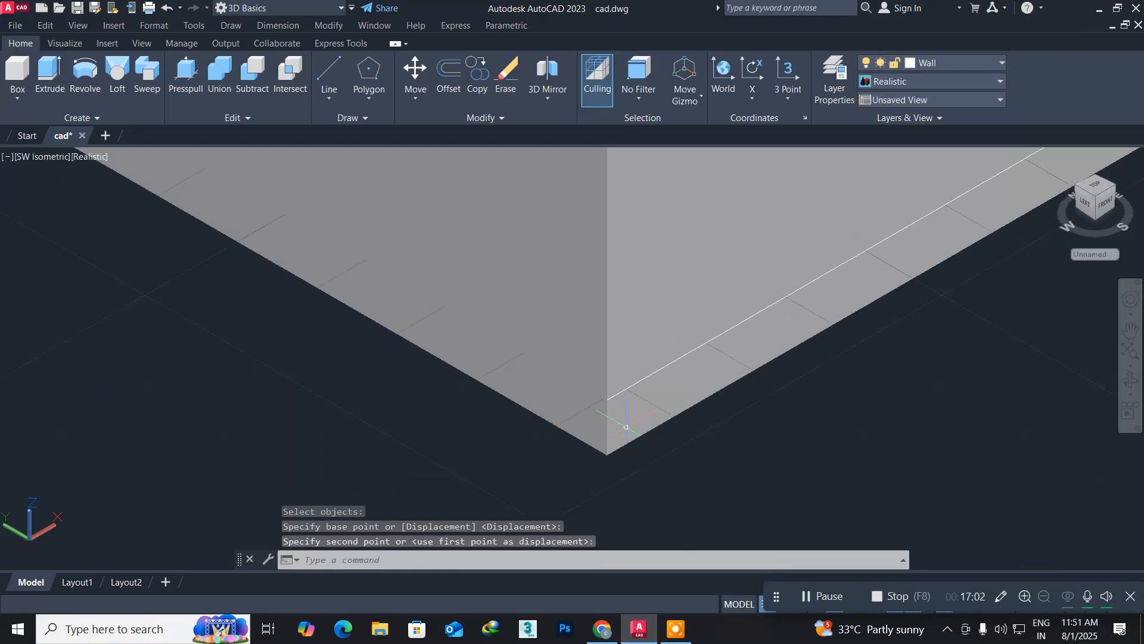
Display the house model from the Top view in the 2D Wireframe visual style
{"action": "scroll", "coordinate": [626, 427], "scroll_direction": "down", "scroll_amount": 5}
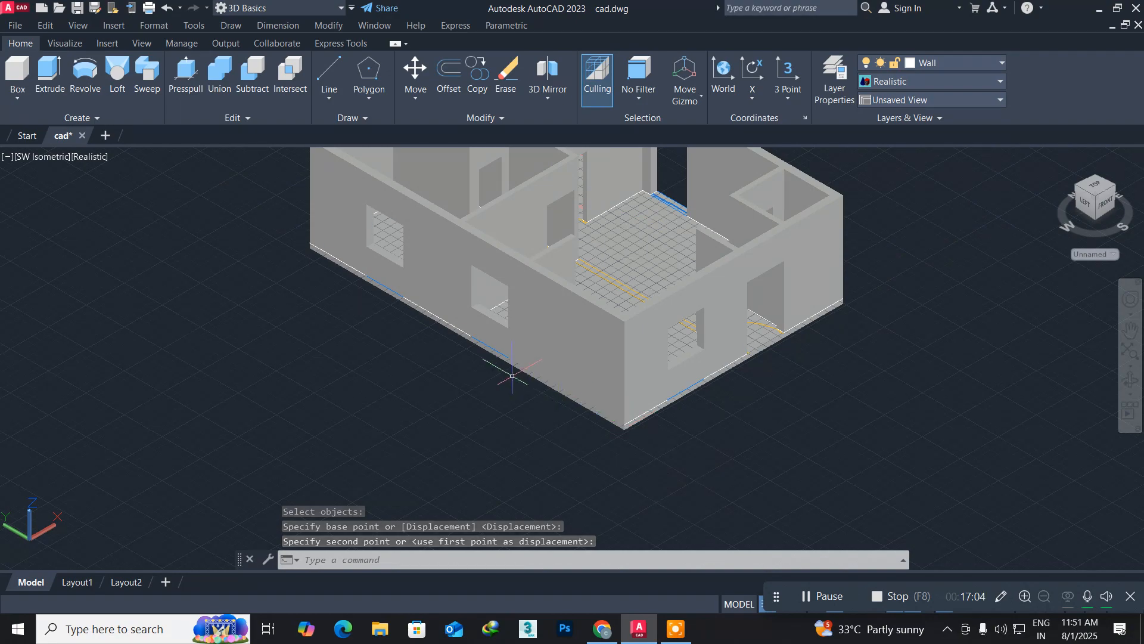
{"action": "middle_click_drag", "start_coordinate": [512, 376], "coordinate": [483, 495]}
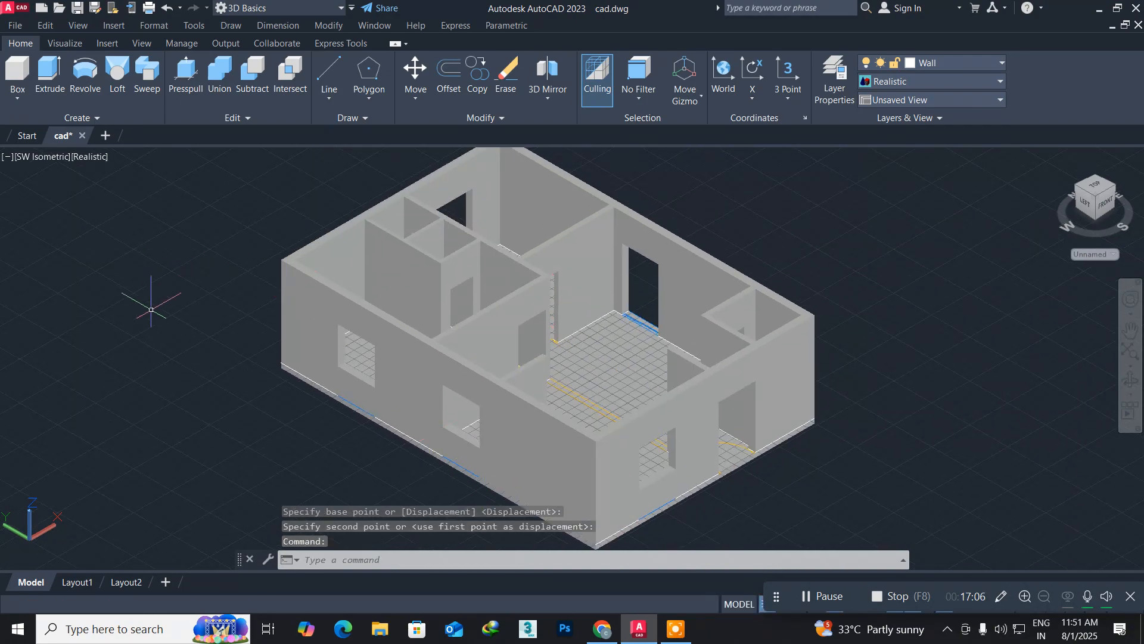
{"action": "middle_click_drag", "start_coordinate": [582, 362], "coordinate": [539, 319]}
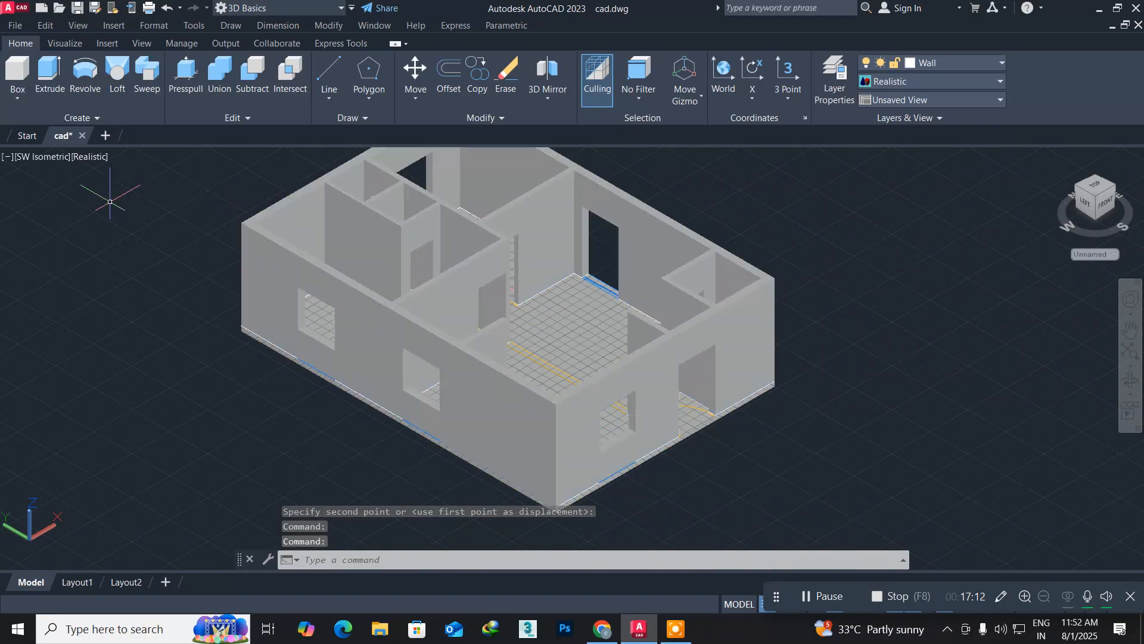
{"action": "left_click", "coordinate": [27, 157]}
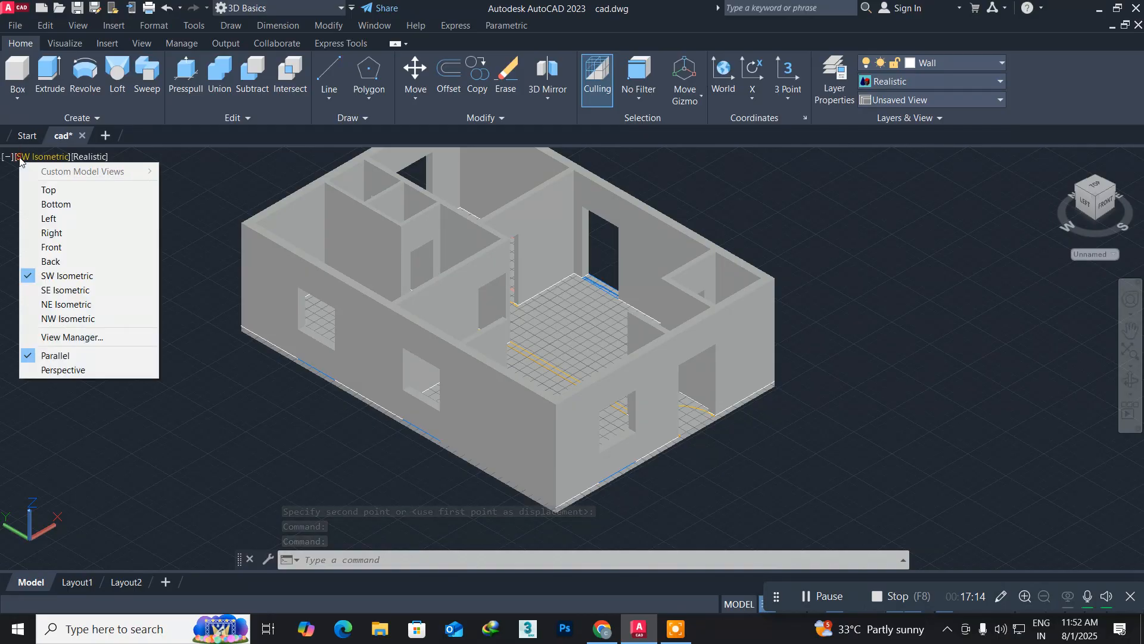
{"action": "left_click", "coordinate": [48, 190]}
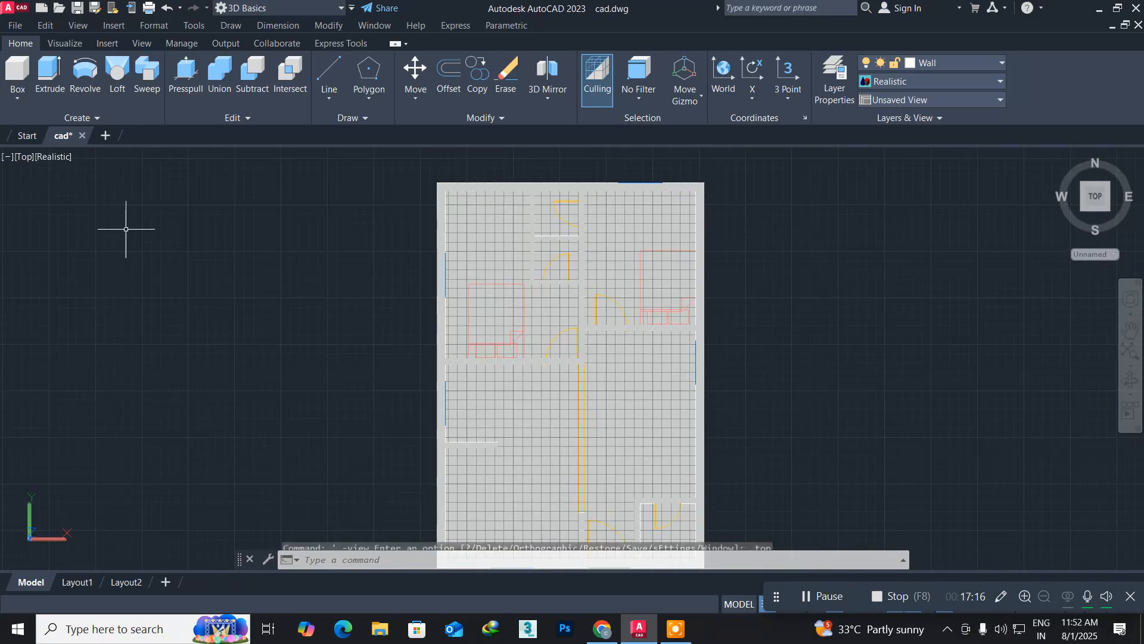
{"action": "middle_click_drag", "start_coordinate": [268, 360], "coordinate": [99, 274]}
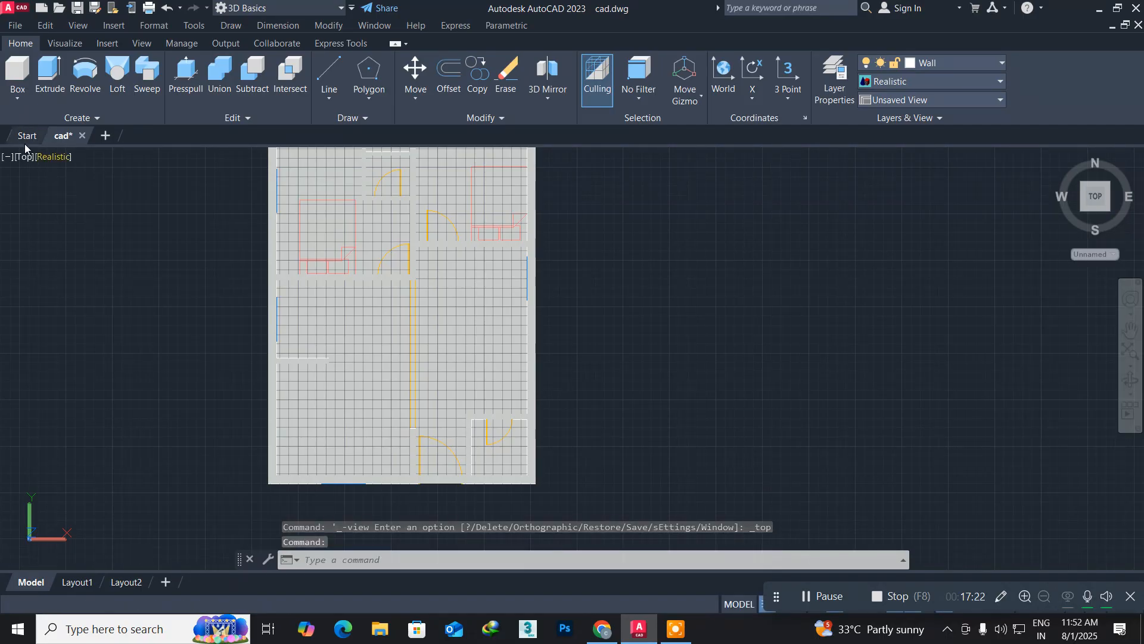
{"action": "left_click", "coordinate": [55, 157]}
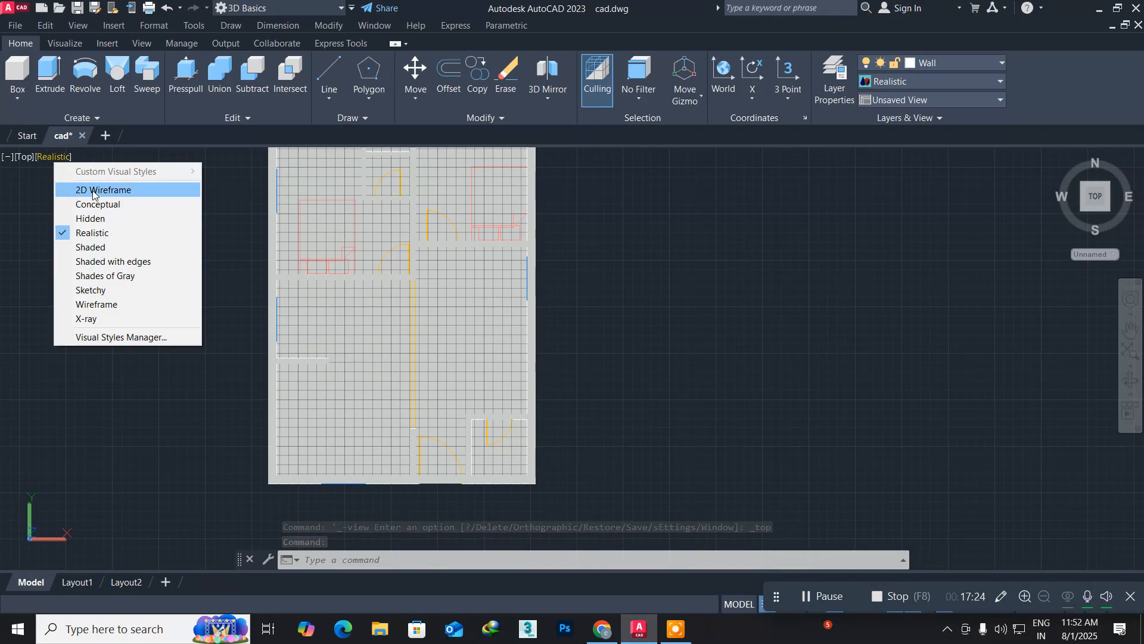
{"action": "left_click", "coordinate": [92, 190]}
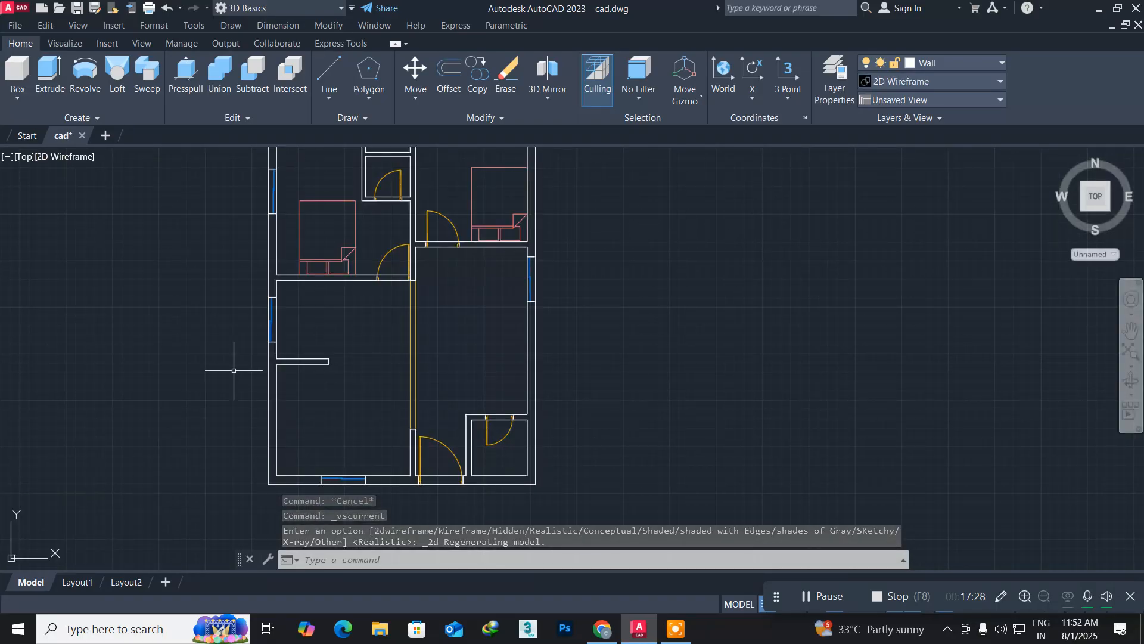
Draw a closed 4' by 4' square polyline outside the west wall, aligned with the window above the short partition
{"action": "scroll", "coordinate": [259, 345], "scroll_direction": "up", "scroll_amount": 3}
{"action": "scroll", "coordinate": [259, 345], "scroll_direction": "up", "scroll_amount": 2}
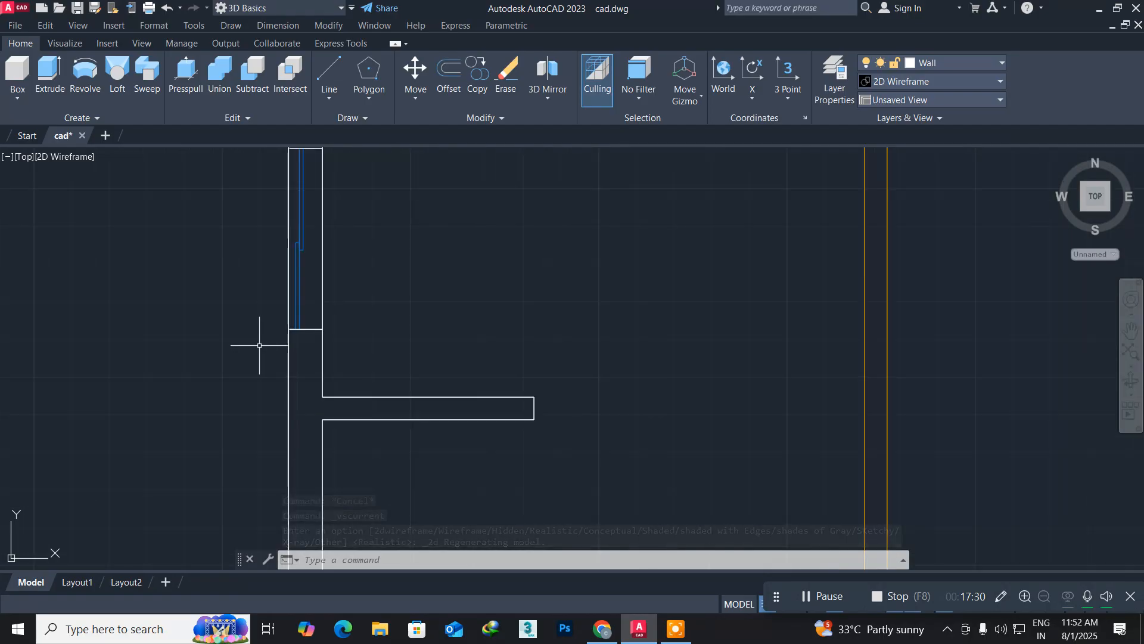
{"action": "middle_click_drag", "start_coordinate": [243, 289], "coordinate": [267, 400]}
{"action": "scroll", "coordinate": [268, 402], "scroll_direction": "up", "scroll_amount": 2}
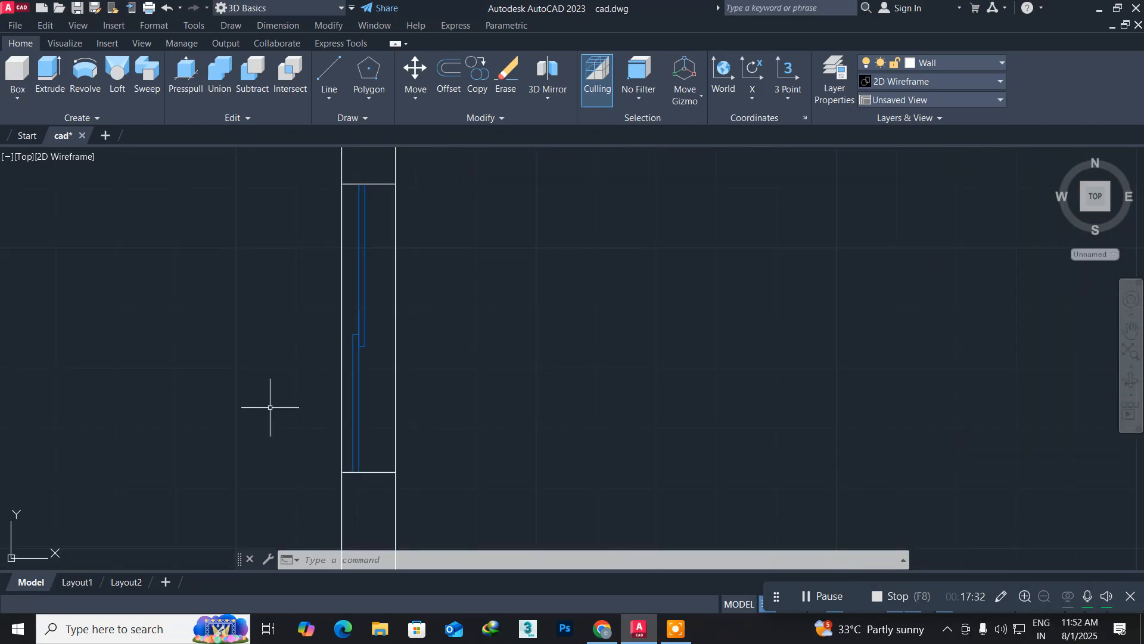
{"action": "scroll", "coordinate": [270, 407], "scroll_direction": "down", "scroll_amount": 2}
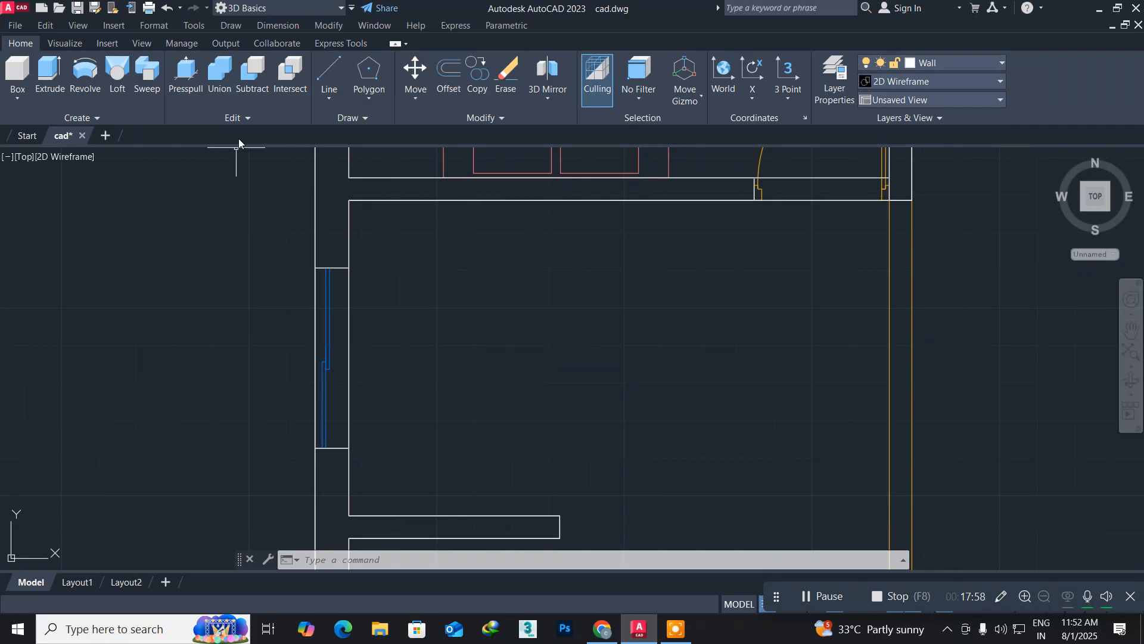
{"action": "type", "text": "p"}
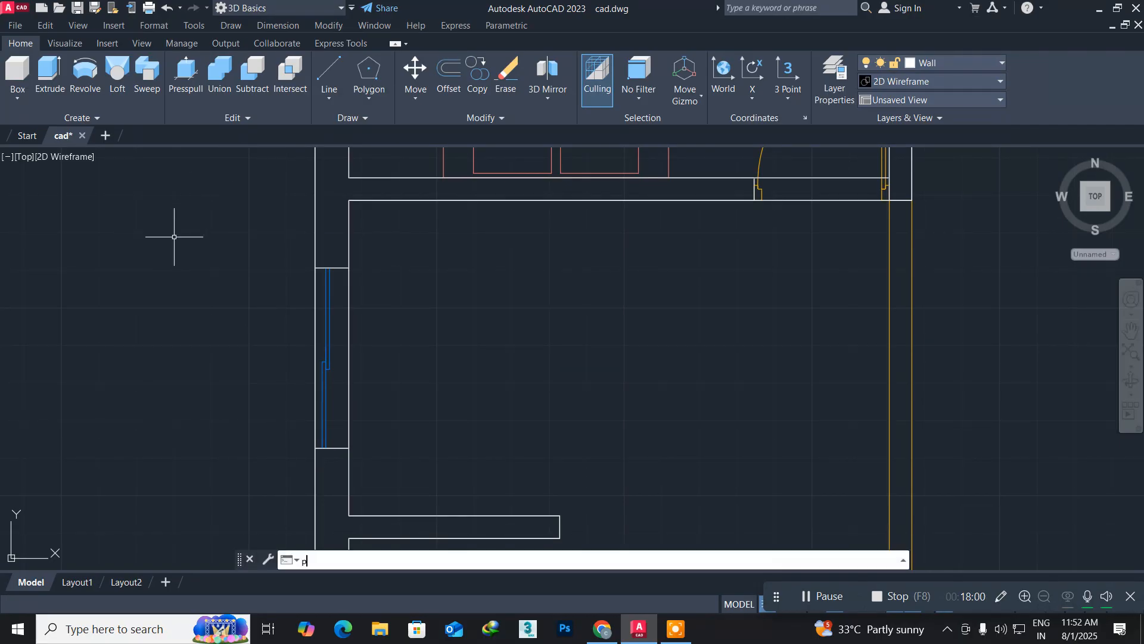
{"action": "key", "text": "Return"}
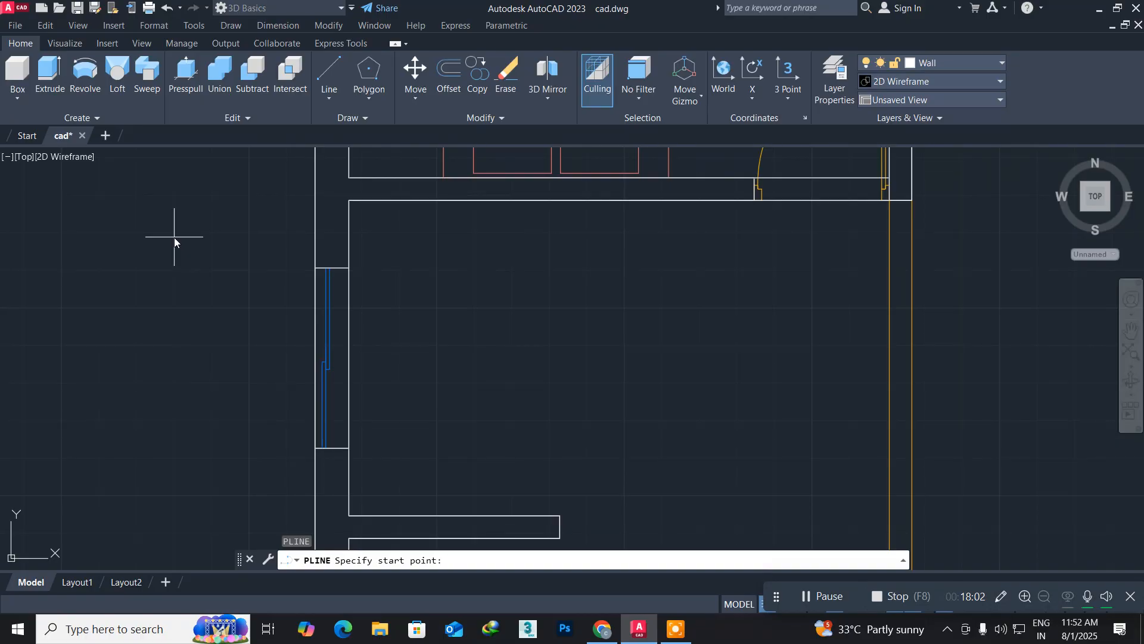
{"action": "left_click", "coordinate": [314, 448]}
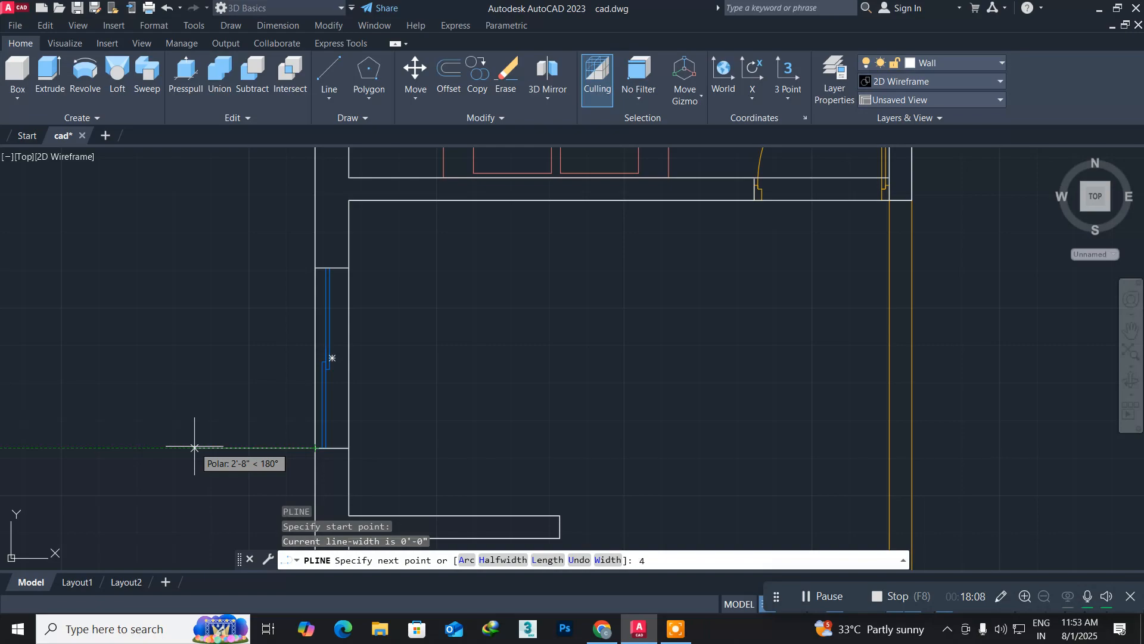
{"action": "type", "text": "4'"}
{"action": "key", "text": "Return"}
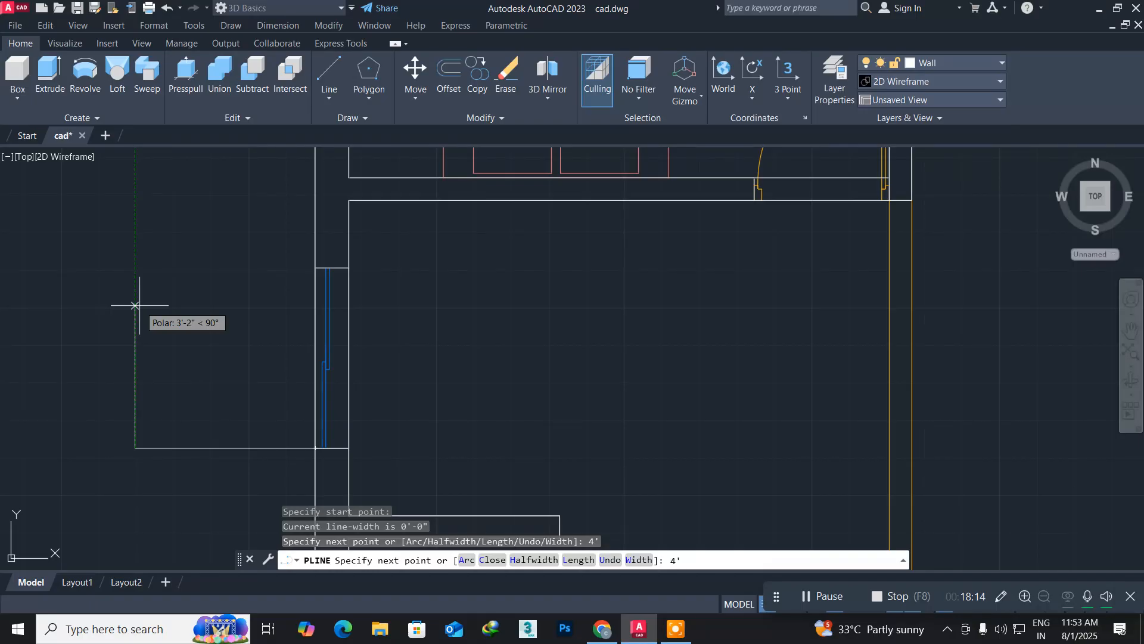
{"action": "type", "text": "4'"}
{"action": "key", "text": "Return"}
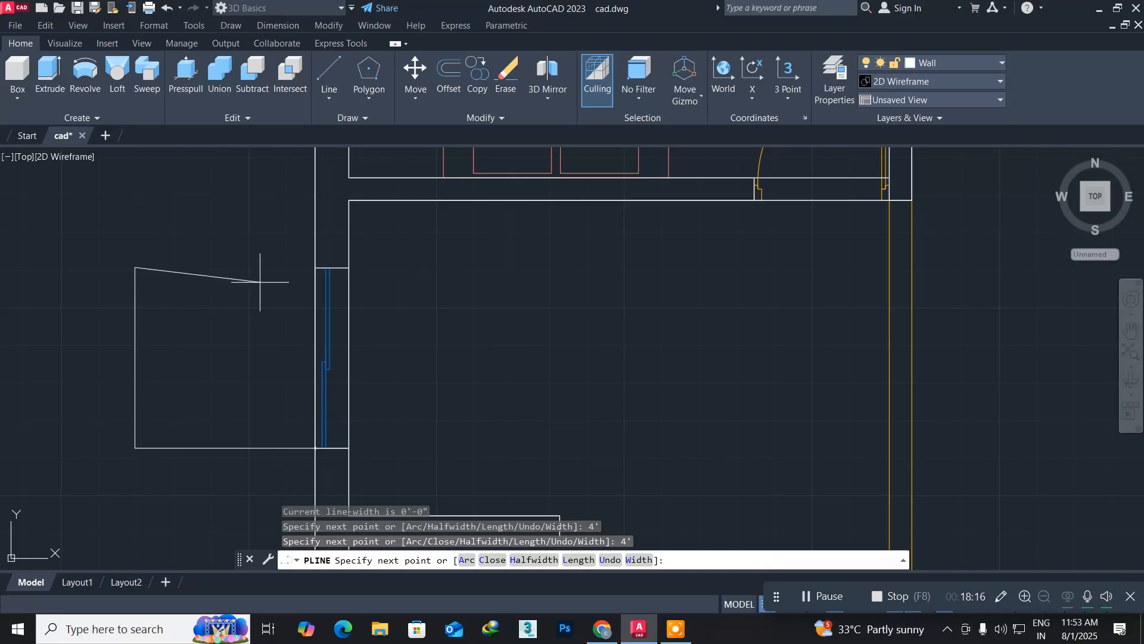
{"action": "left_click", "coordinate": [315, 268]}
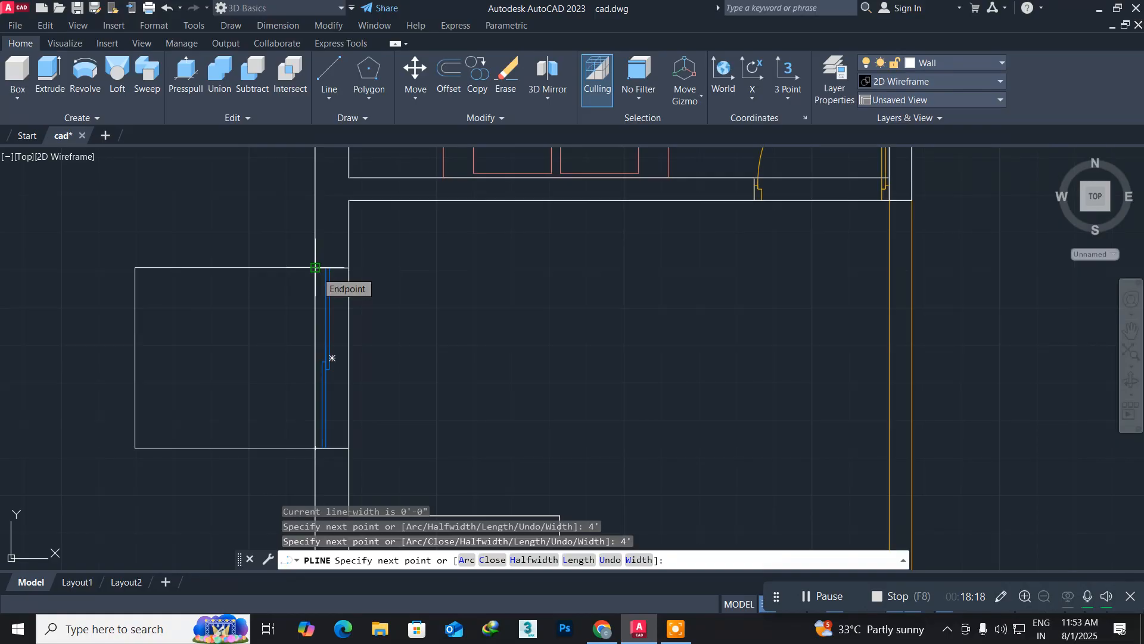
{"action": "left_click", "coordinate": [315, 267]}
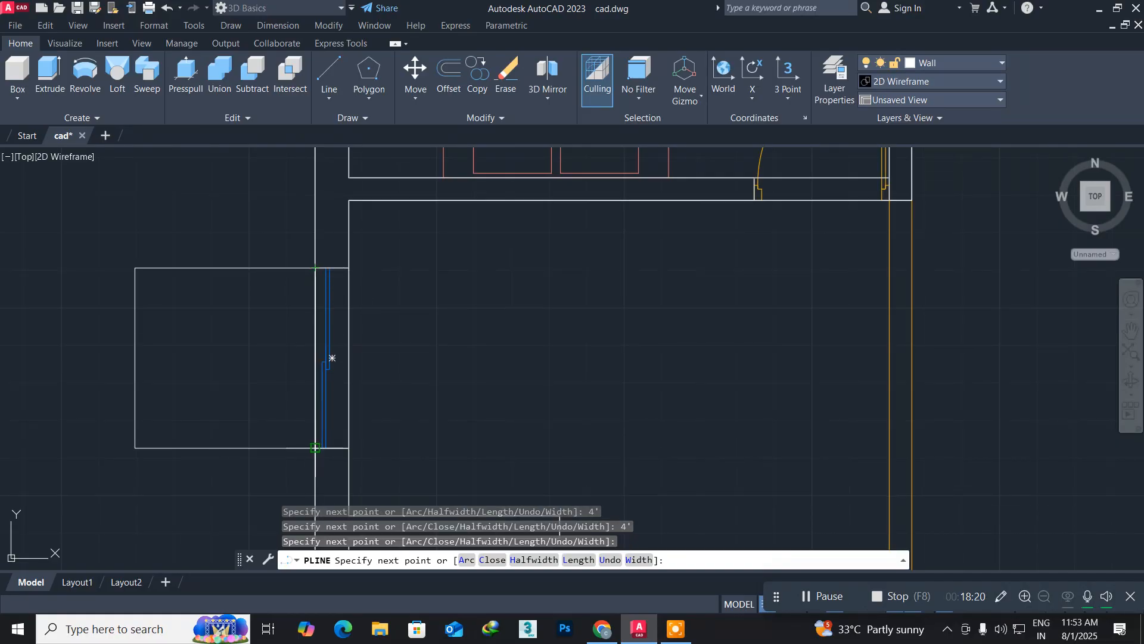
{"action": "left_click", "coordinate": [316, 447]}
{"action": "key", "text": "Return"}
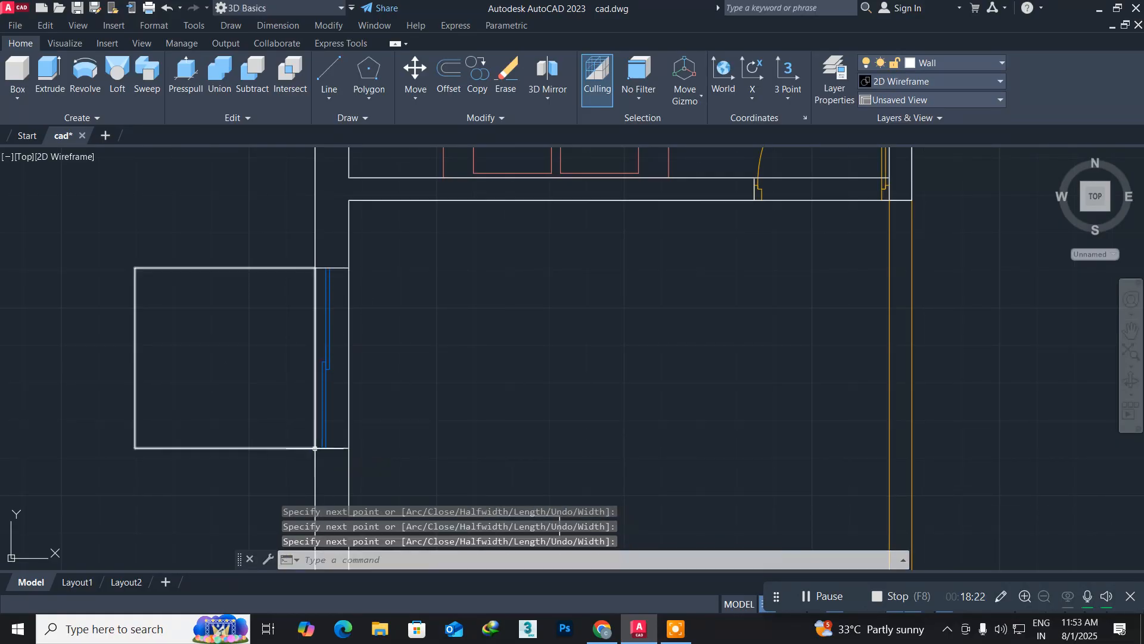
Move the square window outline horizontally to the west, clear of the exterior wall
{"action": "middle_click_drag", "start_coordinate": [223, 450], "coordinate": [338, 401]}
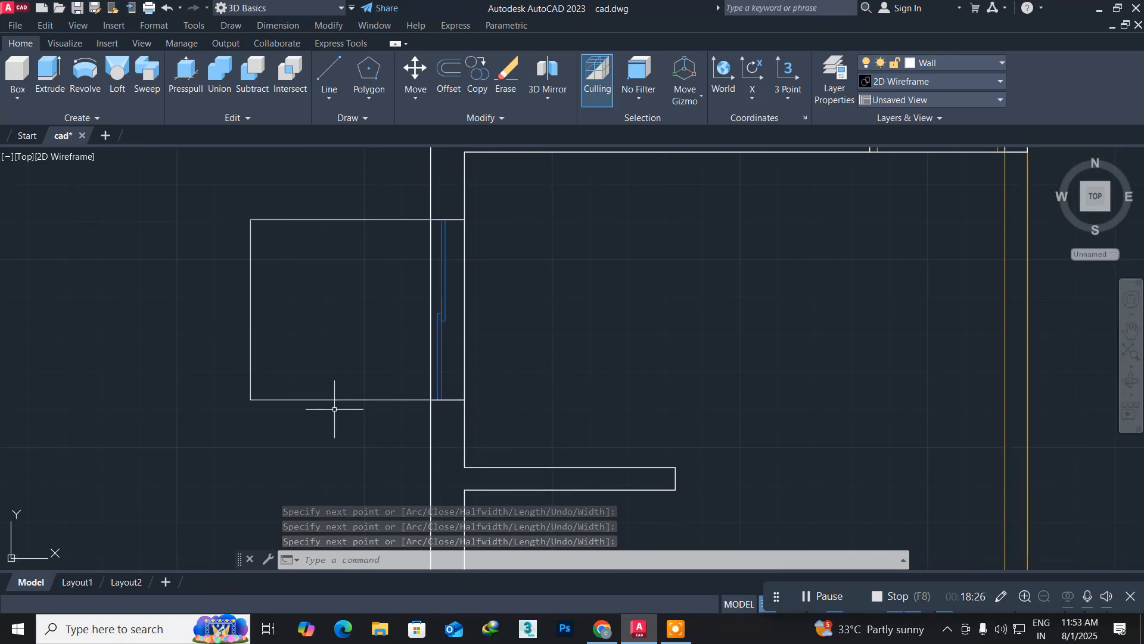
{"action": "type", "text": "m"}
{"action": "key", "text": "Return"}
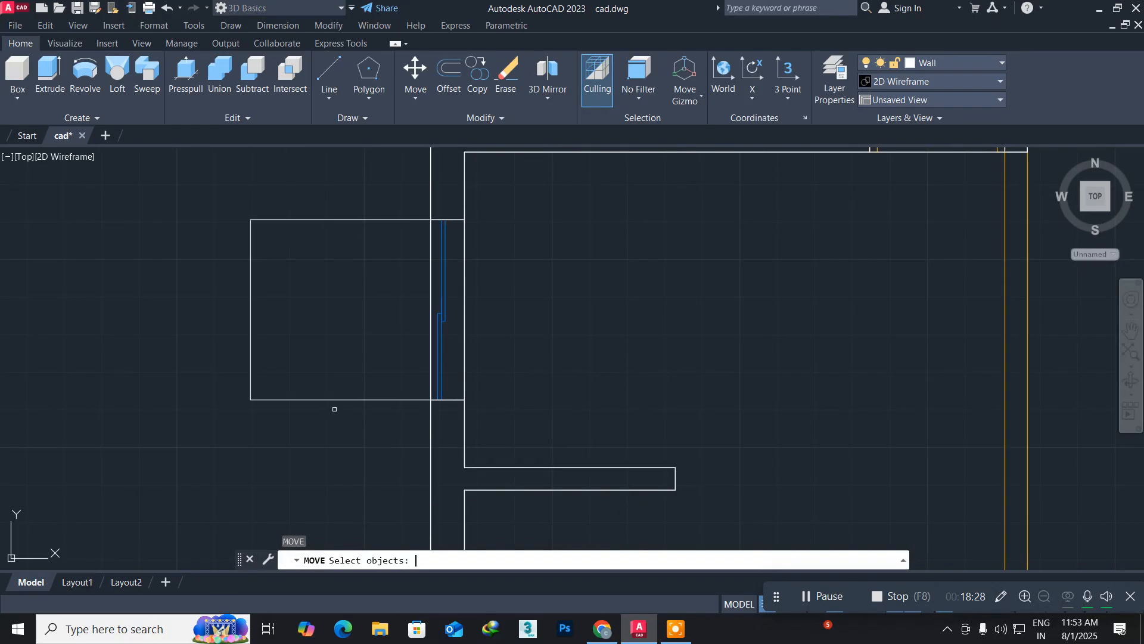
{"action": "left_click", "coordinate": [308, 400]}
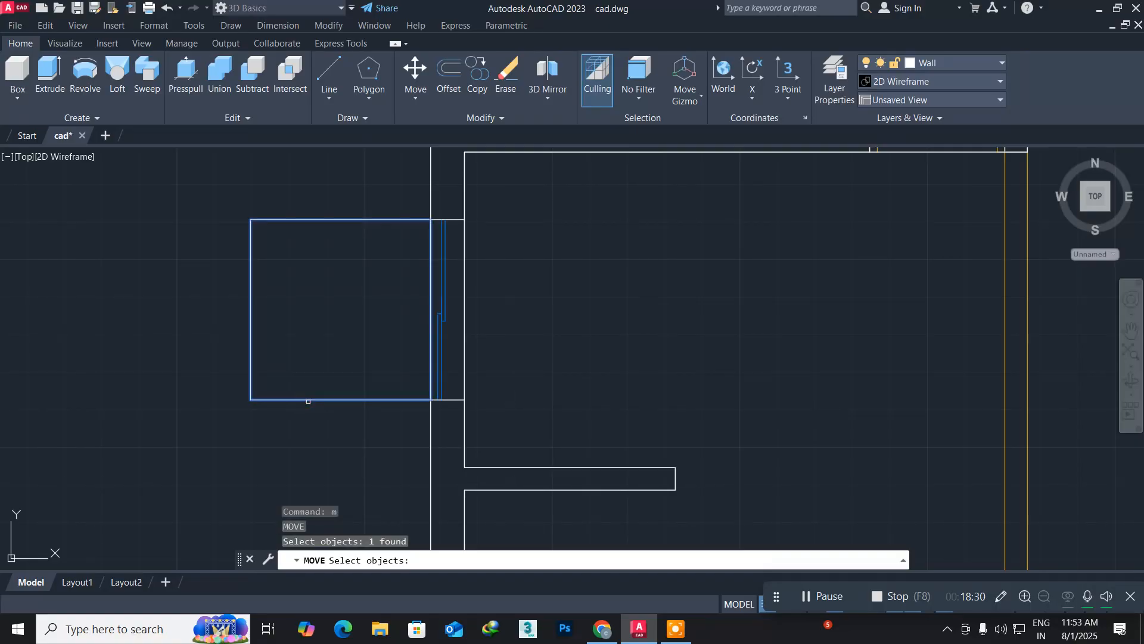
{"action": "key", "text": "Return"}
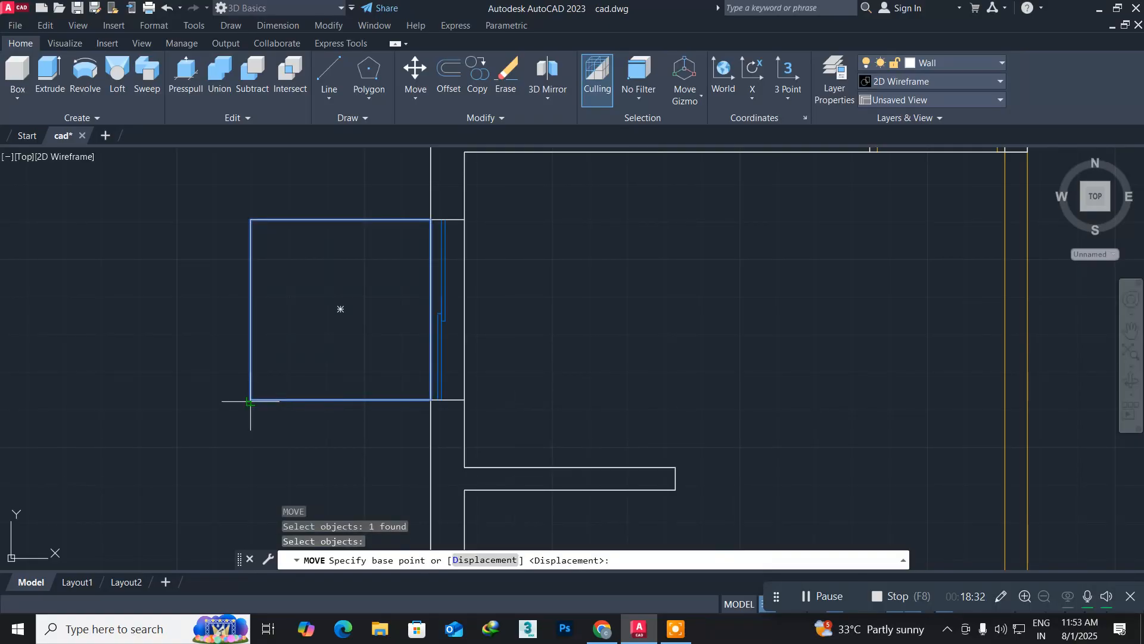
{"action": "left_click", "coordinate": [250, 399]}
{"action": "left_click", "coordinate": [136, 400]}
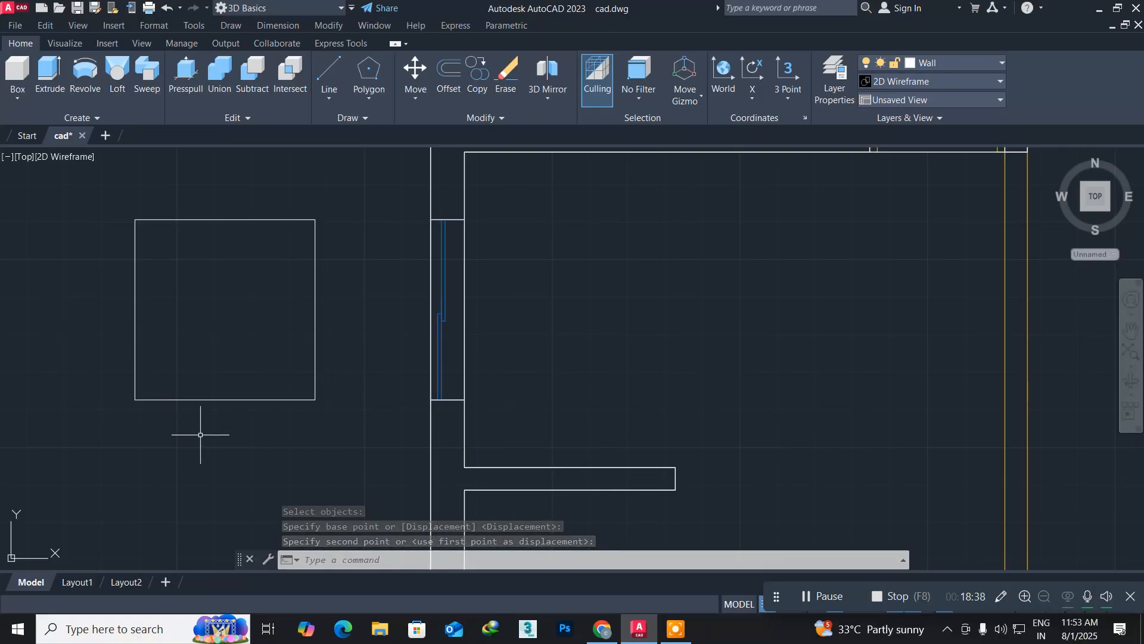
Offset the square outline 2" inward to form the window frame profile
{"action": "type", "text": "o"}
{"action": "key", "text": "Return"}
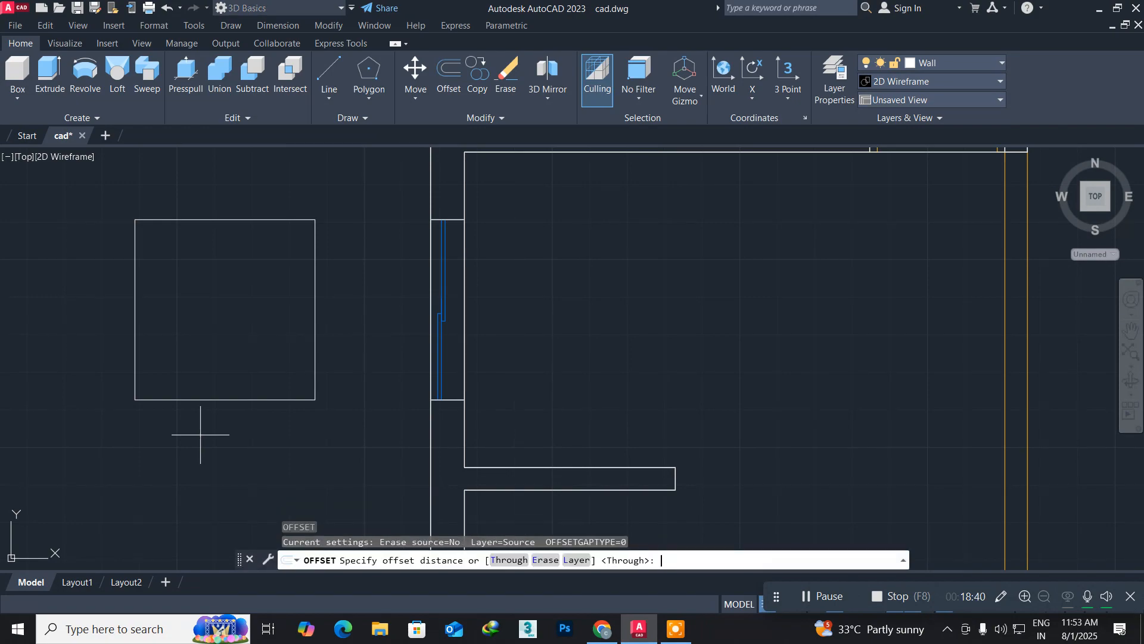
{"action": "type", "text": "2"}
{"action": "key", "text": "Return"}
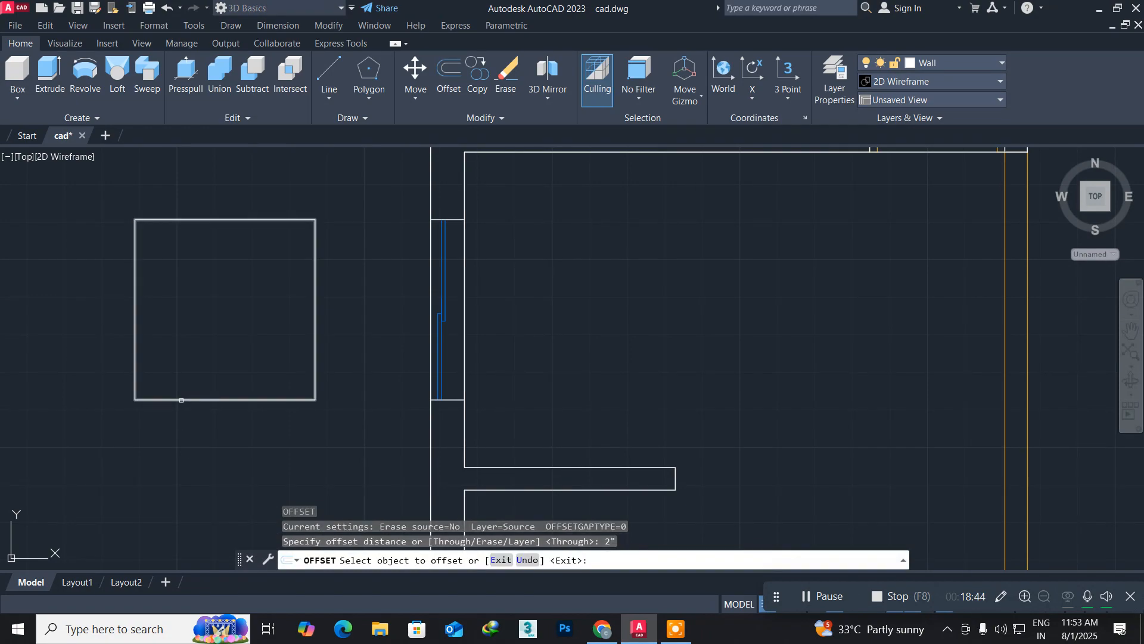
{"action": "left_click", "coordinate": [181, 400]}
{"action": "left_click", "coordinate": [182, 377]}
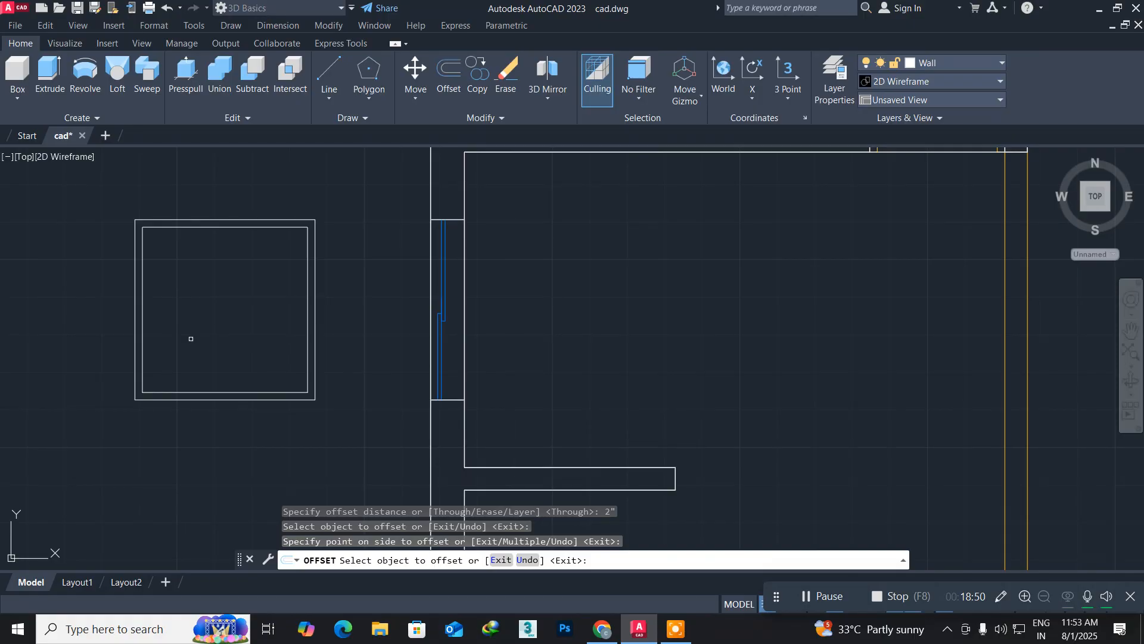
{"action": "key", "text": "Escape"}
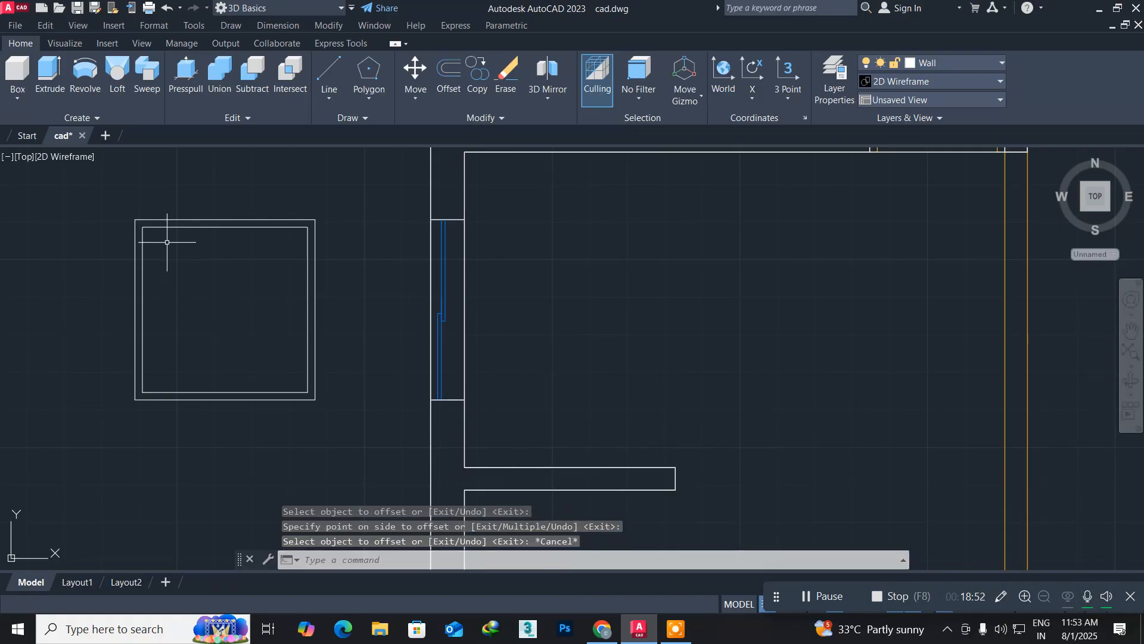
{"action": "scroll", "coordinate": [167, 242], "scroll_direction": "up", "scroll_amount": 2}
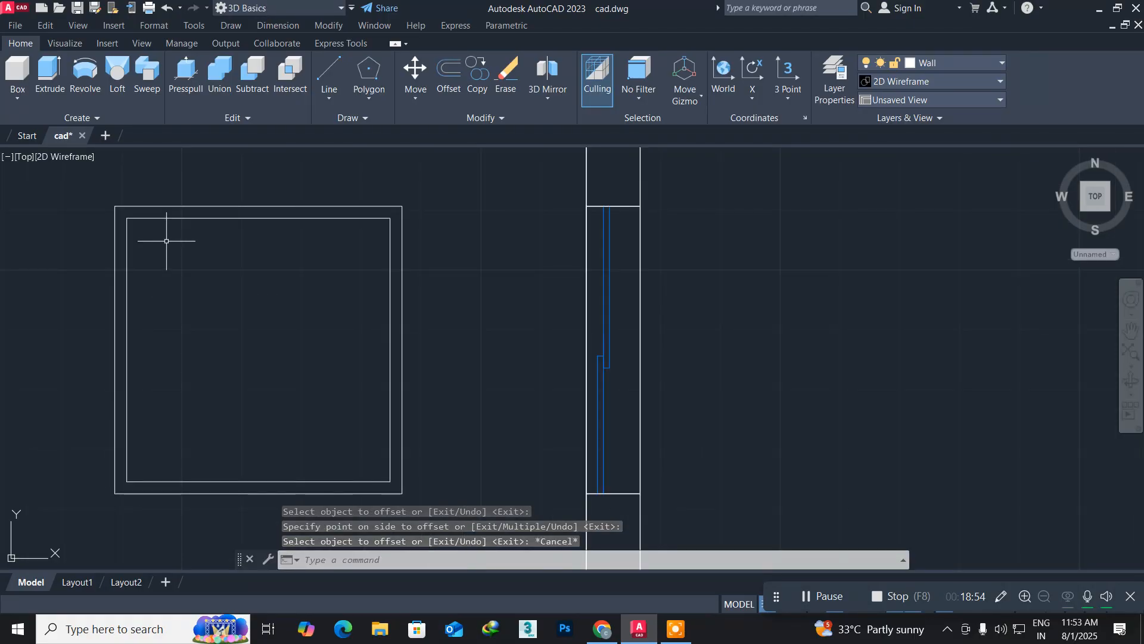
{"action": "type", "text": "ext"}
{"action": "key", "text": "Return"}
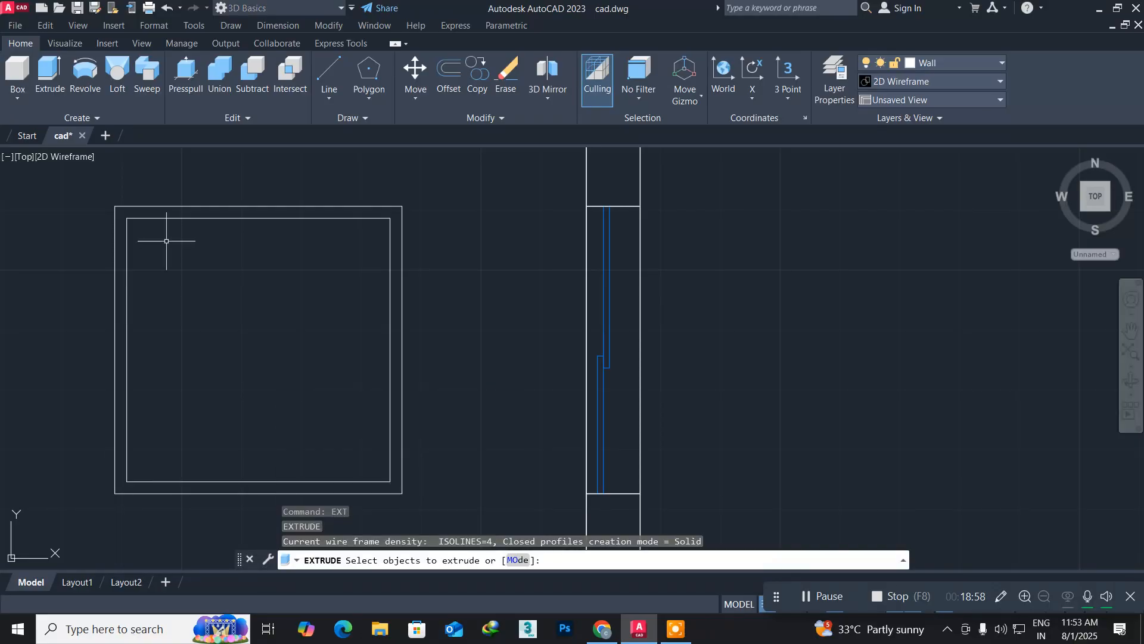
{"action": "key", "text": "Escape"}
Explode the inner square of the window frame profile into separate lines
{"action": "type", "text": "ex"}
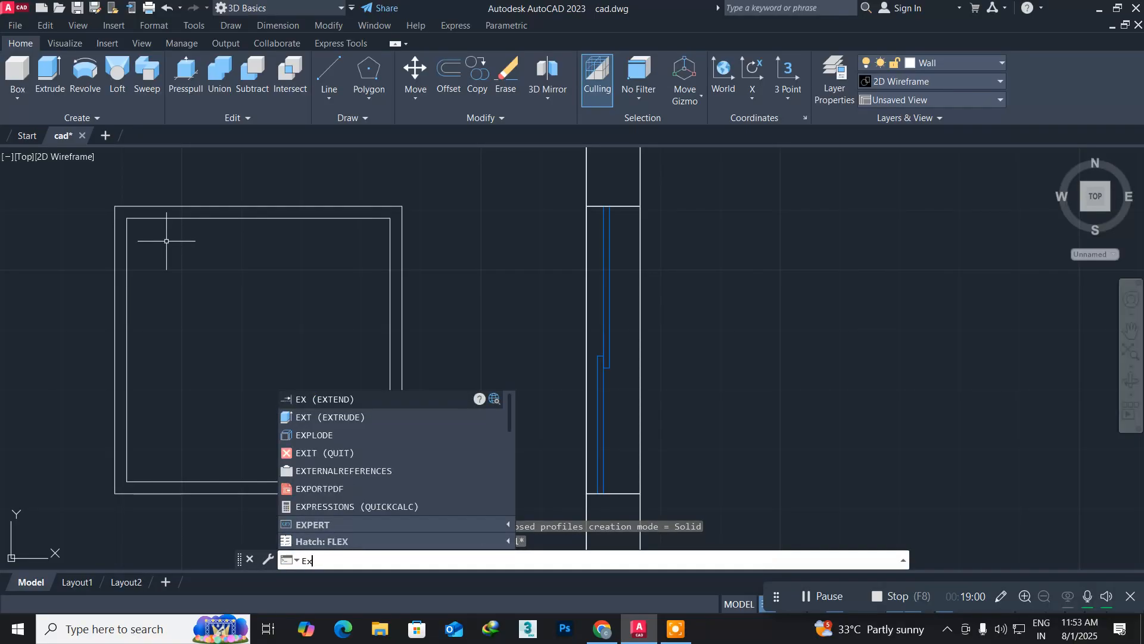
{"action": "type", "text": "PLODE"}
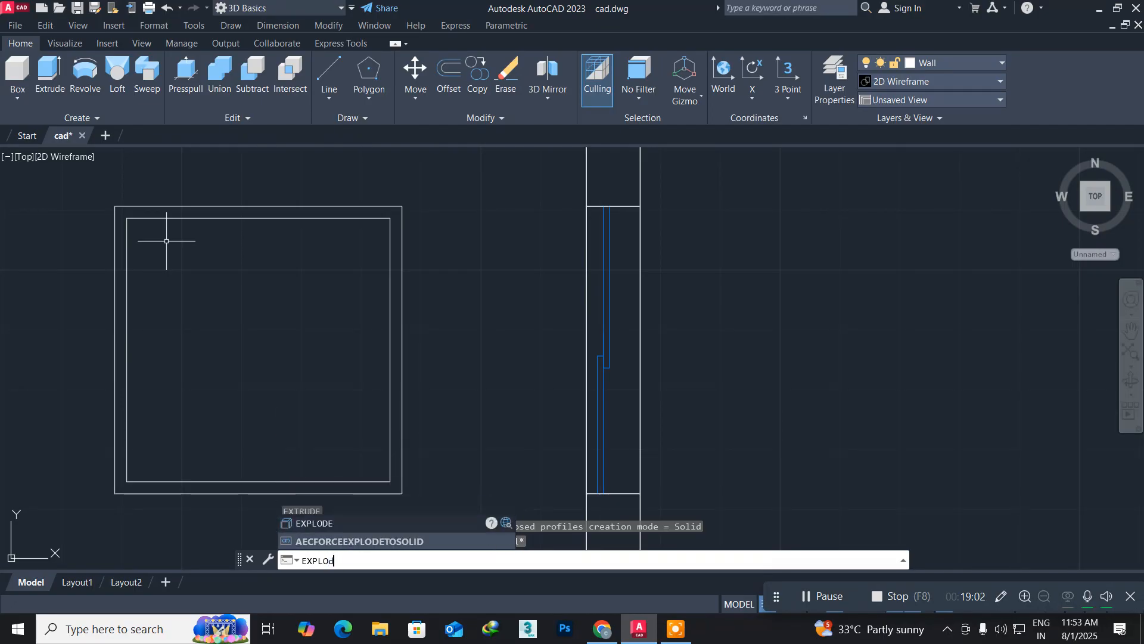
{"action": "key", "text": "Return"}
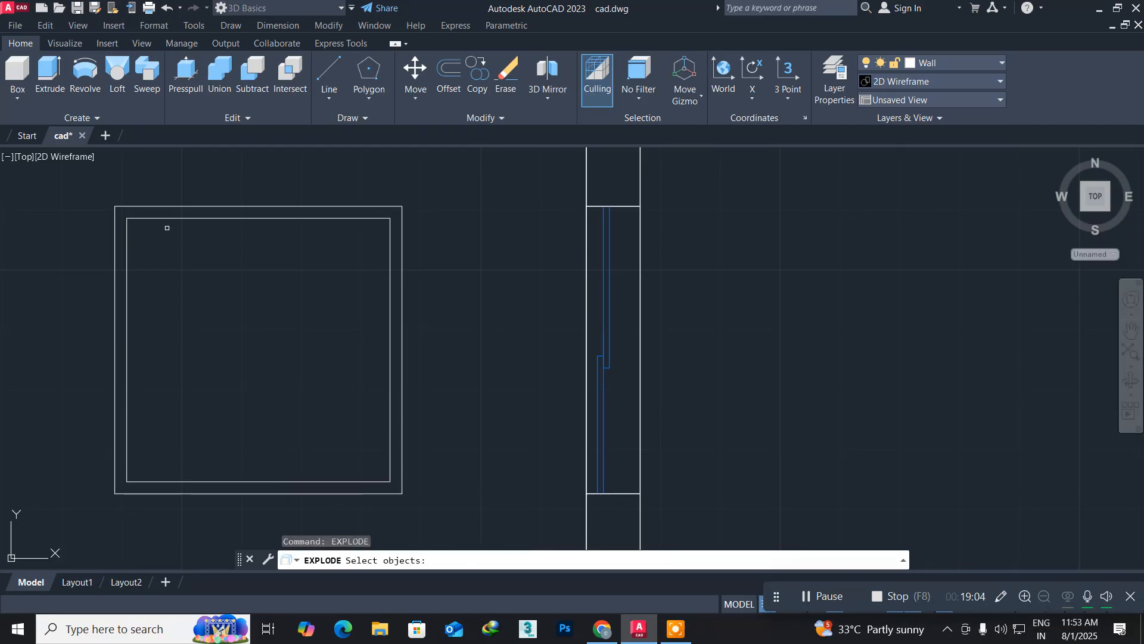
{"action": "left_click", "coordinate": [160, 217]}
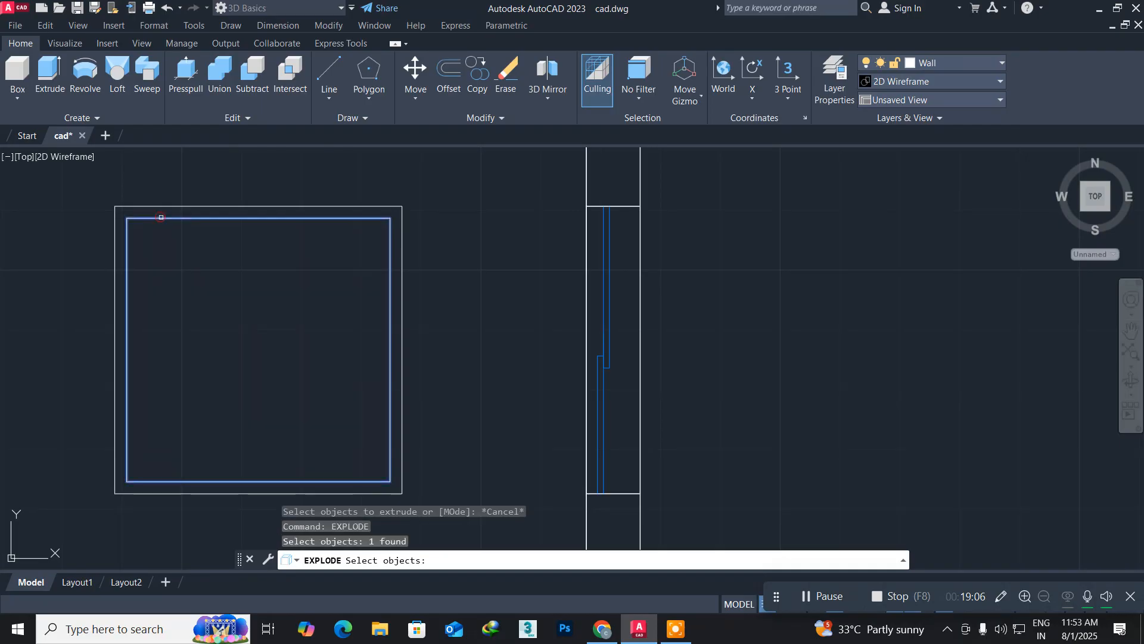
{"action": "key", "text": "Return"}
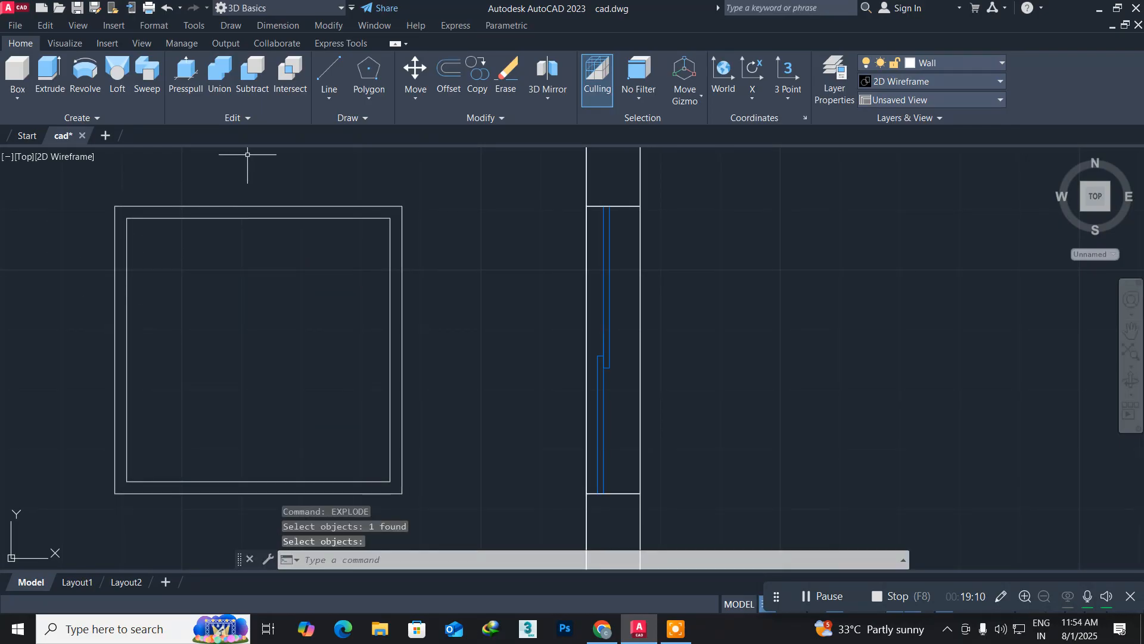
Draw a horizontal line across the inner square between the midpoints of its two vertical sides
{"action": "left_click", "coordinate": [335, 78]}
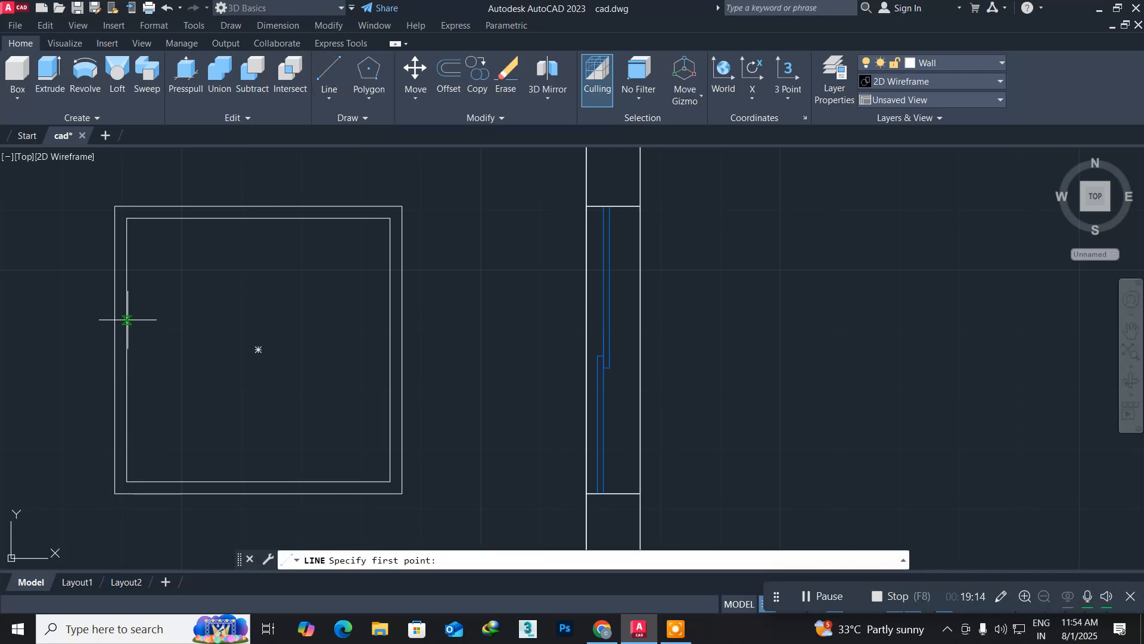
{"action": "left_click", "coordinate": [127, 349]}
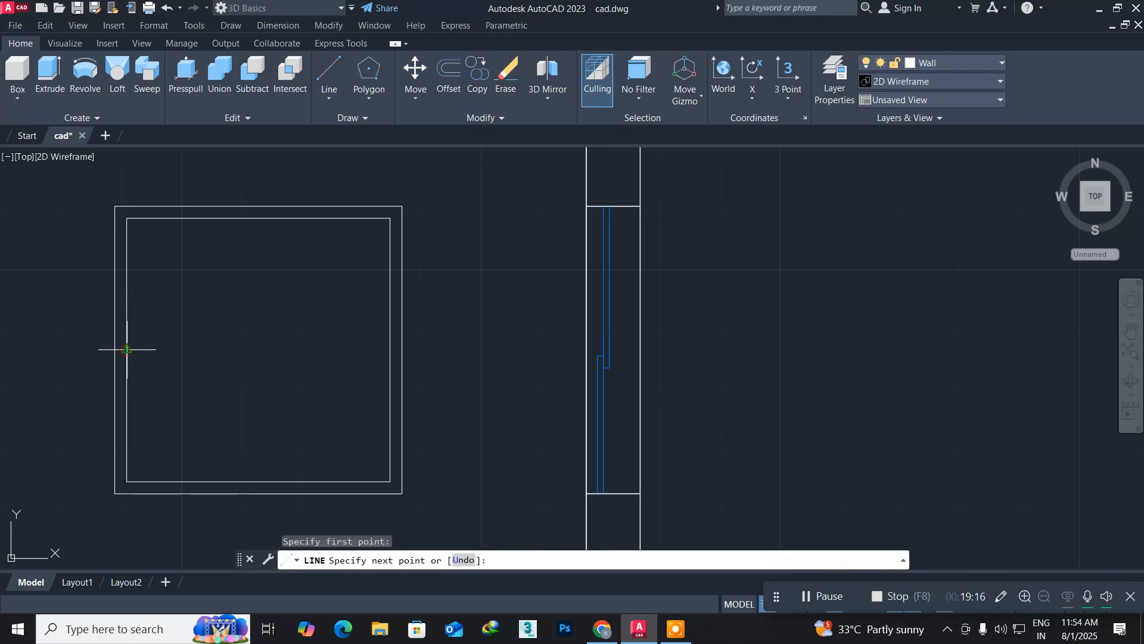
{"action": "left_click", "coordinate": [390, 349]}
{"action": "key", "text": "Return"}
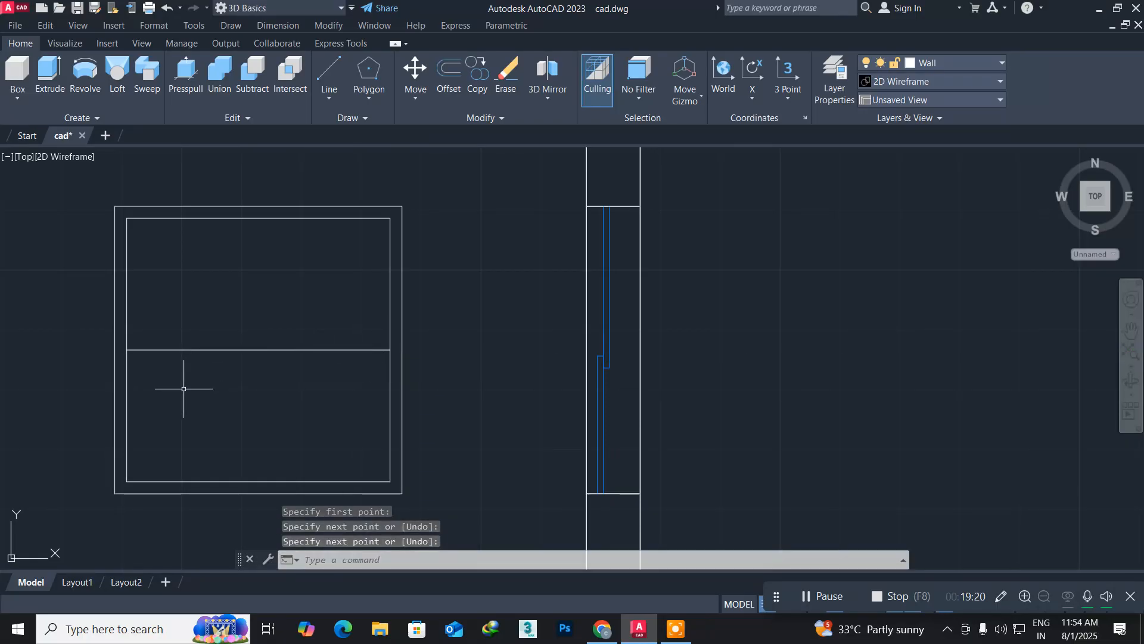
Offset the horizontal centre line 1" to both its upper and lower side
{"action": "scroll", "coordinate": [147, 369], "scroll_direction": "up", "scroll_amount": 2}
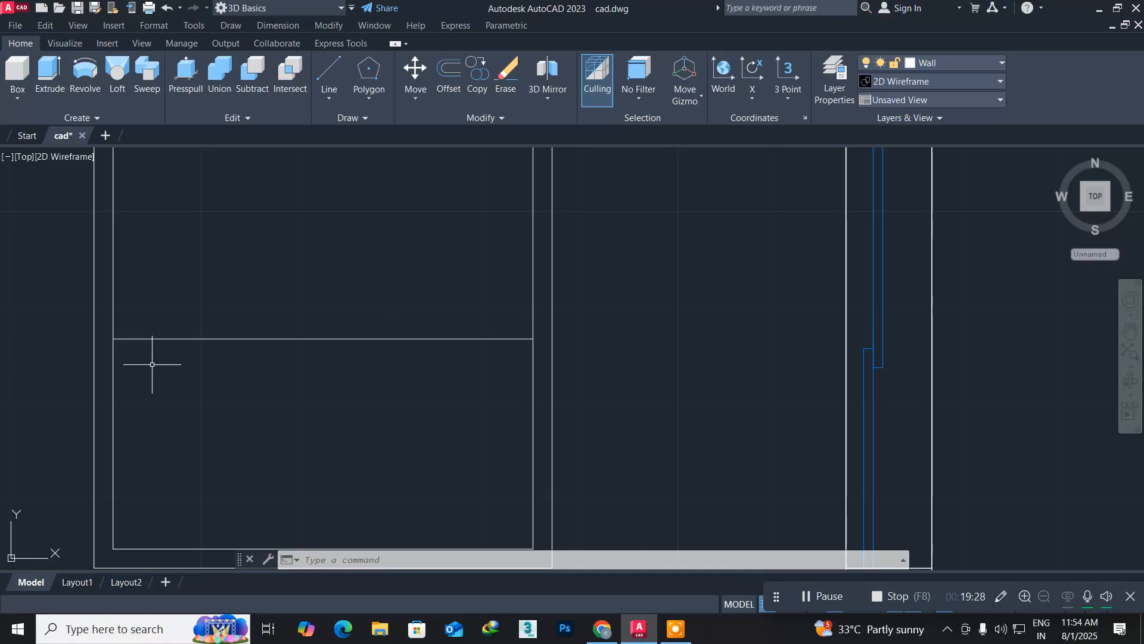
{"action": "type", "text": "o"}
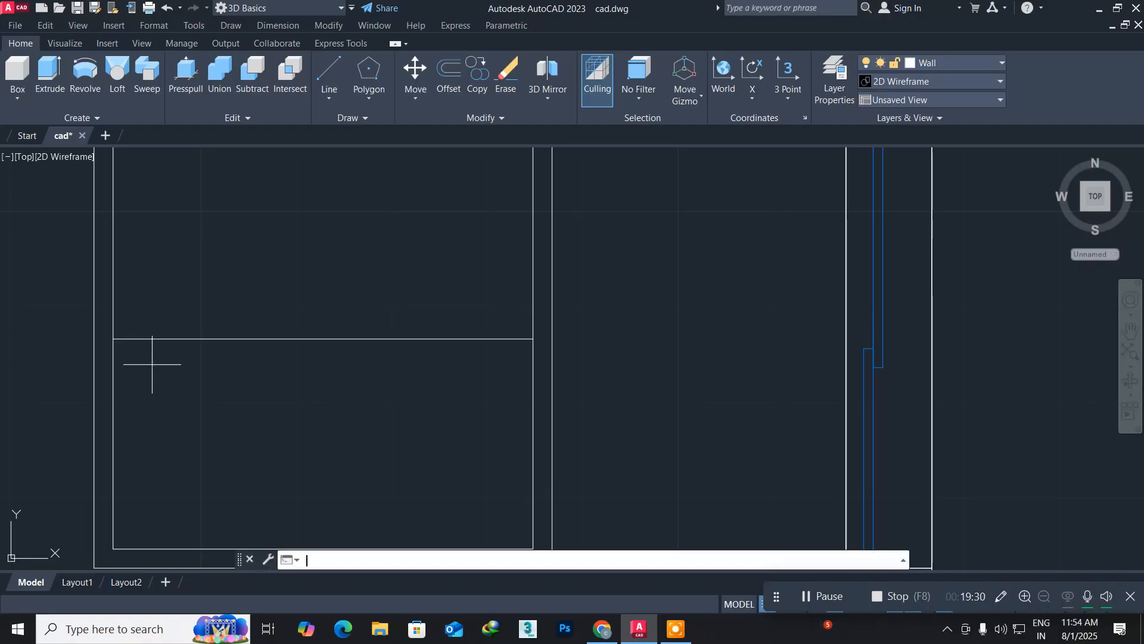
{"action": "key", "text": "Return"}
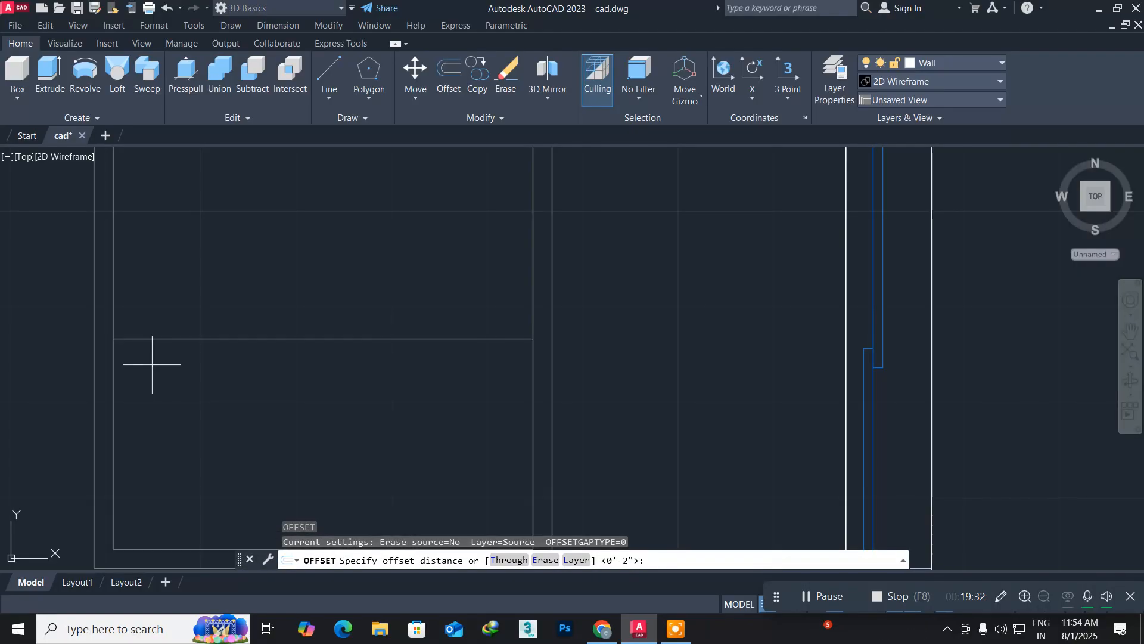
{"action": "type", "text": "1"}
{"action": "key", "text": "Return"}
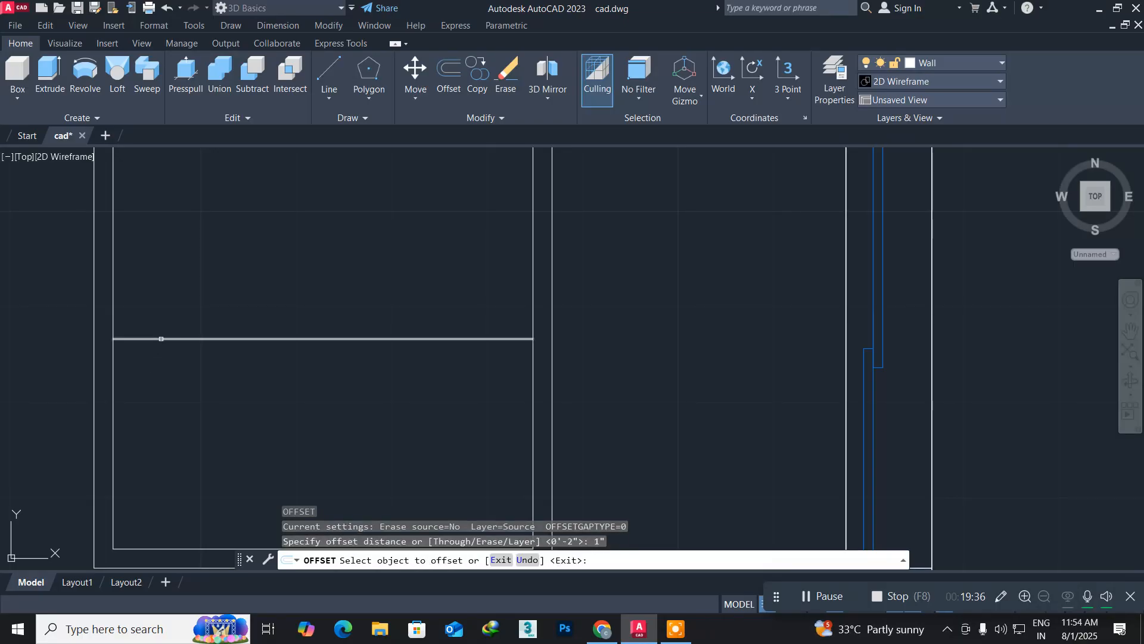
{"action": "left_click", "coordinate": [158, 339]}
{"action": "left_click", "coordinate": [154, 359]}
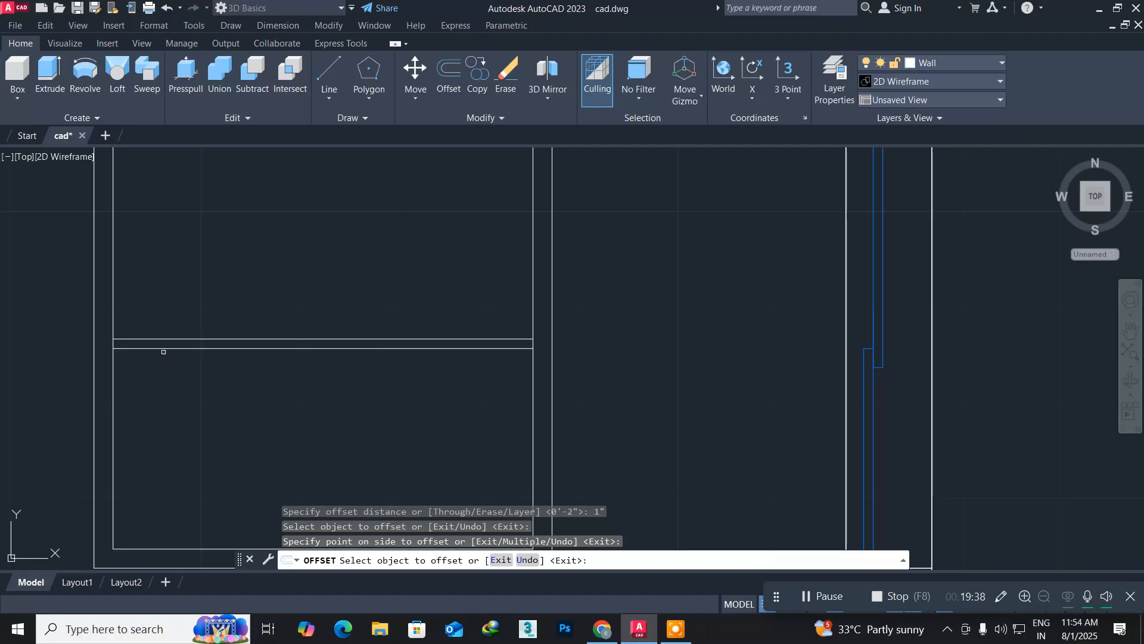
{"action": "left_click", "coordinate": [173, 338]}
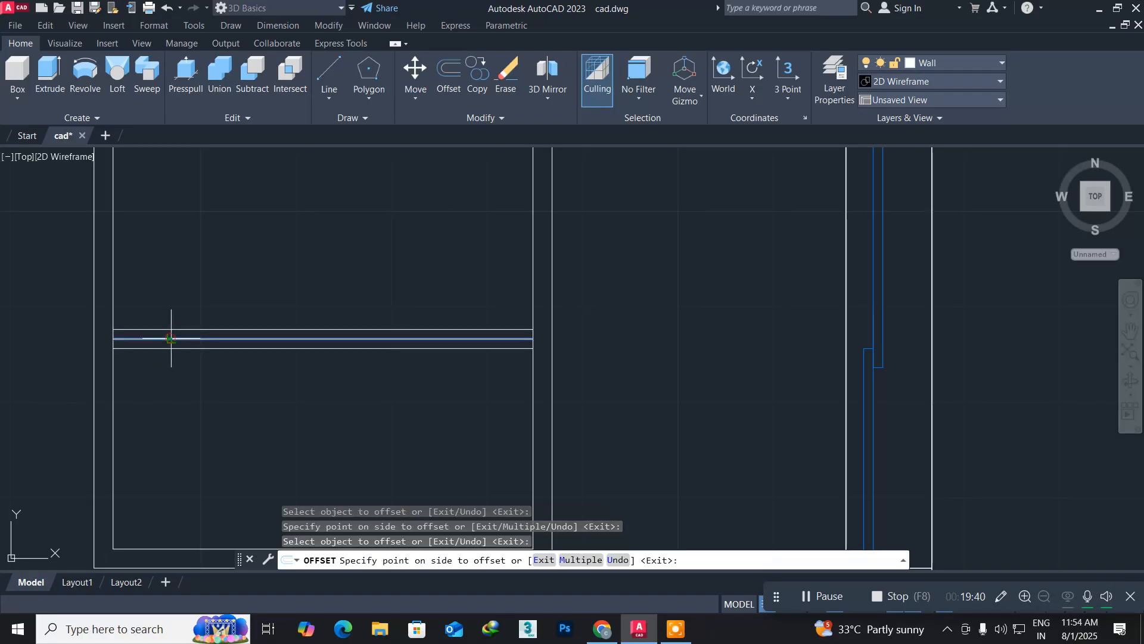
{"action": "left_click", "coordinate": [173, 321]}
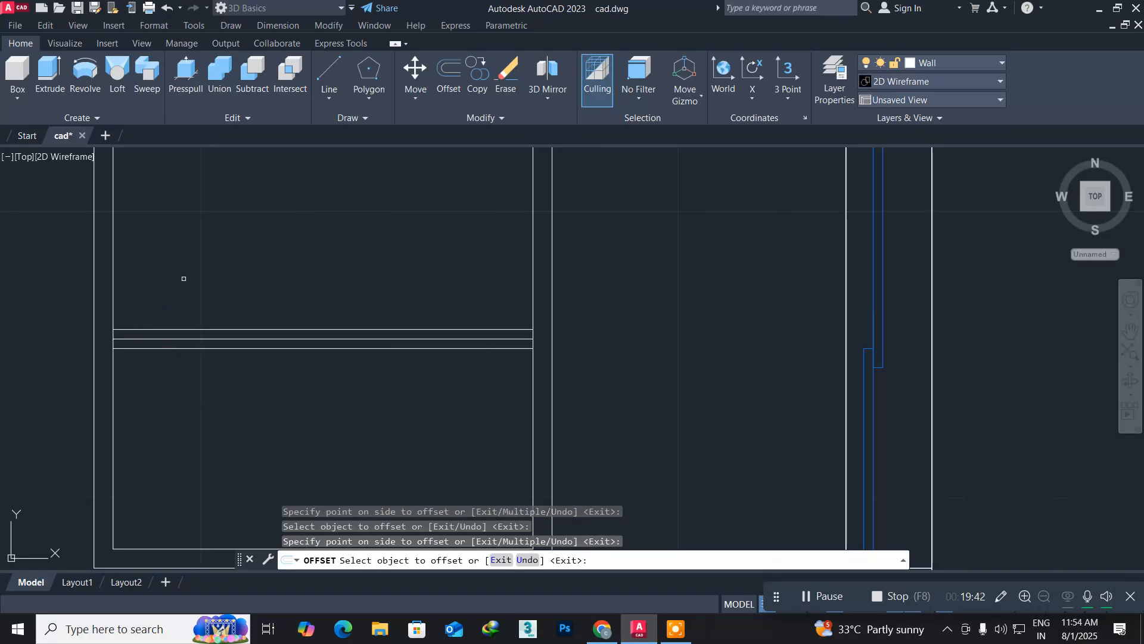
{"action": "key", "text": "Escape"}
Draw the lower sash rectangle from the west end of the upper offset line to the inner square's southeast corner
{"action": "middle_click_drag", "start_coordinate": [203, 385], "coordinate": [289, 421]}
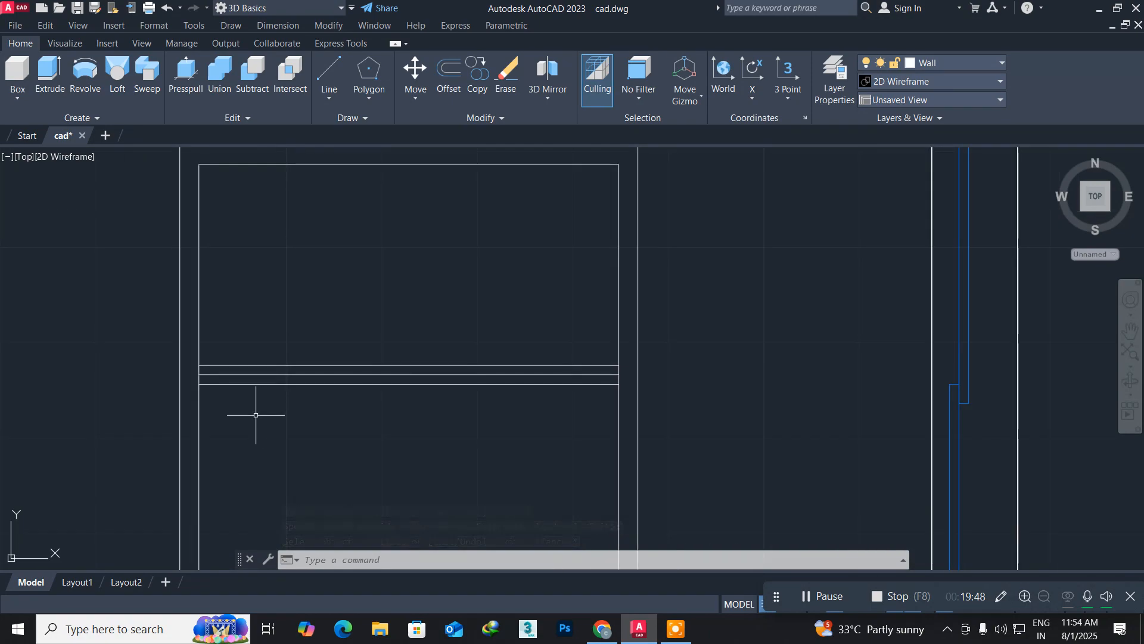
{"action": "middle_click_drag", "start_coordinate": [256, 414], "coordinate": [262, 292]}
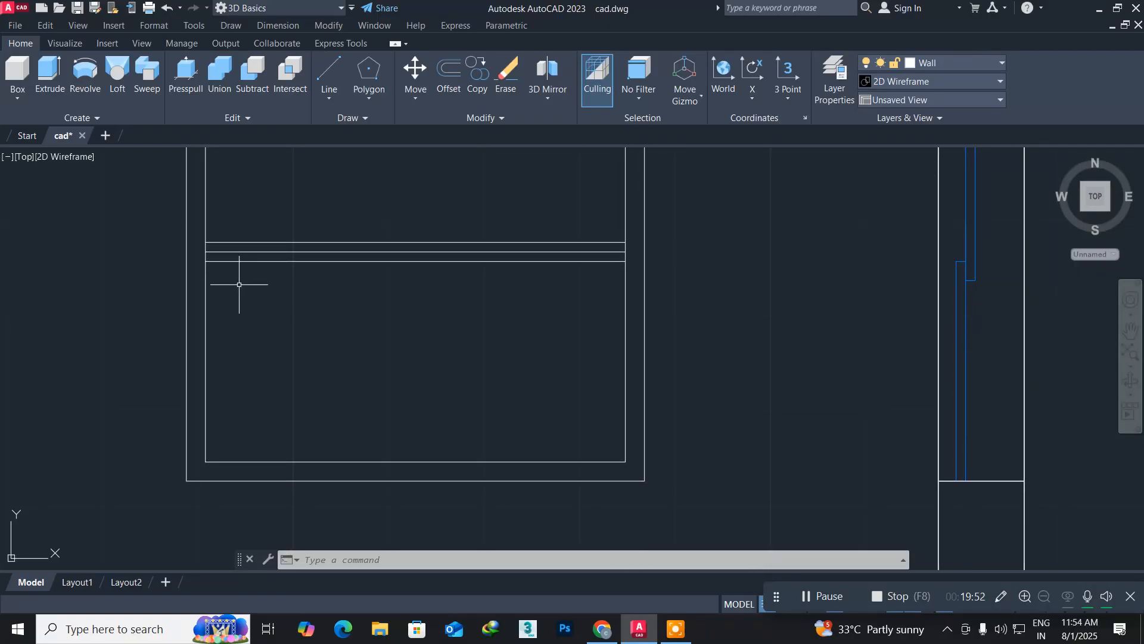
{"action": "type", "text": "REC"}
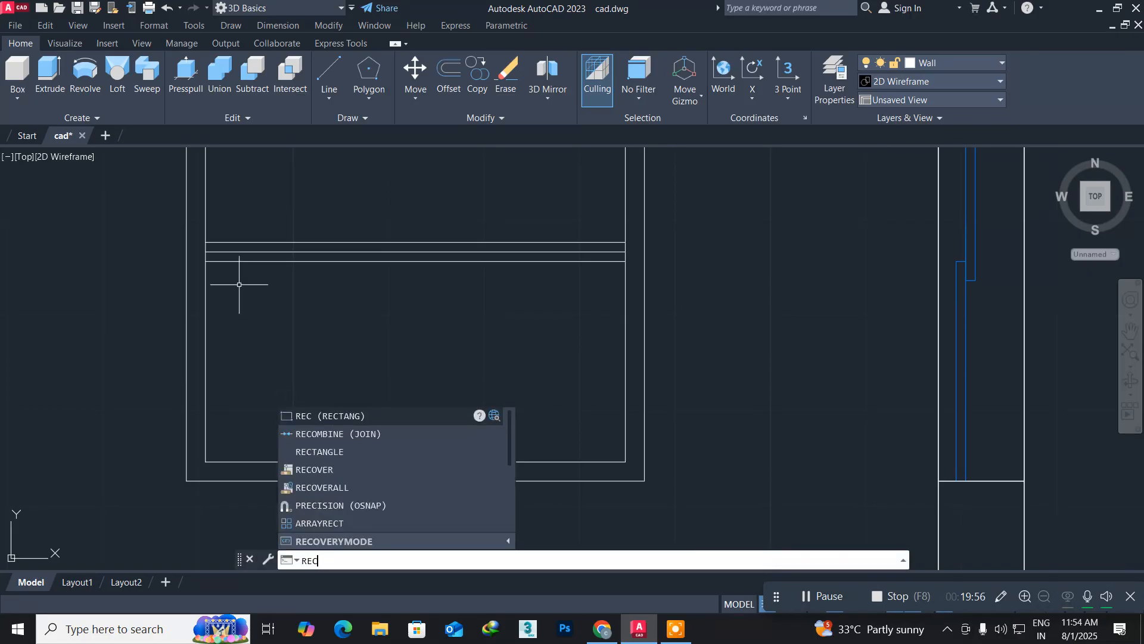
{"action": "key", "text": "Return"}
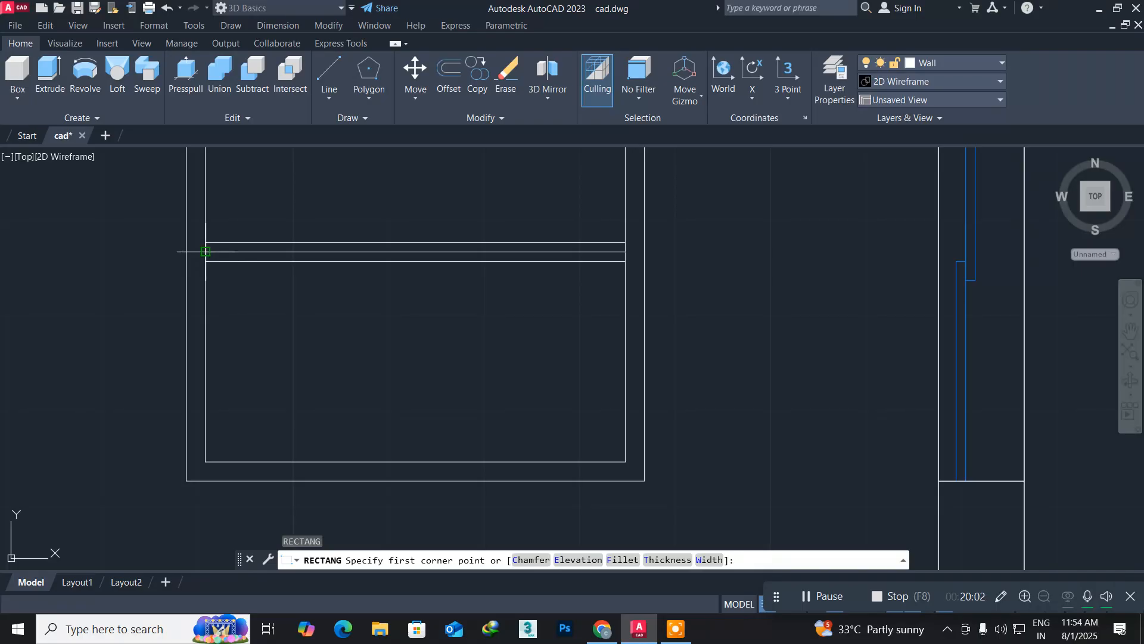
{"action": "left_click", "coordinate": [223, 252]}
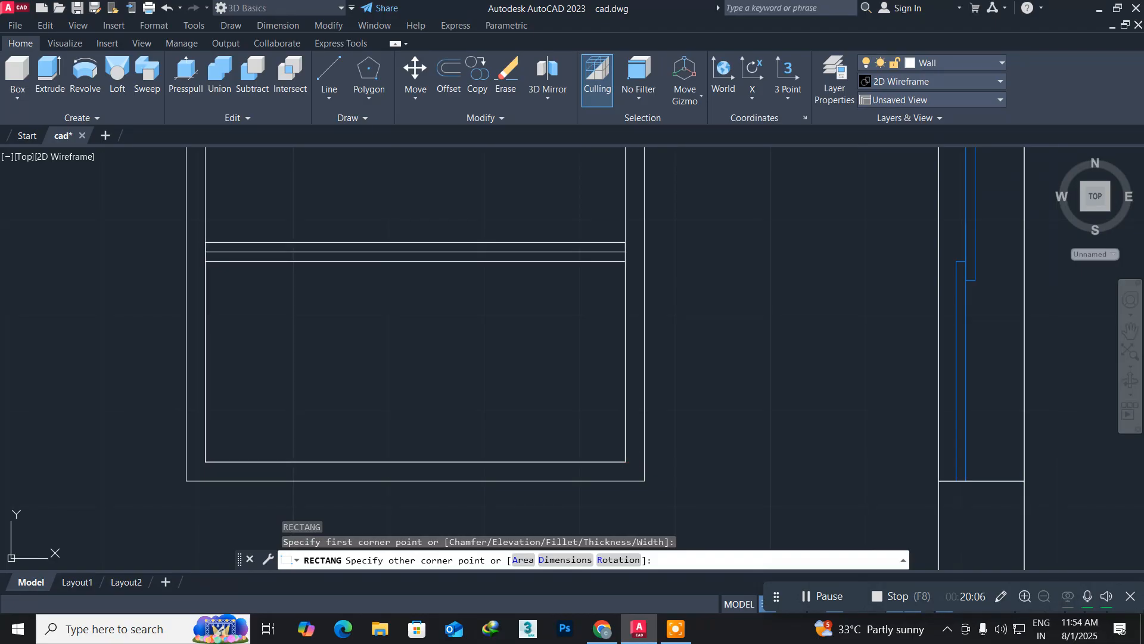
{"action": "left_click", "coordinate": [625, 461]}
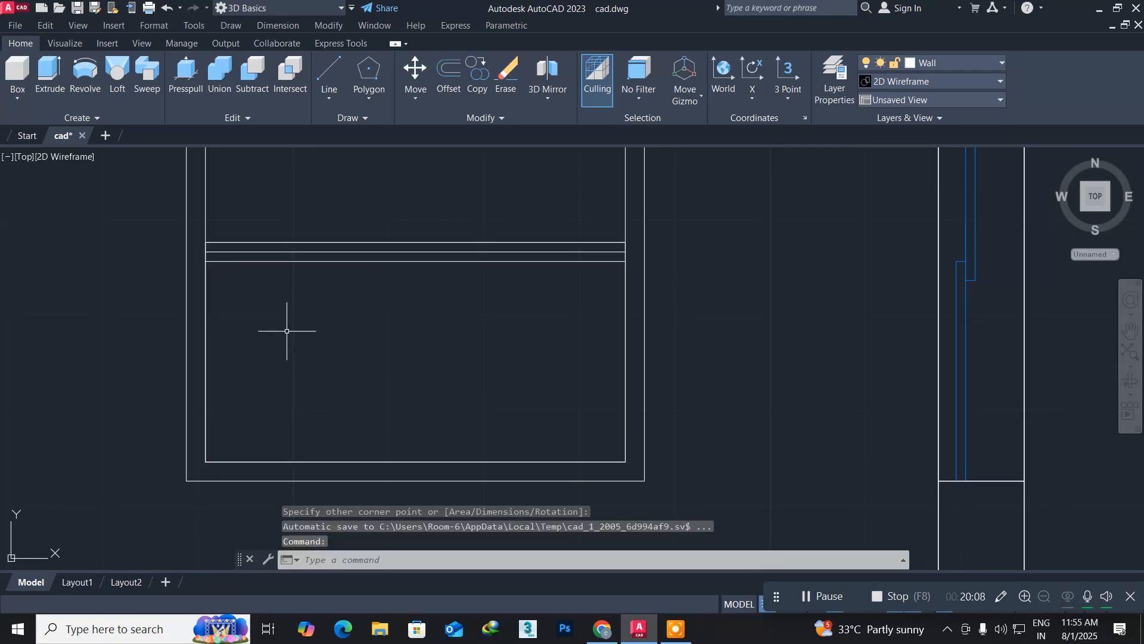
Draw the upper sash rectangle from the inner square's northwest corner to the east end of the lower offset line
{"action": "middle_click_drag", "start_coordinate": [293, 319], "coordinate": [264, 394]}
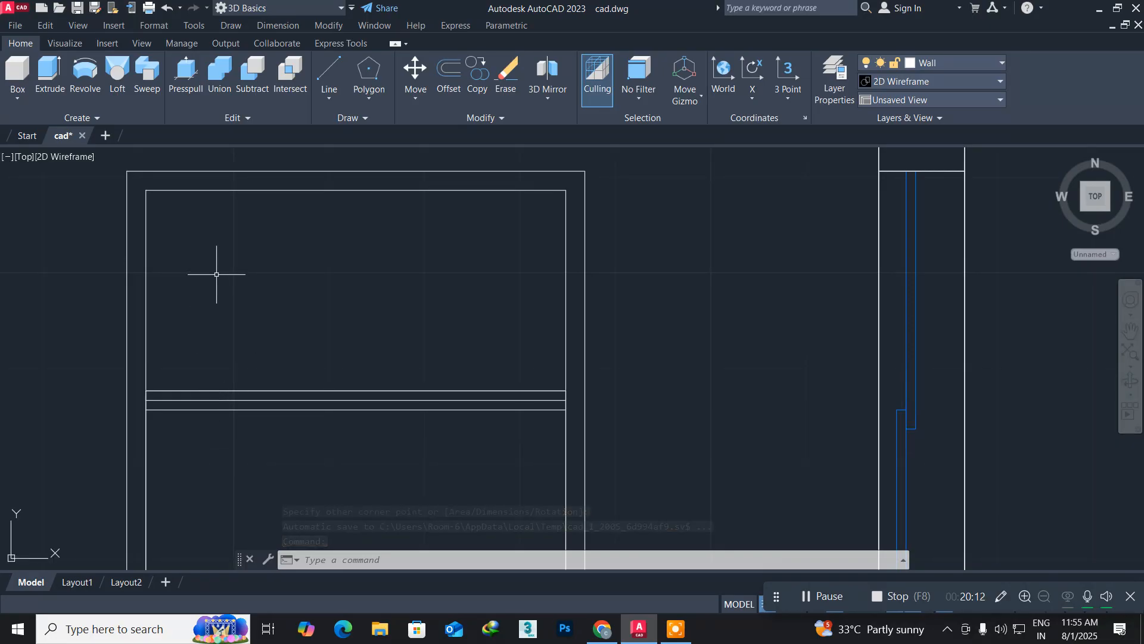
{"action": "type", "text": "rec"}
{"action": "key", "text": "Return"}
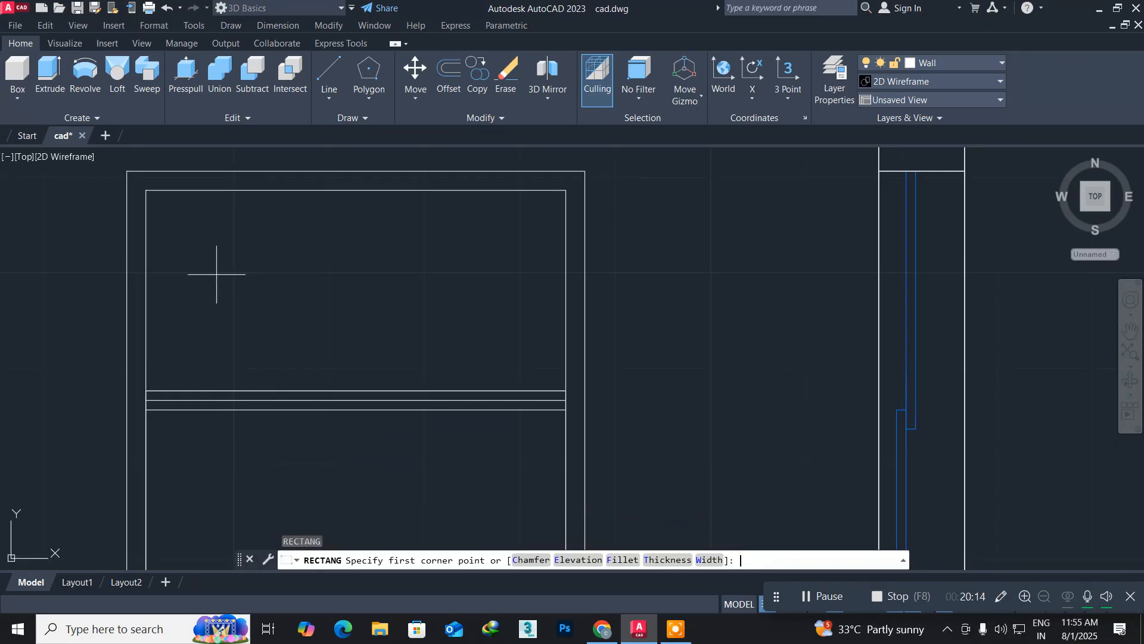
{"action": "left_click", "coordinate": [146, 191]}
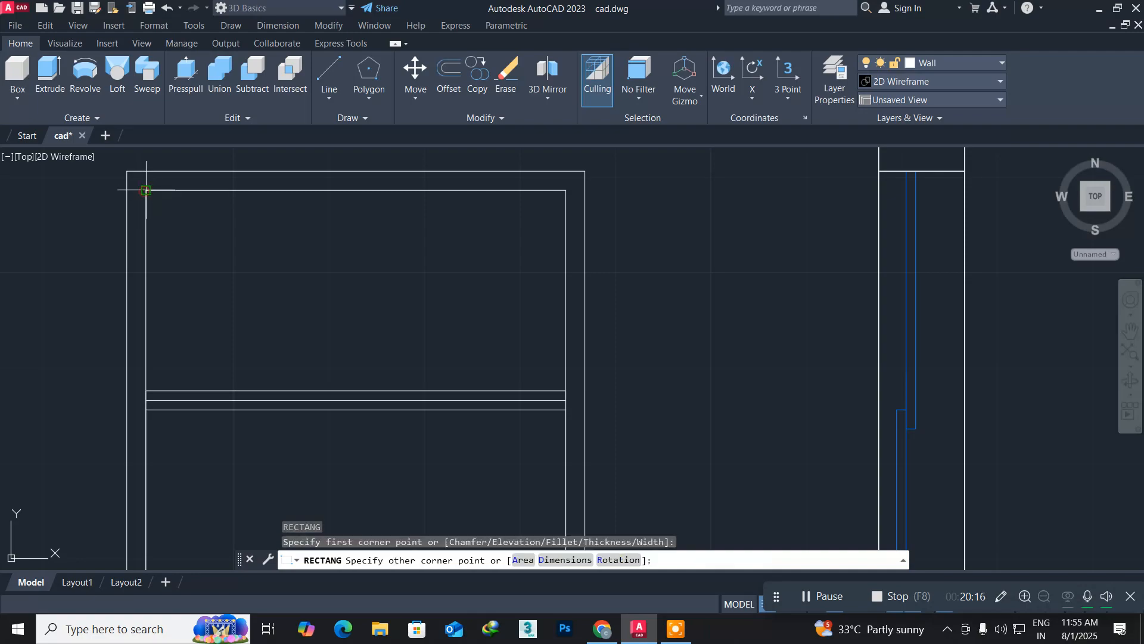
{"action": "left_click", "coordinate": [566, 410]}
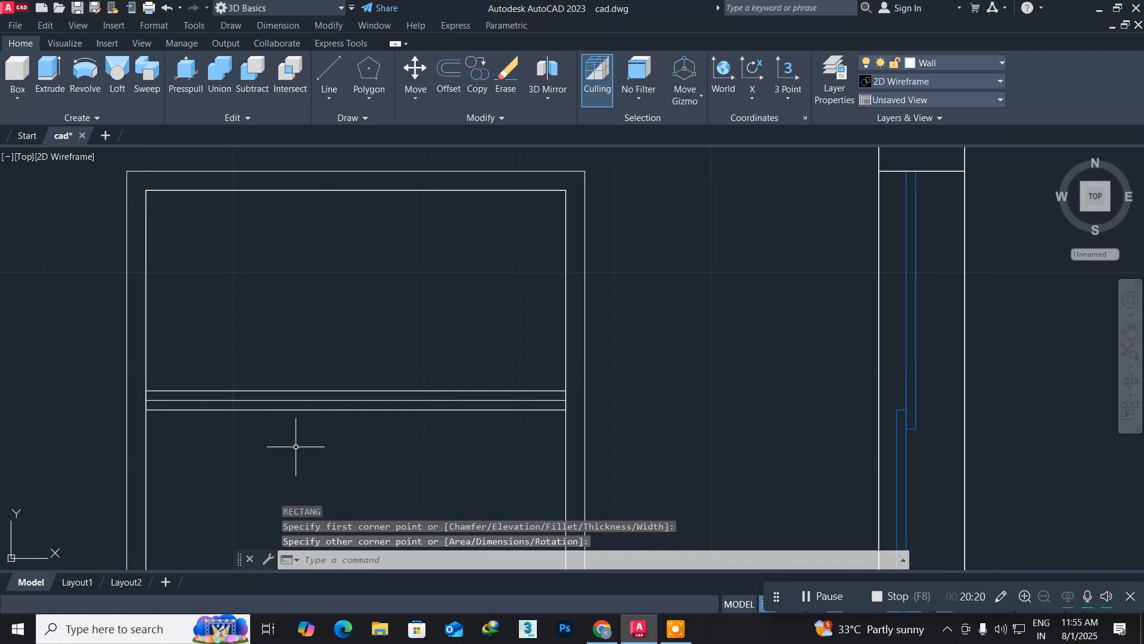
Move the outer square of the window frame horizontally to the west, clear of the sash rectangles
{"action": "scroll", "coordinate": [296, 447], "scroll_direction": "down", "scroll_amount": 2}
{"action": "middle_click_drag", "start_coordinate": [299, 447], "coordinate": [338, 335]}
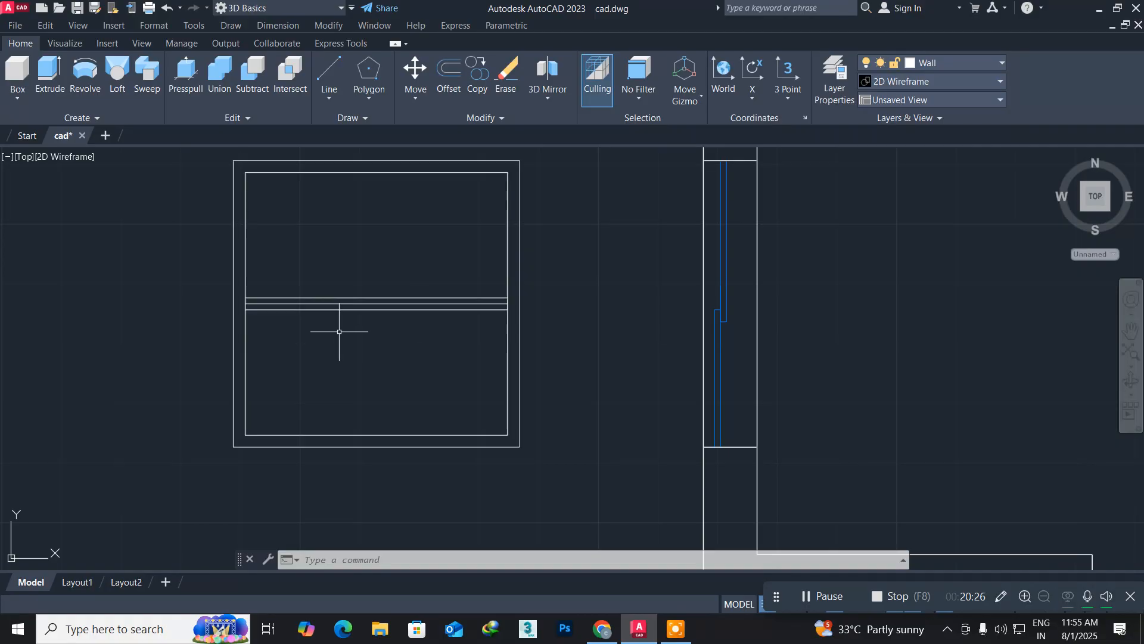
{"action": "scroll", "coordinate": [339, 327], "scroll_direction": "down", "scroll_amount": 2}
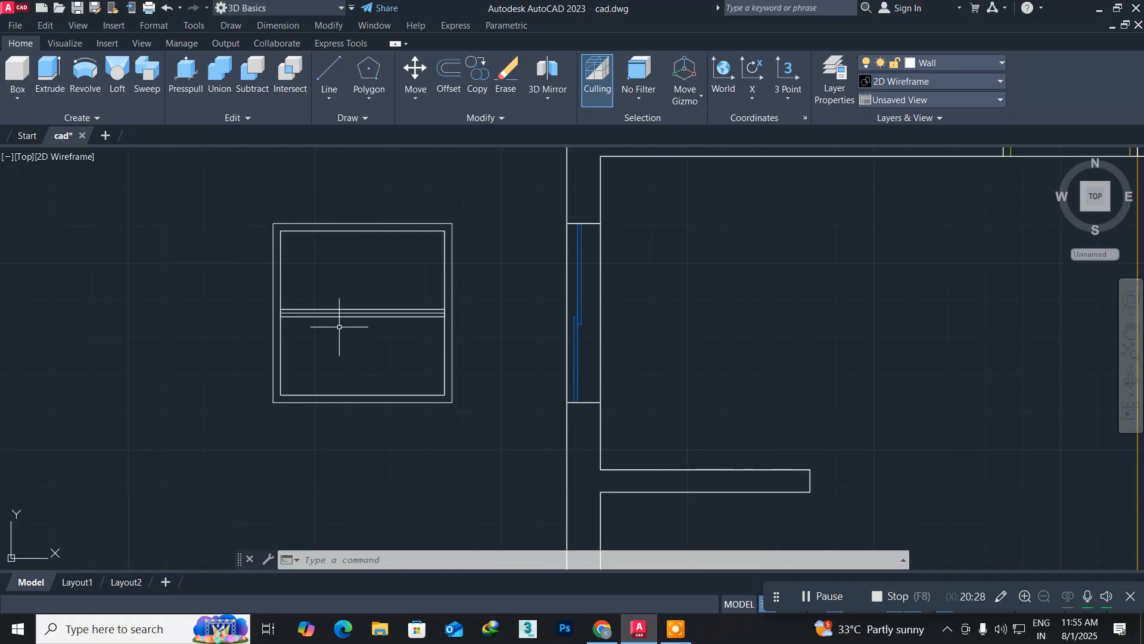
{"action": "middle_click_drag", "start_coordinate": [339, 327], "coordinate": [433, 323]}
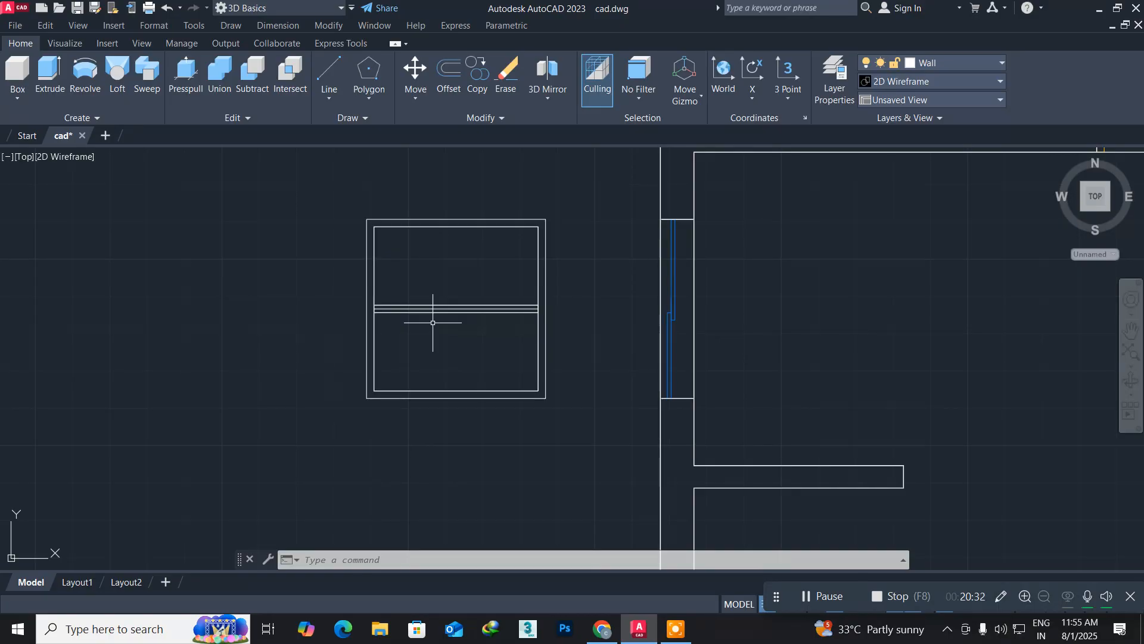
{"action": "type", "text": "m"}
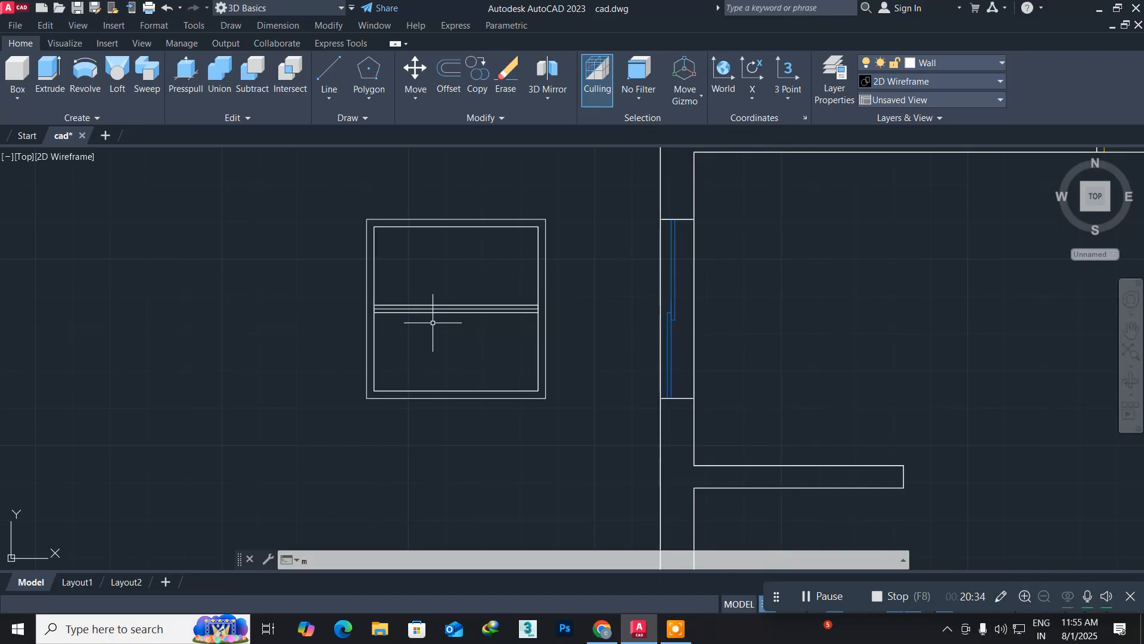
{"action": "key", "text": "Return"}
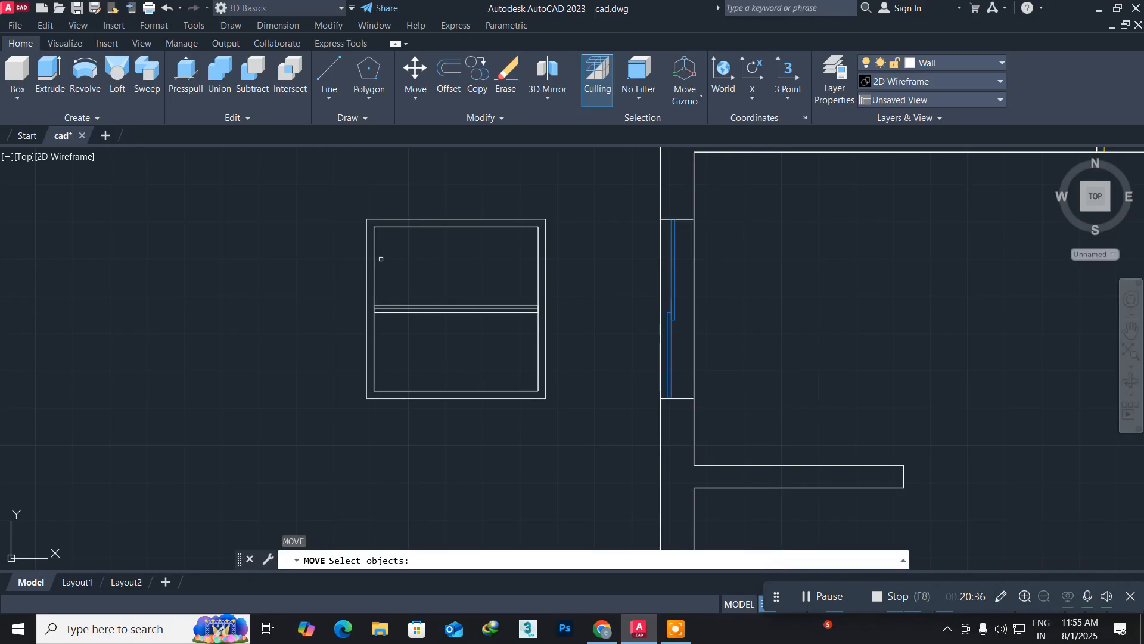
{"action": "left_click", "coordinate": [366, 264]}
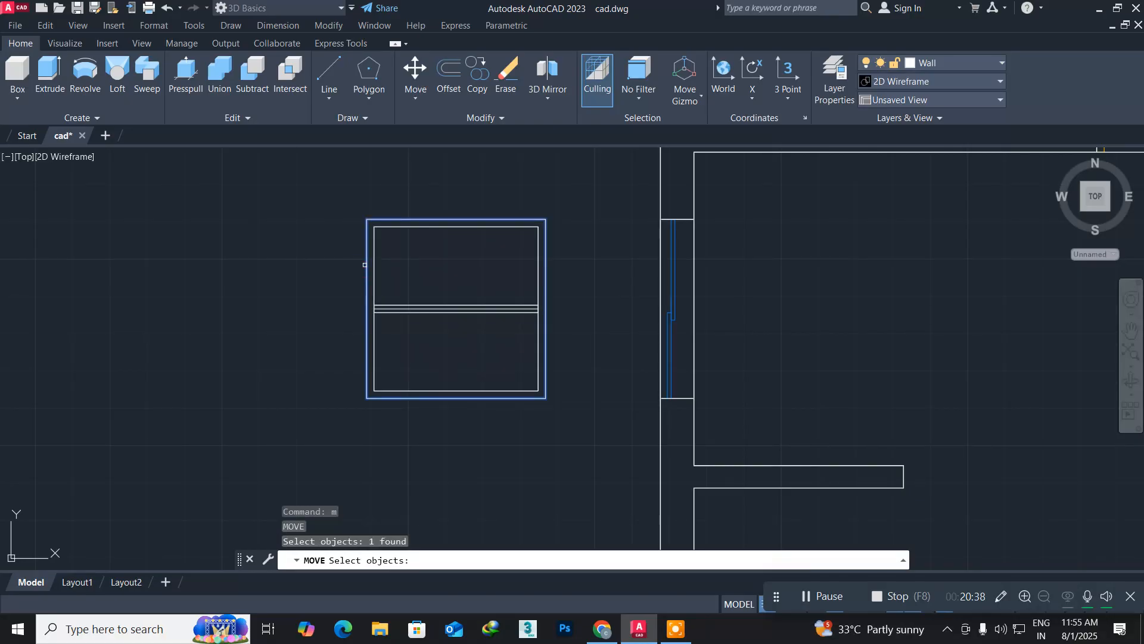
{"action": "key", "text": "Return"}
{"action": "left_click", "coordinate": [366, 220]}
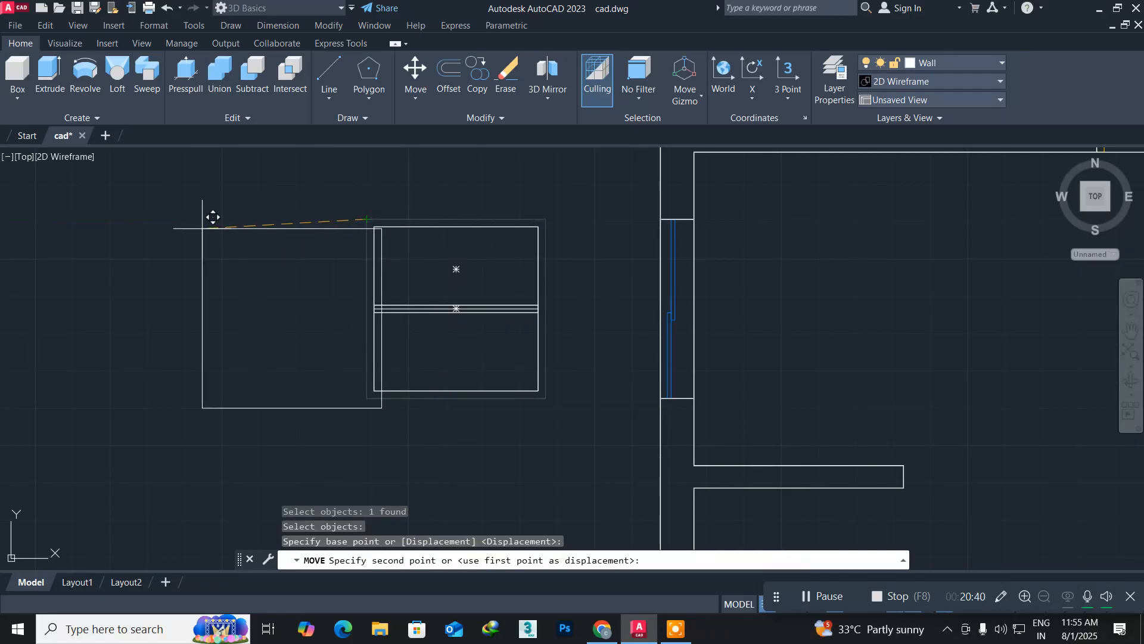
{"action": "left_click", "coordinate": [140, 219]}
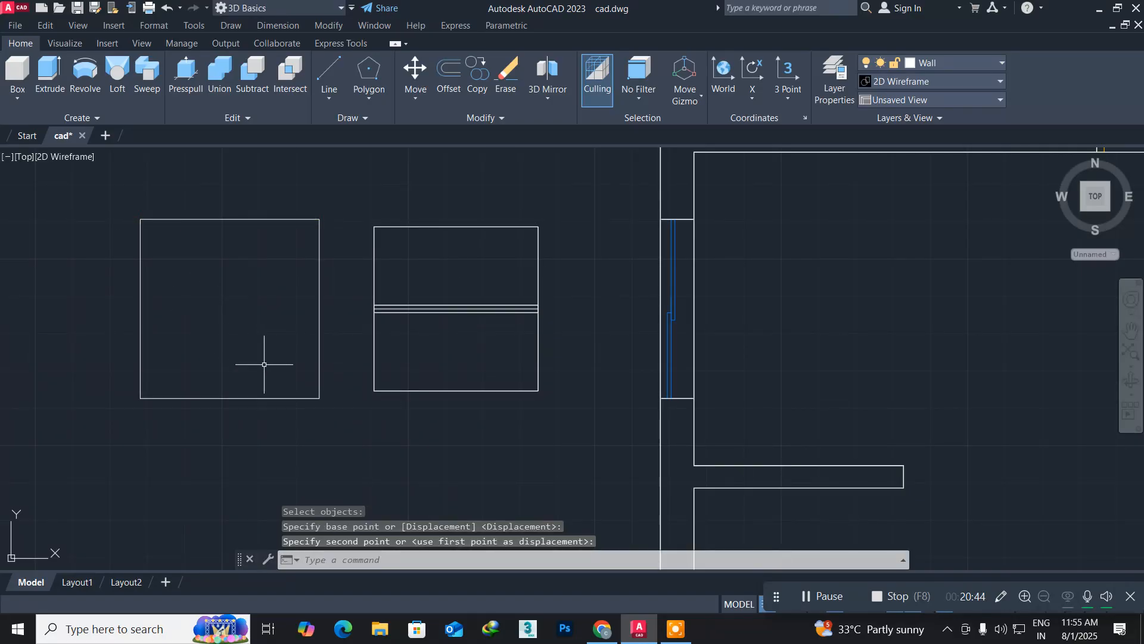
Offset the outer square of the window frame 2" inward
{"action": "type", "text": "o"}
{"action": "key", "text": "Return"}
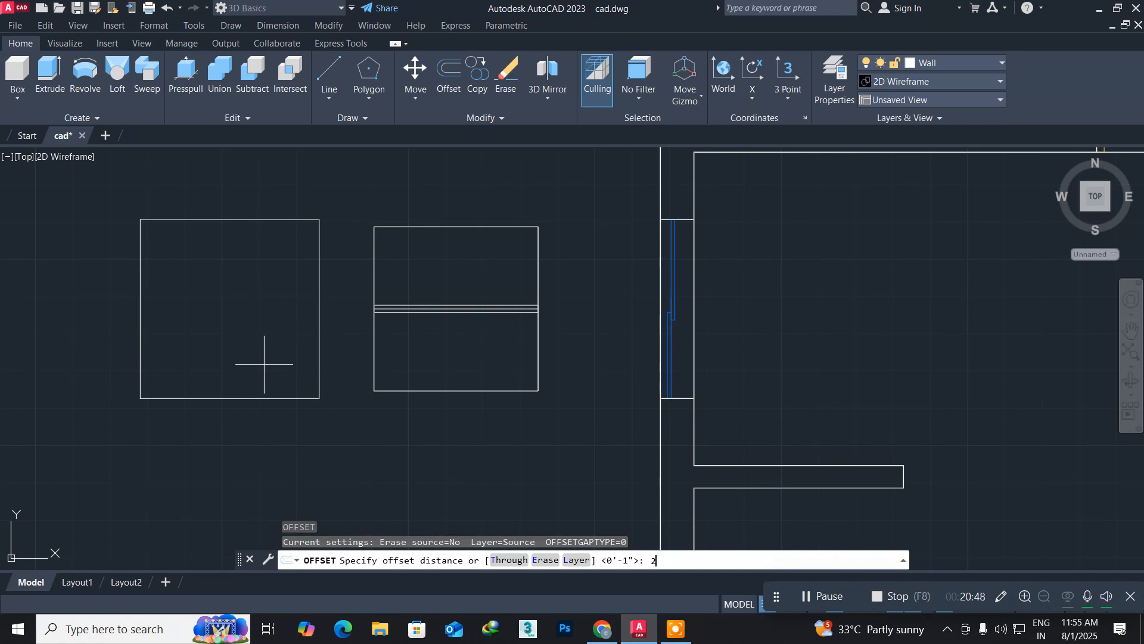
{"action": "type", "text": "2\""}
{"action": "key", "text": "Return"}
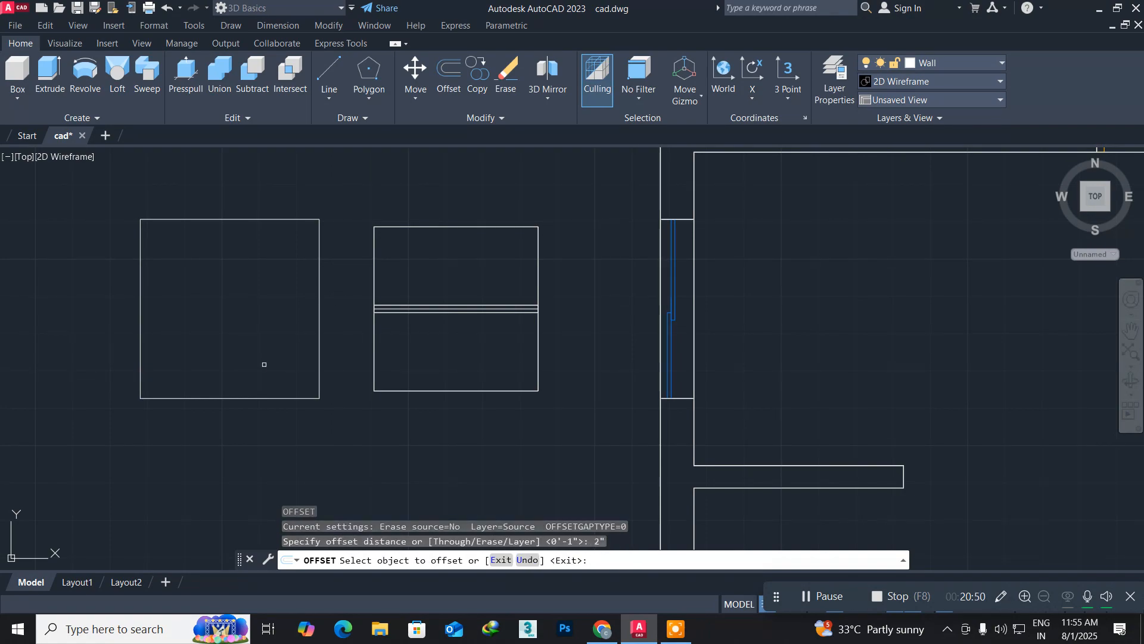
{"action": "left_click", "coordinate": [248, 397]}
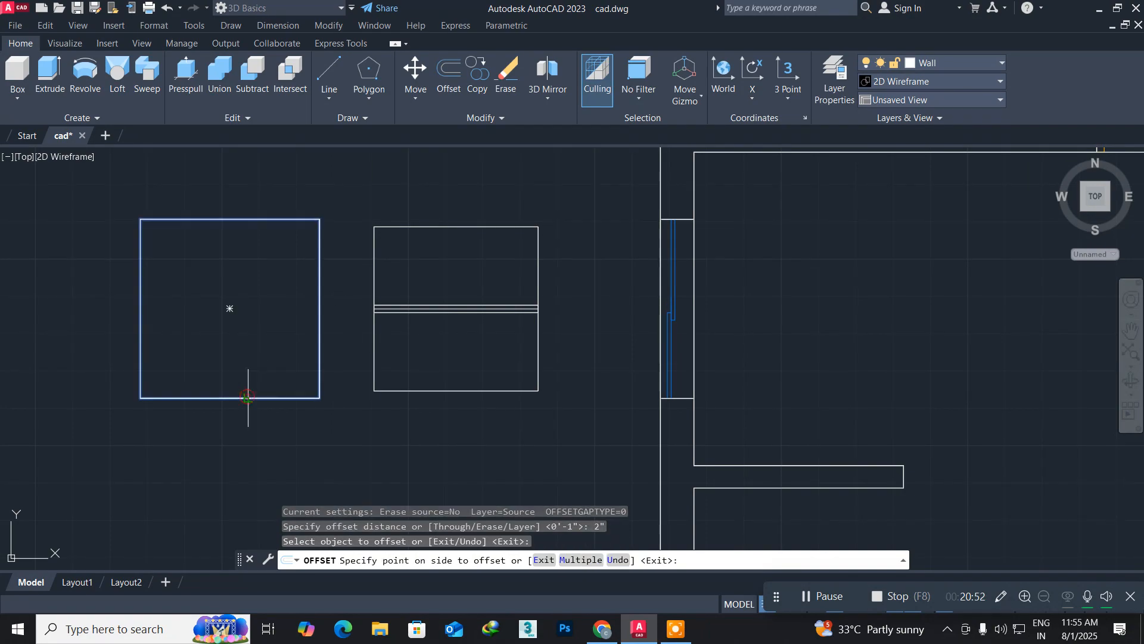
{"action": "left_click", "coordinate": [245, 388]}
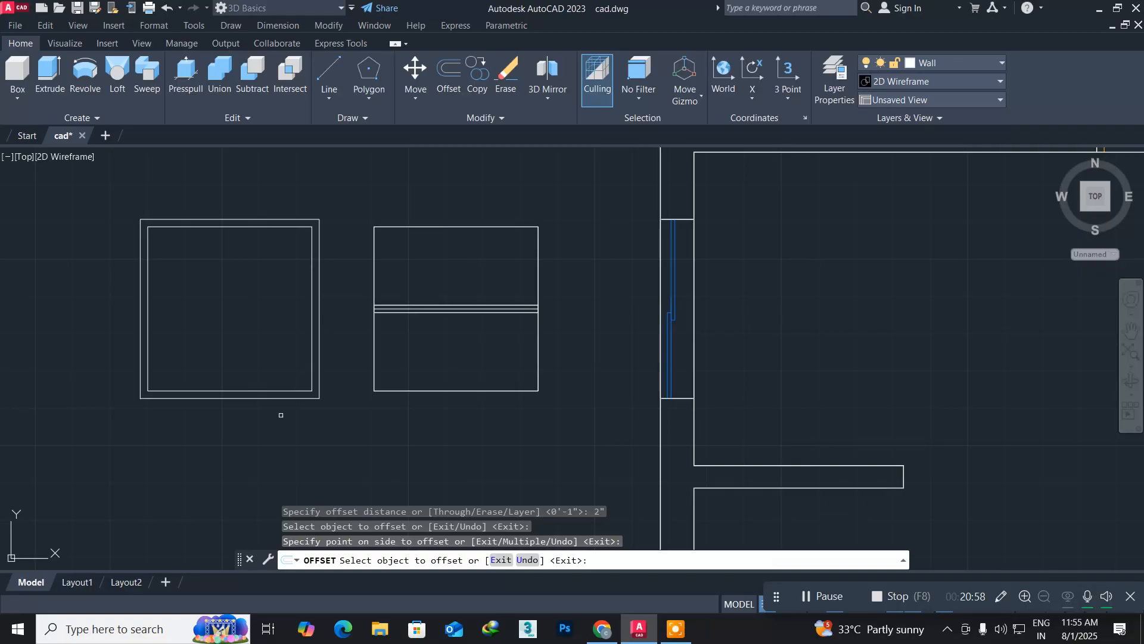
{"action": "key", "text": "Escape"}
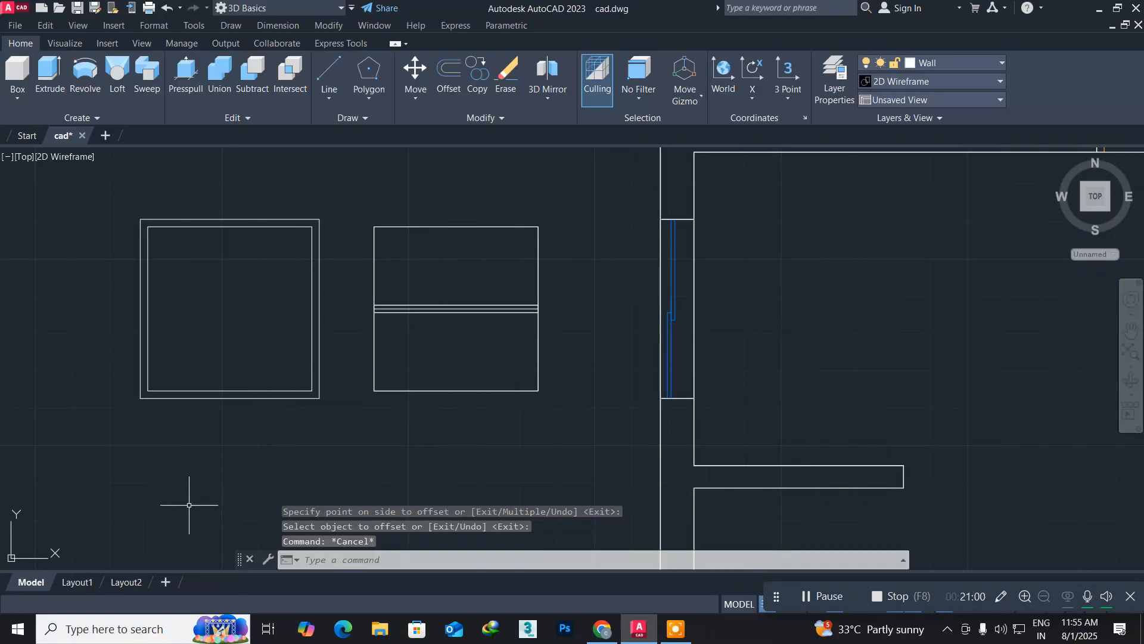
Switch to the SW Isometric view and extrude both window frame squares to a height of 4"
{"action": "left_click", "coordinate": [27, 159]}
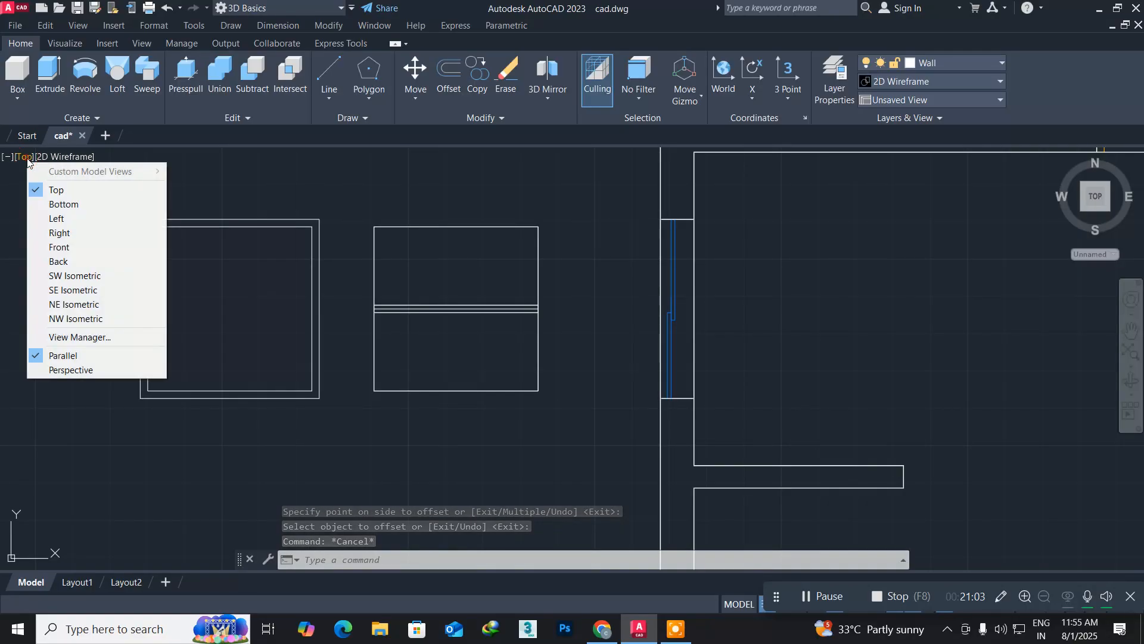
{"action": "left_click", "coordinate": [77, 274]}
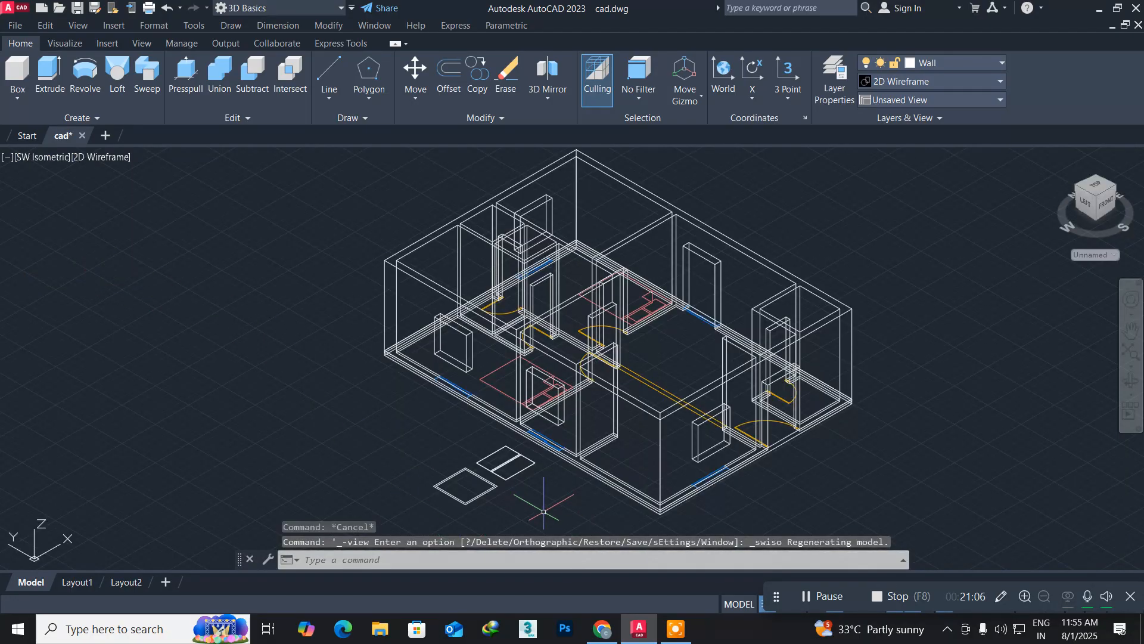
{"action": "scroll", "coordinate": [544, 511], "scroll_direction": "up", "scroll_amount": 8}
{"action": "middle_click_drag", "start_coordinate": [442, 465], "coordinate": [496, 406]}
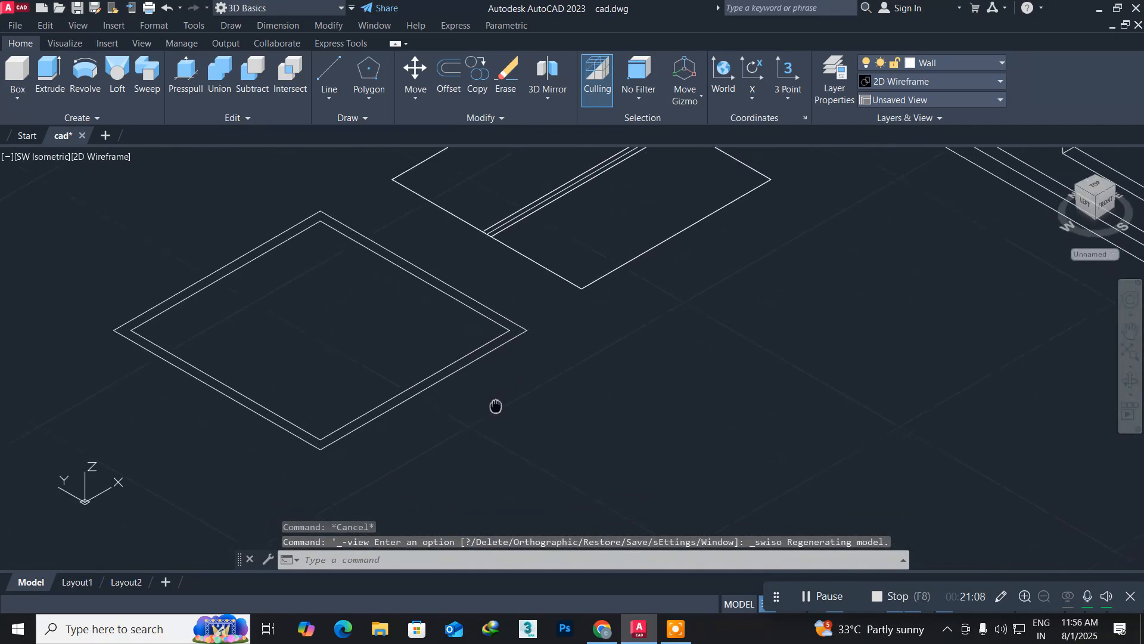
{"action": "scroll", "coordinate": [197, 328], "scroll_direction": "up", "scroll_amount": 2}
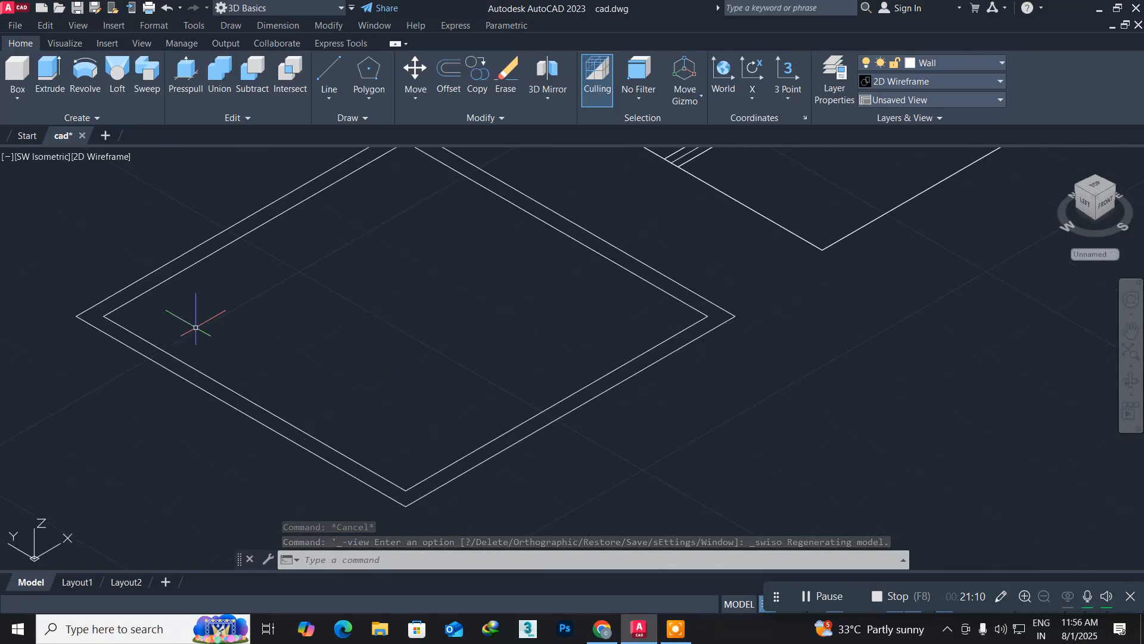
{"action": "type", "text": "e"}
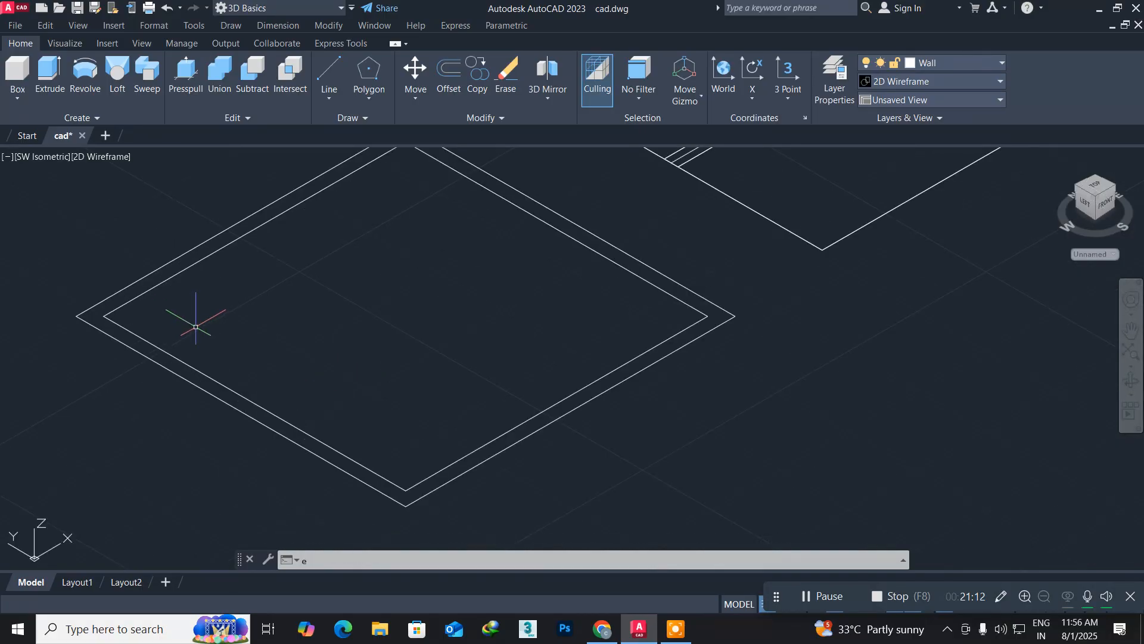
{"action": "type", "text": "xt"}
{"action": "key", "text": "Return"}
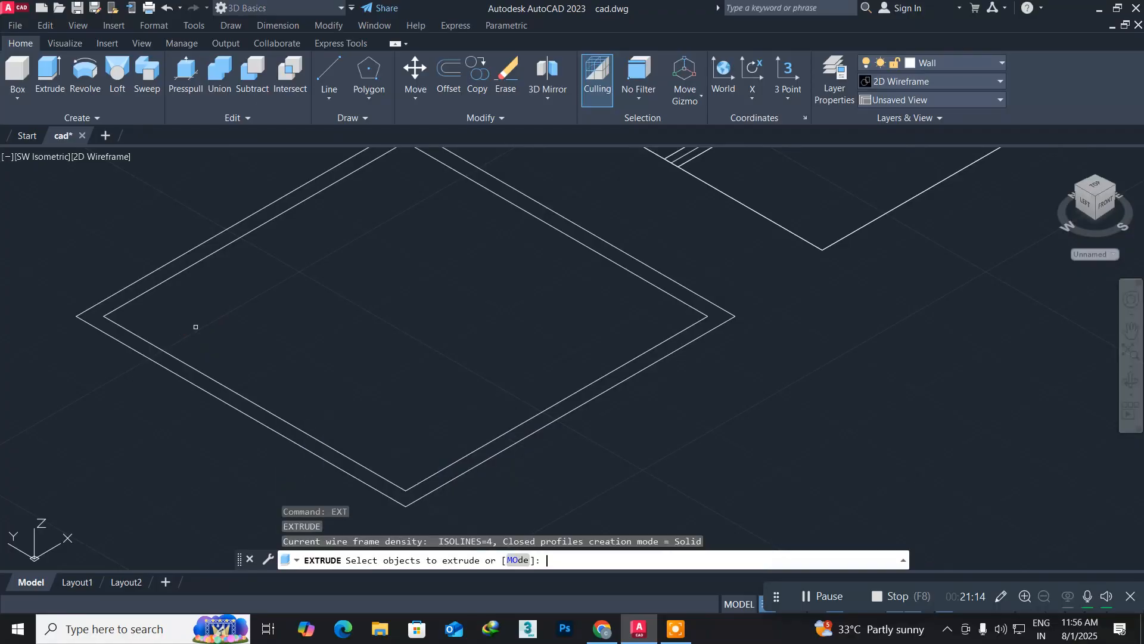
{"action": "left_click", "coordinate": [237, 430]}
{"action": "left_click", "coordinate": [211, 371]}
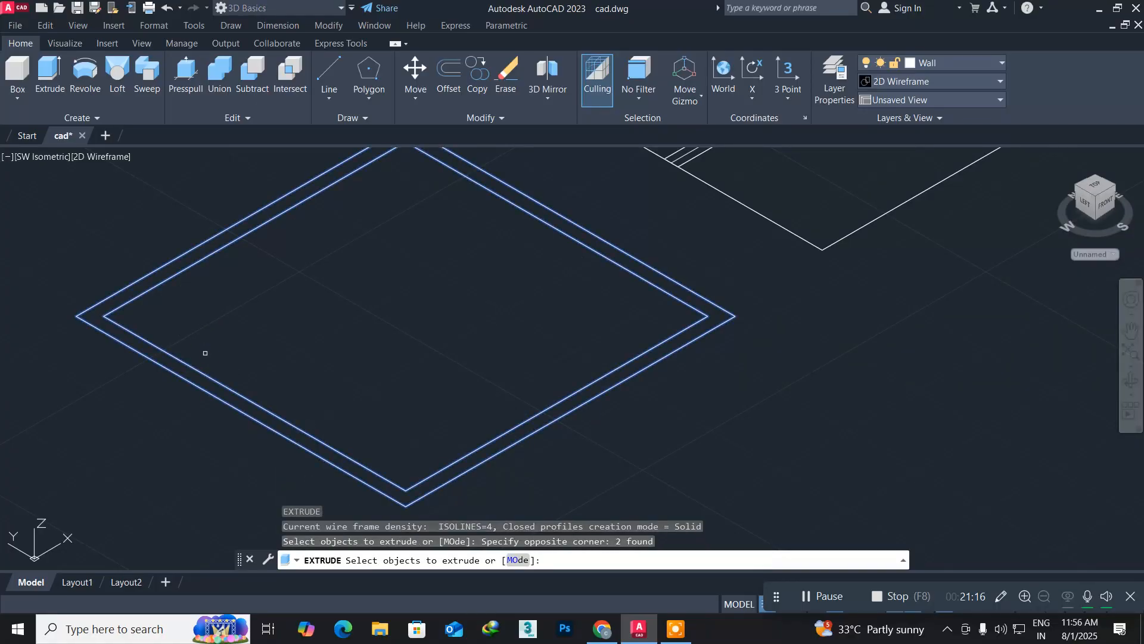
{"action": "key", "text": "Return"}
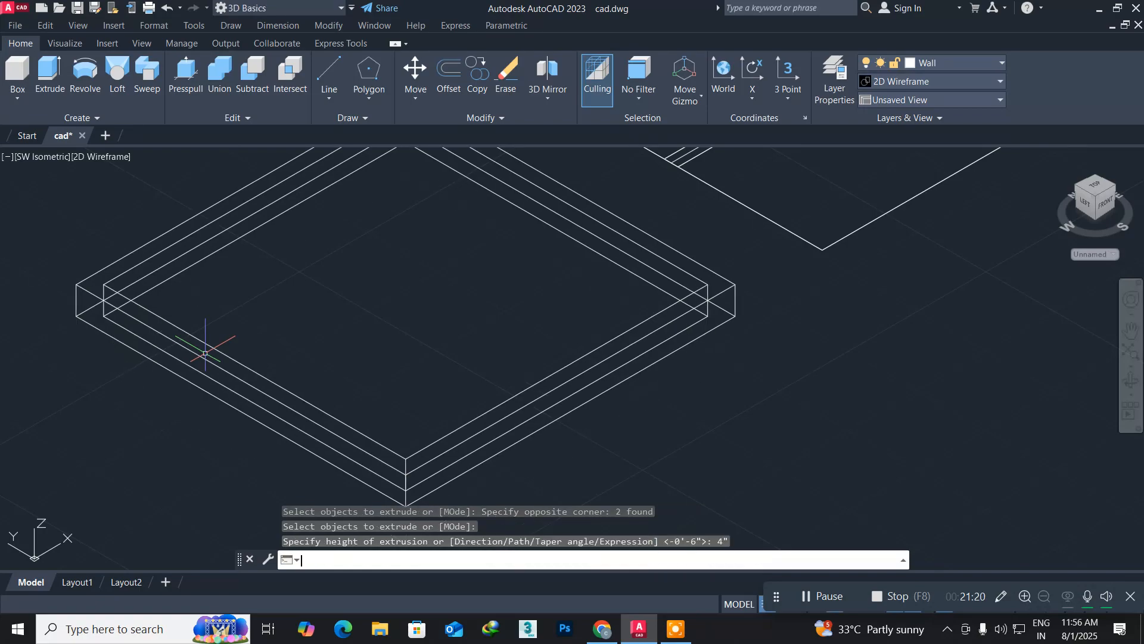
{"action": "key", "text": "Return"}
Subtract the inner extruded square from the outer one to hollow out the window frame
{"action": "scroll", "coordinate": [179, 315], "scroll_direction": "down", "scroll_amount": 2}
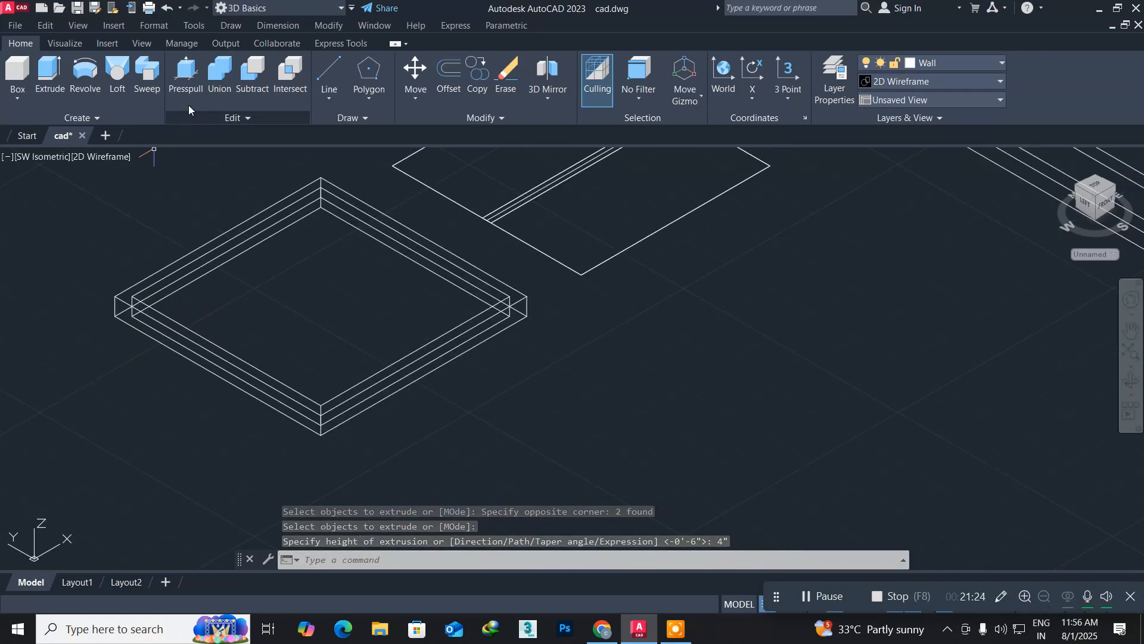
{"action": "left_click", "coordinate": [249, 83]}
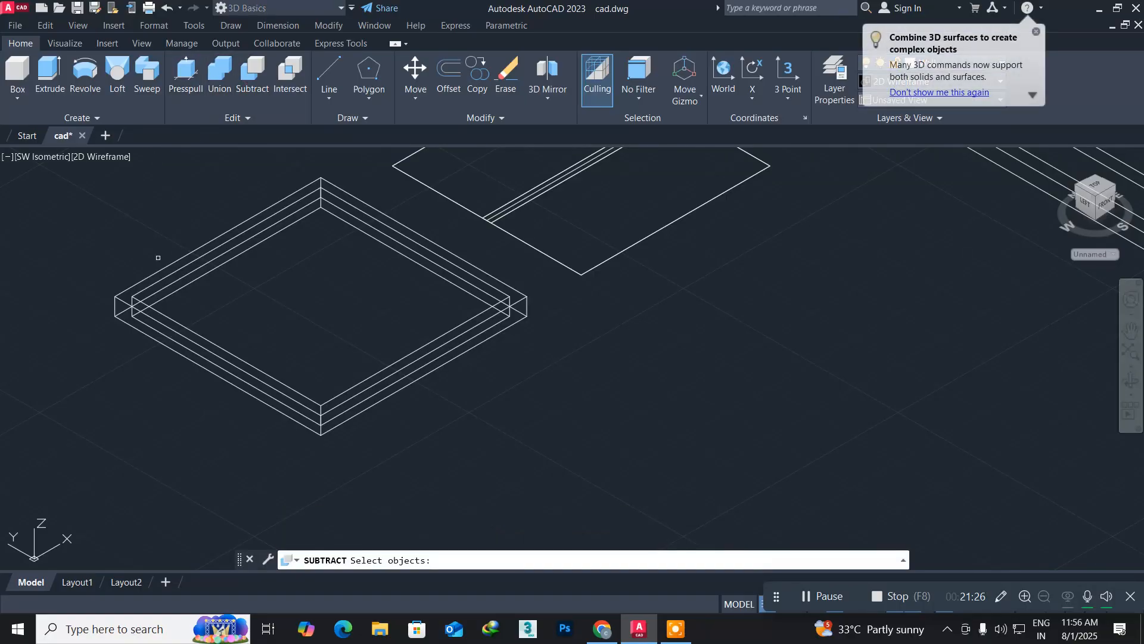
{"action": "left_click", "coordinate": [156, 272]}
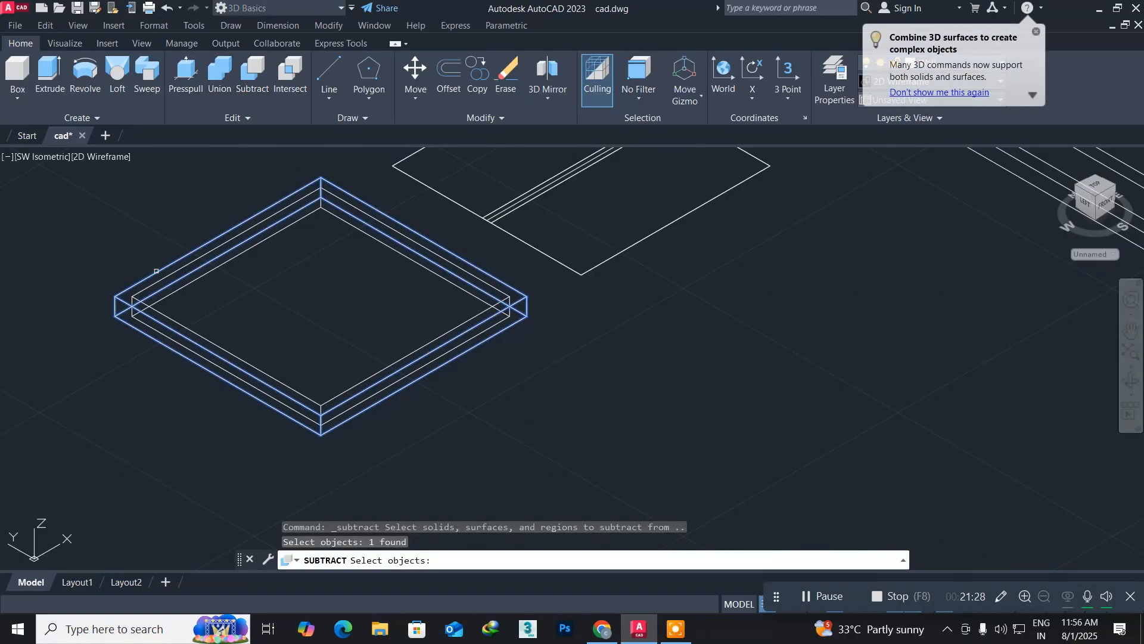
{"action": "key", "text": "Return"}
{"action": "left_click", "coordinate": [144, 289]}
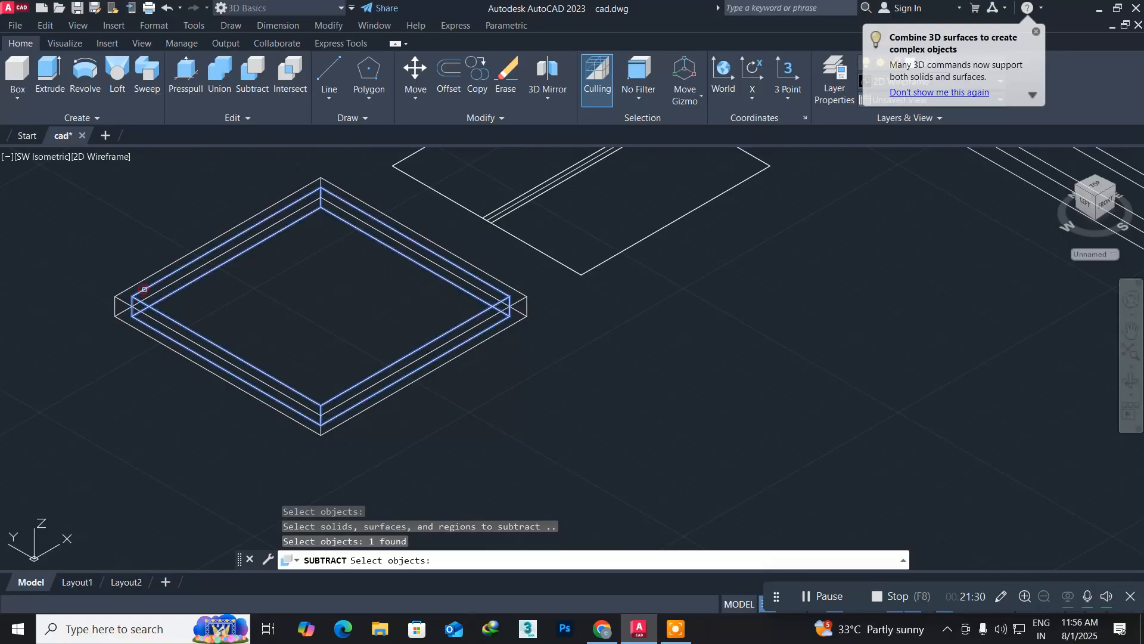
{"action": "key", "text": "Return"}
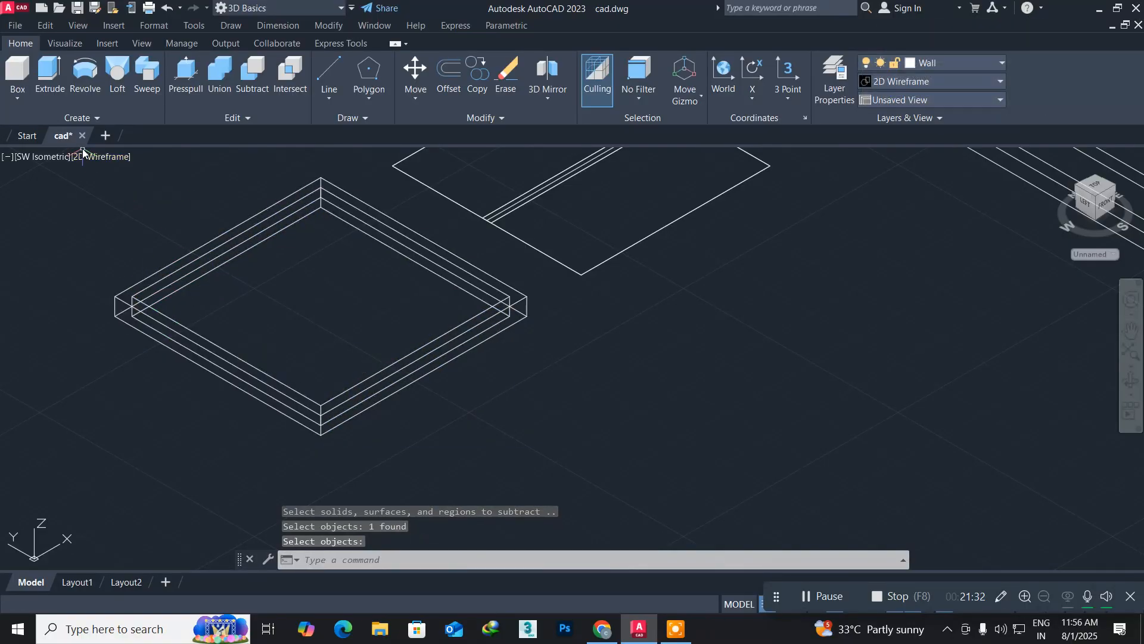
Check the hollow window frame in the Realistic visual style and return to 2D Wireframe
{"action": "left_click", "coordinate": [93, 155]}
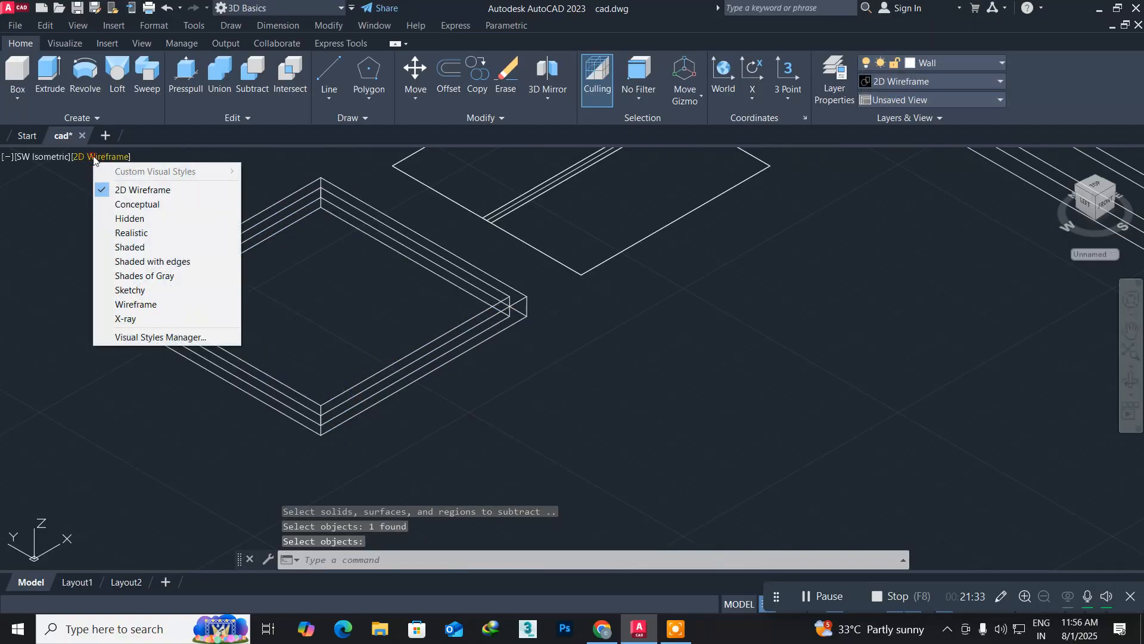
{"action": "left_click", "coordinate": [153, 234]}
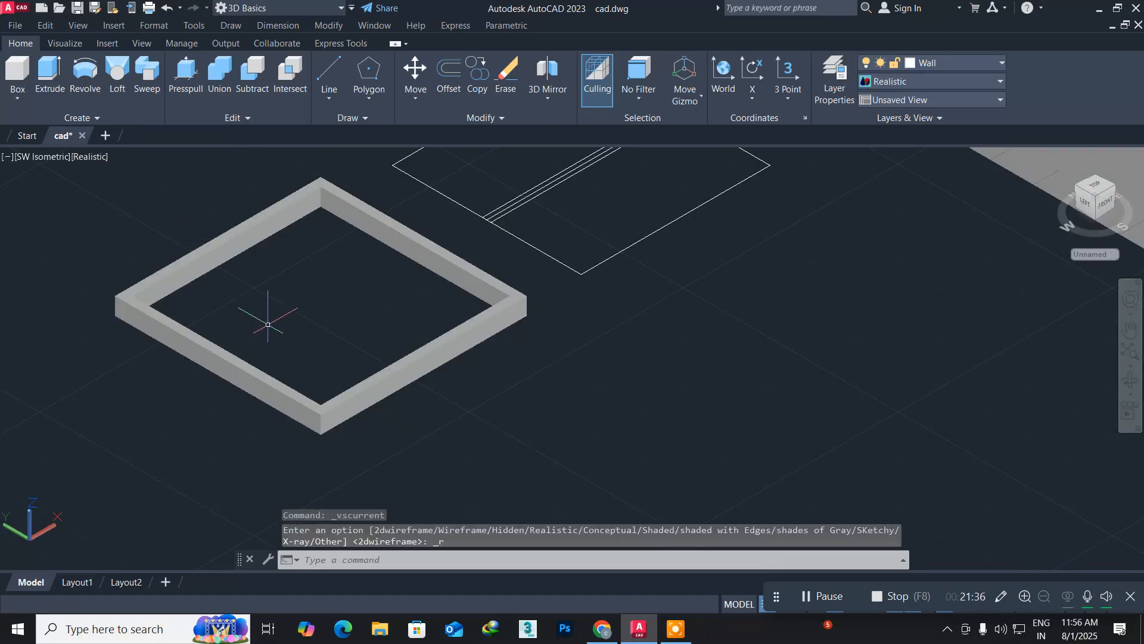
{"action": "middle_click_drag", "start_coordinate": [365, 309], "coordinate": [345, 383]}
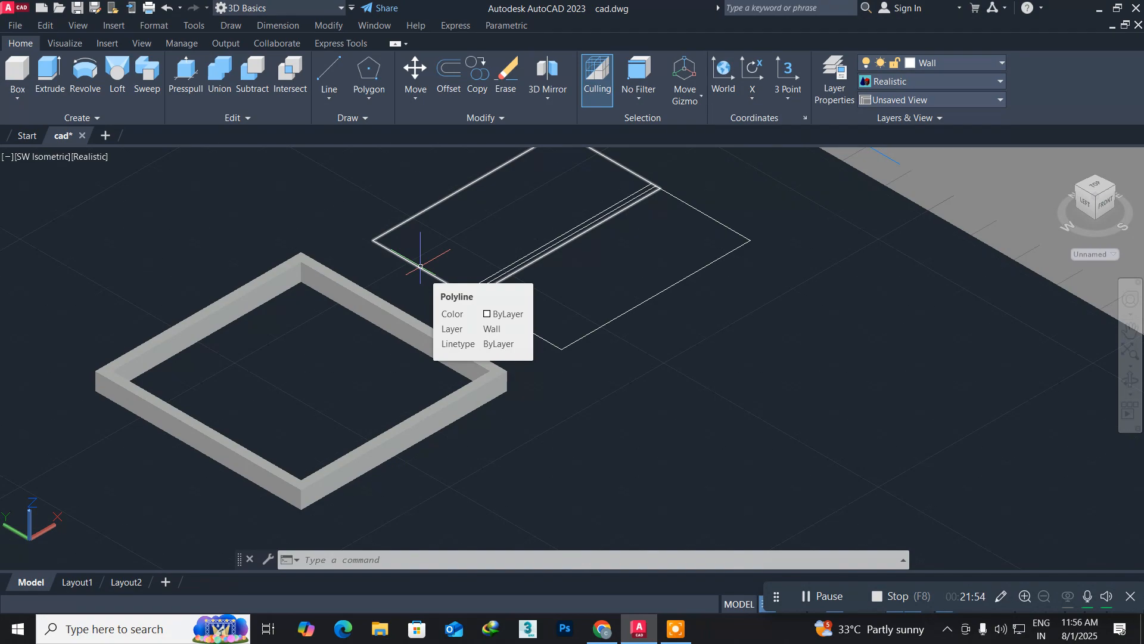
{"action": "left_click", "coordinate": [96, 157]}
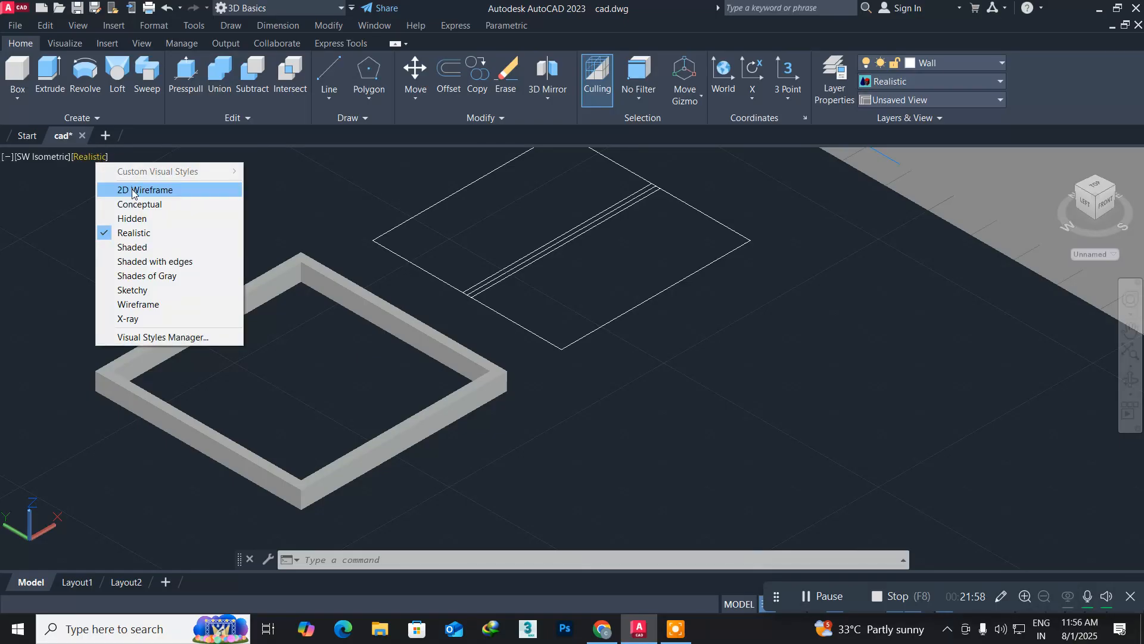
{"action": "left_click", "coordinate": [131, 185]}
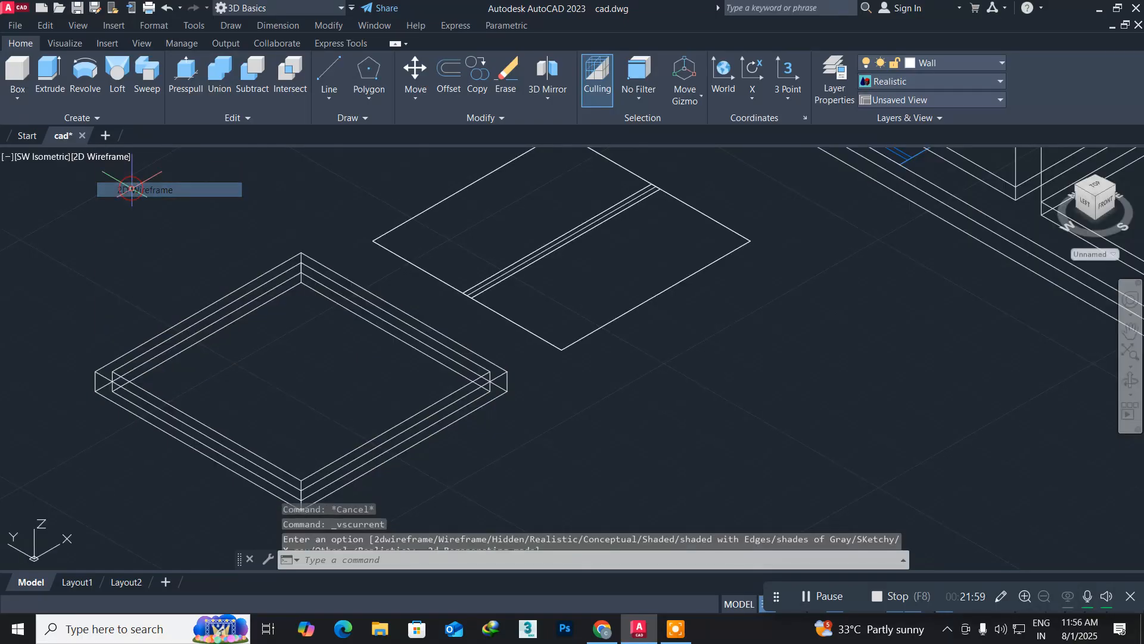
Return to the Top view and delete the horizontal centre line between the two overlapping sash rectangles
{"action": "left_click", "coordinate": [24, 158]}
{"action": "left_click", "coordinate": [52, 190]}
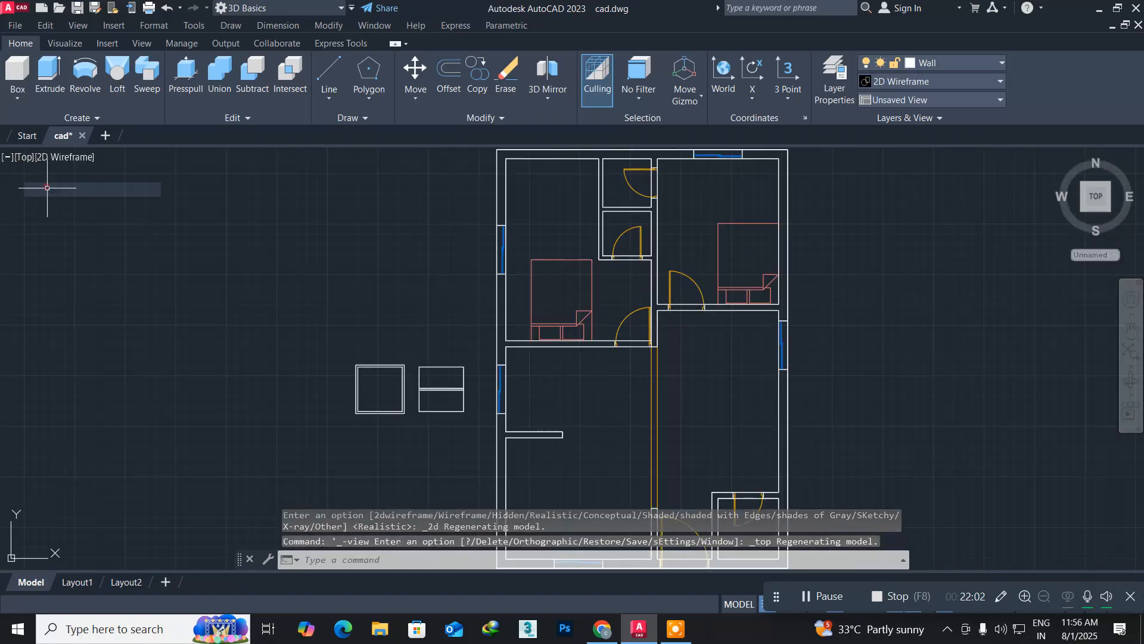
{"action": "scroll", "coordinate": [461, 402], "scroll_direction": "up", "scroll_amount": 6}
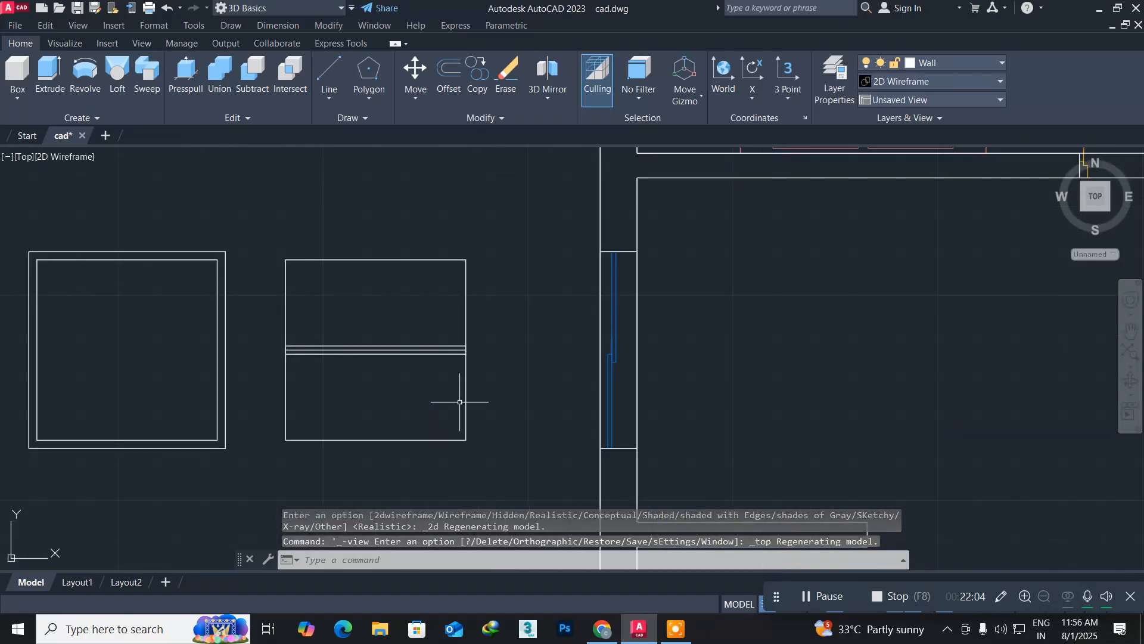
{"action": "middle_click_drag", "start_coordinate": [416, 376], "coordinate": [588, 318]}
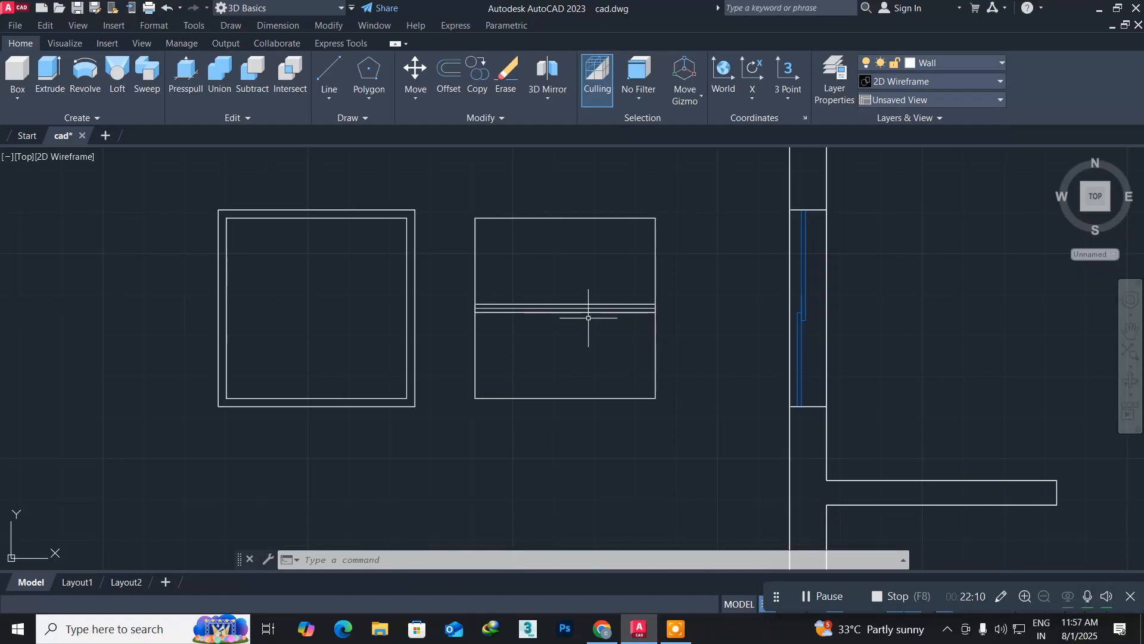
{"action": "scroll", "coordinate": [549, 319], "scroll_direction": "up", "scroll_amount": 4}
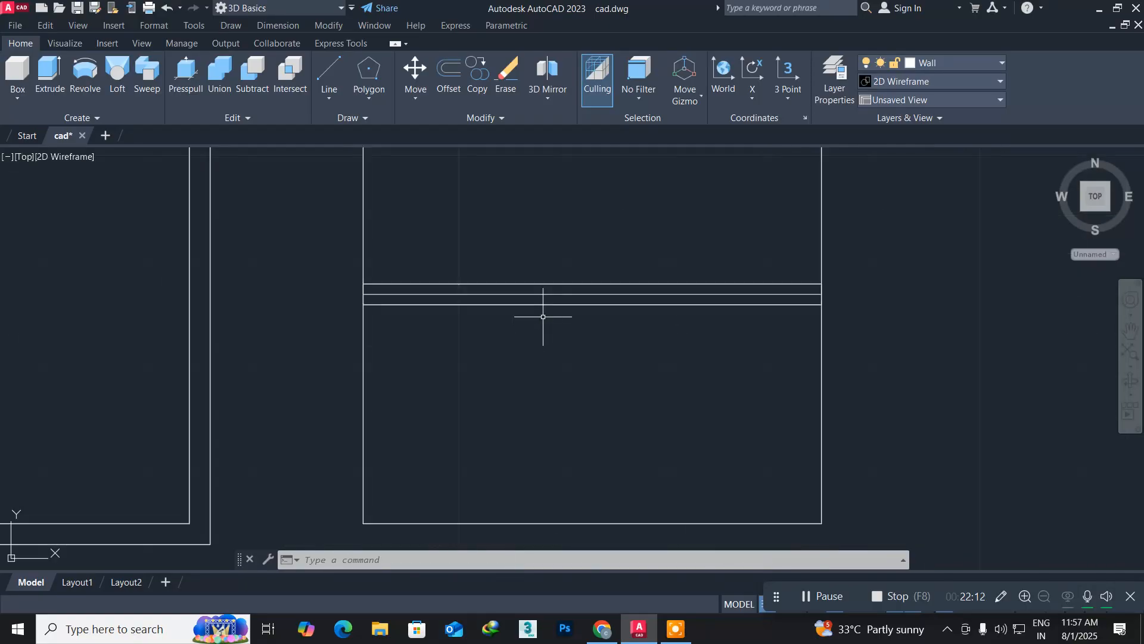
{"action": "left_click", "coordinate": [471, 294]}
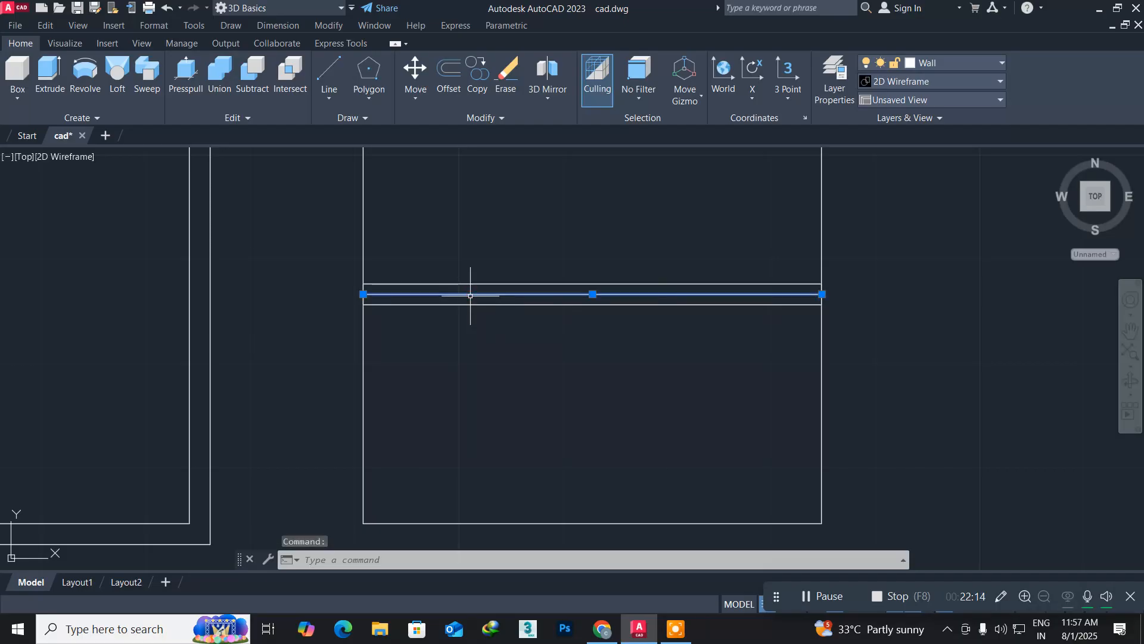
{"action": "key", "text": "Delete"}
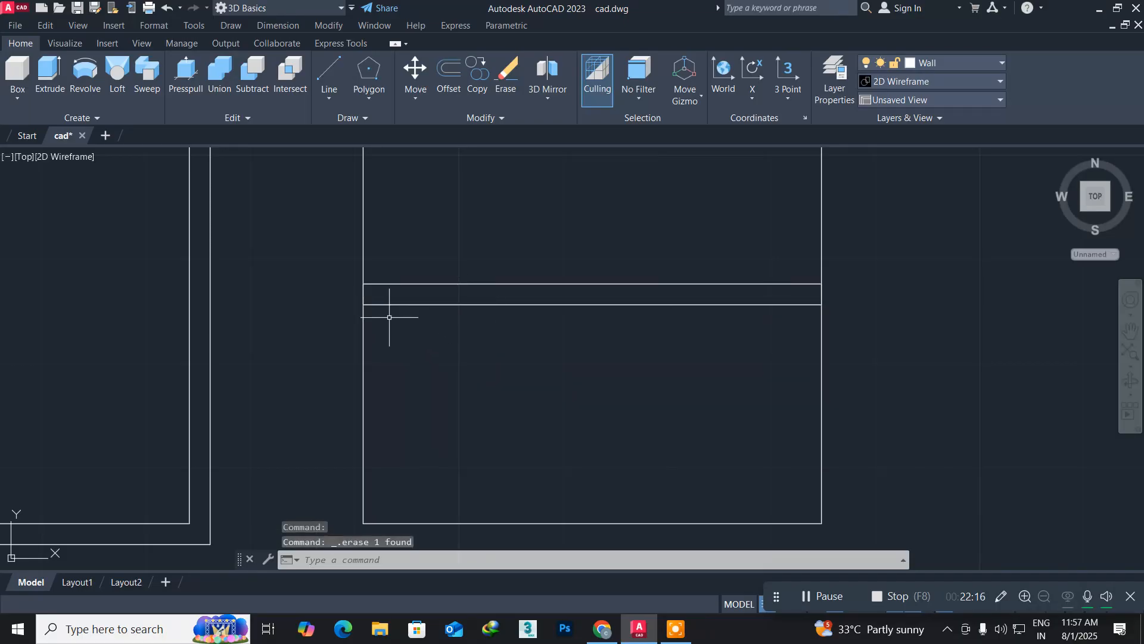
{"action": "left_click", "coordinate": [366, 302]}
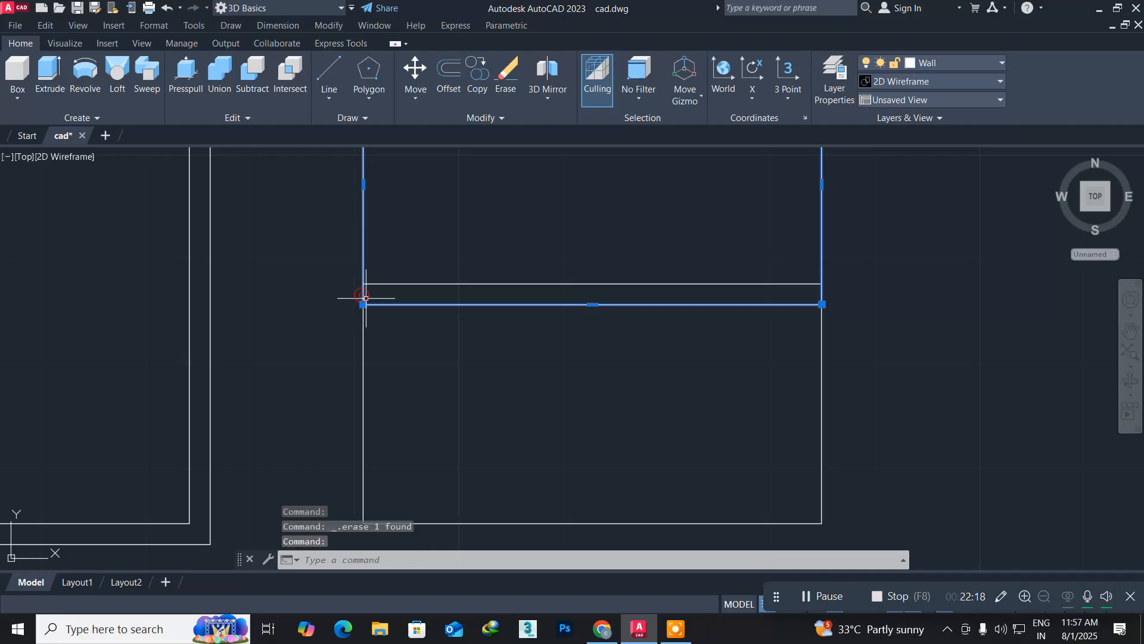
{"action": "left_click", "coordinate": [397, 370]}
{"action": "key", "text": "Escape"}
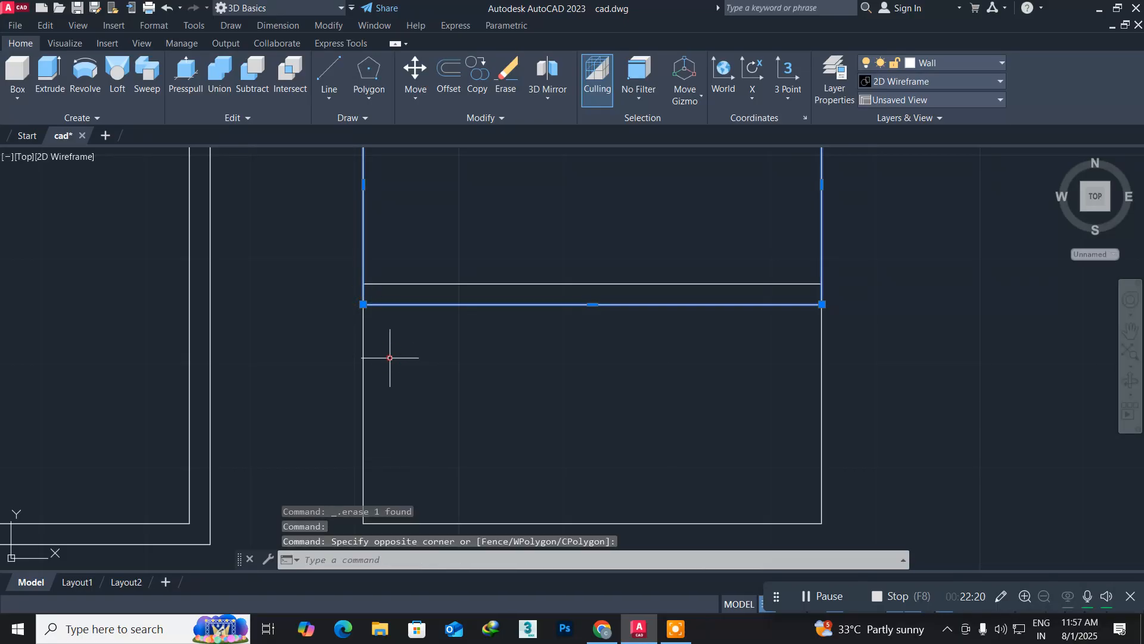
Offset both overlapping sash rectangles 1" inward
{"action": "mouse_move", "coordinate": [399, 335]}
{"action": "middle_mouse_down"}
{"action": "mouse_move", "coordinate": [403, 421]}
{"action": "mouse_move", "coordinate": [406, 410]}
{"action": "middle_mouse_up"}
{"action": "scroll", "coordinate": [421, 291], "scroll_direction": "down", "scroll_amount": 2}
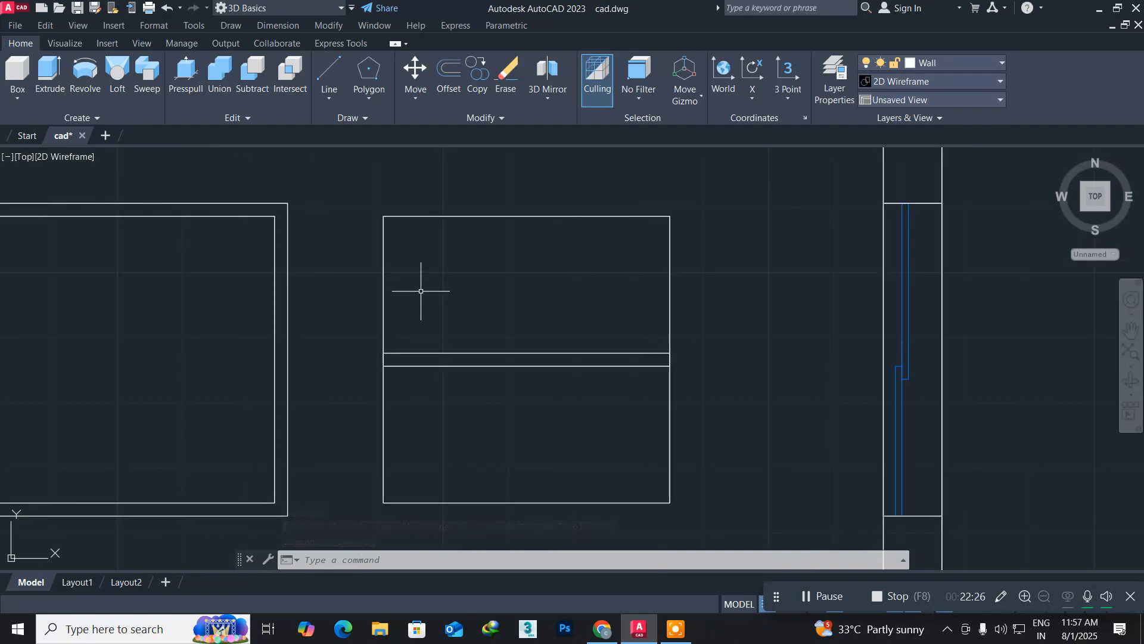
{"action": "type", "text": "o"}
{"action": "key", "text": "Return"}
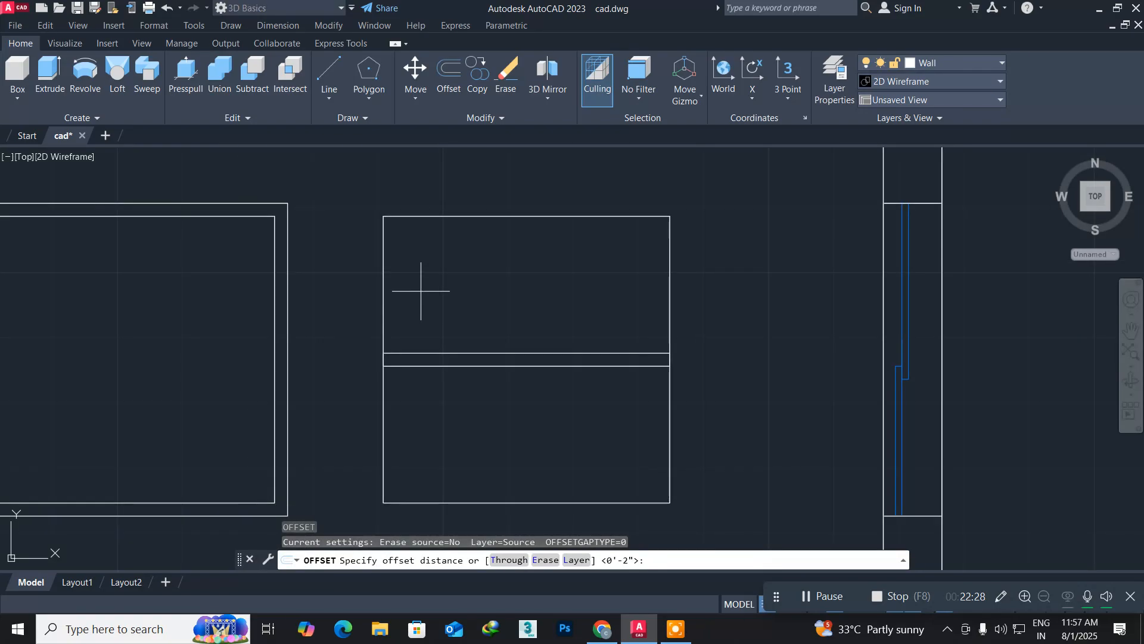
{"action": "type", "text": "1\""}
{"action": "key", "text": "Return"}
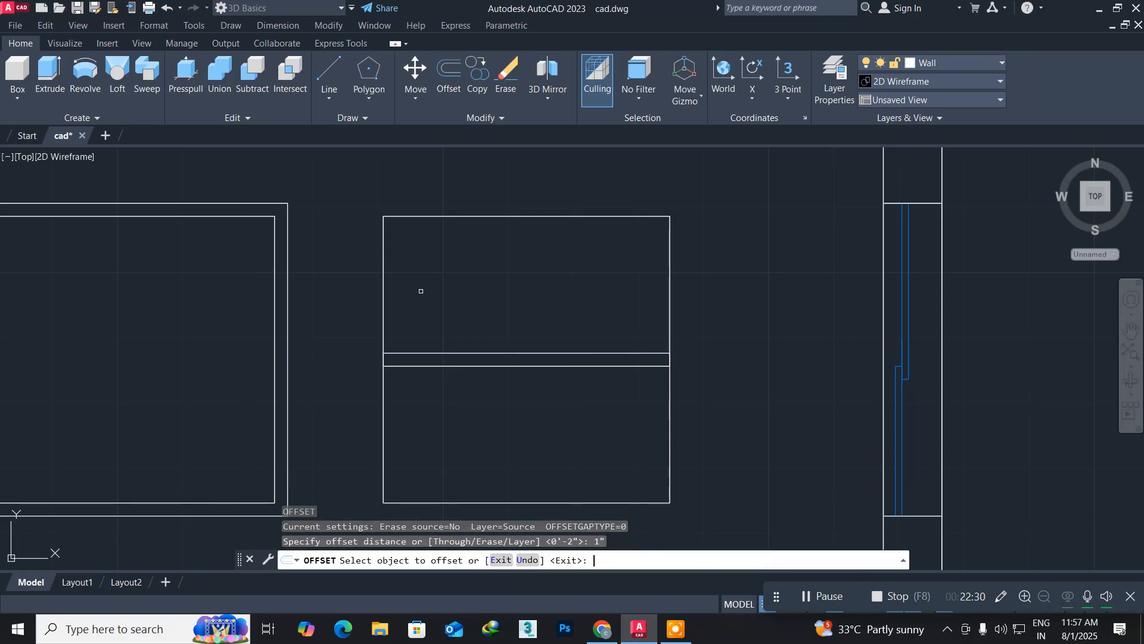
{"action": "left_click", "coordinate": [459, 217]}
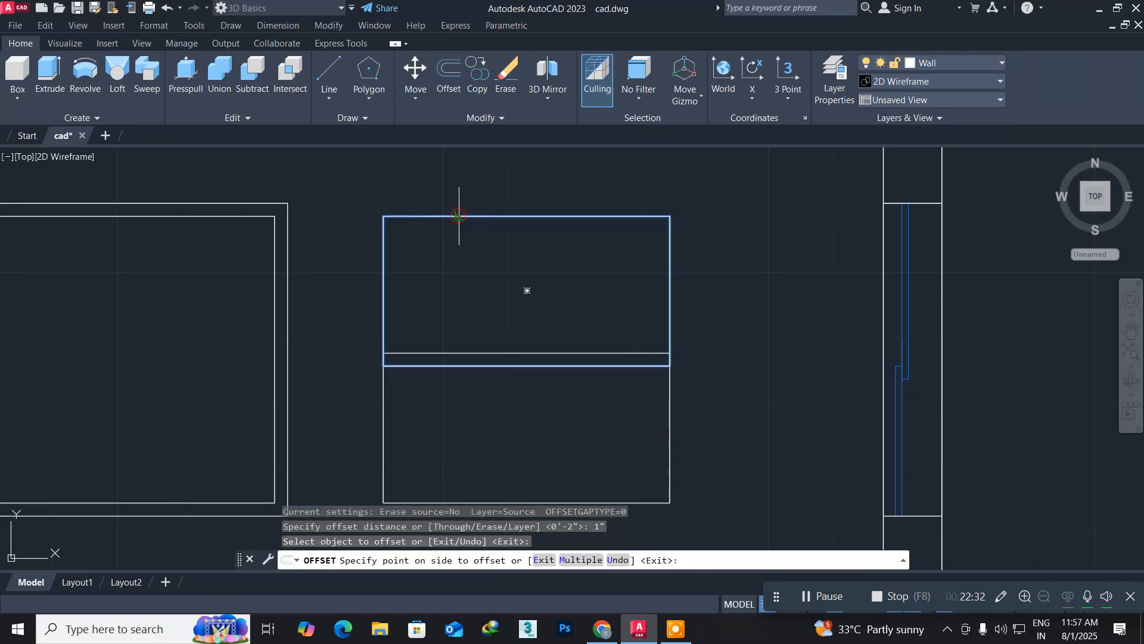
{"action": "left_click", "coordinate": [457, 238]}
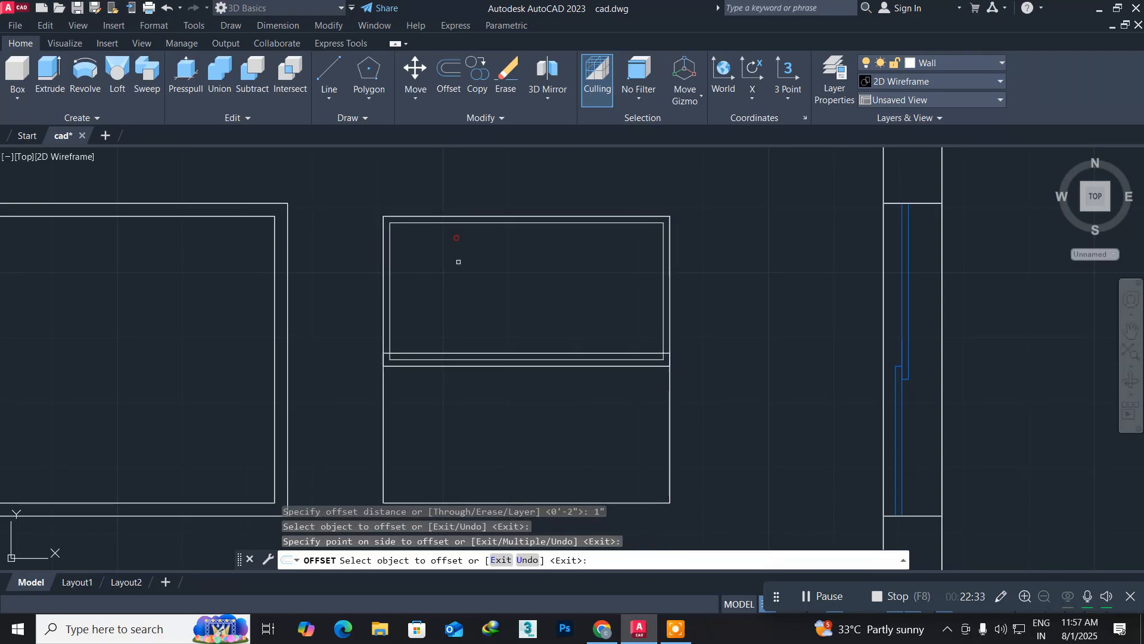
{"action": "left_click", "coordinate": [384, 464]}
{"action": "left_click", "coordinate": [411, 463]}
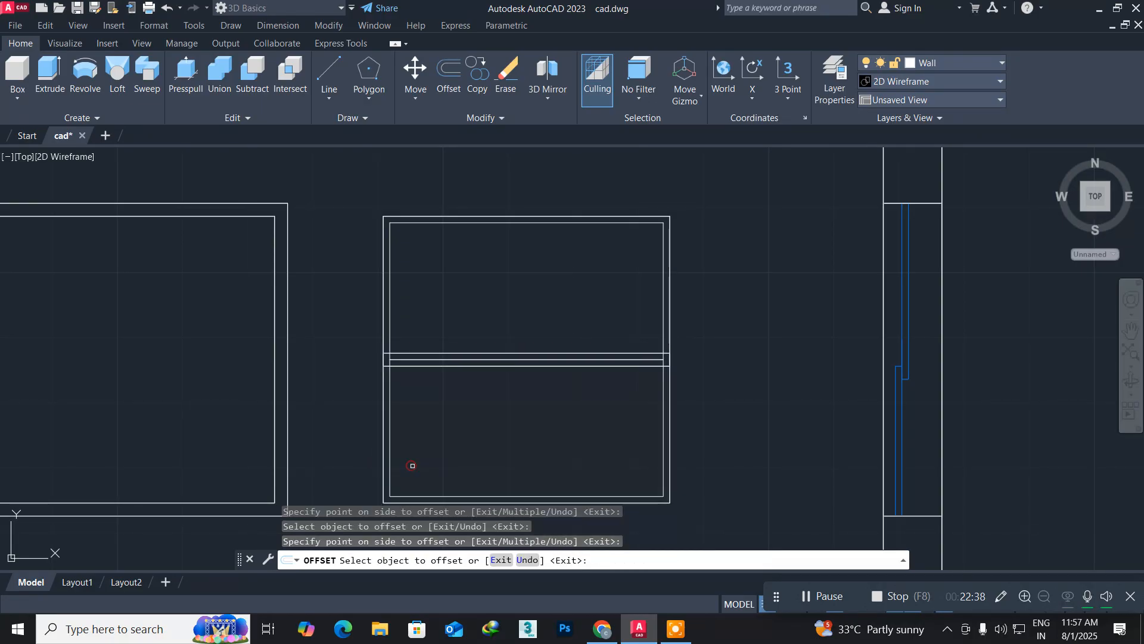
{"action": "middle_click_drag", "start_coordinate": [492, 426], "coordinate": [468, 333]}
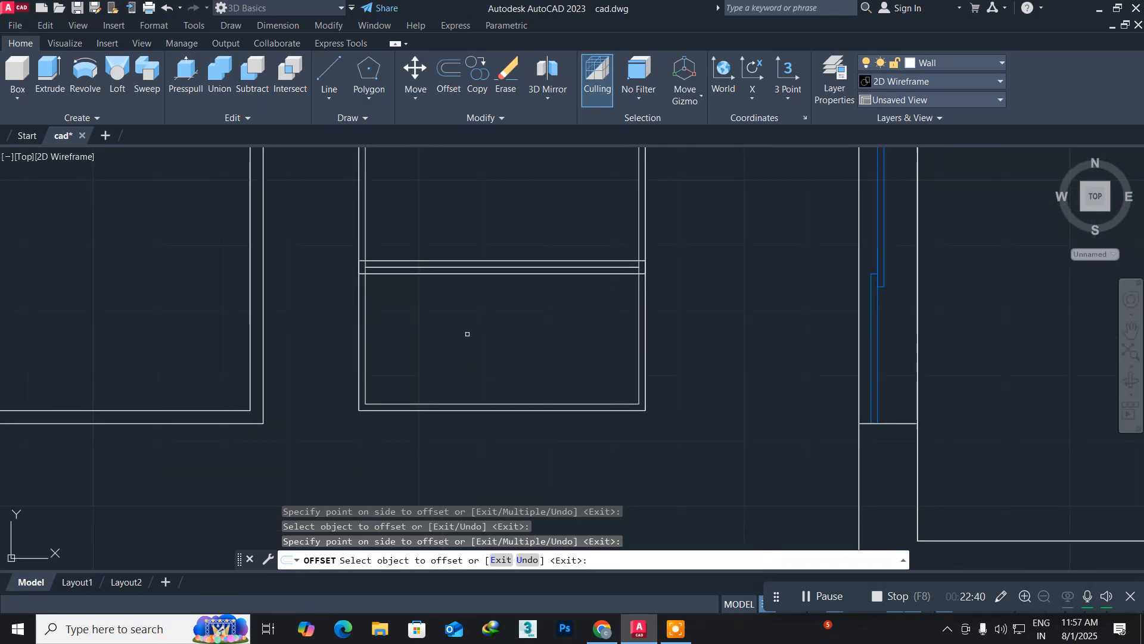
{"action": "key", "text": "Escape"}
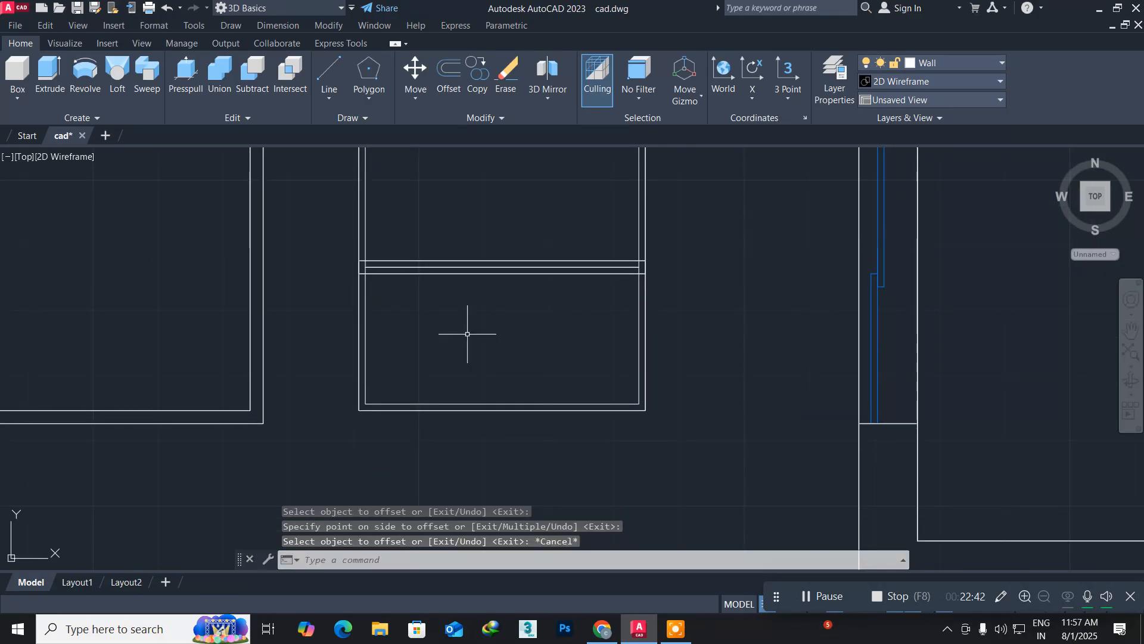
{"action": "mouse_move", "coordinate": [464, 333]}
{"action": "middle_mouse_down"}
{"action": "mouse_move", "coordinate": [498, 350]}
{"action": "mouse_move", "coordinate": [516, 388]}
{"action": "middle_mouse_up"}
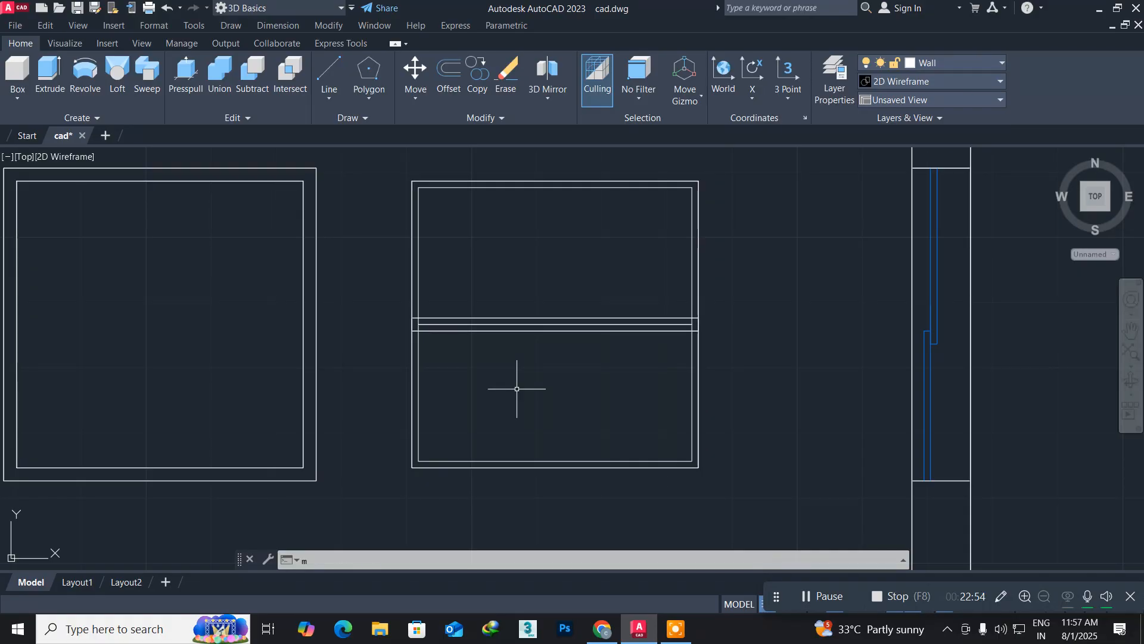
{"action": "type", "text": "m"}
{"action": "key", "text": "Return"}
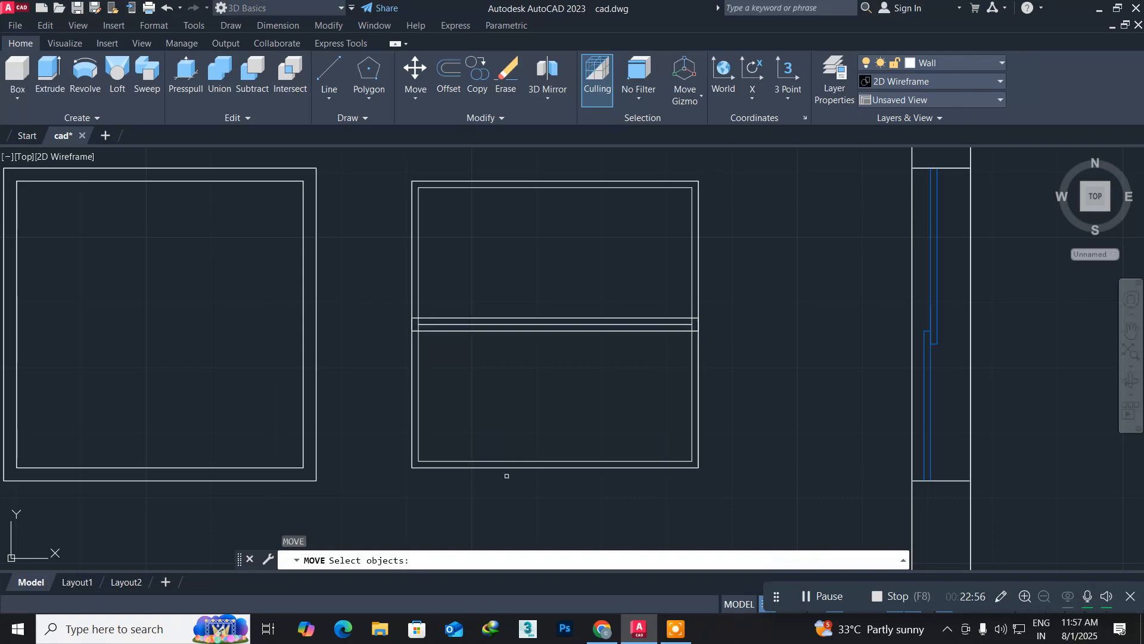
{"action": "left_click", "coordinate": [493, 489]}
{"action": "left_click", "coordinate": [344, 433]}
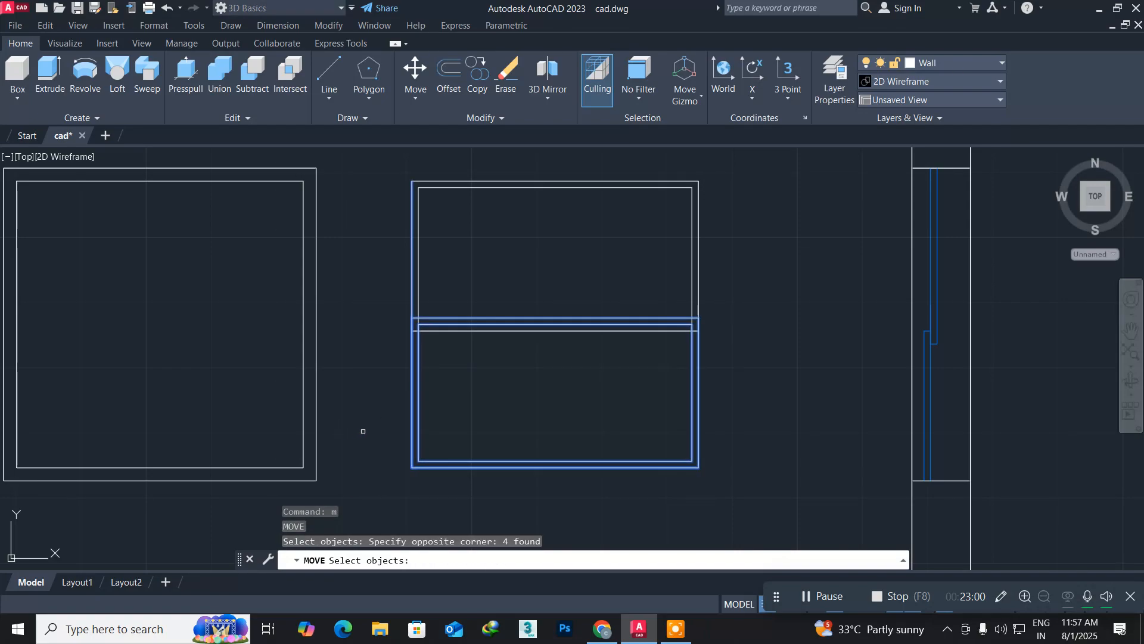
{"action": "key", "text": "Escape"}
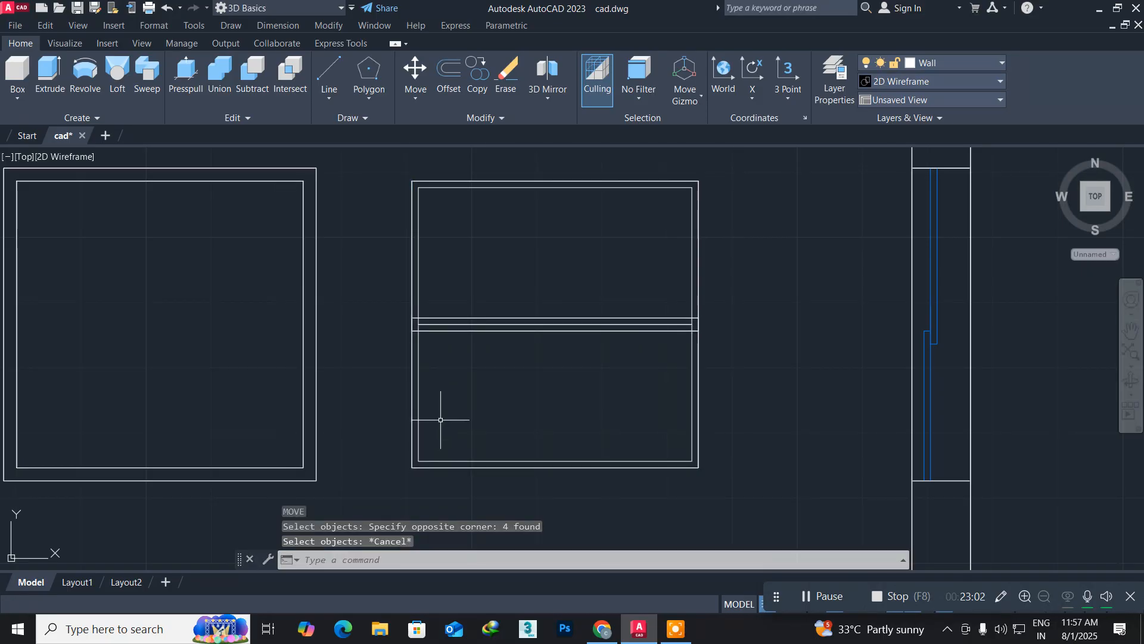
{"action": "scroll", "coordinate": [439, 395], "scroll_direction": "up", "scroll_amount": 5}
{"action": "scroll", "coordinate": [438, 392], "scroll_direction": "down", "scroll_amount": 3}
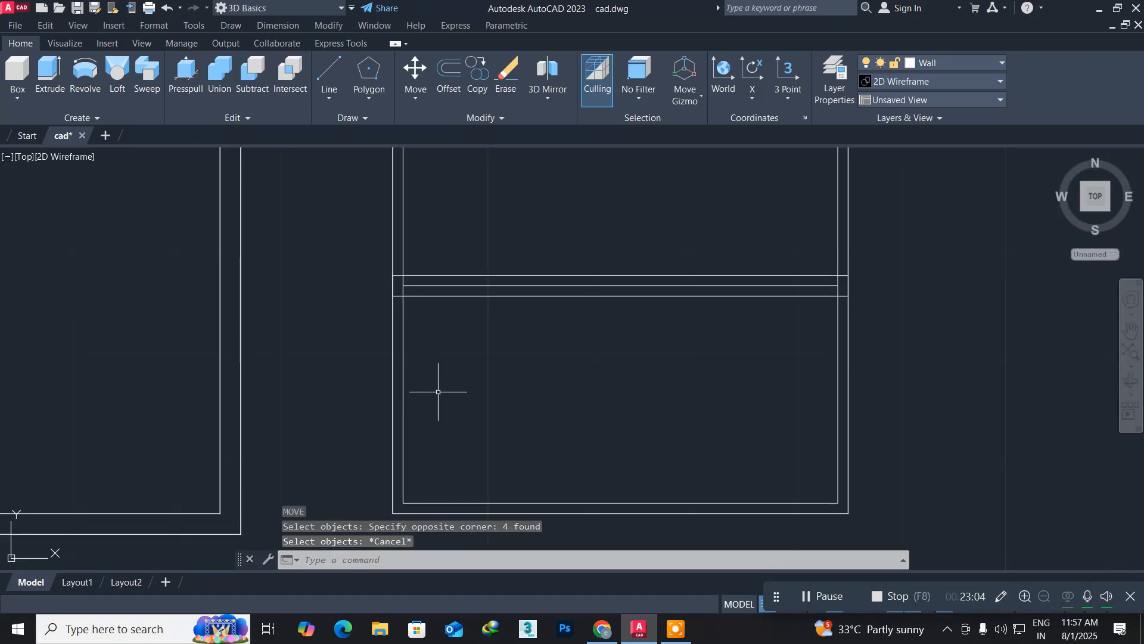
{"action": "scroll", "coordinate": [411, 334], "scroll_direction": "up", "scroll_amount": 3}
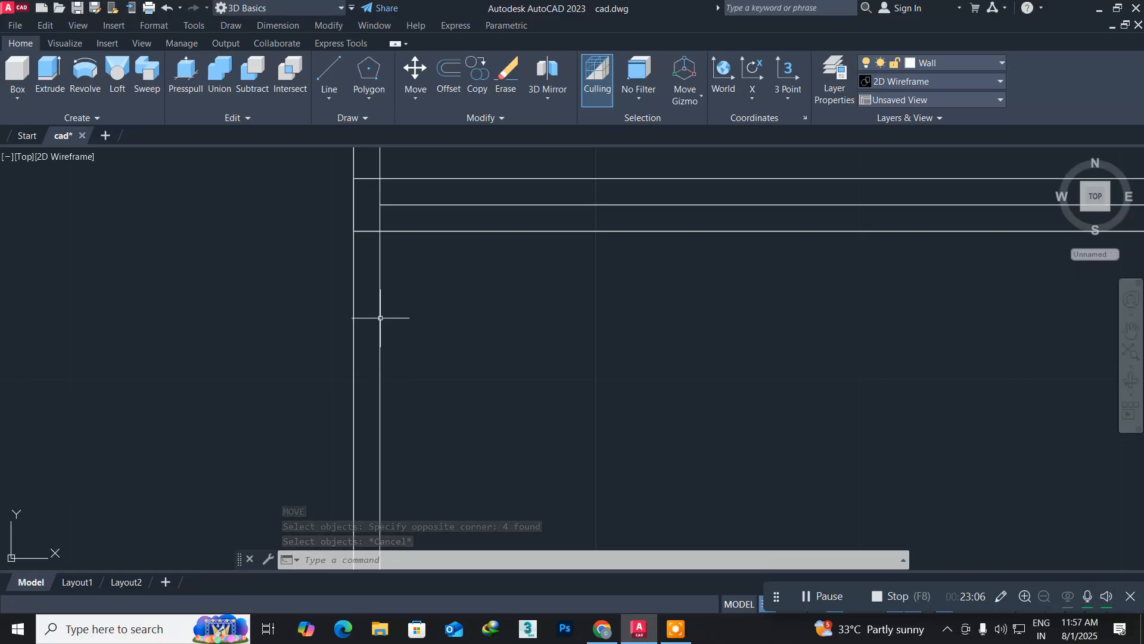
{"action": "left_click", "coordinate": [360, 230]}
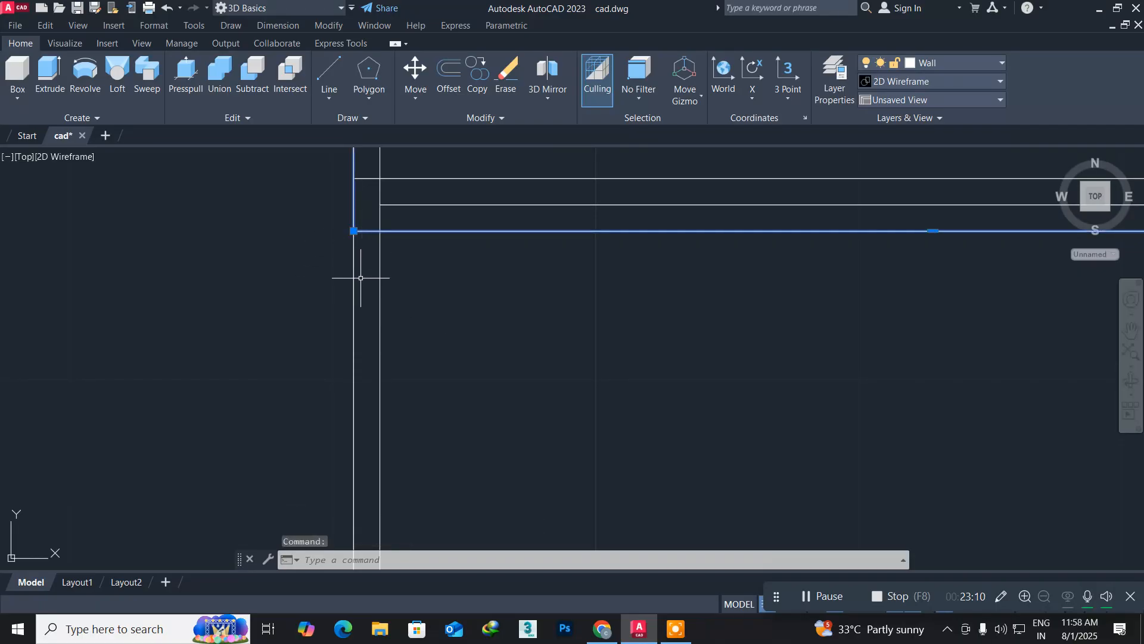
{"action": "key", "text": "Escape"}
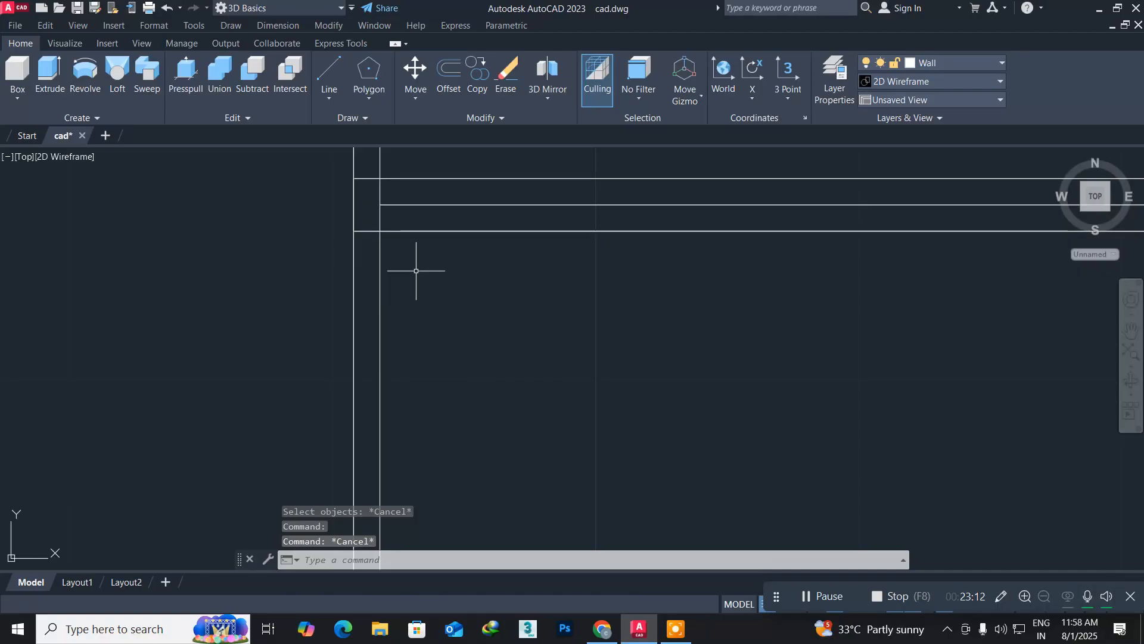
{"action": "scroll", "coordinate": [416, 271], "scroll_direction": "down", "scroll_amount": 3}
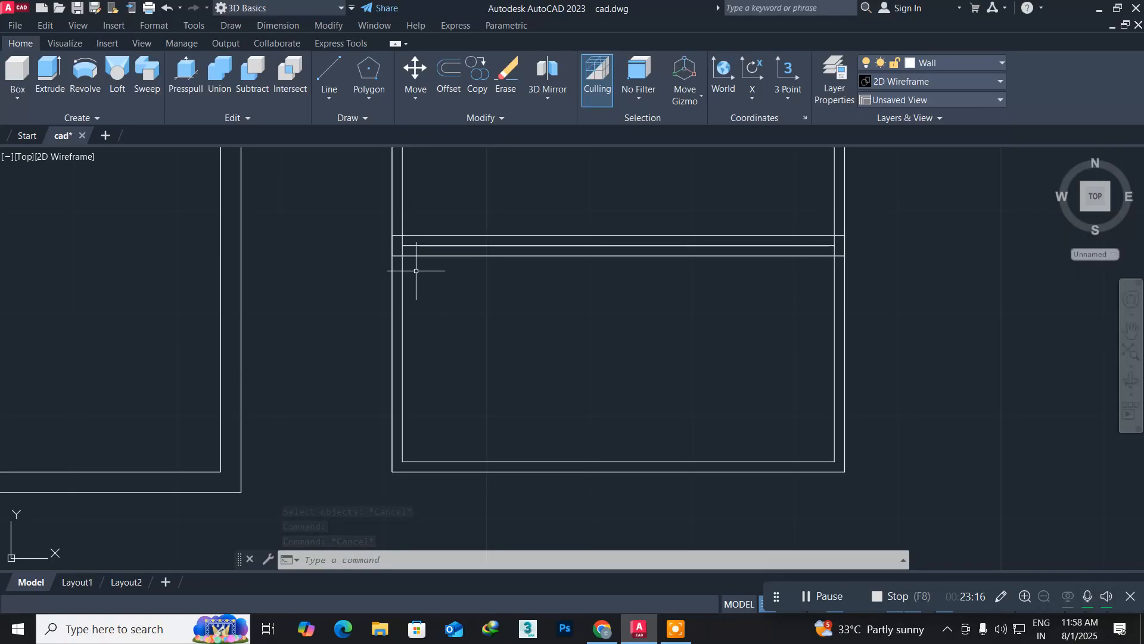
Undo the 1" inward offsets of the two sash rectangles
{"action": "key", "text": "ctrl+z"}
{"action": "key", "text": "ctrl+z"}
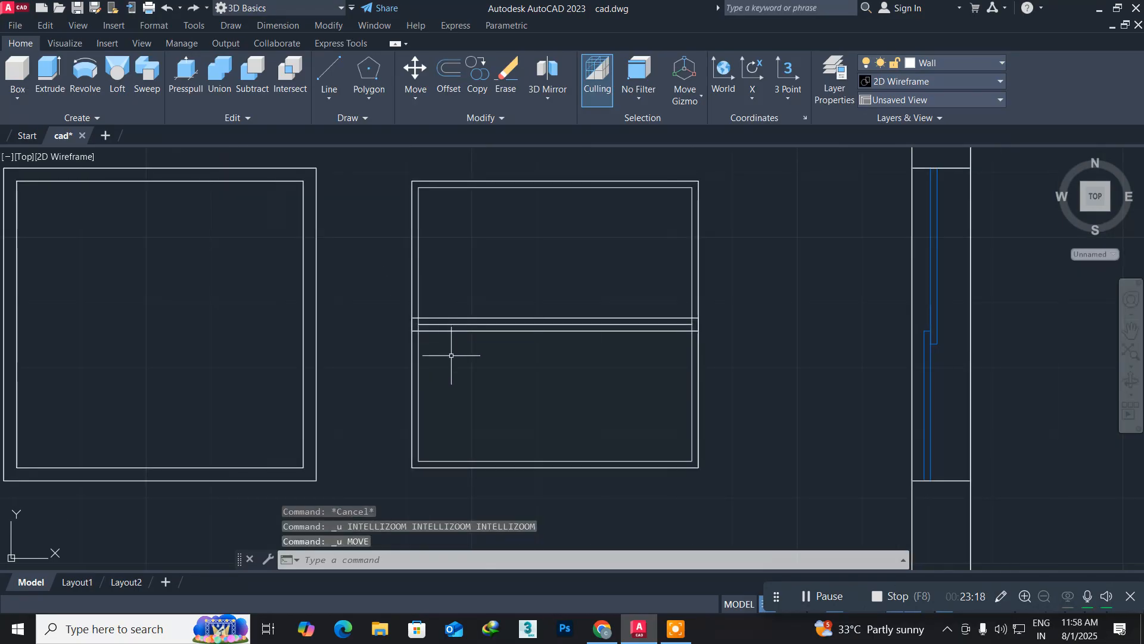
{"action": "key", "text": "ctrl+z"}
{"action": "key", "text": "ctrl+z"}
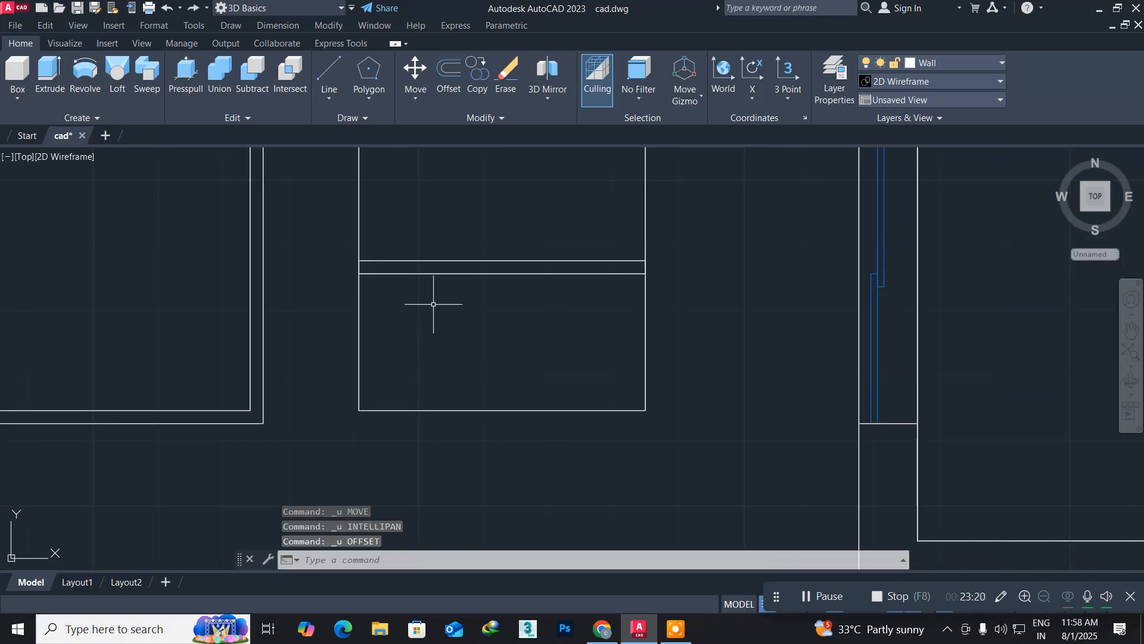
{"action": "middle_click_drag", "start_coordinate": [434, 302], "coordinate": [420, 372]}
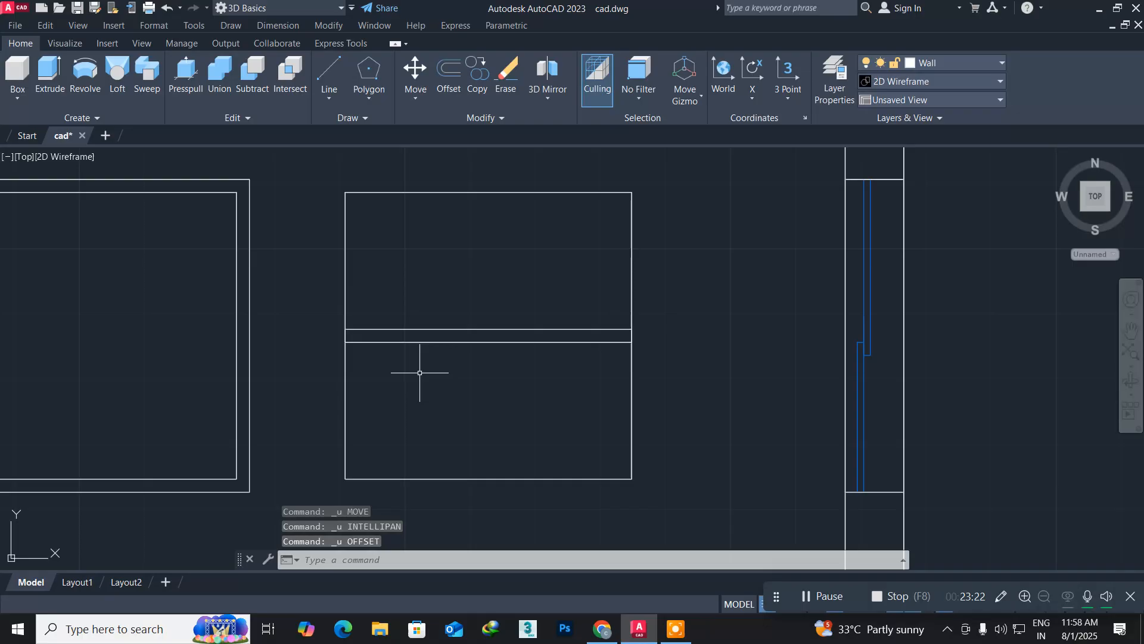
{"action": "left_click", "coordinate": [400, 340]}
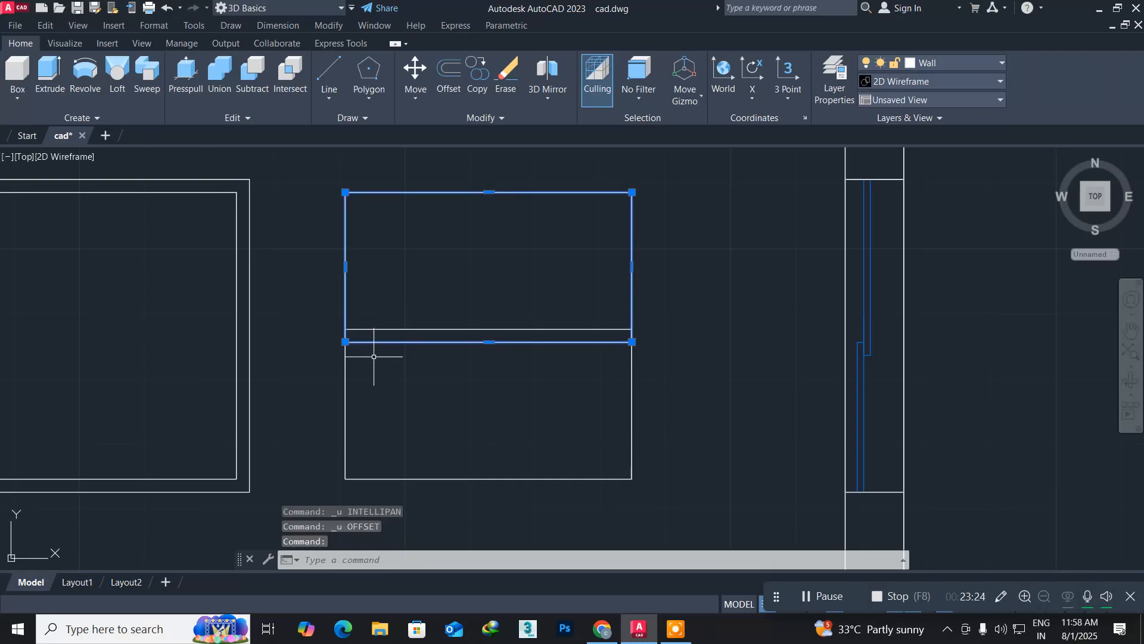
{"action": "key", "text": "Escape"}
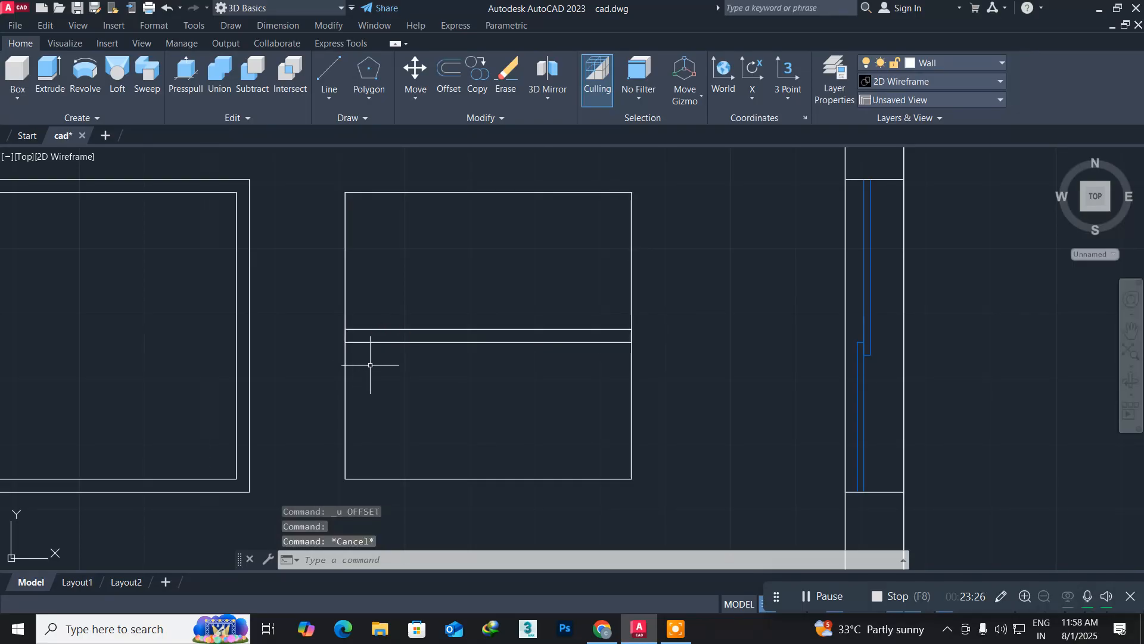
Move the upper sash rectangle horizontally by about 10'-3" to the free space on the far side of the window frame
{"action": "type", "text": "m"}
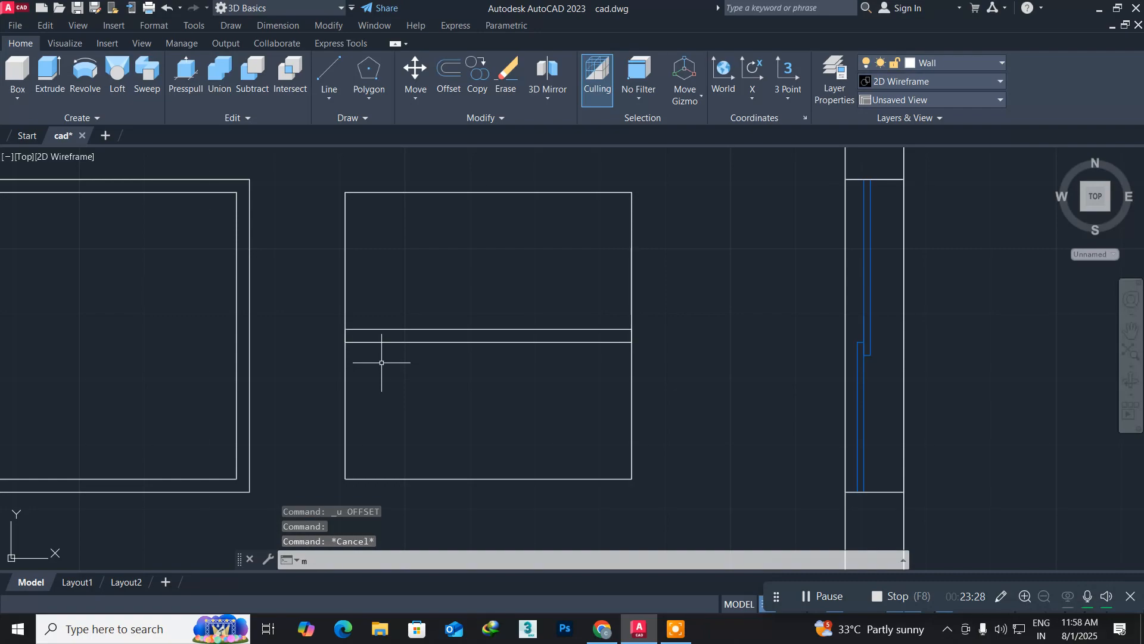
{"action": "key", "text": "Return"}
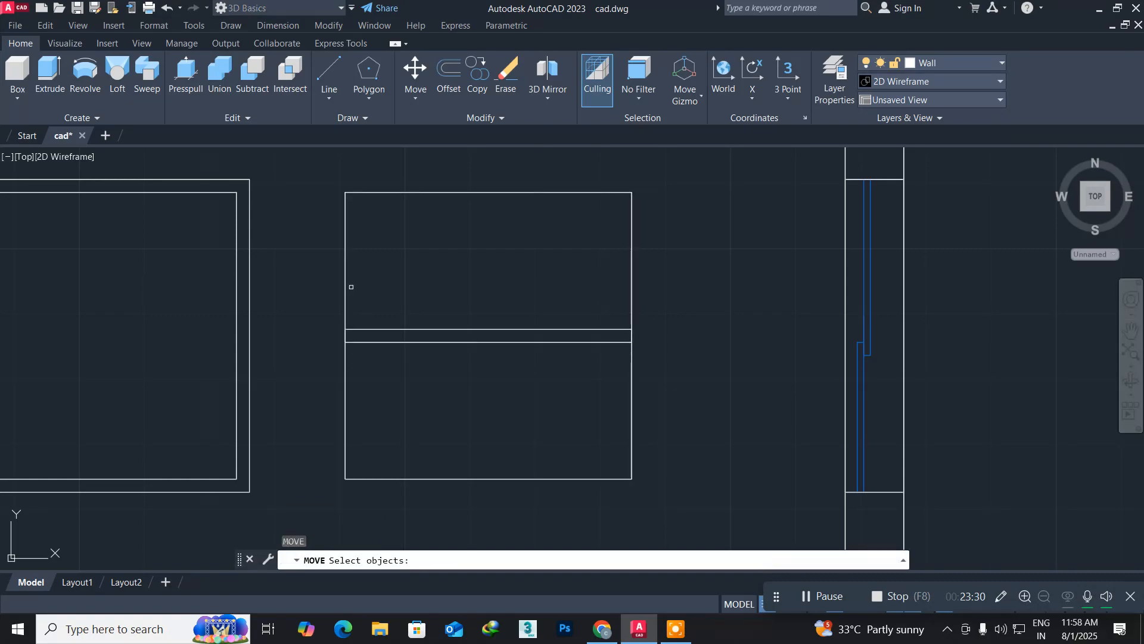
{"action": "left_click", "coordinate": [347, 289]}
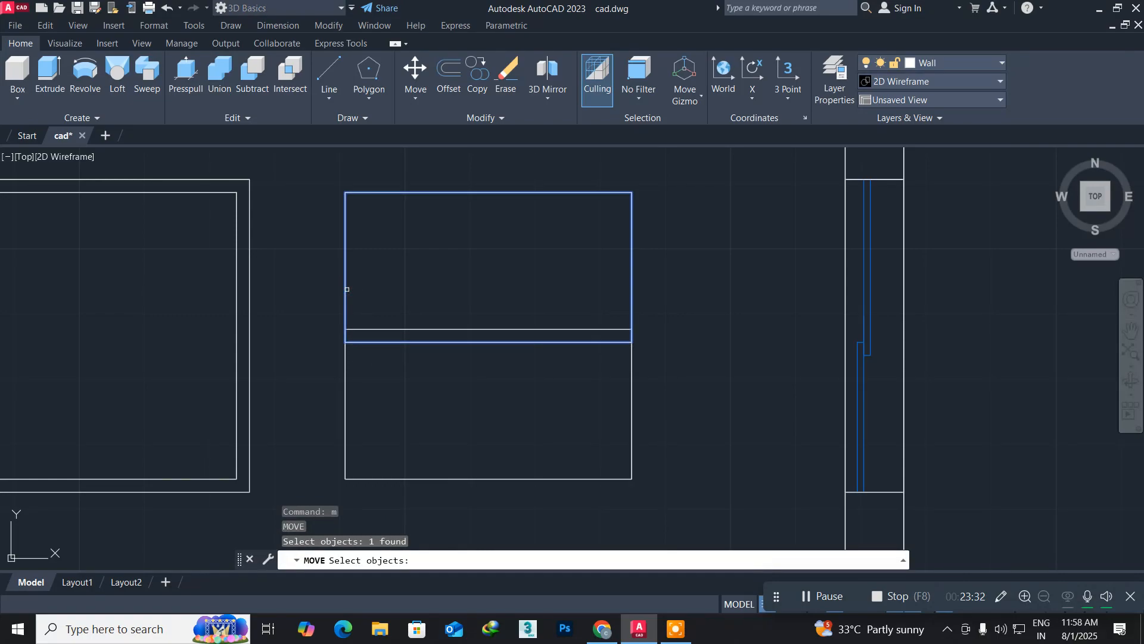
{"action": "key", "text": "Return"}
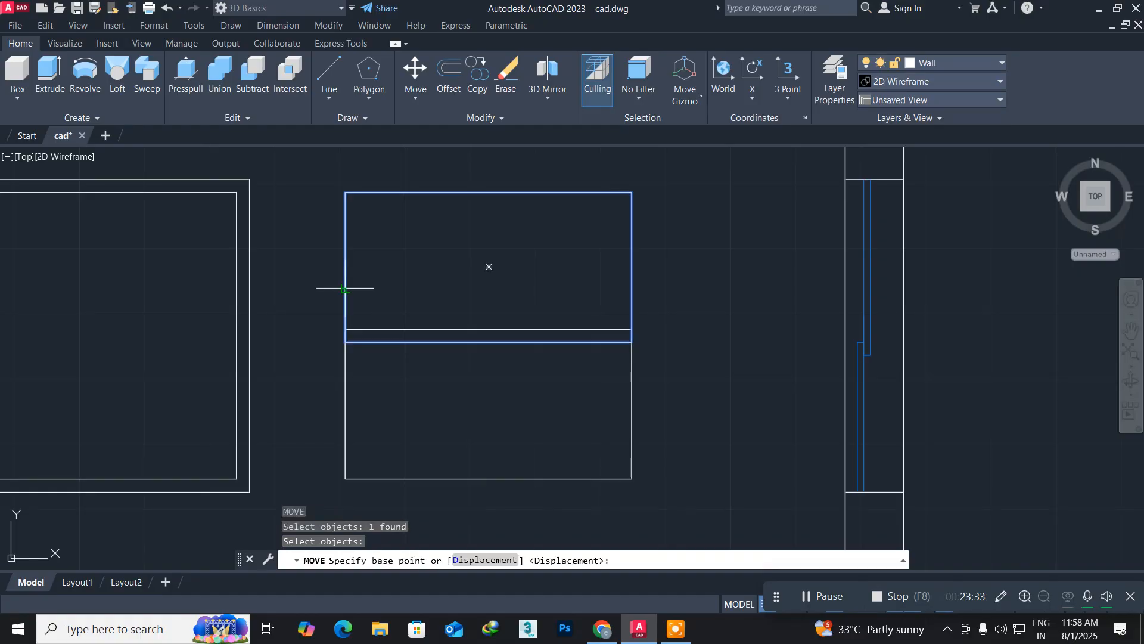
{"action": "left_click", "coordinate": [346, 193]}
{"action": "scroll", "coordinate": [162, 175], "scroll_direction": "down", "scroll_amount": 4}
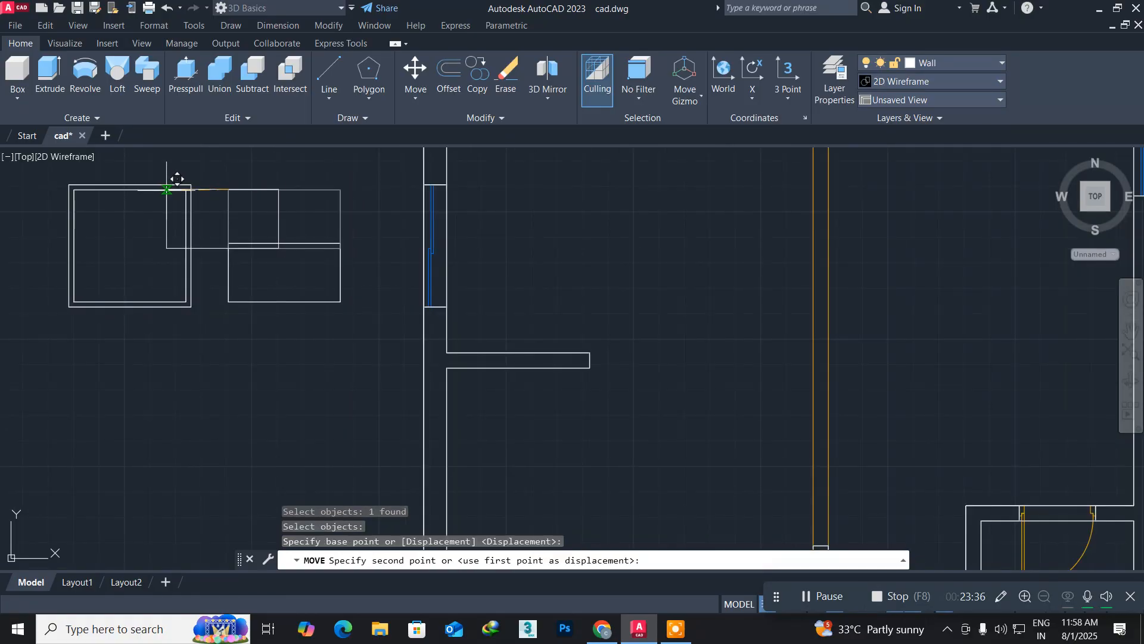
{"action": "mouse_move", "coordinate": [173, 178]}
{"action": "middle_mouse_down"}
{"action": "mouse_move", "coordinate": [199, 205]}
{"action": "mouse_move", "coordinate": [427, 250]}
{"action": "middle_mouse_up"}
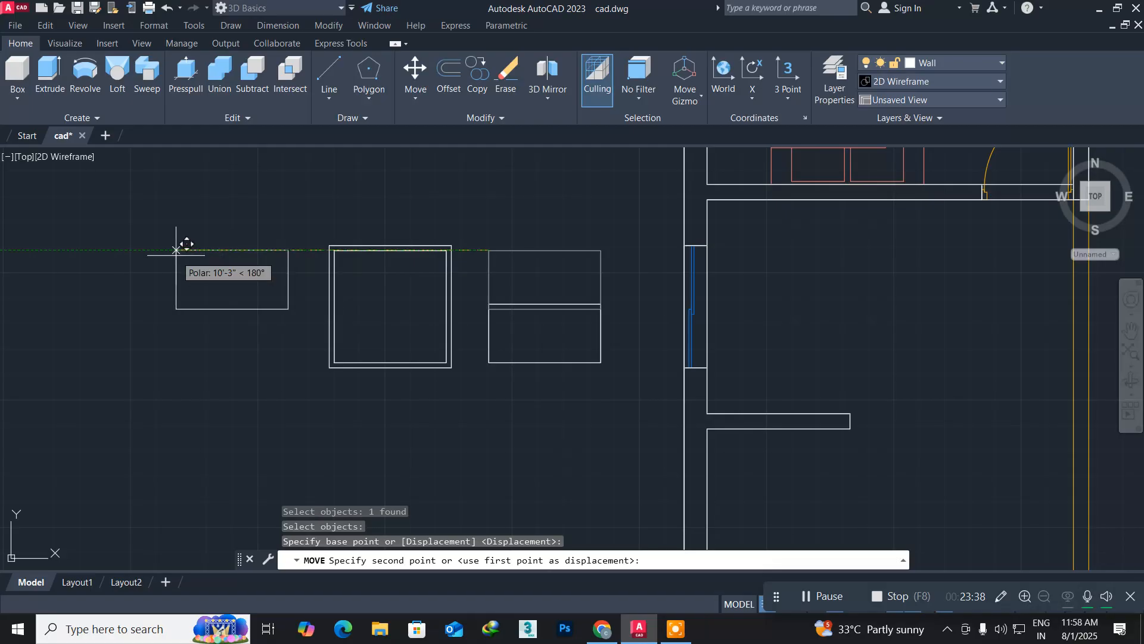
{"action": "left_click", "coordinate": [176, 250]}
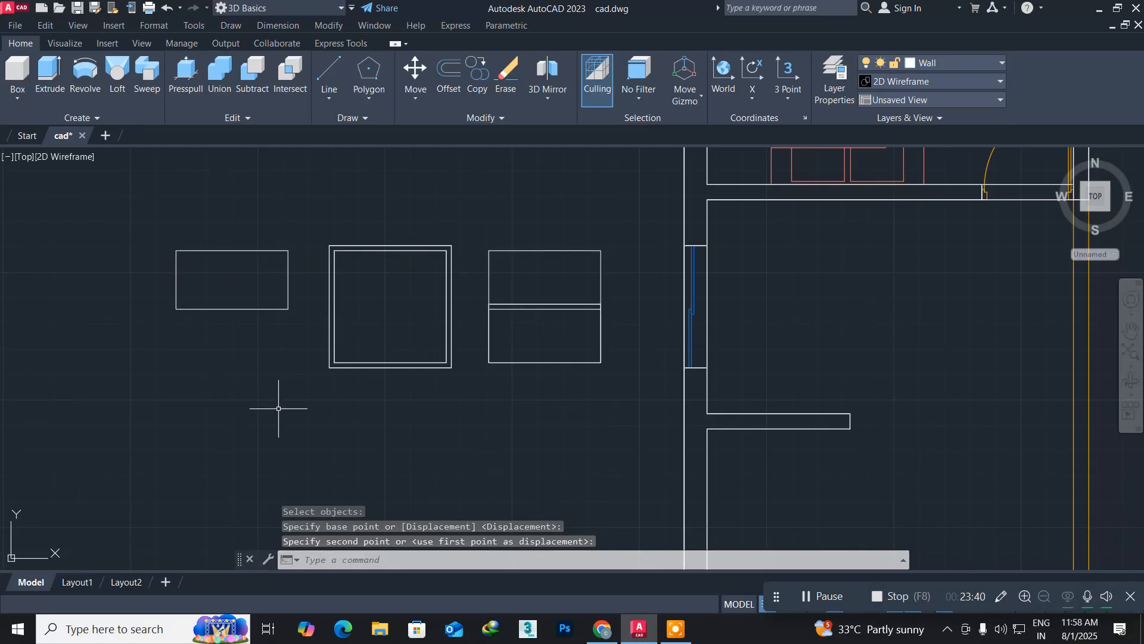
Delete the leftover square outline around the lower sash rectangle
{"action": "scroll", "coordinate": [600, 337], "scroll_direction": "up", "scroll_amount": 2}
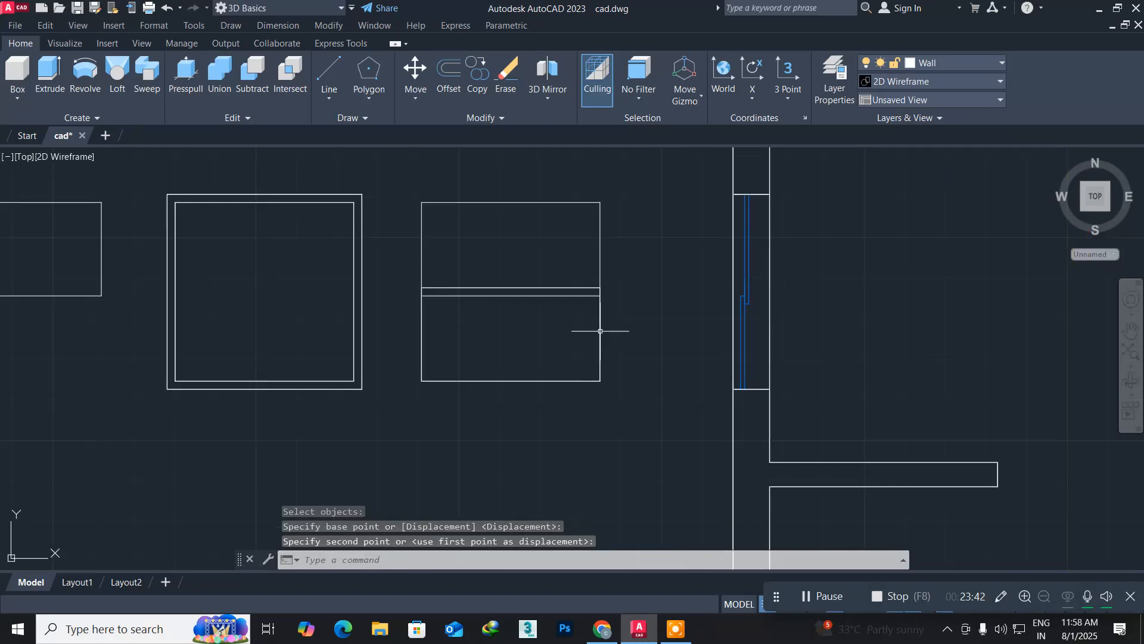
{"action": "left_click", "coordinate": [631, 260]}
{"action": "left_click", "coordinate": [480, 172]}
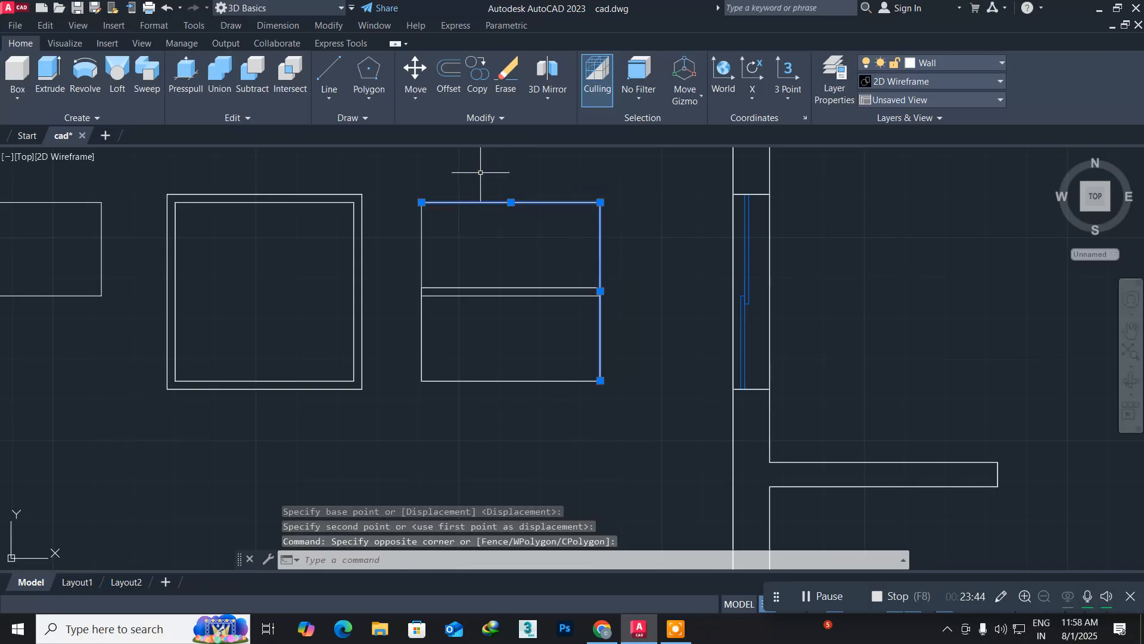
{"action": "key", "text": "Delete"}
{"action": "left_click", "coordinate": [460, 219]}
{"action": "left_click", "coordinate": [393, 211]}
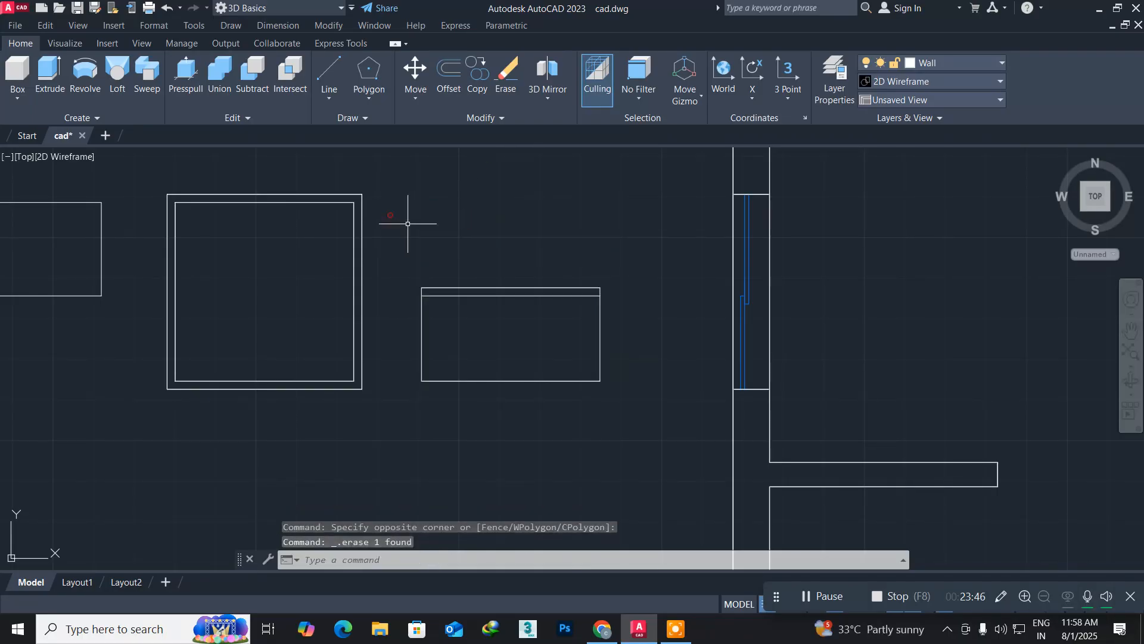
Move the remaining sash rectangle diagonally down off its leftover lines, into the free space below the window frame
{"action": "mouse_move", "coordinate": [493, 238]}
{"action": "middle_mouse_down"}
{"action": "mouse_move", "coordinate": [572, 207]}
{"action": "mouse_move", "coordinate": [624, 225]}
{"action": "middle_mouse_up"}
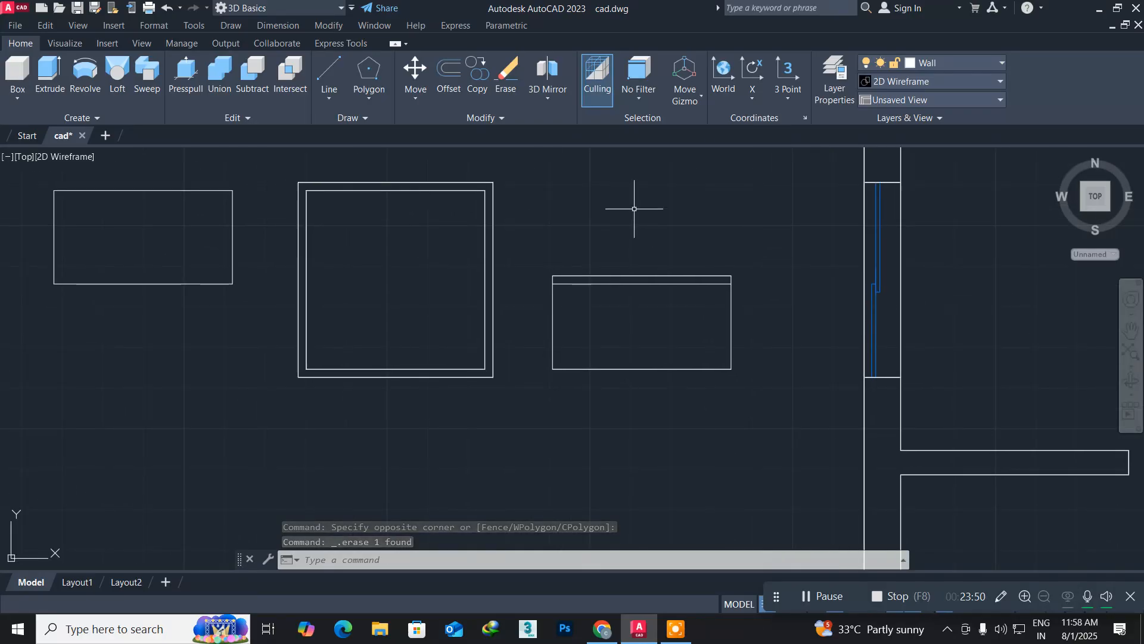
{"action": "type", "text": "m"}
{"action": "key", "text": "Return"}
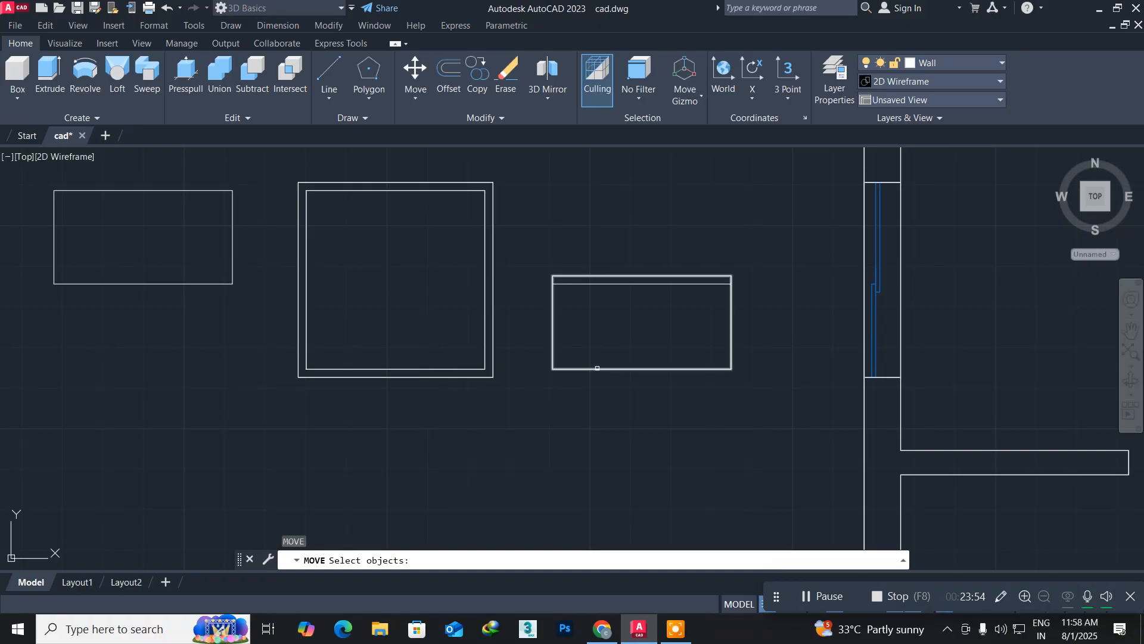
{"action": "left_click", "coordinate": [598, 368]}
{"action": "key", "text": "Return"}
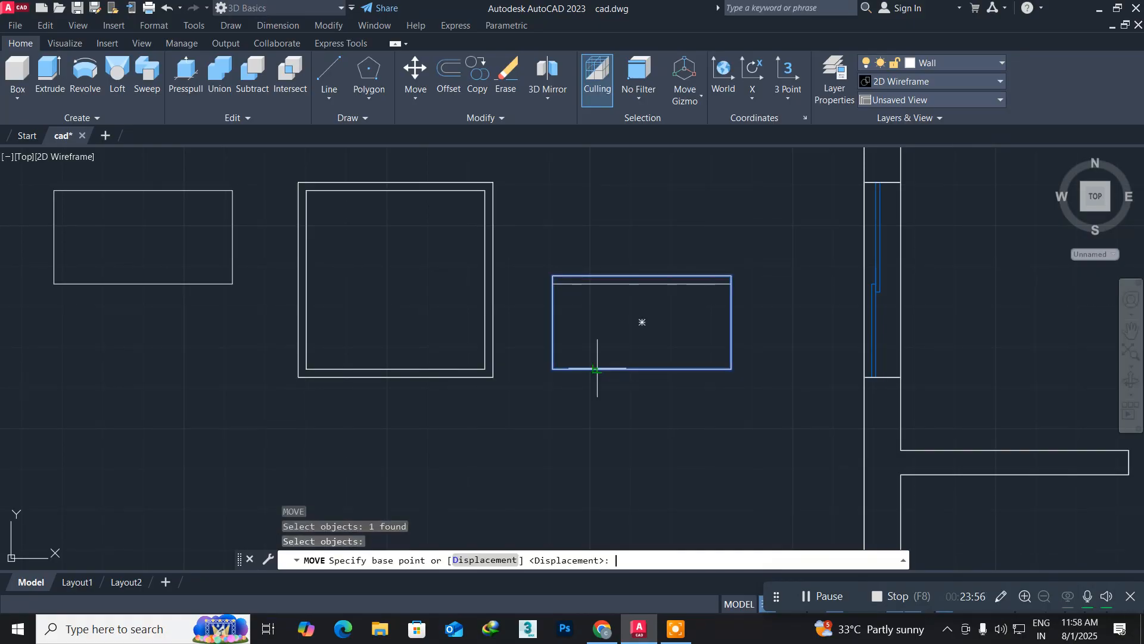
{"action": "left_click", "coordinate": [552, 369]}
{"action": "left_click", "coordinate": [474, 486]}
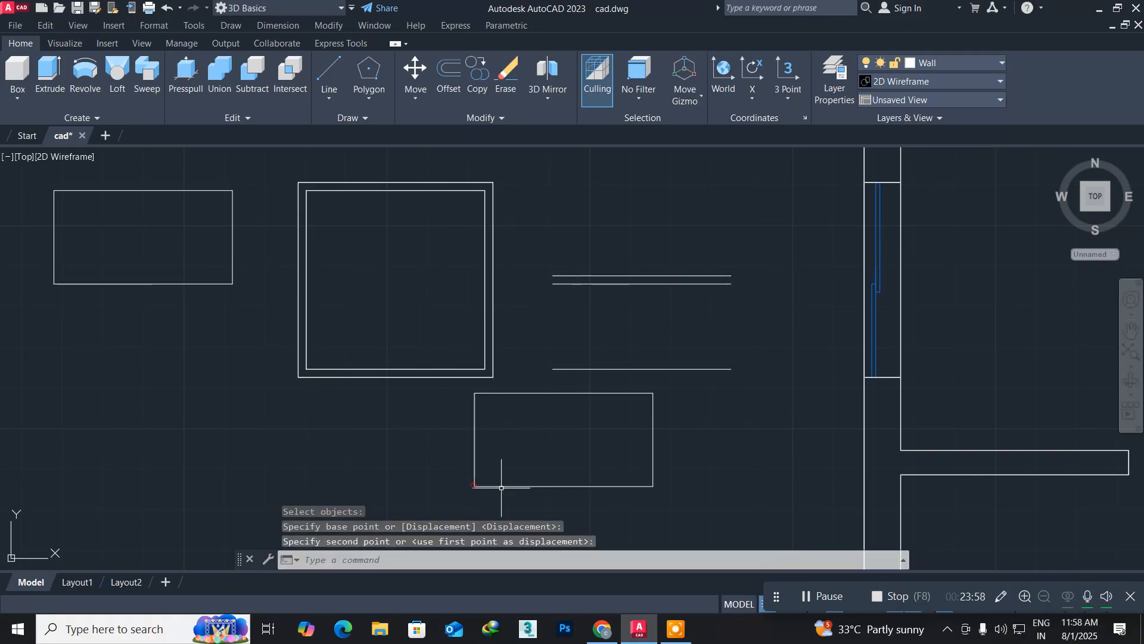
Delete the three leftover horizontal construction lines beside the window frame, keeping the moved sash rectangle
{"action": "left_click", "coordinate": [754, 393]}
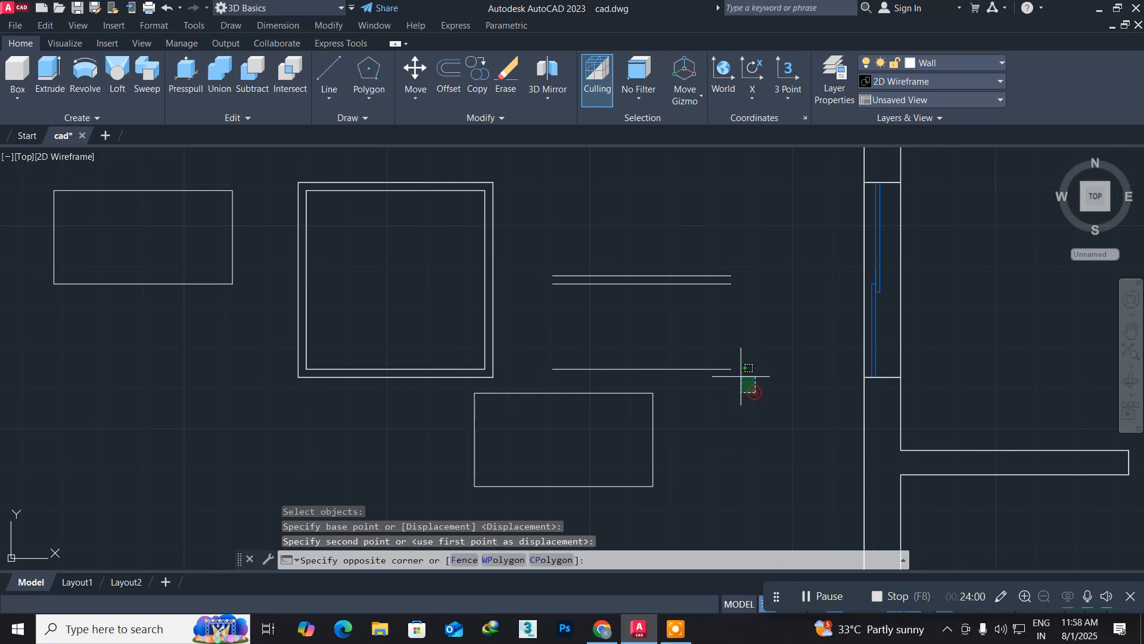
{"action": "left_click", "coordinate": [540, 251]}
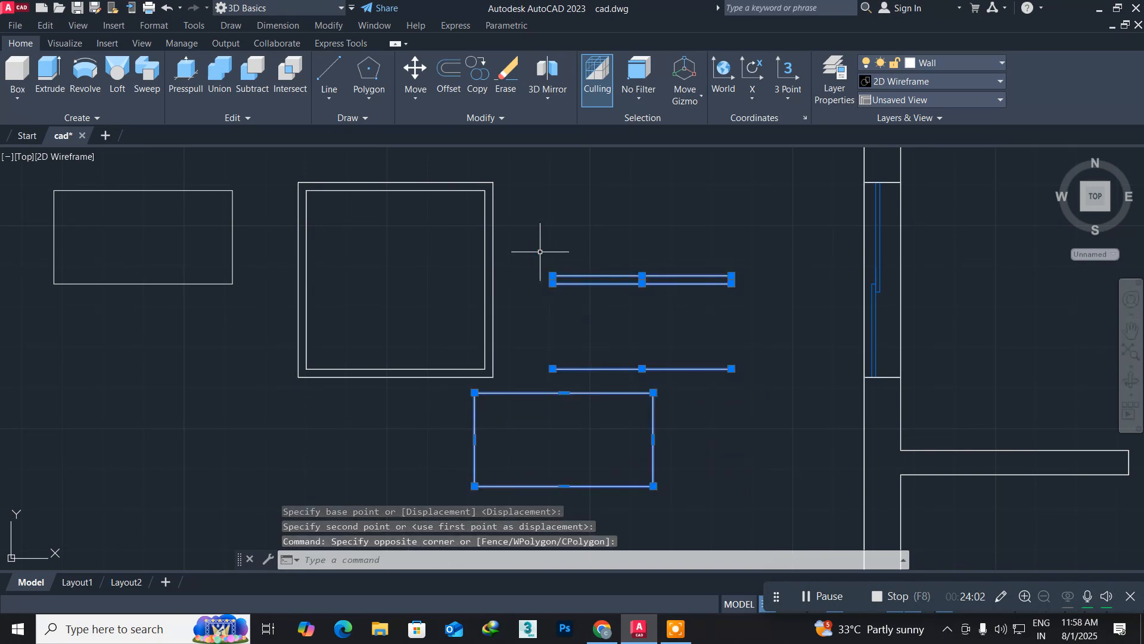
{"action": "key", "text": "Escape"}
{"action": "left_click", "coordinate": [529, 255]}
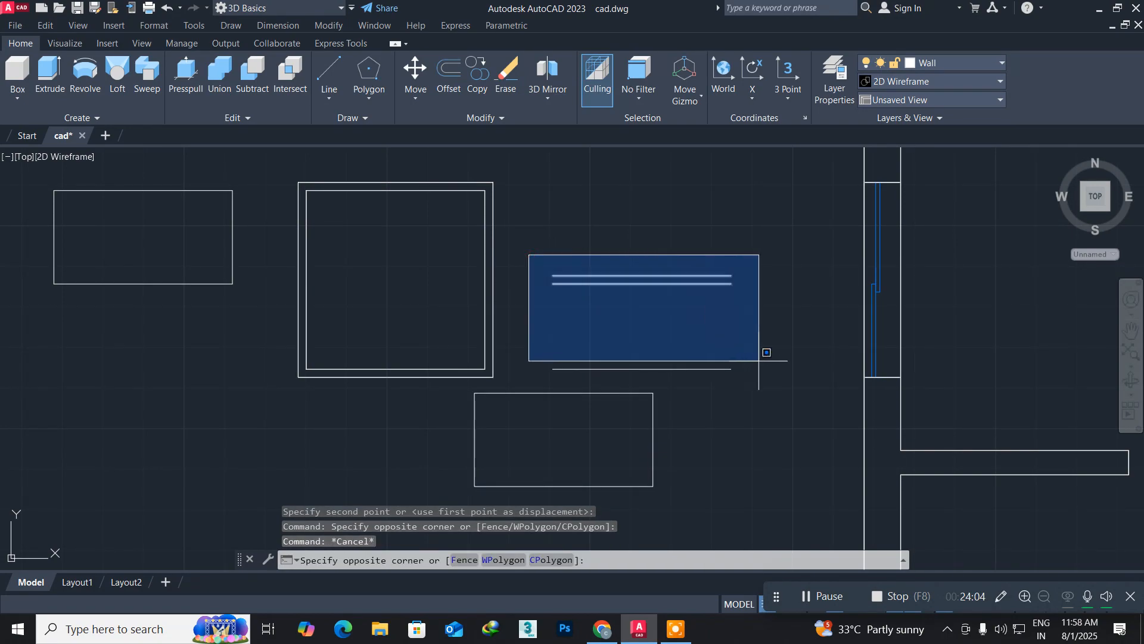
{"action": "left_click", "coordinate": [780, 381]}
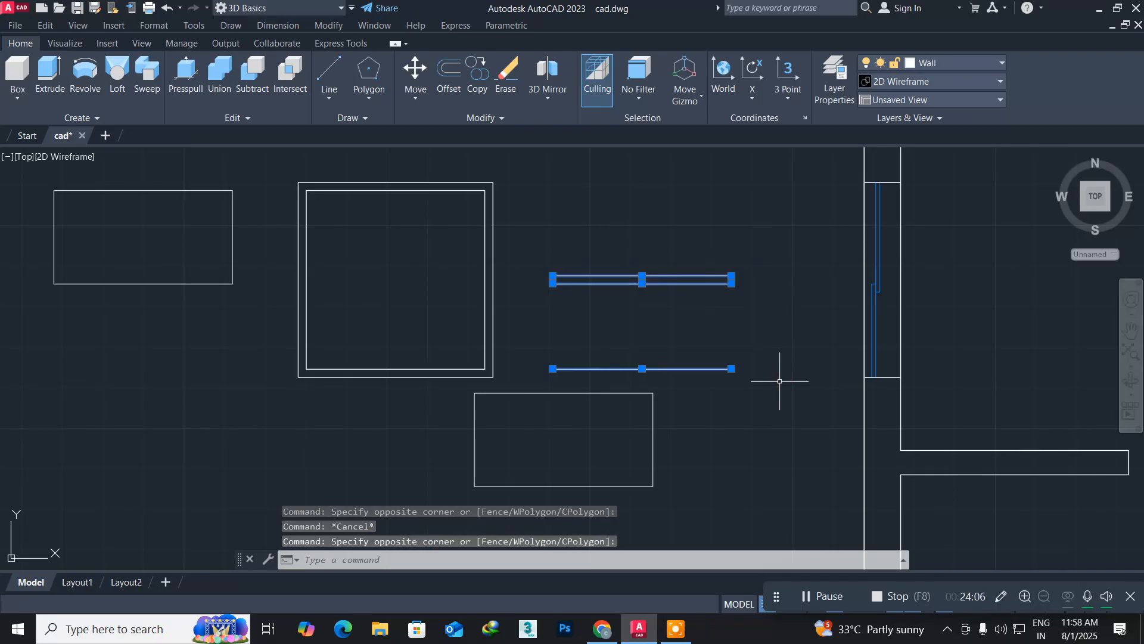
{"action": "key", "text": "Delete"}
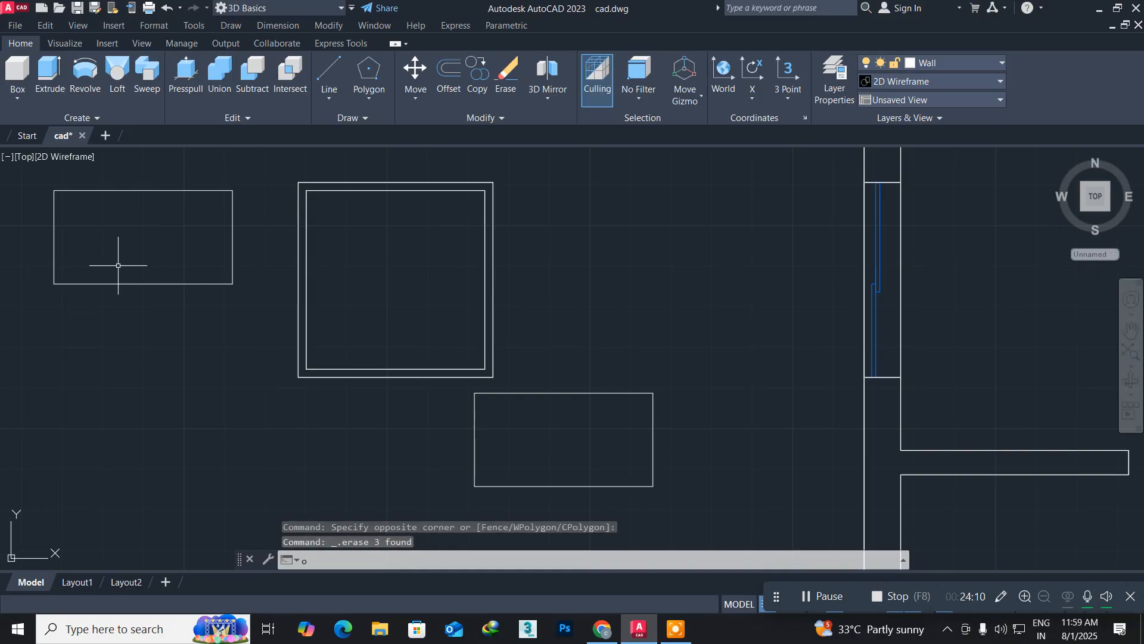
Offset both separated sash rectangles 2" inward
{"action": "type", "text": "o"}
{"action": "key", "text": "Return"}
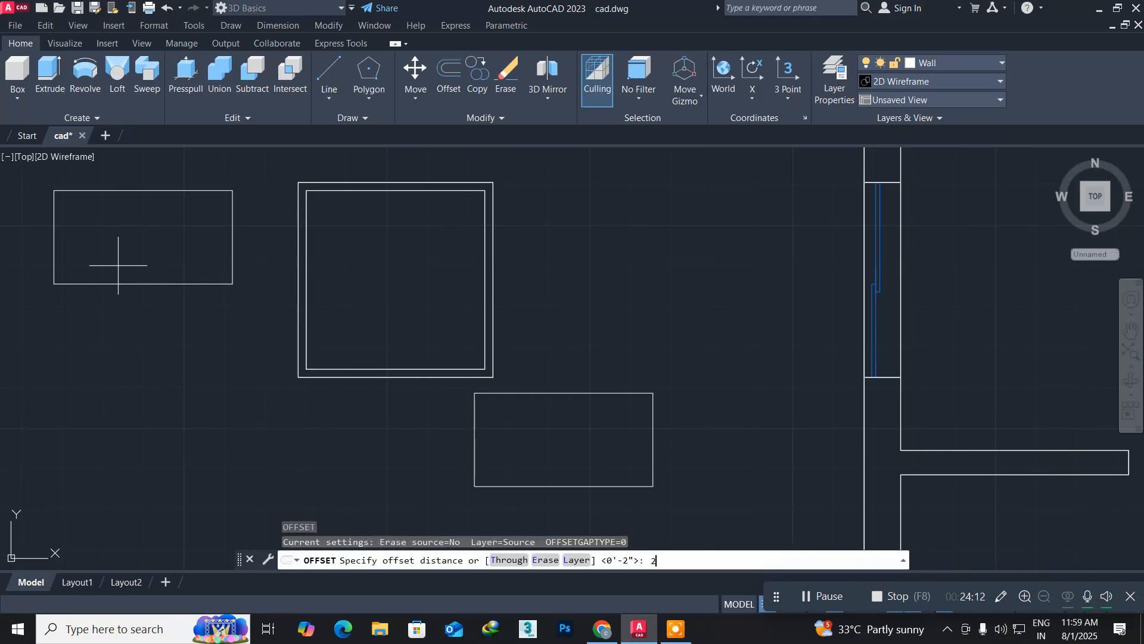
{"action": "key", "text": "Return"}
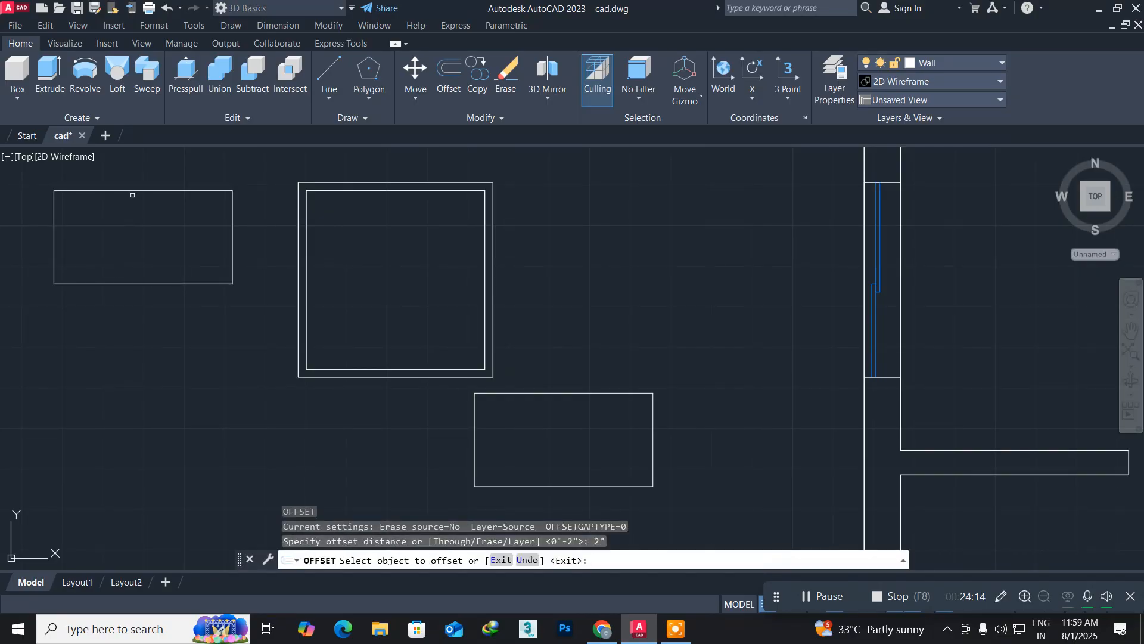
{"action": "left_click", "coordinate": [132, 195]}
{"action": "left_click", "coordinate": [132, 208]}
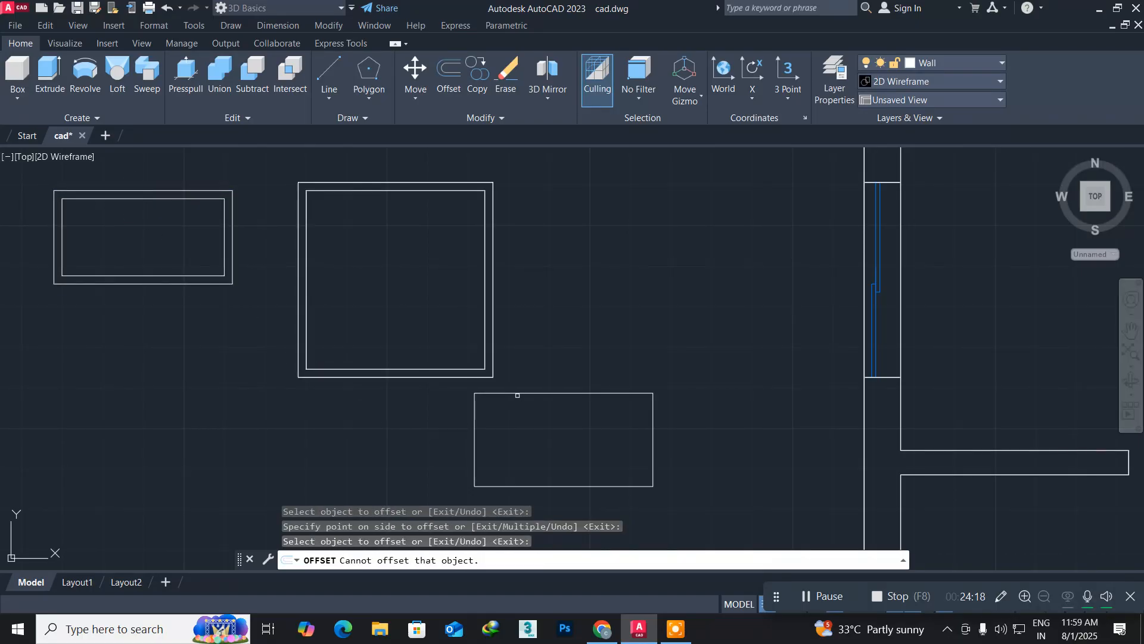
{"action": "left_click", "coordinate": [518, 394]}
{"action": "left_click", "coordinate": [518, 403]}
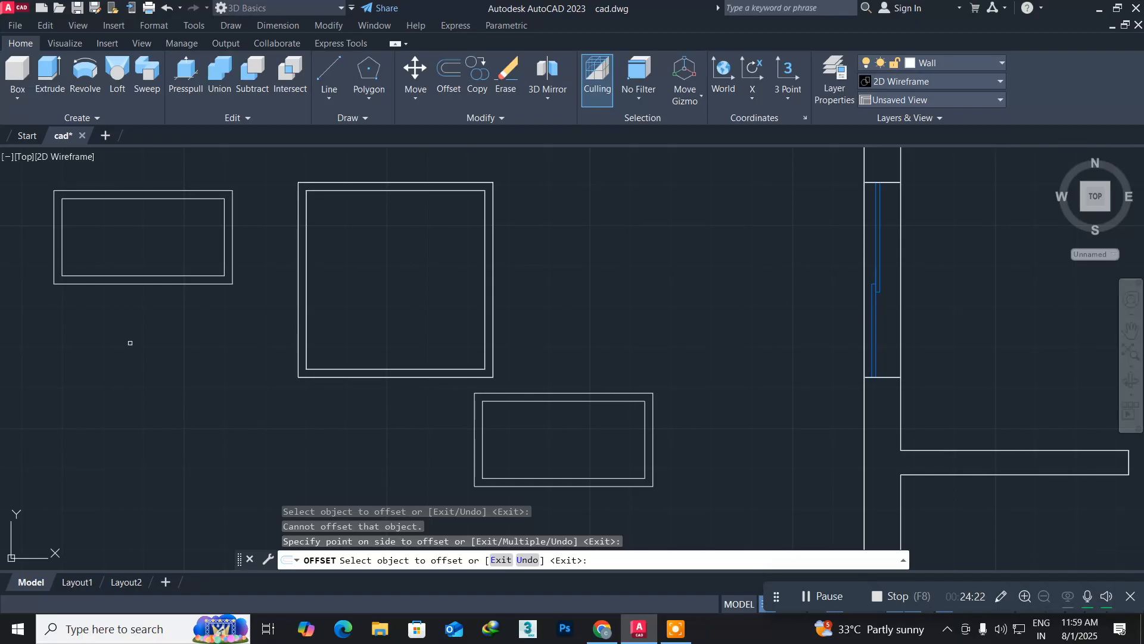
{"action": "scroll", "coordinate": [130, 343], "scroll_direction": "up", "scroll_amount": 2}
{"action": "mouse_move", "coordinate": [130, 343]}
{"action": "middle_mouse_down"}
{"action": "mouse_move", "coordinate": [177, 350]}
{"action": "mouse_move", "coordinate": [263, 395]}
{"action": "mouse_move", "coordinate": [267, 429]}
{"action": "middle_mouse_up"}
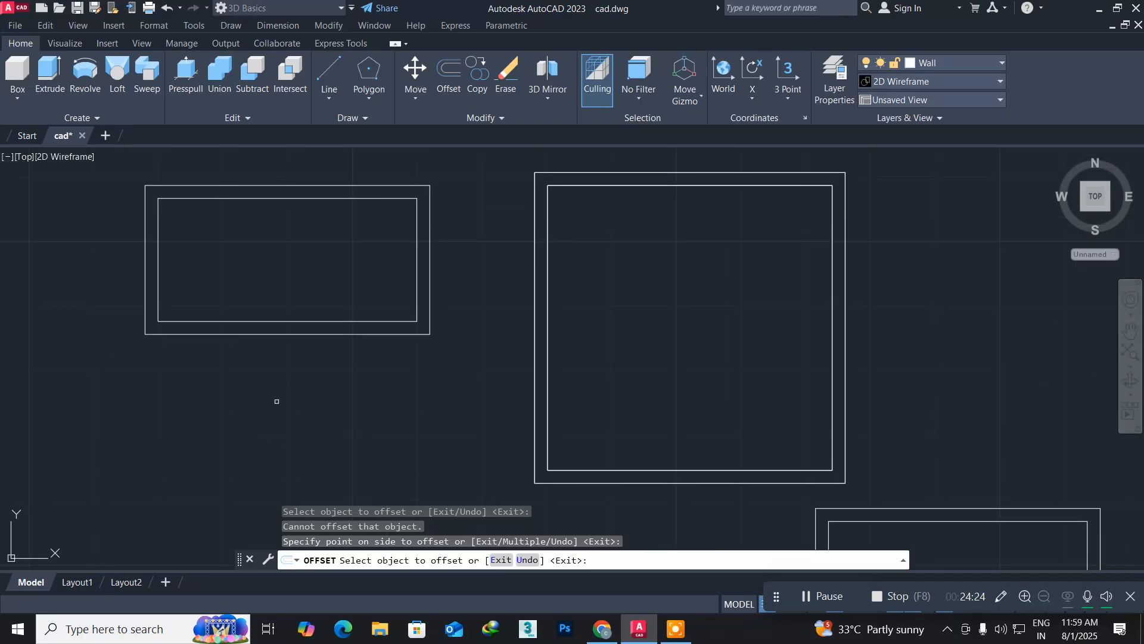
{"action": "scroll", "coordinate": [277, 401], "scroll_direction": "down", "scroll_amount": 2}
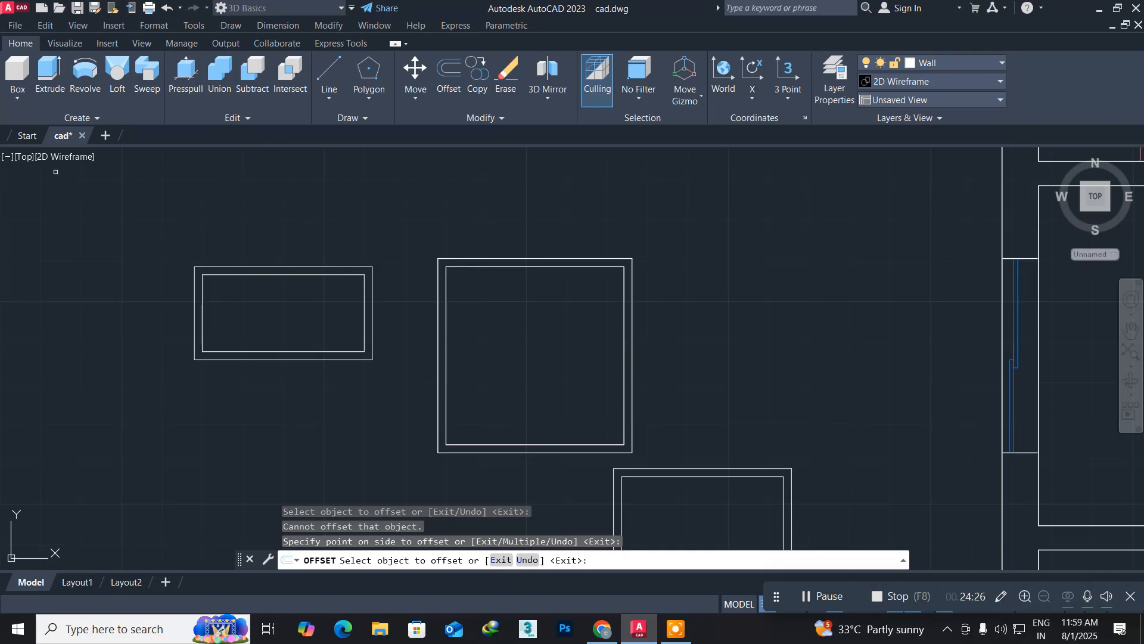
{"action": "key", "text": "Escape"}
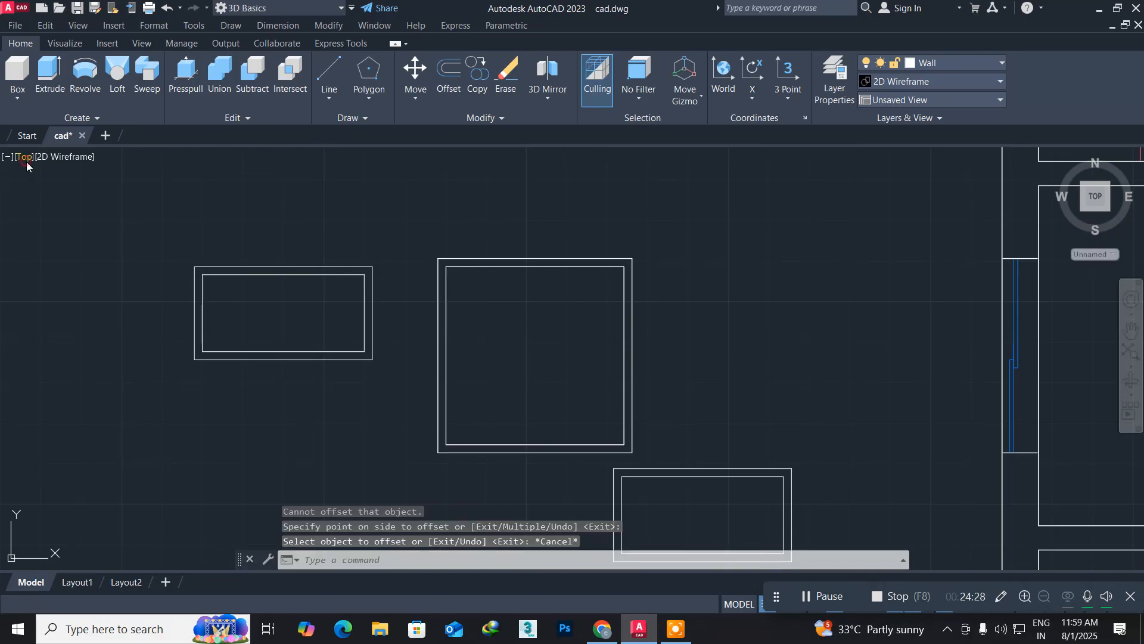
Switch the model to the SW Isometric view
{"action": "left_click", "coordinate": [27, 161]}
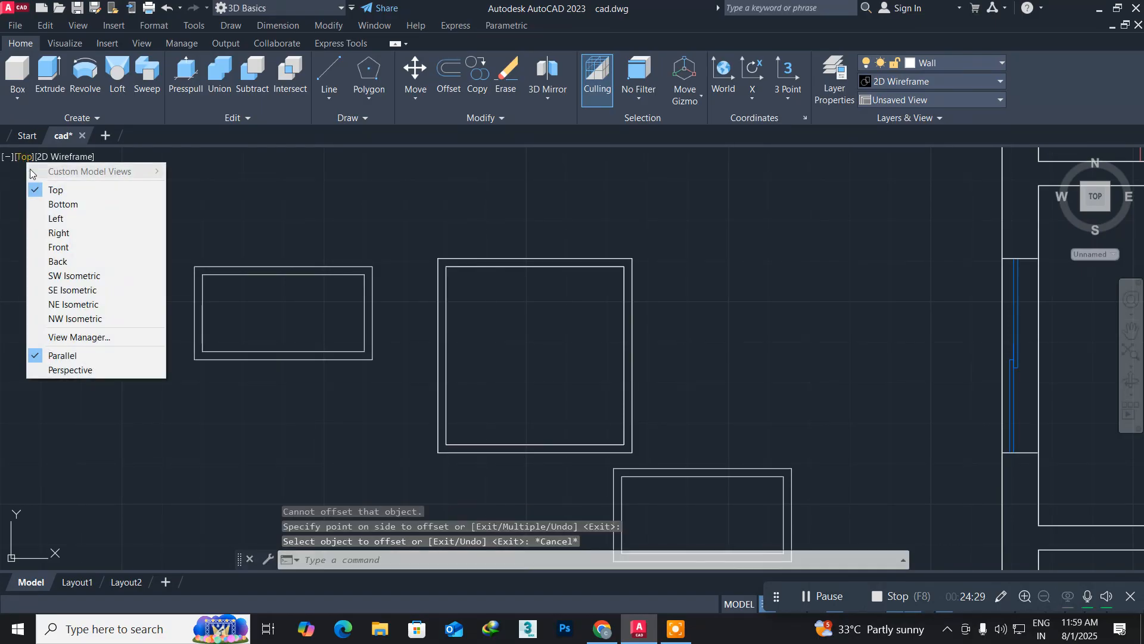
{"action": "left_click", "coordinate": [87, 276]}
{"action": "scroll", "coordinate": [440, 482], "scroll_direction": "up", "scroll_amount": 2}
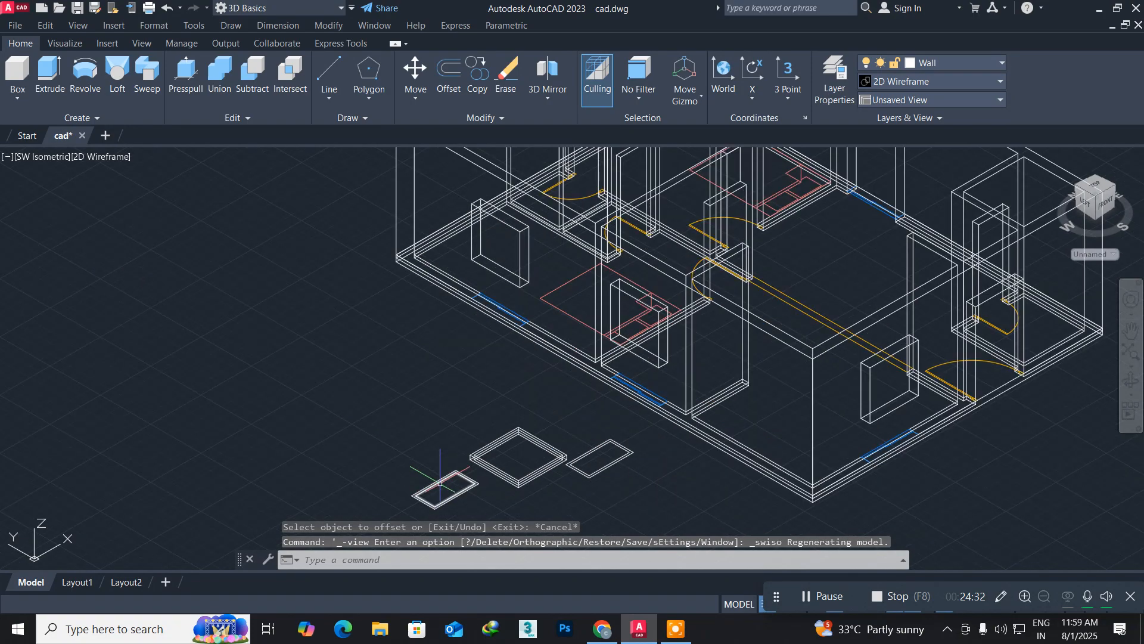
{"action": "scroll", "coordinate": [440, 484], "scroll_direction": "up", "scroll_amount": 2}
{"action": "middle_click_drag", "start_coordinate": [438, 484], "coordinate": [272, 341]}
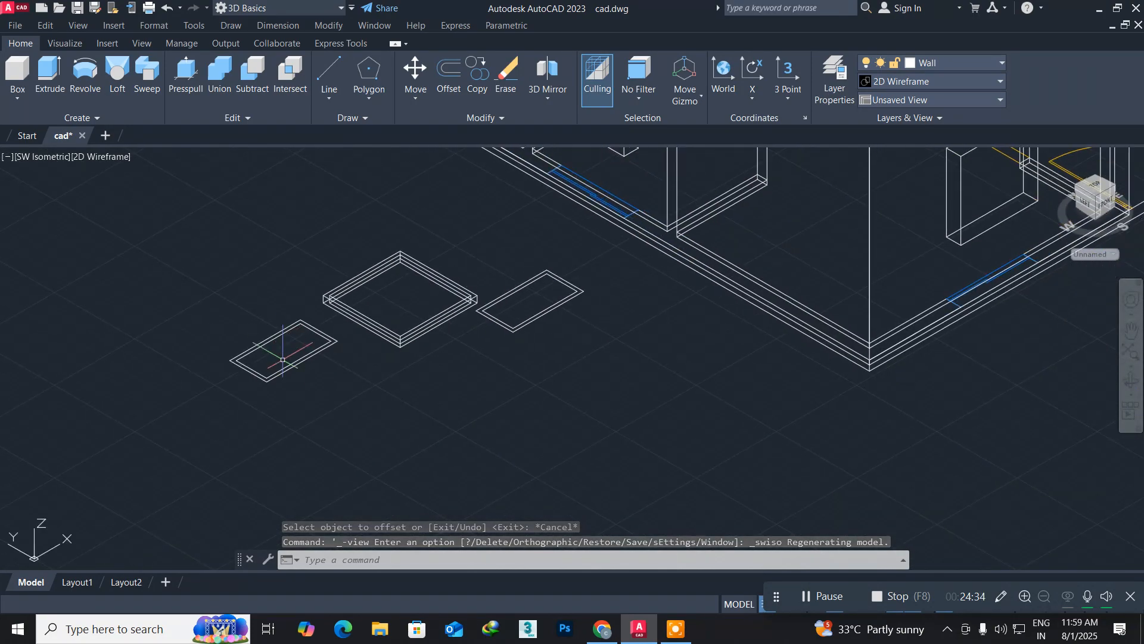
{"action": "scroll", "coordinate": [283, 359], "scroll_direction": "up", "scroll_amount": 5}
{"action": "scroll", "coordinate": [209, 353], "scroll_direction": "down", "scroll_amount": 1}
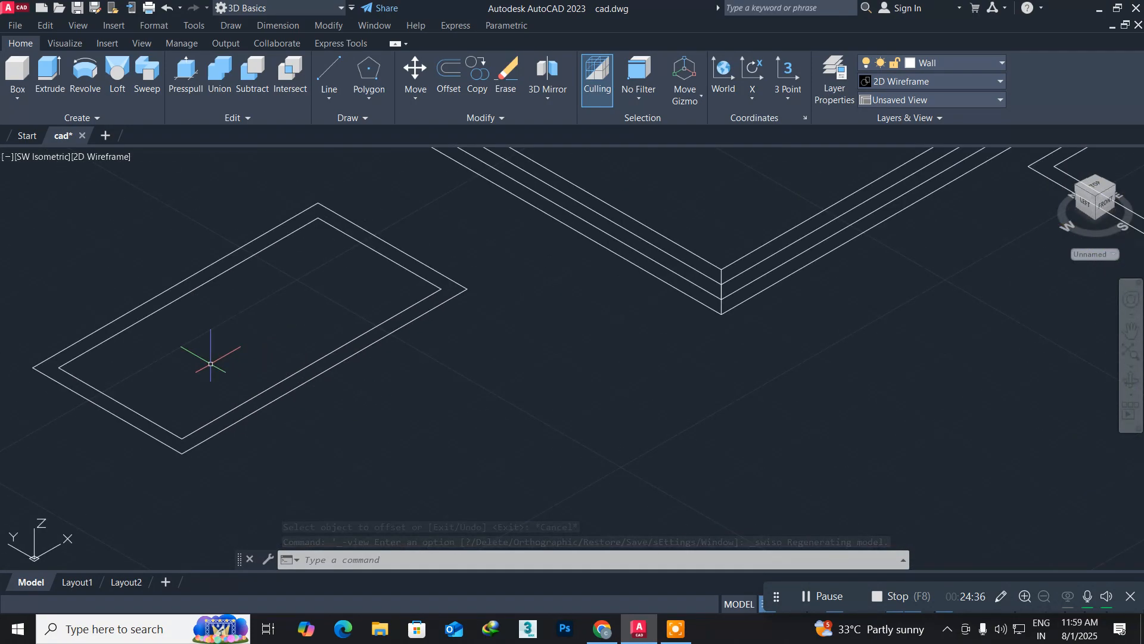
Extrude the outer and inner rectangles of the first sash to a height of 2"
{"action": "type", "text": "ext"}
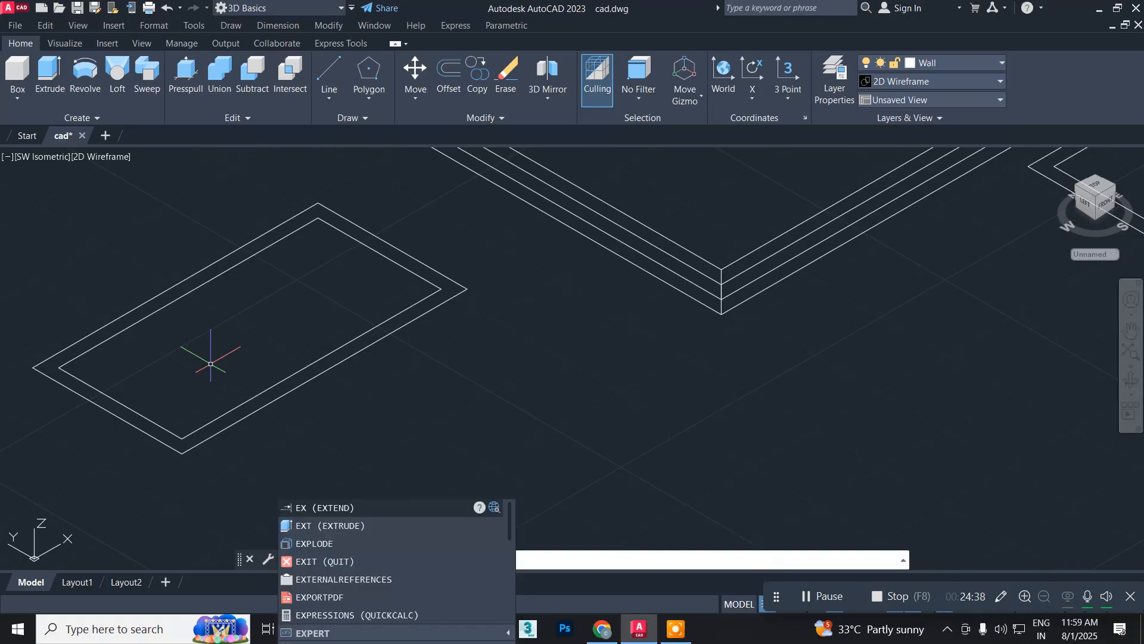
{"action": "key", "text": "Return"}
{"action": "left_click", "coordinate": [115, 354]}
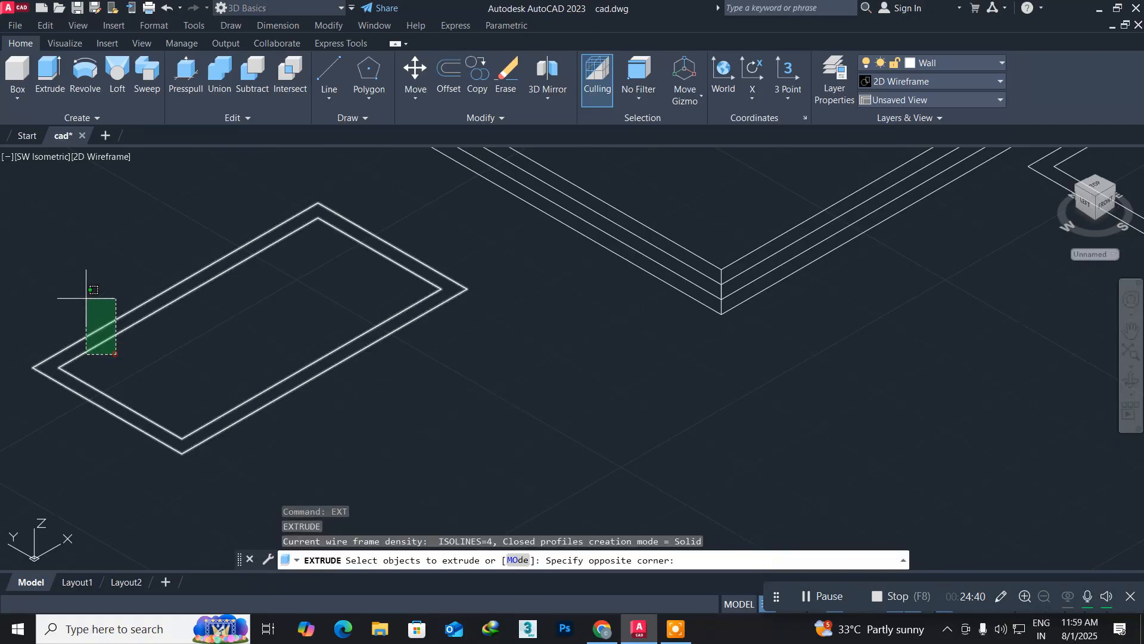
{"action": "left_click", "coordinate": [84, 292]}
{"action": "key", "text": "Return"}
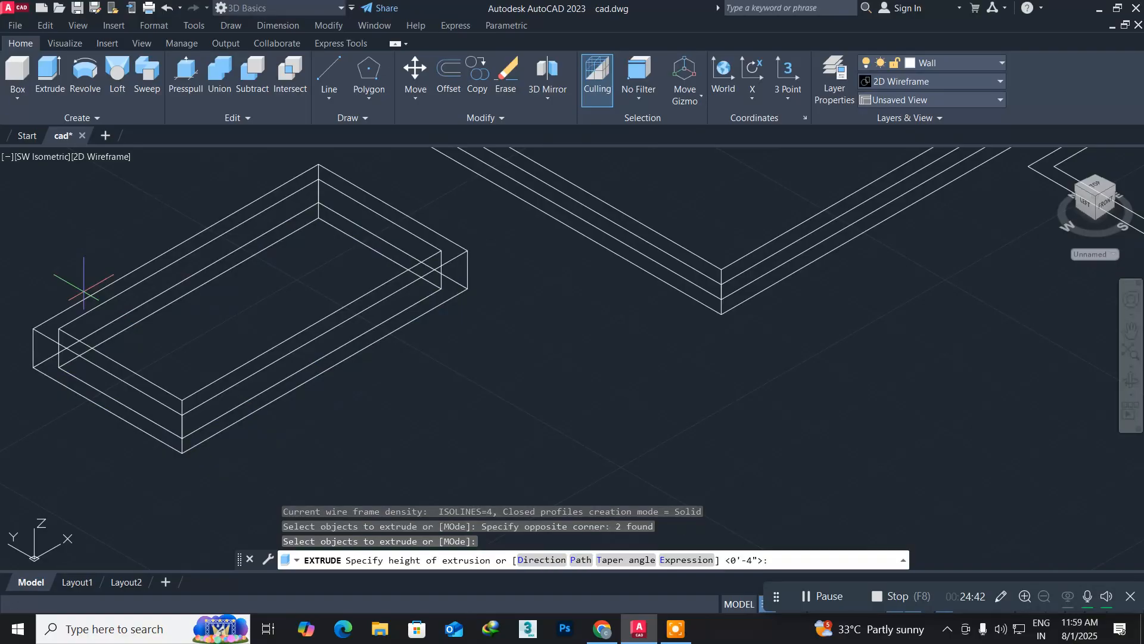
{"action": "type", "text": "2\""}
{"action": "key", "text": "Return"}
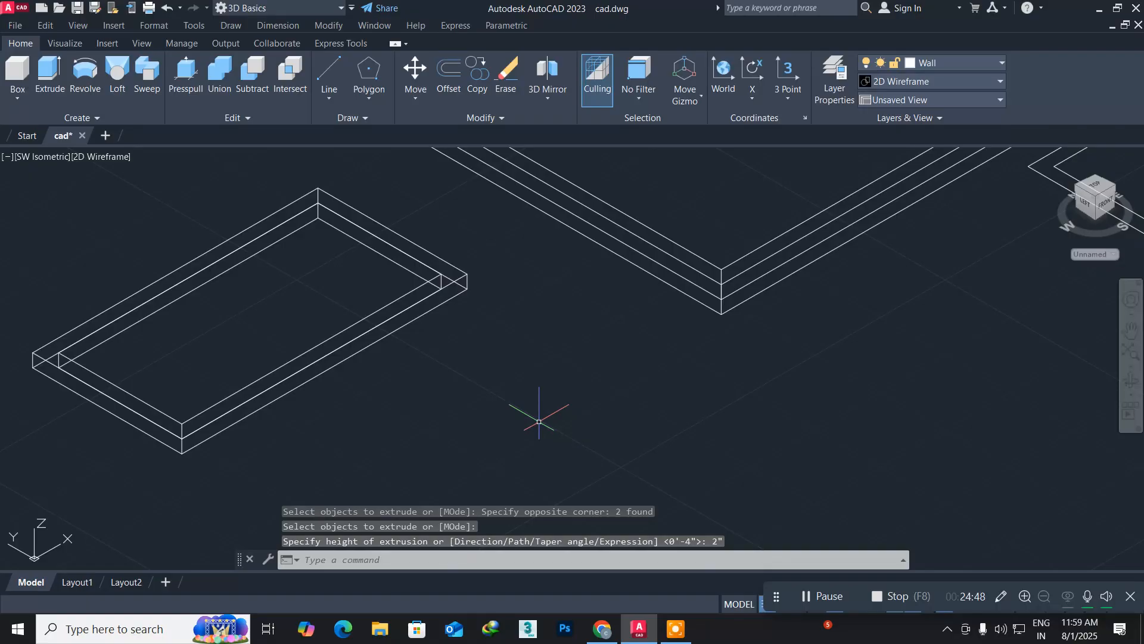
{"action": "type", "text": "sub"}
{"action": "key", "text": "Return"}
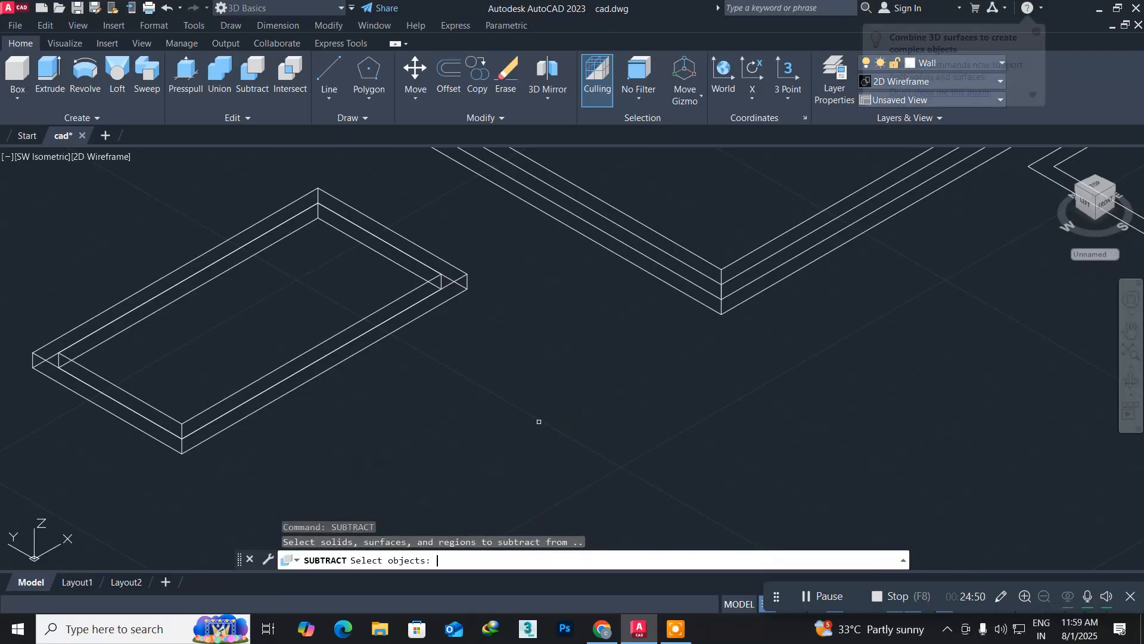
{"action": "left_click", "coordinate": [82, 324]}
{"action": "key", "text": "Return"}
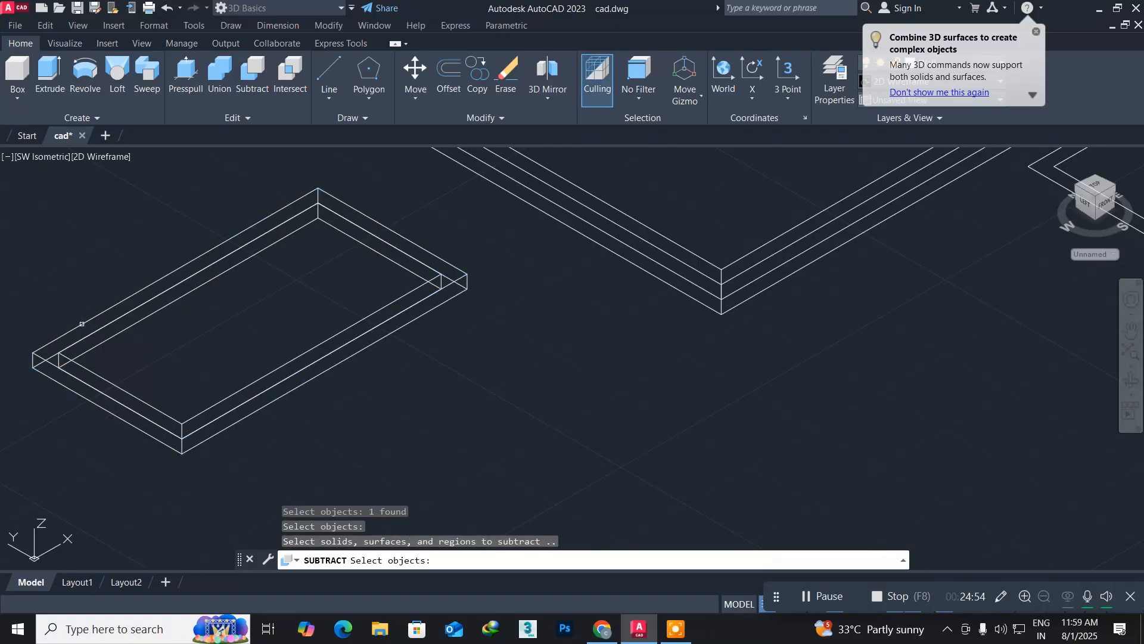
{"action": "left_click", "coordinate": [82, 340]}
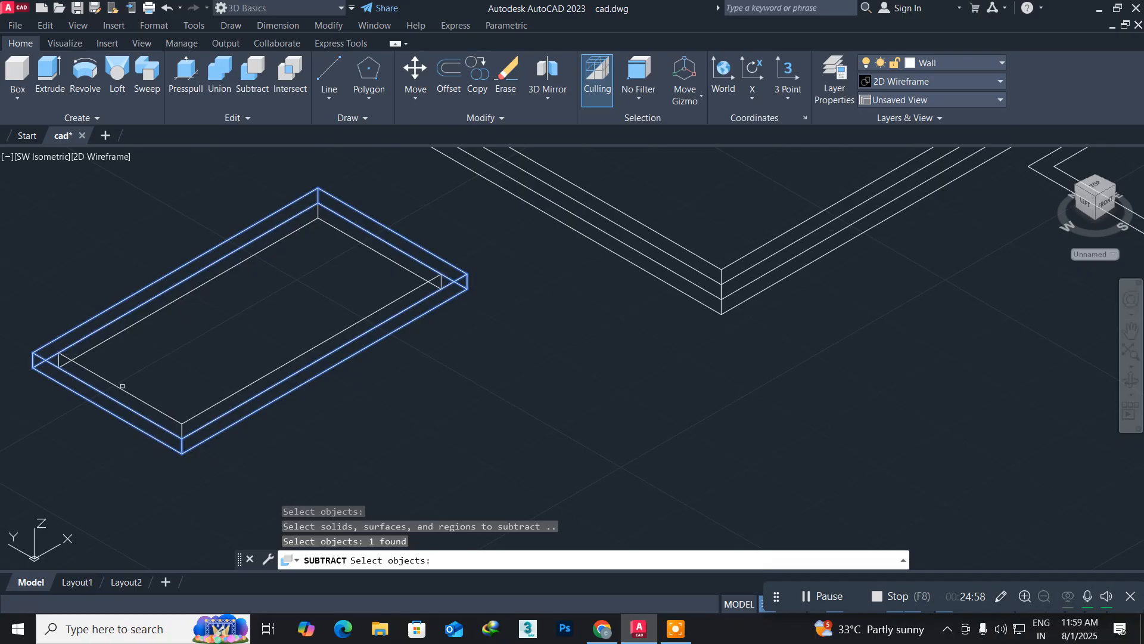
{"action": "key", "text": "Escape"}
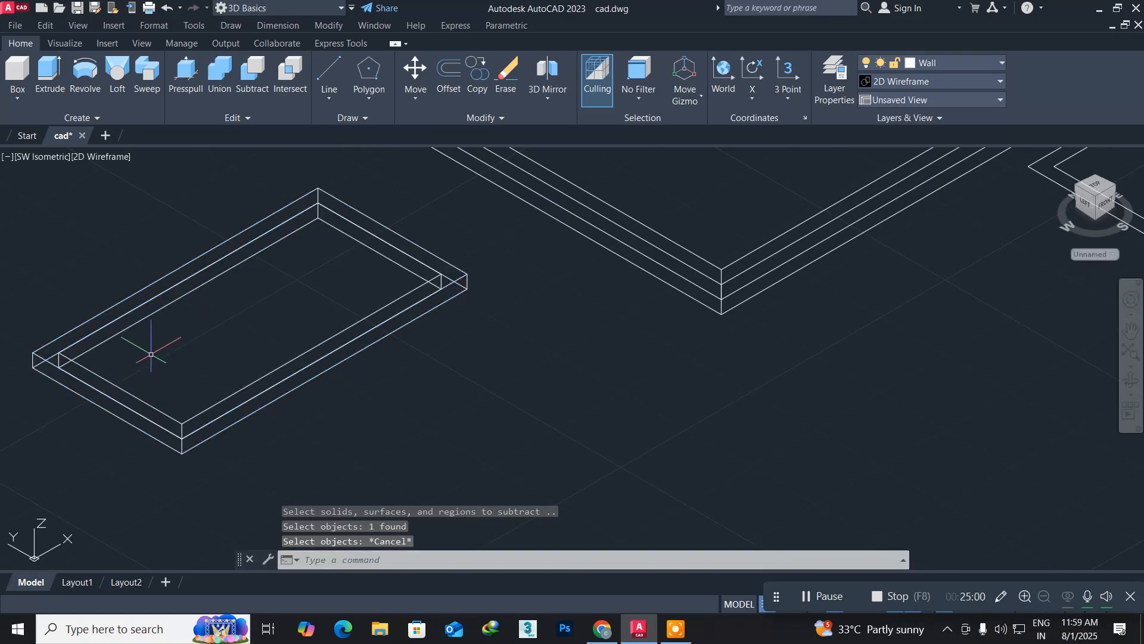
Subtract the inner solid from the outer solid of the first sash and set the visual style to Realistic
{"action": "type", "text": "su"}
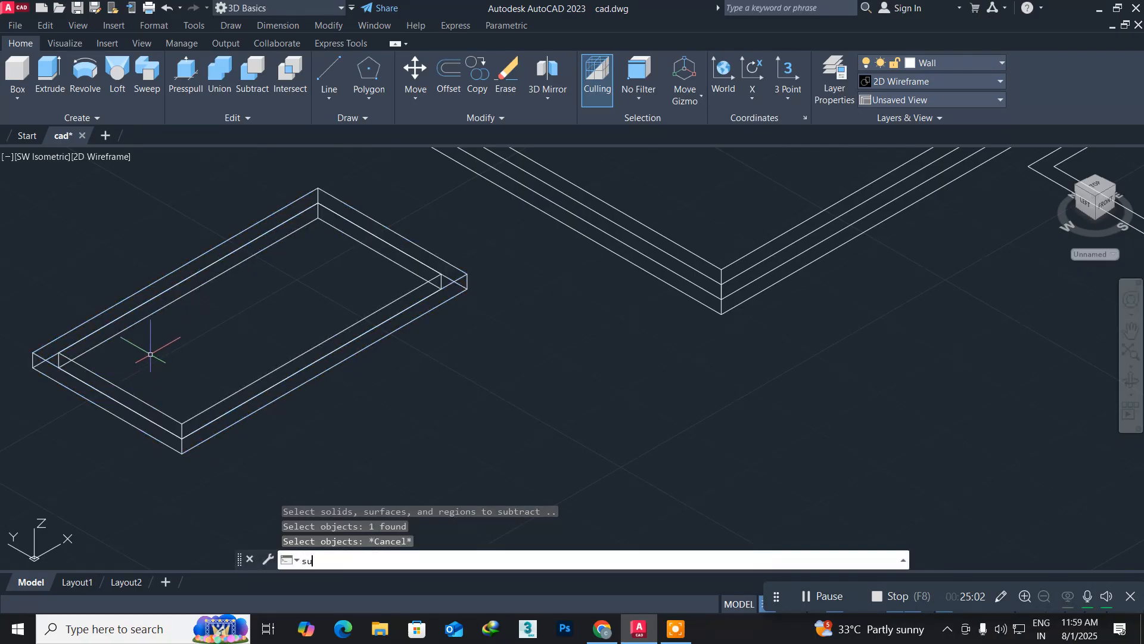
{"action": "type", "text": "btract"}
{"action": "key", "text": "Return"}
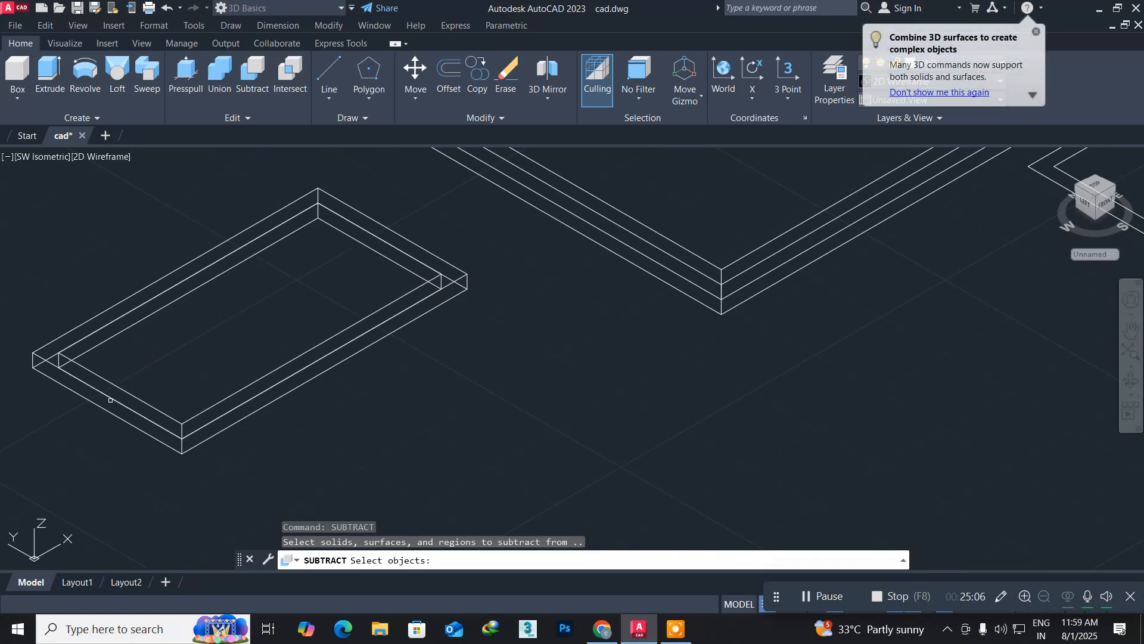
{"action": "left_click", "coordinate": [110, 397]}
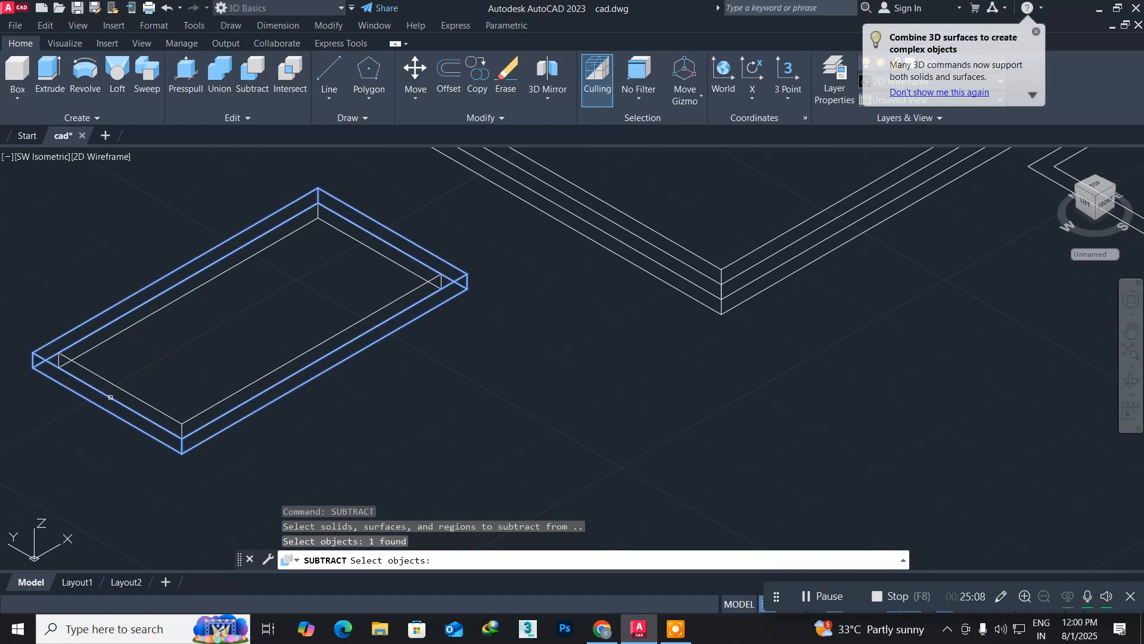
{"action": "key", "text": "Return"}
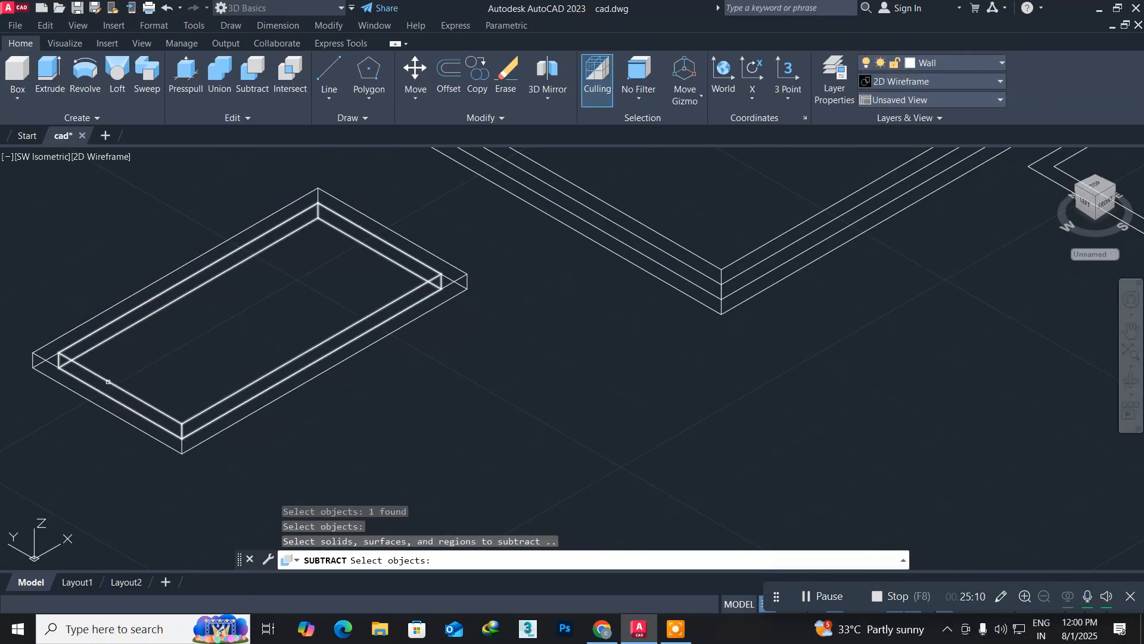
{"action": "left_click", "coordinate": [108, 381]}
{"action": "key", "text": "Return"}
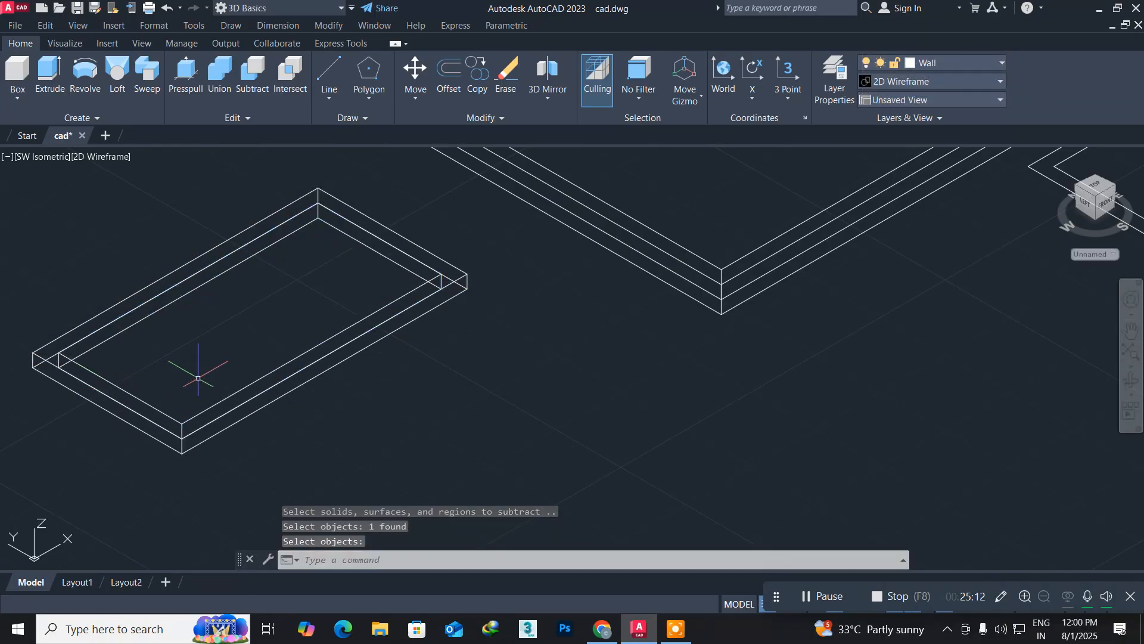
{"action": "left_click", "coordinate": [110, 158]}
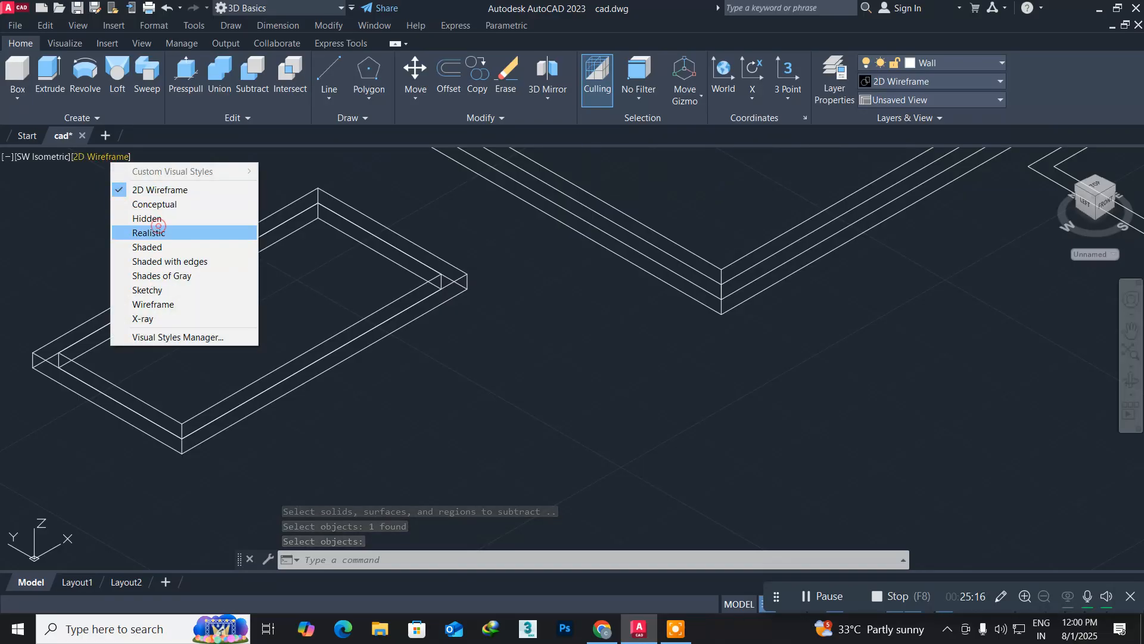
{"action": "left_click", "coordinate": [150, 232]}
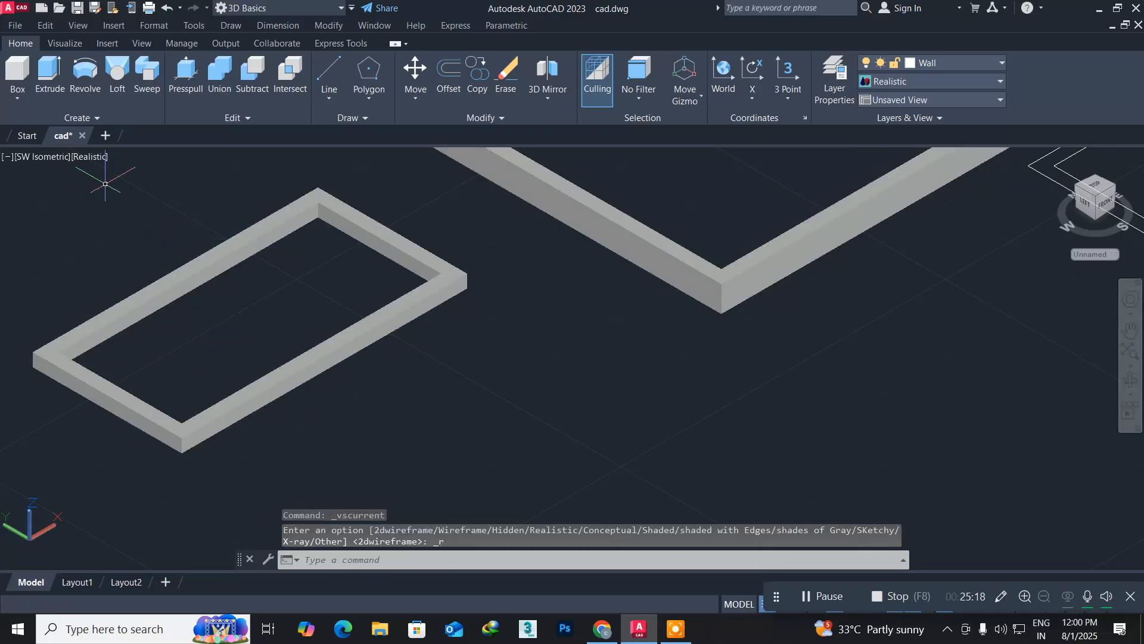
Set the visual style to 2D Wireframe and extrude the outer and inner rectangles of the second sash to a height of 2"
{"action": "left_click", "coordinate": [81, 156]}
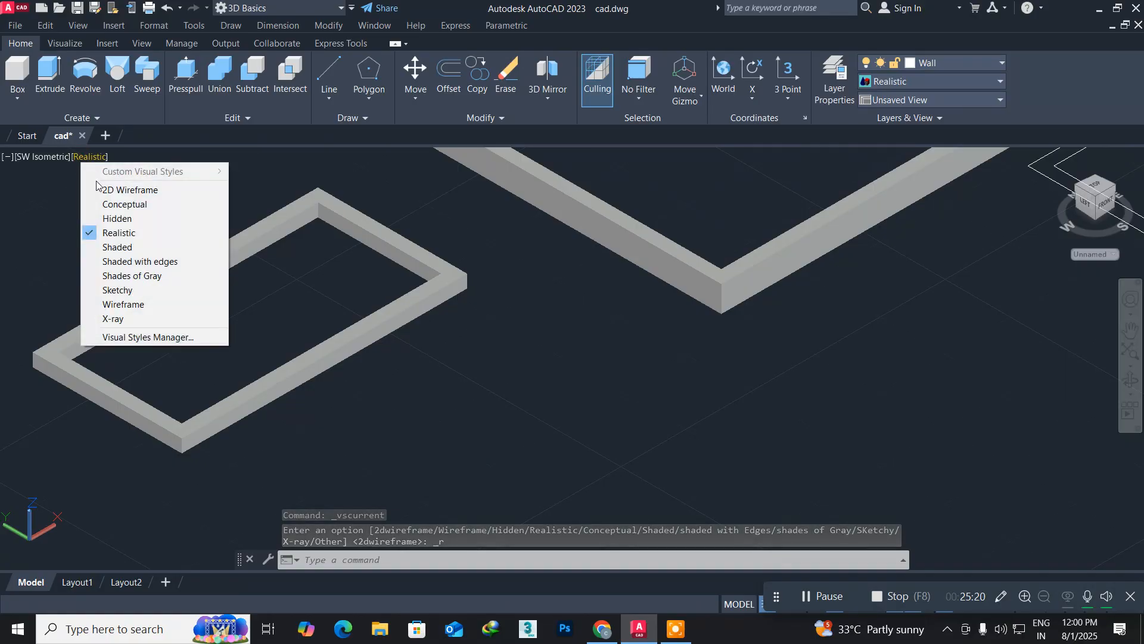
{"action": "left_click", "coordinate": [126, 187]}
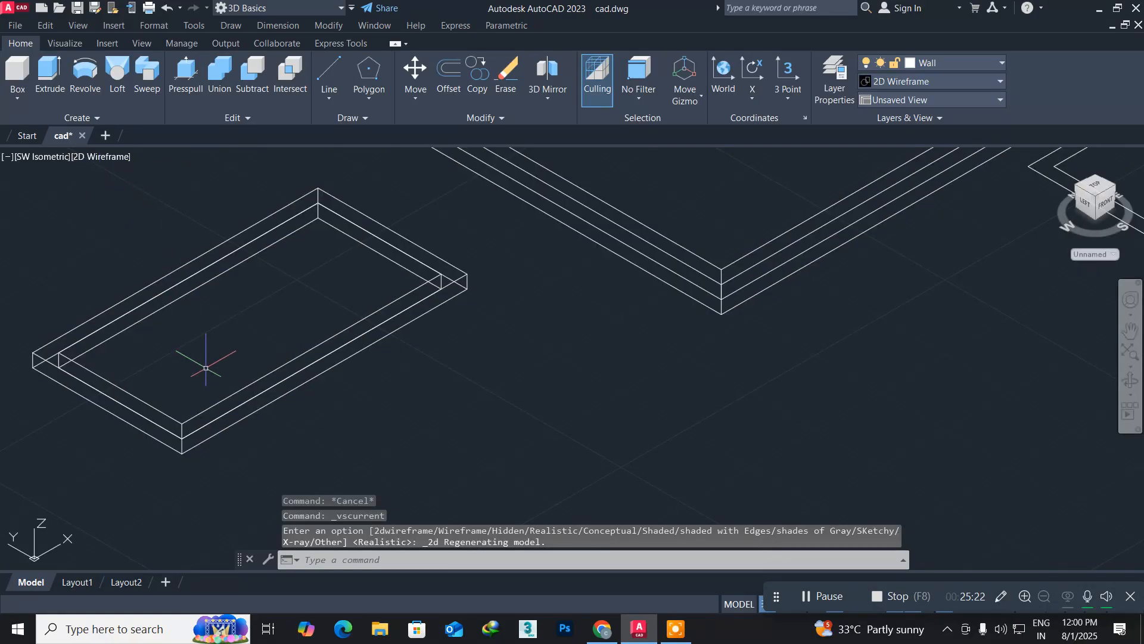
{"action": "scroll", "coordinate": [206, 368], "scroll_direction": "down", "scroll_amount": 4}
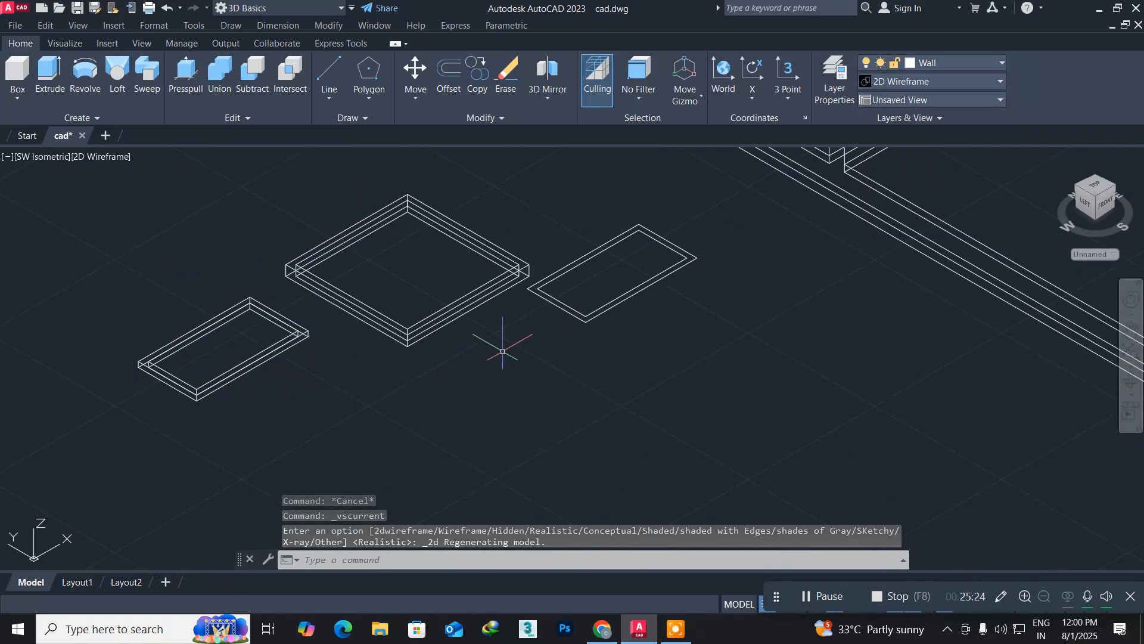
{"action": "middle_click_drag", "start_coordinate": [504, 345], "coordinate": [255, 401]}
{"action": "scroll", "coordinate": [297, 370], "scroll_direction": "up", "scroll_amount": 6}
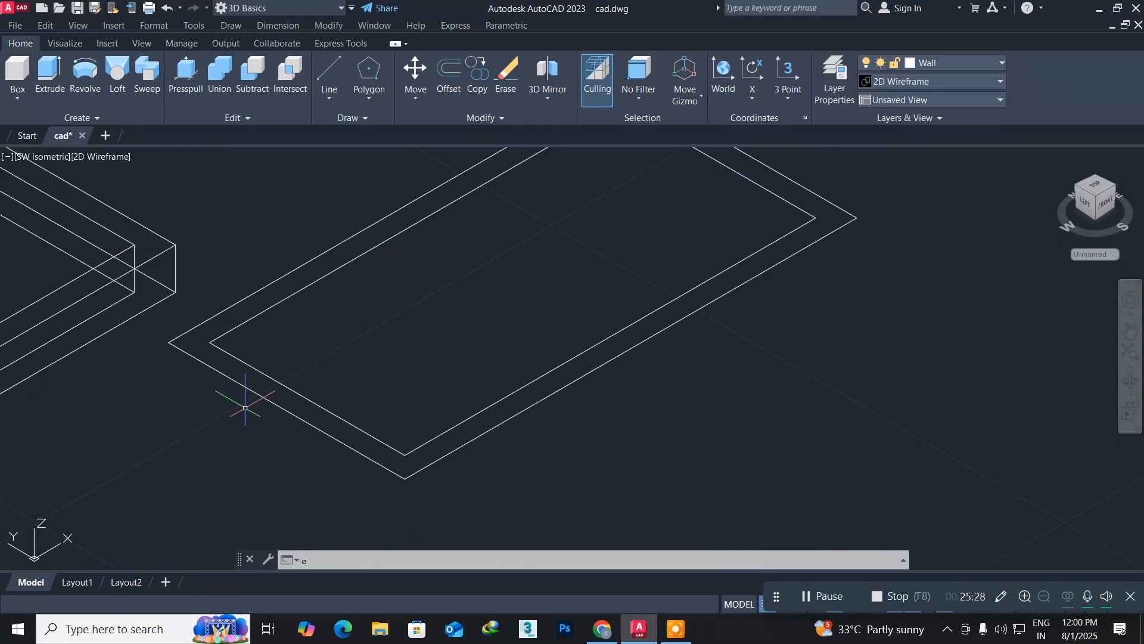
{"action": "type", "text": "xt"}
{"action": "key", "text": "Return"}
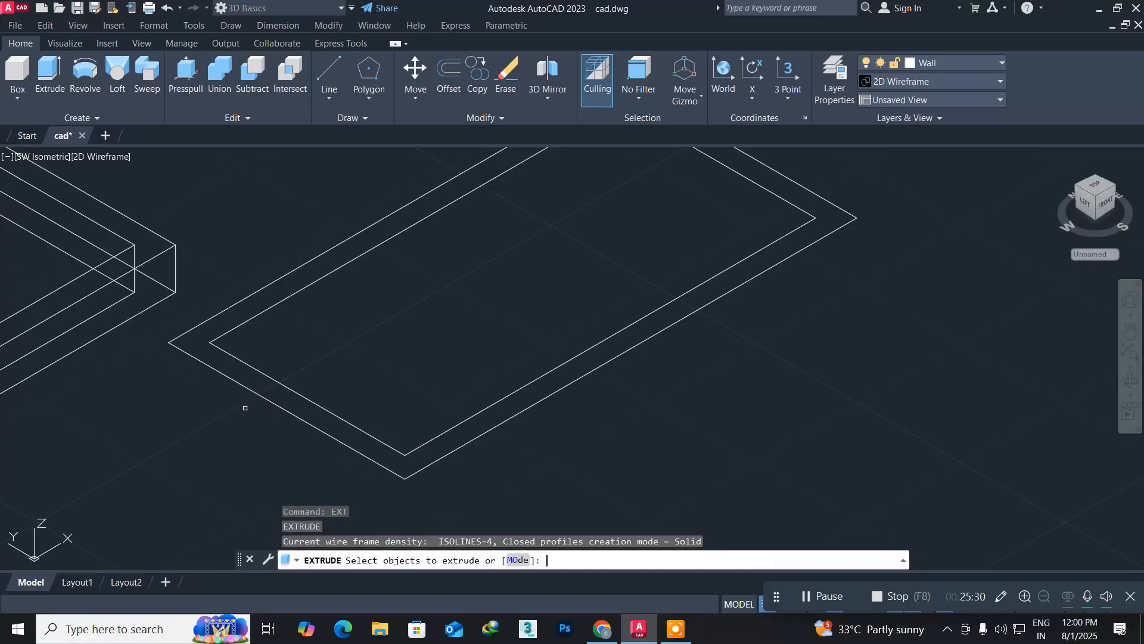
{"action": "left_click", "coordinate": [276, 435]}
{"action": "left_click", "coordinate": [253, 354]}
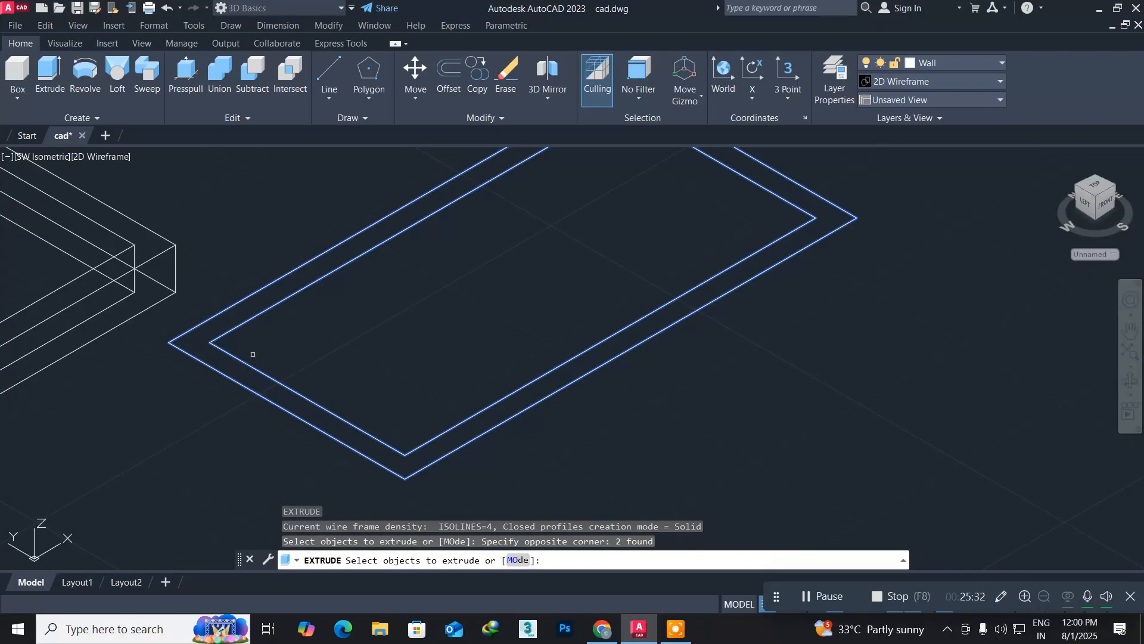
{"action": "key", "text": "Return"}
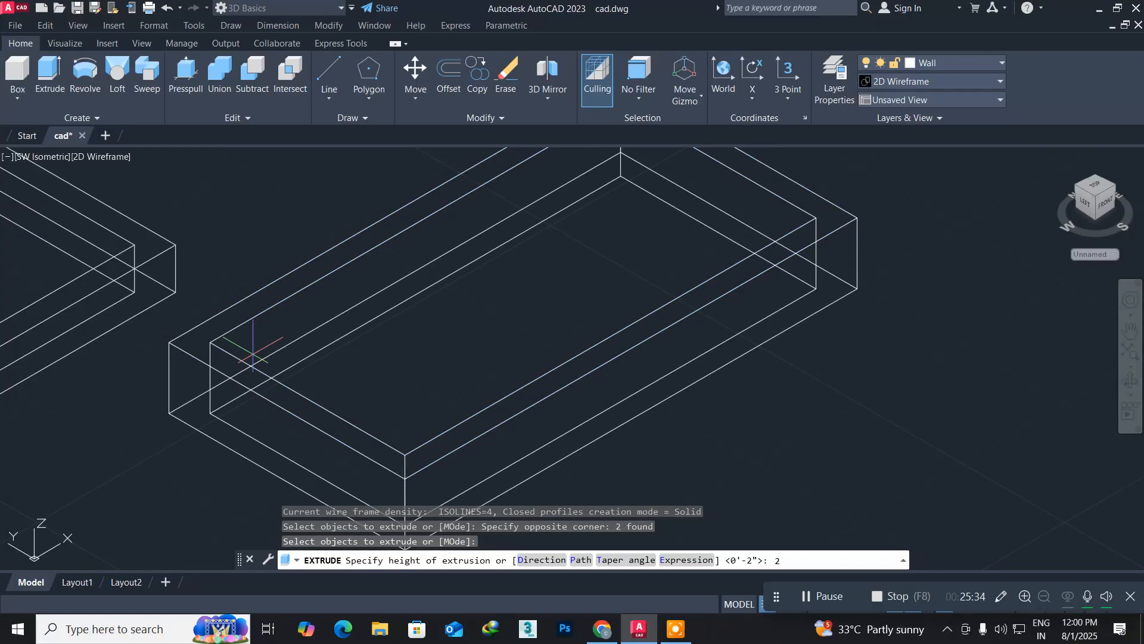
{"action": "key", "text": "Return"}
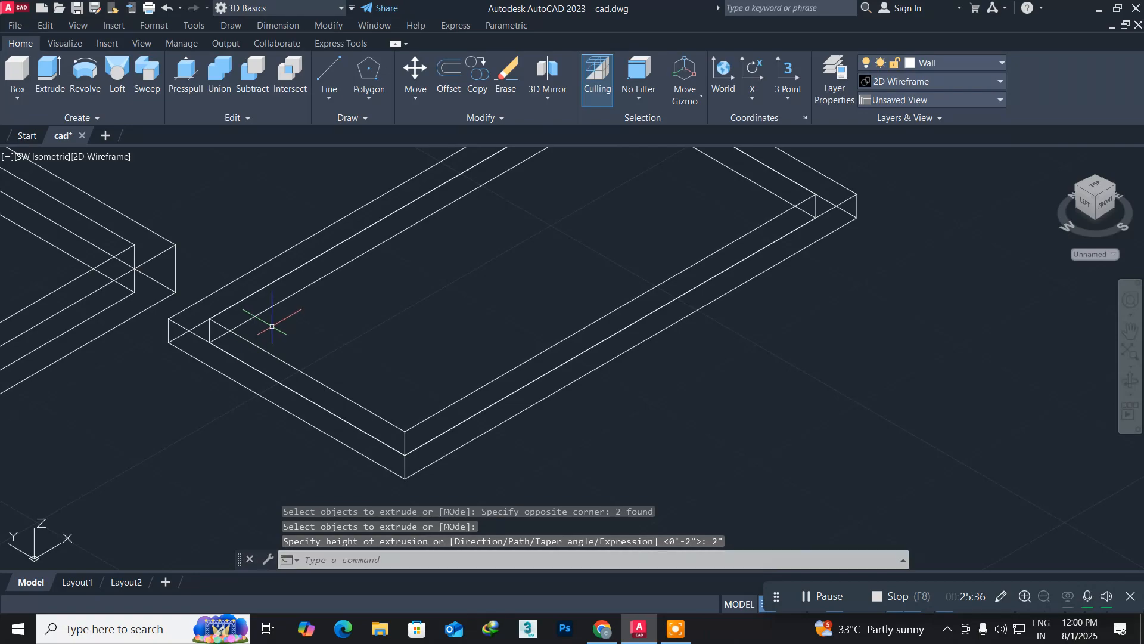
Subtract the inner solid from the outer solid of the second sash to make it a hollow frame
{"action": "type", "text": "SUBTRACT"}
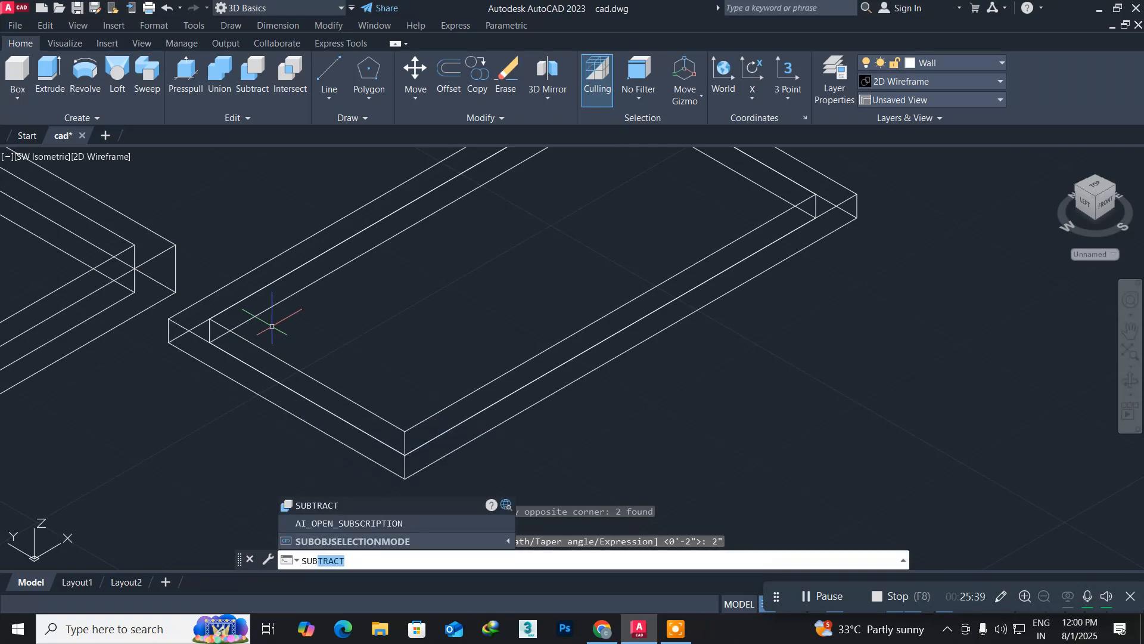
{"action": "key", "text": "Return"}
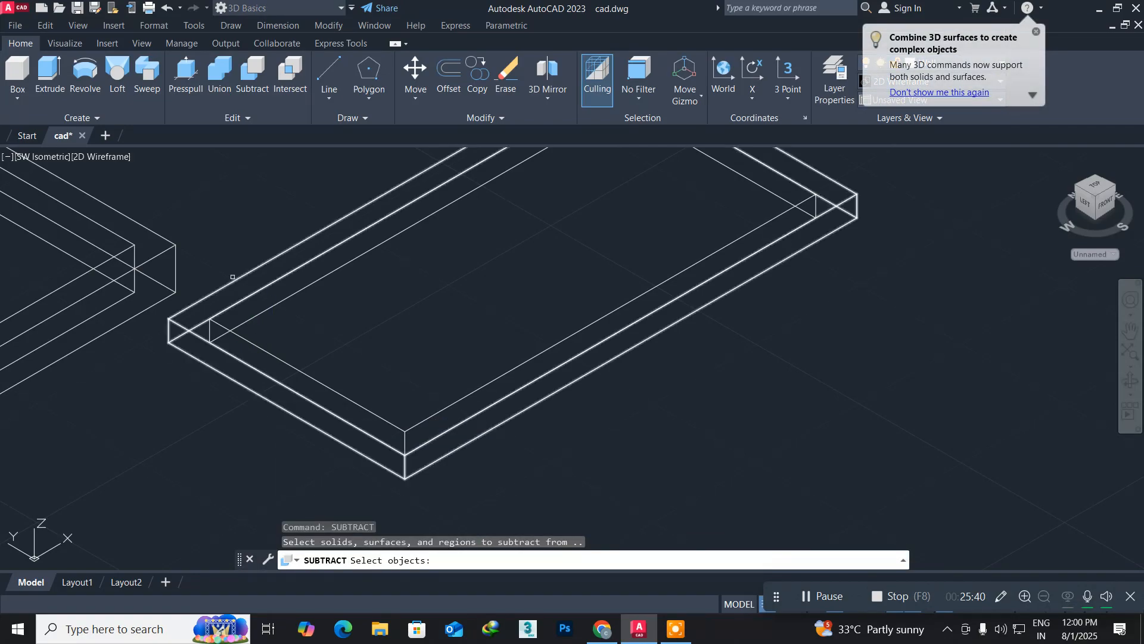
{"action": "left_click", "coordinate": [232, 276]}
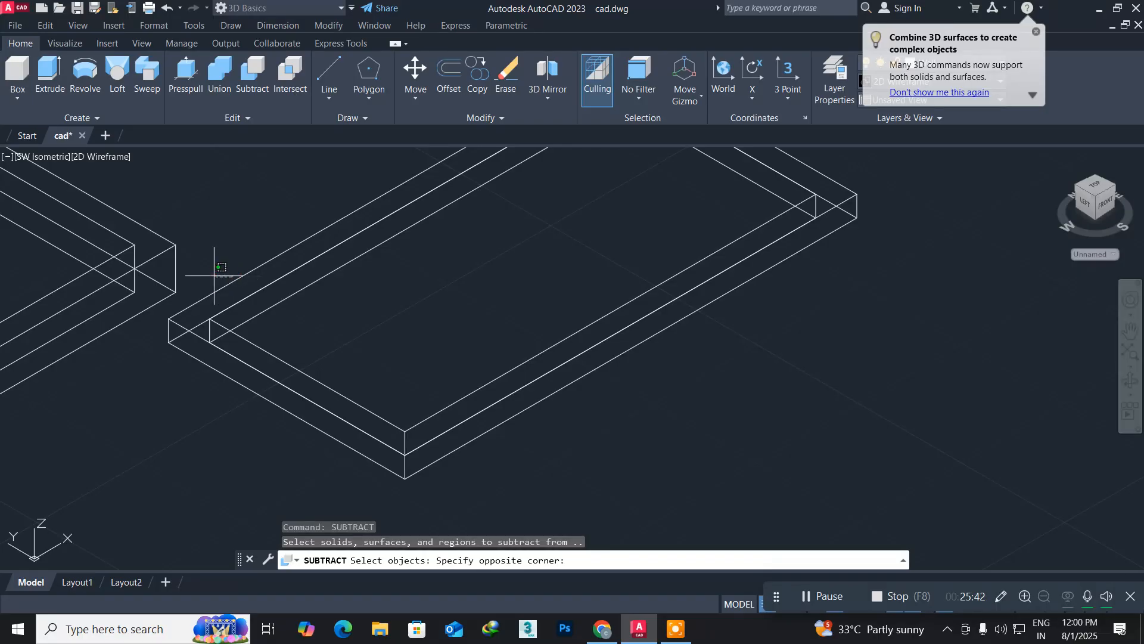
{"action": "left_click", "coordinate": [214, 276]}
{"action": "left_click", "coordinate": [223, 290]}
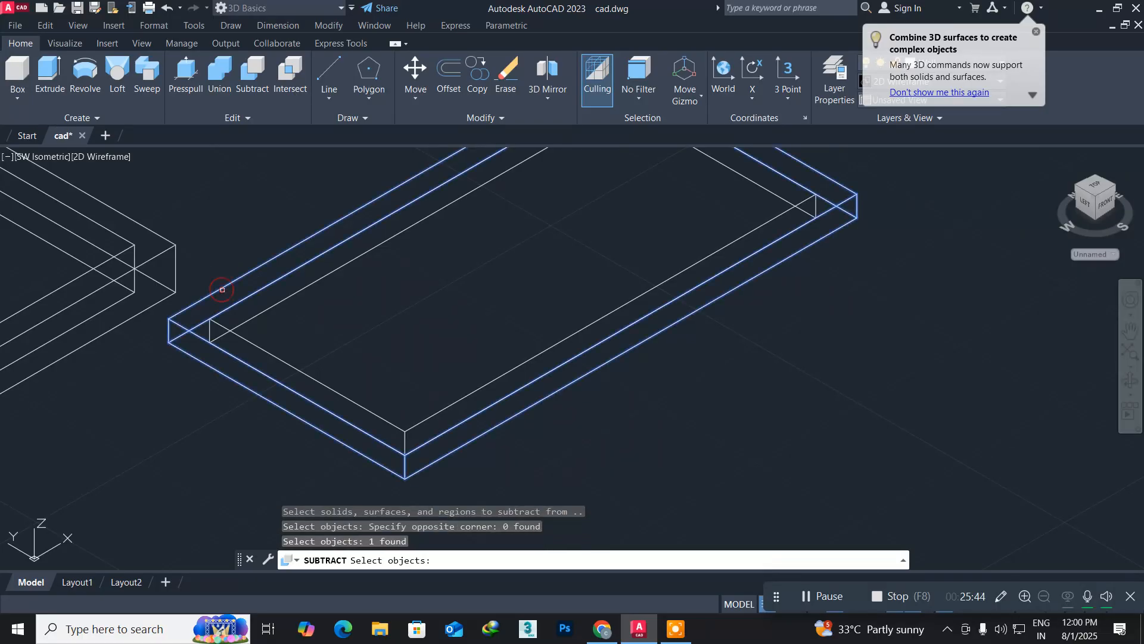
{"action": "key", "text": "Return"}
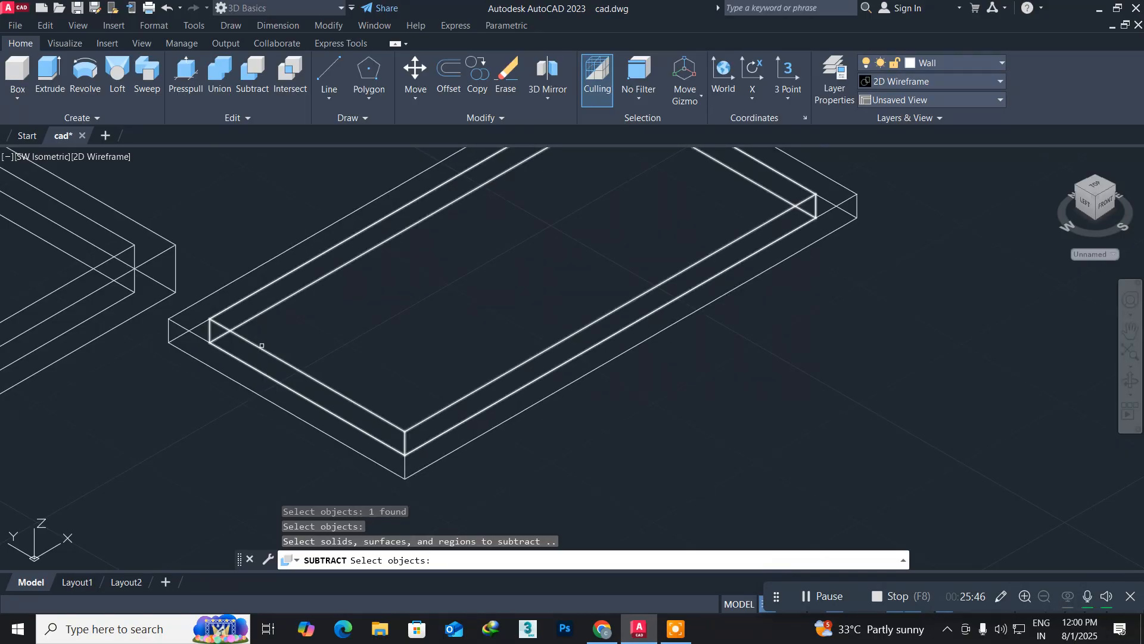
{"action": "left_click", "coordinate": [261, 345]}
{"action": "key", "text": "Return"}
{"action": "scroll", "coordinate": [271, 355], "scroll_direction": "down", "scroll_amount": 4}
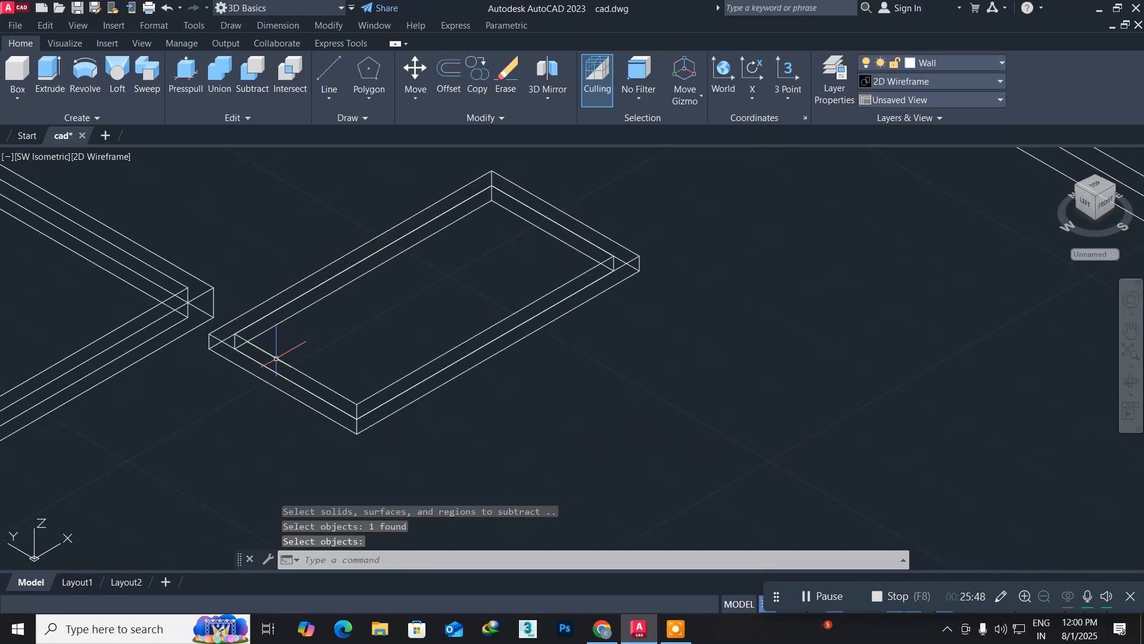
Switch to the Top view and draw a rectangle over the first sash's inner opening, from corner to opposite corner
{"action": "left_click", "coordinate": [23, 164]}
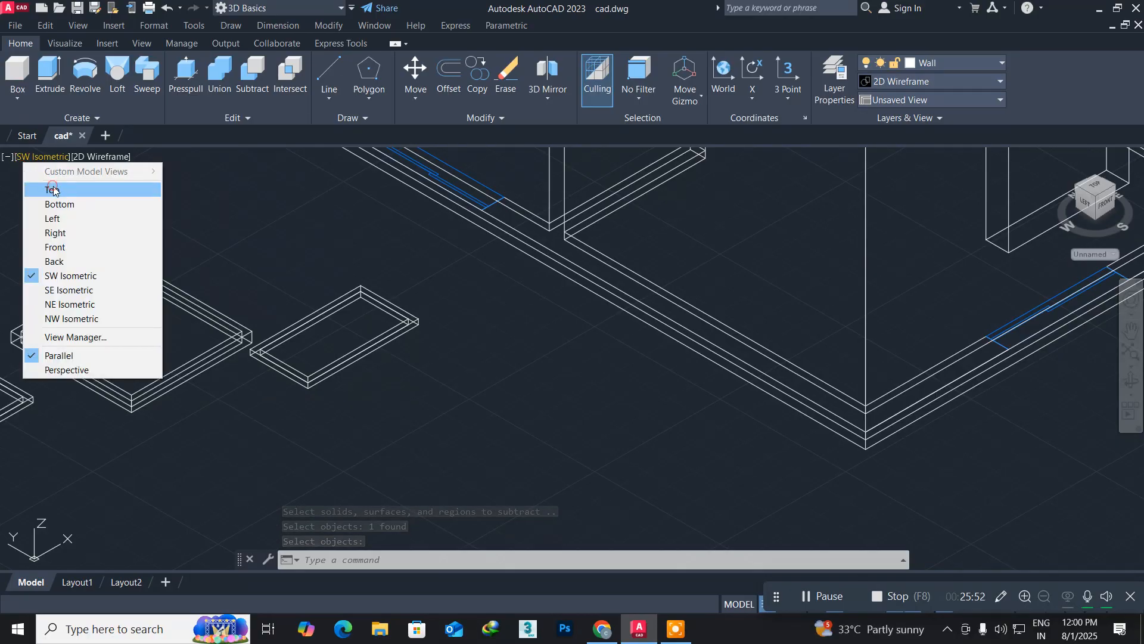
{"action": "left_click", "coordinate": [41, 188]}
{"action": "scroll", "coordinate": [357, 387], "scroll_direction": "up", "scroll_amount": 5}
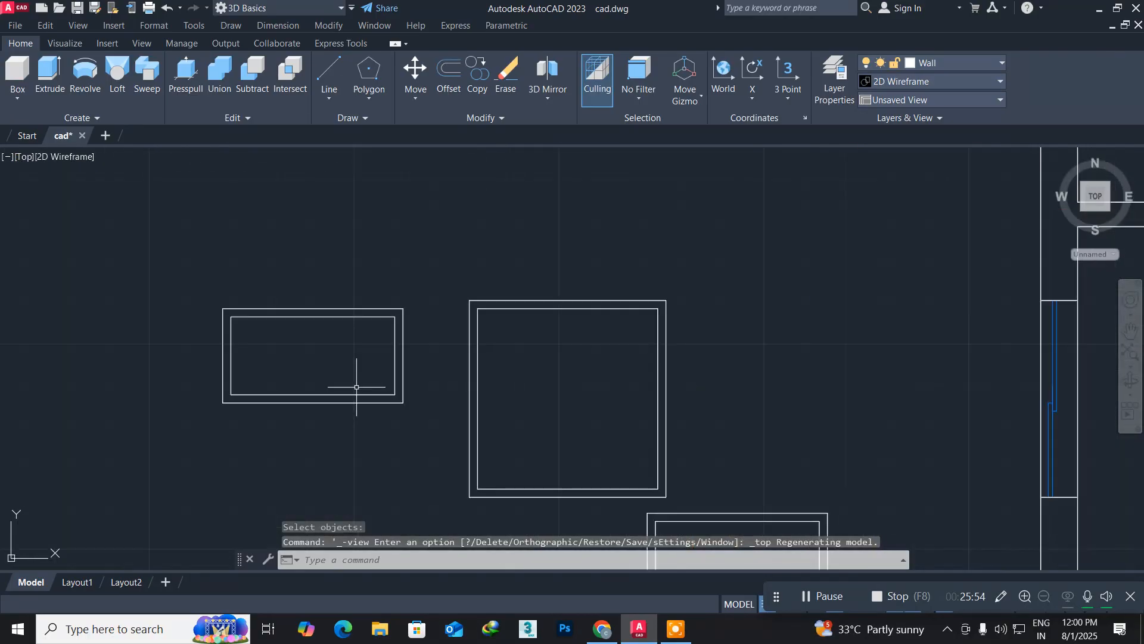
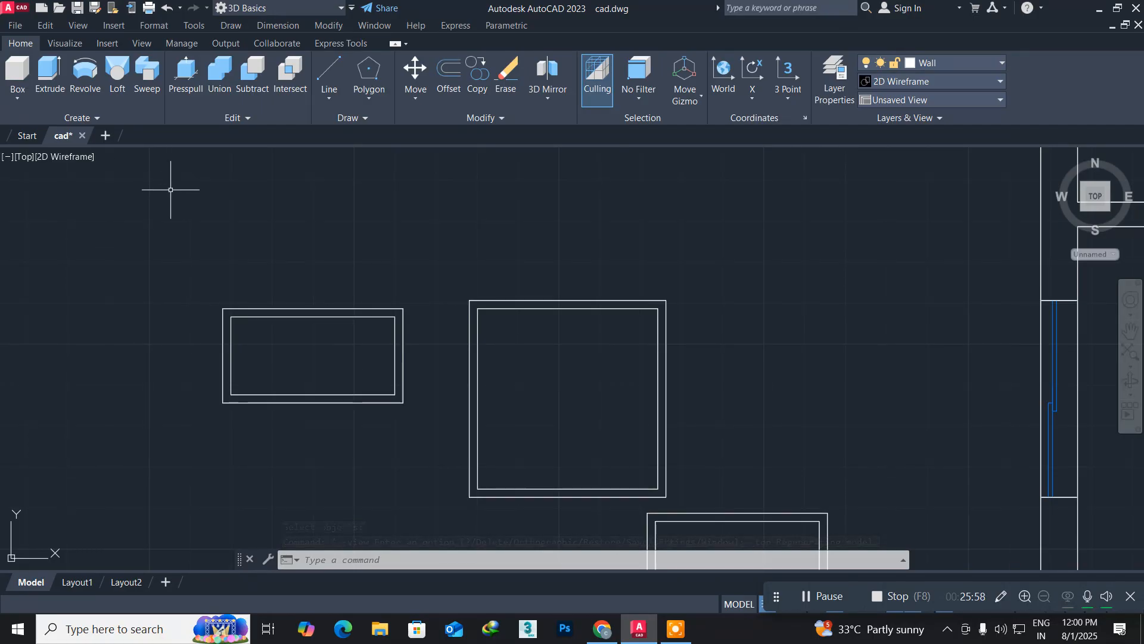
{"action": "type", "text": "rec"}
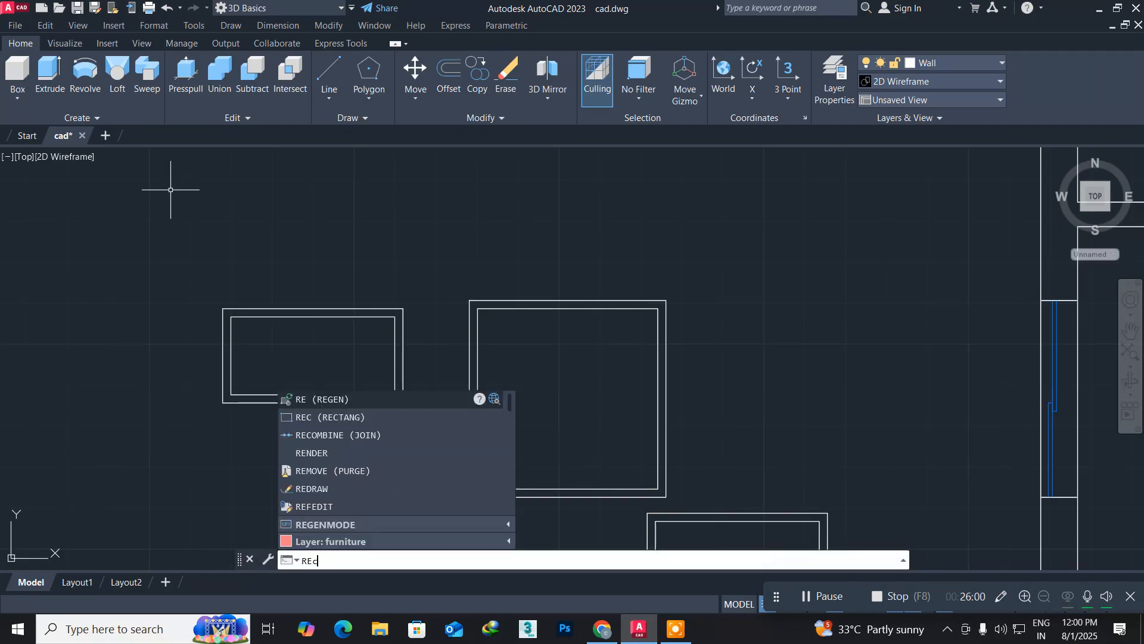
{"action": "key", "text": "Return"}
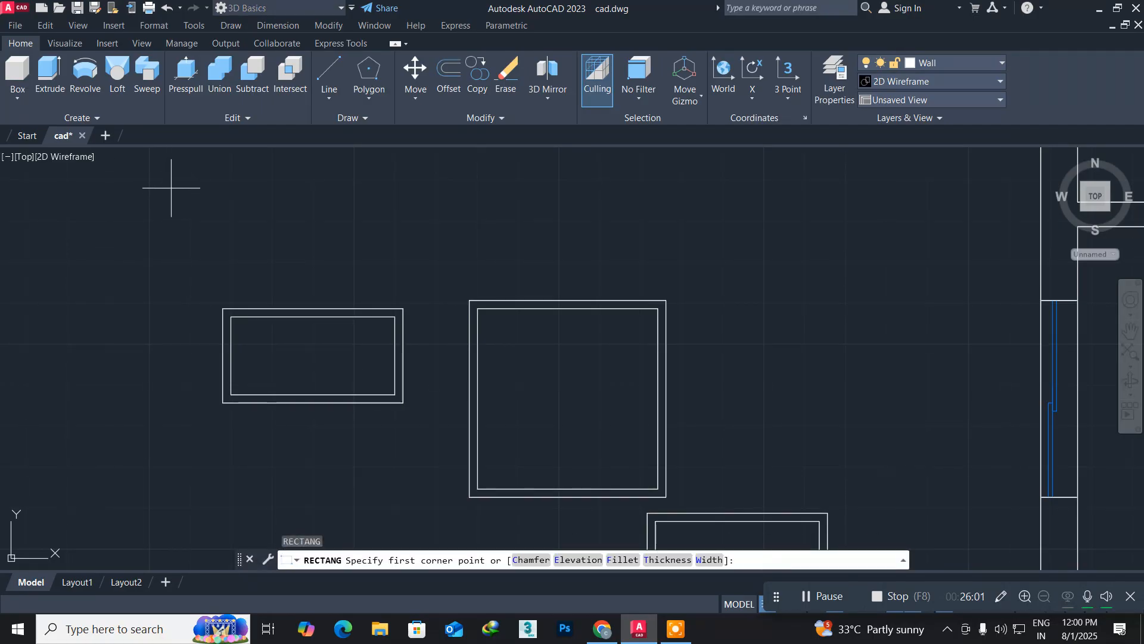
{"action": "left_click", "coordinate": [231, 316]}
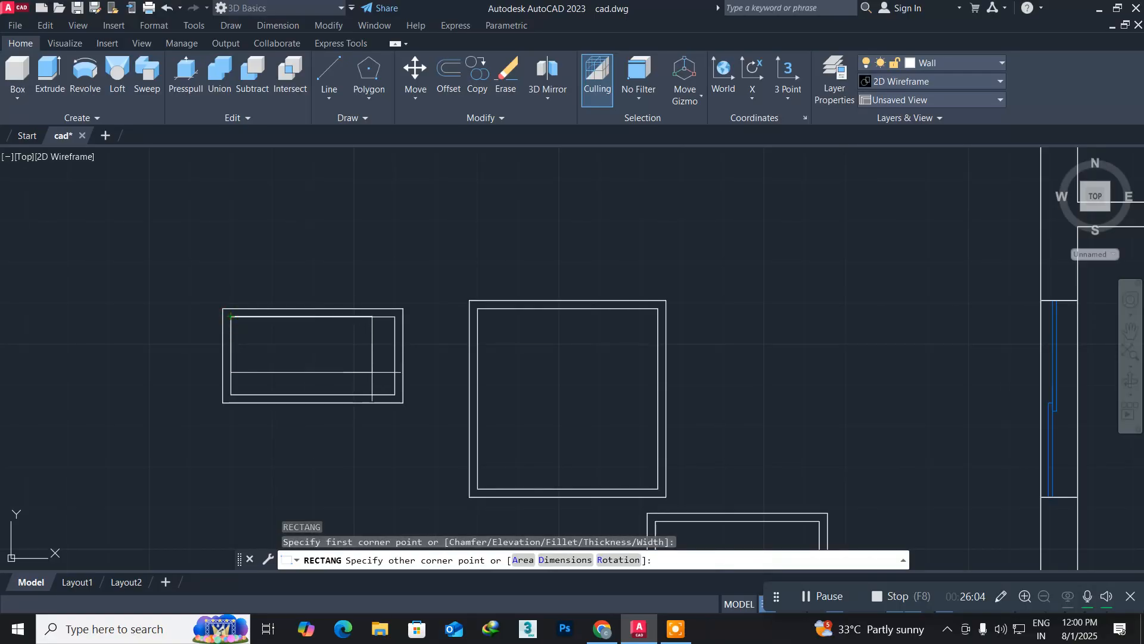
{"action": "left_click", "coordinate": [395, 394]}
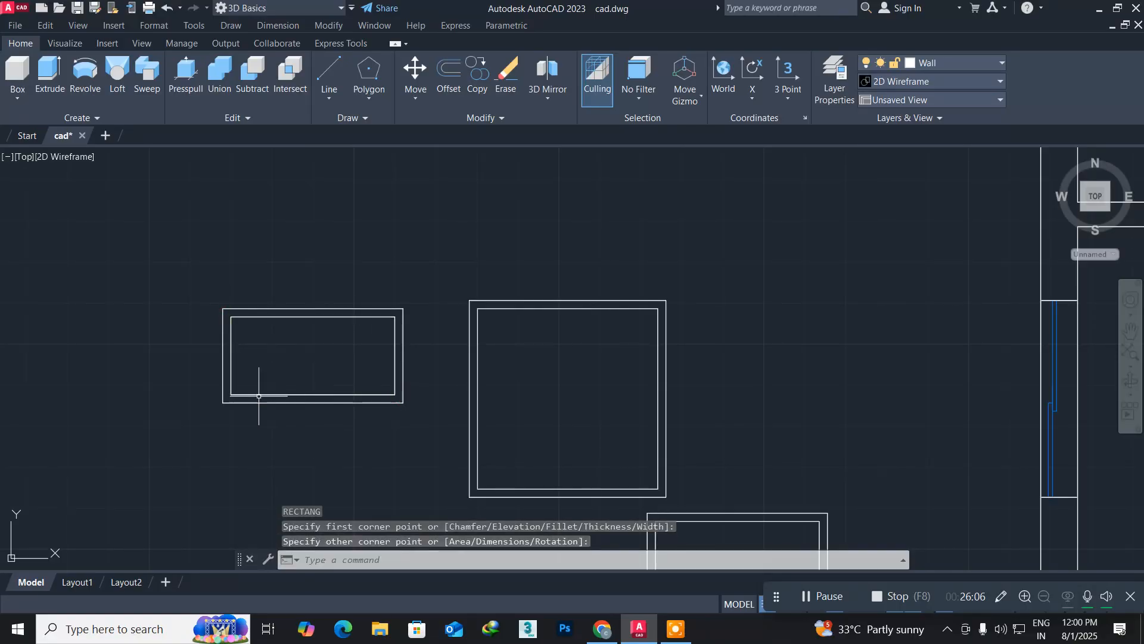
Move the first sash frame by its upper-left outer corner to the upper-left inner corner of the square window frame
{"action": "mouse_move", "coordinate": [233, 391]}
{"action": "middle_mouse_down"}
{"action": "mouse_move", "coordinate": [138, 299]}
{"action": "mouse_move", "coordinate": [84, 284]}
{"action": "mouse_move", "coordinate": [169, 286]}
{"action": "mouse_move", "coordinate": [266, 348]}
{"action": "middle_mouse_up"}
{"action": "scroll", "coordinate": [82, 286], "scroll_direction": "up", "scroll_amount": 2}
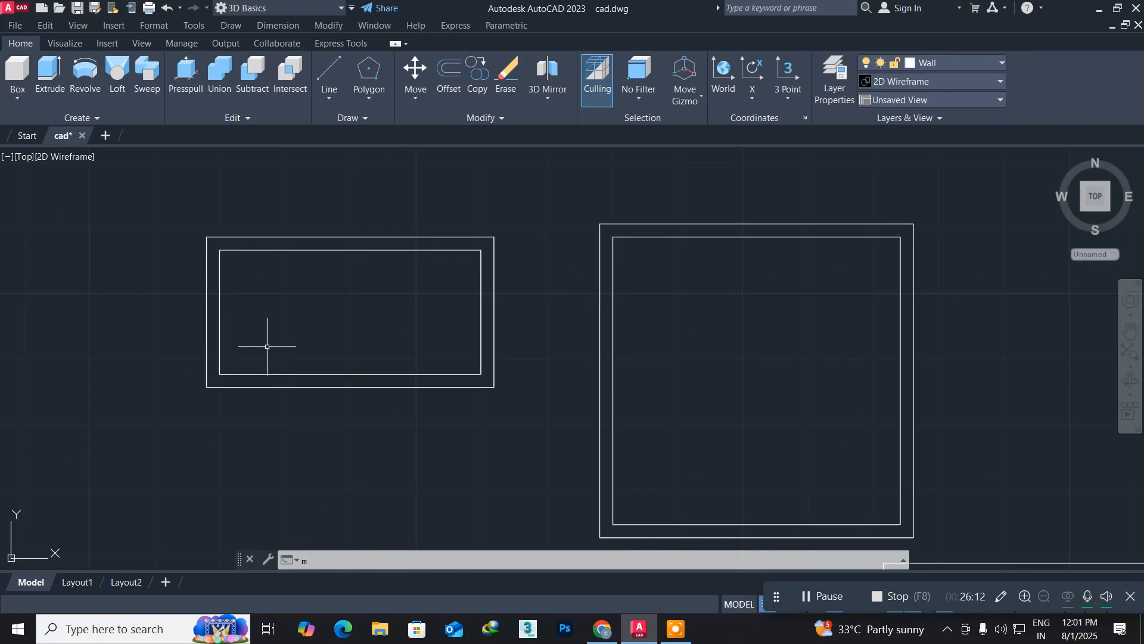
{"action": "key", "text": "Return"}
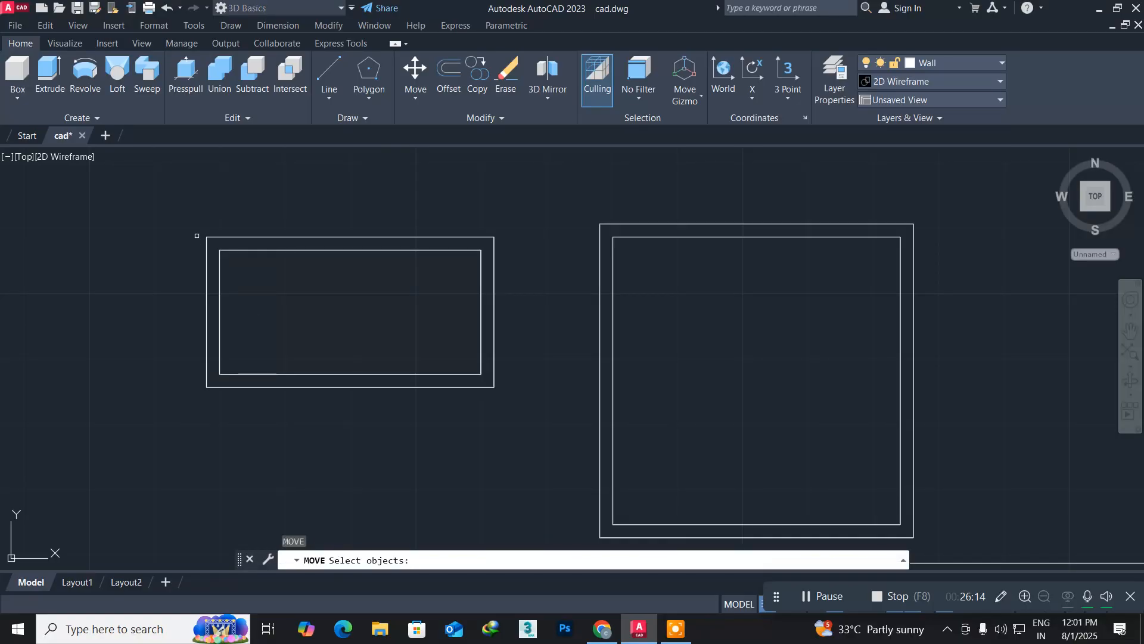
{"action": "left_click", "coordinate": [208, 239]}
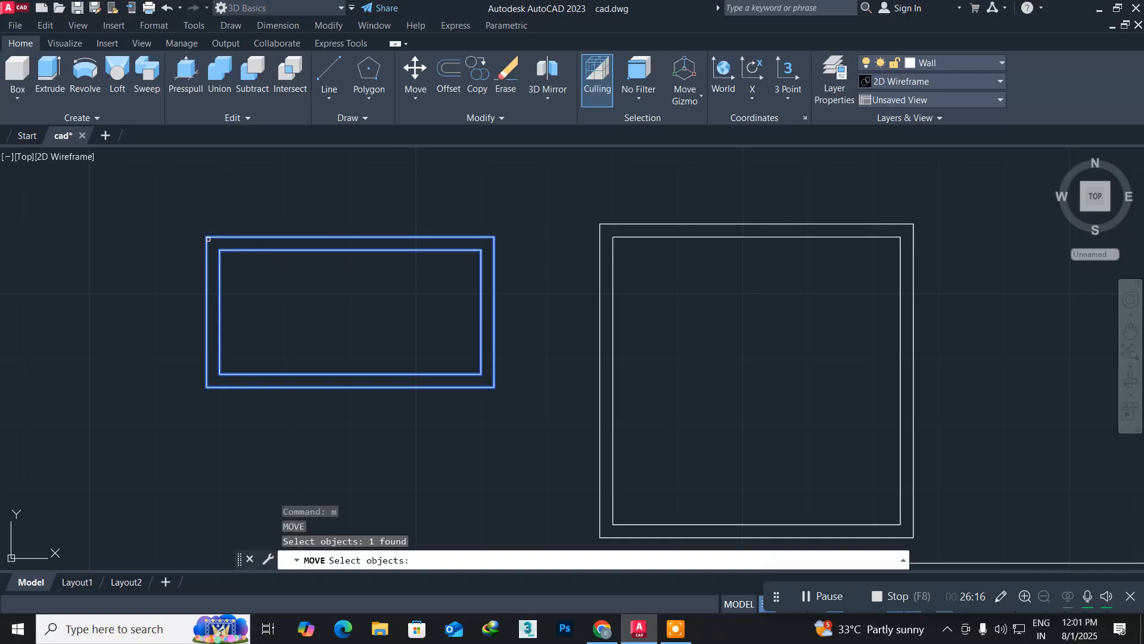
{"action": "key", "text": "Return"}
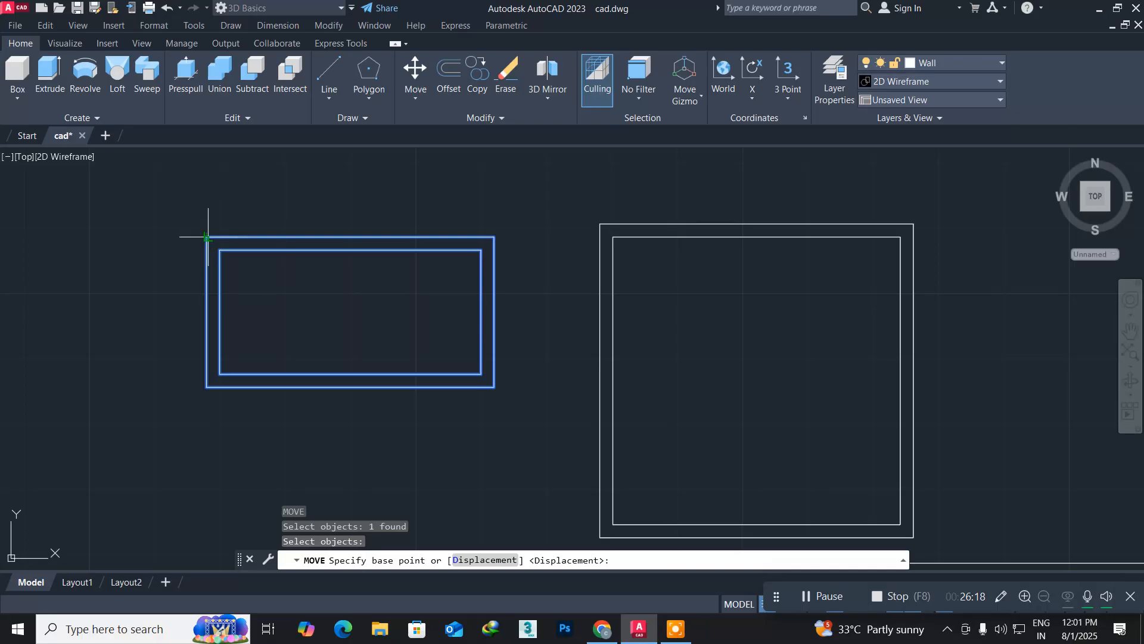
{"action": "left_click", "coordinate": [207, 237]}
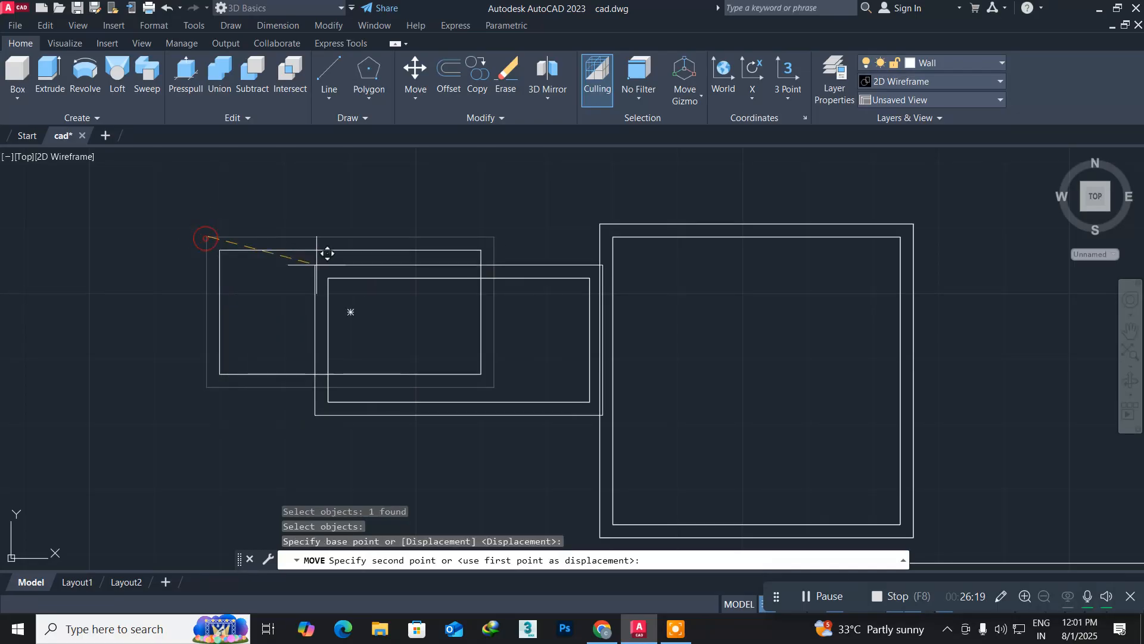
{"action": "left_click", "coordinate": [612, 237]}
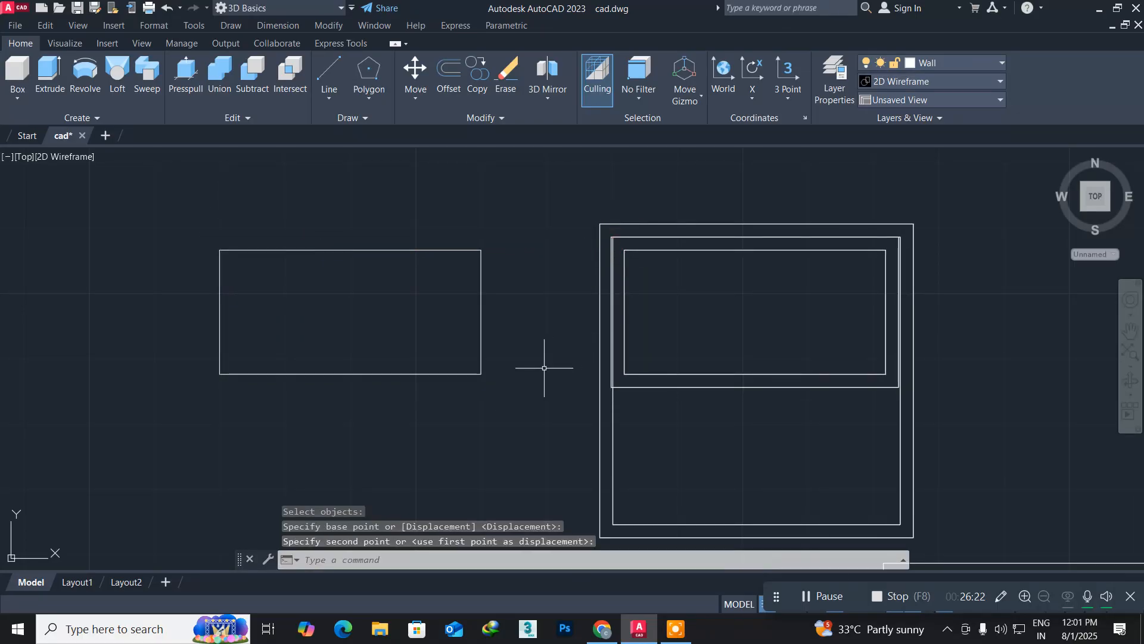
Shift the placed sash sideways so its upper-left corner coincides exactly with the window frame's upper-left inner corner
{"action": "scroll", "coordinate": [608, 248], "scroll_direction": "up", "scroll_amount": 3}
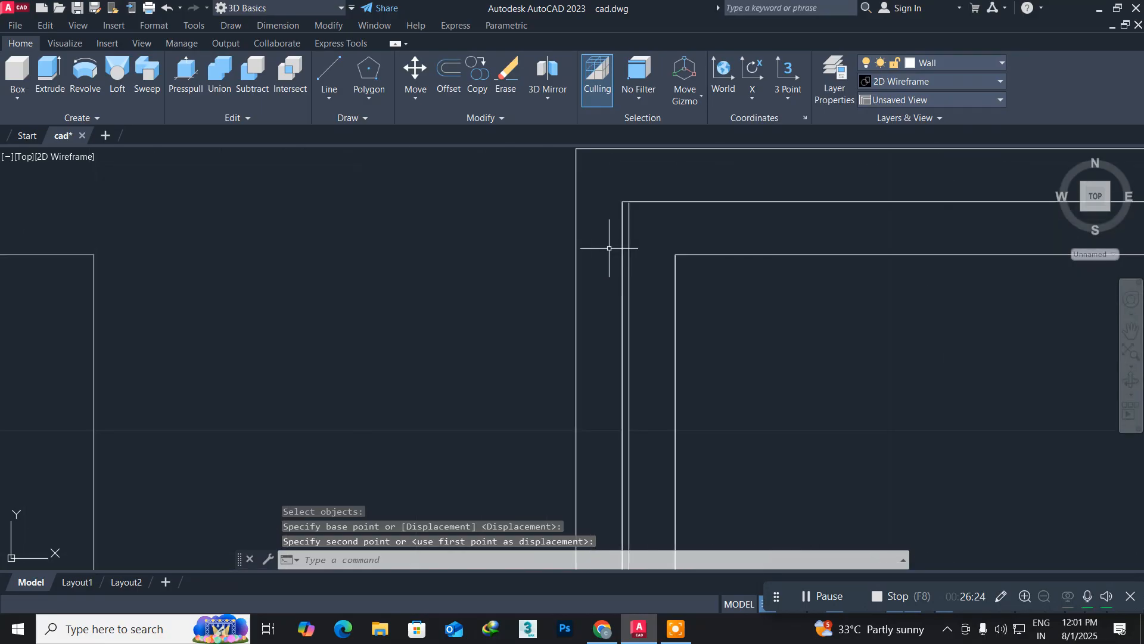
{"action": "mouse_move", "coordinate": [608, 248]}
{"action": "middle_mouse_down"}
{"action": "mouse_move", "coordinate": [474, 287]}
{"action": "mouse_move", "coordinate": [345, 299]}
{"action": "mouse_move", "coordinate": [297, 435]}
{"action": "middle_mouse_up"}
{"action": "scroll", "coordinate": [352, 288], "scroll_direction": "up", "scroll_amount": 5}
{"action": "type", "text": "m"}
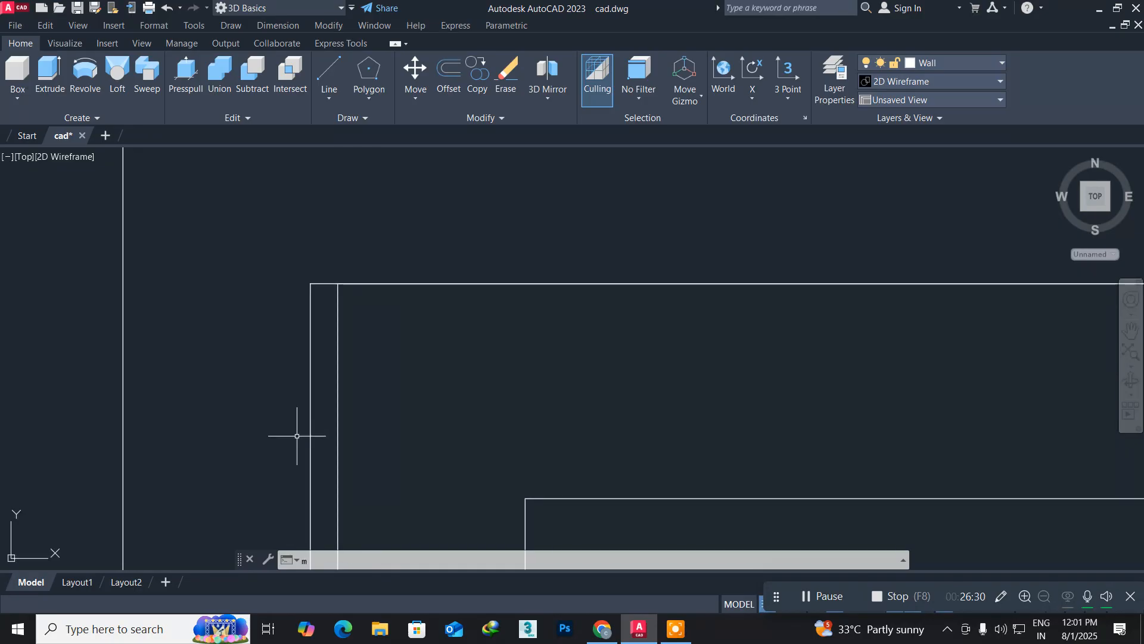
{"action": "key", "text": "Return"}
{"action": "left_click", "coordinate": [308, 338]}
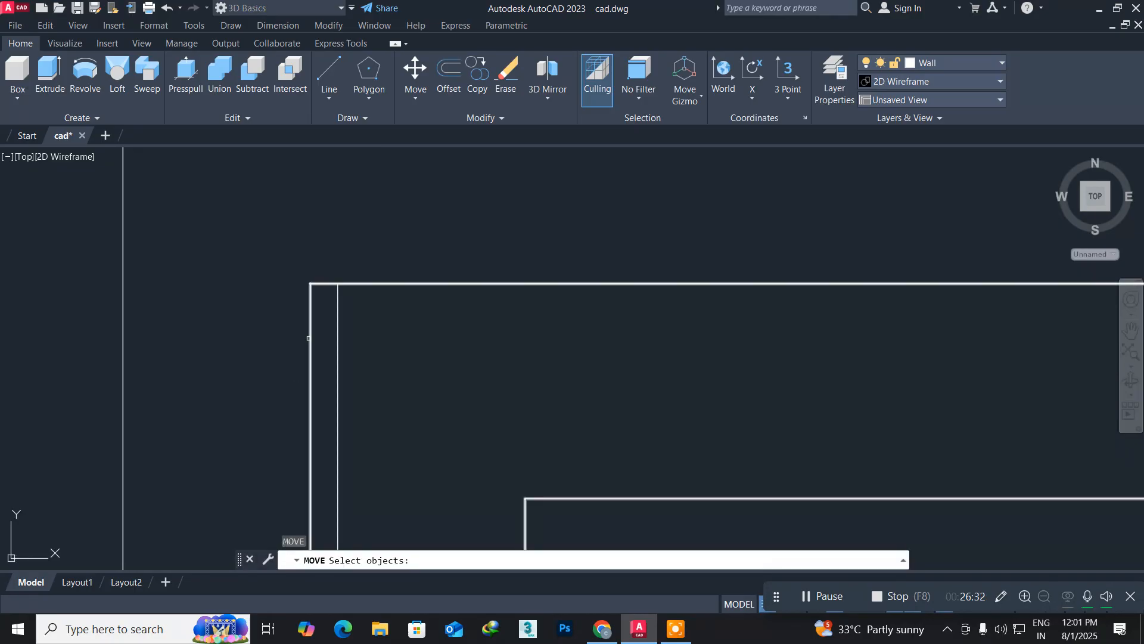
{"action": "key", "text": "Return"}
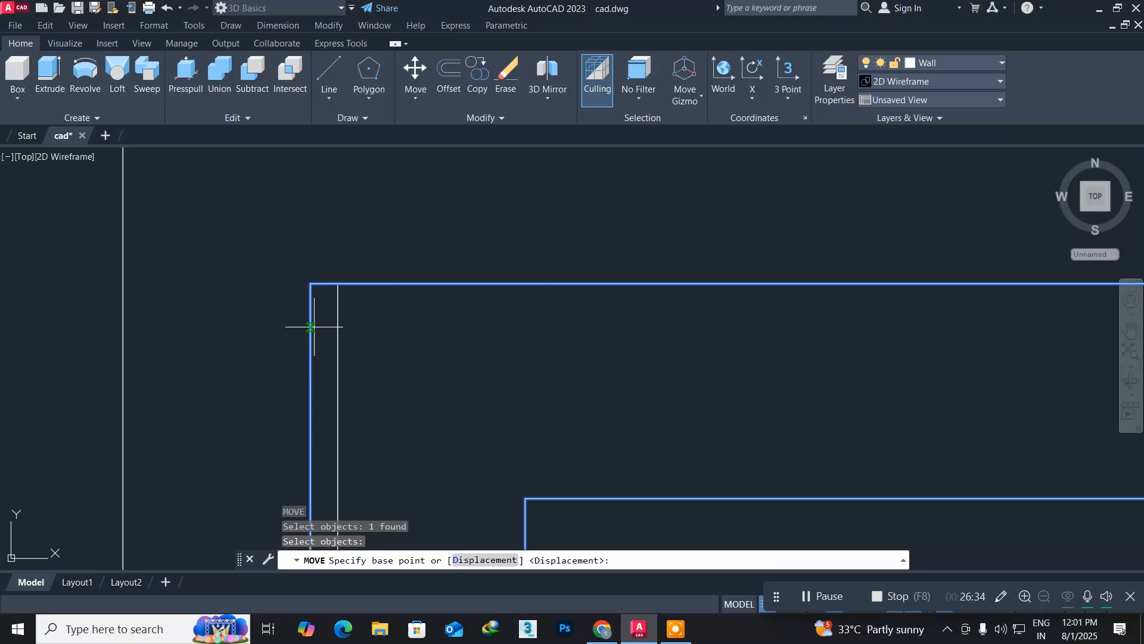
{"action": "left_click", "coordinate": [311, 284]}
{"action": "left_click", "coordinate": [336, 311]}
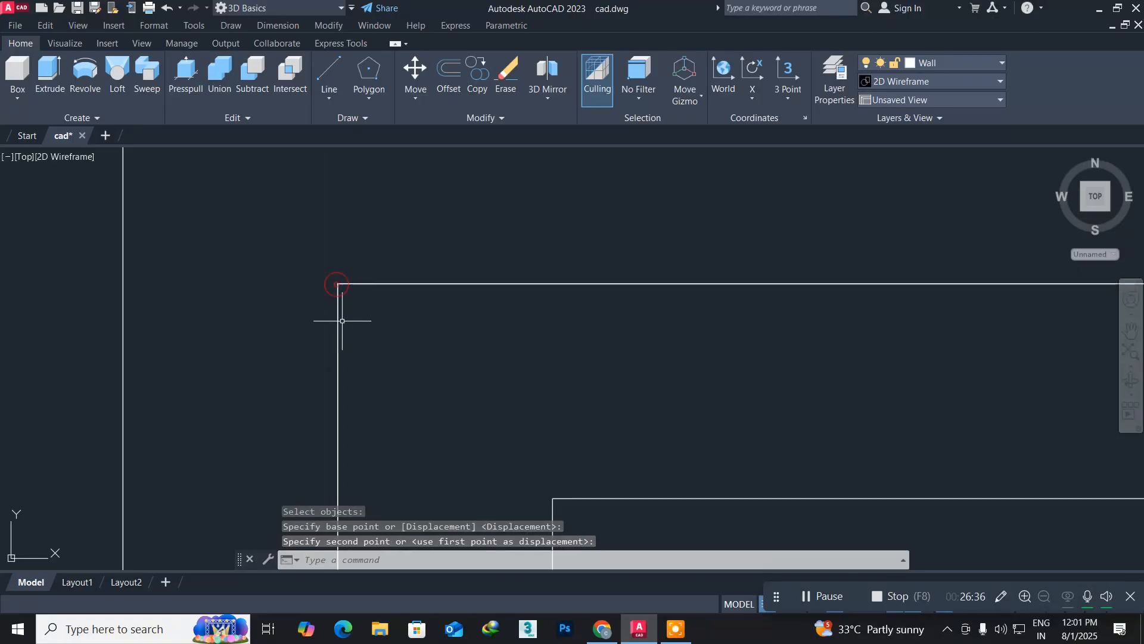
{"action": "scroll", "coordinate": [340, 320], "scroll_direction": "down", "scroll_amount": 1}
{"action": "scroll", "coordinate": [333, 360], "scroll_direction": "down", "scroll_amount": 3}
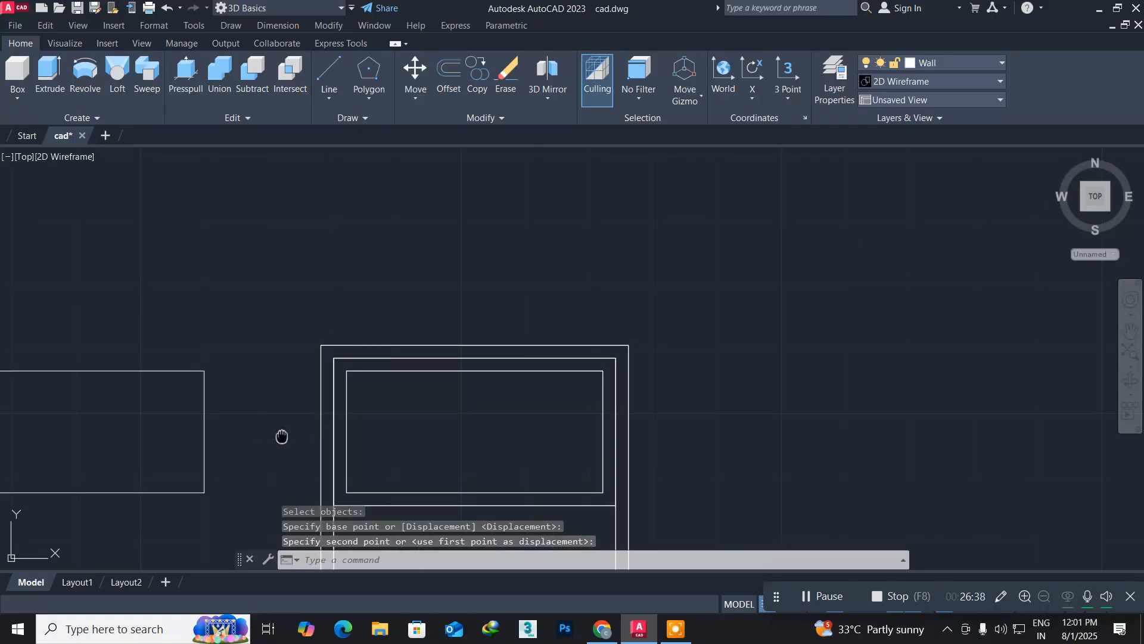
{"action": "middle_click_drag", "start_coordinate": [282, 437], "coordinate": [359, 268]}
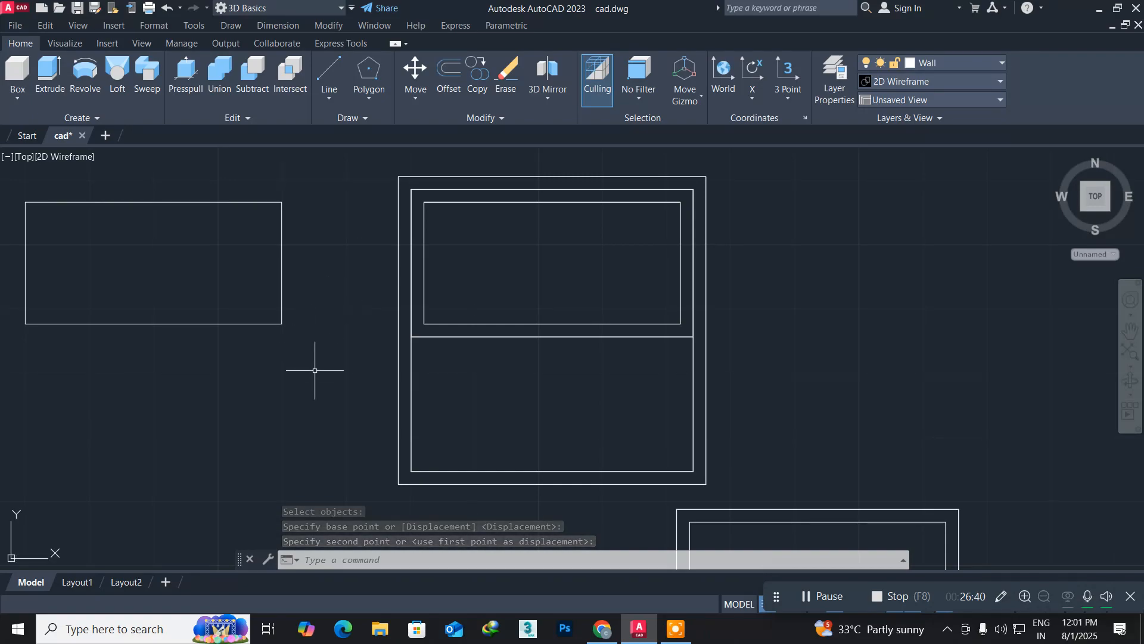
{"action": "mouse_move", "coordinate": [324, 388]}
{"action": "middle_mouse_down"}
{"action": "mouse_move", "coordinate": [340, 299]}
{"action": "mouse_move", "coordinate": [352, 348]}
{"action": "middle_mouse_up"}
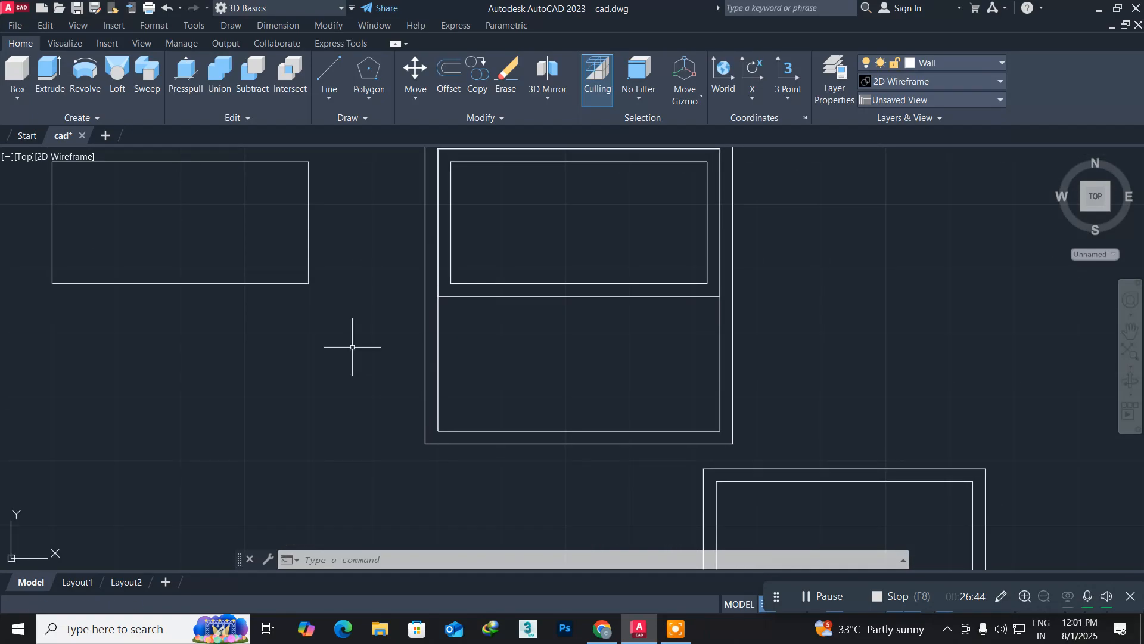
Draw a rectangle over the second sash's inner opening, from its upper-left corner to its lower-right corner
{"action": "middle_click_drag", "start_coordinate": [563, 453], "coordinate": [246, 332]}
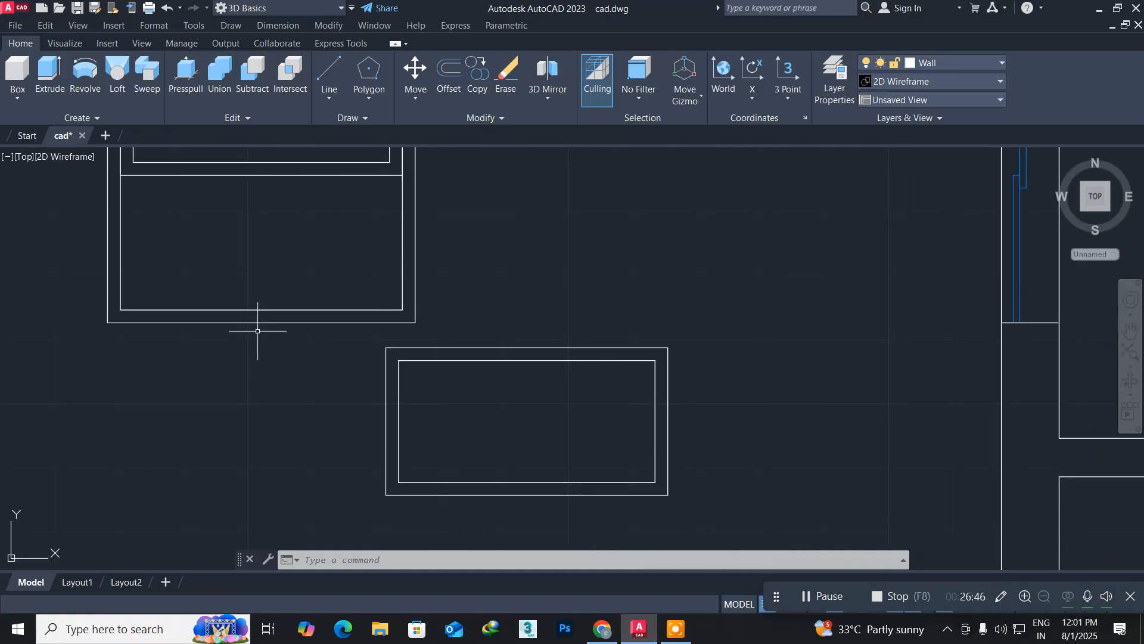
{"action": "type", "text": "ec"}
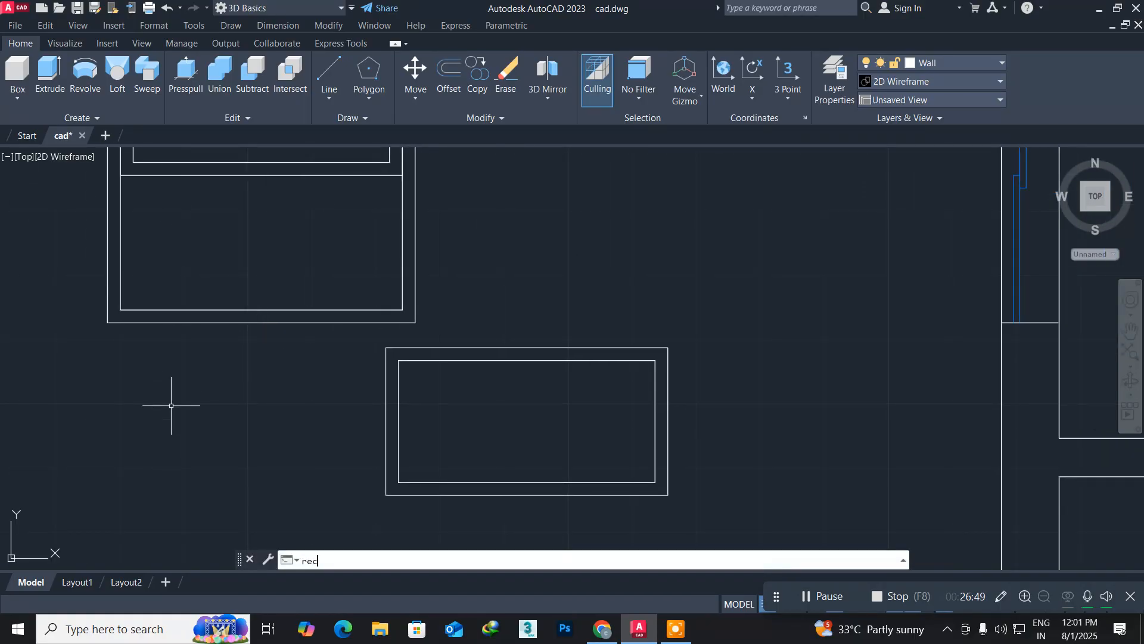
{"action": "key", "text": "Return"}
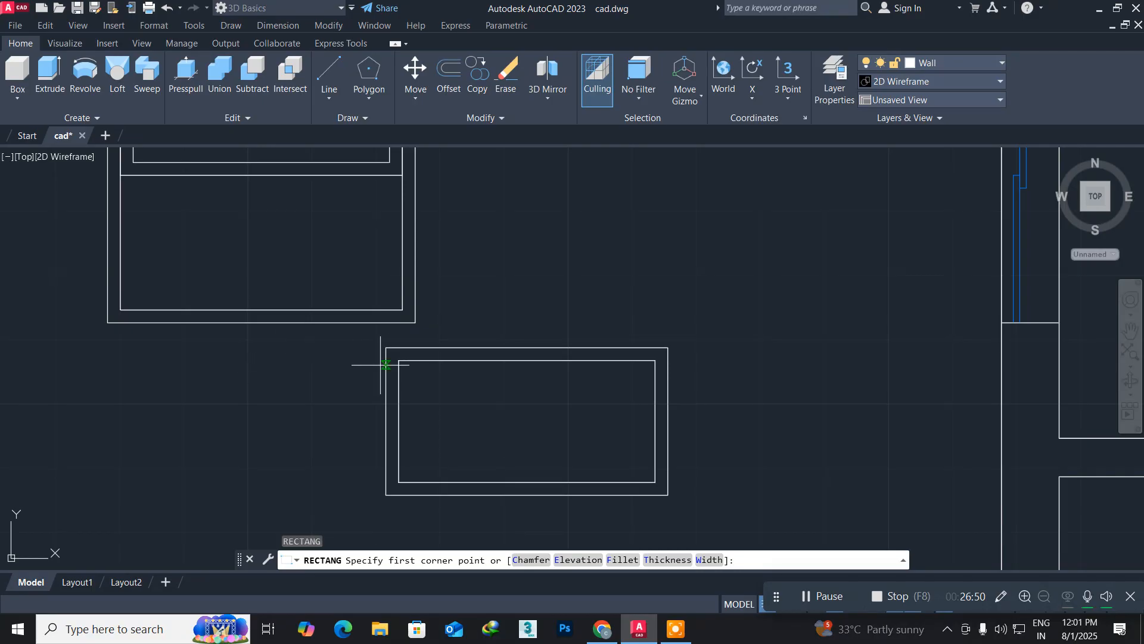
{"action": "left_click", "coordinate": [400, 360]}
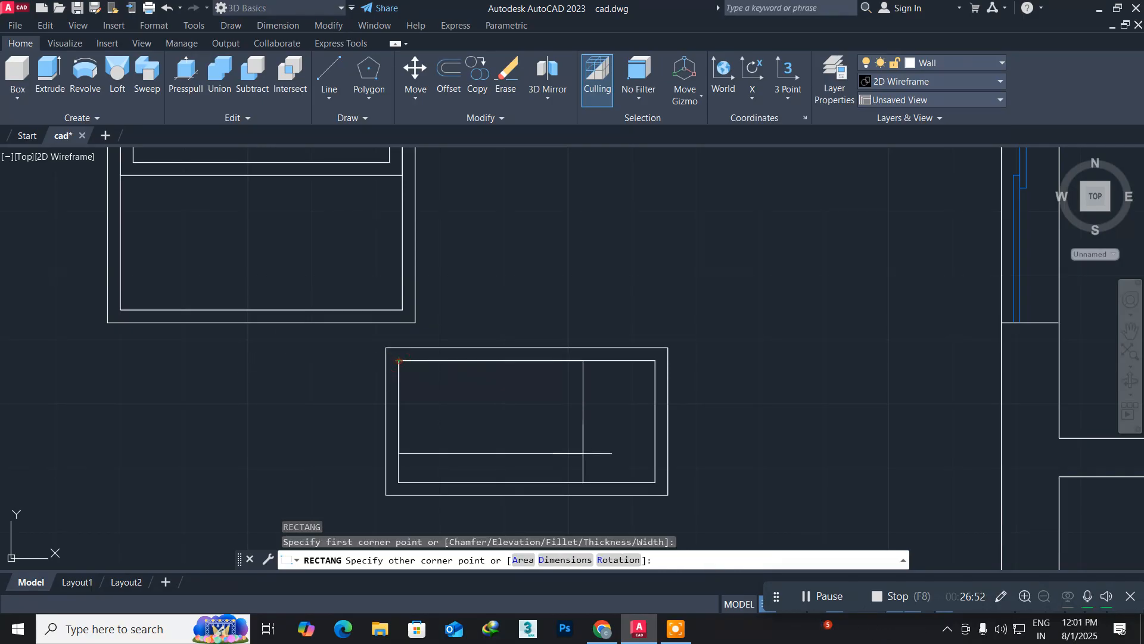
{"action": "left_click", "coordinate": [655, 481]}
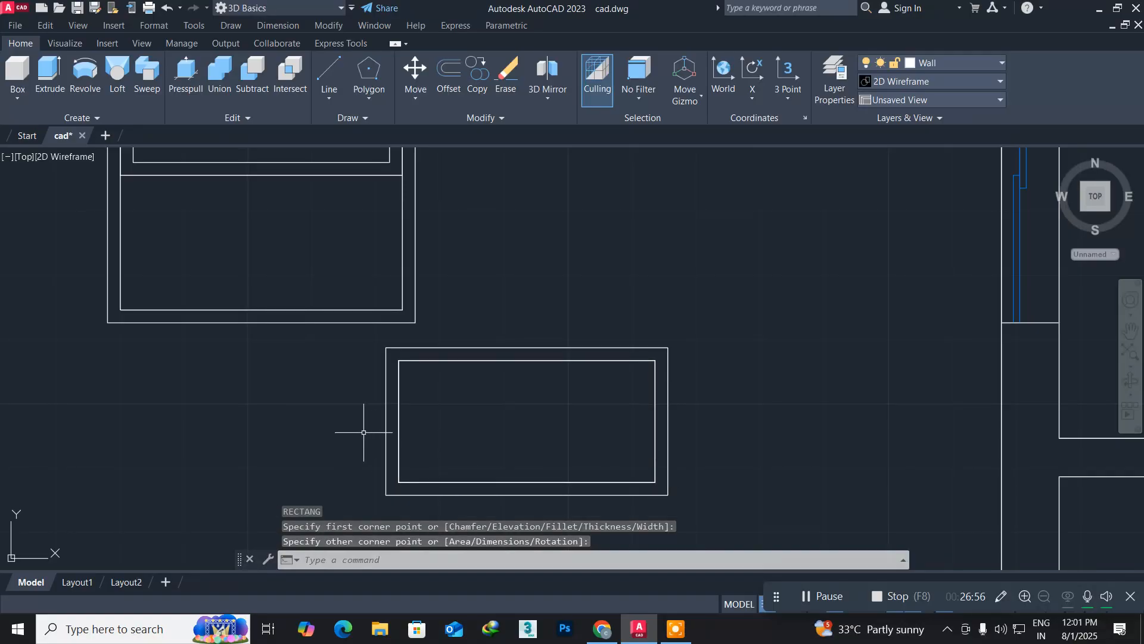
Move the second sash frame by its lower-left outer corner to the lower-left inner corner of the square window frame
{"action": "middle_click_drag", "start_coordinate": [275, 396], "coordinate": [320, 423]}
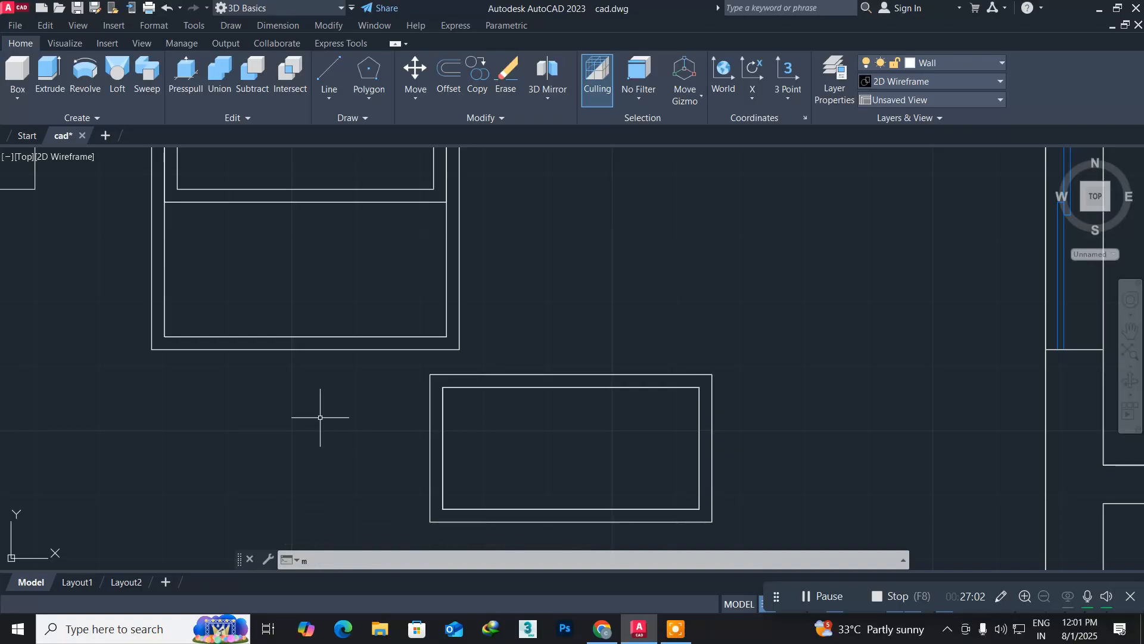
{"action": "key", "text": "Return"}
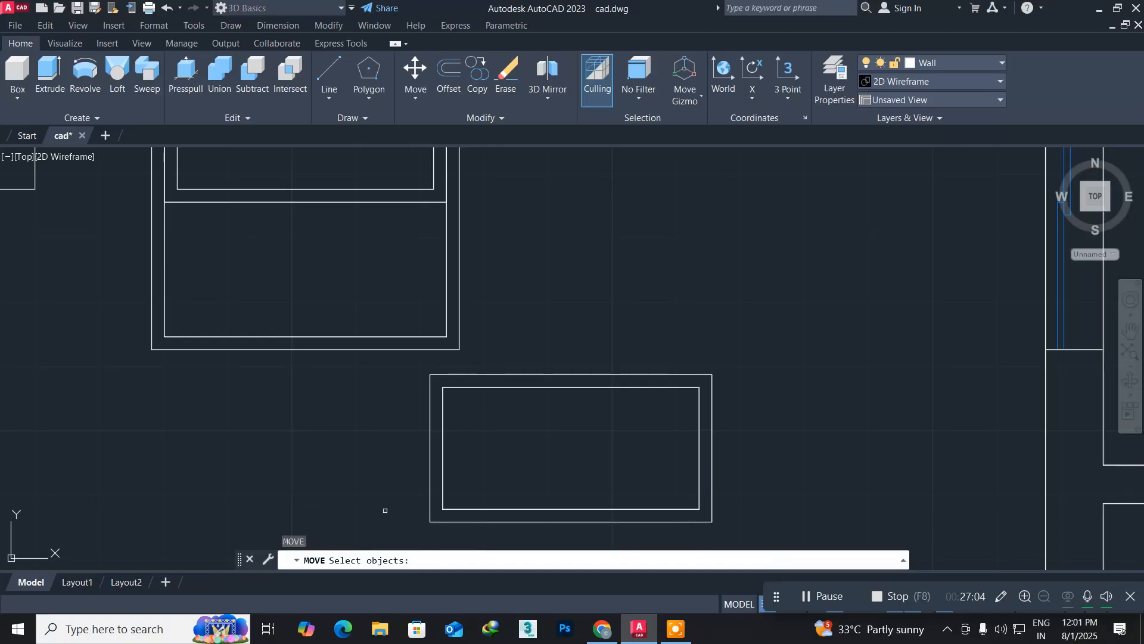
{"action": "middle_click_drag", "start_coordinate": [385, 511], "coordinate": [378, 404]}
{"action": "scroll", "coordinate": [378, 405], "scroll_direction": "up", "scroll_amount": 2}
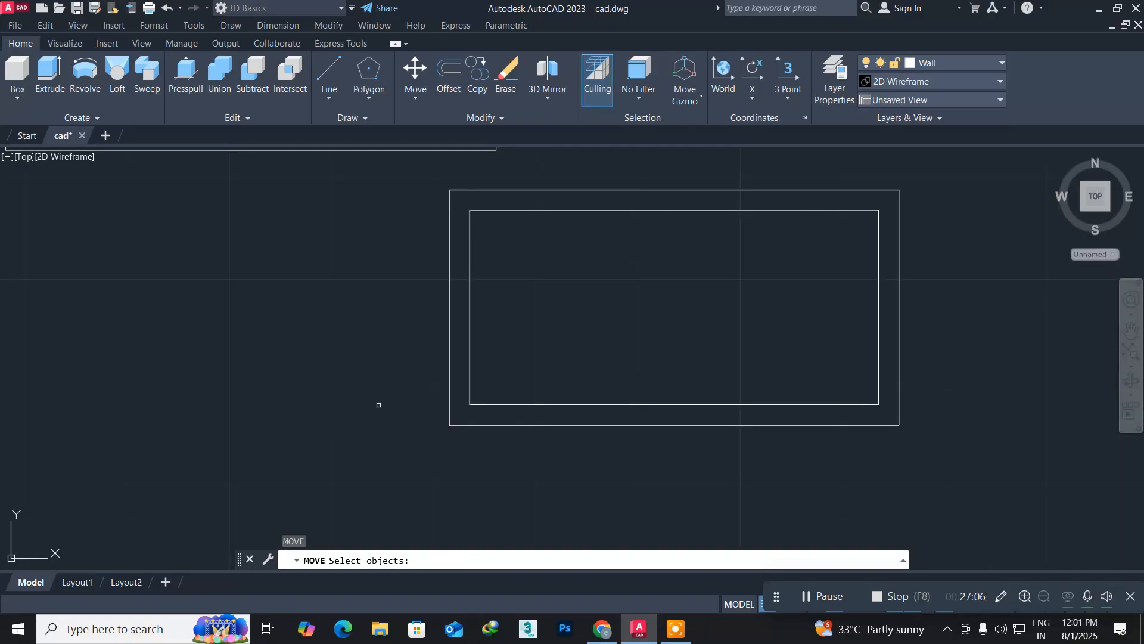
{"action": "left_click", "coordinate": [449, 408]}
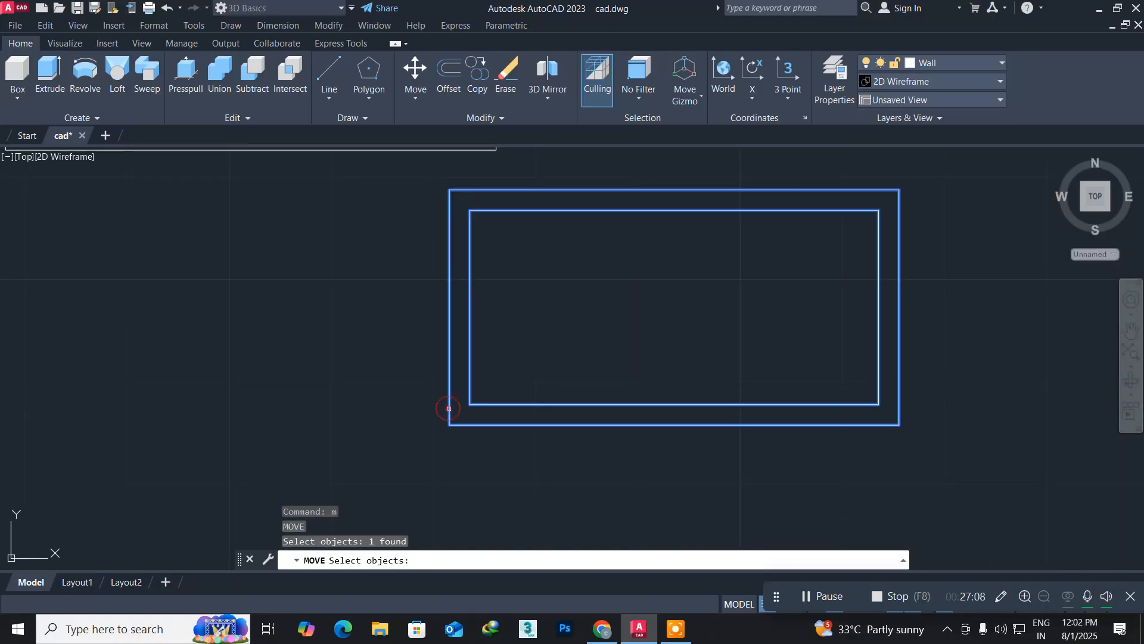
{"action": "key", "text": "Return"}
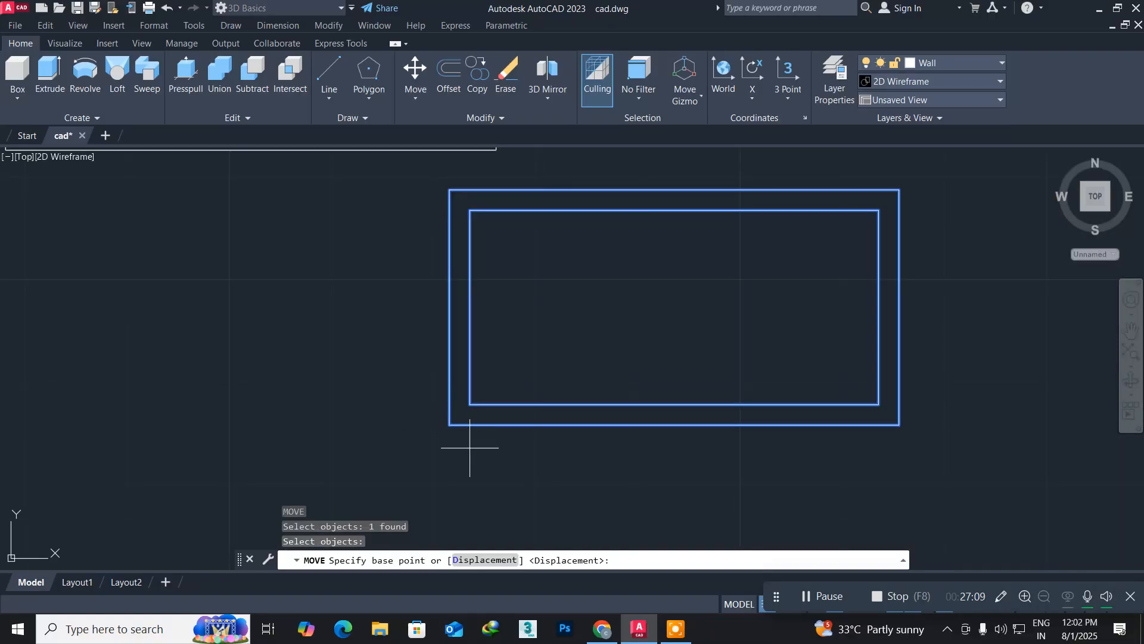
{"action": "left_click", "coordinate": [449, 425]}
{"action": "scroll", "coordinate": [212, 302], "scroll_direction": "up", "scroll_amount": 2}
{"action": "scroll", "coordinate": [452, 485], "scroll_direction": "up", "scroll_amount": 2}
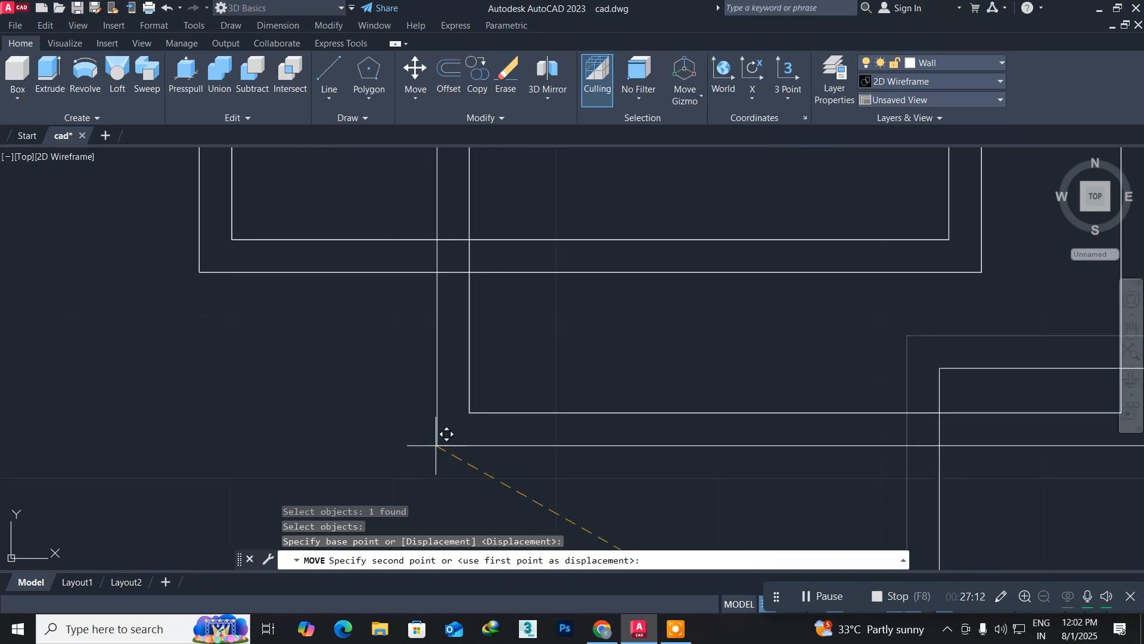
{"action": "left_click", "coordinate": [236, 232]}
{"action": "scroll", "coordinate": [286, 321], "scroll_direction": "down", "scroll_amount": 2}
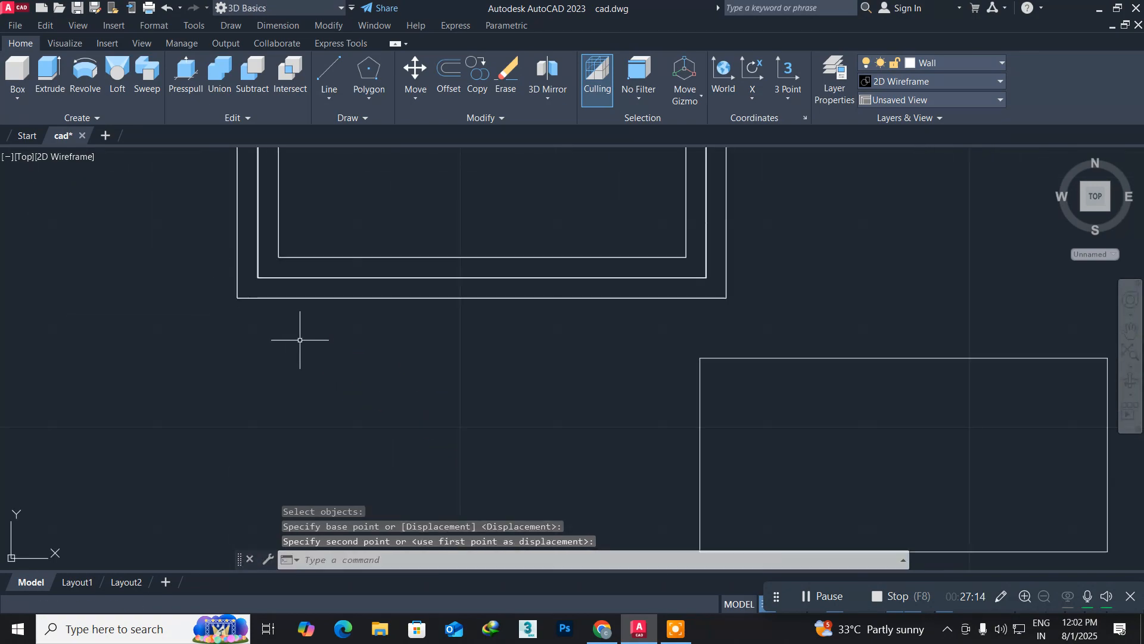
{"action": "scroll", "coordinate": [300, 340], "scroll_direction": "down", "scroll_amount": 4}
{"action": "middle_click_drag", "start_coordinate": [300, 340], "coordinate": [310, 411]}
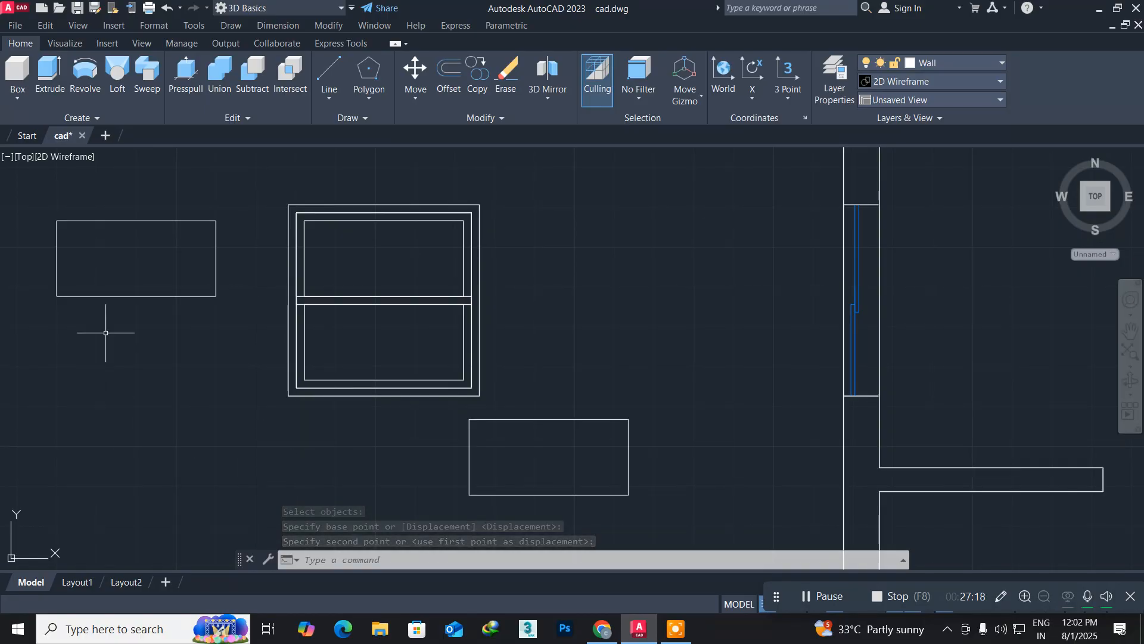
Switch the viewport from the Top view to the SW Isometric view of the window assembly
{"action": "middle_click_drag", "start_coordinate": [112, 309], "coordinate": [200, 358]}
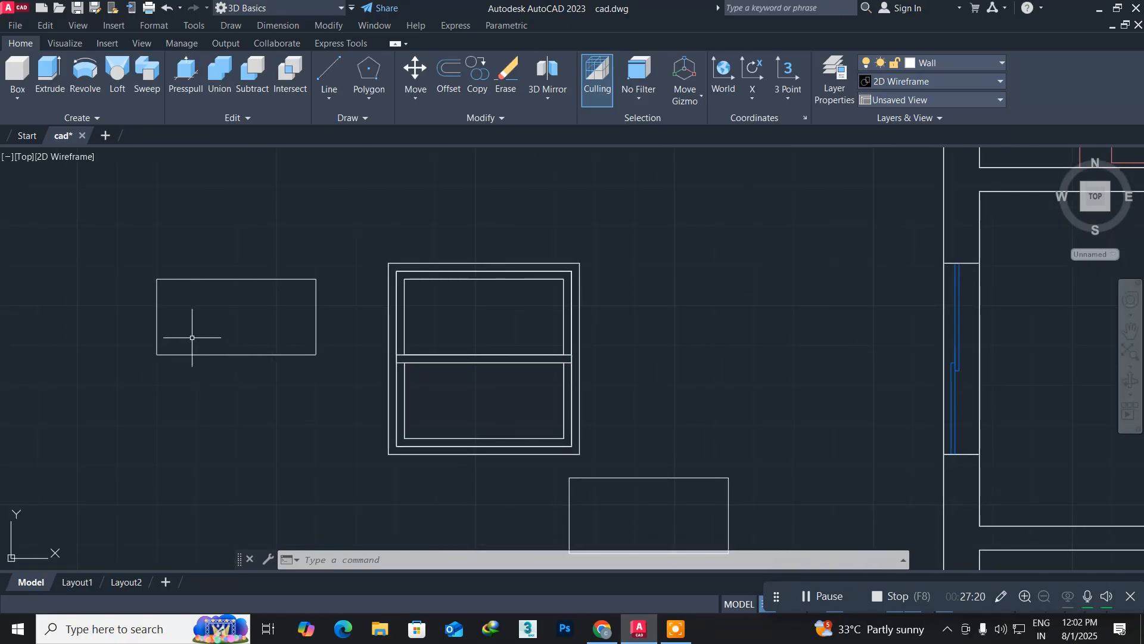
{"action": "scroll", "coordinate": [191, 324], "scroll_direction": "up", "scroll_amount": 2}
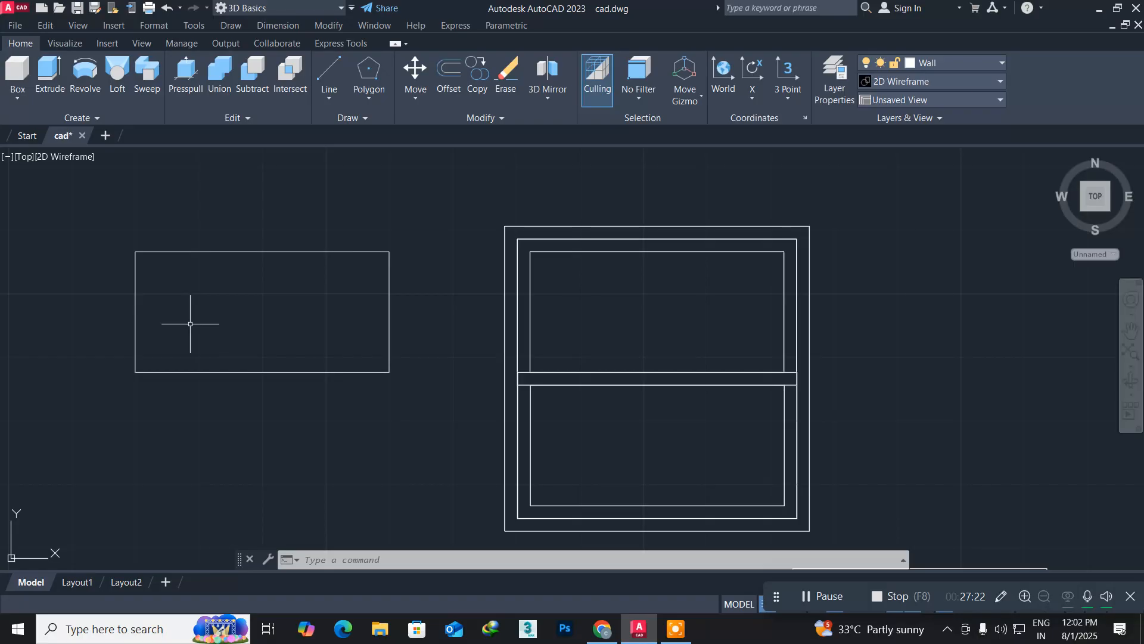
{"action": "left_click", "coordinate": [27, 157]}
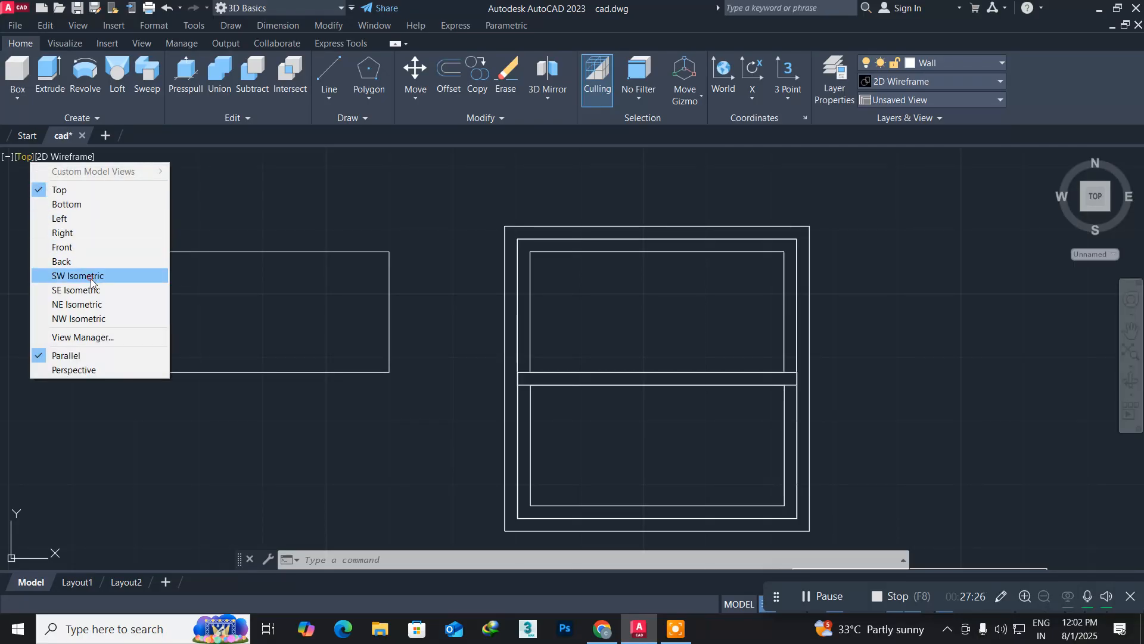
{"action": "left_click", "coordinate": [59, 273]}
{"action": "scroll", "coordinate": [499, 498], "scroll_direction": "up", "scroll_amount": 10}
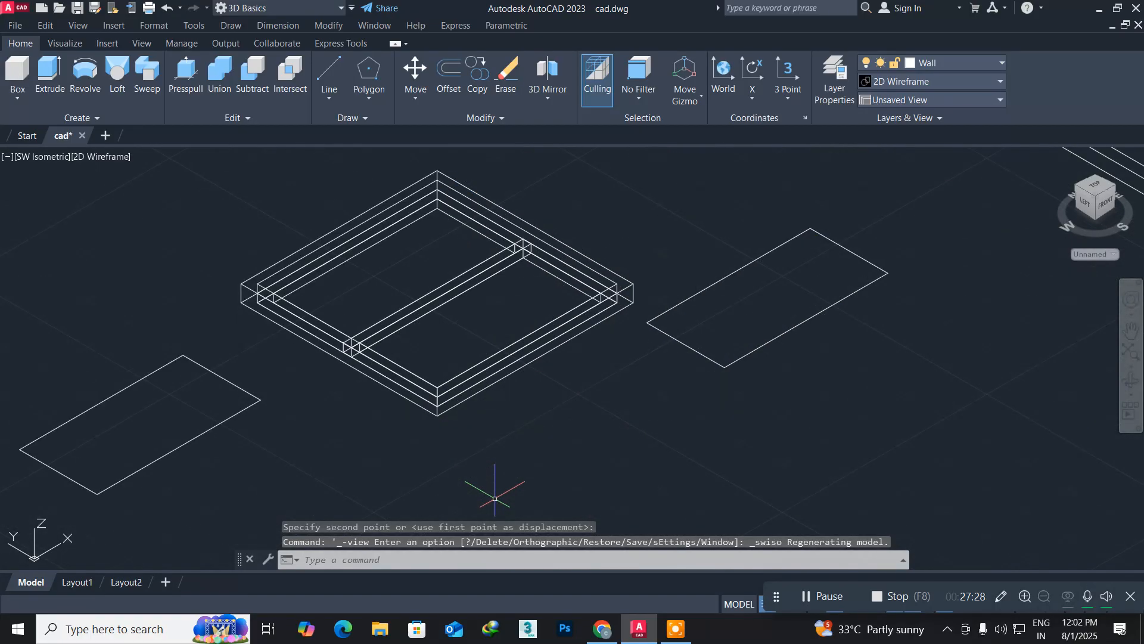
{"action": "scroll", "coordinate": [334, 441], "scroll_direction": "up", "scroll_amount": 2}
{"action": "middle_click_drag", "start_coordinate": [335, 434], "coordinate": [481, 401]}
{"action": "middle_click_drag", "start_coordinate": [386, 373], "coordinate": [441, 437]}
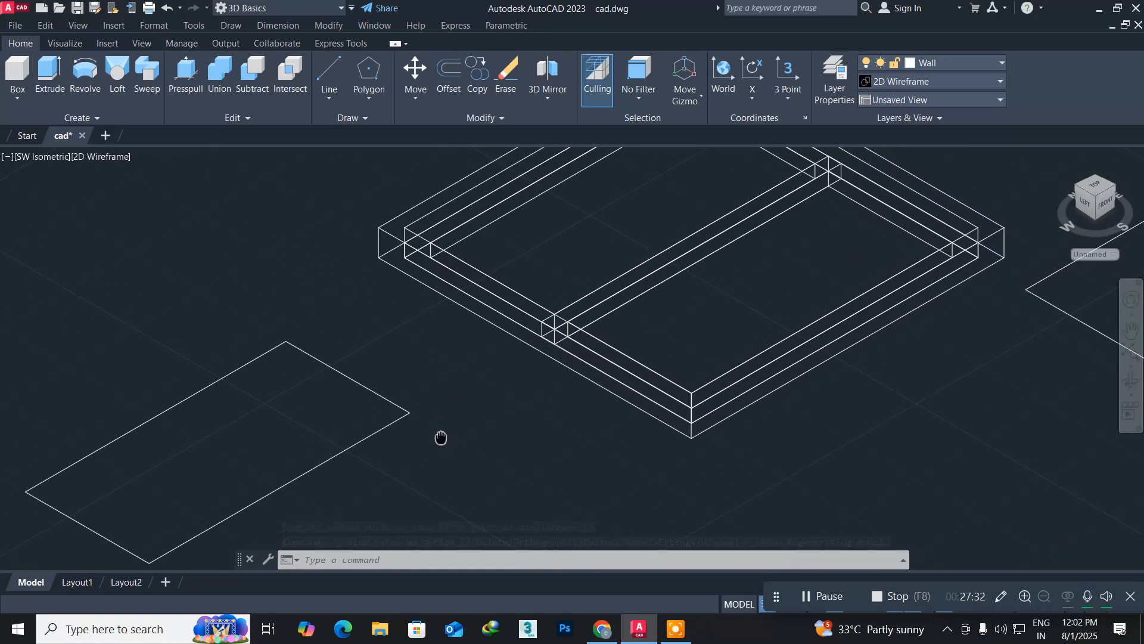
{"action": "middle_click_drag", "start_coordinate": [449, 350], "coordinate": [459, 459]}
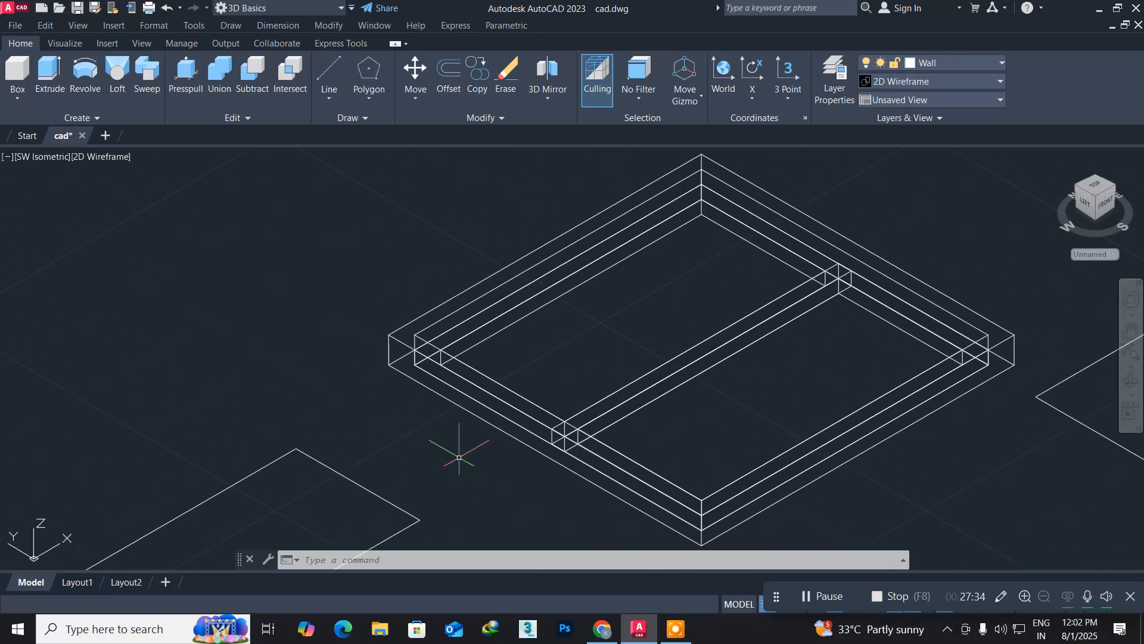
Move the first sash straight up by its top outer corner to the window frame's top inner corner, making their top faces flush
{"action": "scroll", "coordinate": [440, 352], "scroll_direction": "up", "scroll_amount": 5}
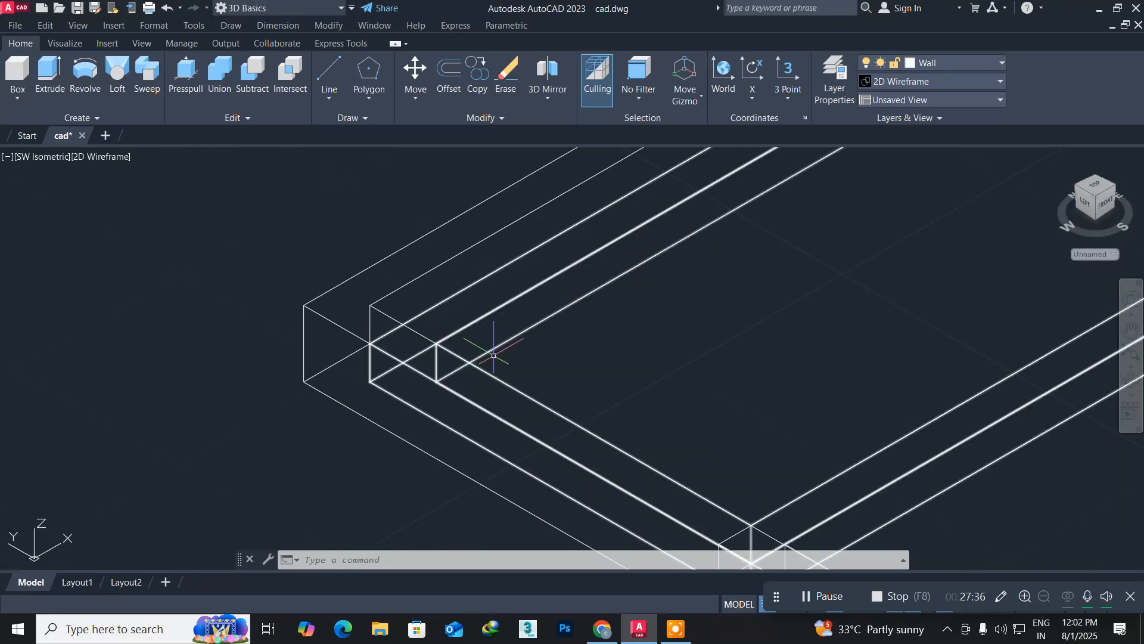
{"action": "type", "text": "m"}
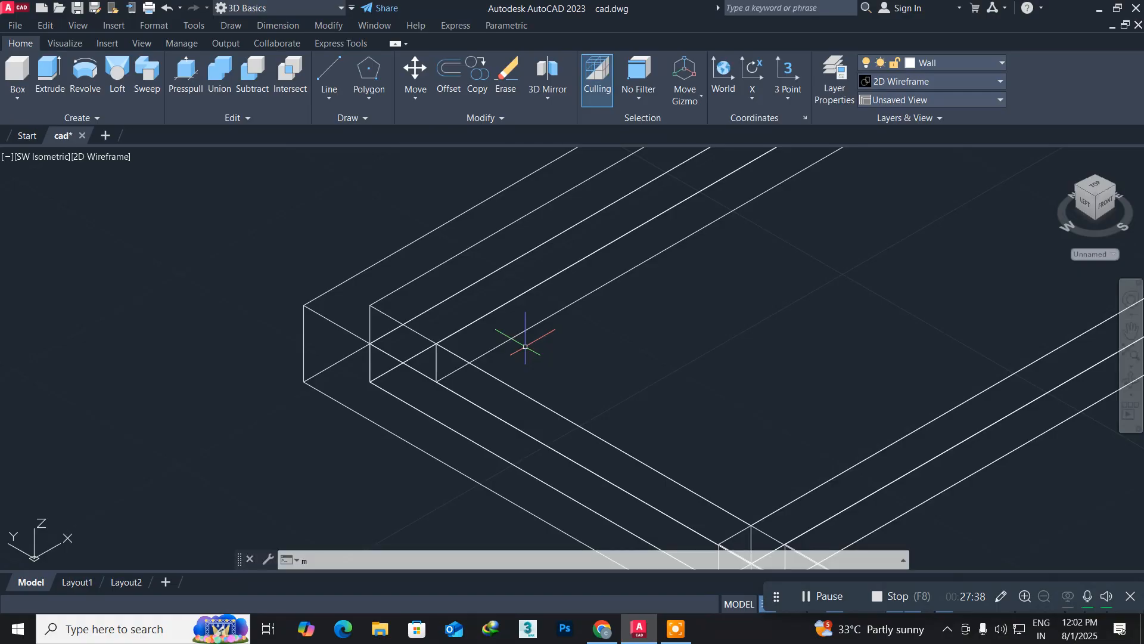
{"action": "key", "text": "Return"}
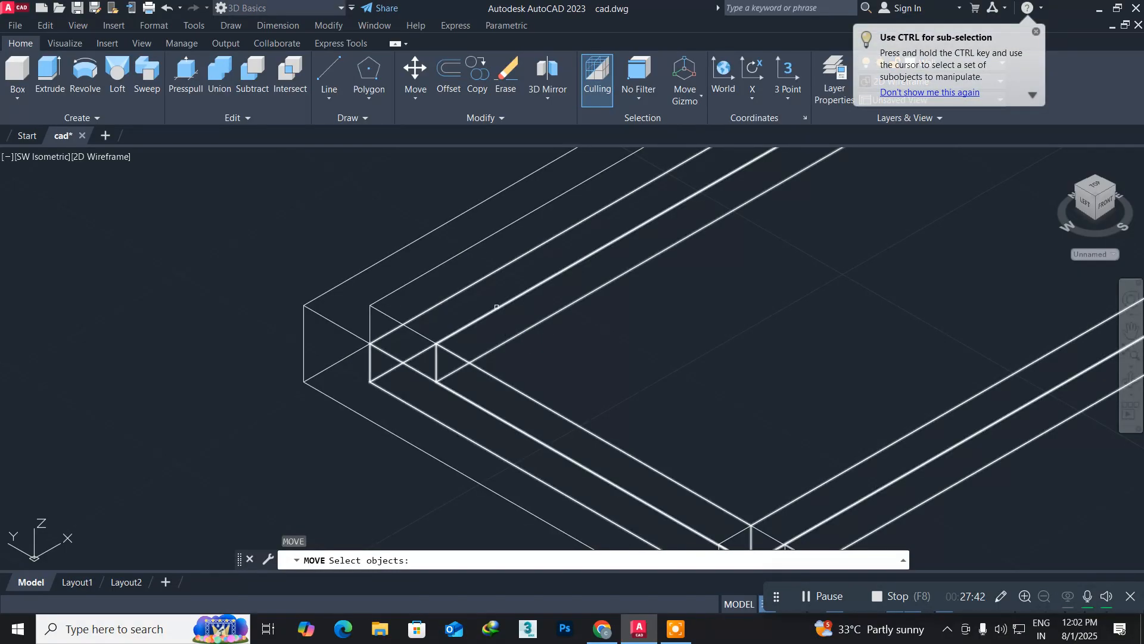
{"action": "left_click", "coordinate": [496, 307]}
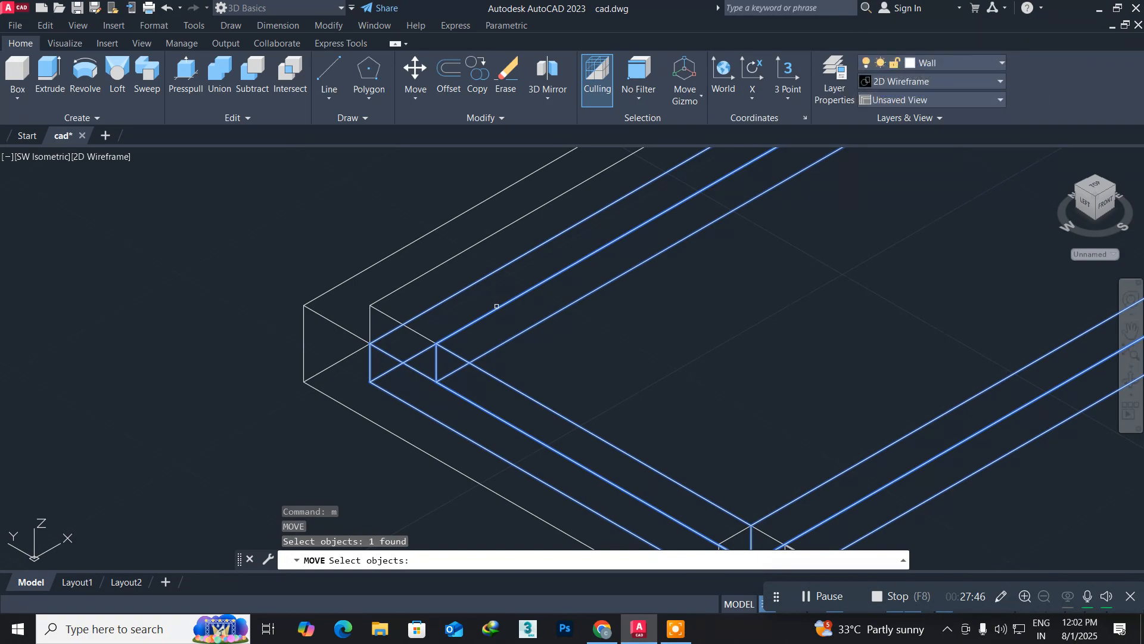
{"action": "scroll", "coordinate": [496, 307], "scroll_direction": "down", "scroll_amount": 4}
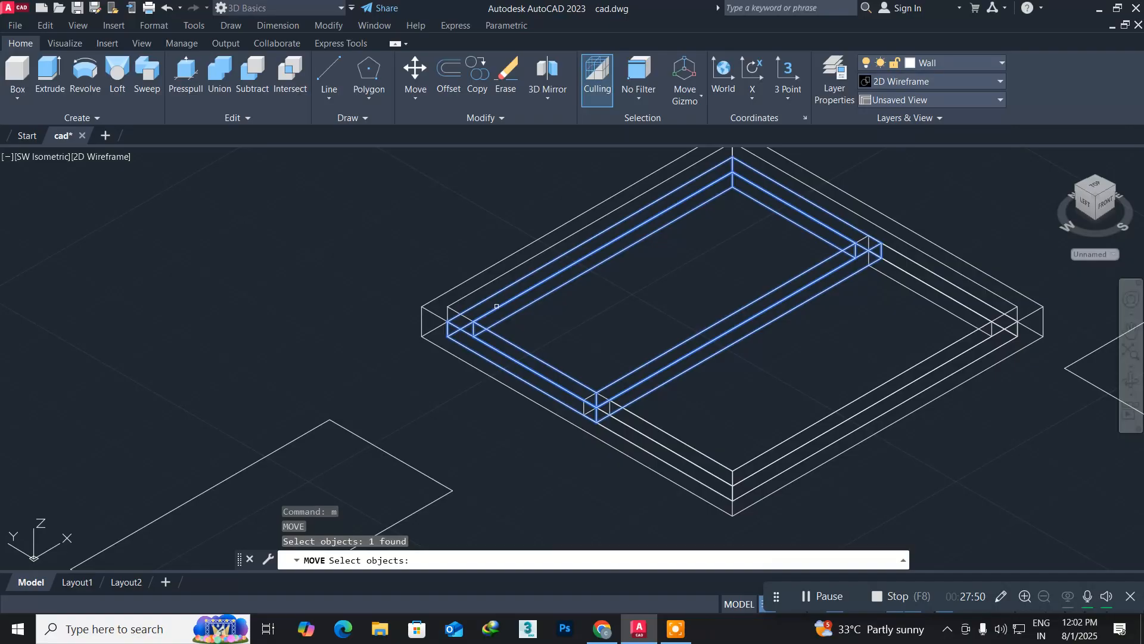
{"action": "scroll", "coordinate": [496, 307], "scroll_direction": "up", "scroll_amount": 4}
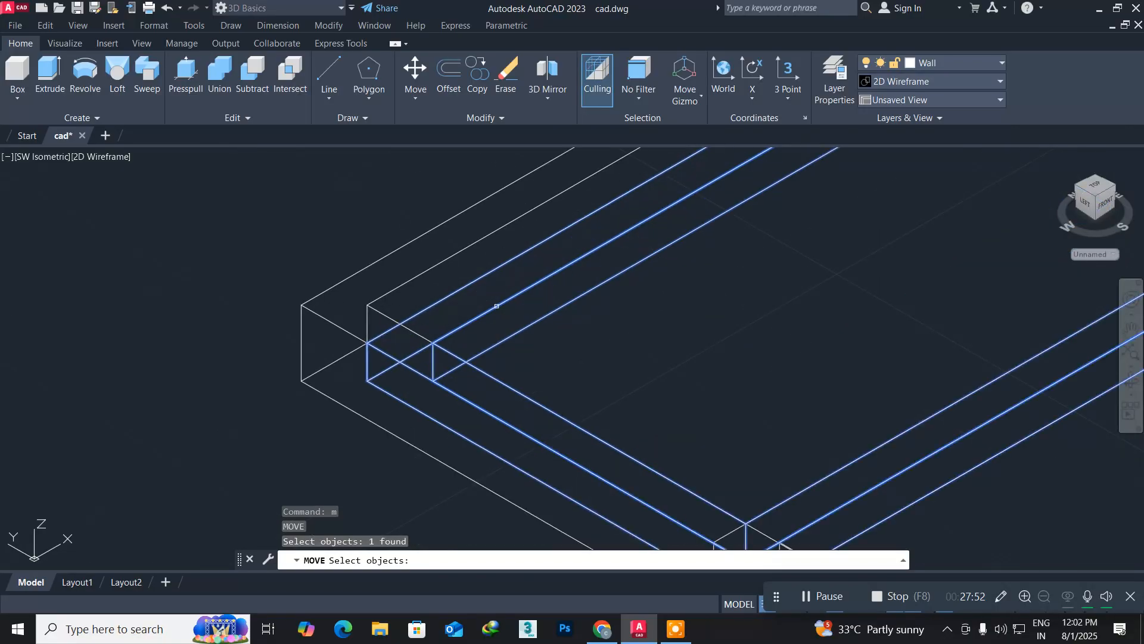
{"action": "key", "text": "Return"}
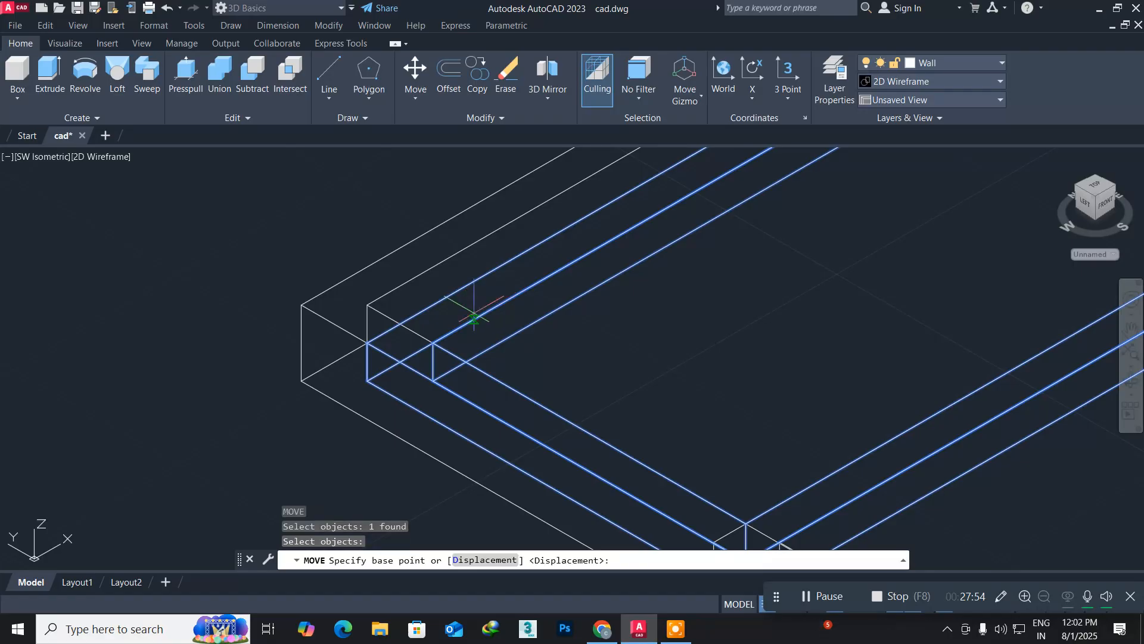
{"action": "left_click", "coordinate": [368, 343]}
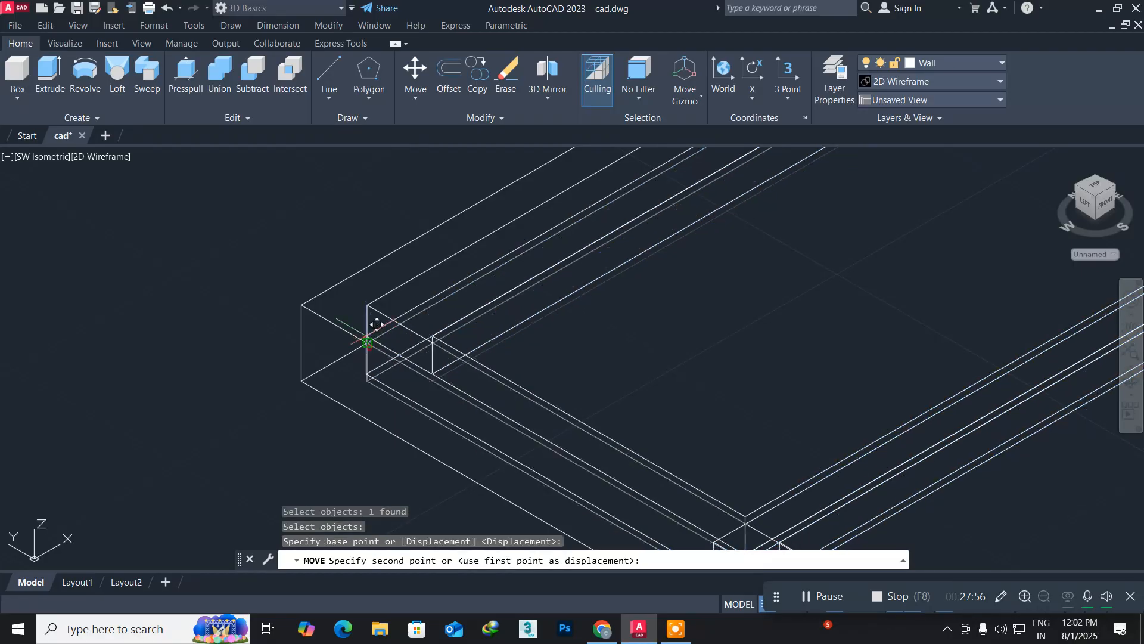
{"action": "left_click", "coordinate": [367, 304]}
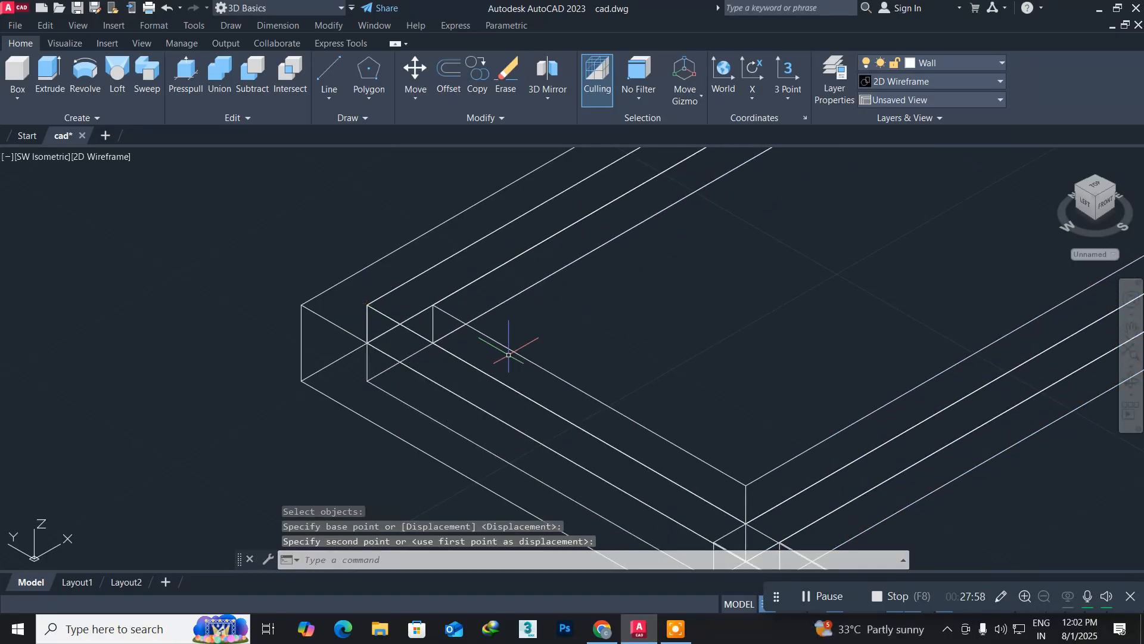
Examine how the raised first sash and the second sash meet at the middle of the window frame
{"action": "scroll", "coordinate": [503, 357], "scroll_direction": "down", "scroll_amount": 4}
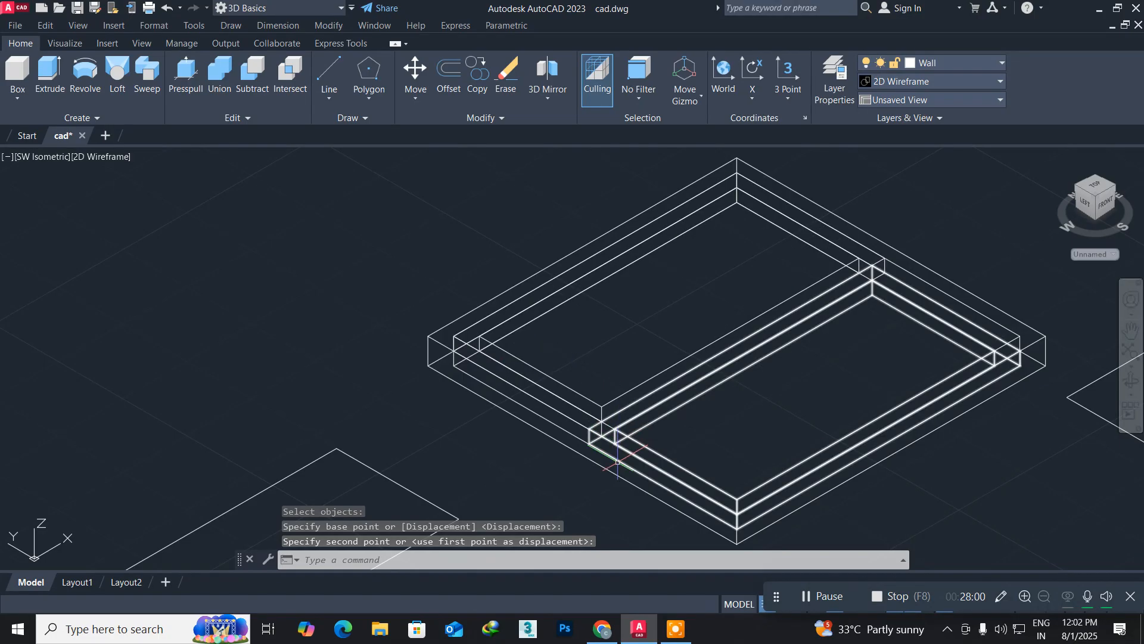
{"action": "scroll", "coordinate": [618, 462], "scroll_direction": "up", "scroll_amount": 5}
{"action": "scroll", "coordinate": [618, 461], "scroll_direction": "down", "scroll_amount": 1}
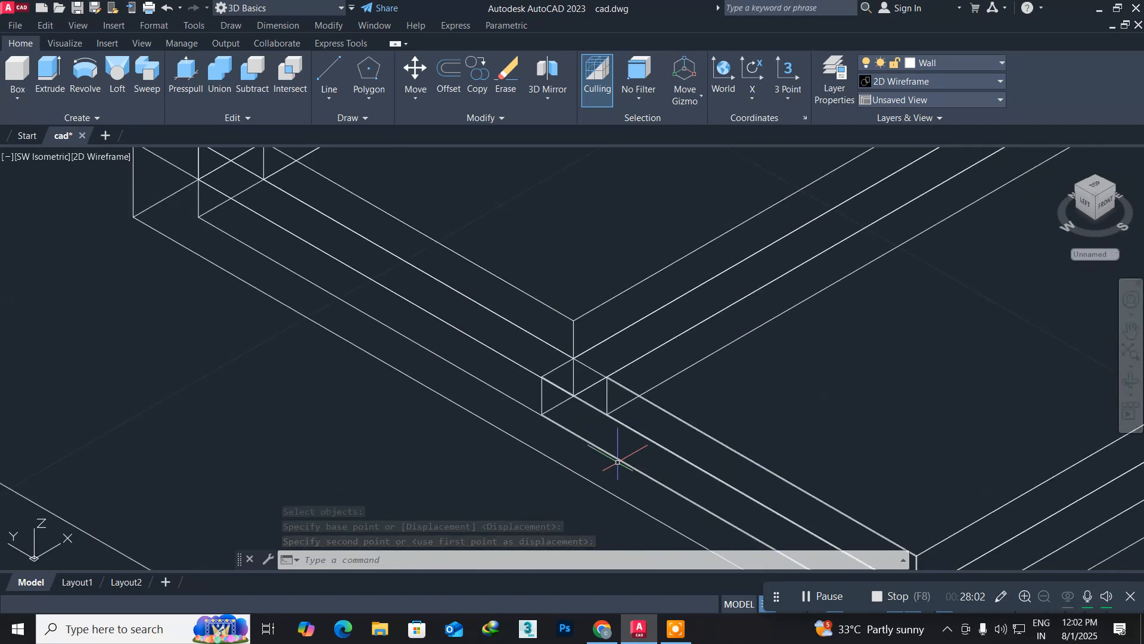
{"action": "scroll", "coordinate": [550, 405], "scroll_direction": "down", "scroll_amount": 1}
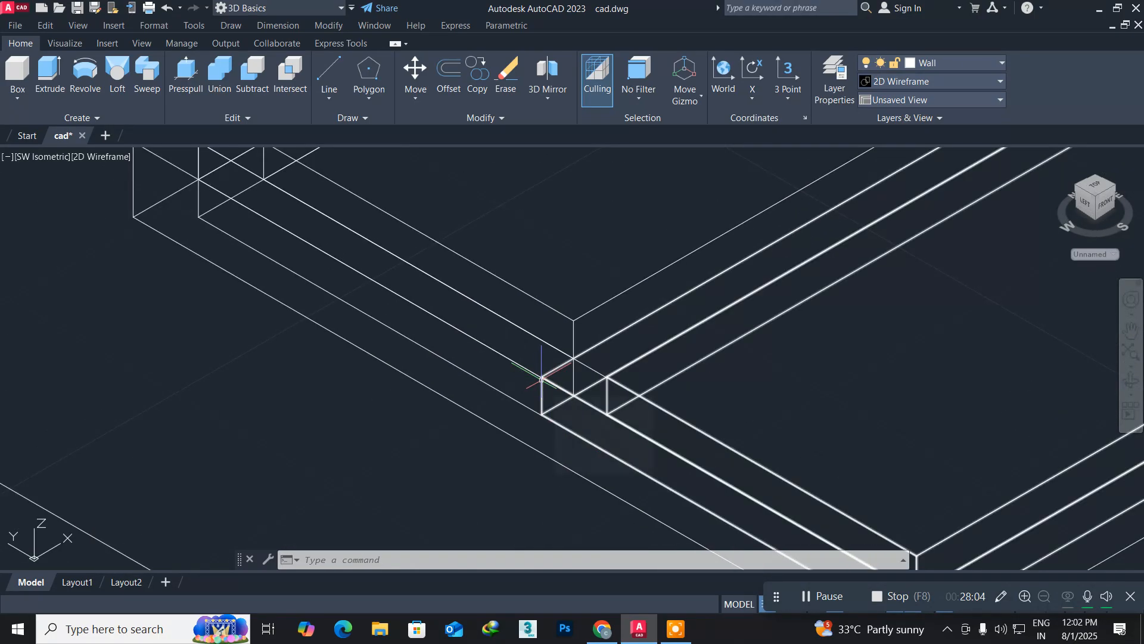
{"action": "left_click", "coordinate": [538, 390]}
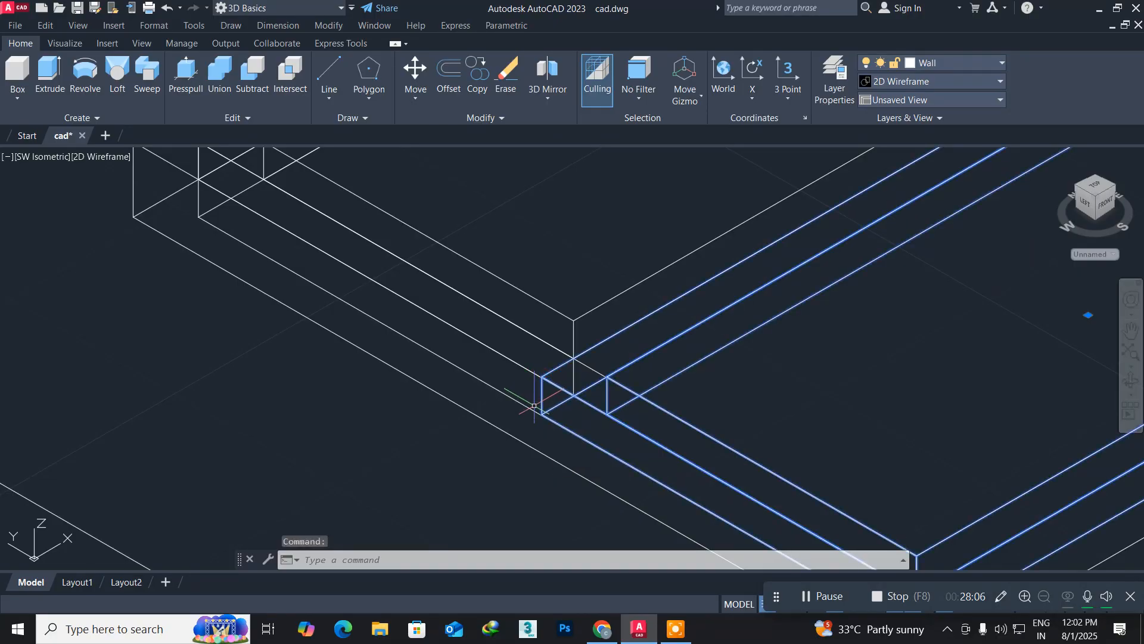
{"action": "key", "text": "Escape"}
{"action": "scroll", "coordinate": [450, 435], "scroll_direction": "down", "scroll_amount": 3}
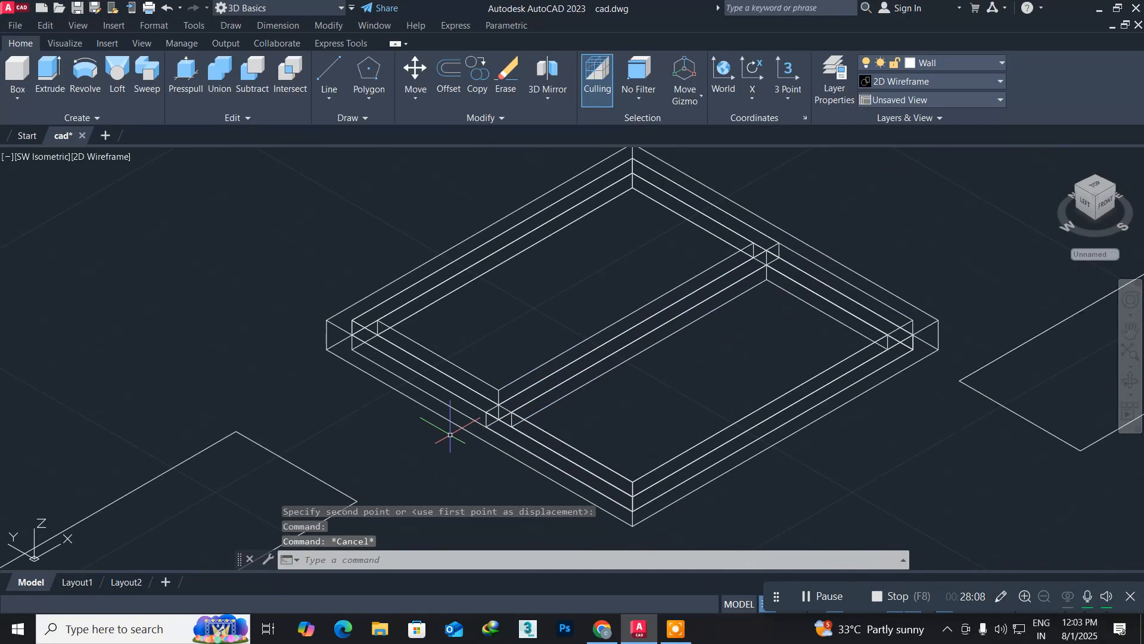
{"action": "middle_click_drag", "start_coordinate": [441, 434], "coordinate": [404, 360]}
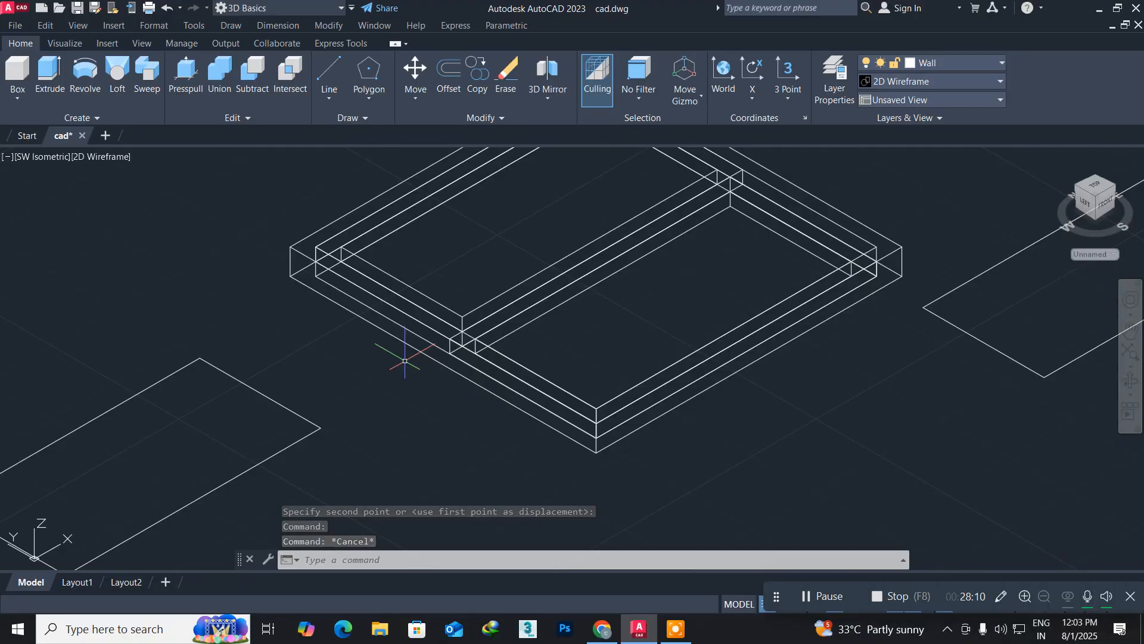
{"action": "scroll", "coordinate": [405, 360], "scroll_direction": "down", "scroll_amount": 2}
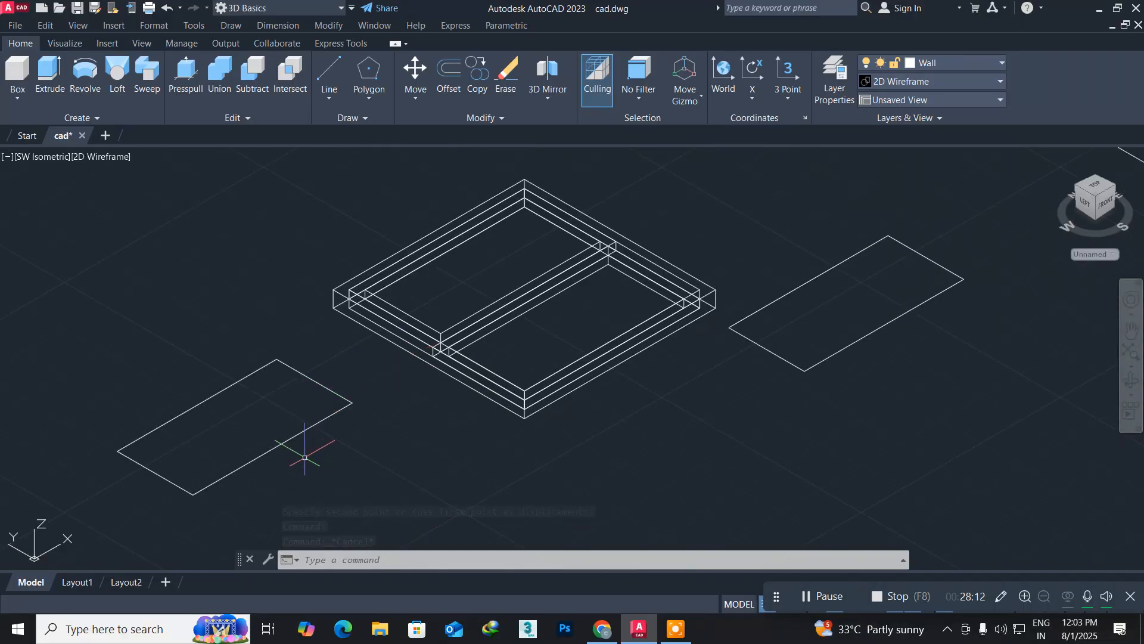
Extrude the pane rectangle on the west side of the window assembly to a height of 1"
{"action": "type", "text": "ext"}
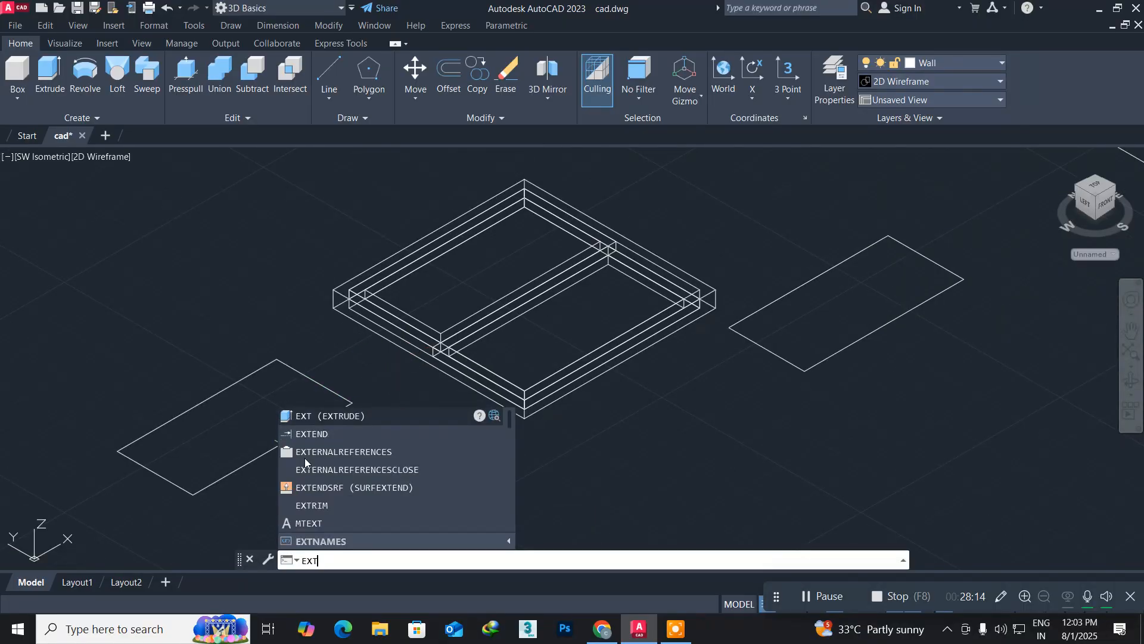
{"action": "key", "text": "Return"}
{"action": "left_click", "coordinate": [275, 460]}
{"action": "left_click", "coordinate": [266, 443]}
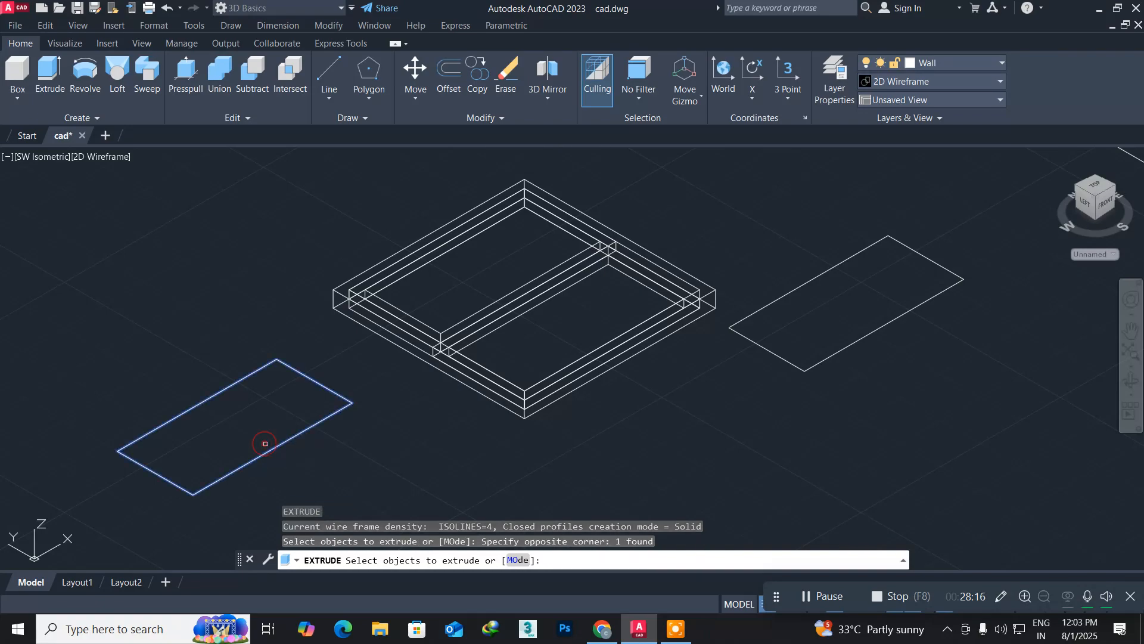
{"action": "key", "text": "Return"}
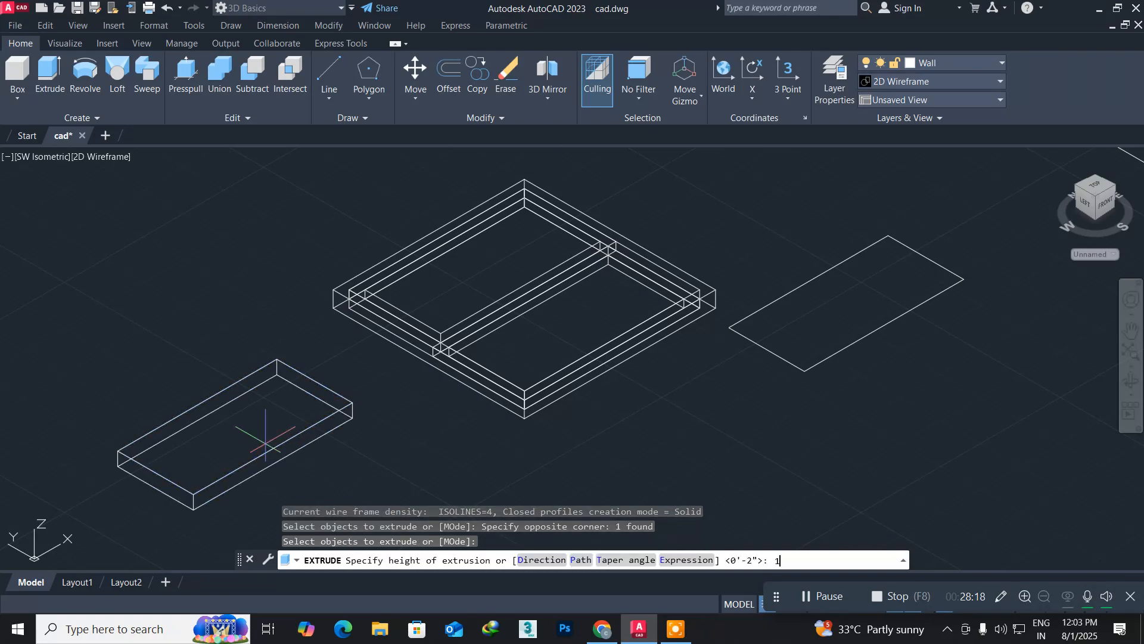
{"action": "type", "text": "1\""}
{"action": "key", "text": "Return"}
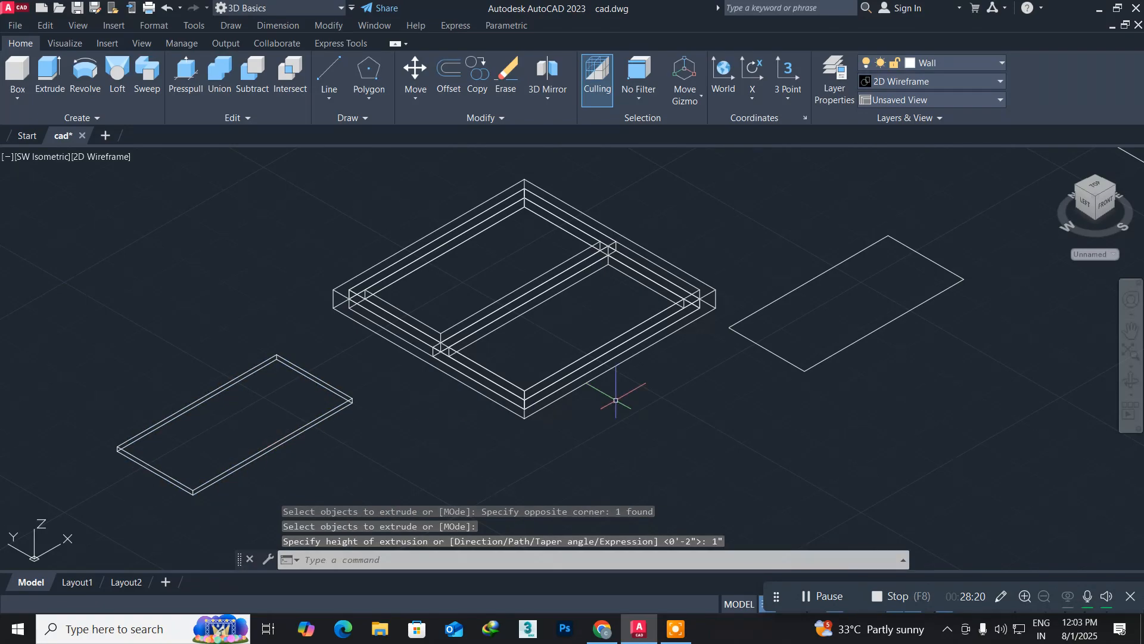
Extrude the other pane rectangle, on the east side of the window assembly, to a height of 1"
{"action": "type", "text": "e"}
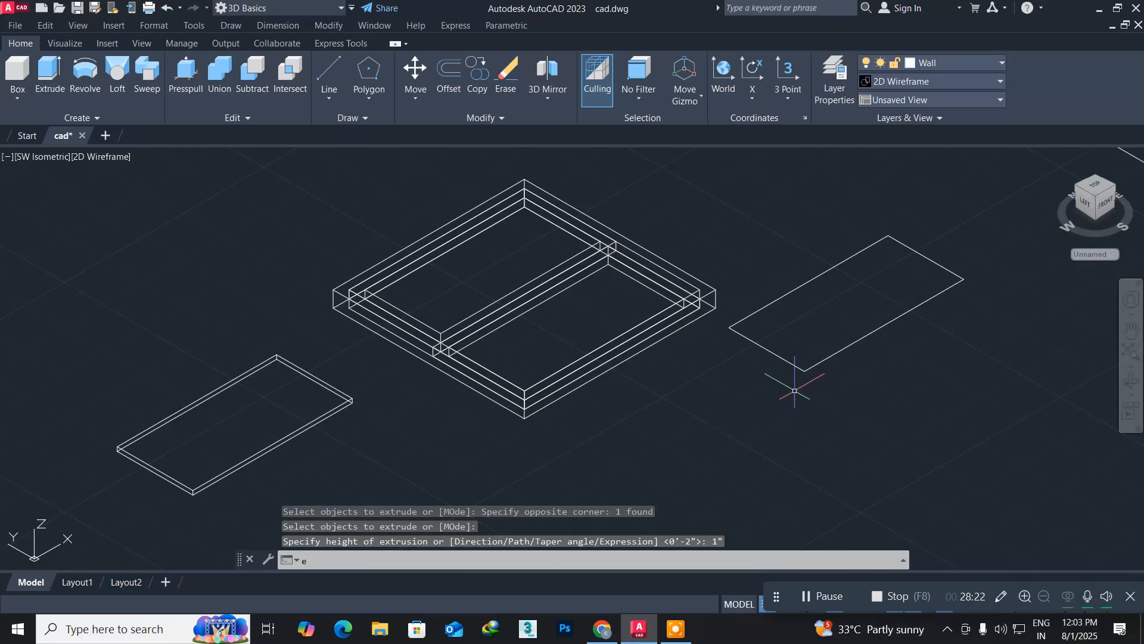
{"action": "type", "text": "xt"}
{"action": "key", "text": "Return"}
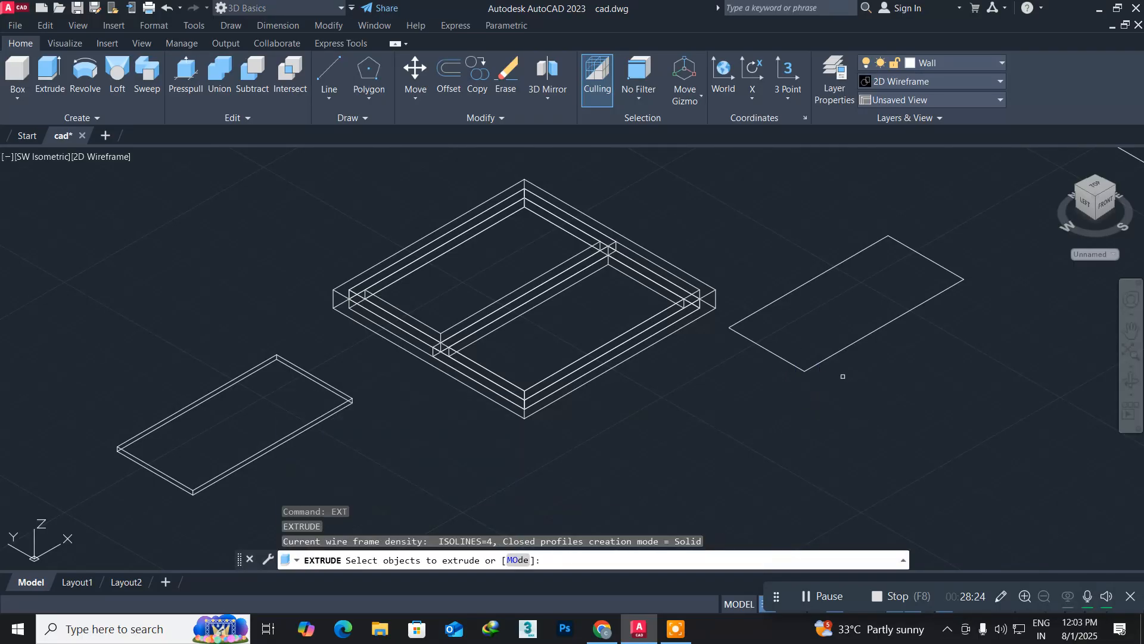
{"action": "left_click", "coordinate": [809, 365]}
{"action": "key", "text": "Return"}
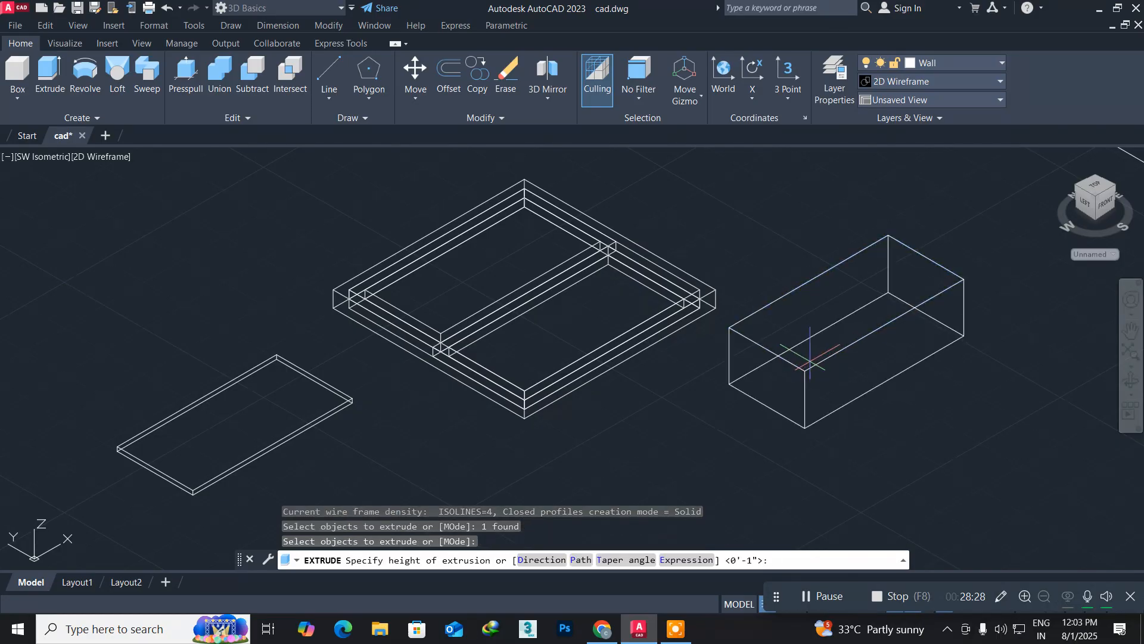
{"action": "type", "text": "1\""}
{"action": "key", "text": "Return"}
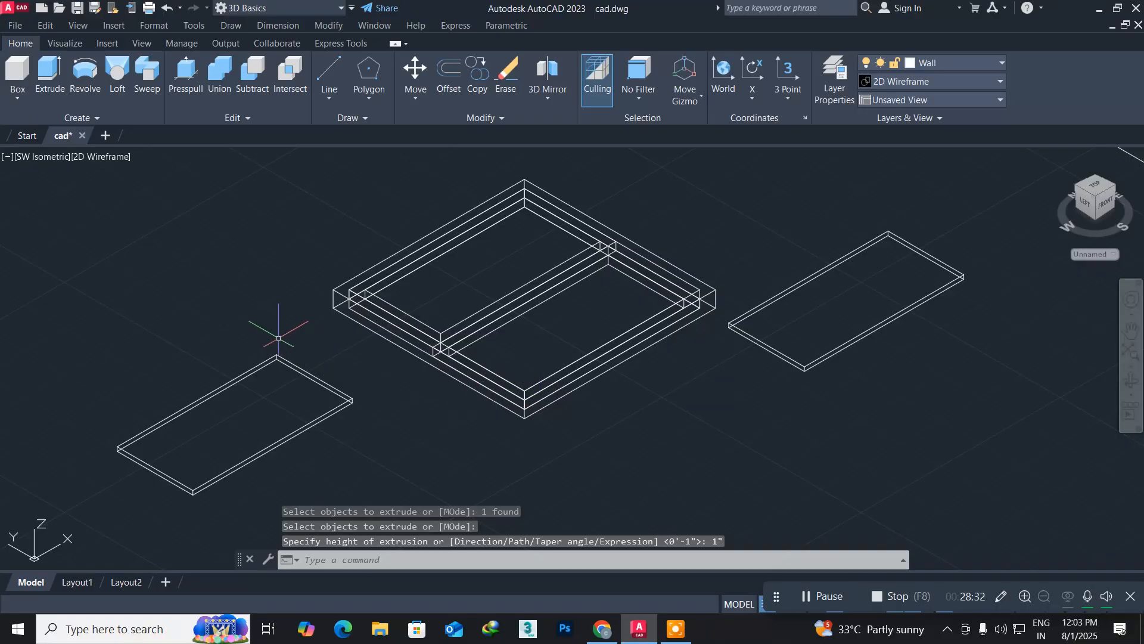
Move the west pane by its nearest top corner to the matching top inner corner of the raised sash
{"action": "scroll", "coordinate": [275, 334], "scroll_direction": "up", "scroll_amount": 3}
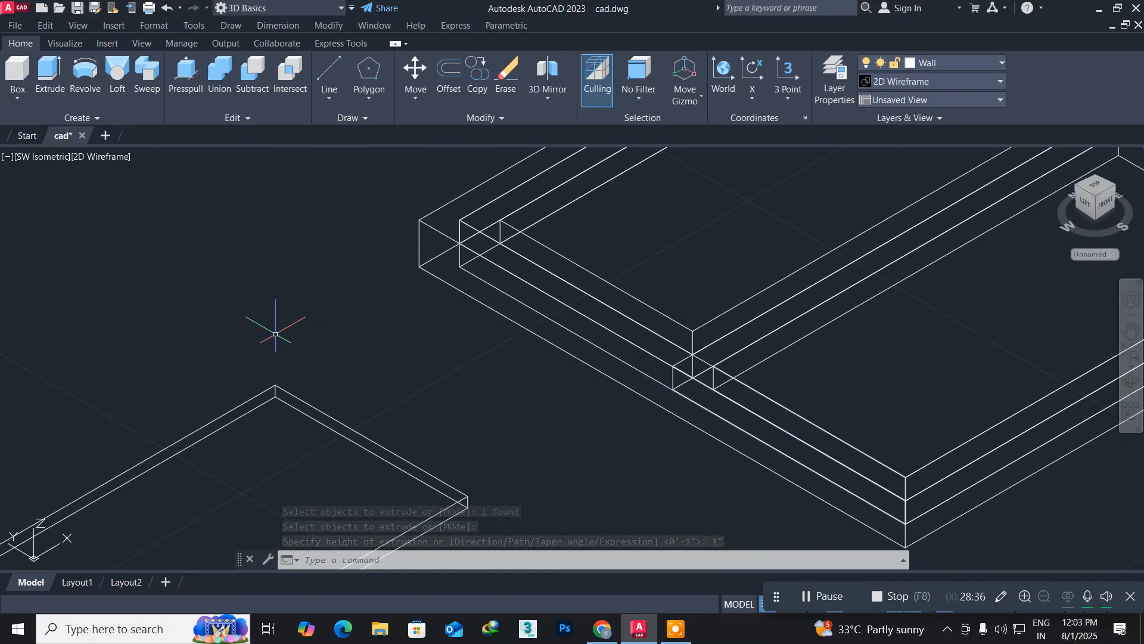
{"action": "scroll", "coordinate": [275, 334], "scroll_direction": "down", "scroll_amount": 2}
{"action": "scroll", "coordinate": [275, 334], "scroll_direction": "down", "scroll_amount": 2}
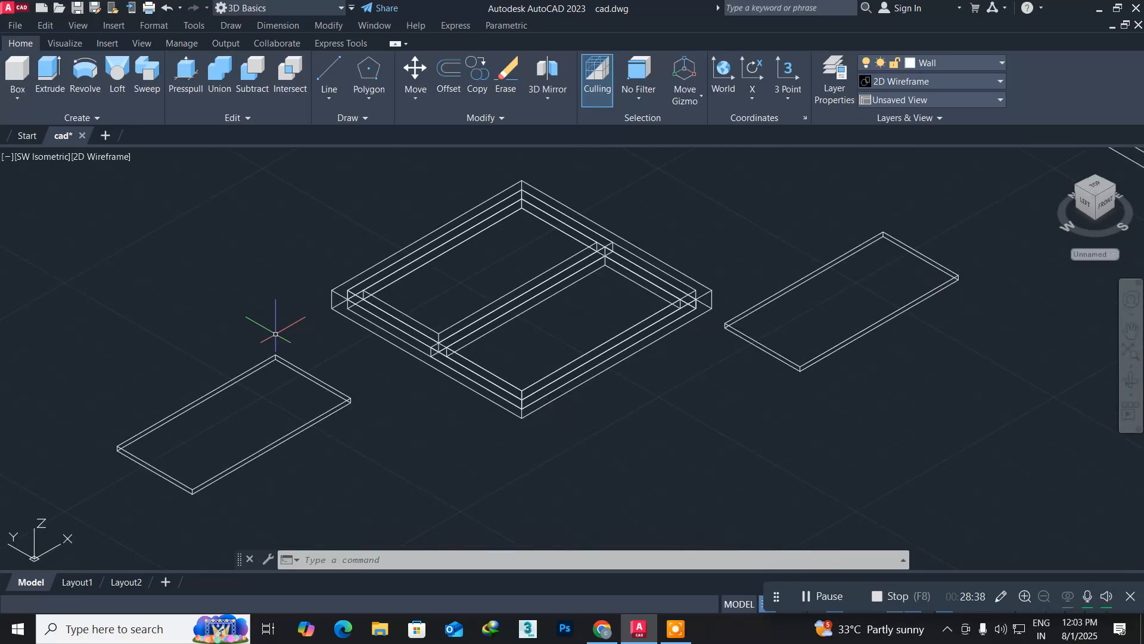
{"action": "key", "text": "Return"}
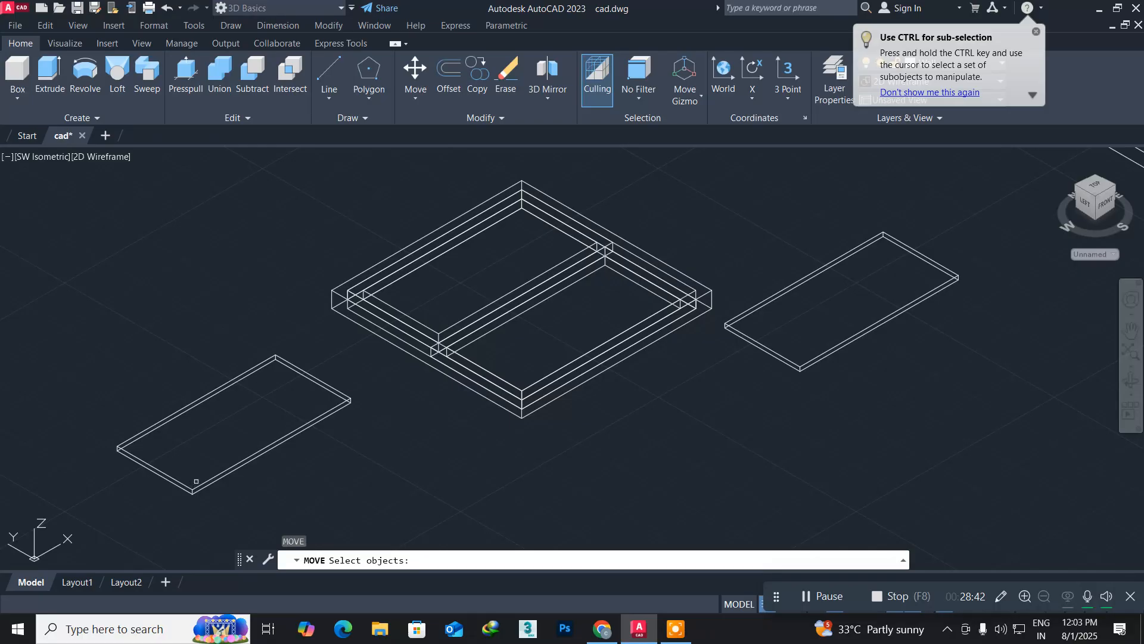
{"action": "left_click", "coordinate": [199, 483]}
{"action": "key", "text": "Return"}
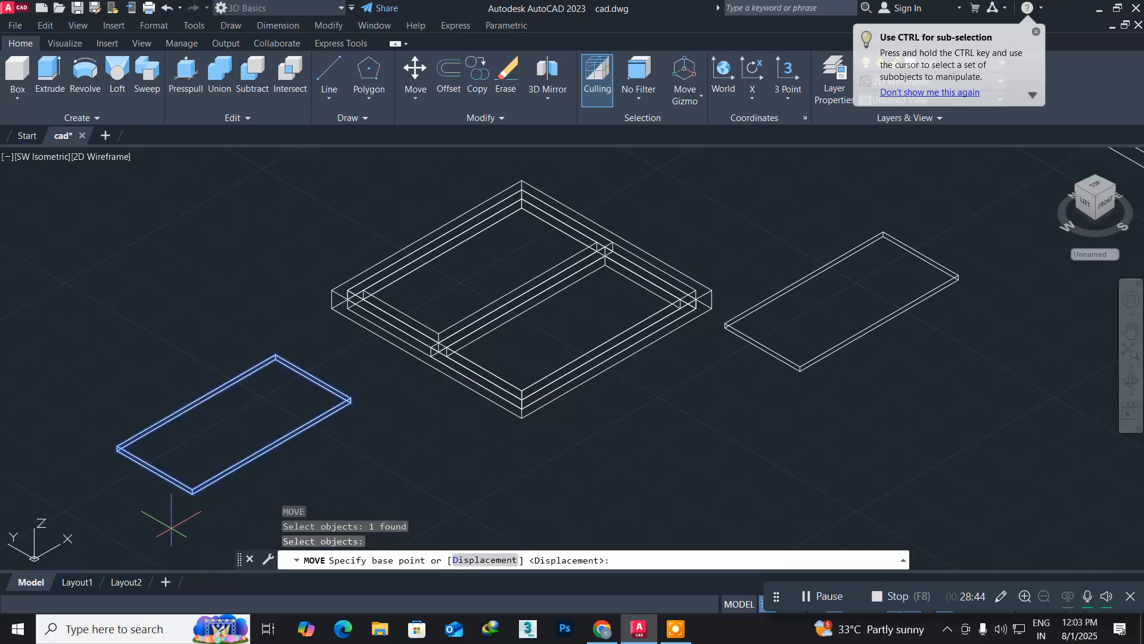
{"action": "scroll", "coordinate": [197, 477], "scroll_direction": "up", "scroll_amount": 5}
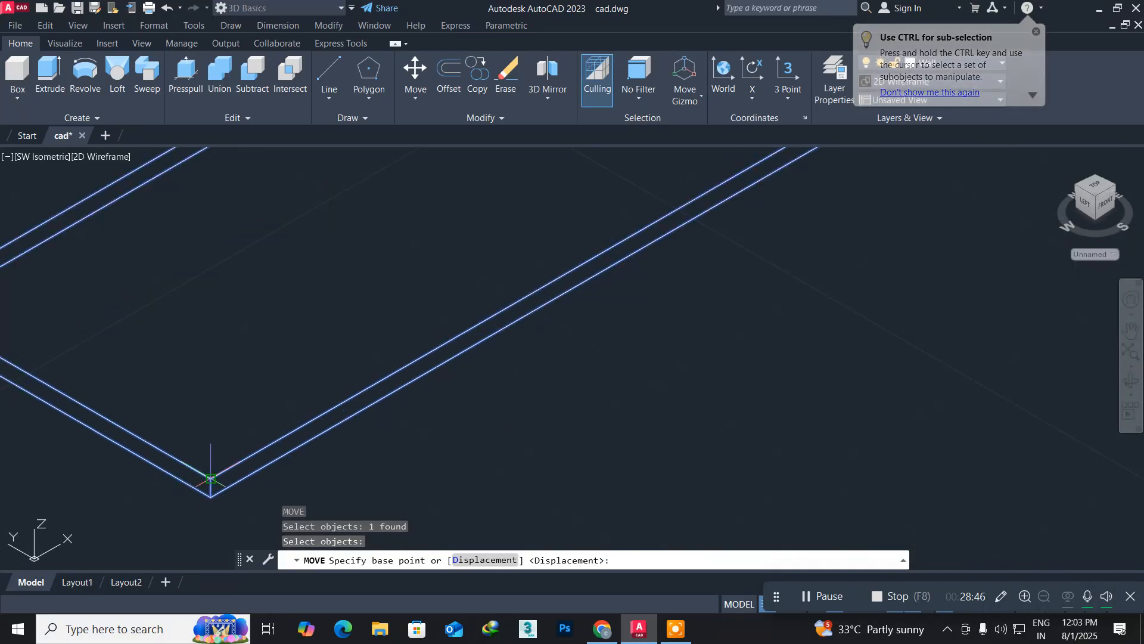
{"action": "left_click", "coordinate": [211, 479]}
{"action": "scroll", "coordinate": [692, 270], "scroll_direction": "down", "scroll_amount": 7}
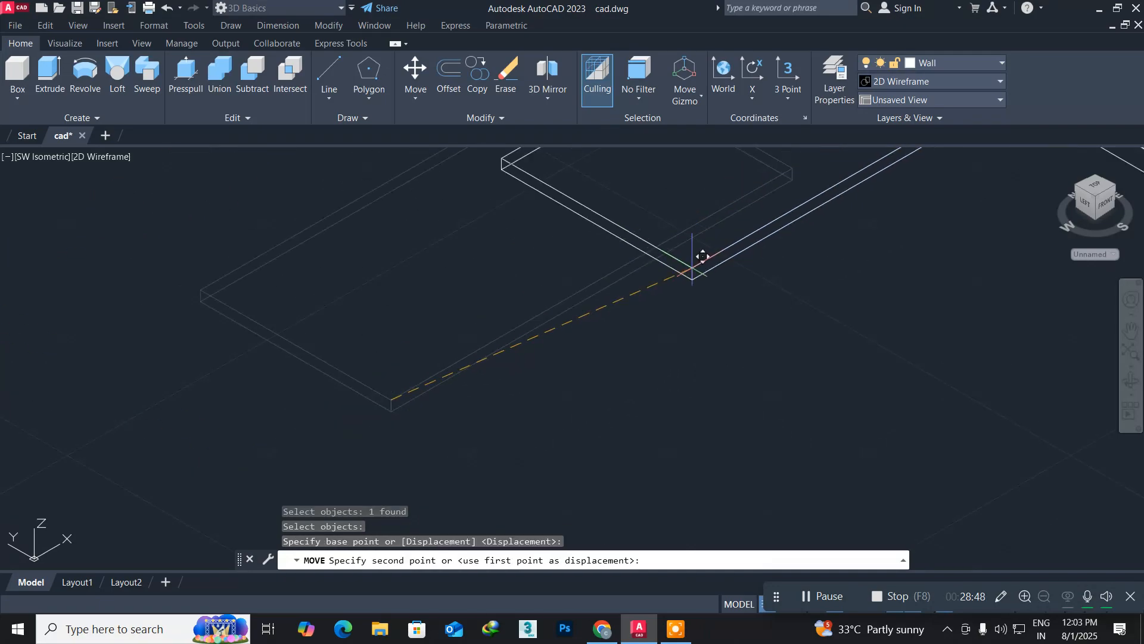
{"action": "middle_click_drag", "start_coordinate": [719, 245], "coordinate": [292, 401]}
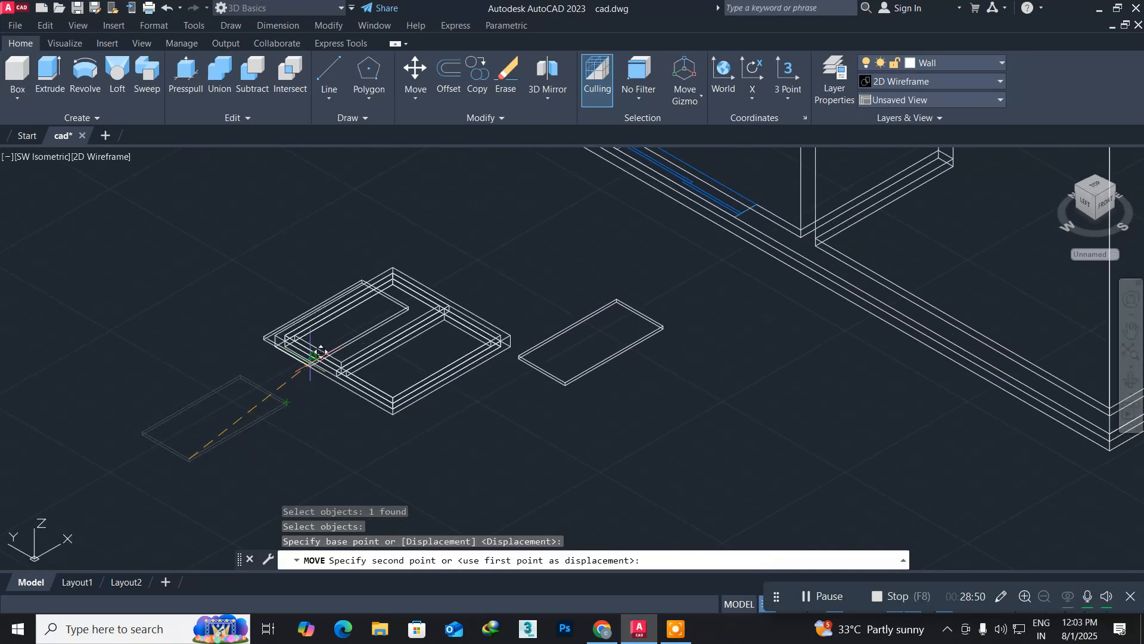
{"action": "scroll", "coordinate": [318, 353], "scroll_direction": "up", "scroll_amount": 6}
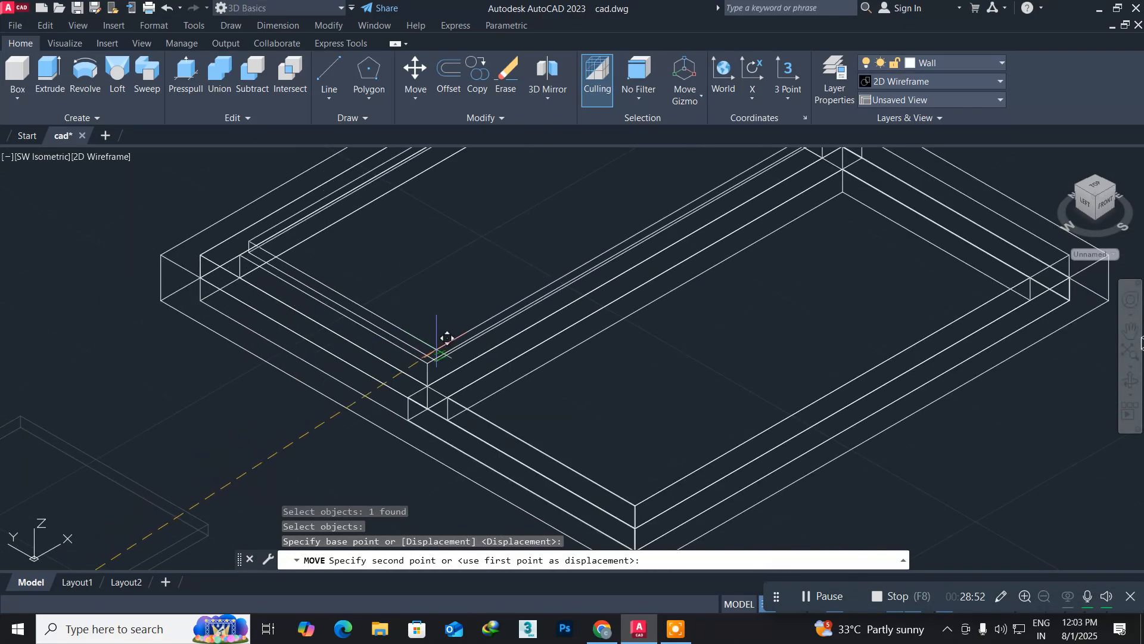
{"action": "left_click", "coordinate": [428, 363]}
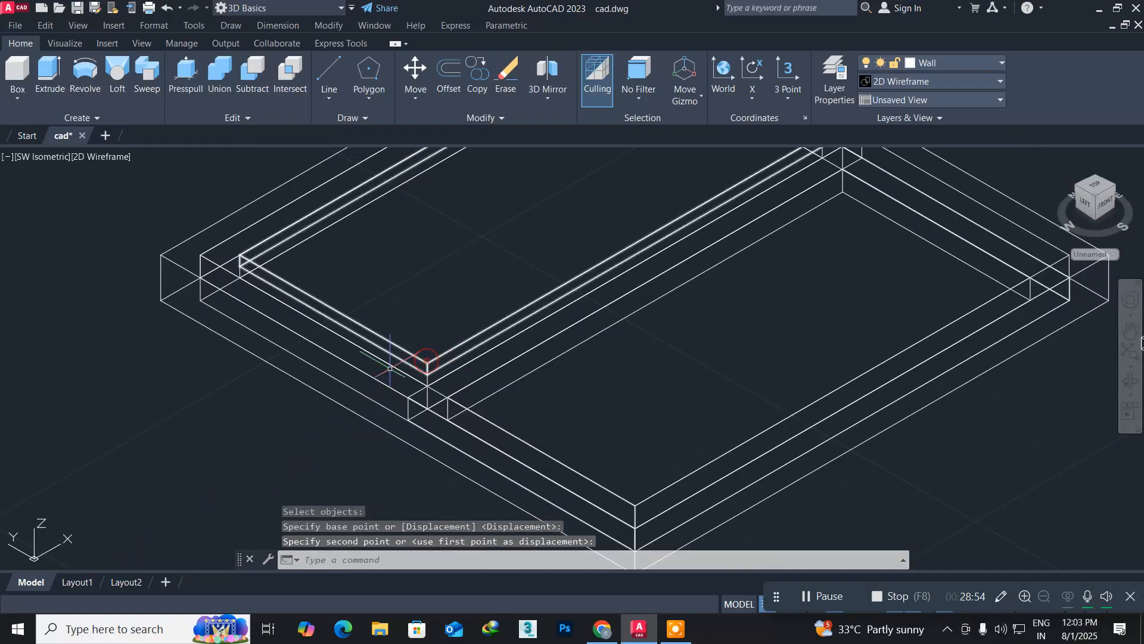
Inspect how the pane and sashes sit in the frame using the Realistic visual style, and return to 2D Wireframe
{"action": "middle_click_drag", "start_coordinate": [266, 432], "coordinate": [149, 319]}
{"action": "scroll", "coordinate": [382, 394], "scroll_direction": "down", "scroll_amount": 2}
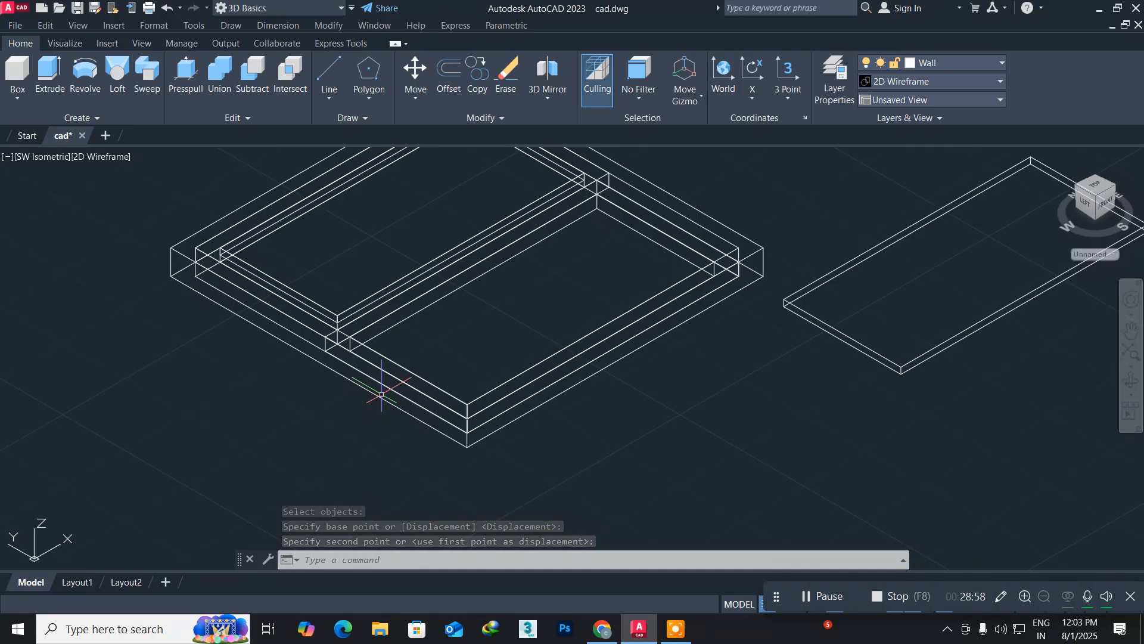
{"action": "left_click", "coordinate": [96, 158]}
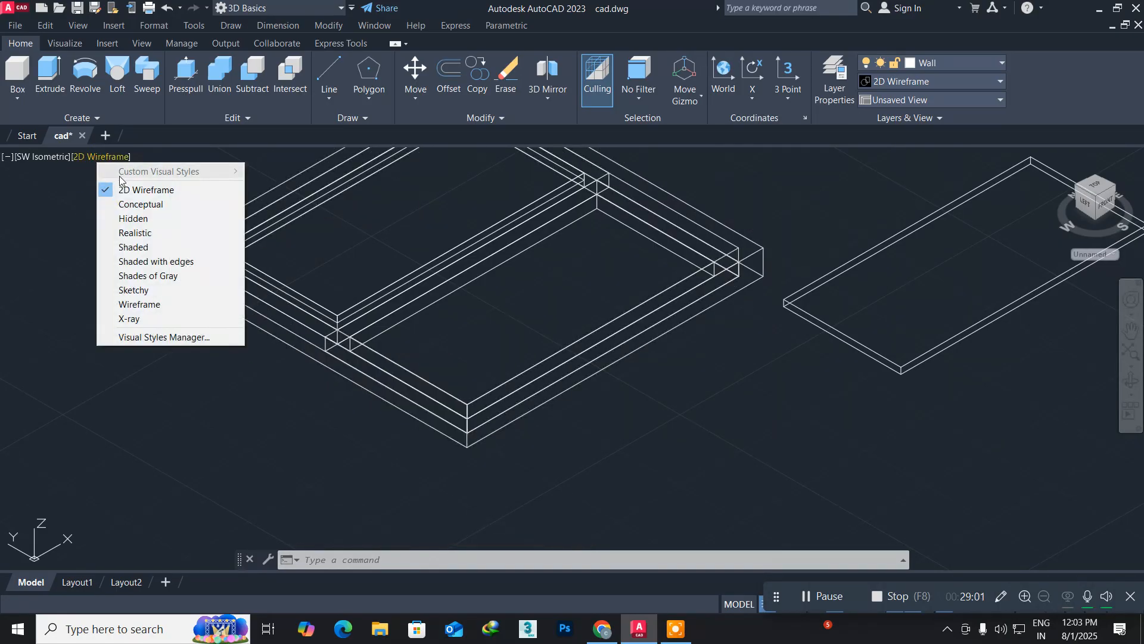
{"action": "left_click", "coordinate": [145, 237]}
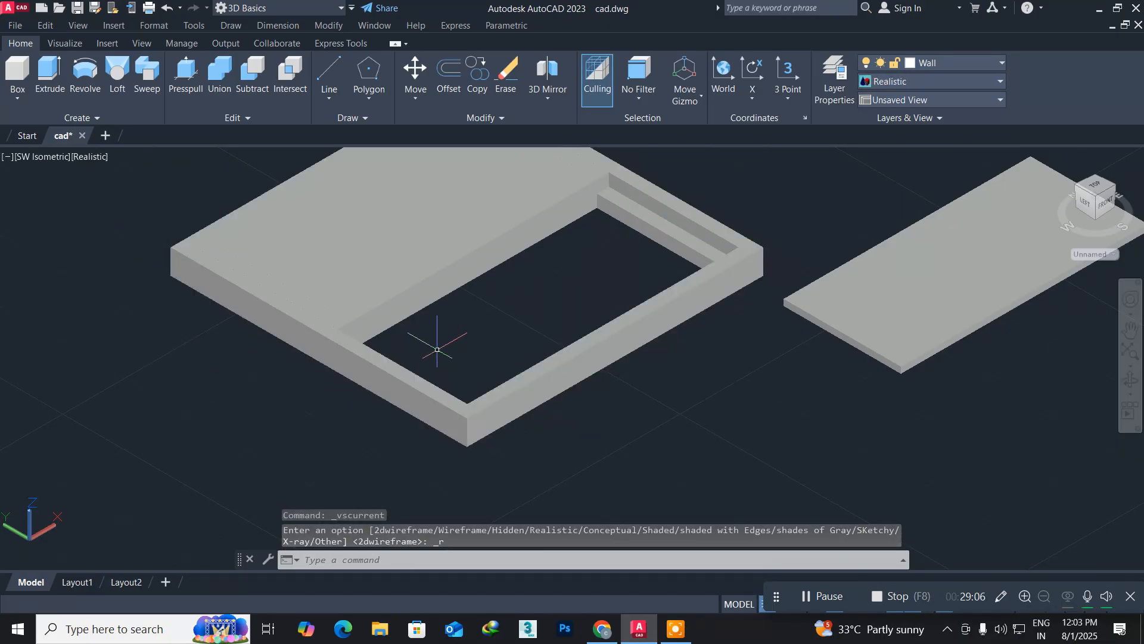
{"action": "scroll", "coordinate": [436, 350], "scroll_direction": "up", "scroll_amount": 2}
{"action": "scroll", "coordinate": [438, 346], "scroll_direction": "down", "scroll_amount": 3}
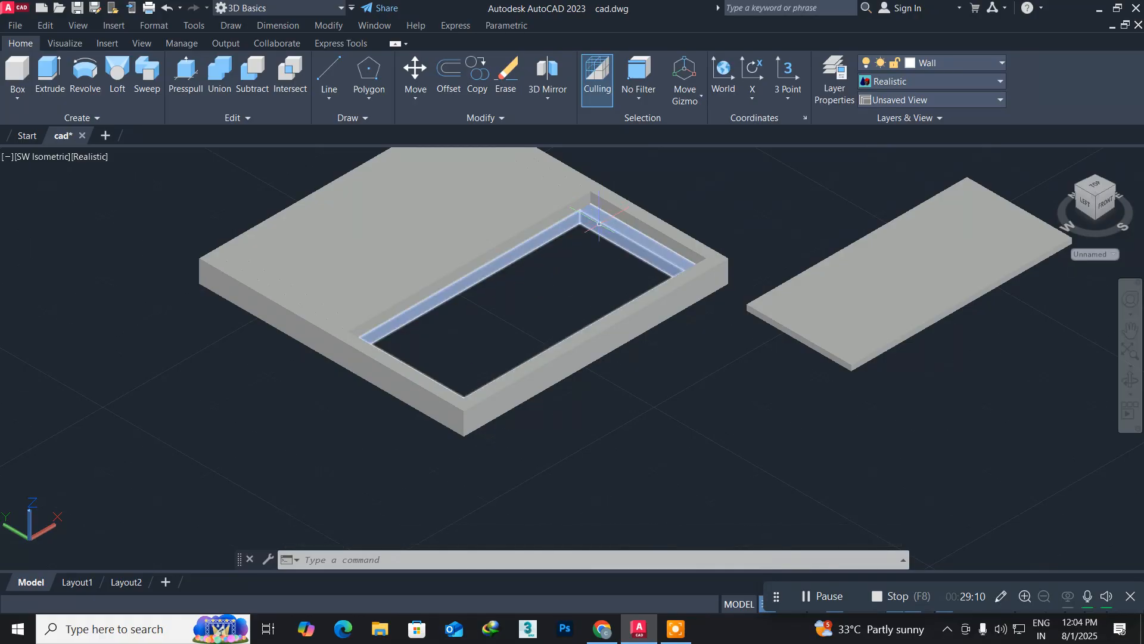
{"action": "middle_click_drag", "start_coordinate": [570, 284], "coordinate": [385, 311]}
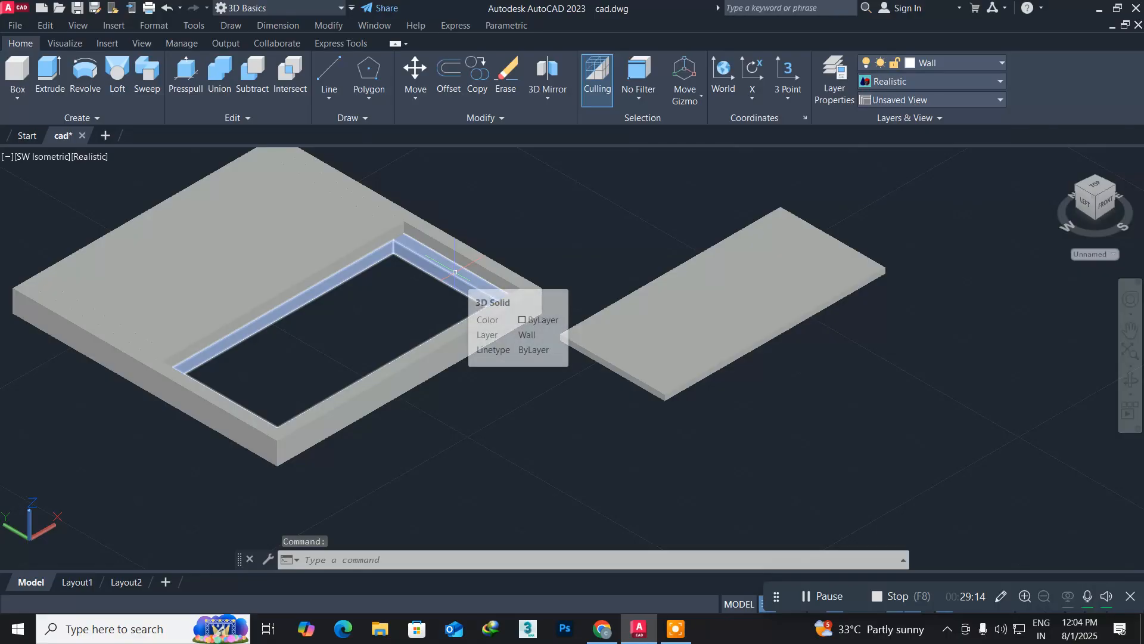
{"action": "scroll", "coordinate": [443, 270], "scroll_direction": "up", "scroll_amount": 3}
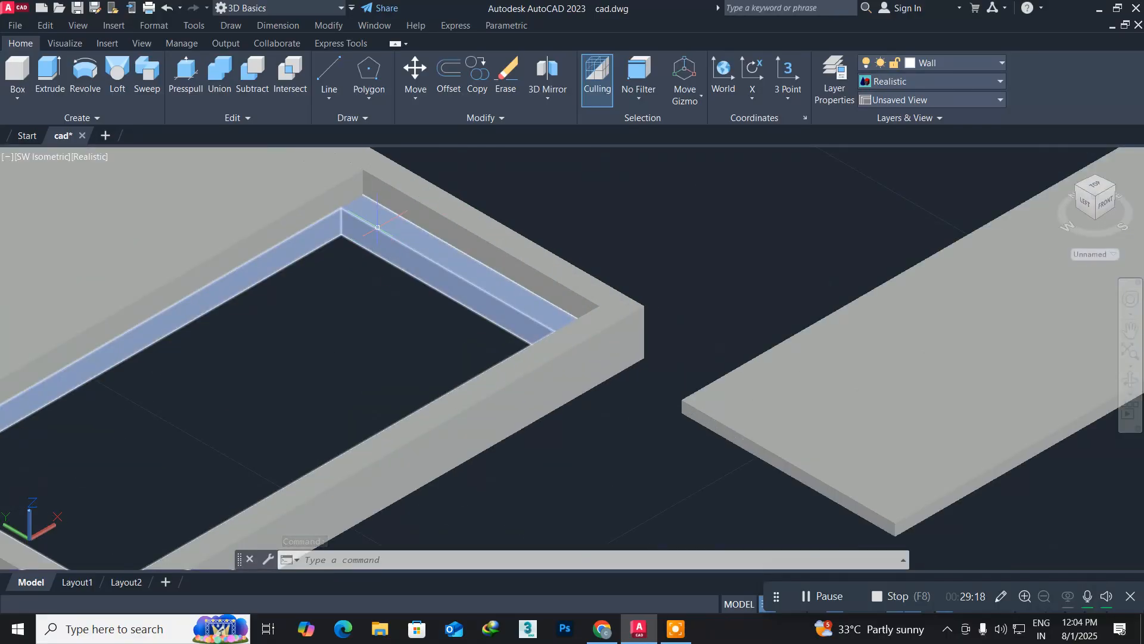
{"action": "left_click", "coordinate": [83, 157]}
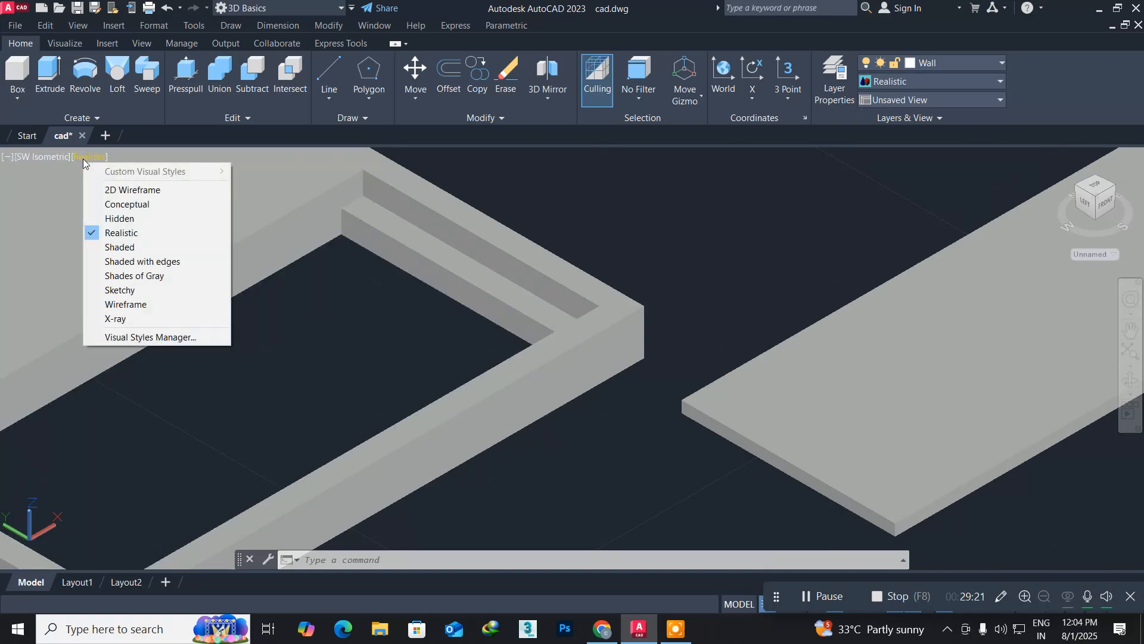
{"action": "left_click", "coordinate": [102, 191]}
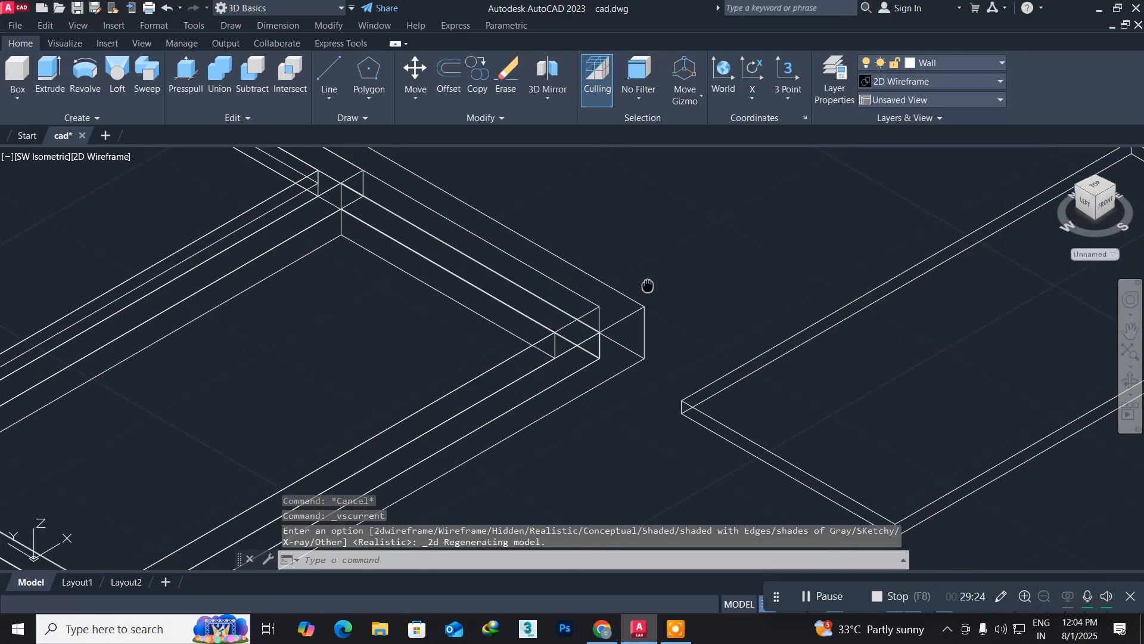
Move the remaining pane by its farthest bottom corner to the matching bottom inner corner of the lower sash
{"action": "middle_click_drag", "start_coordinate": [648, 286], "coordinate": [210, 433]}
{"action": "type", "text": "m"}
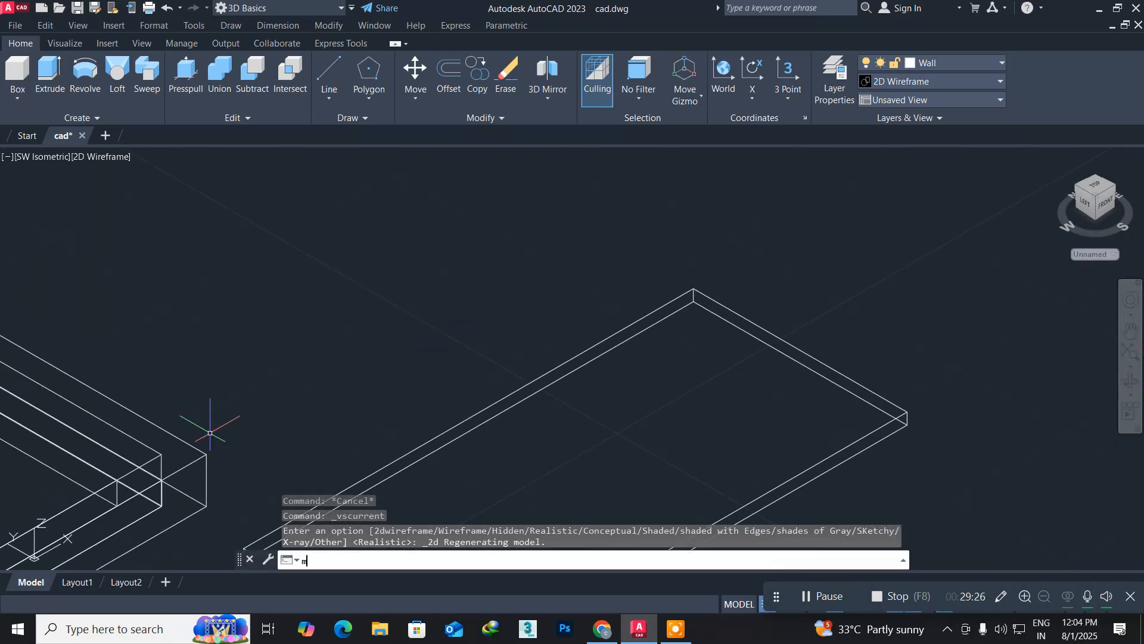
{"action": "key", "text": "Return"}
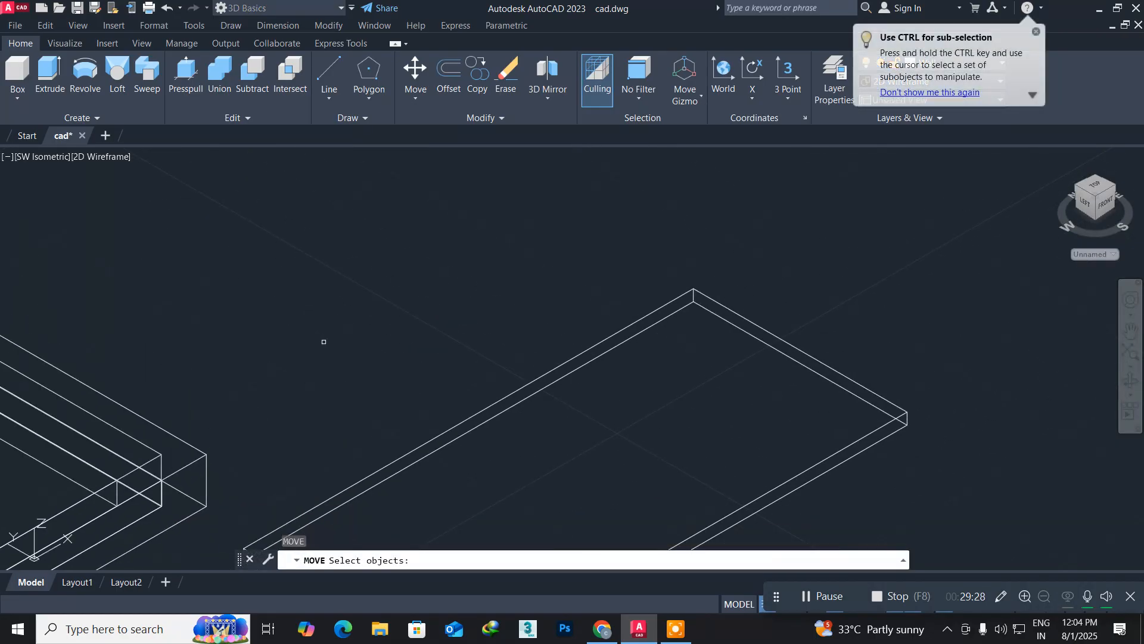
{"action": "left_click", "coordinate": [624, 340]}
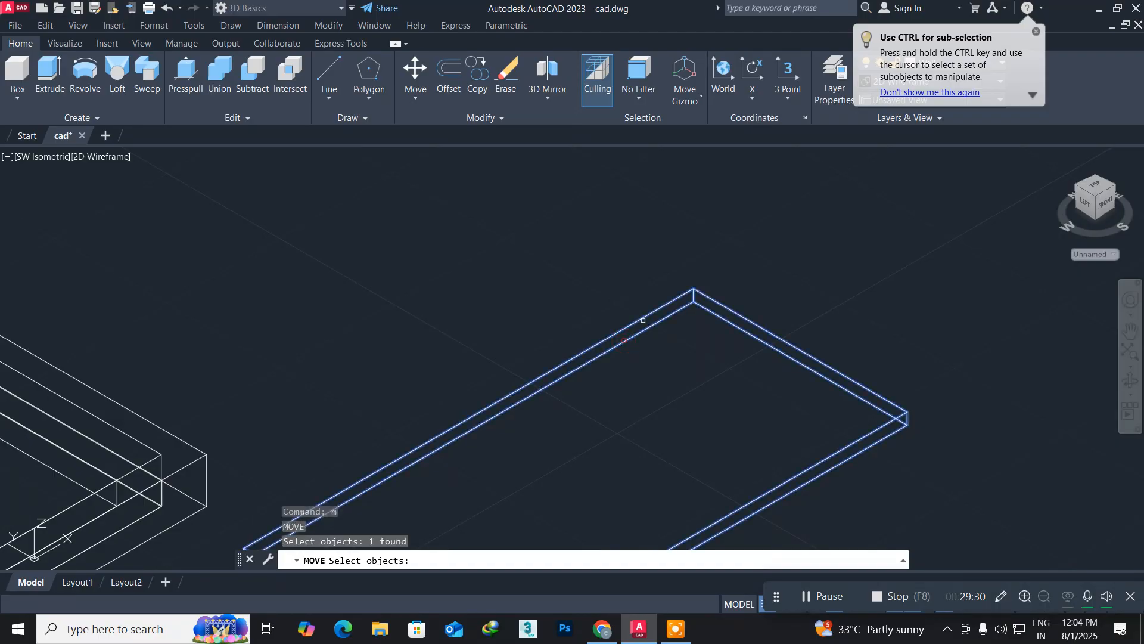
{"action": "key", "text": "Return"}
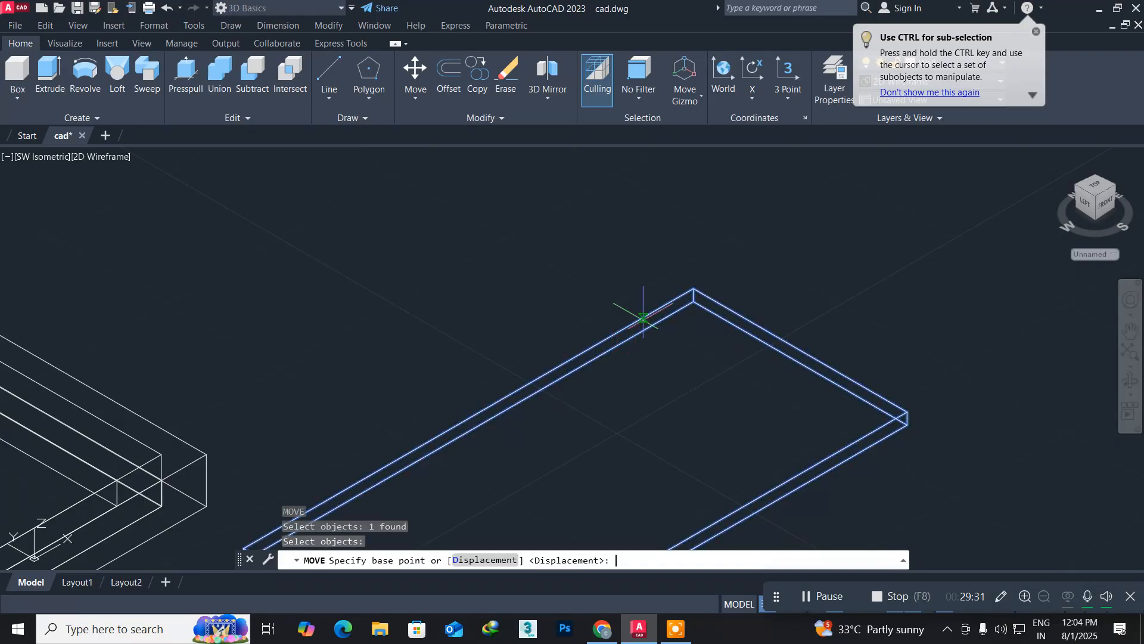
{"action": "left_click", "coordinate": [694, 301]}
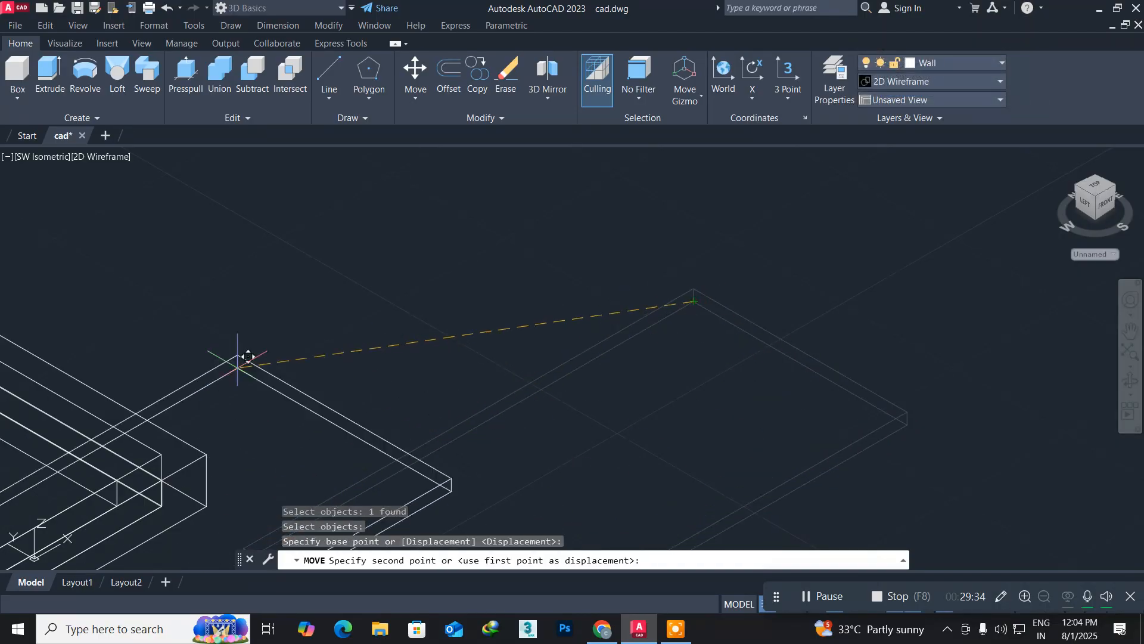
{"action": "middle_click_drag", "start_coordinate": [117, 394], "coordinate": [689, 295]}
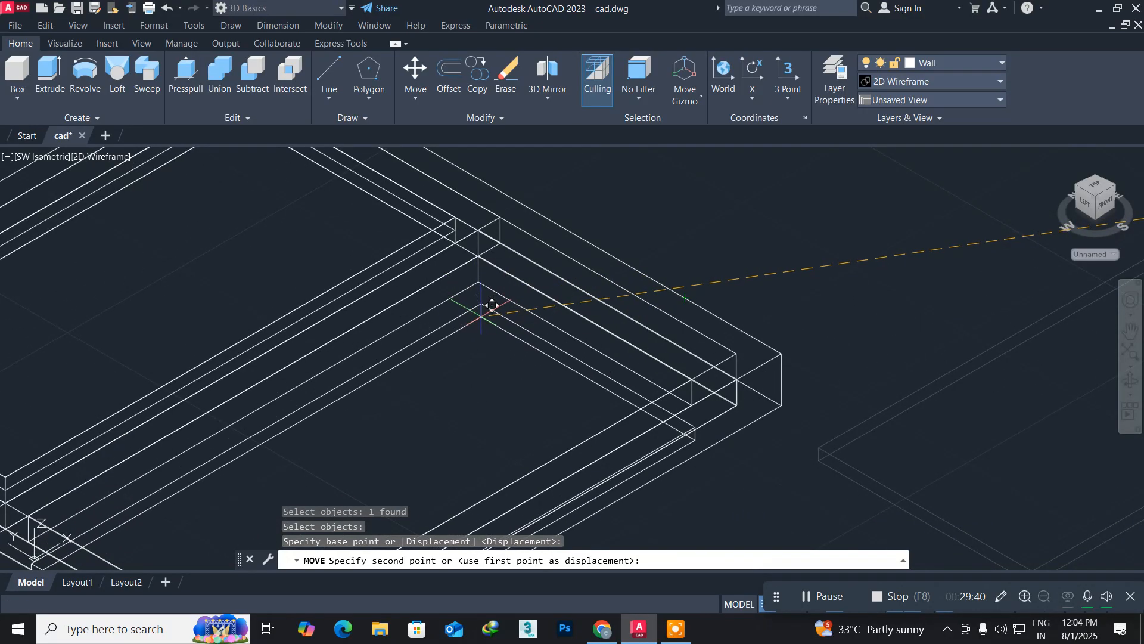
{"action": "scroll", "coordinate": [492, 305], "scroll_direction": "up", "scroll_amount": 2}
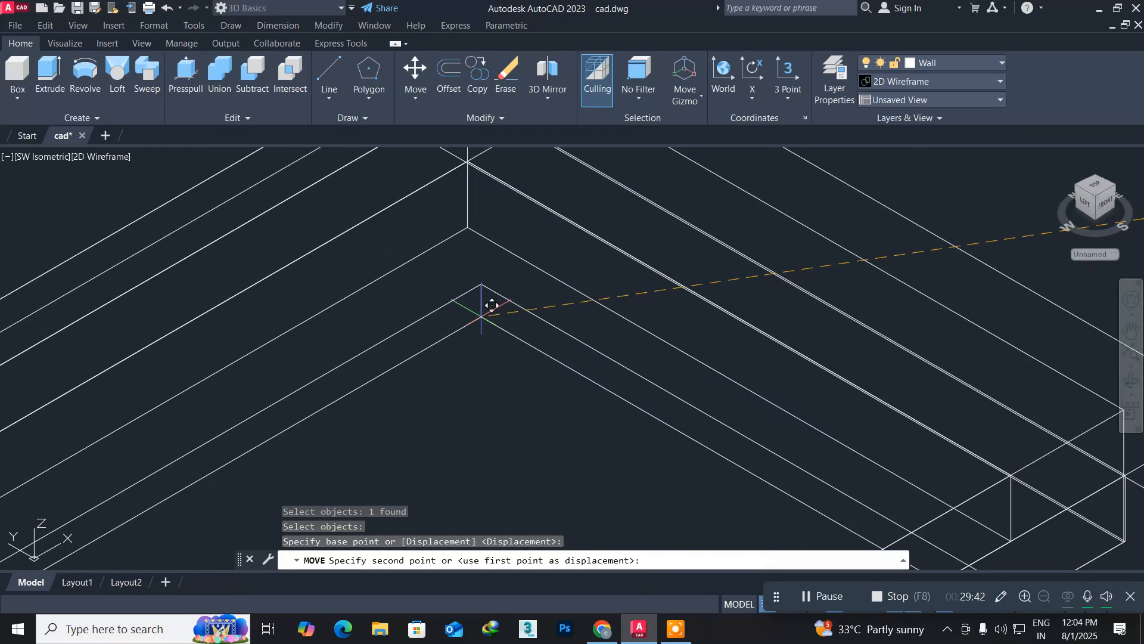
{"action": "left_click", "coordinate": [467, 226]}
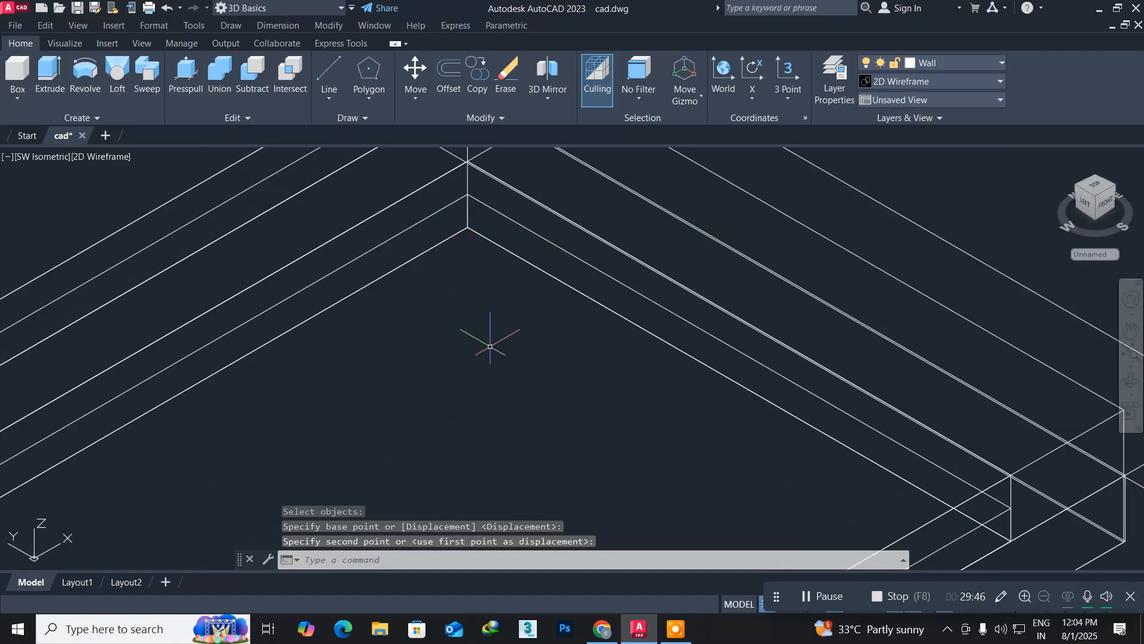
Switch to the Realistic visual style and check how both panes sit in the assembled window
{"action": "scroll", "coordinate": [490, 346], "scroll_direction": "down", "scroll_amount": 5}
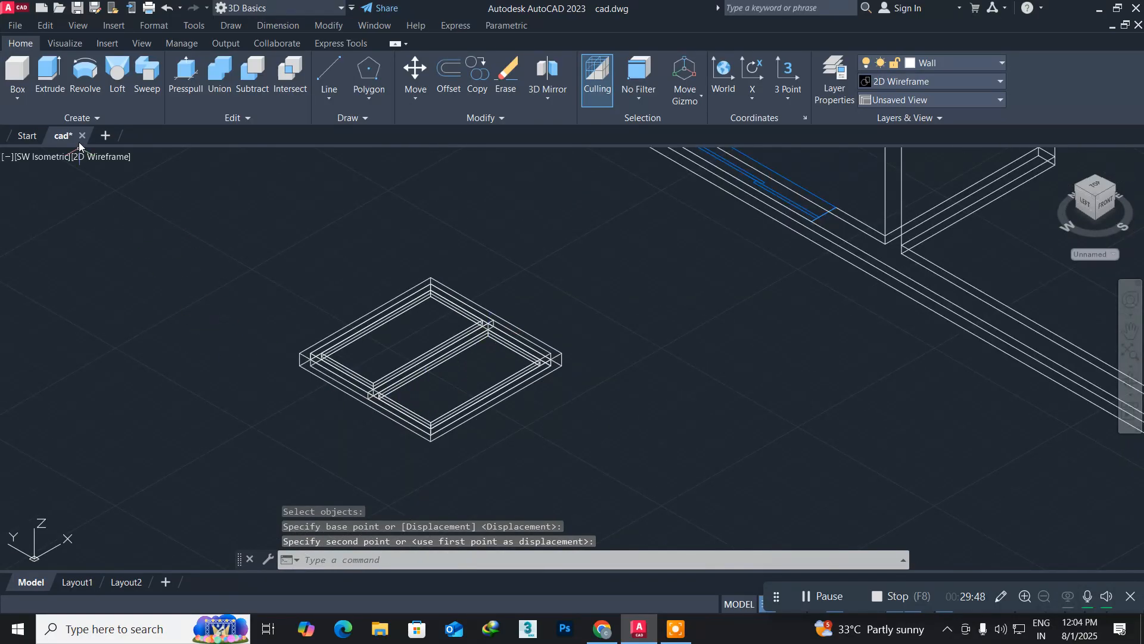
{"action": "left_click", "coordinate": [95, 156]}
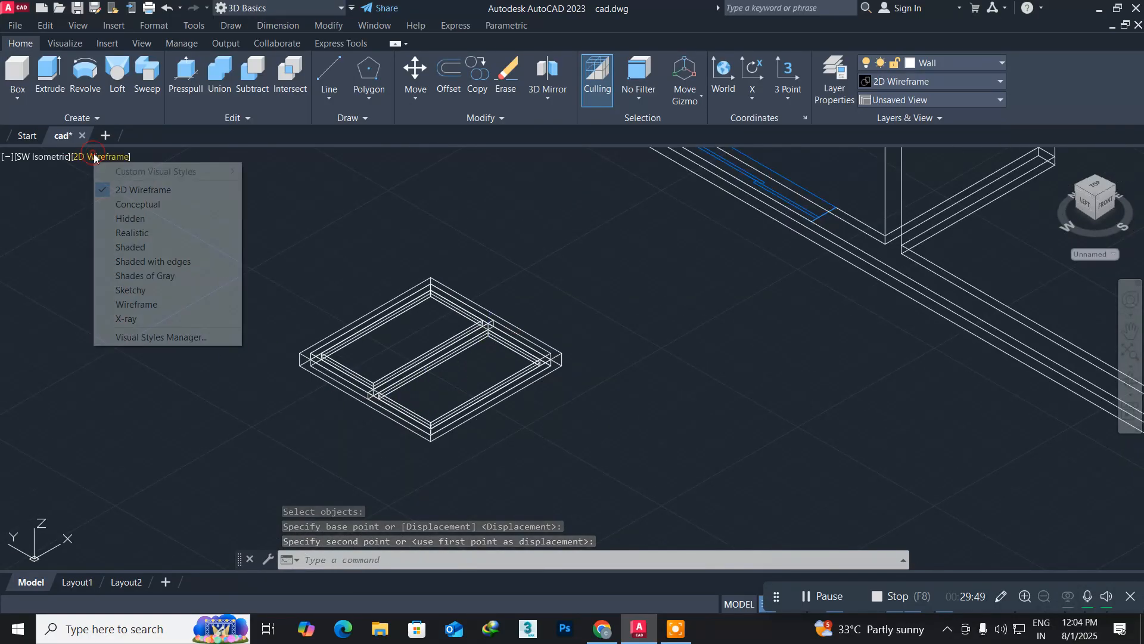
{"action": "left_click", "coordinate": [143, 232]}
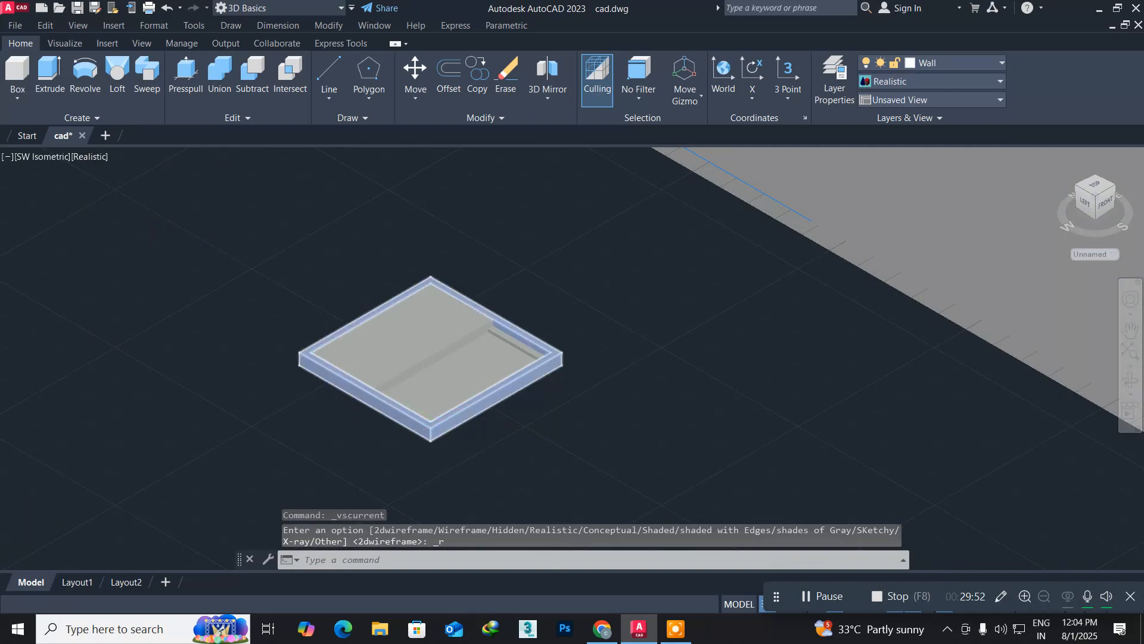
{"action": "scroll", "coordinate": [437, 421], "scroll_direction": "up", "scroll_amount": 3}
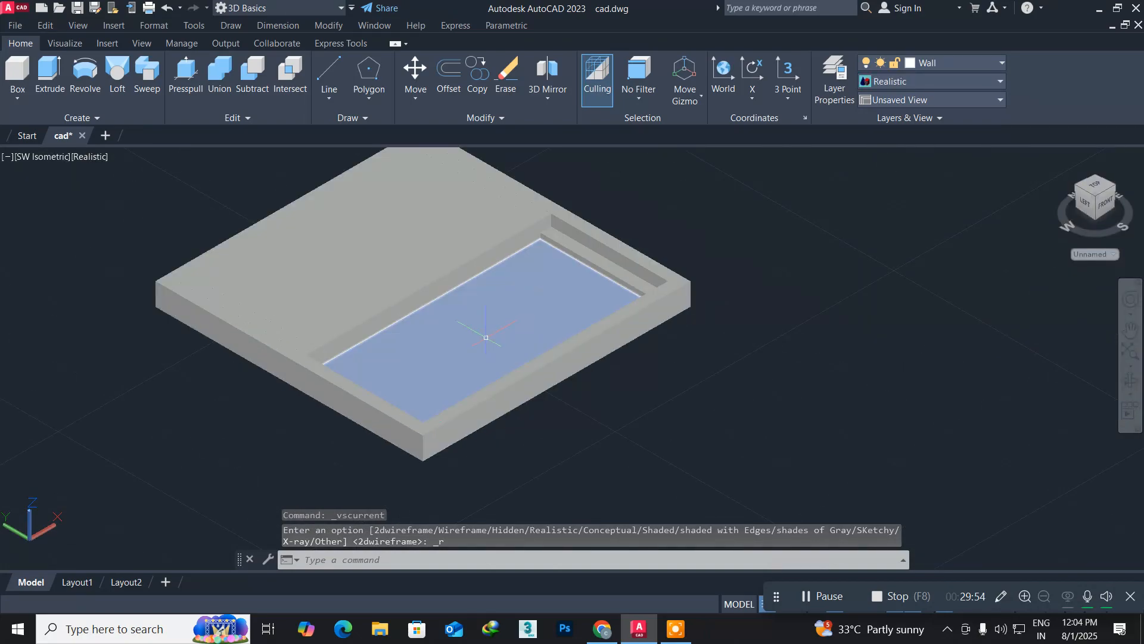
{"action": "scroll", "coordinate": [416, 368], "scroll_direction": "down", "scroll_amount": 4}
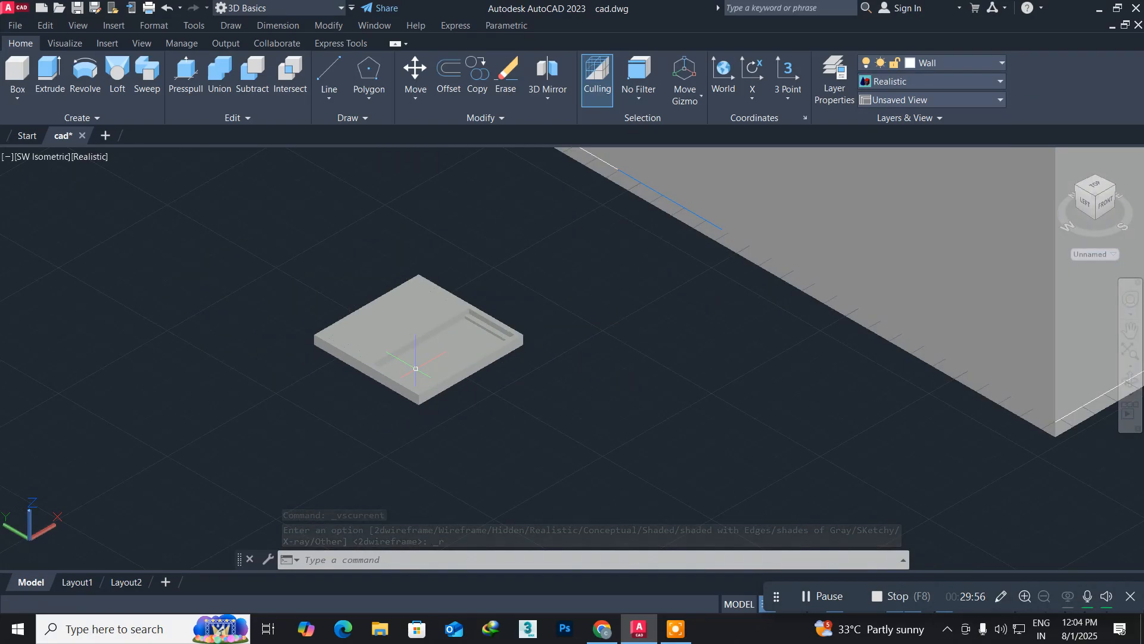
{"action": "scroll", "coordinate": [471, 408], "scroll_direction": "down", "scroll_amount": 2}
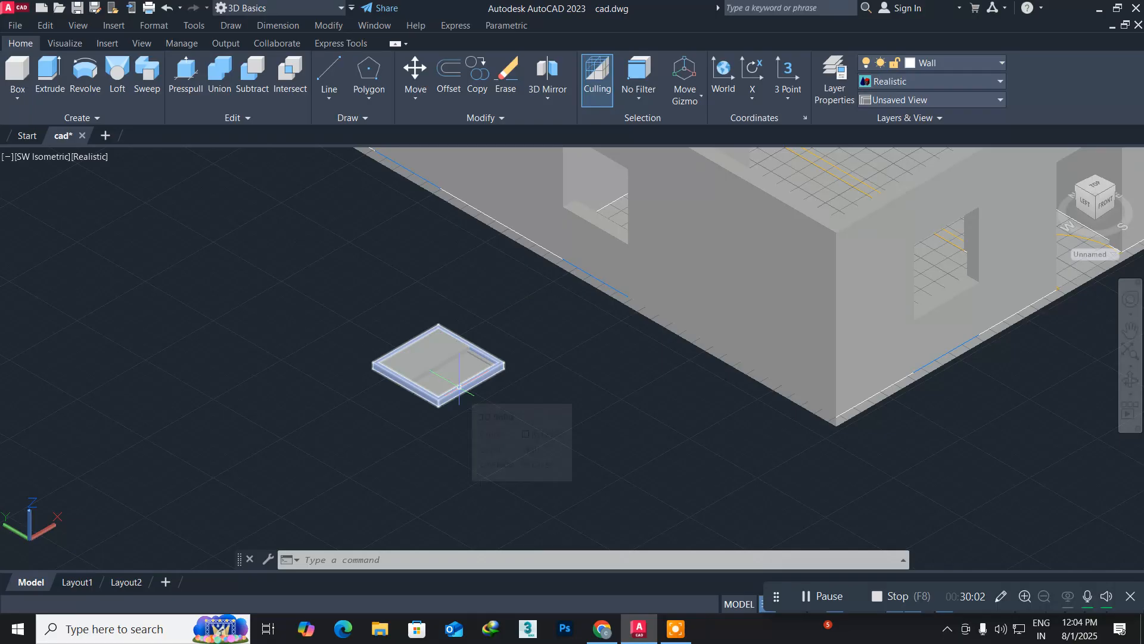
{"action": "scroll", "coordinate": [459, 388], "scroll_direction": "up", "scroll_amount": 2}
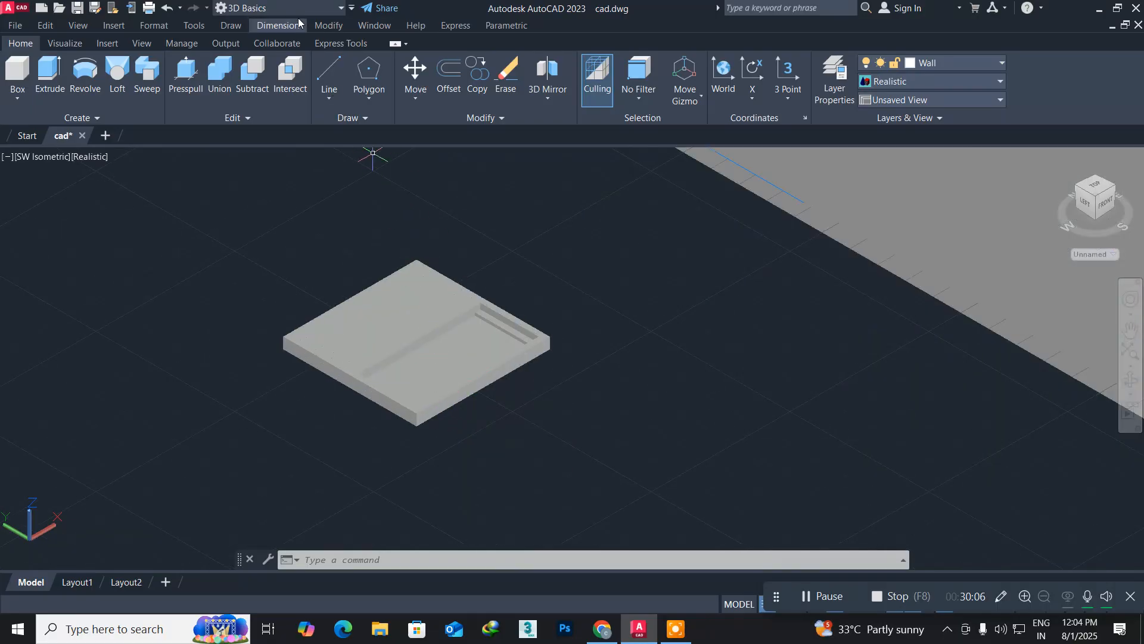
{"action": "left_click", "coordinate": [321, 26]}
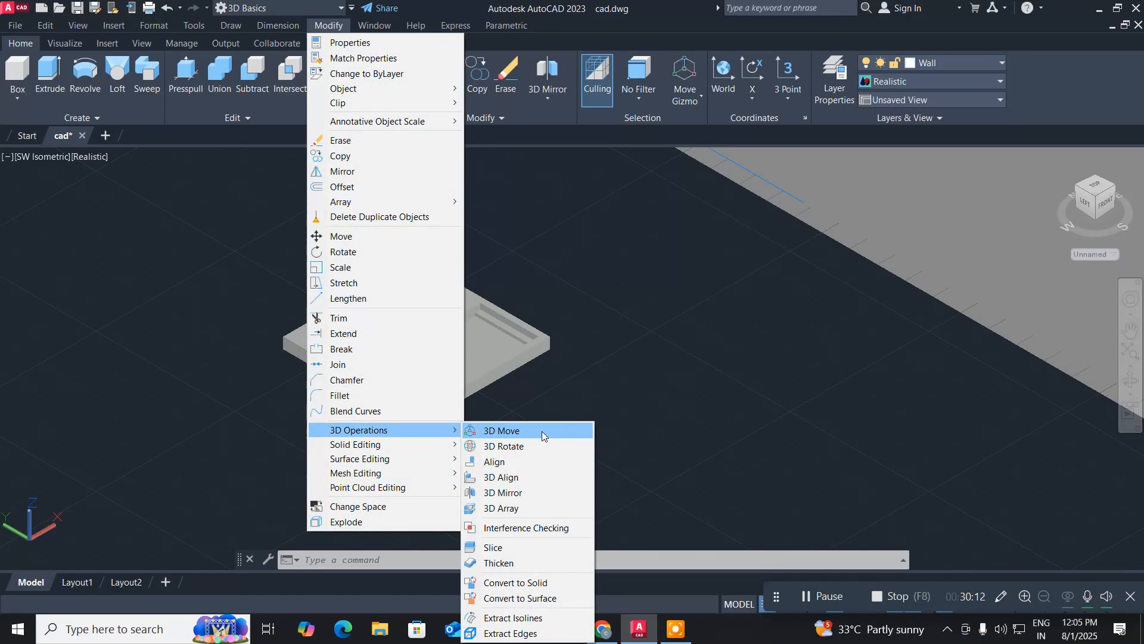
{"action": "left_click", "coordinate": [538, 447]}
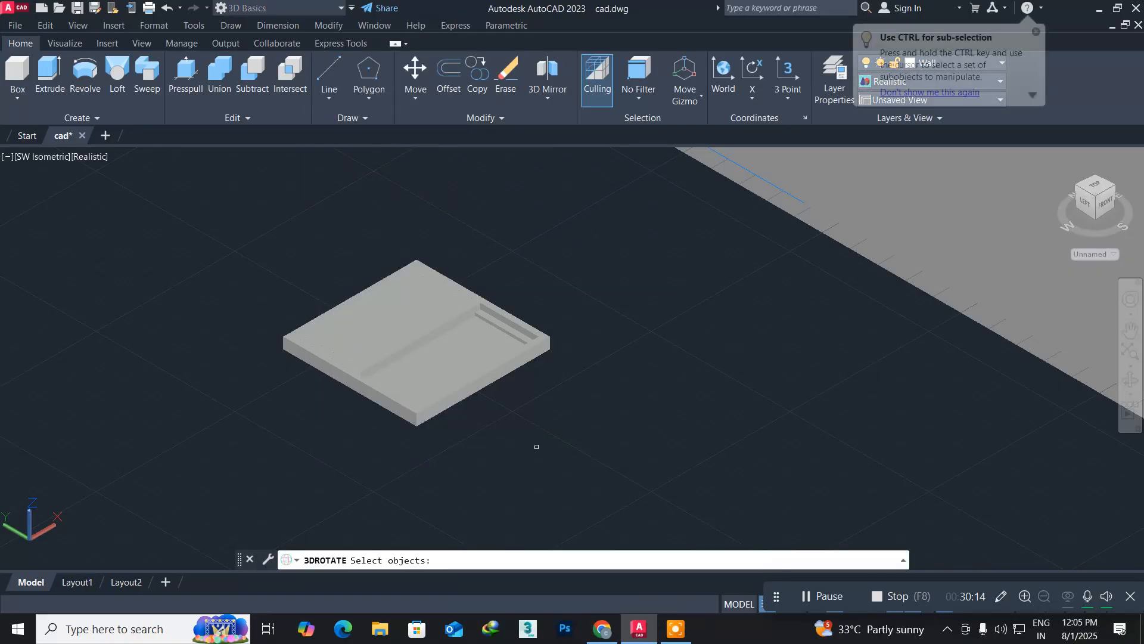
{"action": "left_click", "coordinate": [528, 462]}
{"action": "left_click", "coordinate": [206, 267]}
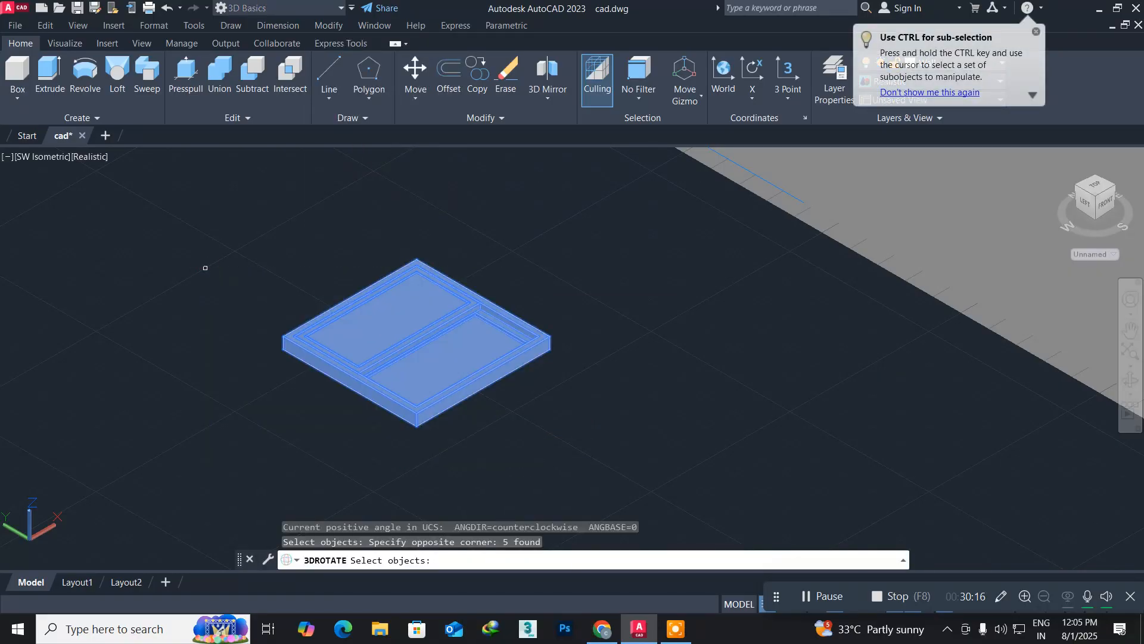
{"action": "key", "text": "Return"}
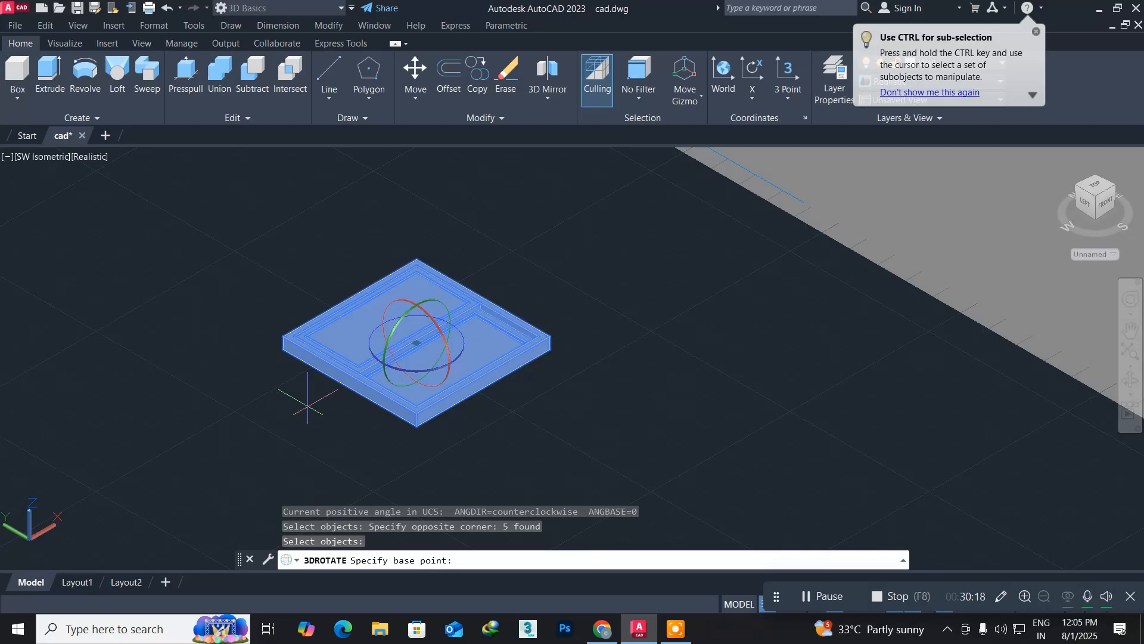
{"action": "scroll", "coordinate": [329, 391], "scroll_direction": "up", "scroll_amount": 4}
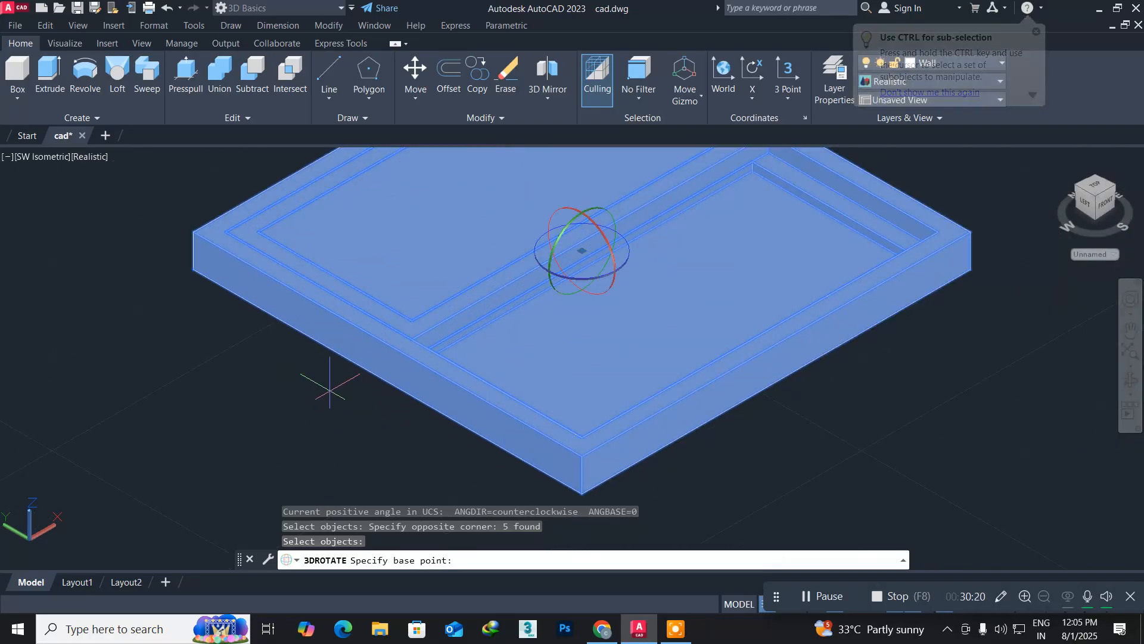
{"action": "scroll", "coordinate": [324, 383], "scroll_direction": "down", "scroll_amount": 3}
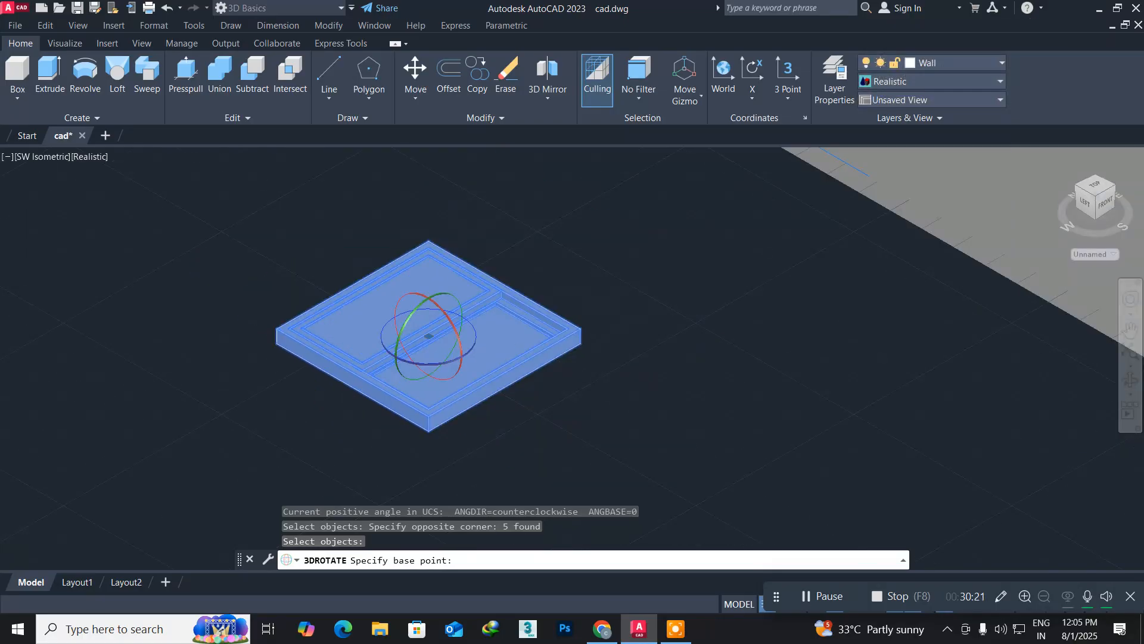
{"action": "left_click", "coordinate": [428, 430]}
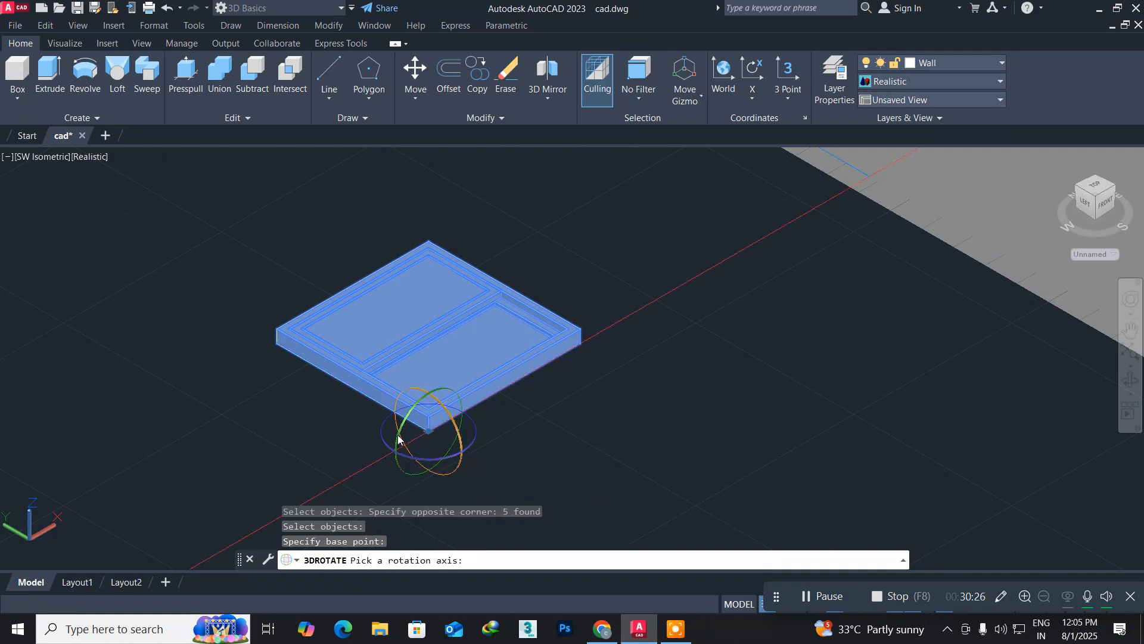
{"action": "left_click", "coordinate": [398, 430]}
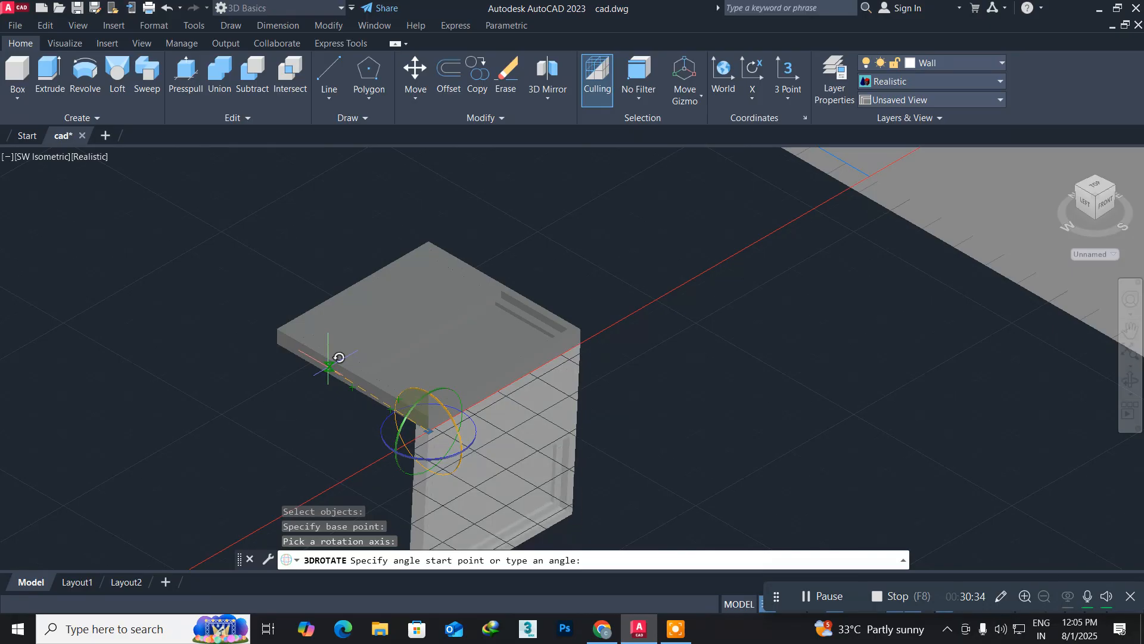
{"action": "key", "text": "Escape"}
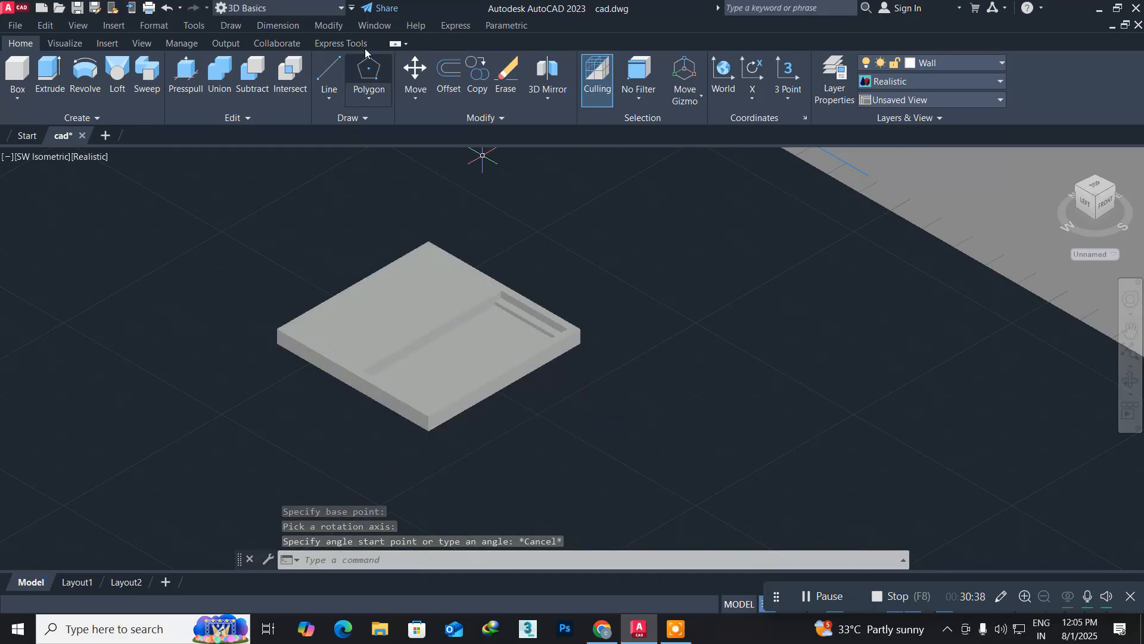
3D Rotate the complete window assembly upright about the Y axis, using its nearest bottom corner as the base point
{"action": "left_click", "coordinate": [325, 30]}
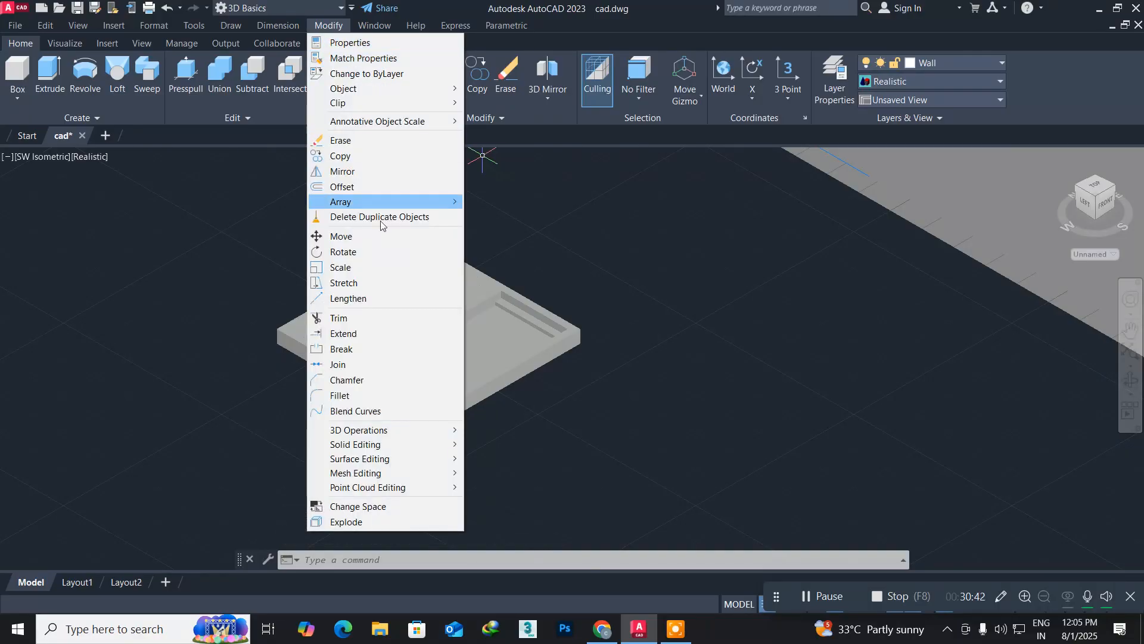
{"action": "mouse_move", "coordinate": [423, 431]}
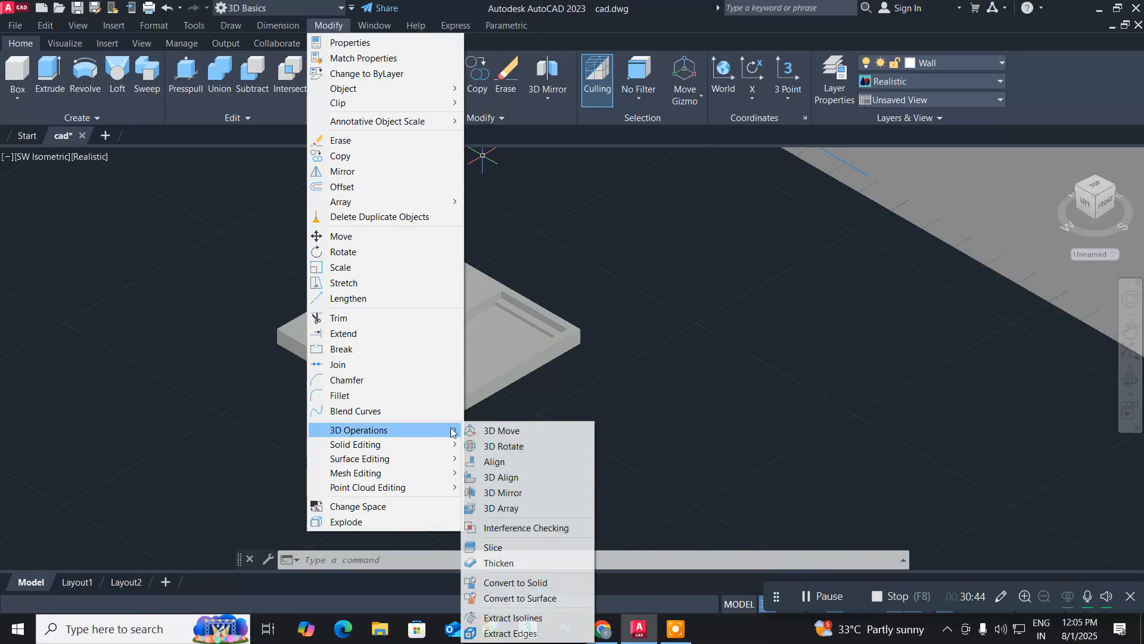
{"action": "left_click", "coordinate": [499, 447]}
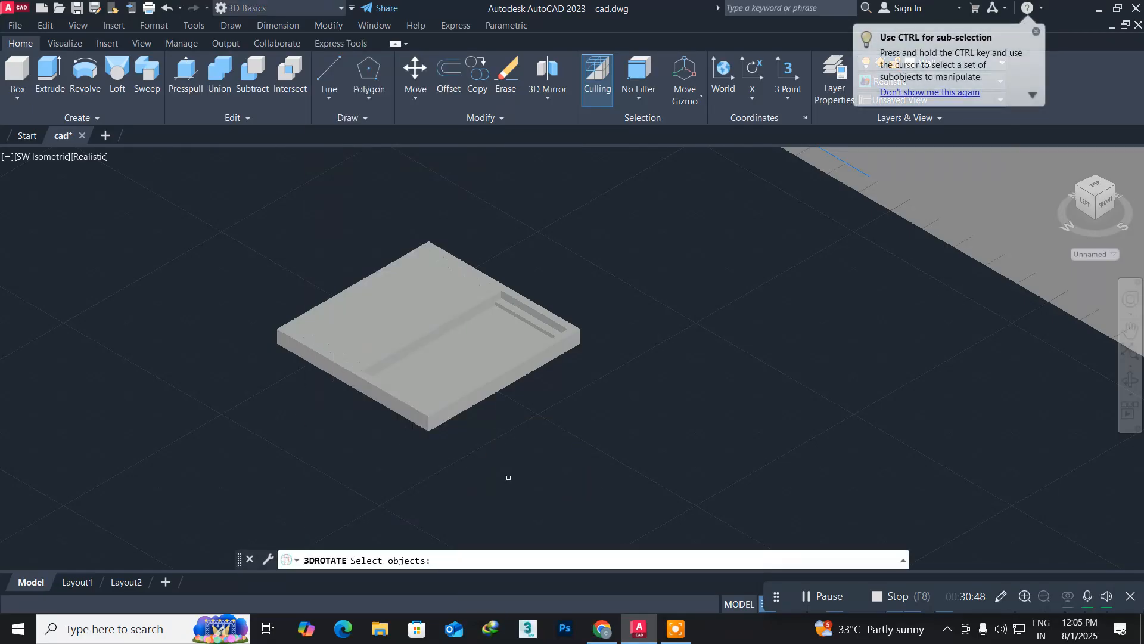
{"action": "left_click", "coordinate": [532, 468]}
{"action": "left_click", "coordinate": [241, 224]}
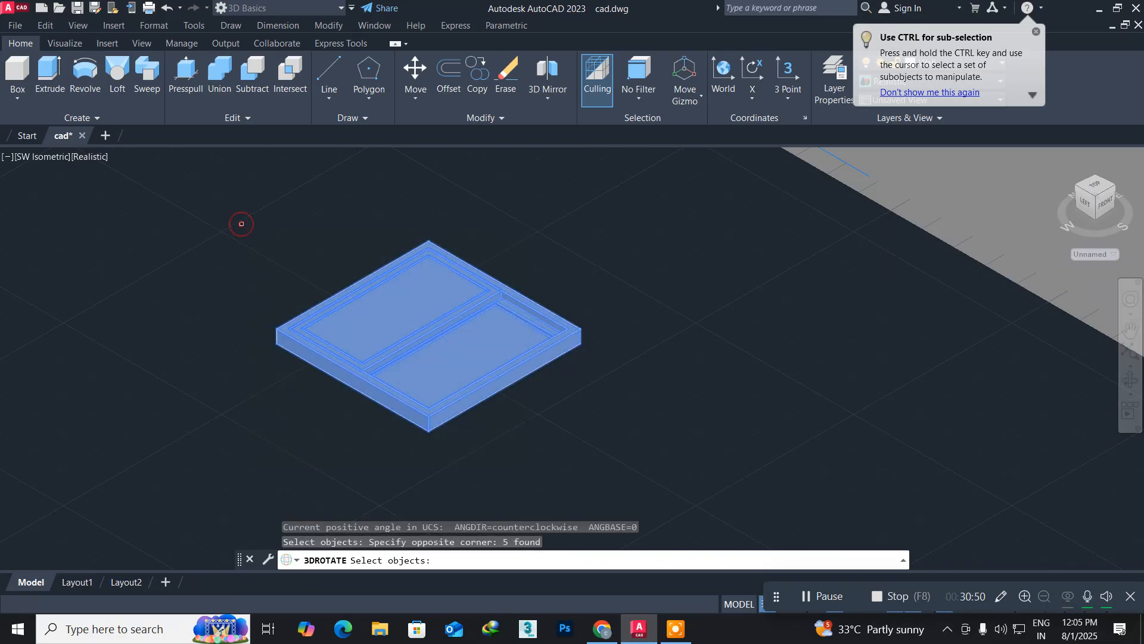
{"action": "key", "text": "Return"}
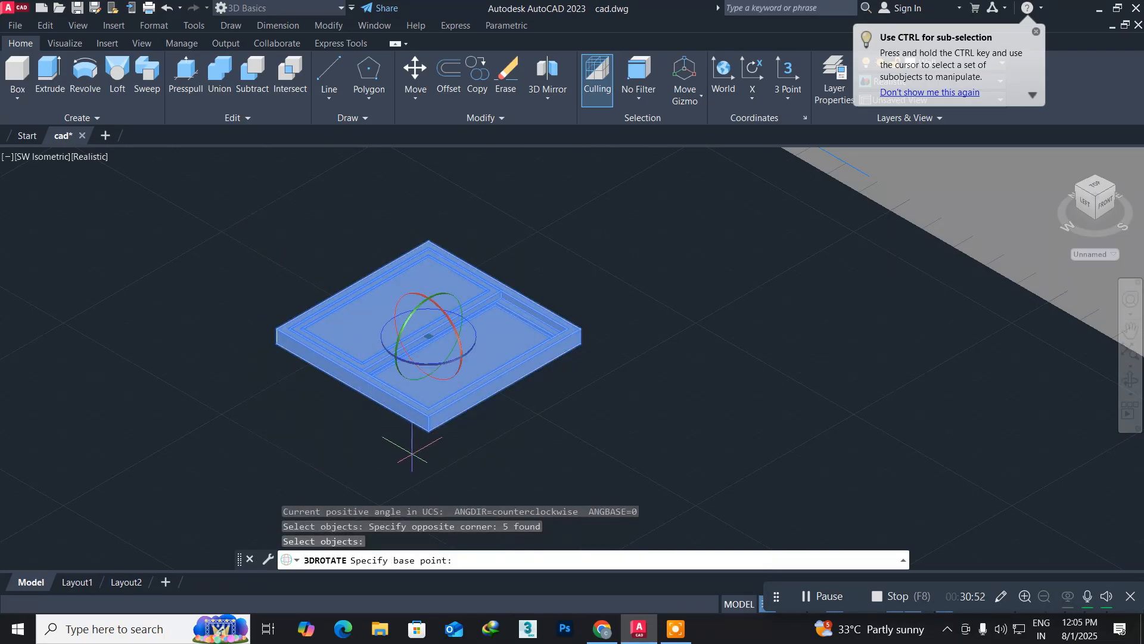
{"action": "scroll", "coordinate": [433, 441], "scroll_direction": "up", "scroll_amount": 5}
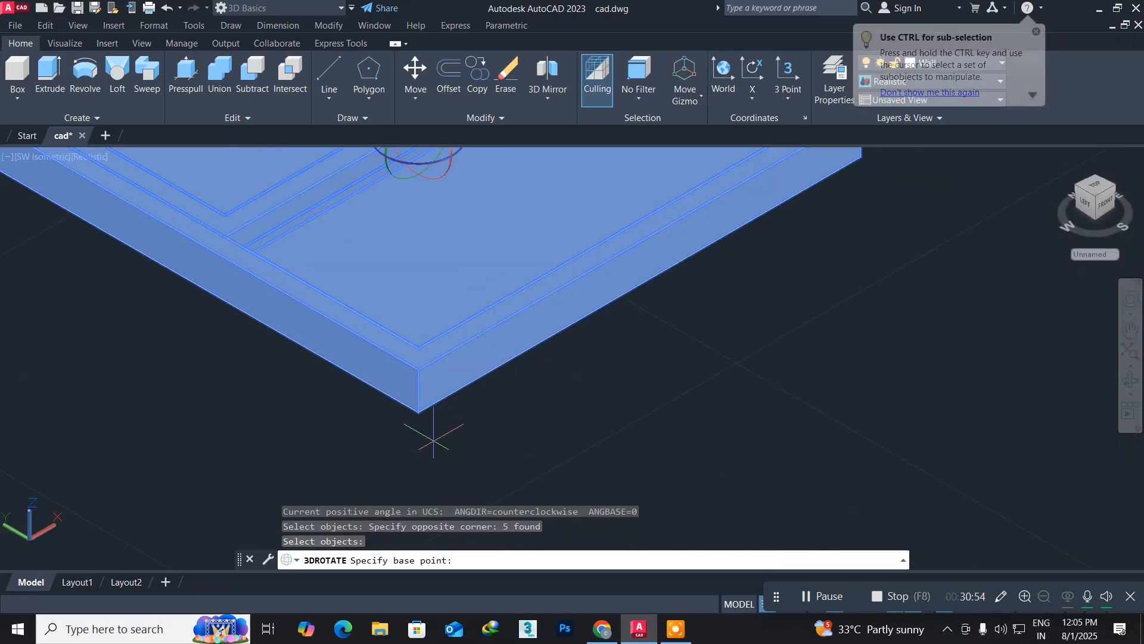
{"action": "left_click", "coordinate": [418, 413]}
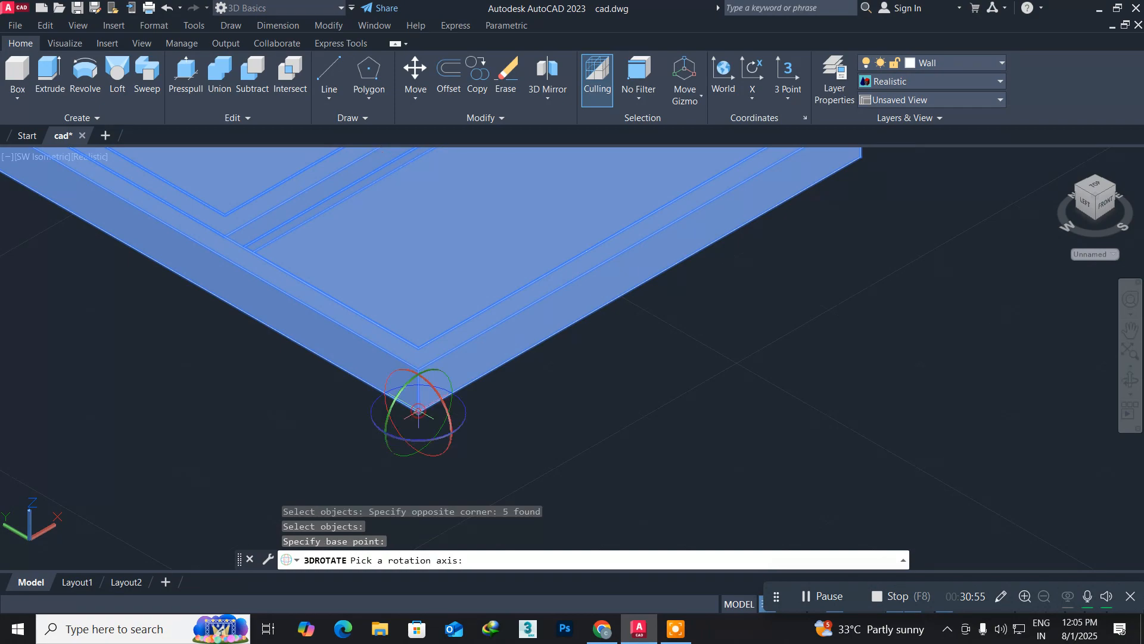
{"action": "left_click", "coordinate": [396, 397]}
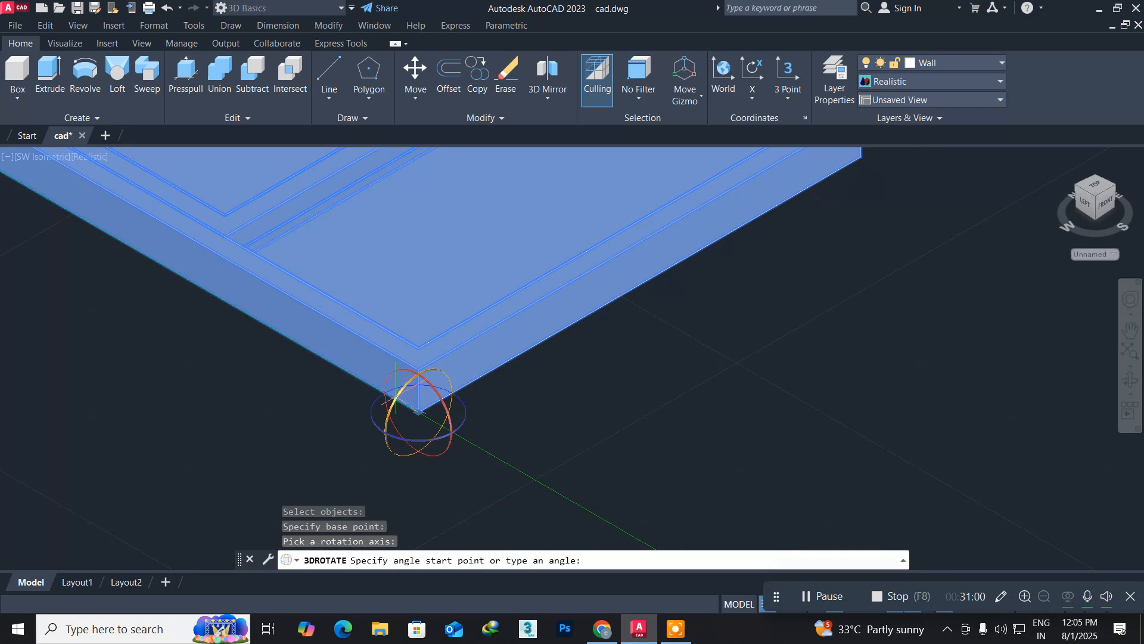
{"action": "left_click", "coordinate": [418, 332]}
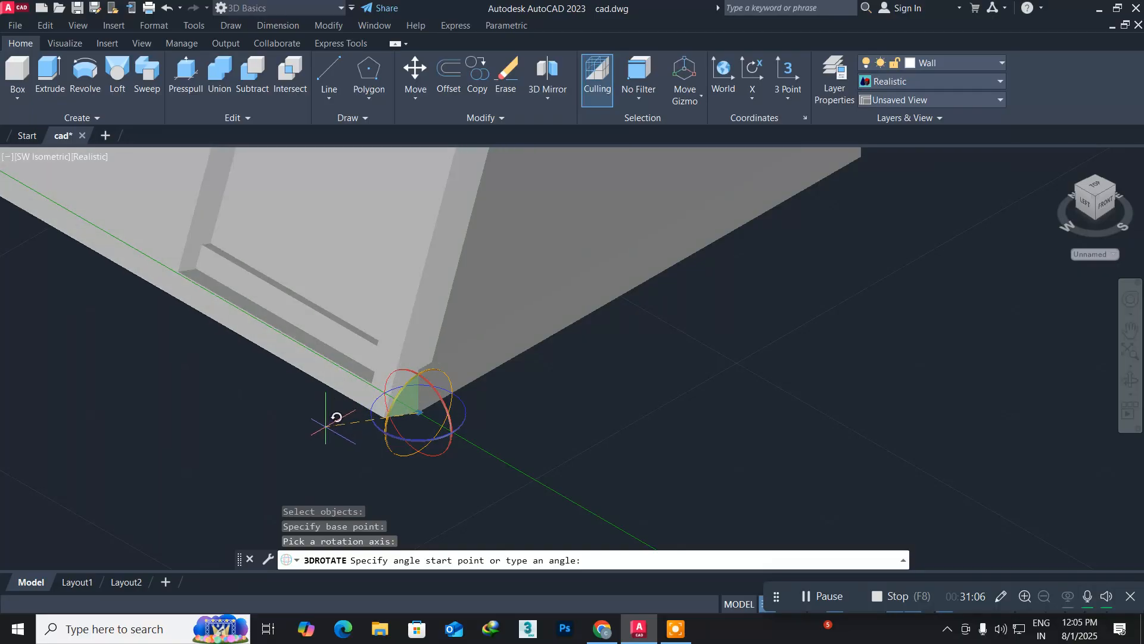
{"action": "key", "text": "Escape"}
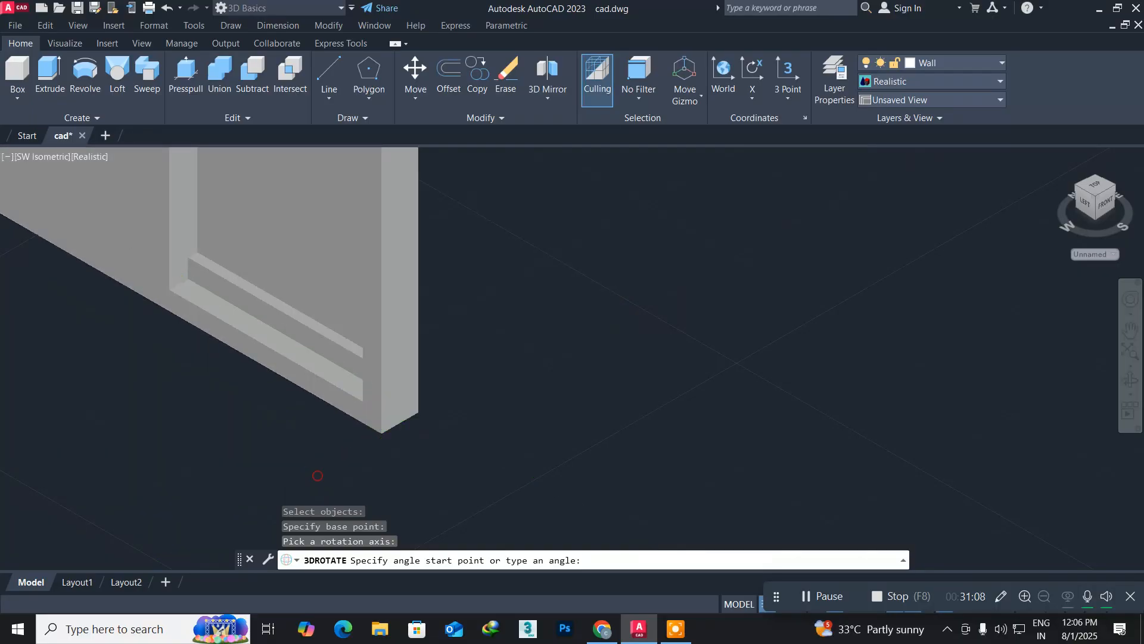
Move the upright window by its nearest outer bottom corner to the matching bottom corner of the nearer window opening in the west wall
{"action": "scroll", "coordinate": [327, 453], "scroll_direction": "down", "scroll_amount": 2}
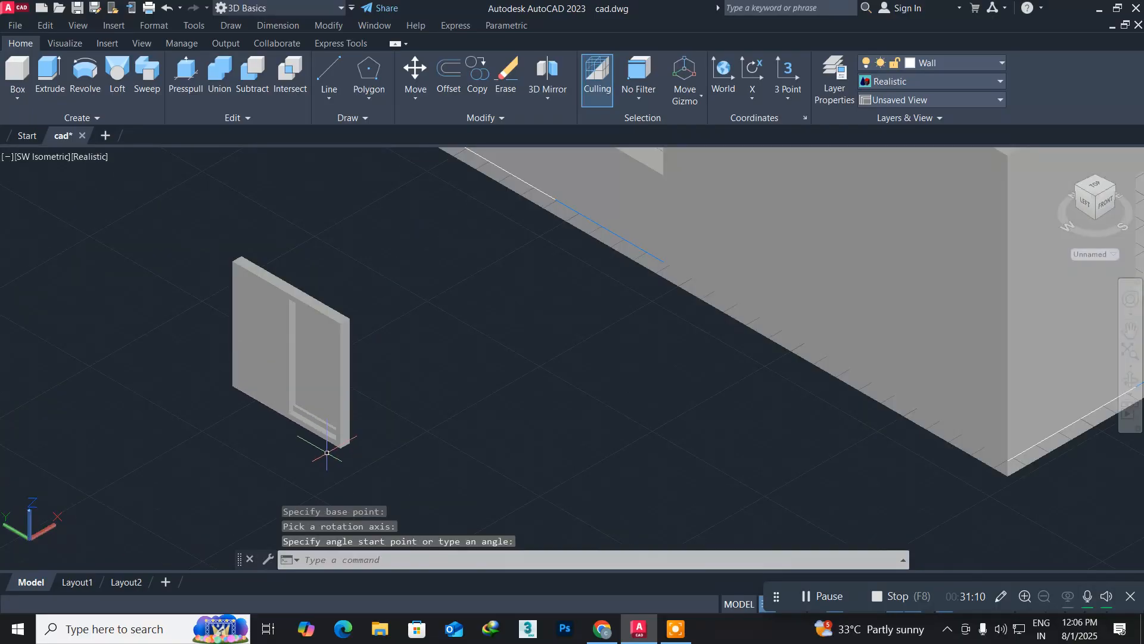
{"action": "middle_click_drag", "start_coordinate": [437, 389], "coordinate": [405, 380]}
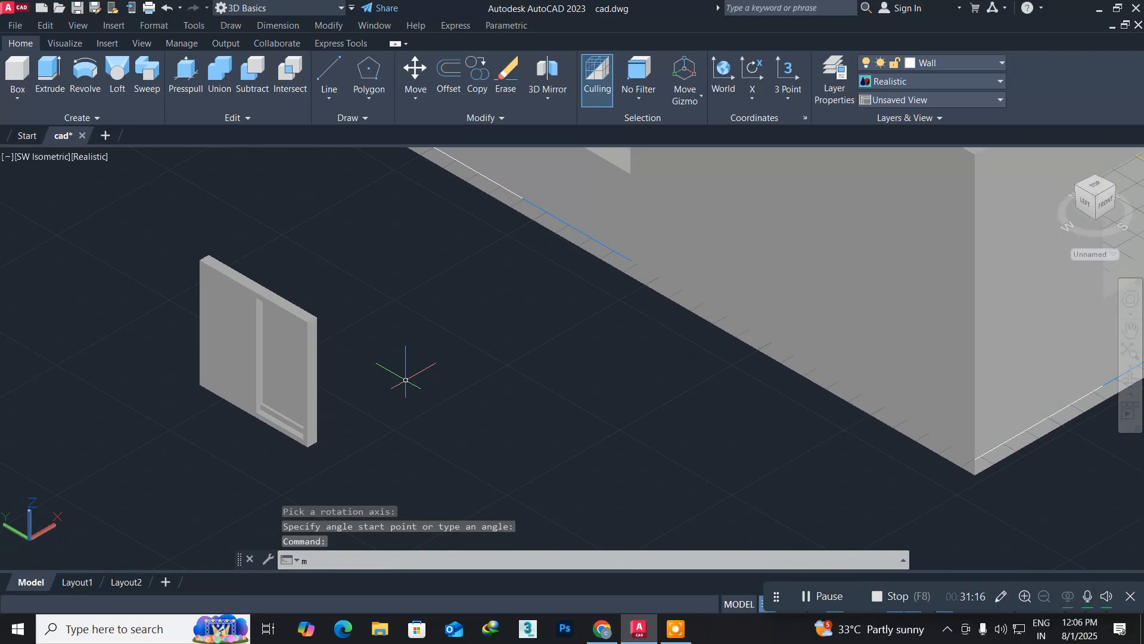
{"action": "key", "text": "Return"}
{"action": "left_click", "coordinate": [406, 505]}
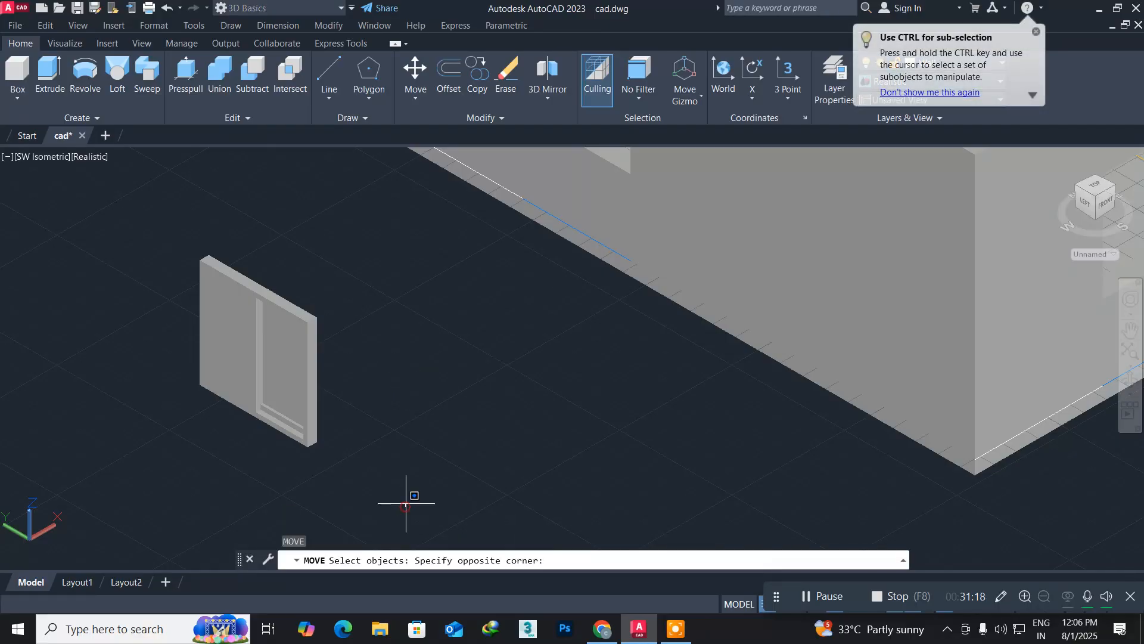
{"action": "left_click", "coordinate": [47, 232]}
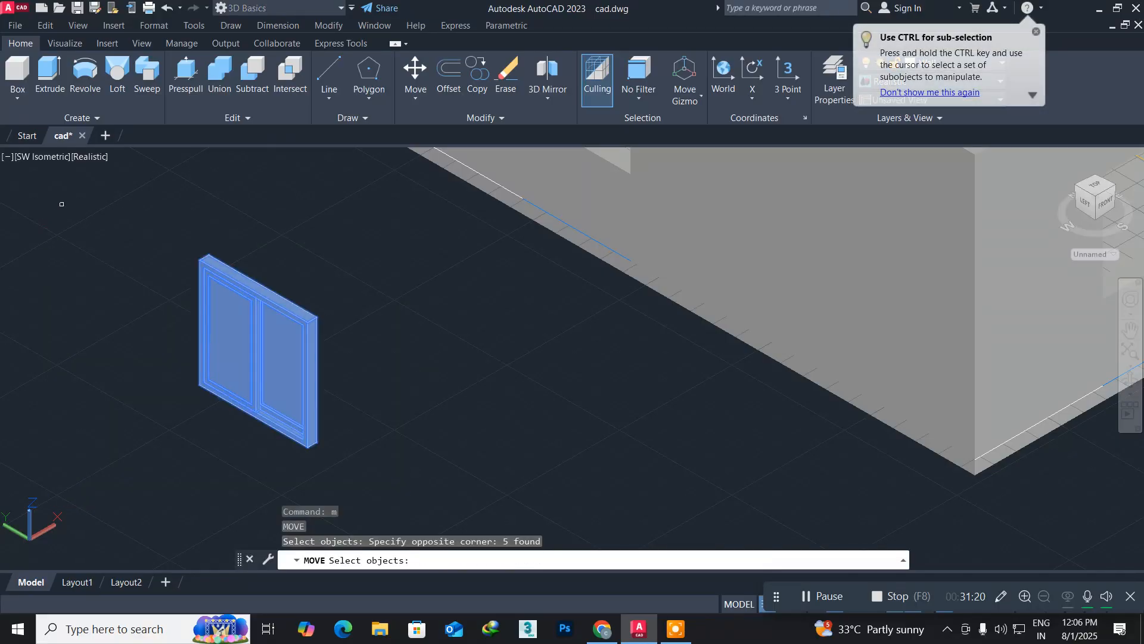
{"action": "key", "text": "Return"}
{"action": "scroll", "coordinate": [310, 462], "scroll_direction": "up", "scroll_amount": 5}
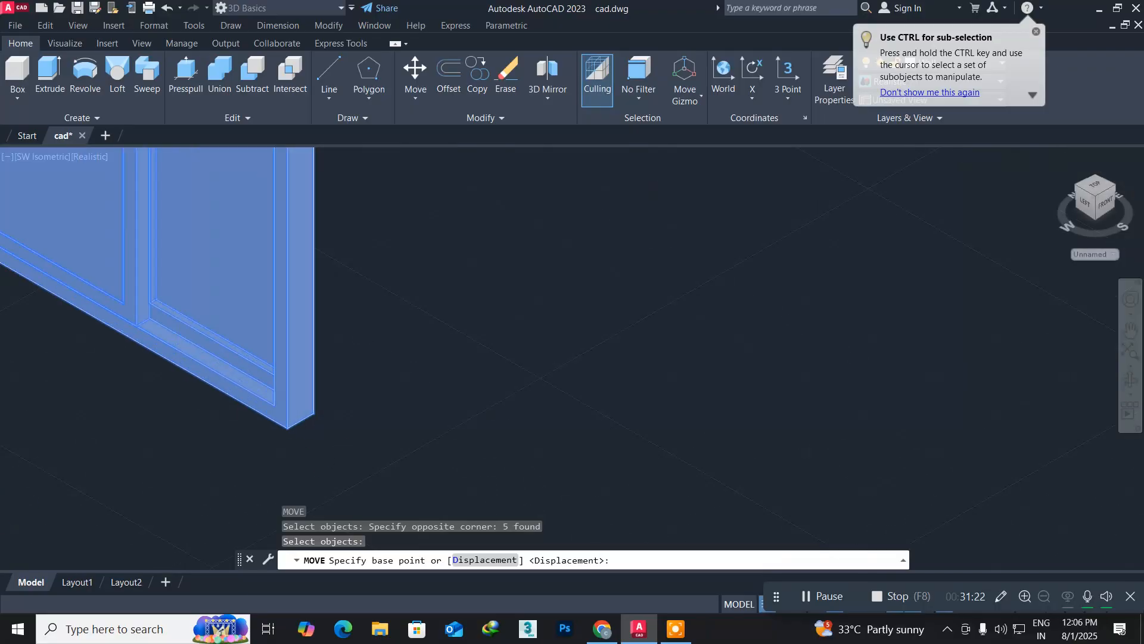
{"action": "left_click", "coordinate": [288, 426]}
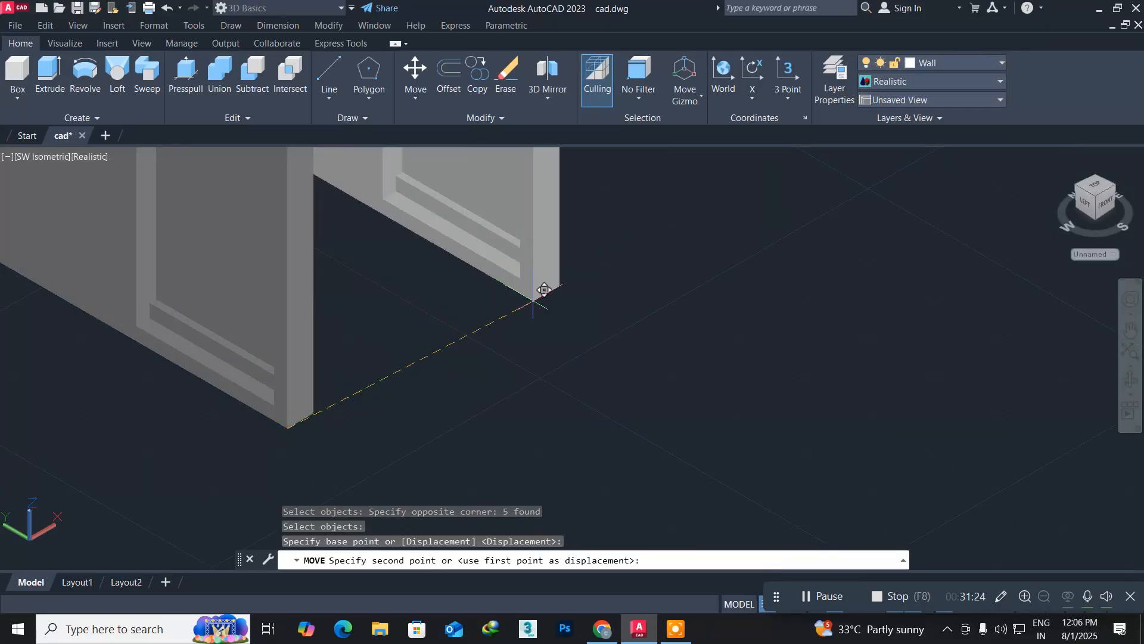
{"action": "scroll", "coordinate": [553, 283], "scroll_direction": "down", "scroll_amount": 6}
{"action": "middle_click_drag", "start_coordinate": [613, 245], "coordinate": [403, 452]}
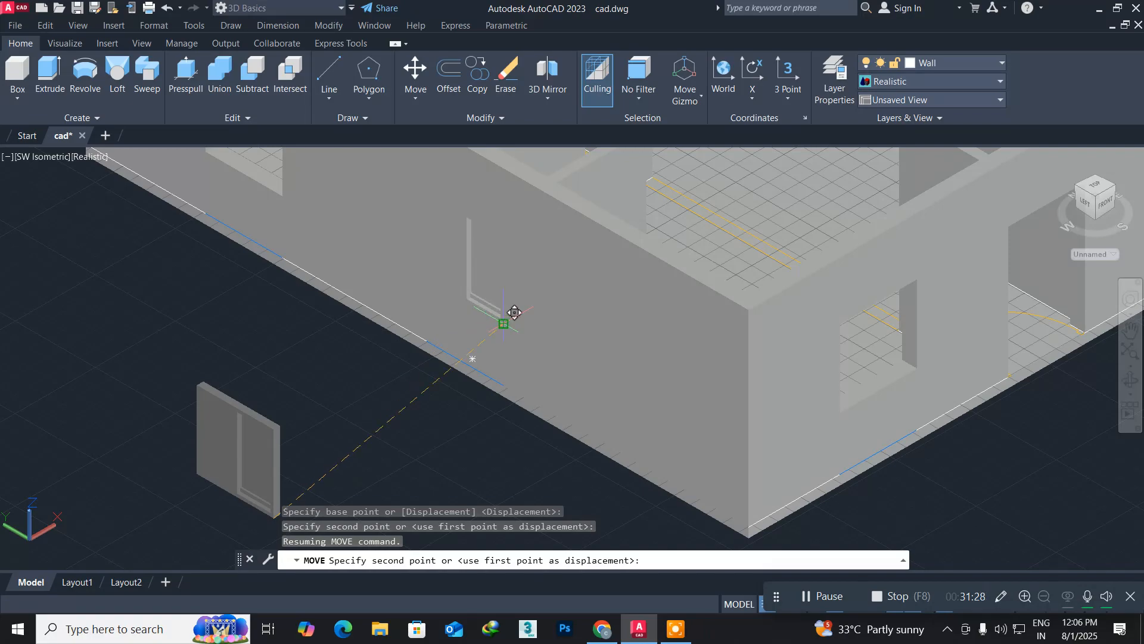
{"action": "scroll", "coordinate": [515, 312], "scroll_direction": "up", "scroll_amount": 5}
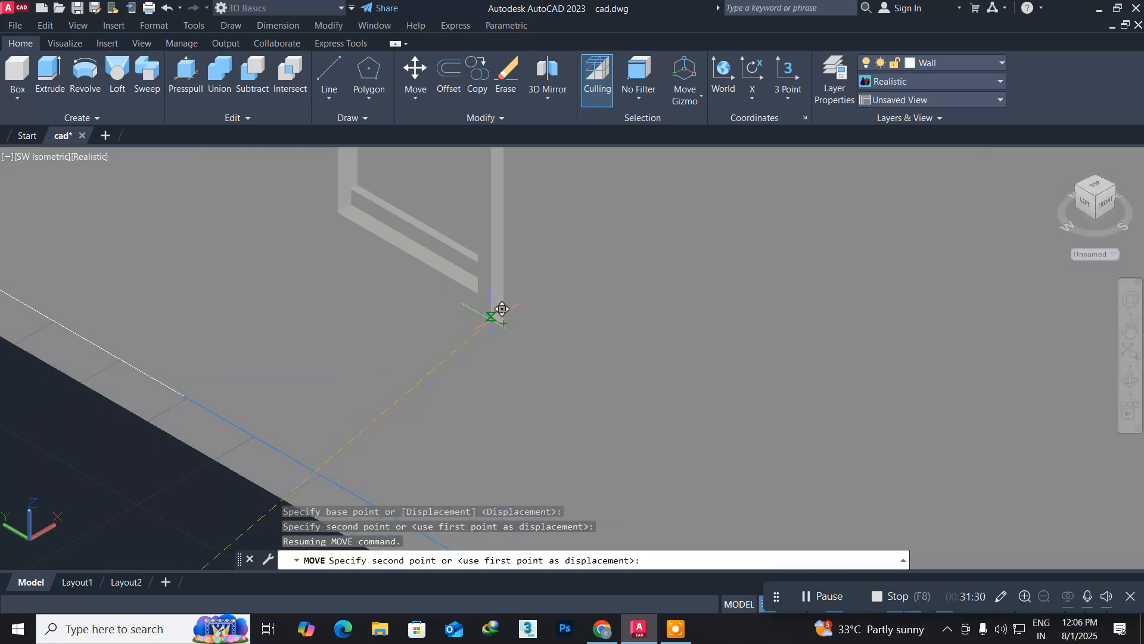
{"action": "left_click", "coordinate": [498, 328]}
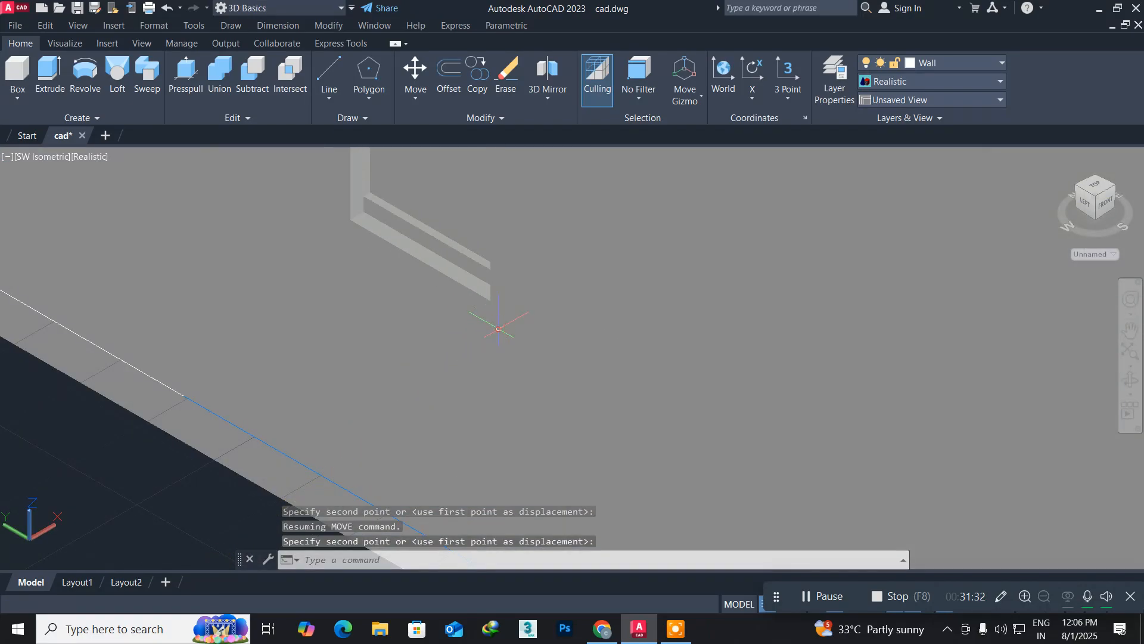
Switch to the Top view in the 2D Wireframe style and focus on the window seated in the west wall opening
{"action": "scroll", "coordinate": [436, 329], "scroll_direction": "down", "scroll_amount": 5}
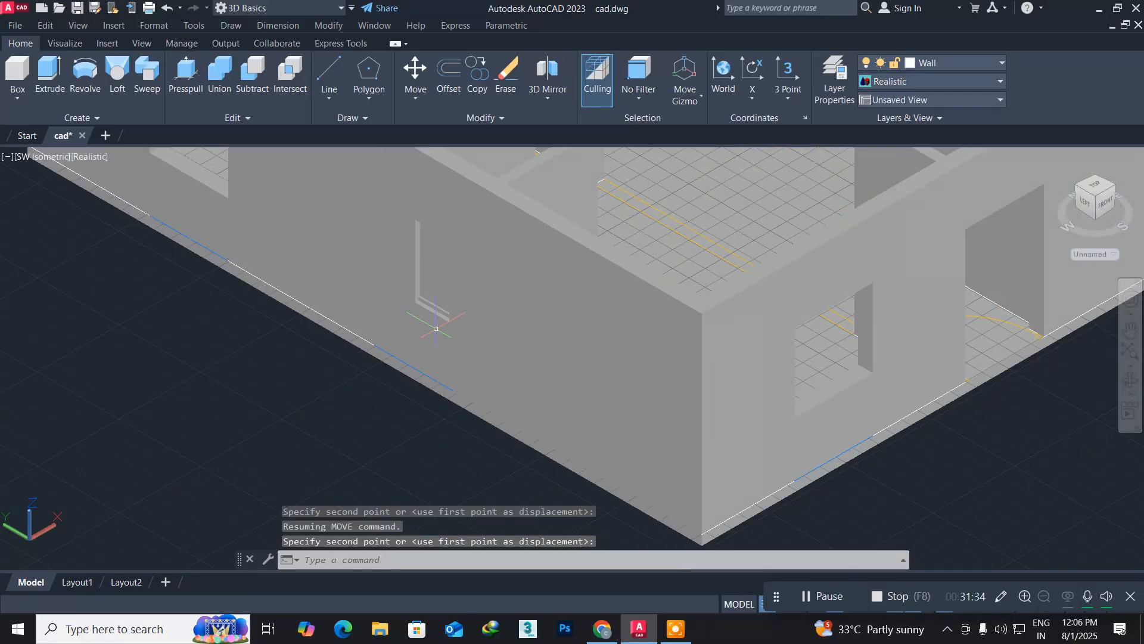
{"action": "middle_click_drag", "start_coordinate": [267, 347], "coordinate": [280, 421]}
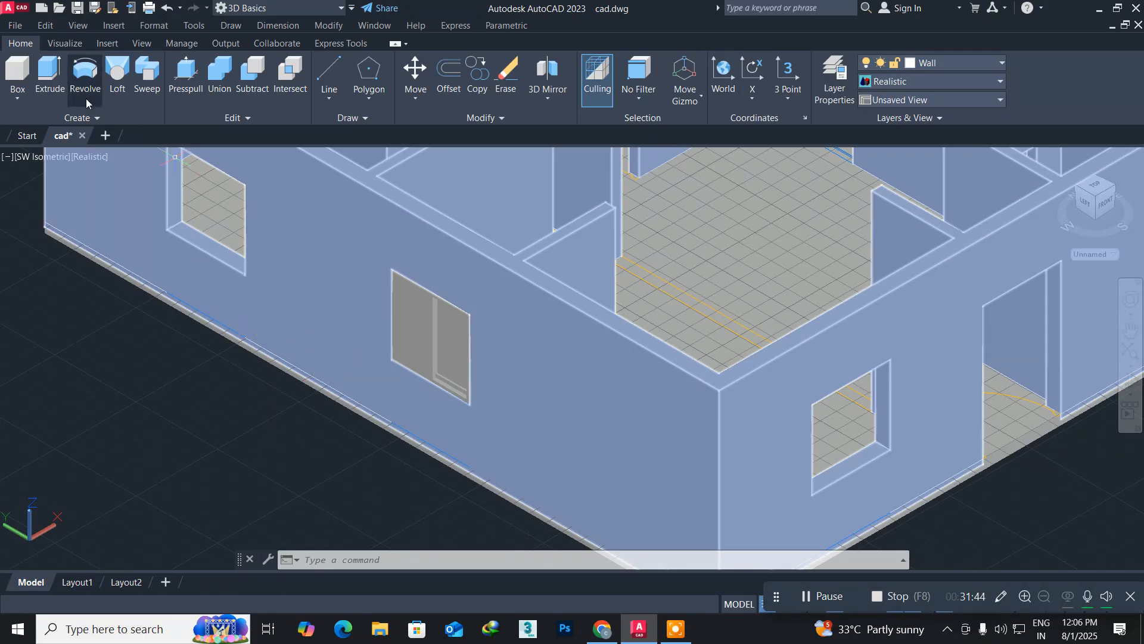
{"action": "left_click", "coordinate": [25, 157]}
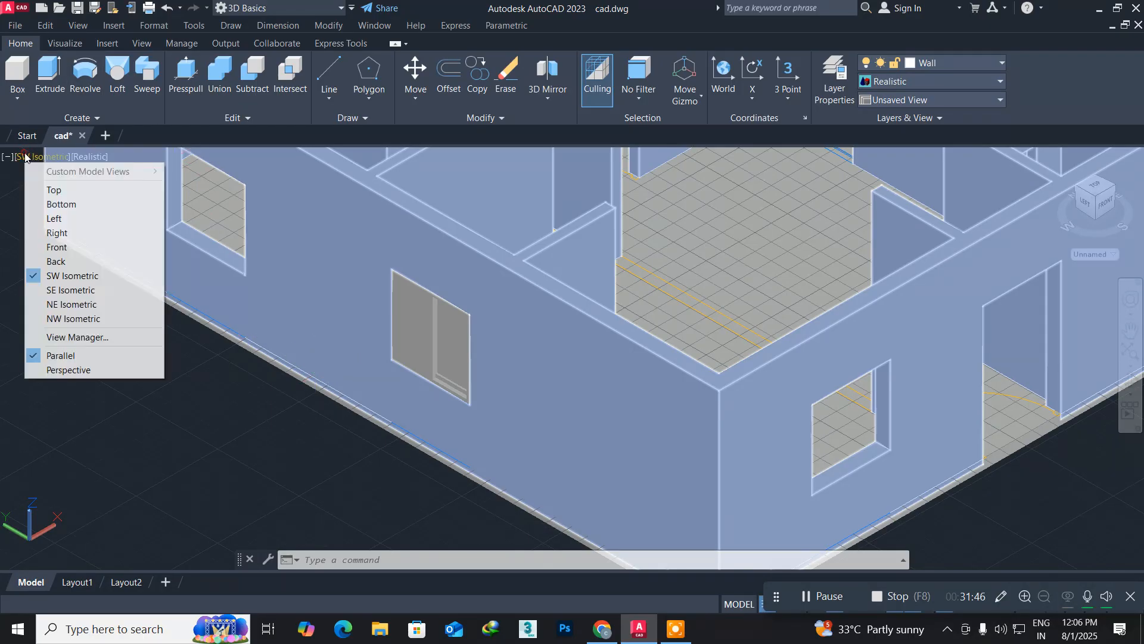
{"action": "left_click", "coordinate": [46, 190]}
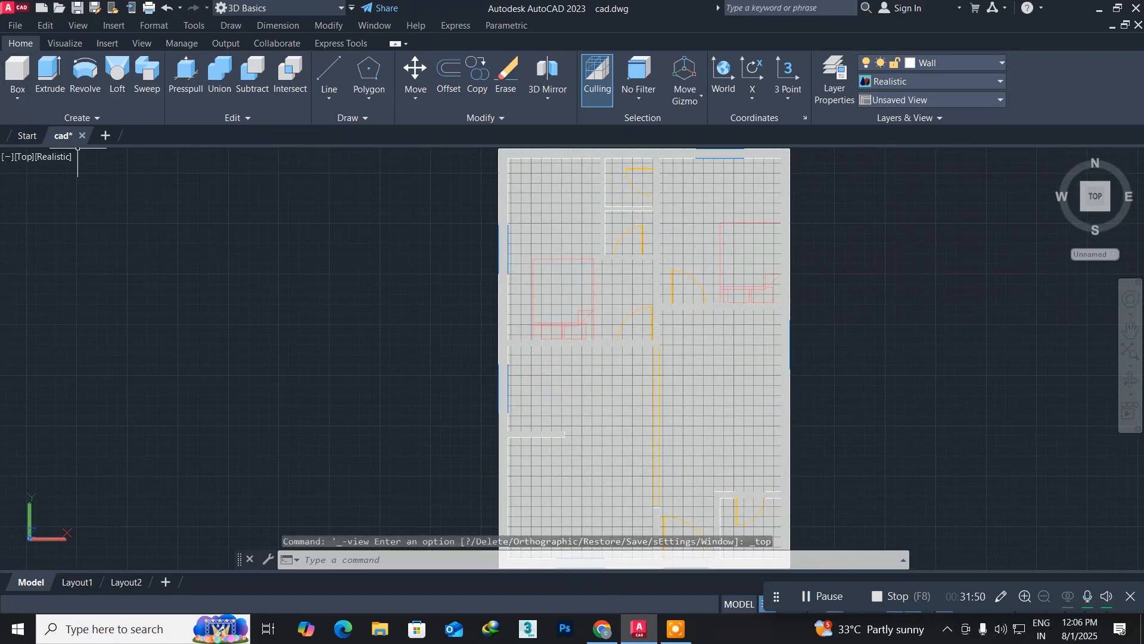
{"action": "left_click", "coordinate": [52, 157]}
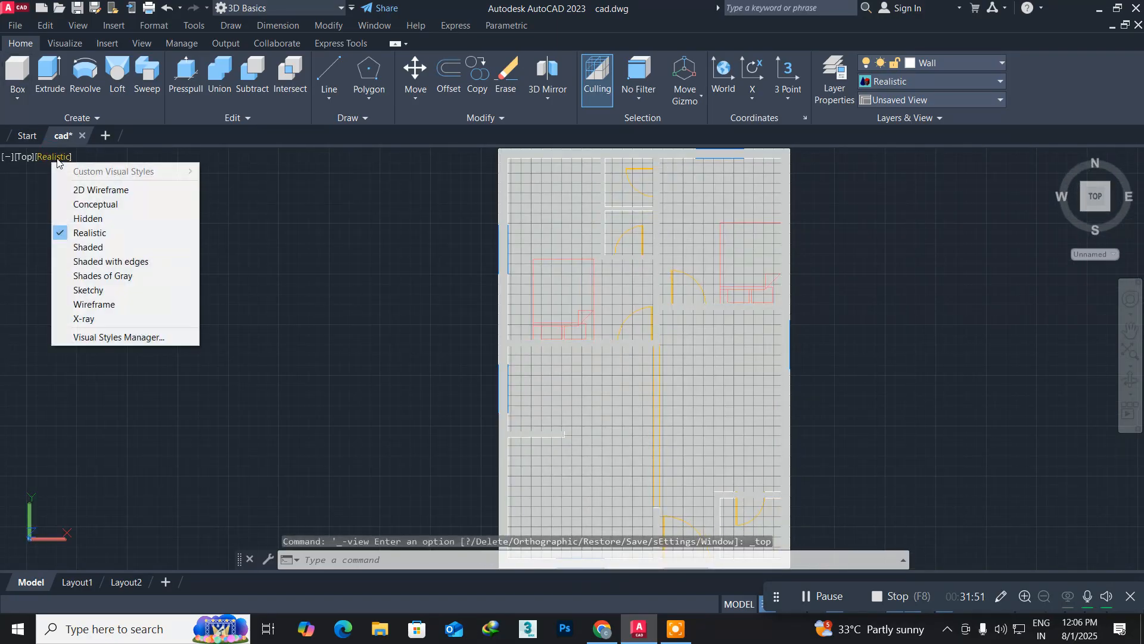
{"action": "left_click", "coordinate": [90, 188]}
{"action": "scroll", "coordinate": [549, 377], "scroll_direction": "up", "scroll_amount": 6}
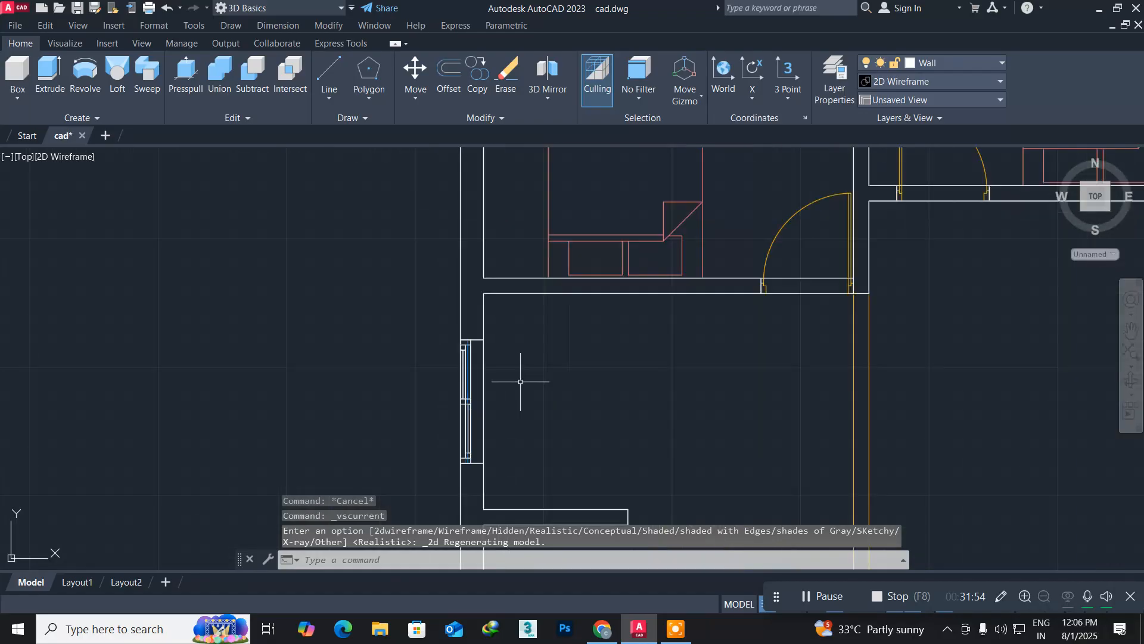
{"action": "middle_click_drag", "start_coordinate": [400, 345], "coordinate": [401, 262]}
{"action": "scroll", "coordinate": [402, 255], "scroll_direction": "up", "scroll_amount": 2}
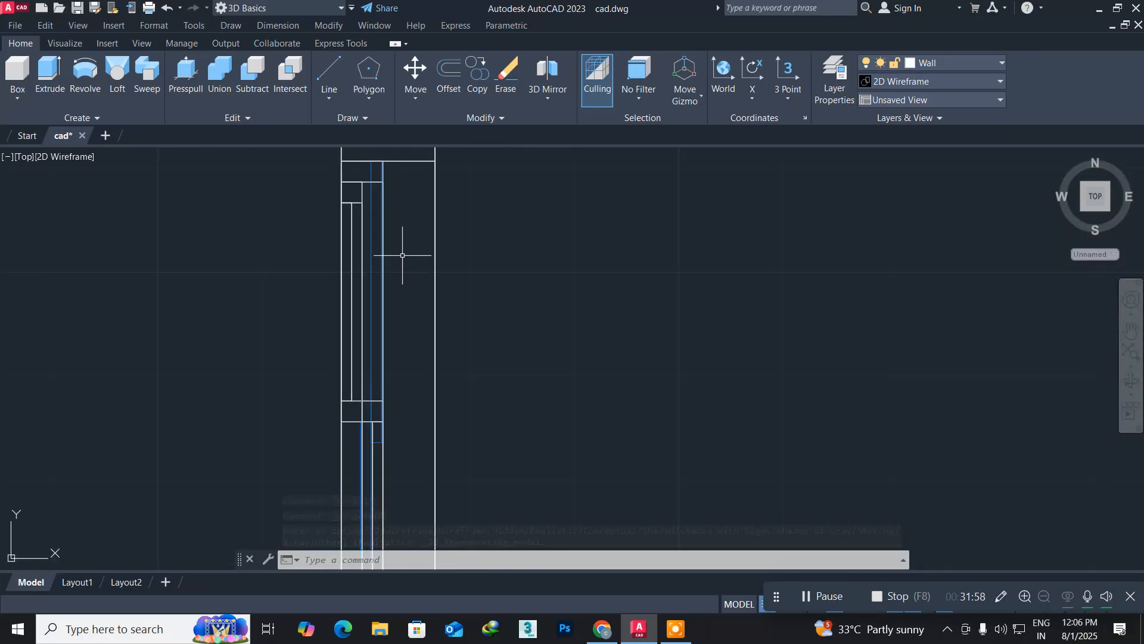
{"action": "scroll", "coordinate": [404, 246], "scroll_direction": "up", "scroll_amount": 2}
{"action": "middle_click_drag", "start_coordinate": [406, 245], "coordinate": [428, 319]}
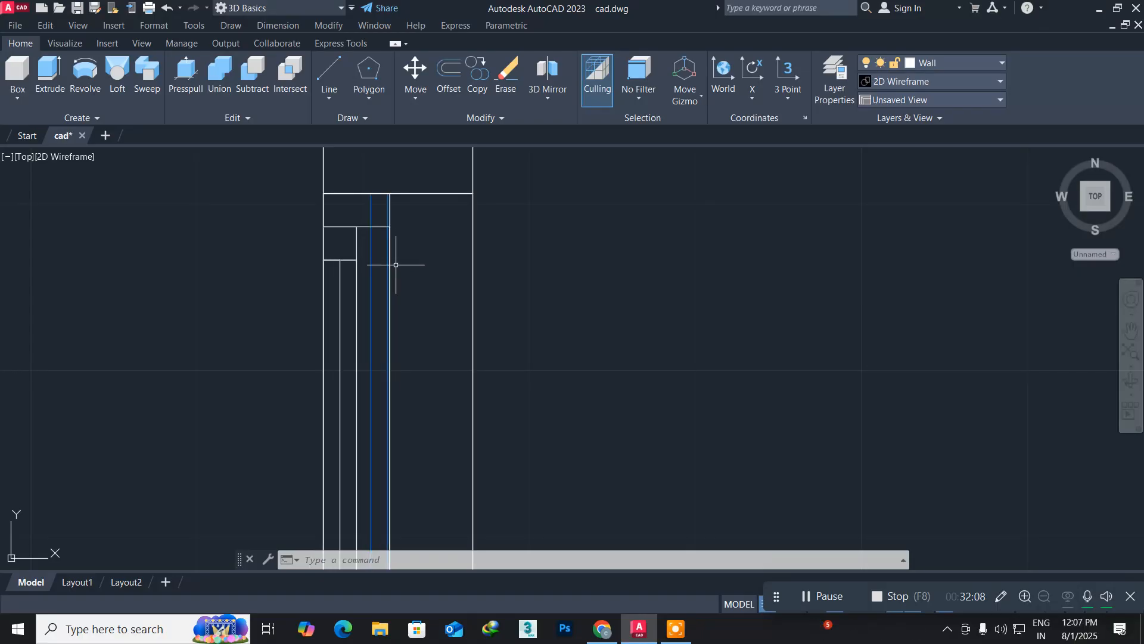
Try to move the window frame, both sashes and both panes by the outer bottom corner inward, toward the middle of the wall thickness
{"action": "type", "text": "m"}
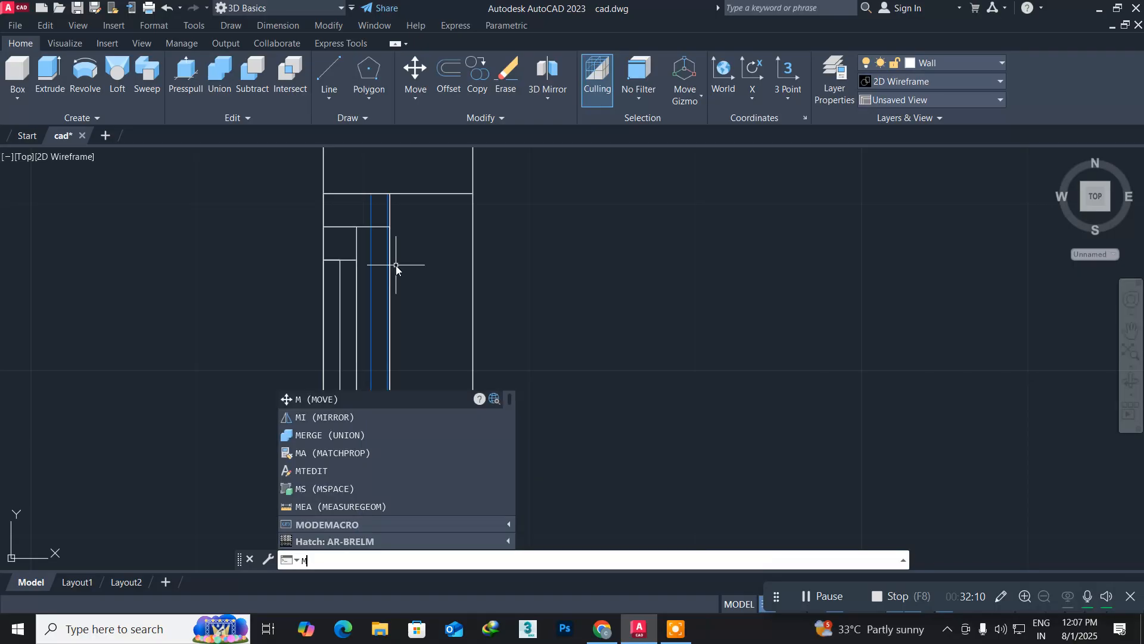
{"action": "key", "text": "Return"}
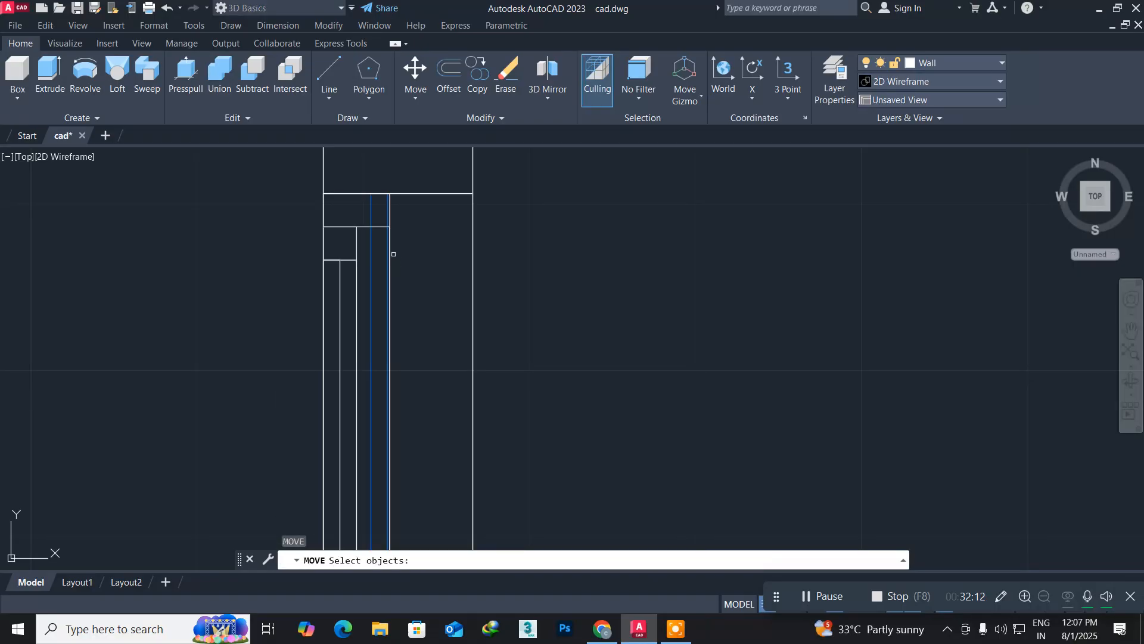
{"action": "left_click", "coordinate": [388, 250]}
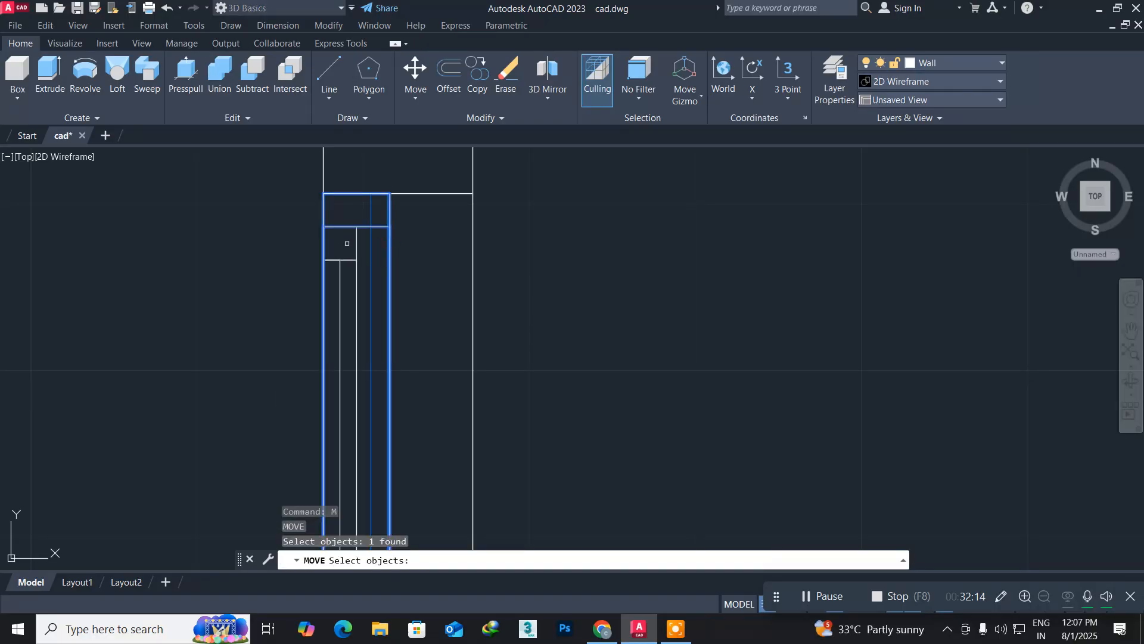
{"action": "left_click", "coordinate": [358, 244]}
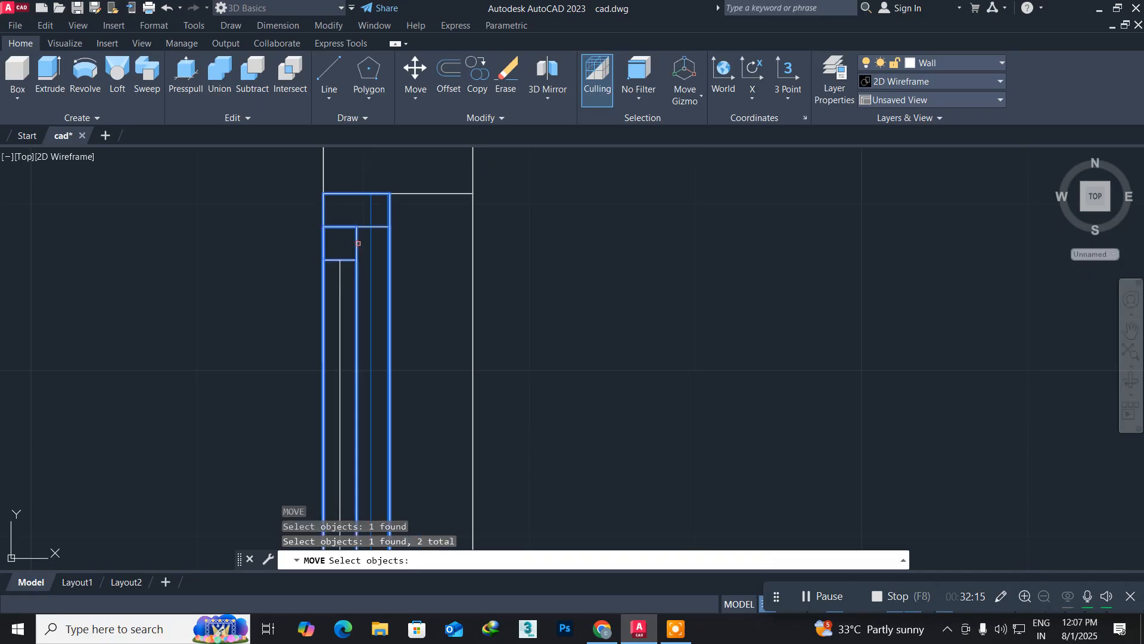
{"action": "left_click", "coordinate": [338, 285]}
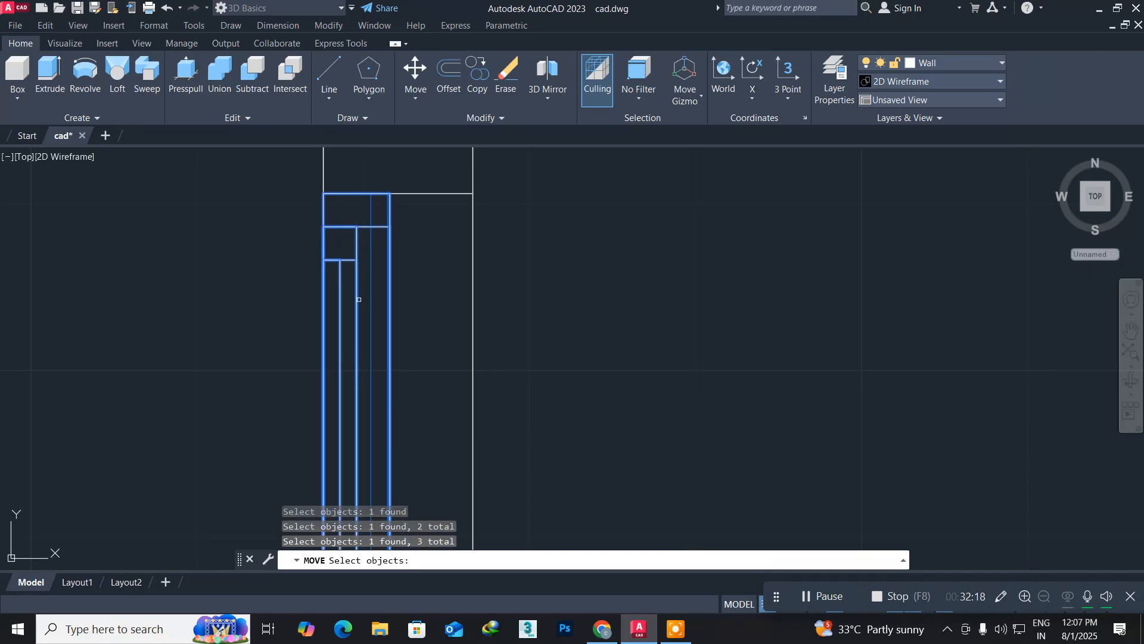
{"action": "mouse_move", "coordinate": [357, 367]}
{"action": "middle_mouse_down"}
{"action": "mouse_move", "coordinate": [394, 322]}
{"action": "mouse_move", "coordinate": [398, 281]}
{"action": "middle_mouse_up"}
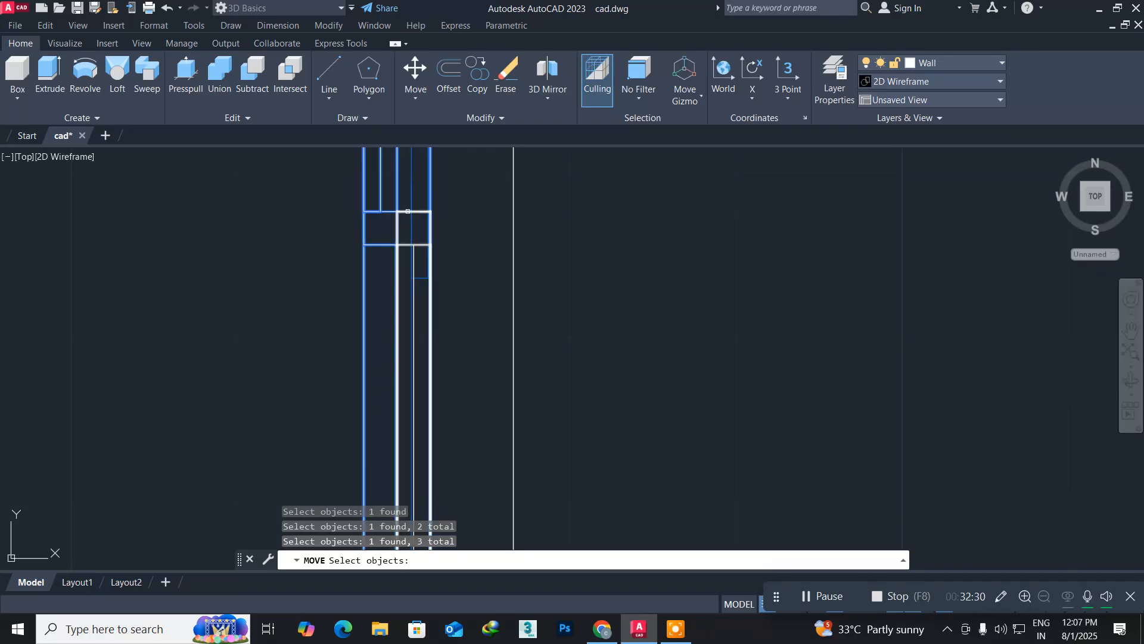
{"action": "left_click", "coordinate": [408, 209]}
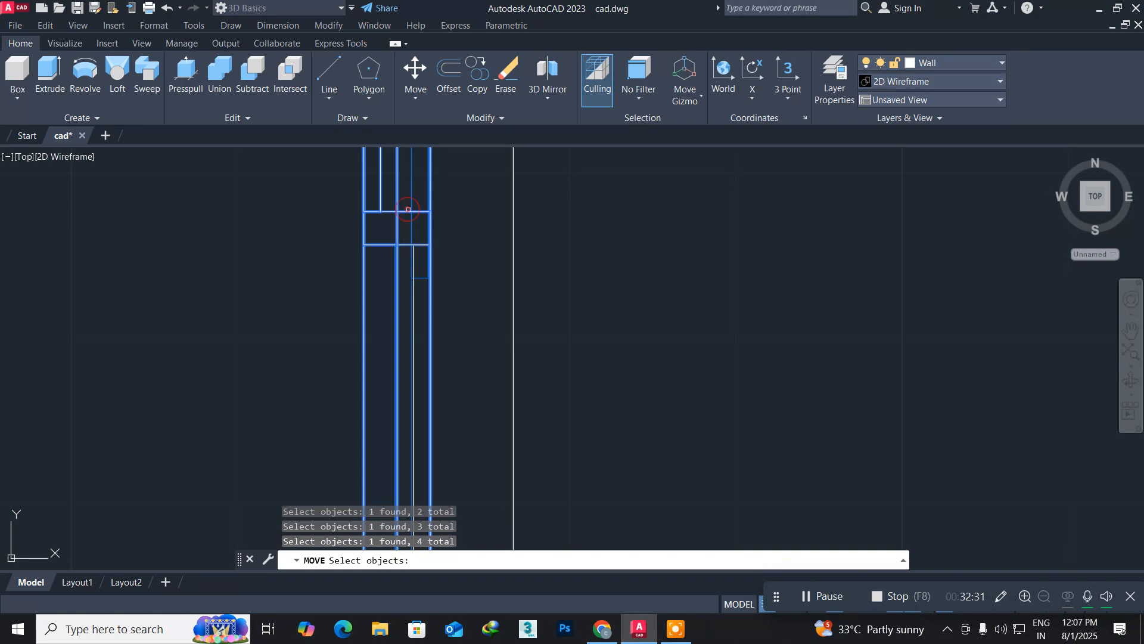
{"action": "left_click", "coordinate": [414, 308]}
{"action": "scroll", "coordinate": [395, 347], "scroll_direction": "down", "scroll_amount": 4}
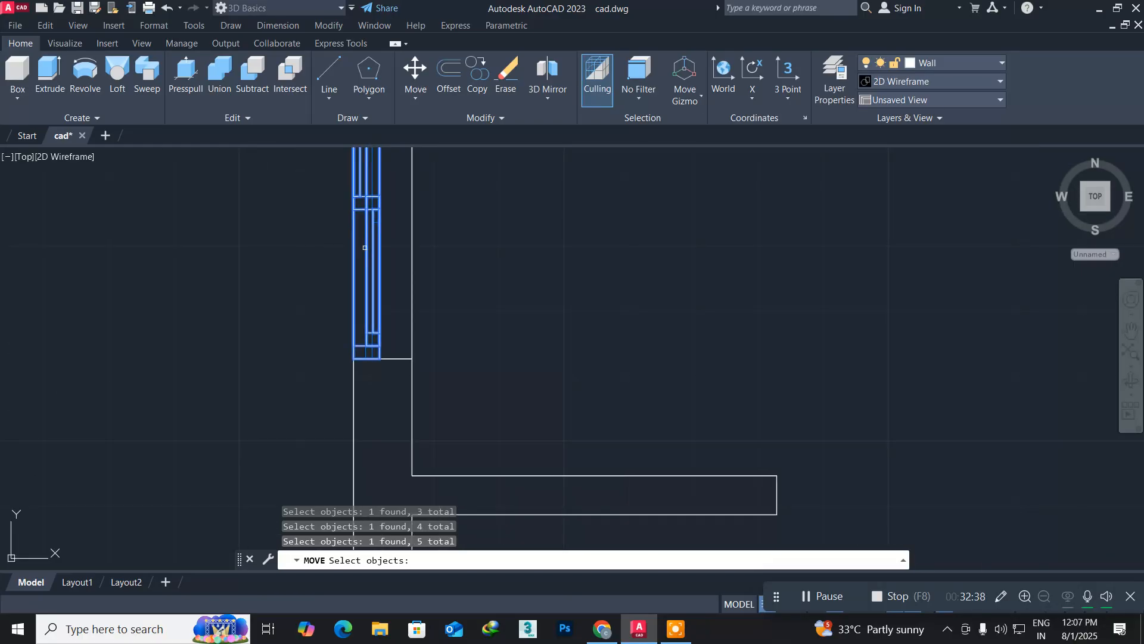
{"action": "key", "text": "Return"}
{"action": "scroll", "coordinate": [324, 375], "scroll_direction": "up", "scroll_amount": 6}
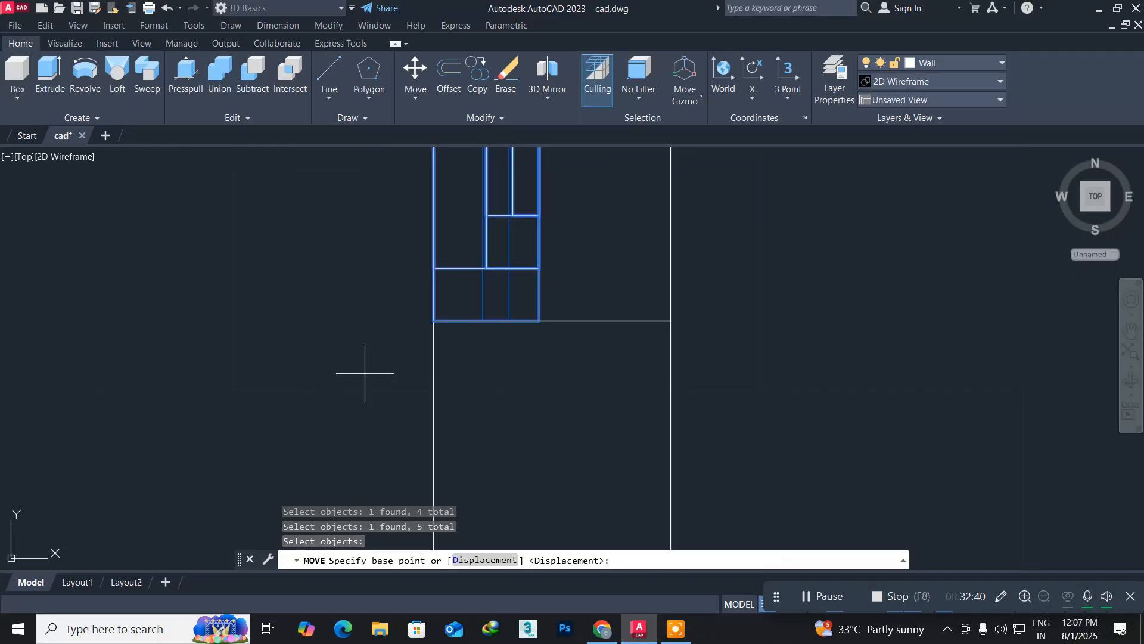
{"action": "left_click", "coordinate": [434, 321]}
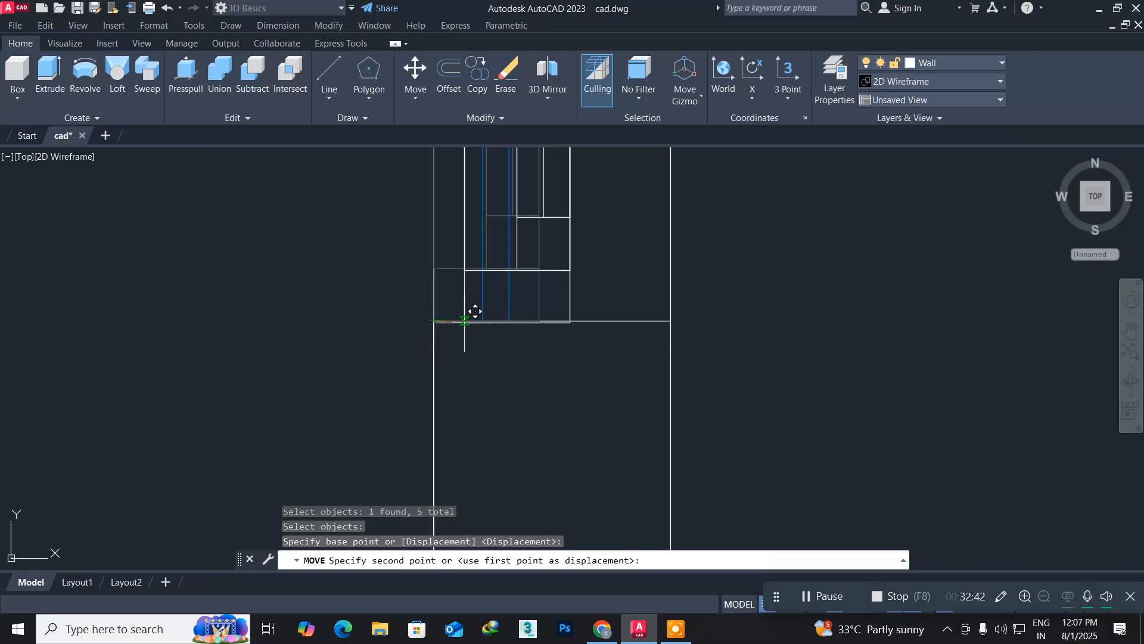
{"action": "left_click", "coordinate": [509, 310]}
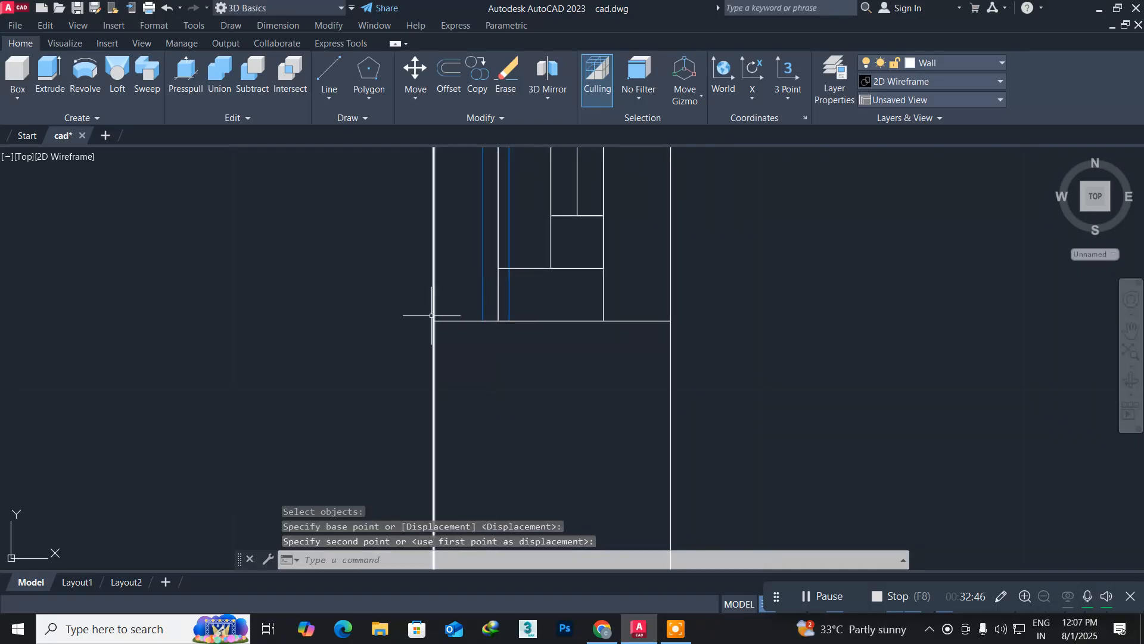
Switch to the SW Isometric view and examine where the moved window sits relative to the west wall opening
{"action": "scroll", "coordinate": [321, 297], "scroll_direction": "down", "scroll_amount": 2}
{"action": "scroll", "coordinate": [321, 297], "scroll_direction": "down", "scroll_amount": 2}
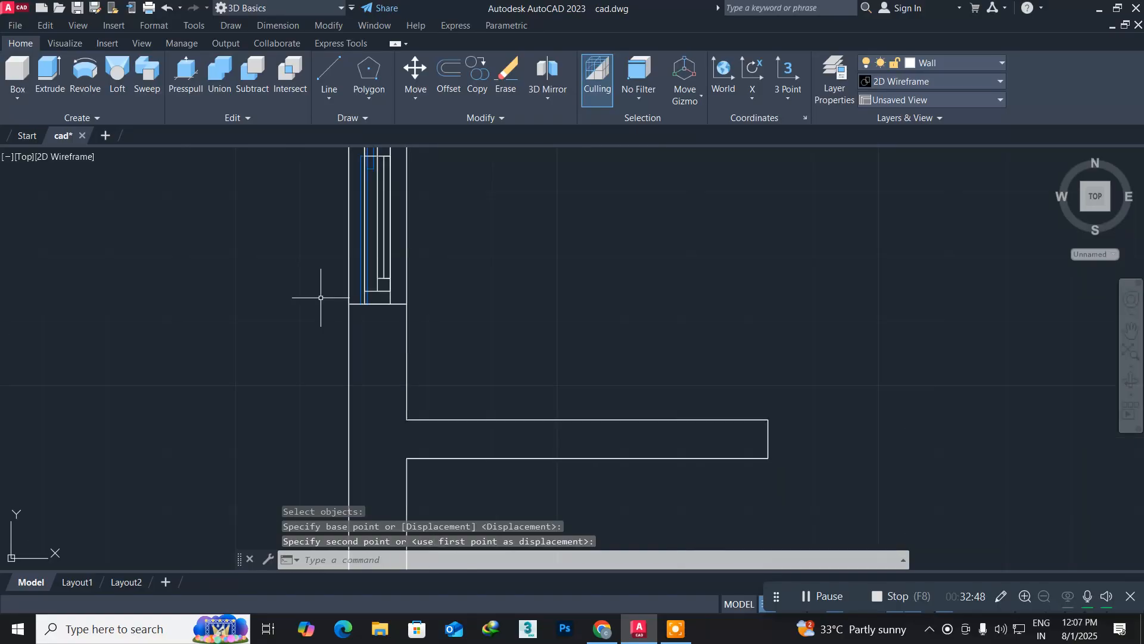
{"action": "left_click", "coordinate": [26, 157]}
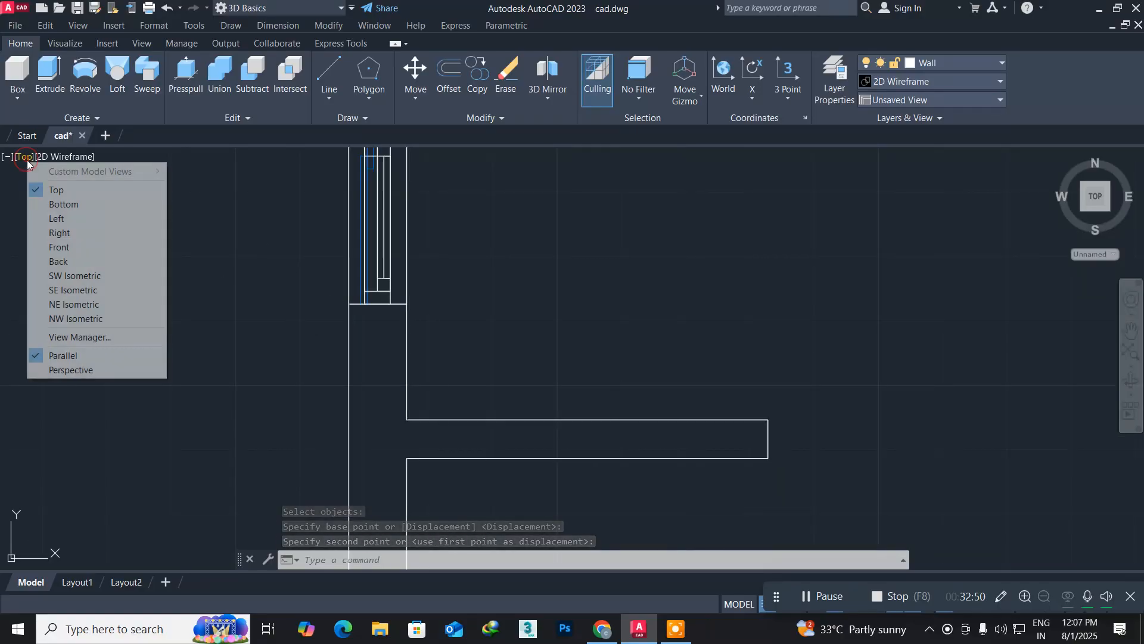
{"action": "left_click", "coordinate": [72, 276]}
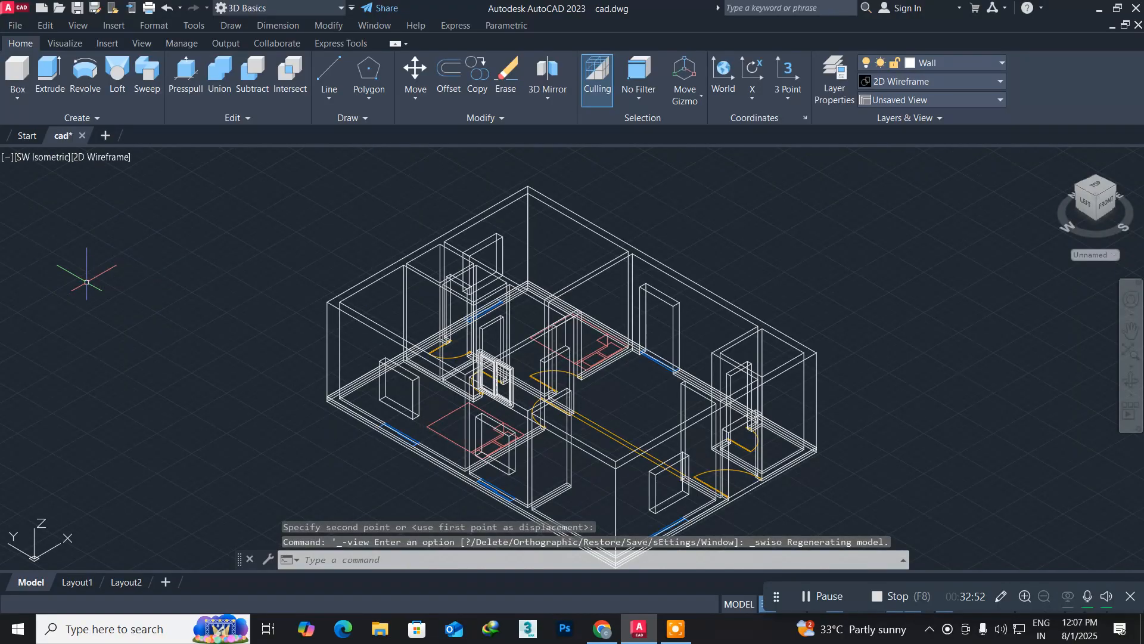
{"action": "middle_click_drag", "start_coordinate": [459, 474], "coordinate": [266, 397]}
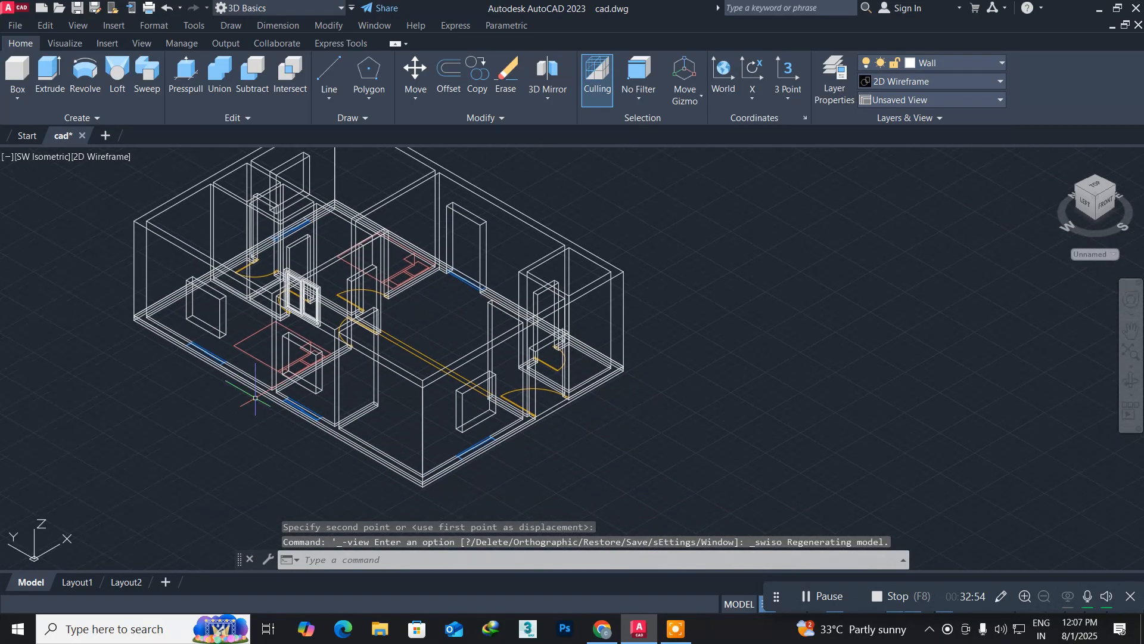
{"action": "scroll", "coordinate": [292, 381], "scroll_direction": "up", "scroll_amount": 3}
{"action": "scroll", "coordinate": [294, 381], "scroll_direction": "down", "scroll_amount": 3}
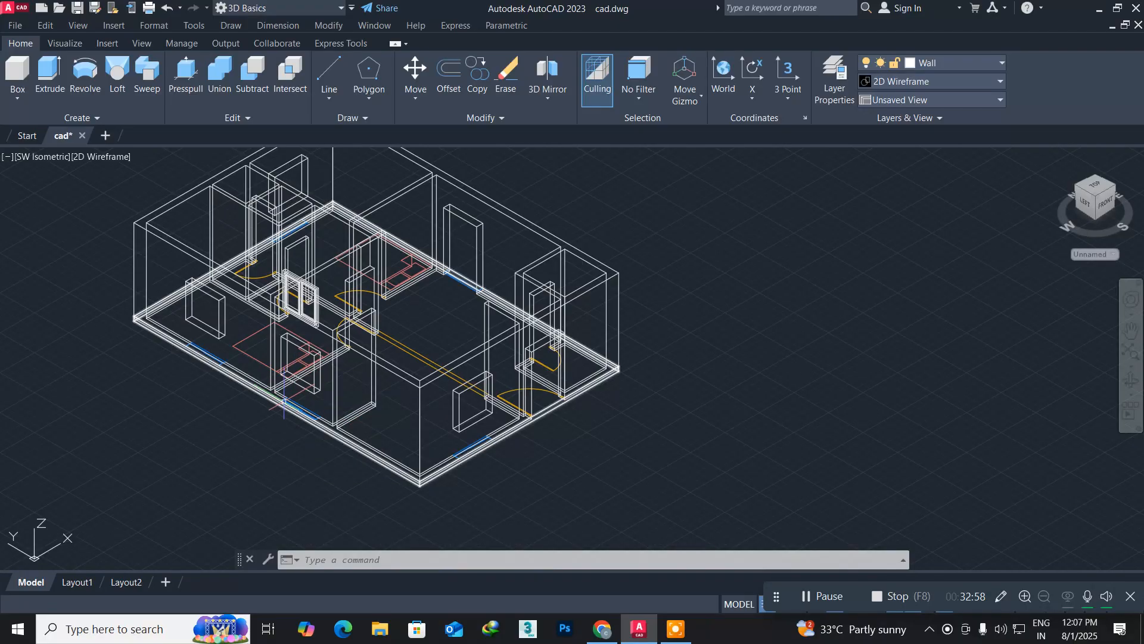
{"action": "scroll", "coordinate": [281, 409], "scroll_direction": "up", "scroll_amount": 3}
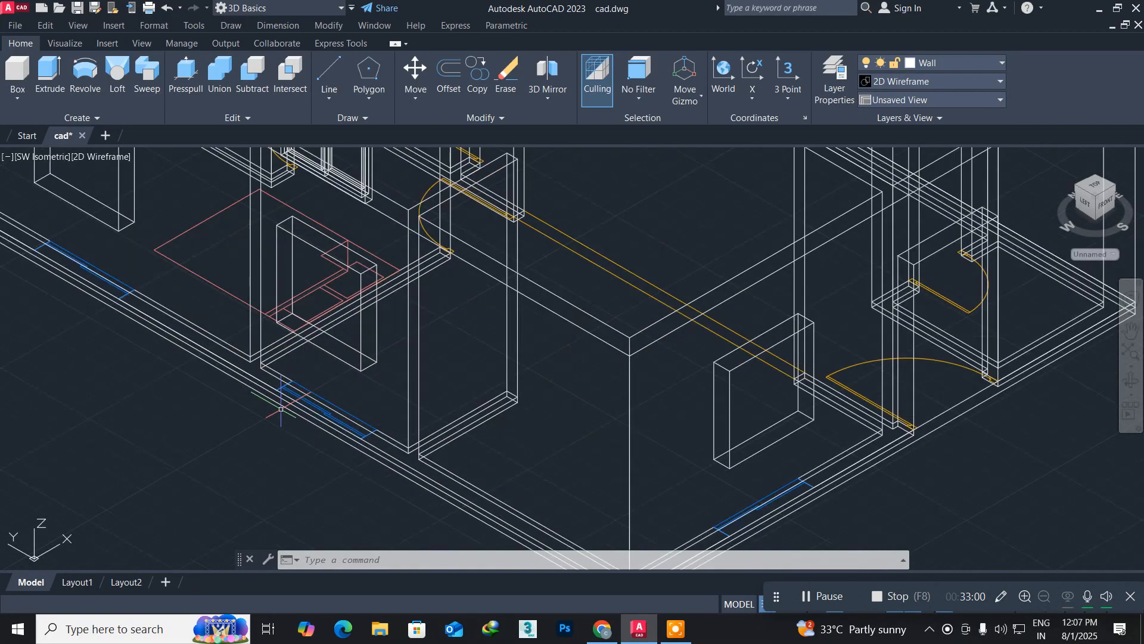
{"action": "scroll", "coordinate": [286, 358], "scroll_direction": "down", "scroll_amount": 1}
{"action": "scroll", "coordinate": [289, 316], "scroll_direction": "down", "scroll_amount": 3}
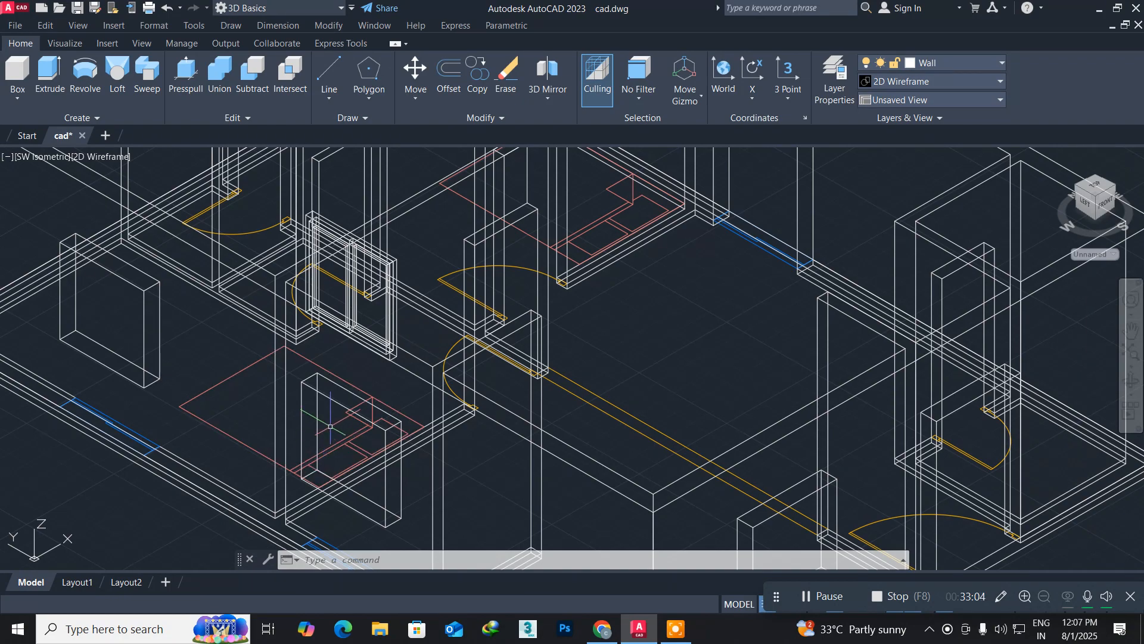
{"action": "scroll", "coordinate": [337, 402], "scroll_direction": "down", "scroll_amount": 5}
{"action": "scroll", "coordinate": [341, 394], "scroll_direction": "up", "scroll_amount": 4}
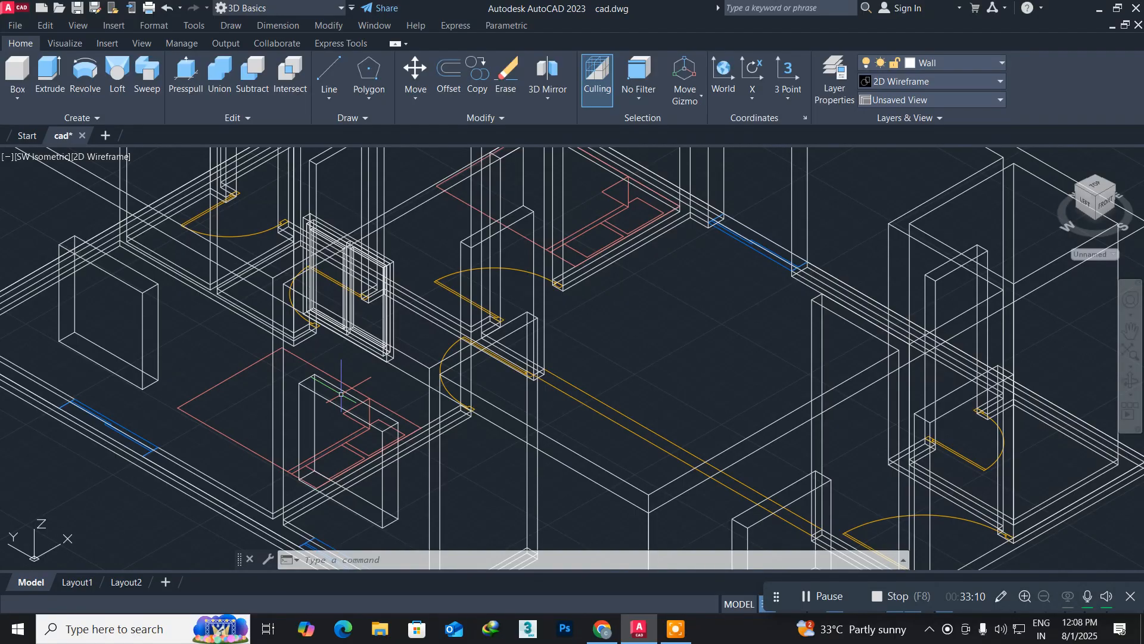
Undo the view changes and the last move of the window parts
{"action": "scroll", "coordinate": [465, 430], "scroll_direction": "down", "scroll_amount": 4}
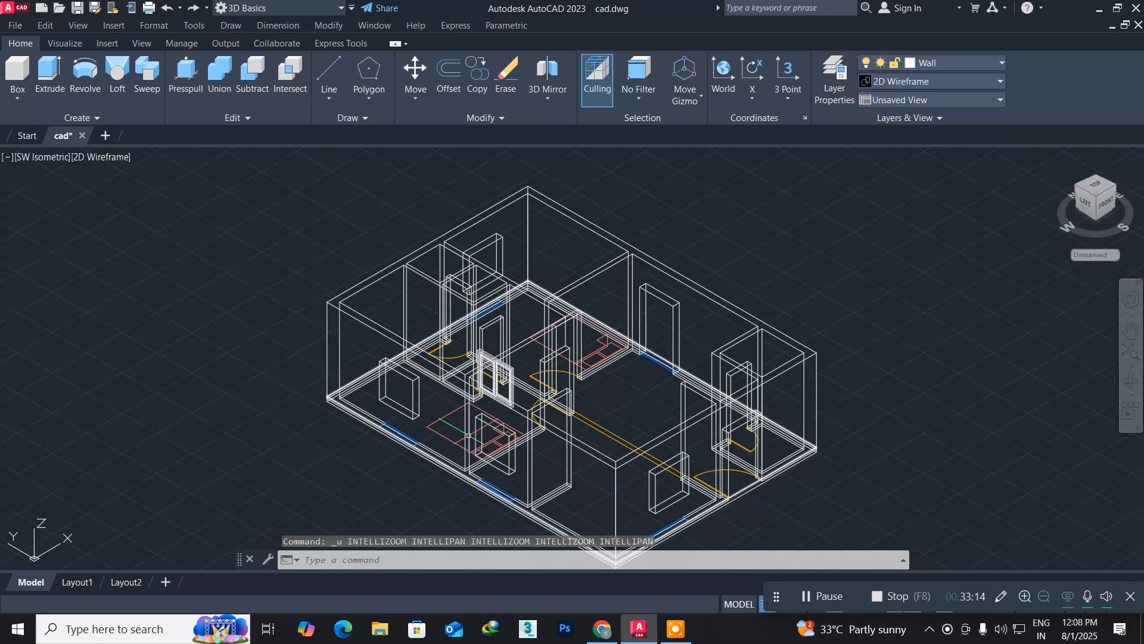
{"action": "key", "text": "ctrl+z"}
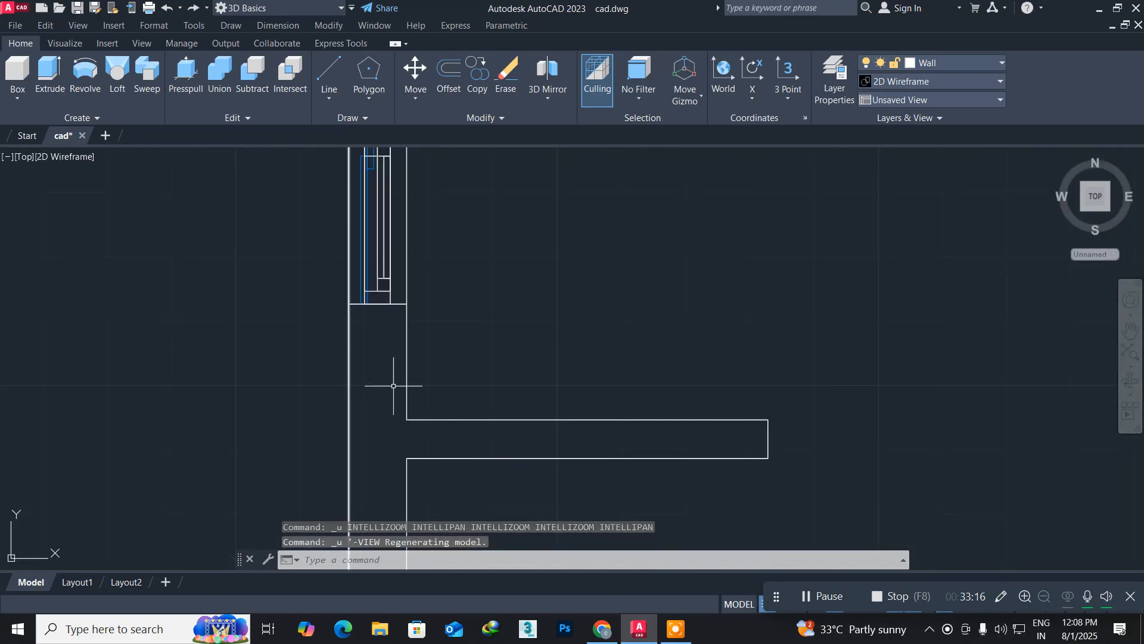
{"action": "scroll", "coordinate": [394, 386], "scroll_direction": "up", "scroll_amount": 3}
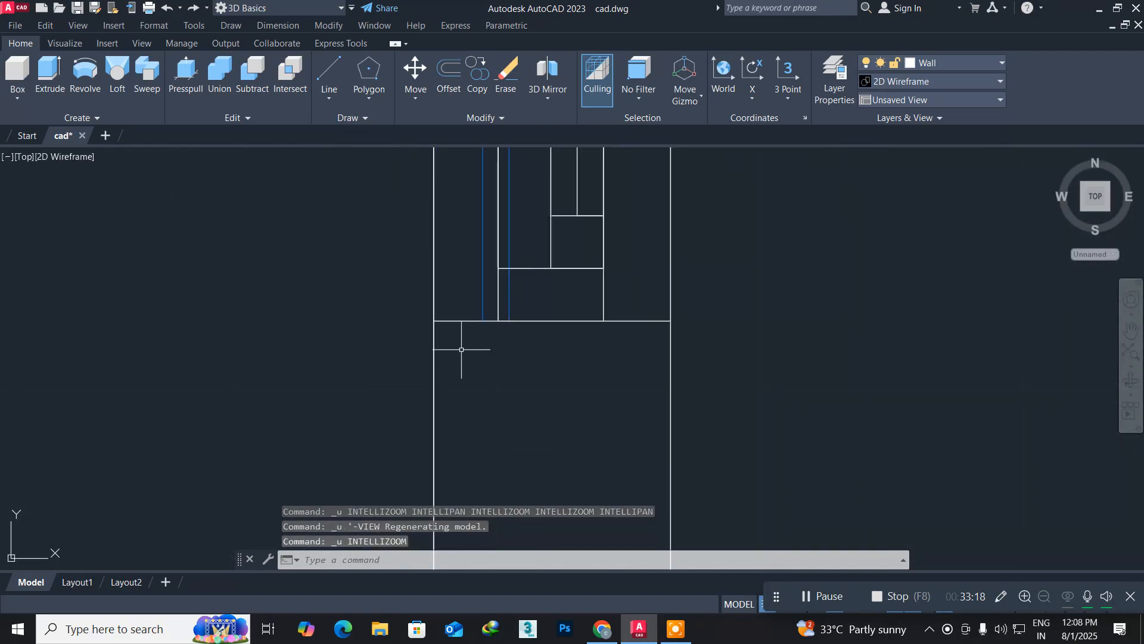
{"action": "key", "text": "ctrl+z"}
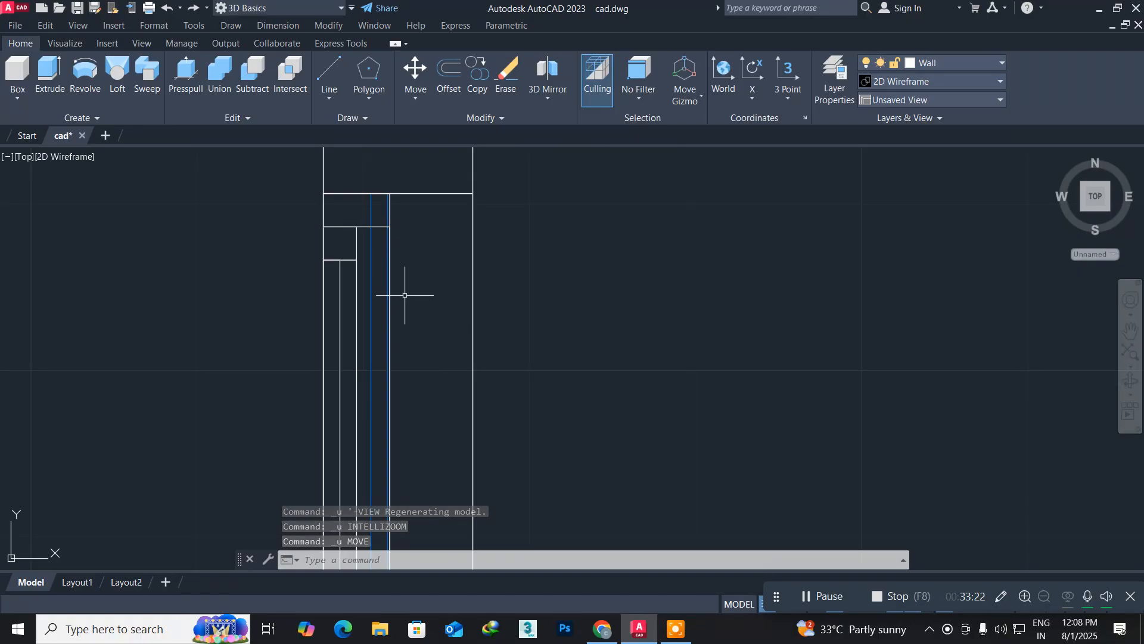
Switch to the SW Isometric view in the Realistic style and check the window's position in the west wall
{"action": "scroll", "coordinate": [401, 288], "scroll_direction": "down", "scroll_amount": 3}
{"action": "middle_click_drag", "start_coordinate": [398, 289], "coordinate": [218, 156]}
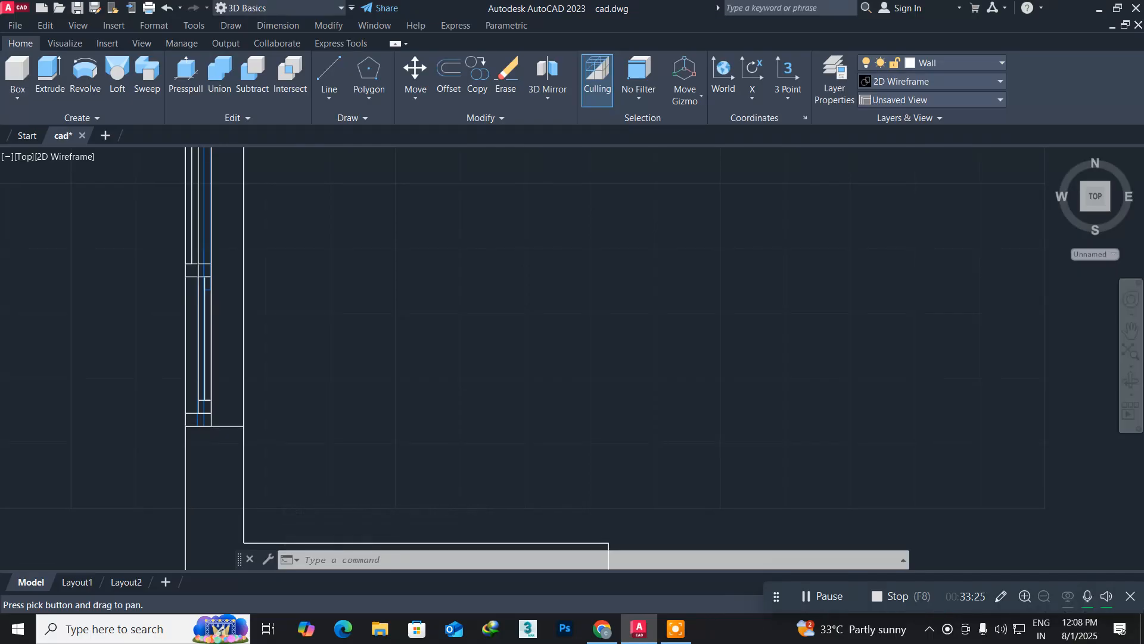
{"action": "left_click", "coordinate": [27, 157]}
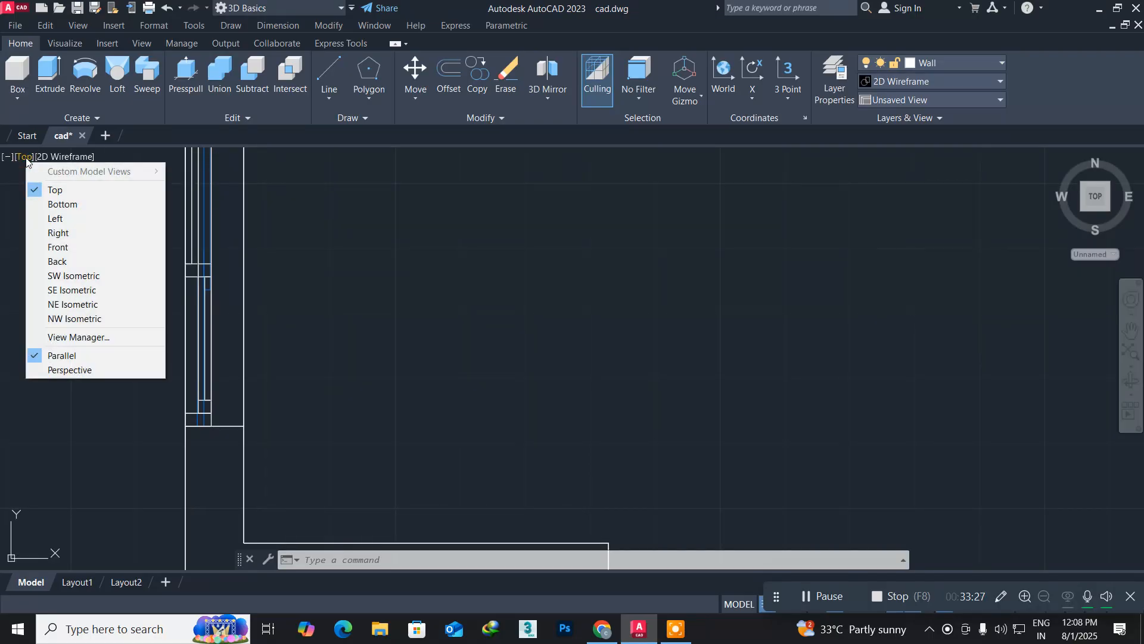
{"action": "left_click", "coordinate": [83, 277]}
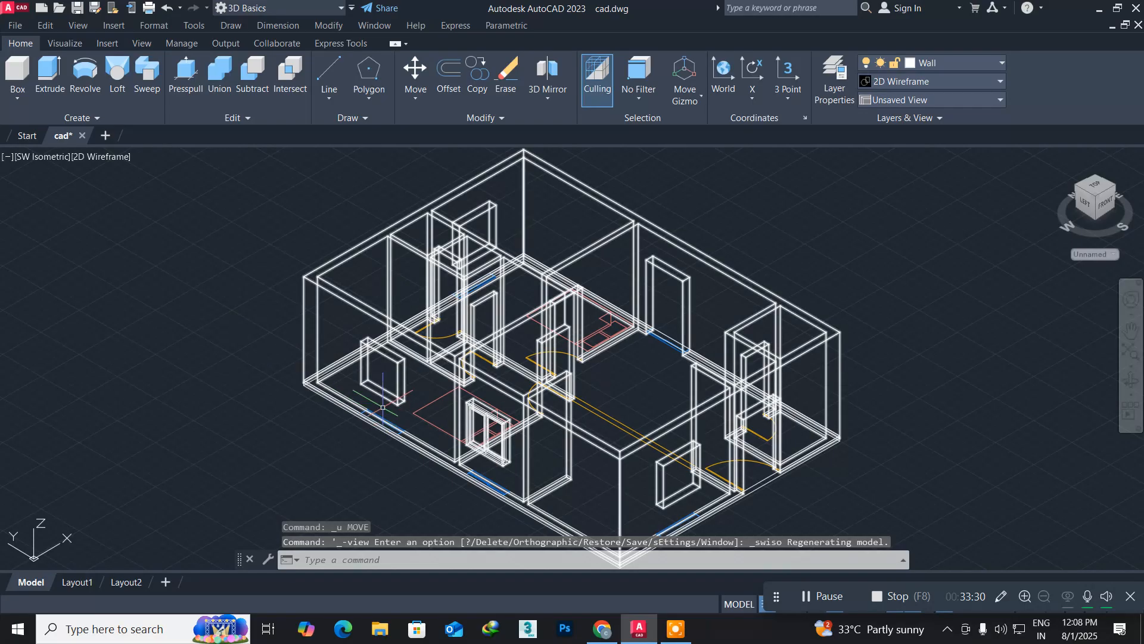
{"action": "left_click", "coordinate": [103, 156]}
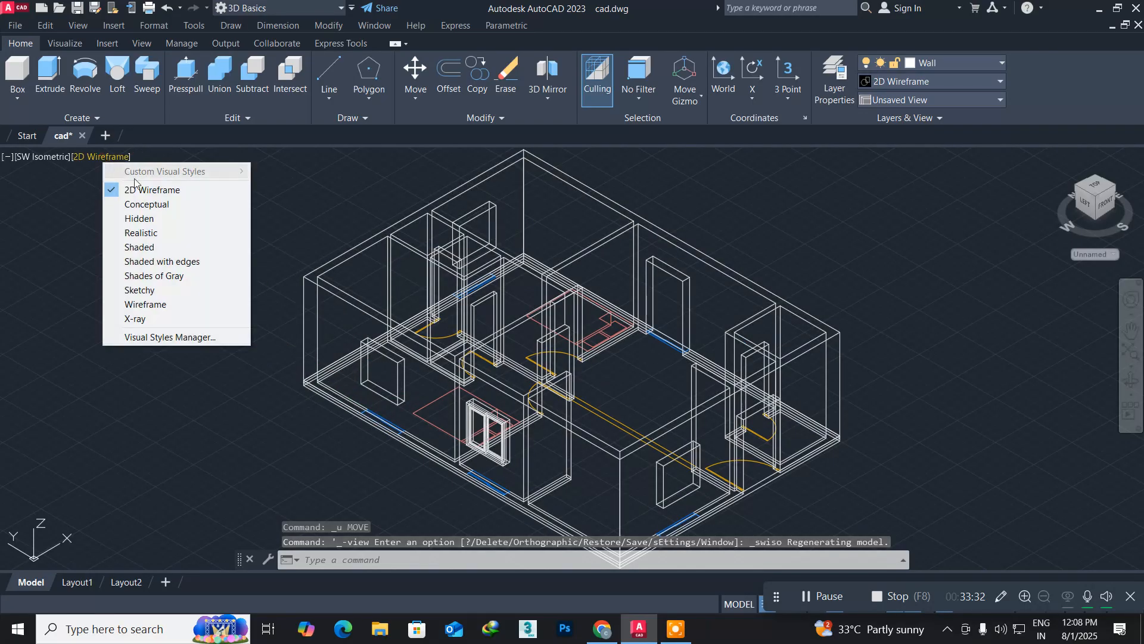
{"action": "left_click", "coordinate": [147, 234]}
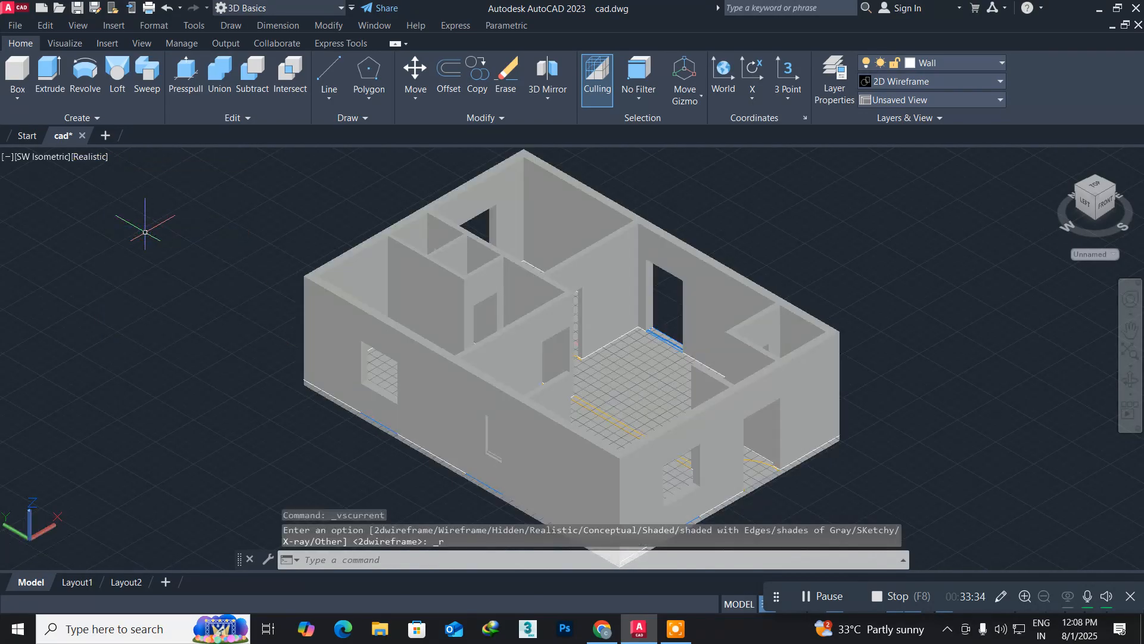
{"action": "scroll", "coordinate": [462, 433], "scroll_direction": "up", "scroll_amount": 4}
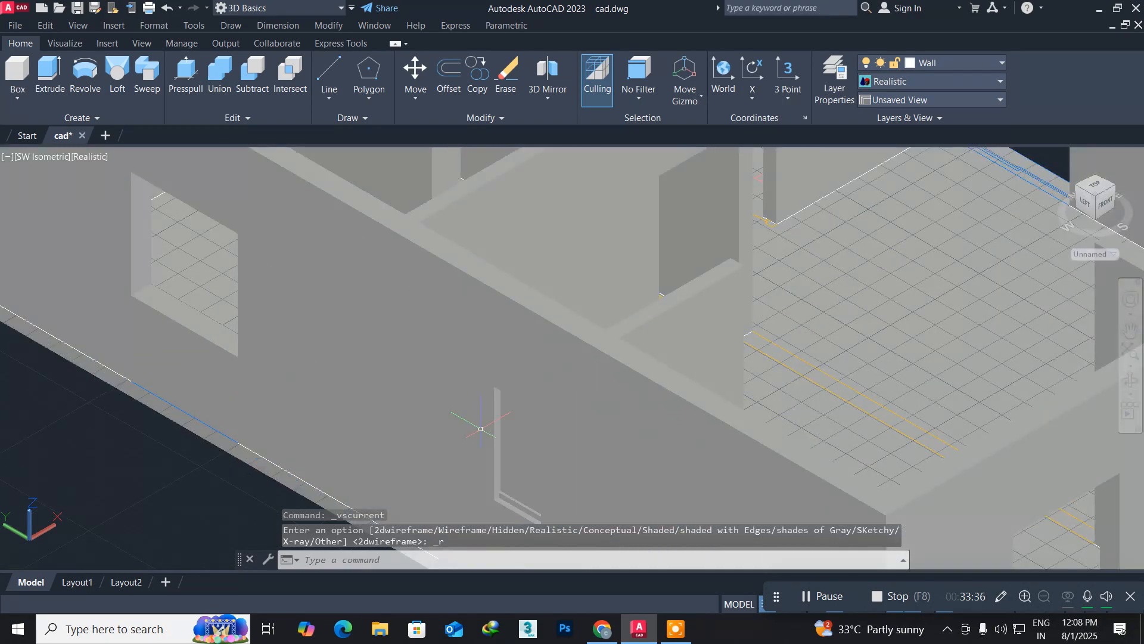
{"action": "scroll", "coordinate": [477, 429], "scroll_direction": "down", "scroll_amount": 6}
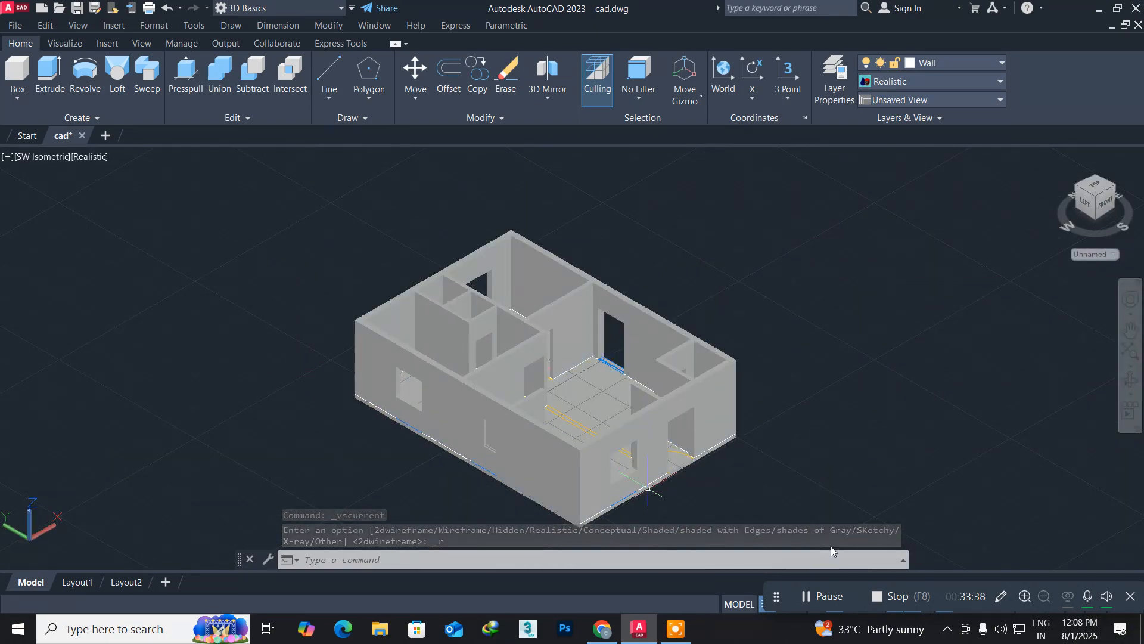